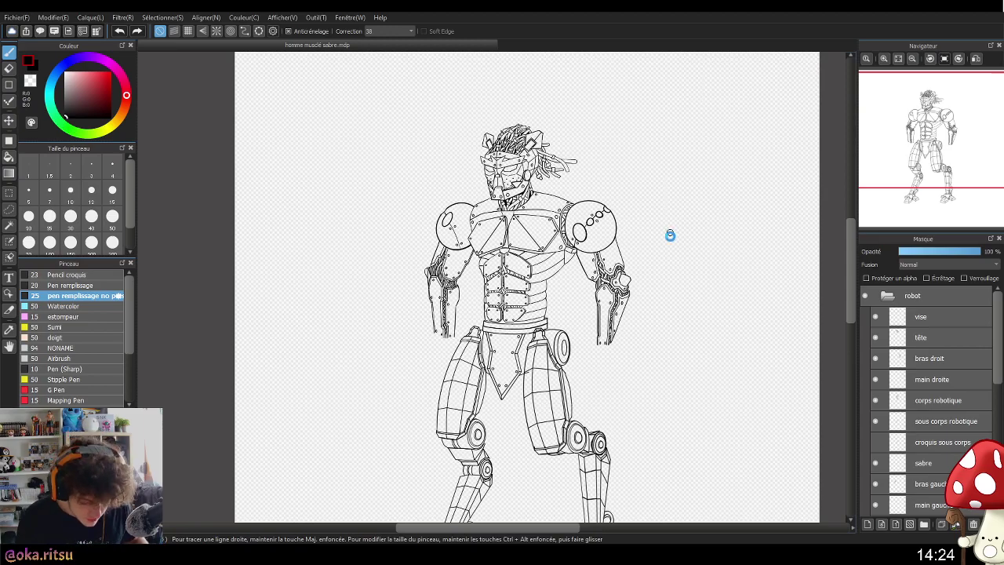
drag(668, 231, 681, 150)
drag(688, 227, 639, 188)
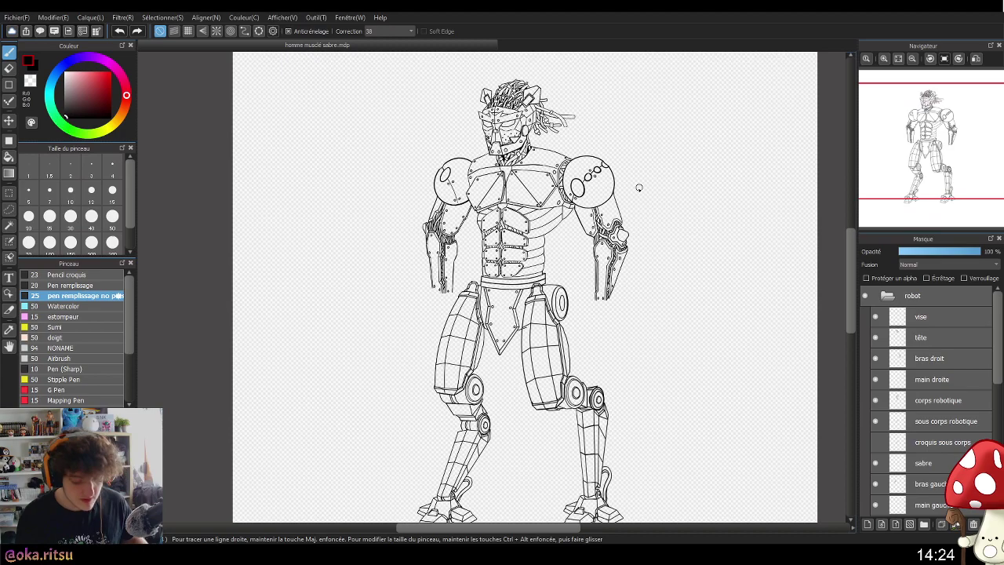
scroll(618, 262, up, 5)
scroll(626, 296, down, 6)
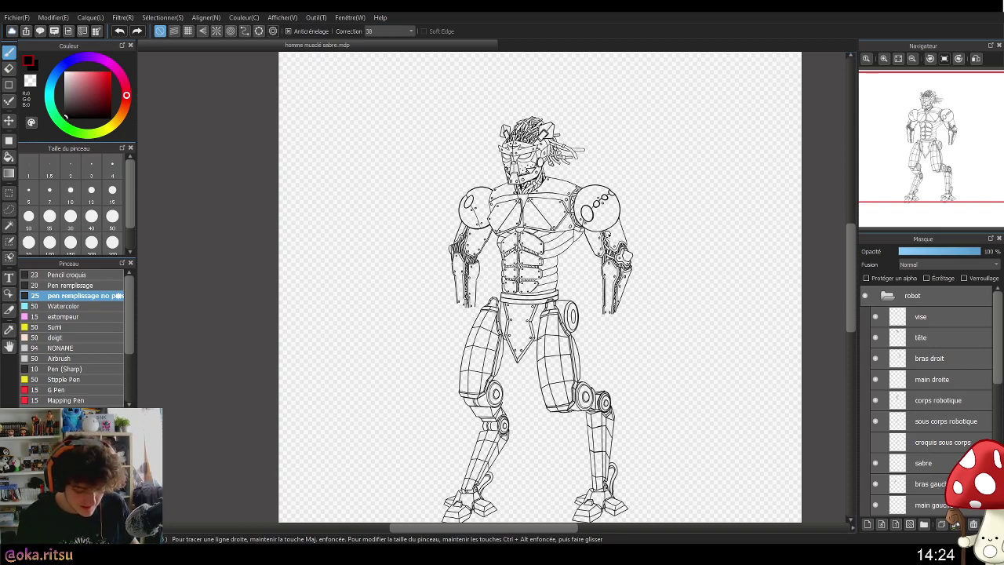
scroll(617, 297, up, 2)
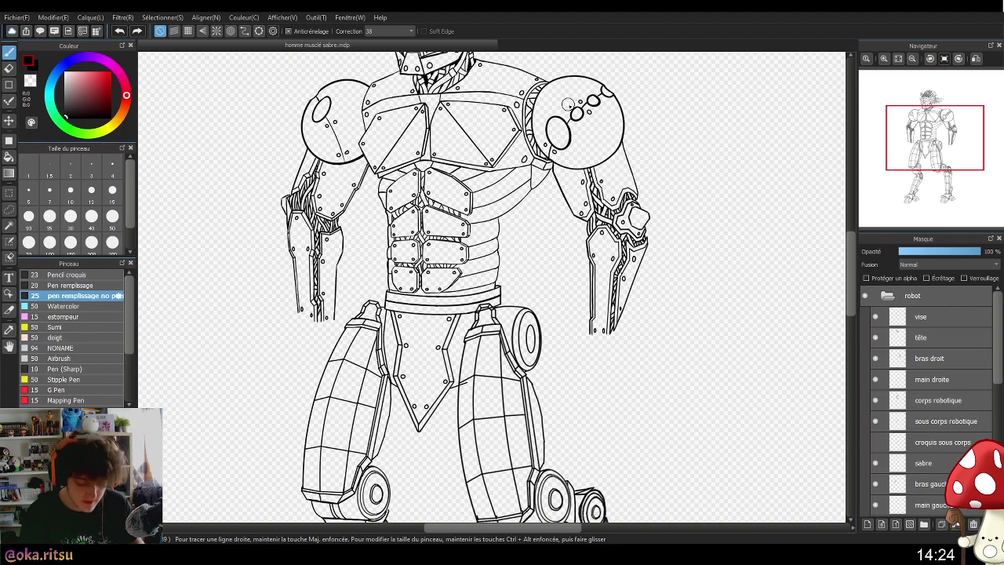
- Create a layer folder named "bras droit" and move the bras droit and main droite layers into it
click(949, 359)
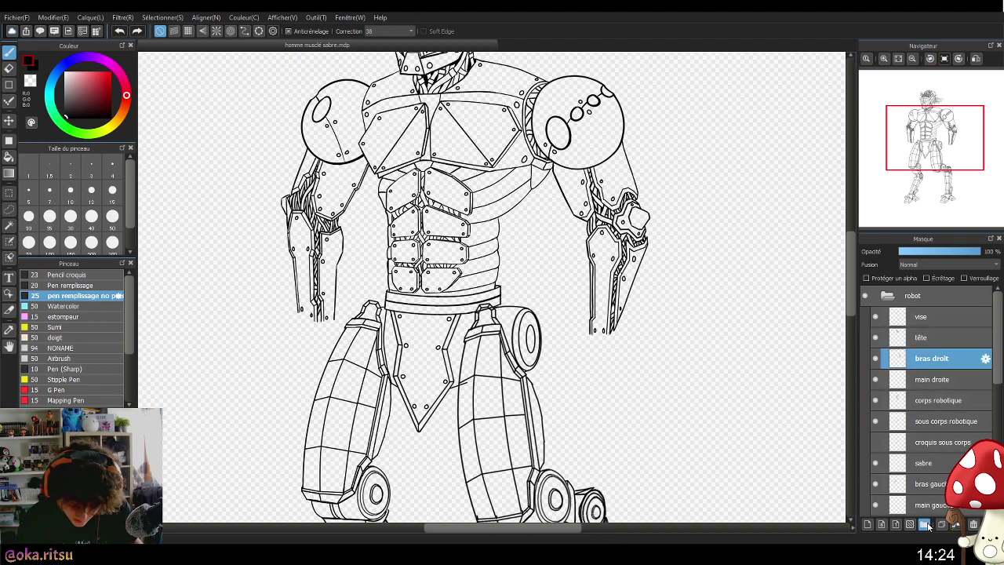
click(923, 524)
double_click(984, 358)
text(bras droit)
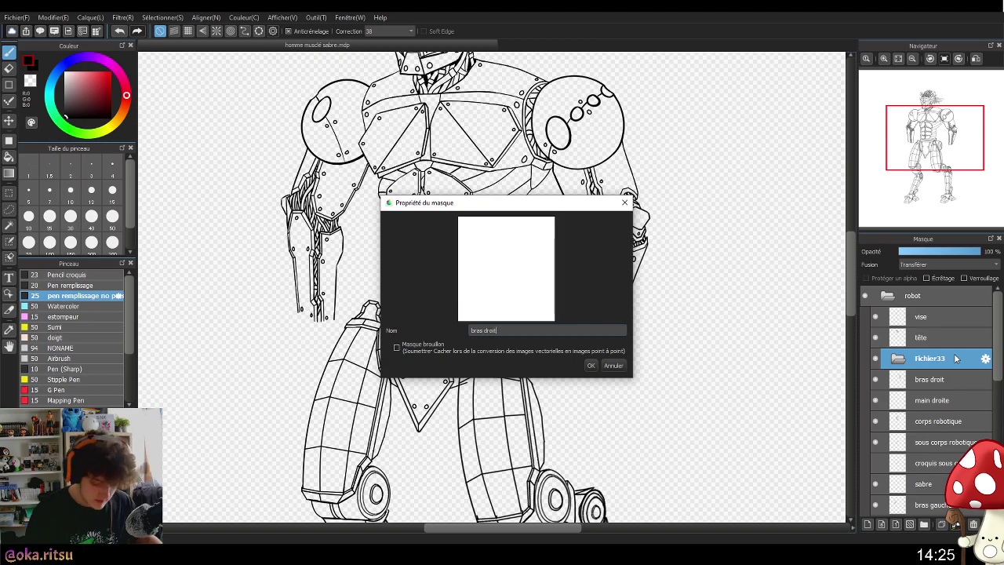
click(590, 364)
drag(938, 398, 940, 356)
drag(942, 399, 940, 357)
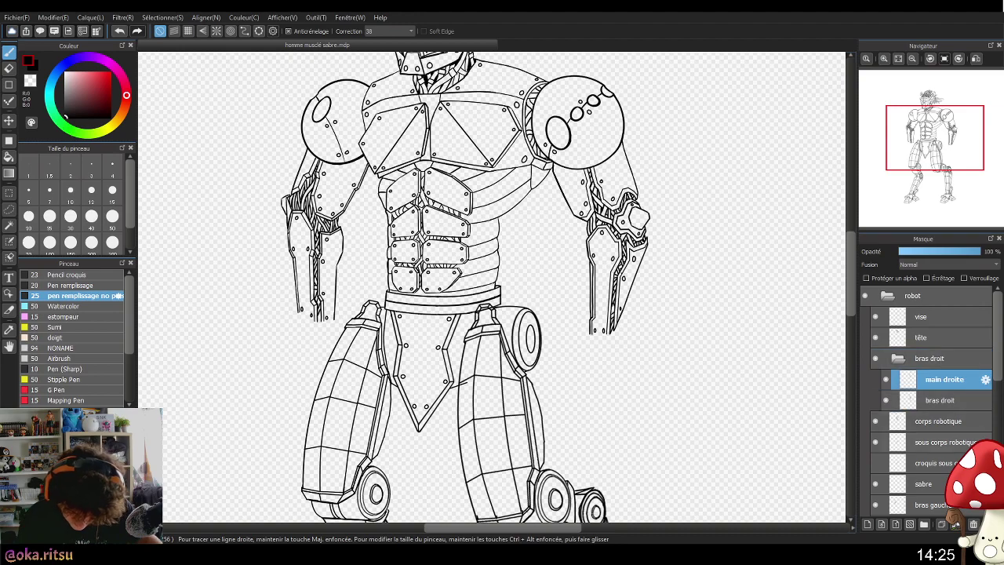
- Create a layer folder named "bras gauche" and move the bras gauche and main gauche layers into it
drag(996, 373, 995, 420)
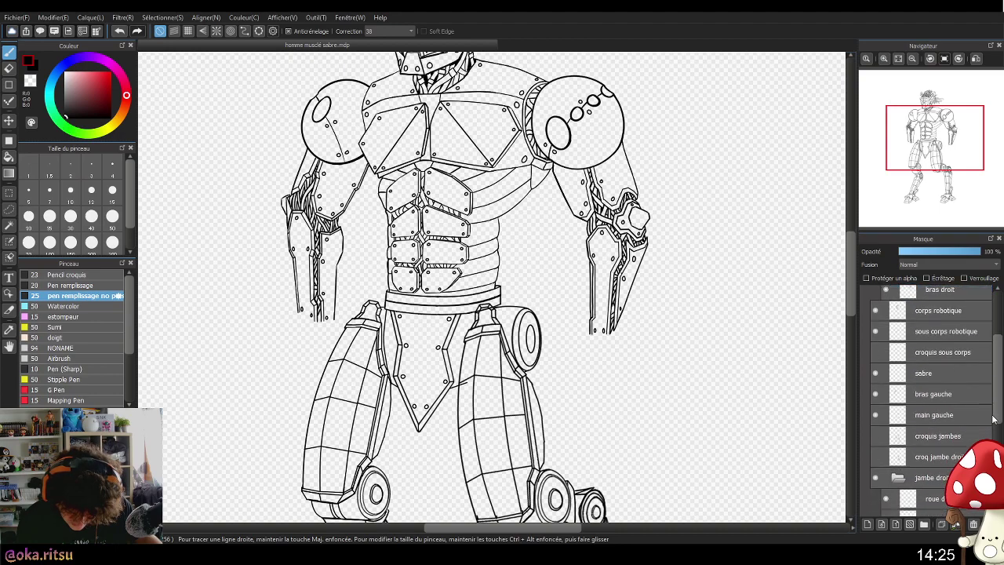
click(931, 395)
click(924, 524)
click(985, 394)
text(bras gauch)
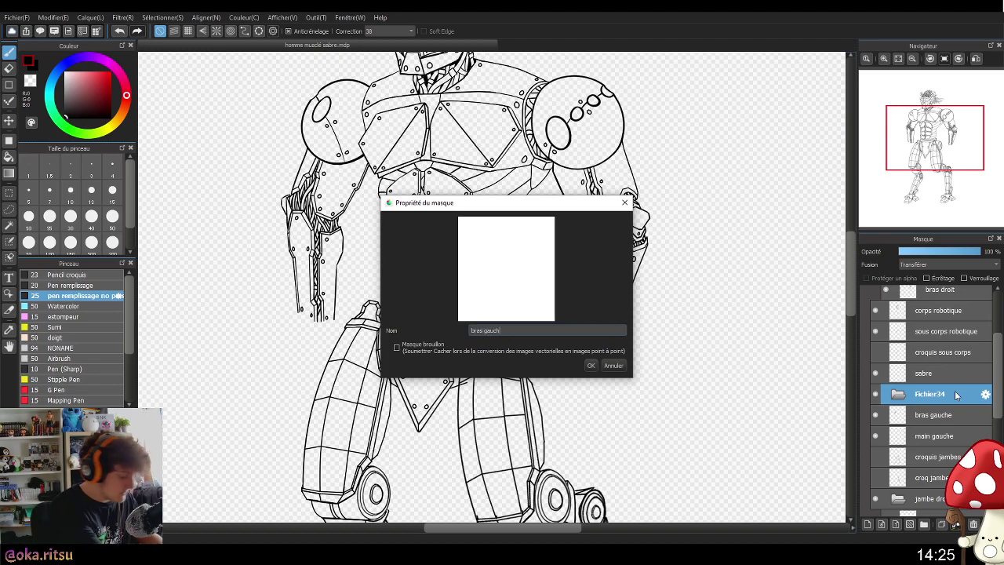
key(Return)
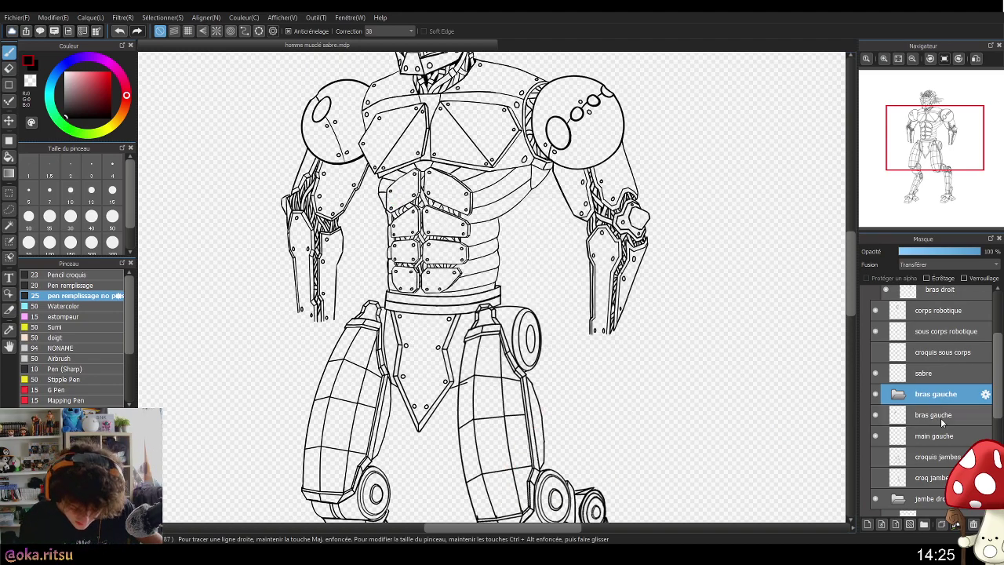
drag(941, 415, 938, 397)
drag(940, 439, 947, 394)
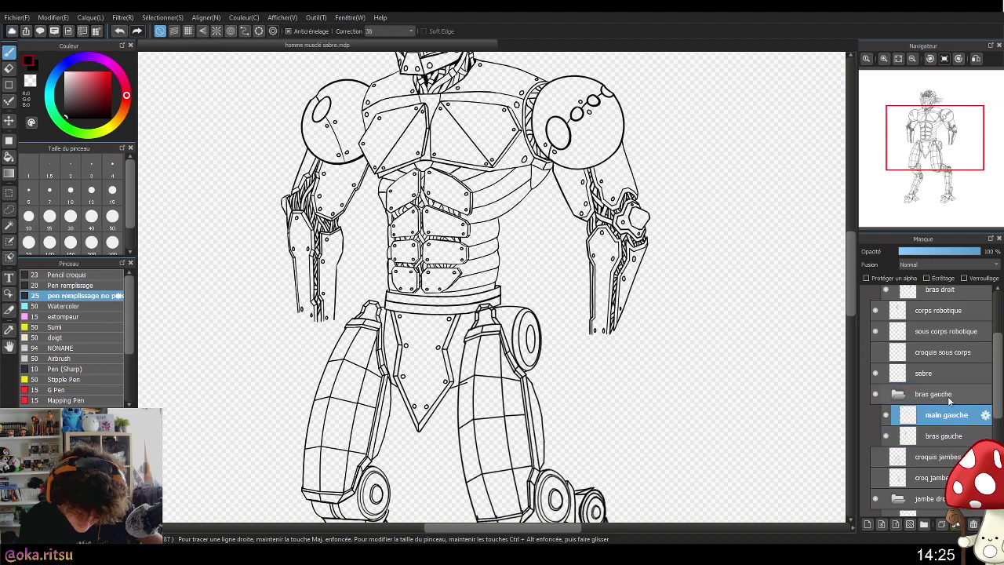
- Look through the layers and subfolders of the robot folder, including the leg groups and the croquis jambes sketch layer
scroll(998, 335, up, 5)
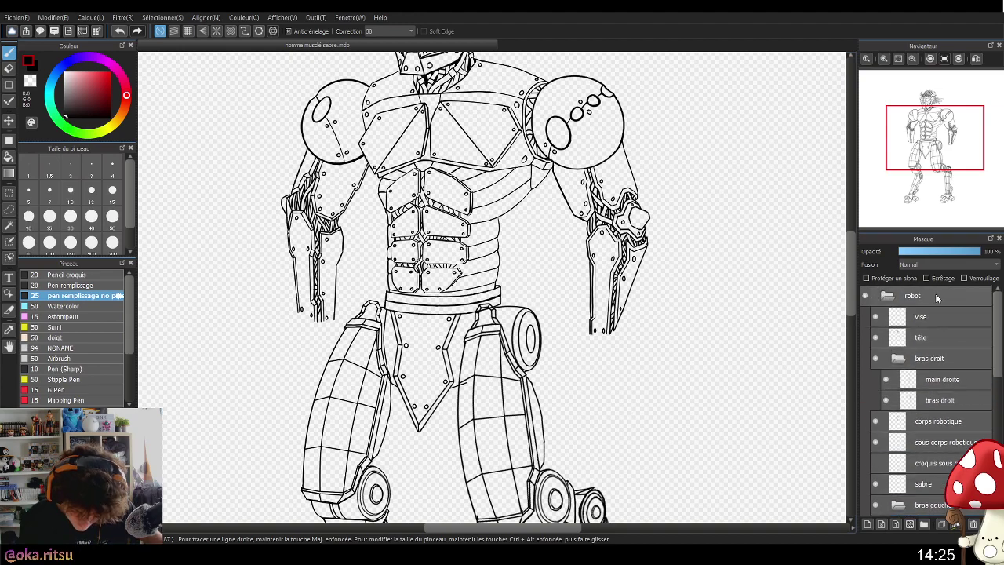
click(889, 297)
click(887, 296)
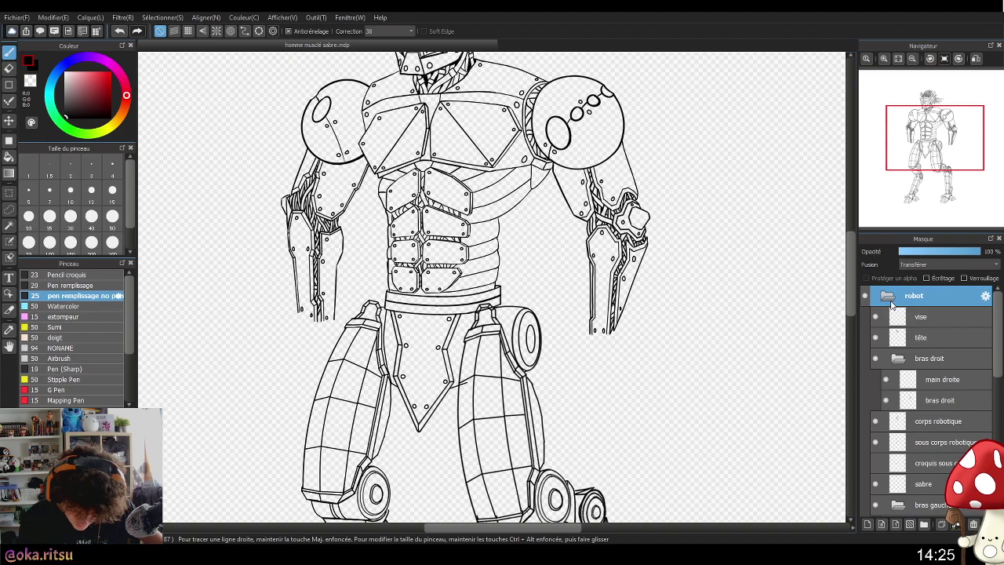
click(890, 298)
click(891, 298)
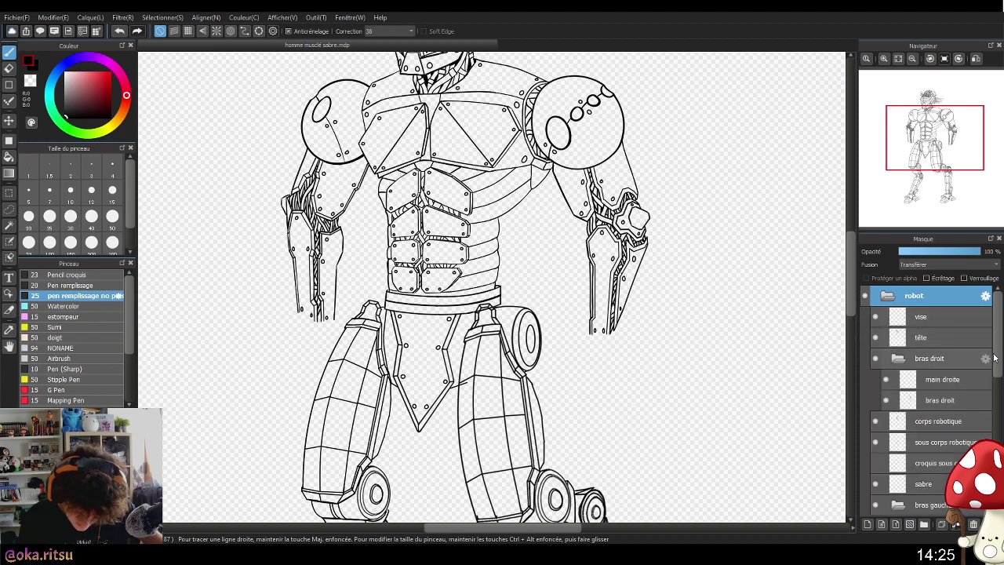
scroll(1000, 424, down, 5)
scroll(1000, 423, up, 1)
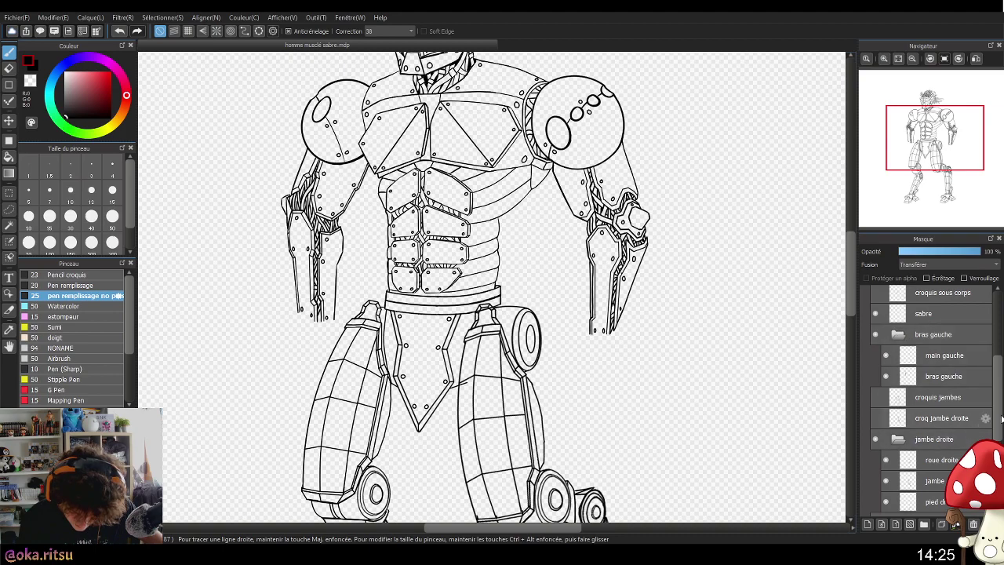
scroll(1000, 423, down, 2)
drag(1000, 433, 1000, 437)
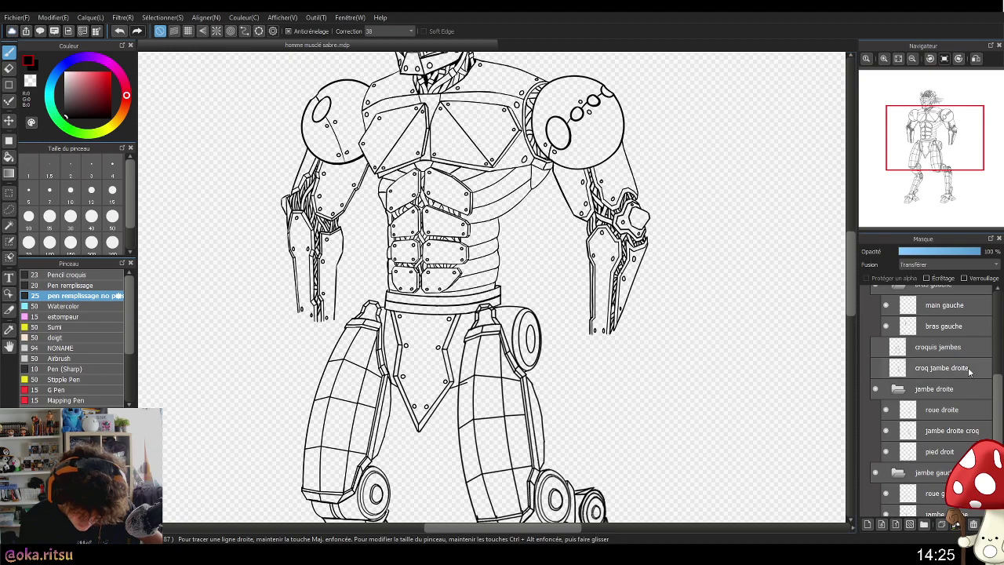
click(965, 348)
click(880, 357)
click(879, 358)
click(880, 358)
click(879, 356)
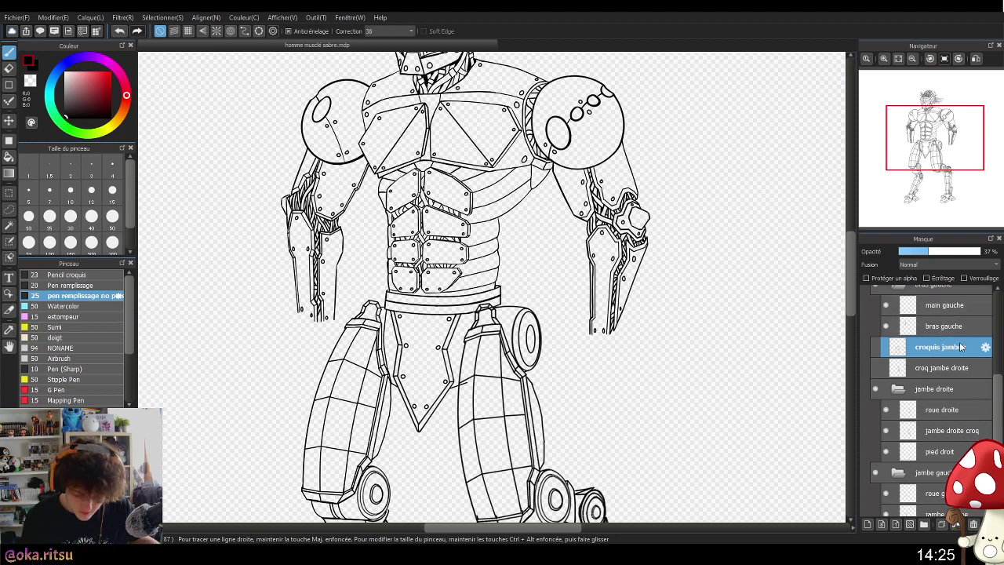
scroll(952, 408, down, 2)
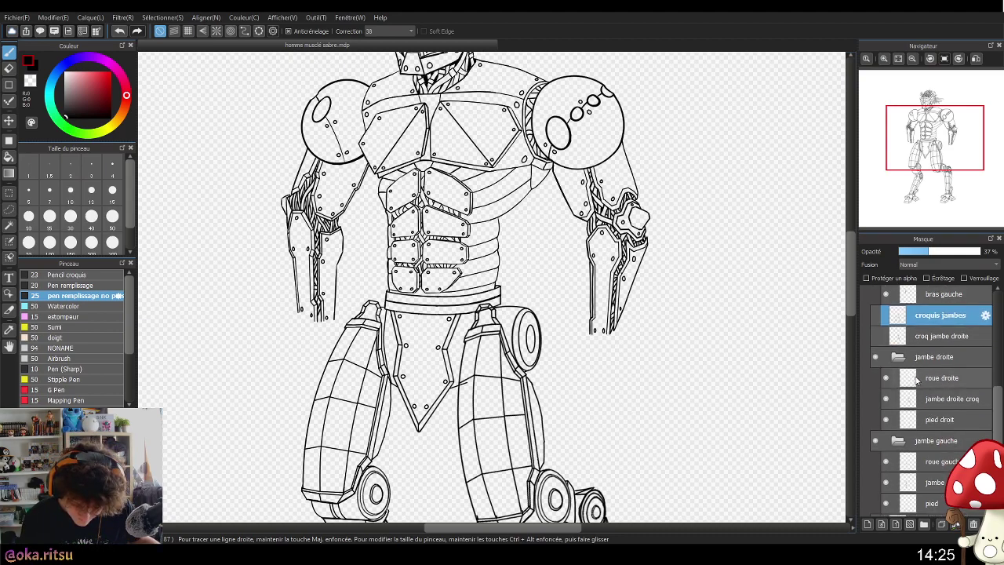
scroll(981, 392, down, 6)
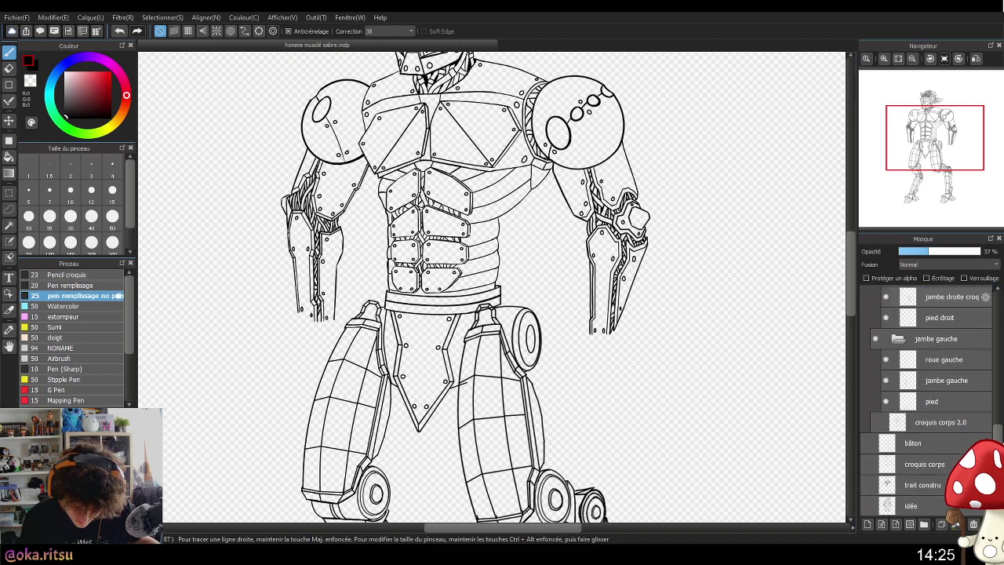
scroll(941, 392, up, 12)
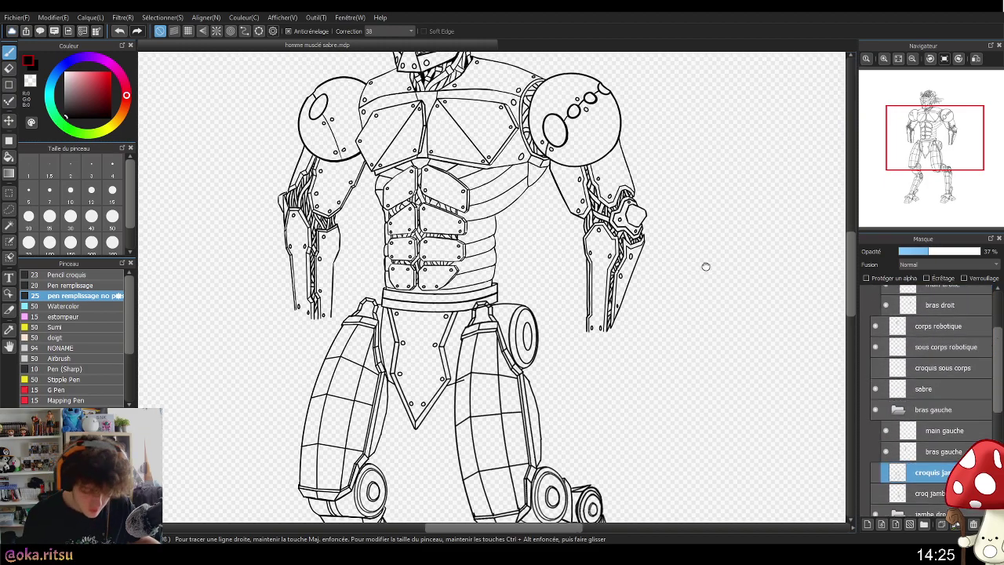
drag(706, 265, 690, 306)
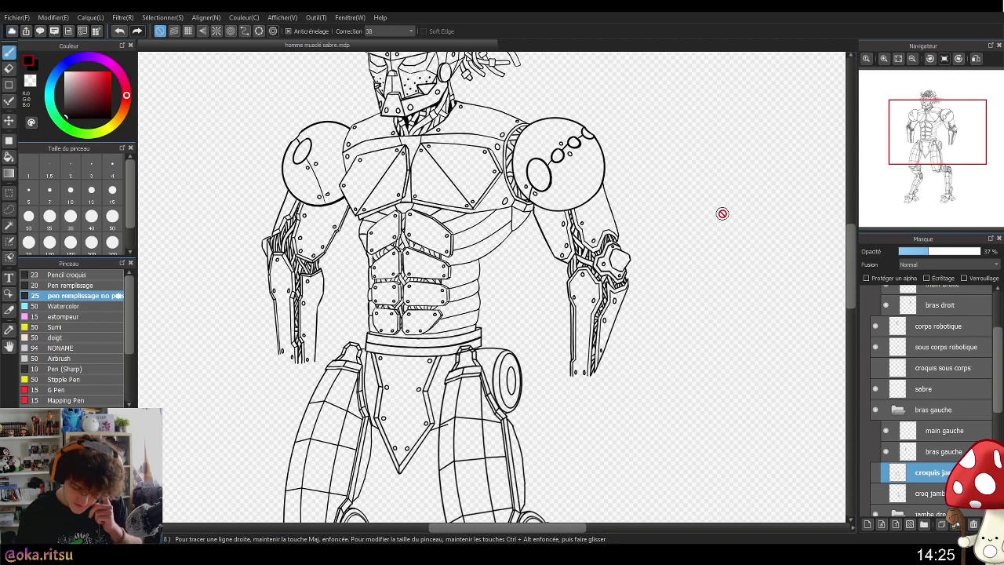
drag(611, 403, 665, 289)
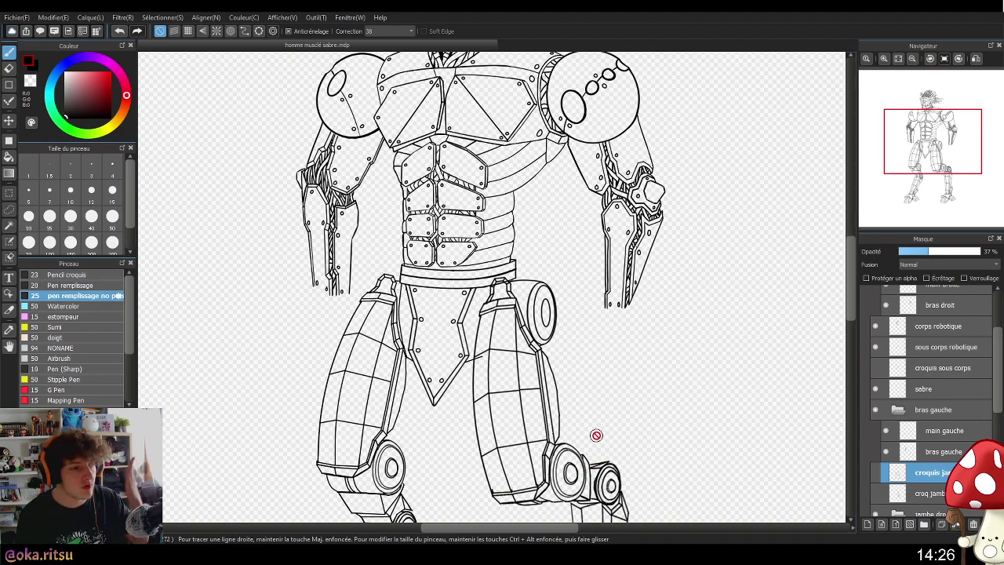
drag(734, 345, 692, 397)
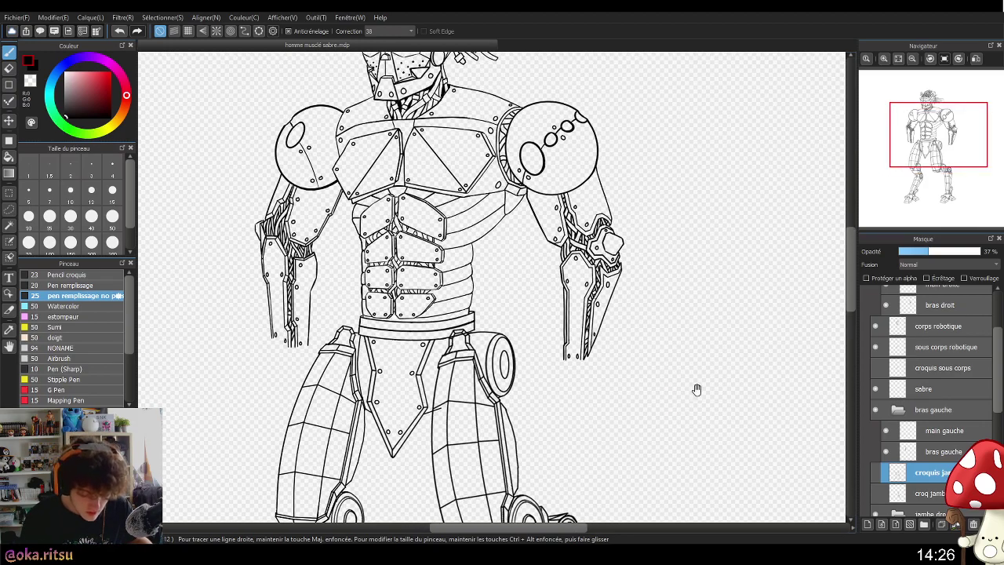
- Lasso the forearm below the elbow joint on the bras droit layer
scroll(976, 366, up, 3)
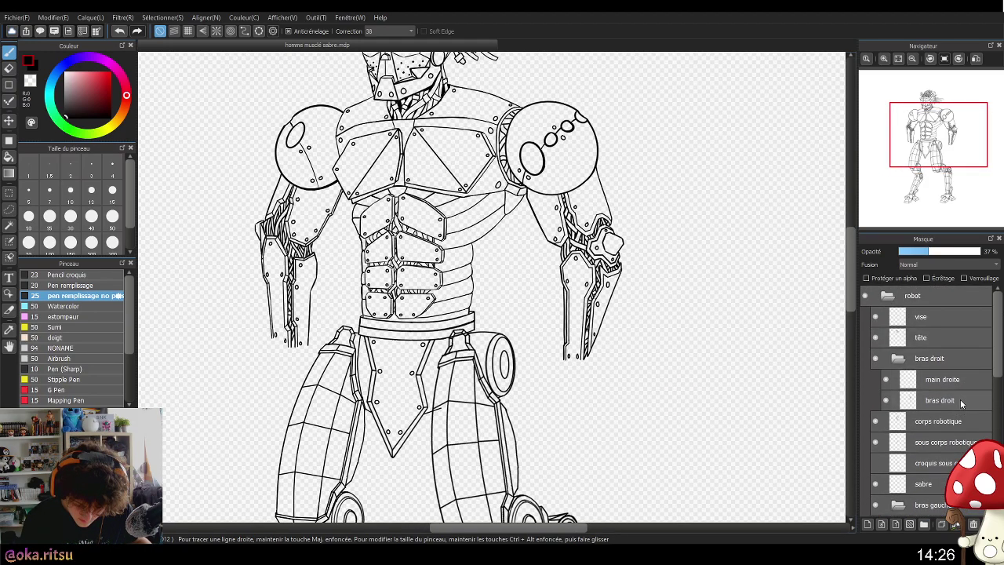
click(960, 400)
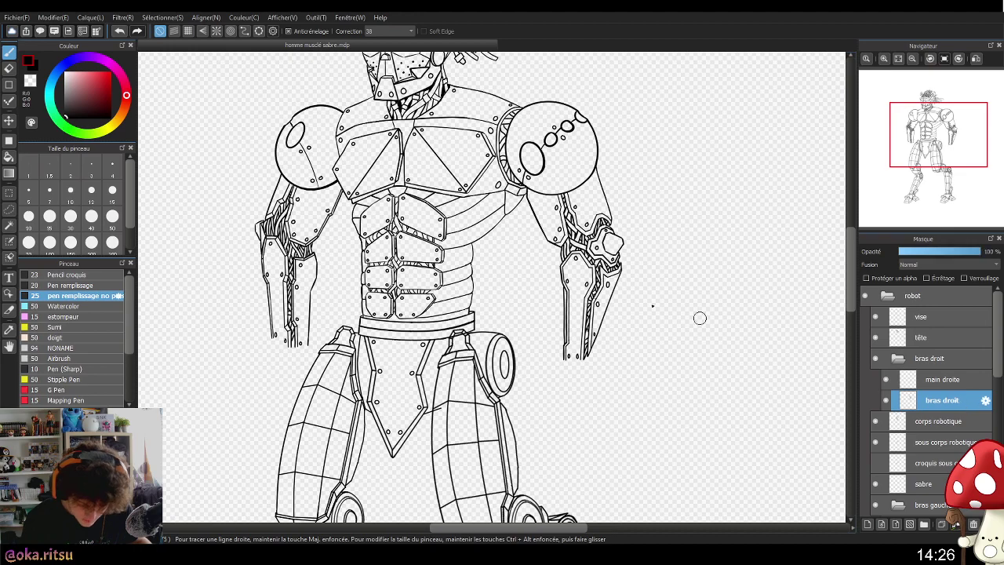
click(10, 210)
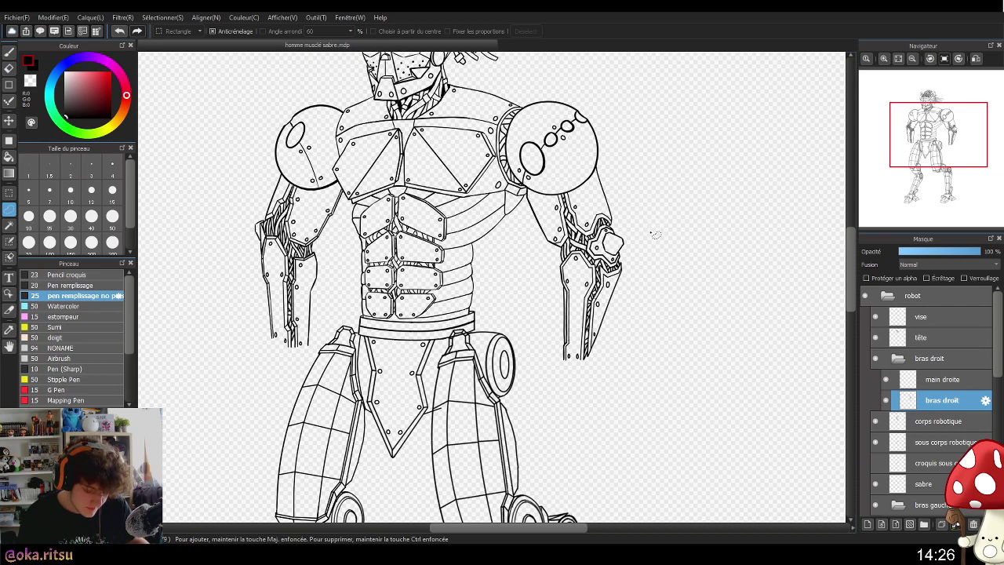
scroll(648, 237, up, 1)
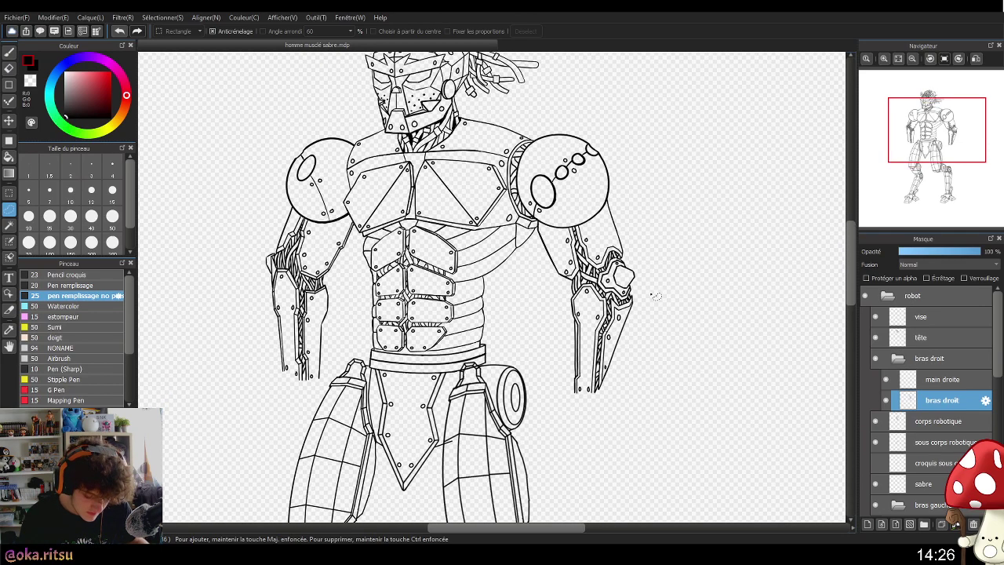
scroll(654, 297, up, 1)
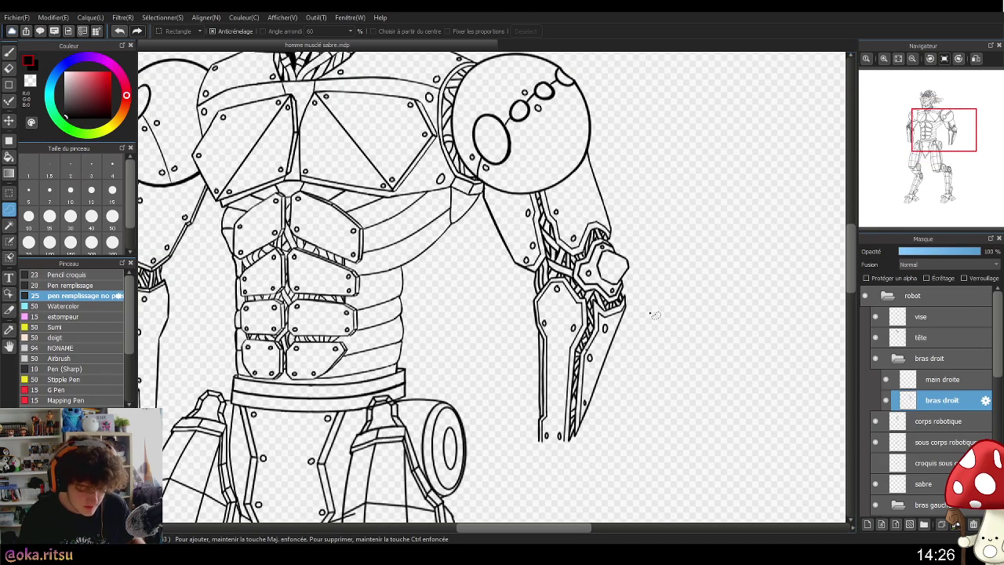
drag(647, 283, 688, 264)
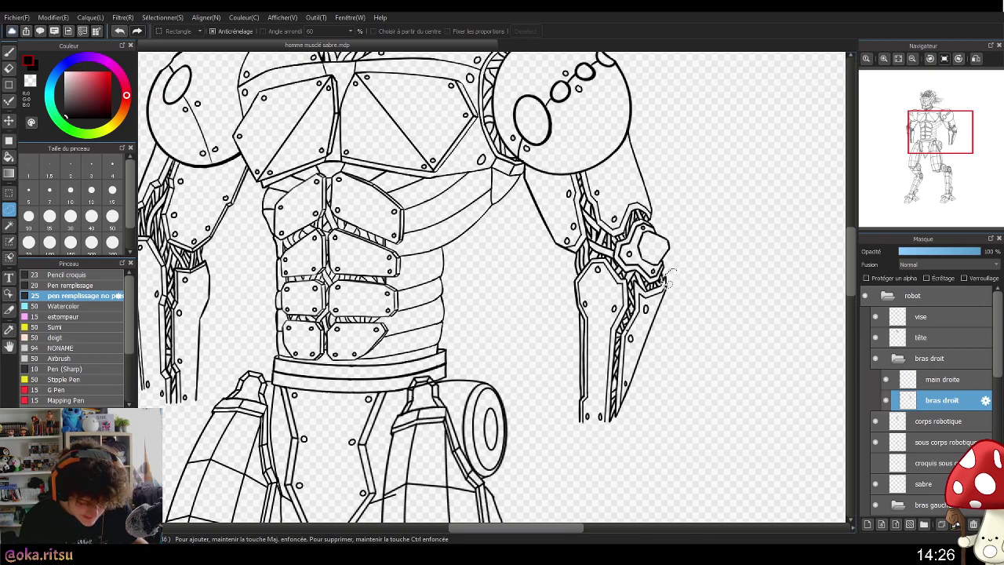
mouse_move(646, 287)
mouse_down()
mouse_move(607, 257)
mouse_move(585, 257)
mouse_move(551, 338)
mouse_move(591, 461)
mouse_move(707, 316)
mouse_move(671, 259)
mouse_up()
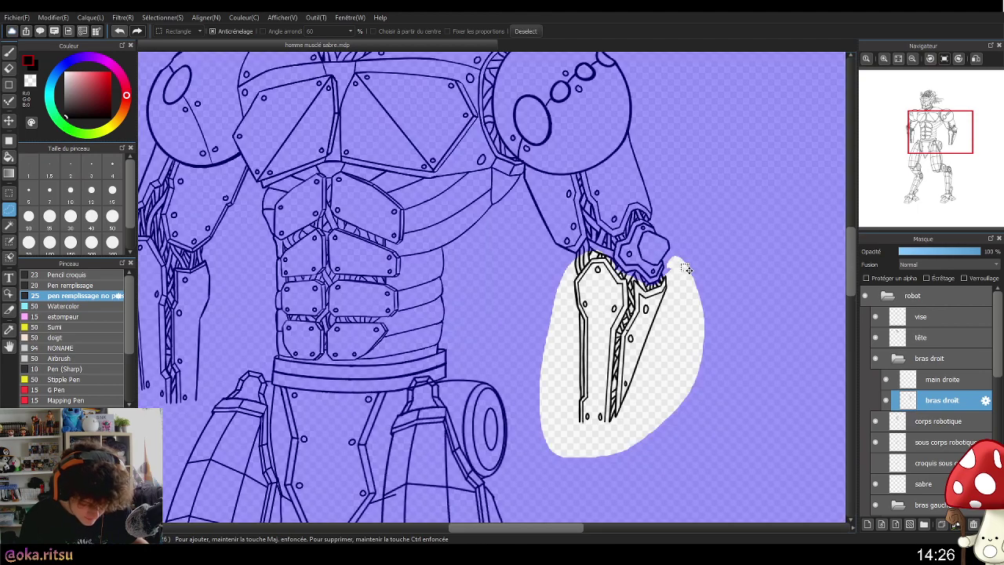
- Try to lengthen the selected forearm downward with a free transform
key(ctrl+t)
scroll(729, 266, down, 4)
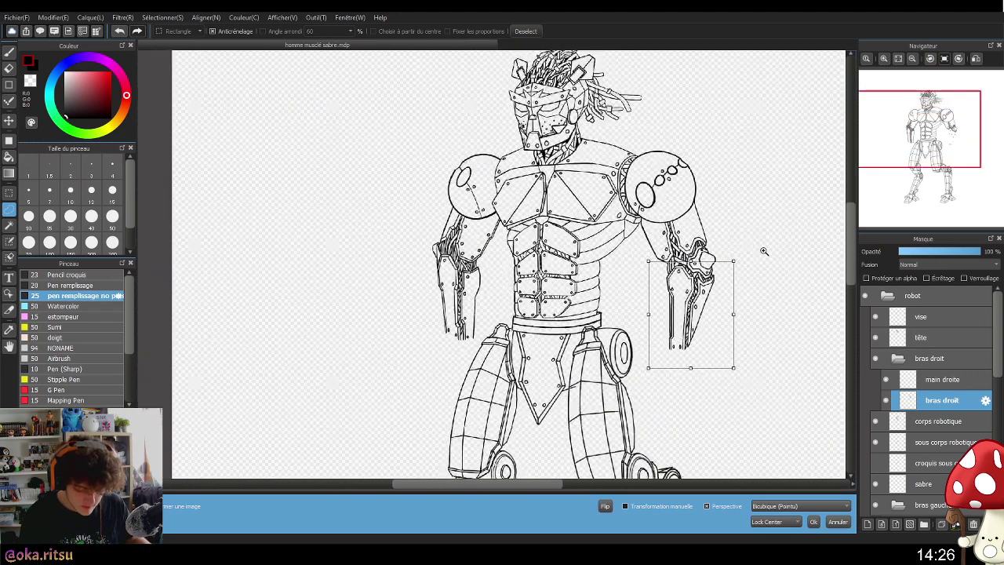
drag(736, 362, 741, 367)
drag(716, 312, 714, 322)
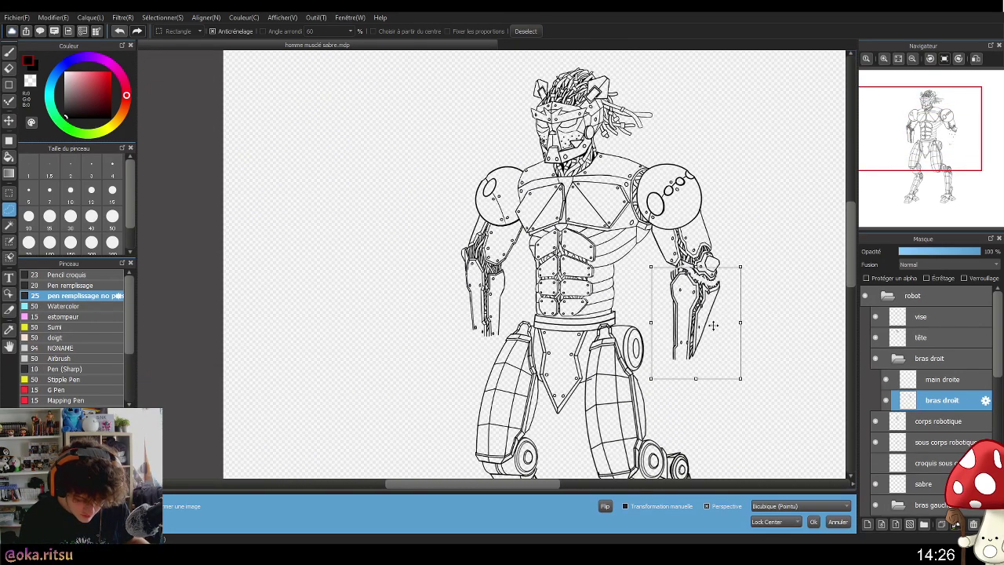
drag(694, 378, 695, 387)
drag(708, 316, 719, 341)
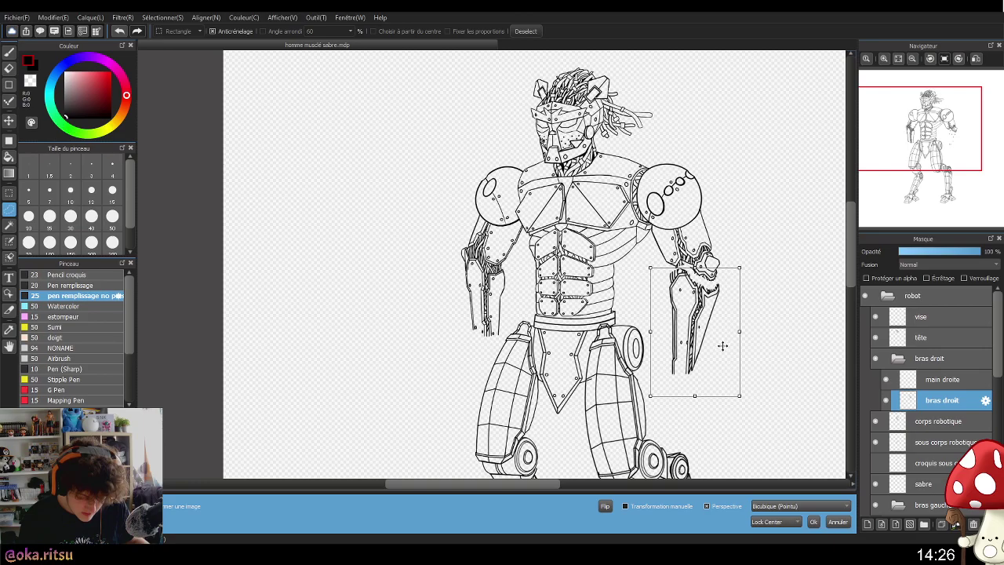
click(836, 521)
- Extend the lasso selection over the elbow and upper arm, up to the underside of the shoulder ball
mouse_move(762, 312)
mouse_down()
mouse_move(751, 252)
mouse_move(725, 225)
mouse_move(716, 180)
mouse_move(679, 116)
mouse_move(650, 100)
mouse_move(623, 111)
mouse_move(613, 157)
mouse_move(511, 159)
mouse_up()
key(ctrl+space)
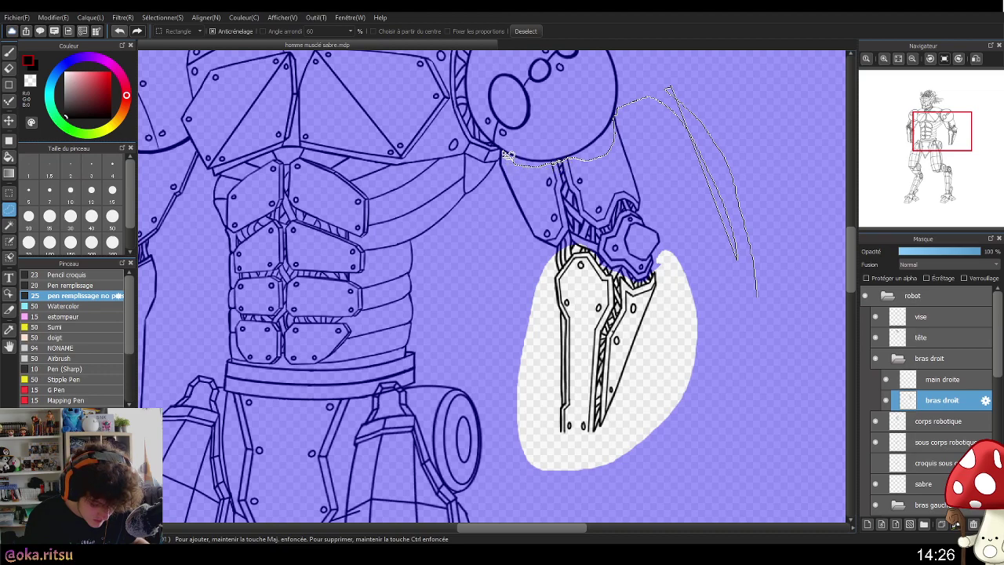
mouse_move(505, 160)
mouse_down()
mouse_move(519, 241)
mouse_move(749, 329)
mouse_move(757, 288)
mouse_up()
- Erase the selection where it overlaps the torso beside the top of the upper arm
scroll(801, 308, up, 3)
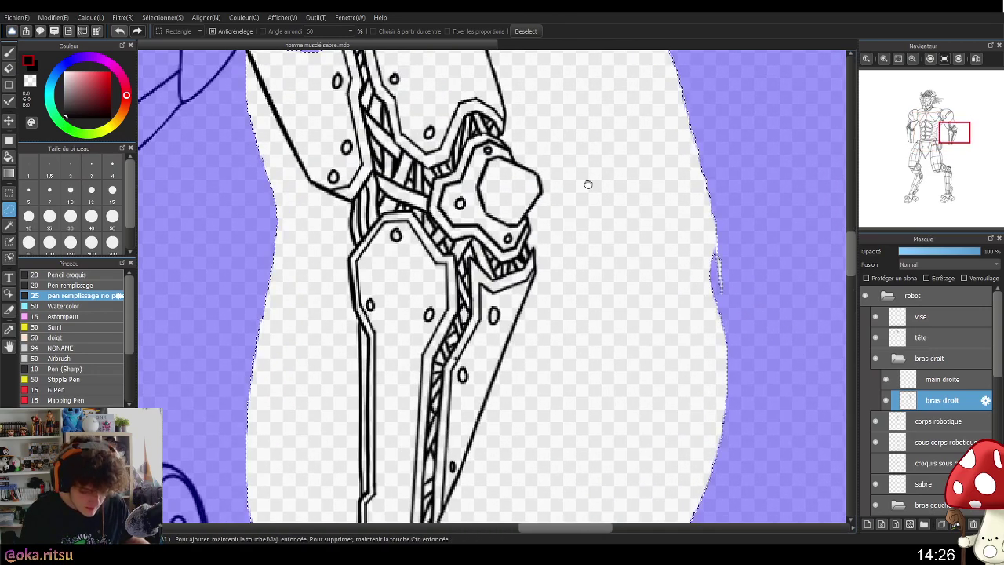
drag(568, 78, 730, 360)
click(9, 258)
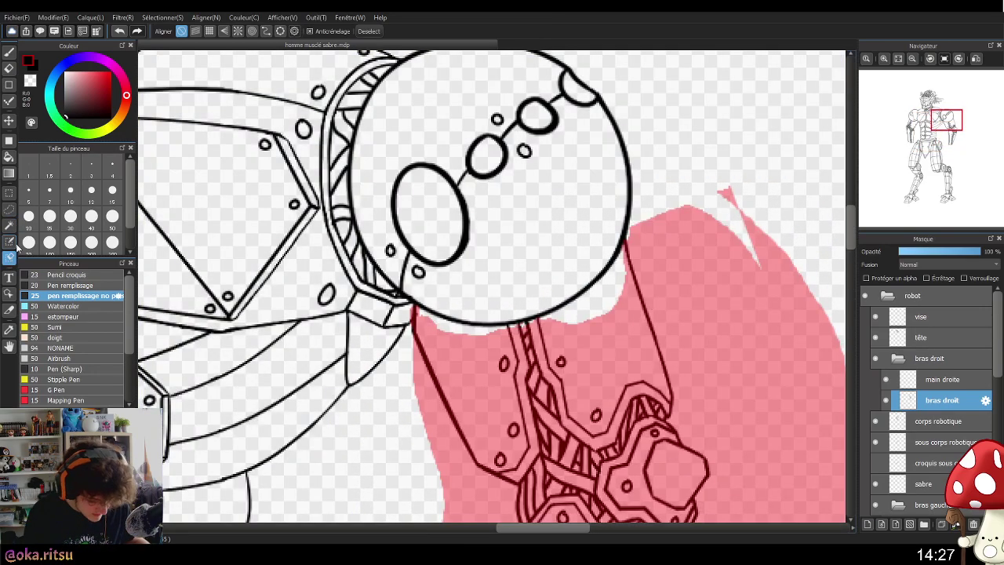
scroll(406, 326, up, 2)
scroll(406, 326, up, 2)
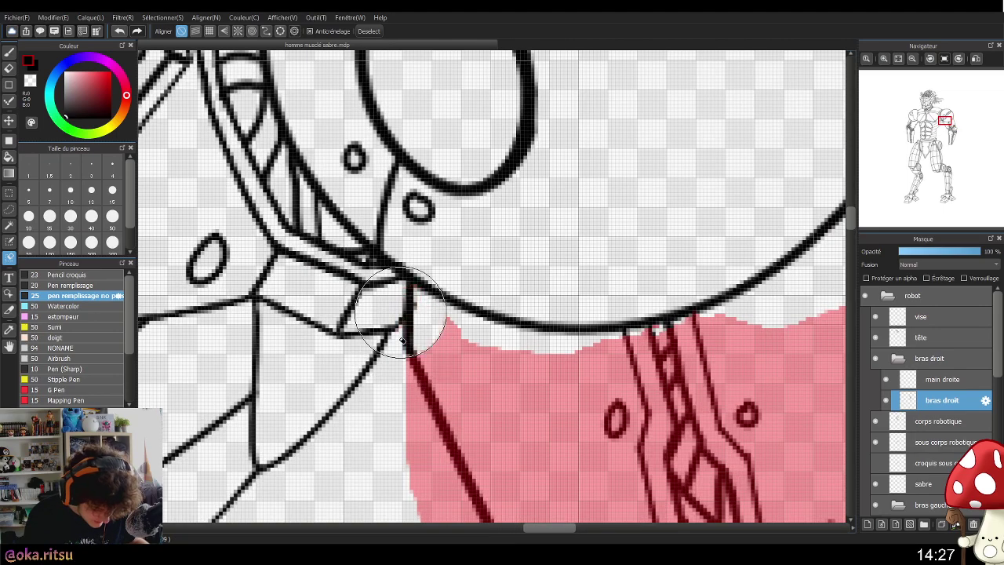
click(69, 242)
click(30, 242)
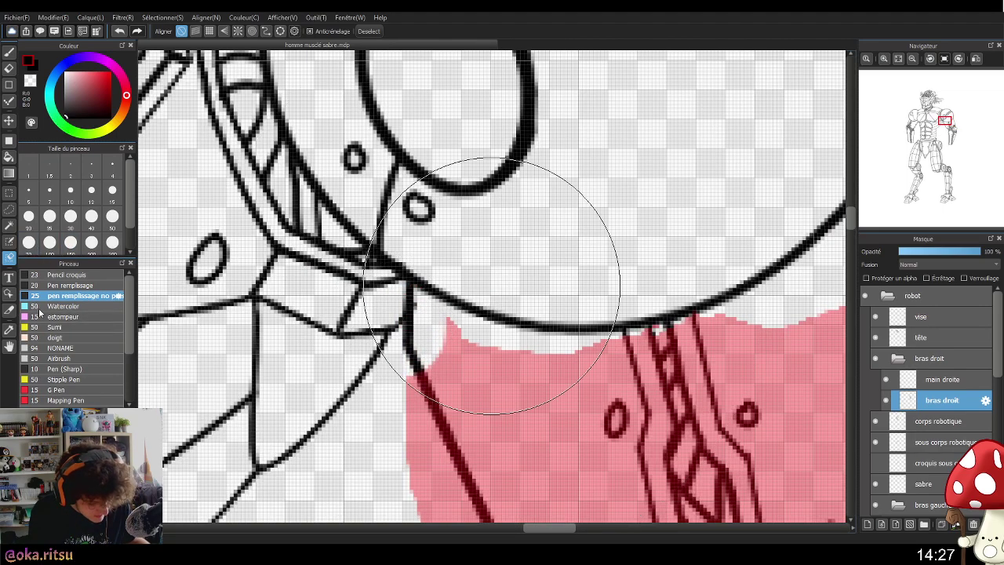
- Paint the upper ends of the arm's outlines back into the selection, right up to the shoulder ball's edge
click(70, 284)
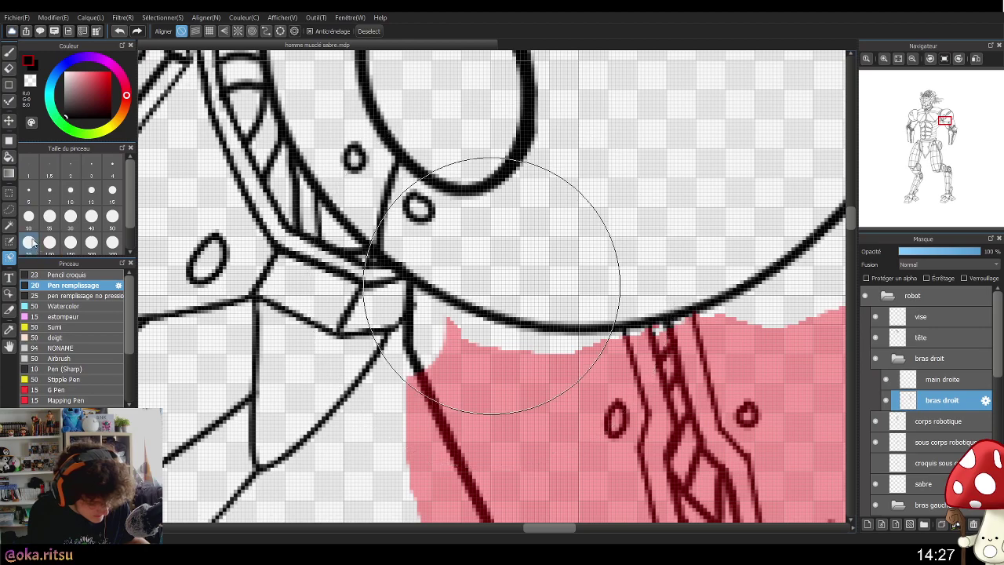
click(48, 218)
drag(406, 279, 423, 379)
key(space)
drag(620, 393, 345, 377)
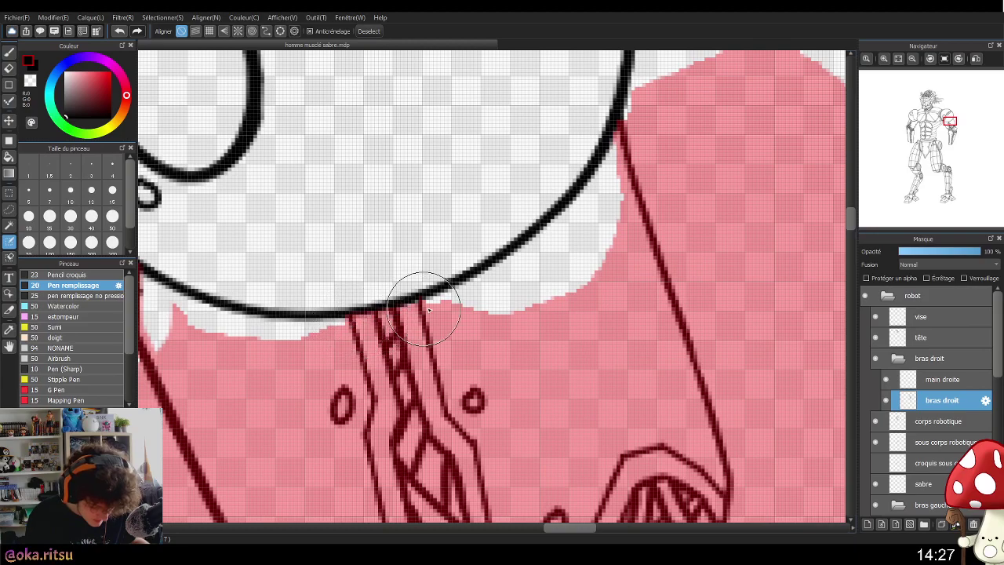
drag(620, 283, 468, 420)
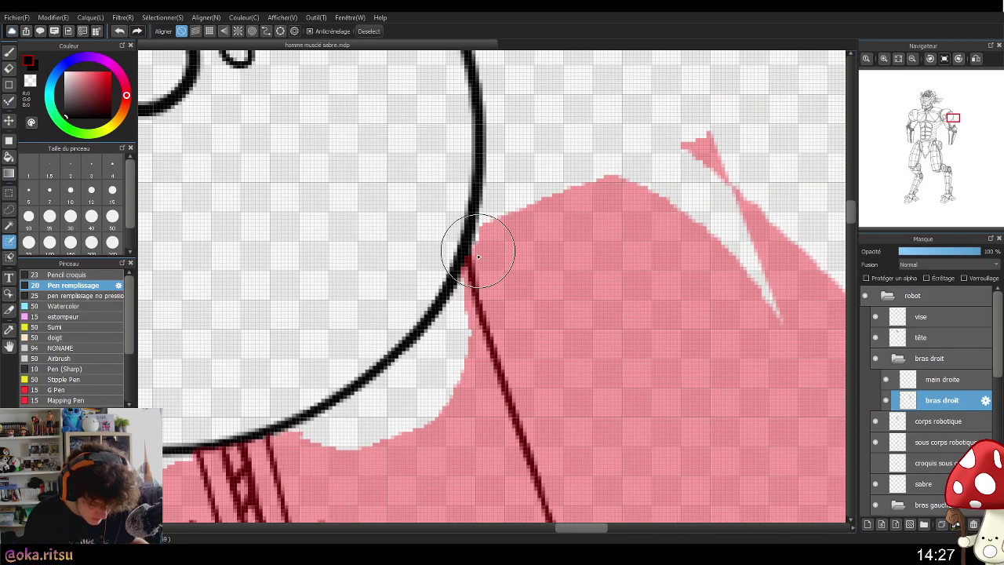
scroll(635, 293, down, 6)
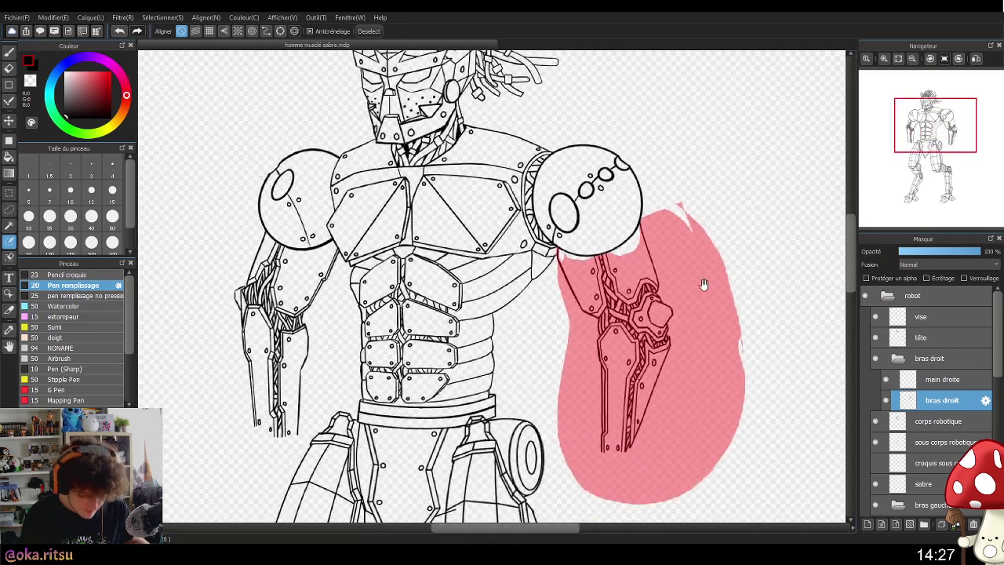
scroll(660, 279, up, 5)
drag(509, 251, 632, 313)
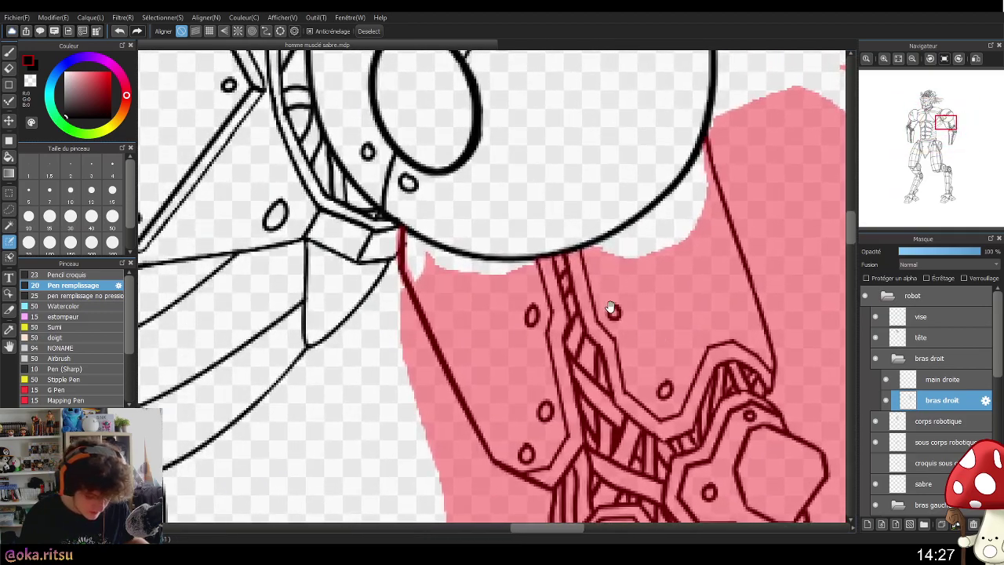
scroll(434, 303, down, 6)
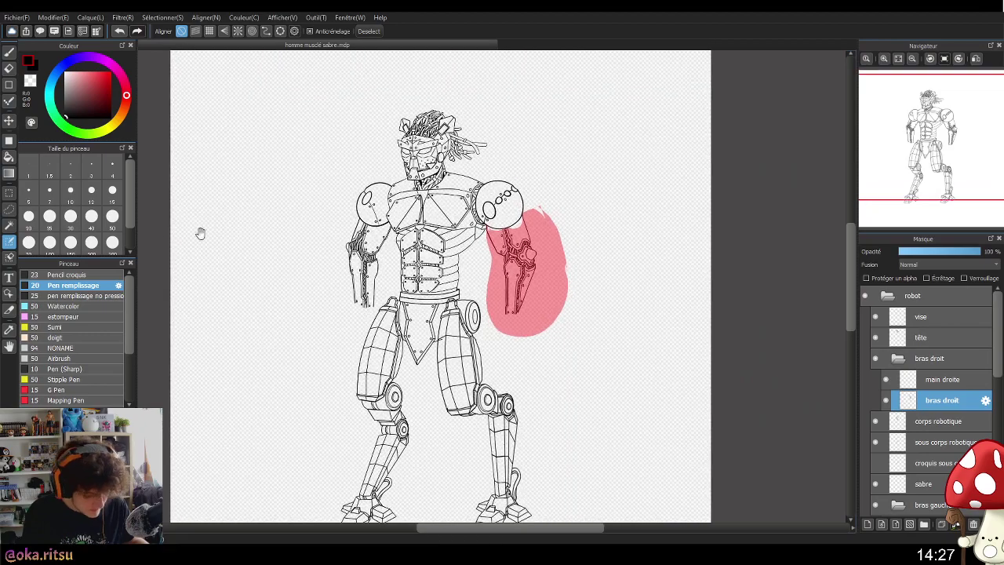
- Try to stretch the selected arm downward with a free transform, pulling out its lower outer corner
click(8, 209)
mouse_move(567, 315)
mouse_down()
mouse_move(573, 330)
mouse_move(567, 313)
mouse_up()
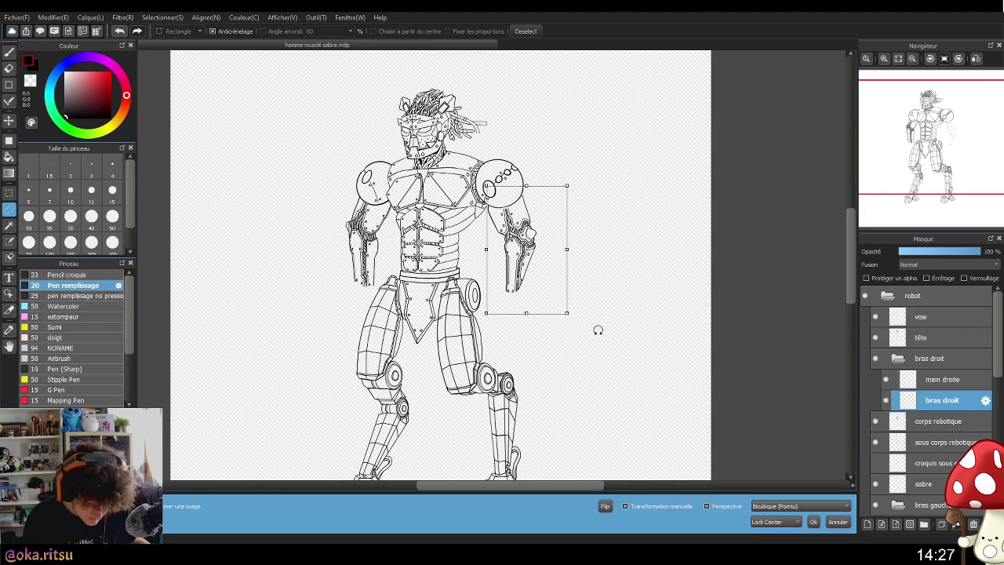
scroll(631, 318, up, 5)
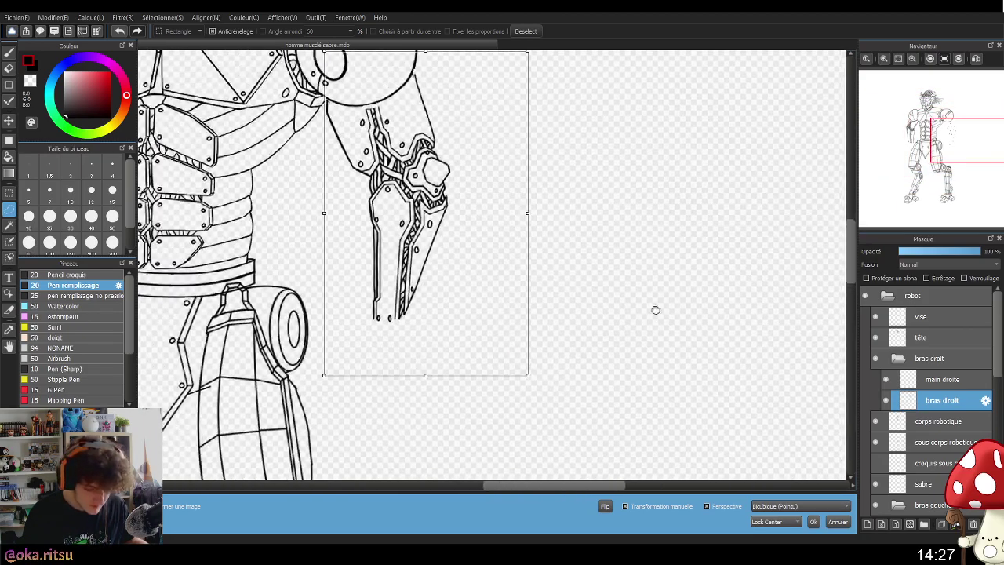
scroll(732, 306, down, 3)
drag(675, 355, 687, 380)
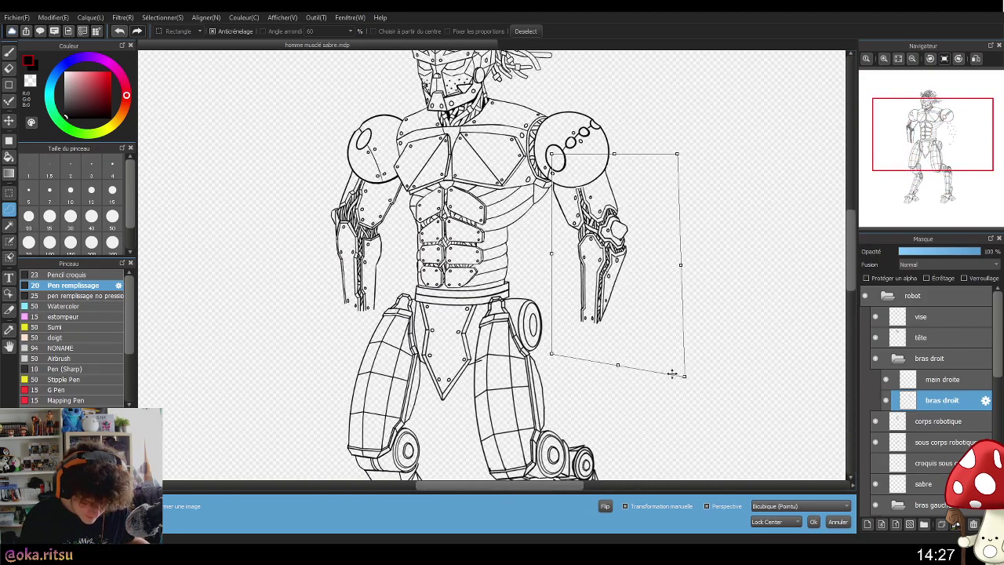
drag(619, 367, 621, 408)
scroll(754, 290, down, 2)
scroll(754, 291, down, 1)
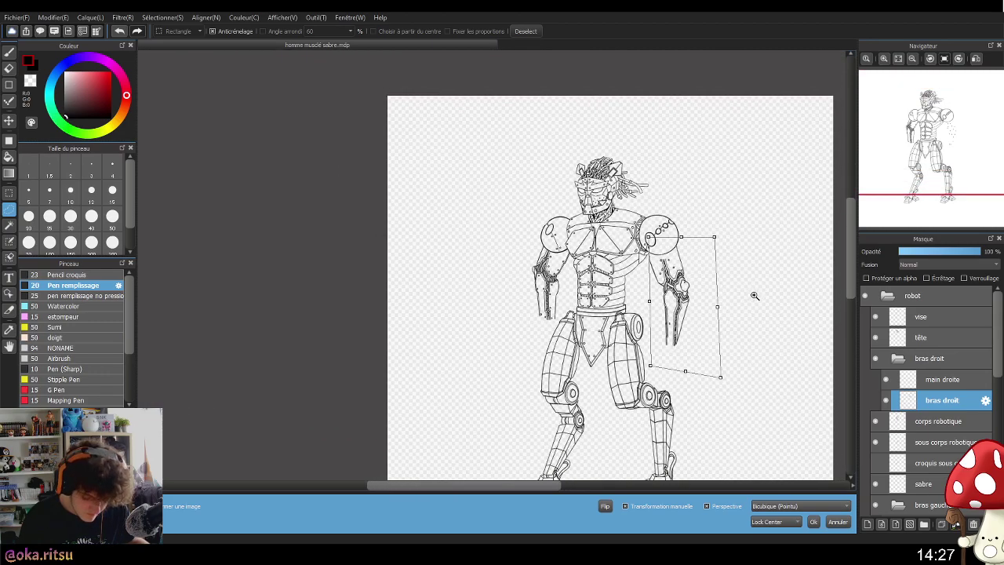
scroll(754, 293, up, 2)
click(838, 521)
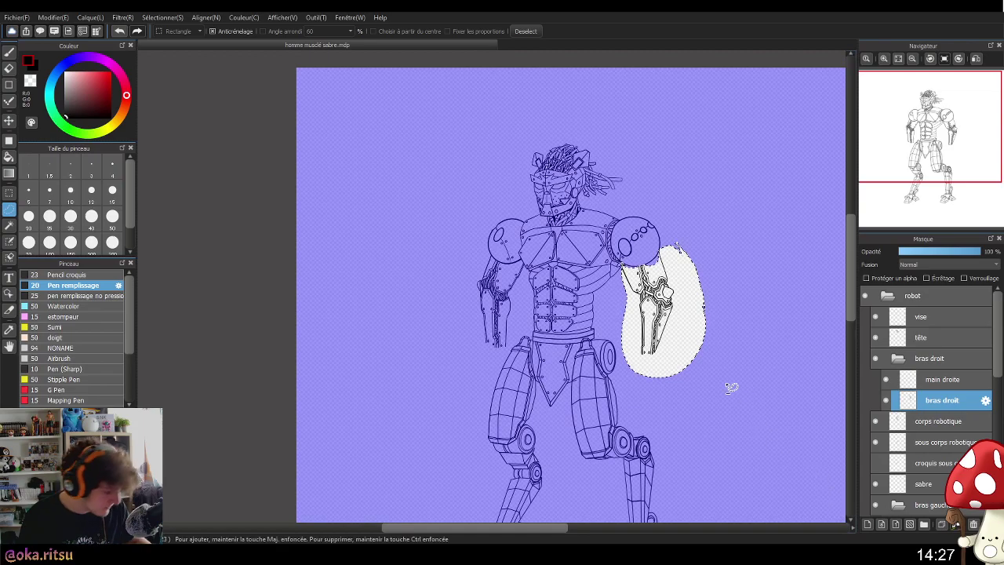
- Try a new free transform that lengthens the whole selected arm downward, and compare it with the rest of the body
key(ctrl+t)
drag(663, 358, 663, 384)
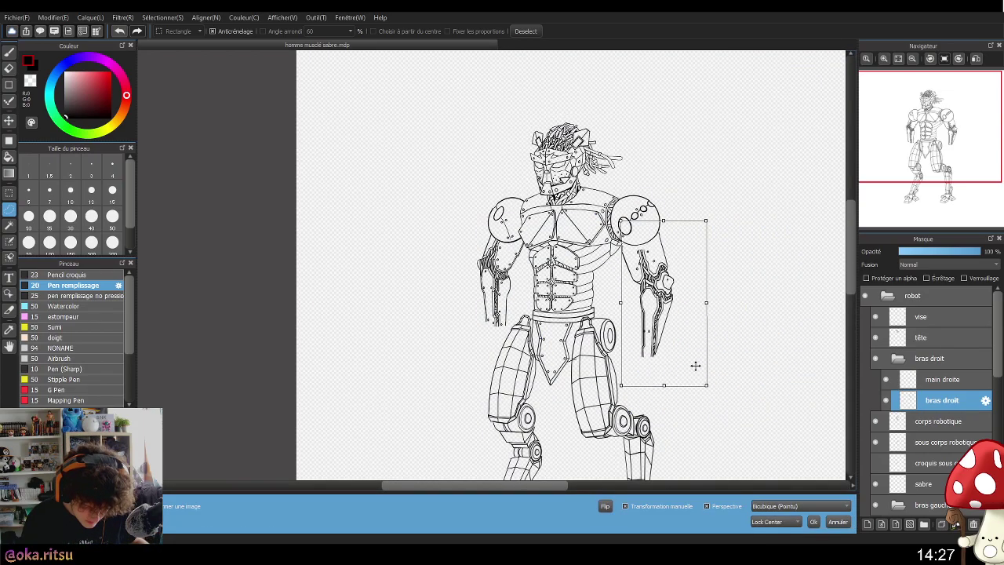
scroll(758, 342, down, 1)
scroll(757, 343, up, 2)
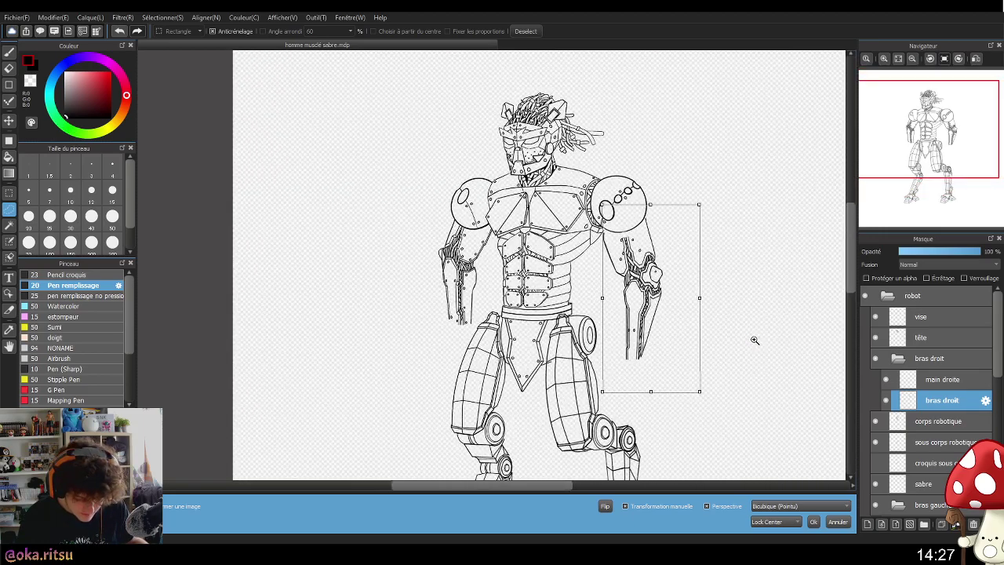
scroll(754, 340, up, 2)
mouse_move(691, 291)
mouse_down()
mouse_move(701, 282)
mouse_move(691, 290)
mouse_up()
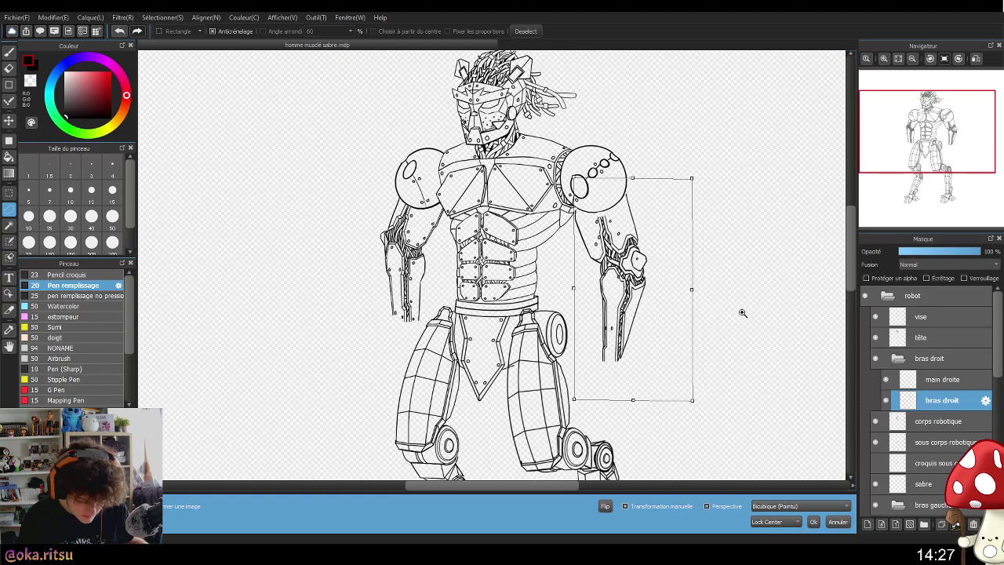
scroll(742, 314, down, 3)
scroll(742, 321, up, 4)
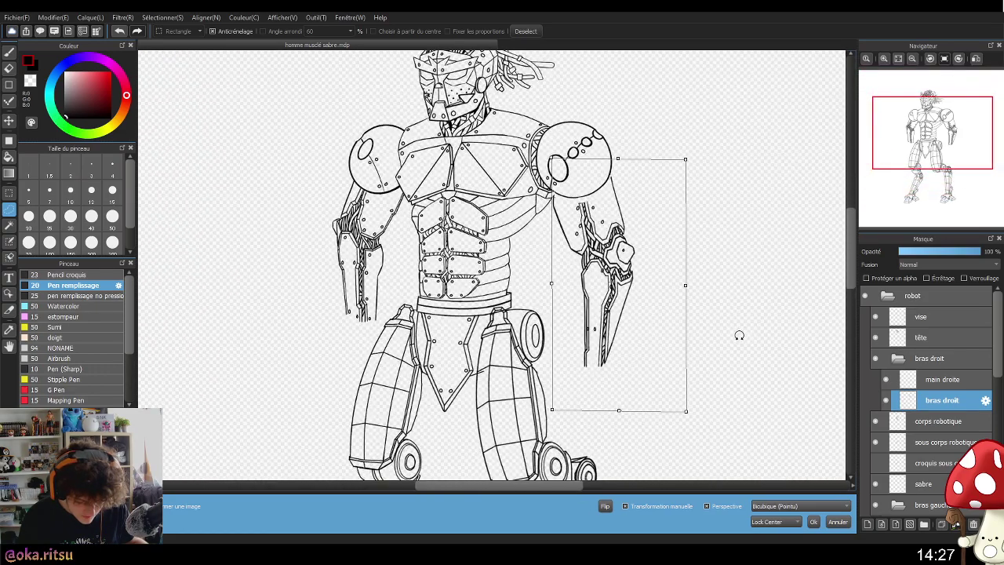
scroll(735, 341, down, 4)
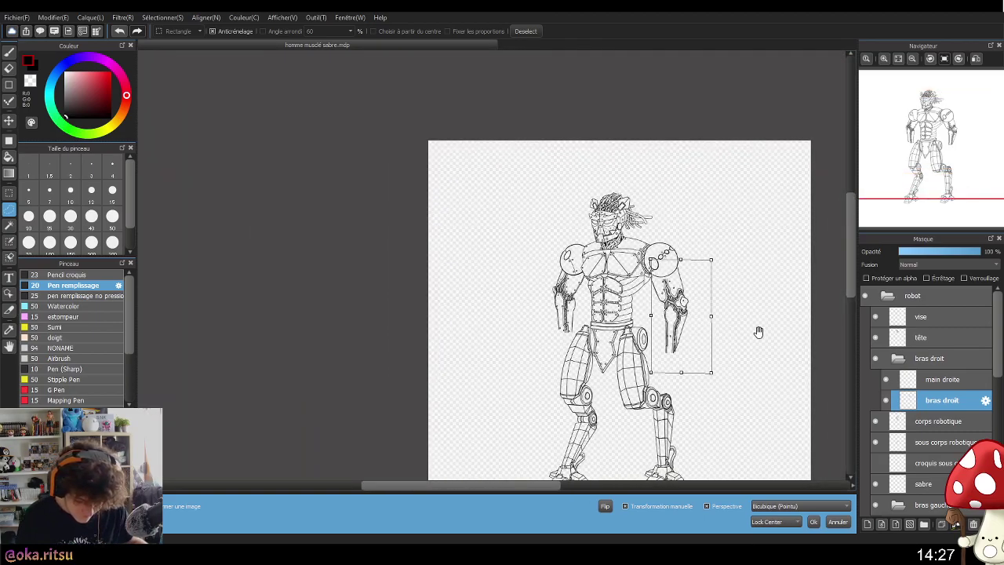
scroll(737, 228, up, 2)
mouse_move(704, 245)
mouse_down()
mouse_move(684, 259)
mouse_move(701, 290)
mouse_up()
scroll(704, 299, up, 3)
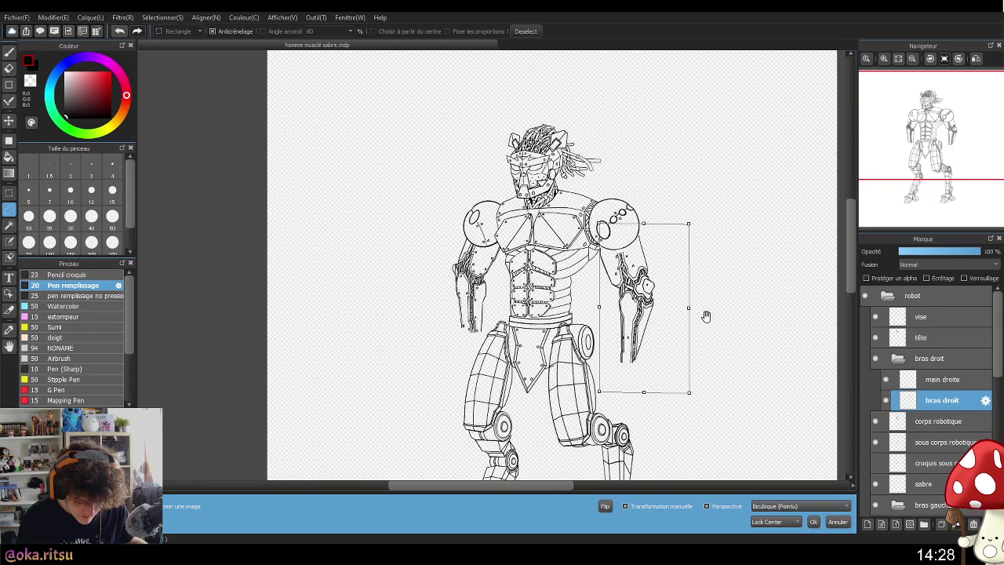
scroll(714, 302, up, 2)
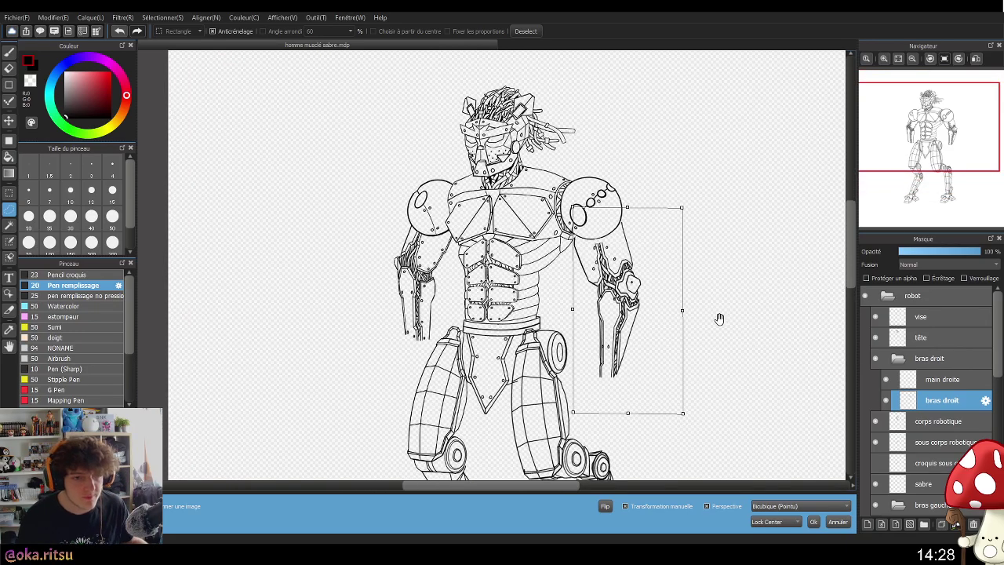
scroll(722, 314, up, 1)
drag(727, 315, 686, 293)
scroll(740, 311, down, 2)
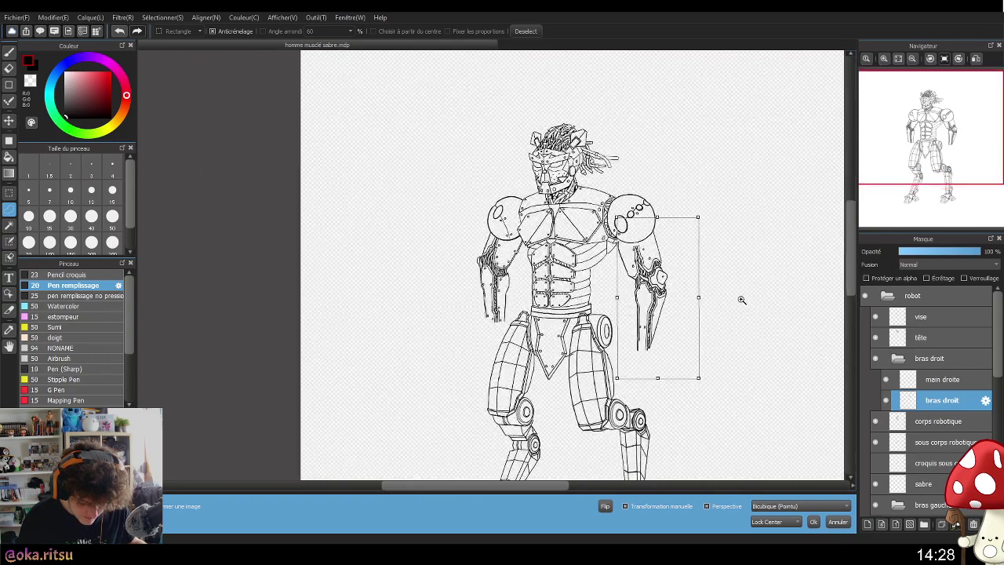
scroll(737, 316, down, 3)
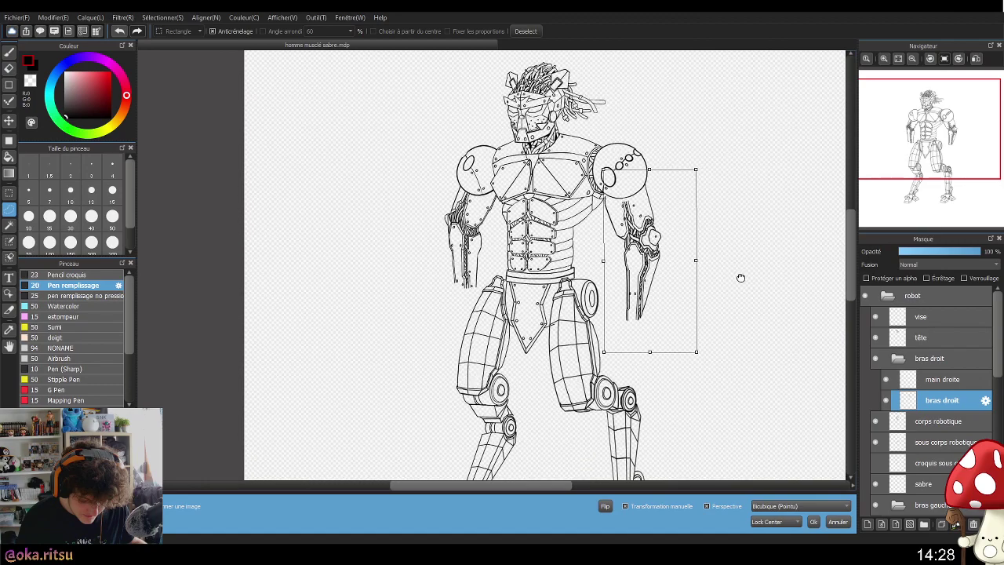
- Try to fine-tune the arm's length and slant by shifting the lower corners of the transform frame
drag(648, 353, 650, 359)
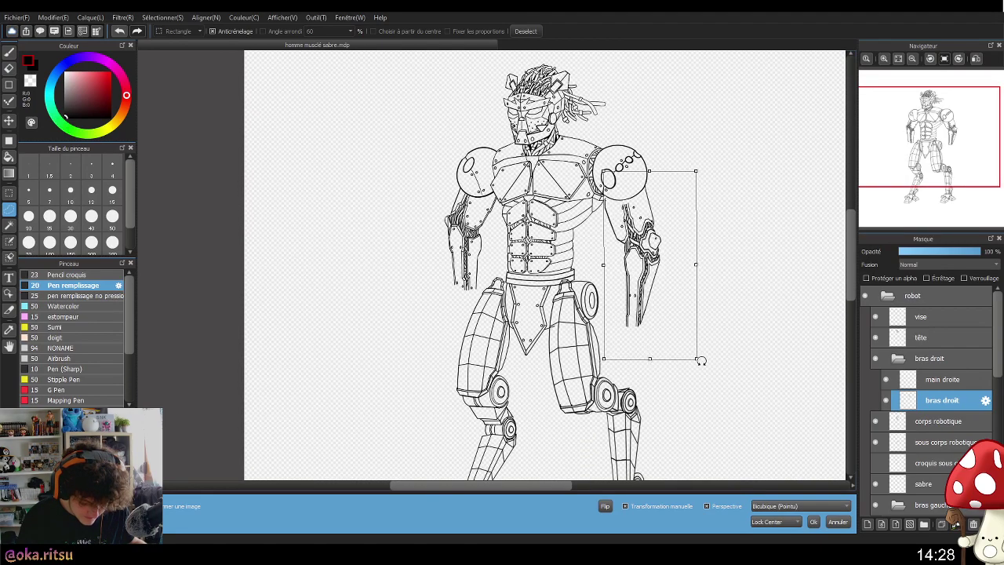
mouse_move(698, 272)
mouse_down()
mouse_move(701, 265)
mouse_move(701, 280)
mouse_move(697, 264)
mouse_up()
drag(698, 358, 699, 365)
drag(602, 358, 604, 369)
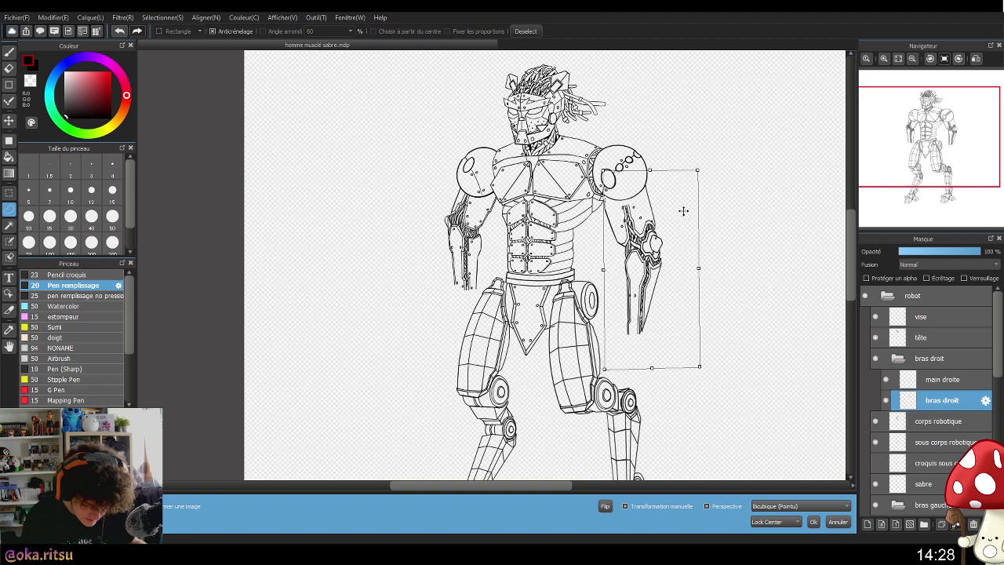
drag(653, 276, 662, 249)
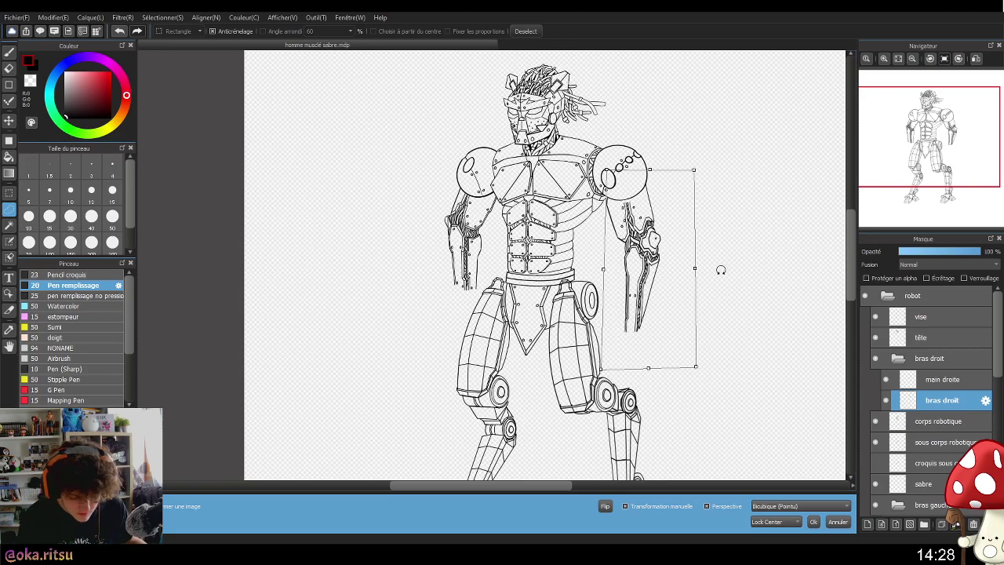
drag(733, 277, 729, 304)
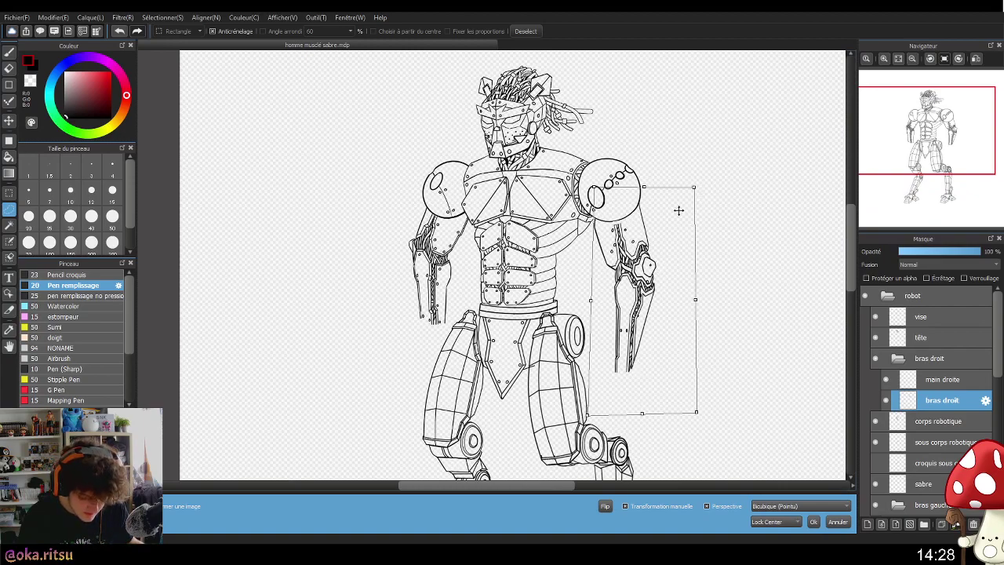
click(837, 522)
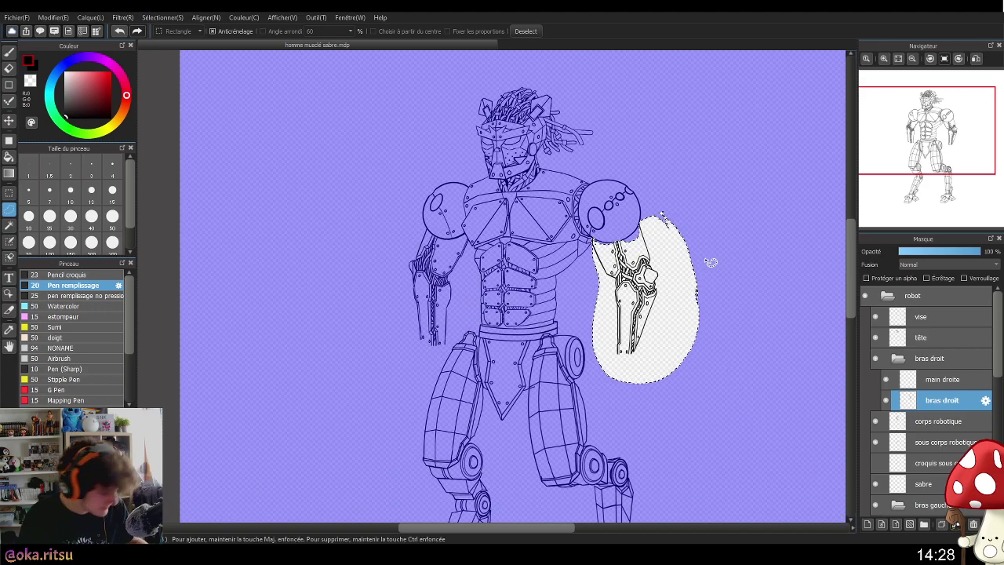
- Lengthen the selected arm downward with a free transform, apply it and clear the selection
key(ctrl+t)
drag(644, 362, 644, 387)
drag(653, 302, 654, 321)
mouse_move(757, 314)
mouse_down()
mouse_move(759, 345)
mouse_move(769, 304)
mouse_up()
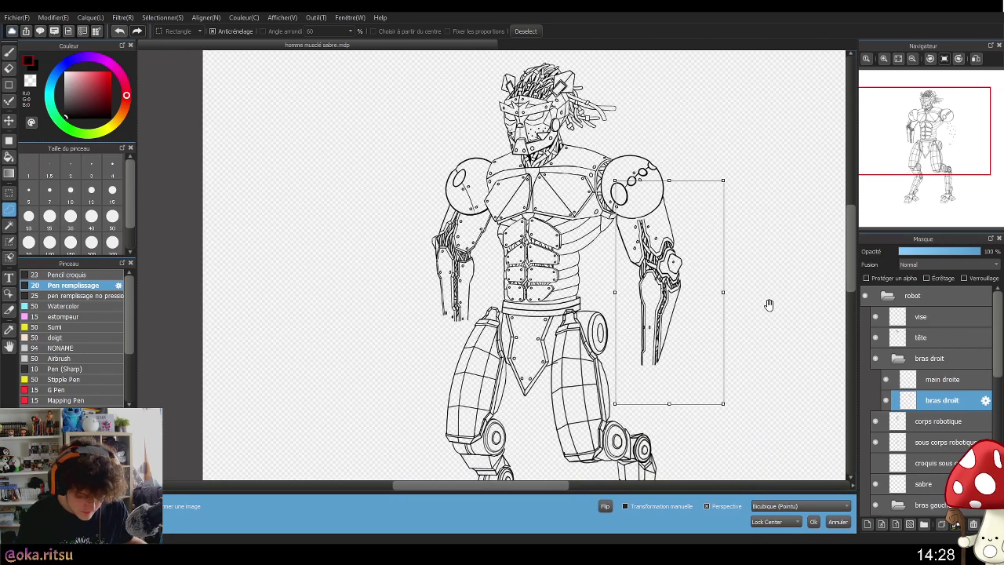
click(815, 522)
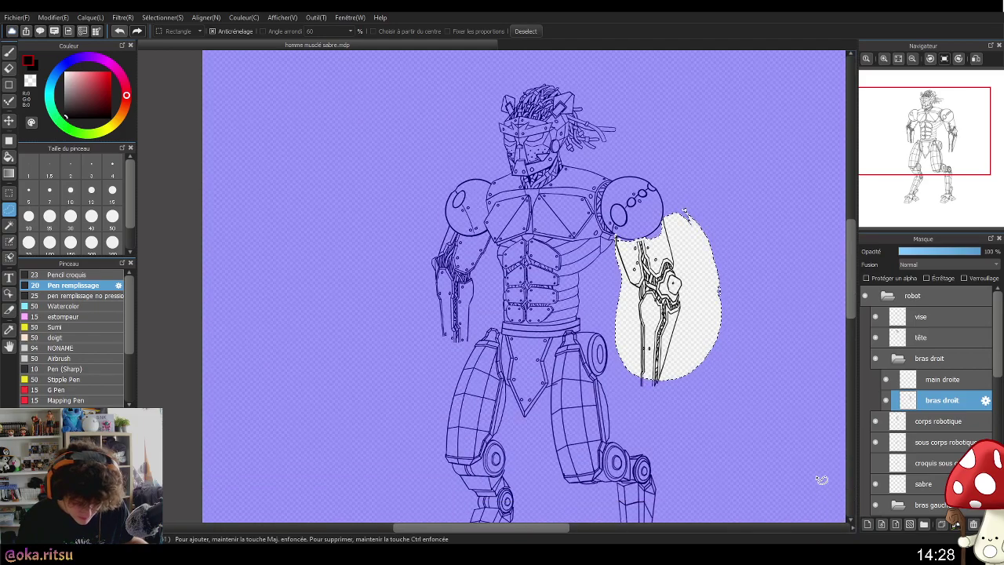
click(543, 31)
scroll(655, 308, up, 5)
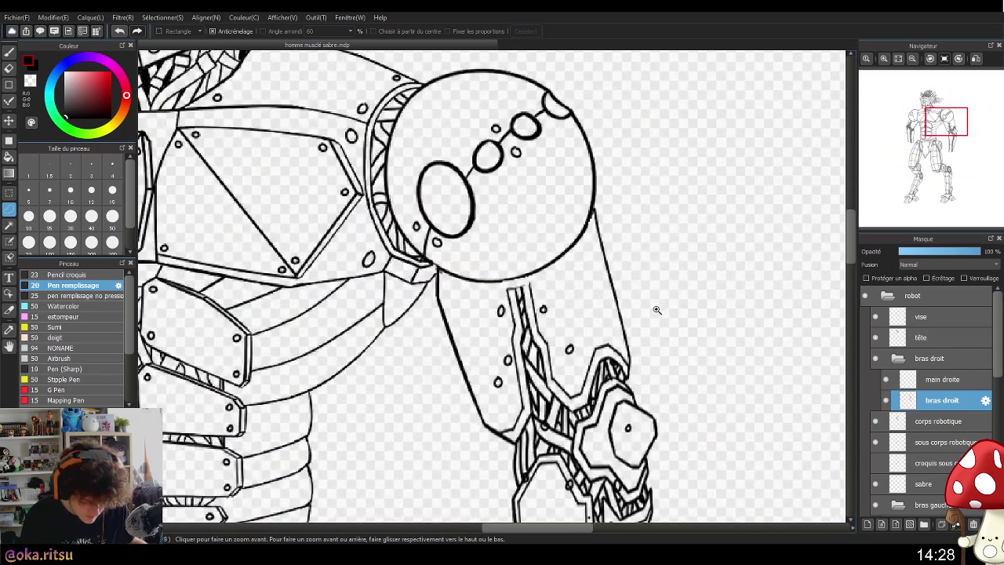
scroll(654, 308, down, 5)
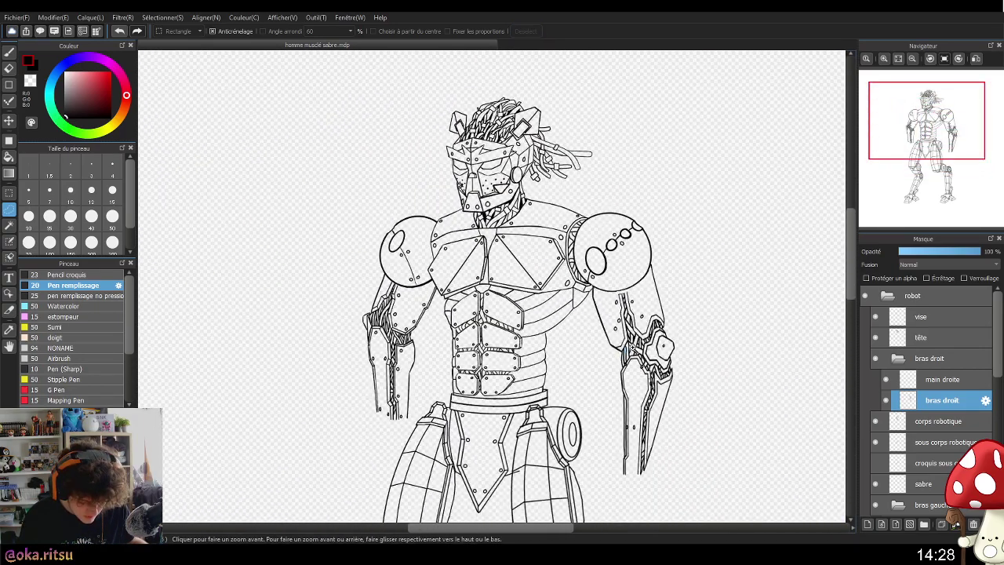
- On the bras gauche layer, lasso-select the arm's line art from just below the shoulder ball to the wrist
scroll(614, 387, up, 1)
mouse_move(614, 387)
mouse_down()
mouse_move(694, 290)
mouse_move(689, 281)
mouse_up()
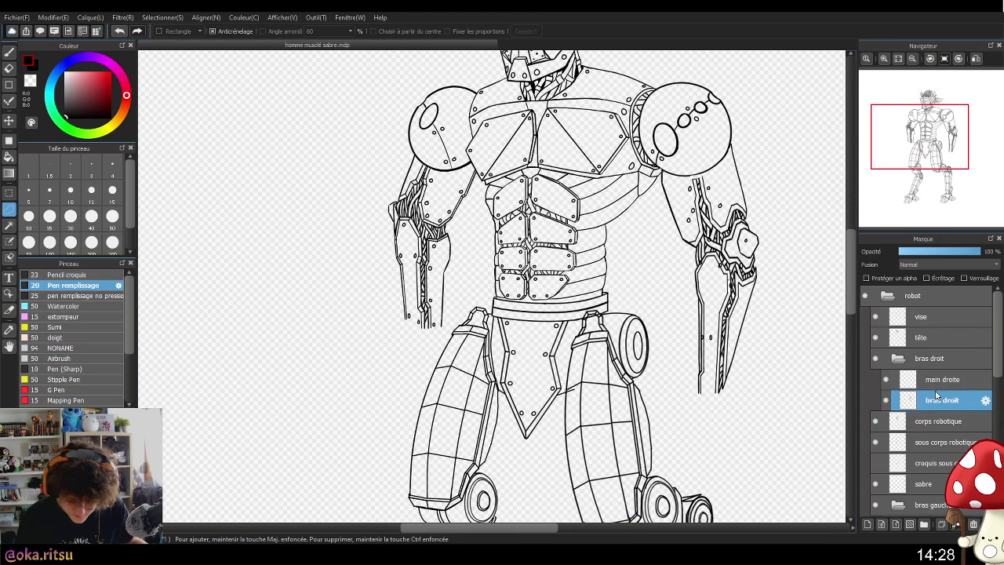
scroll(982, 411, down, 4)
click(953, 442)
scroll(468, 194, up, 3)
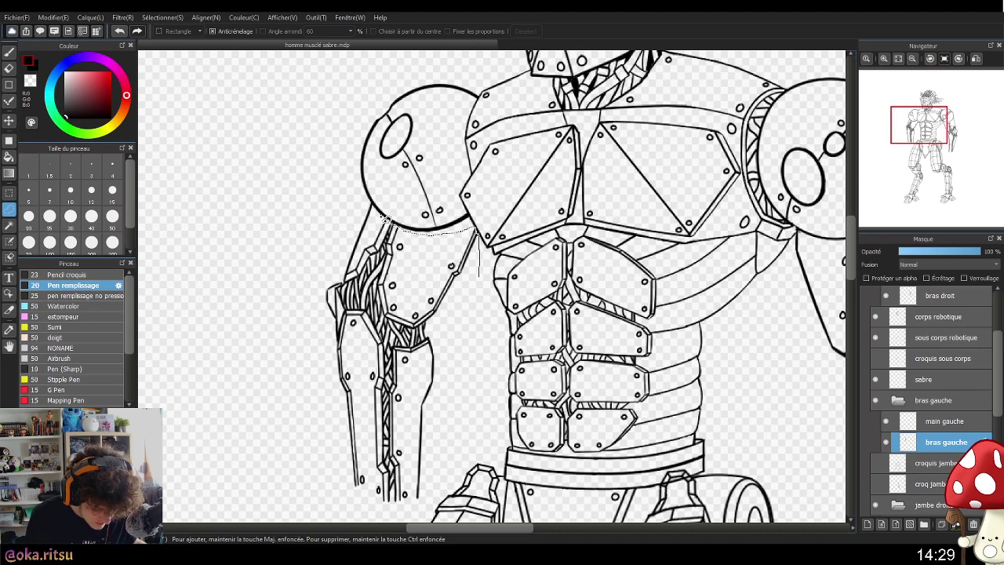
mouse_move(350, 191)
mouse_down()
mouse_move(301, 472)
mouse_move(362, 516)
mouse_move(414, 517)
mouse_move(444, 497)
mouse_move(485, 273)
mouse_up()
scroll(658, 331, down, 3)
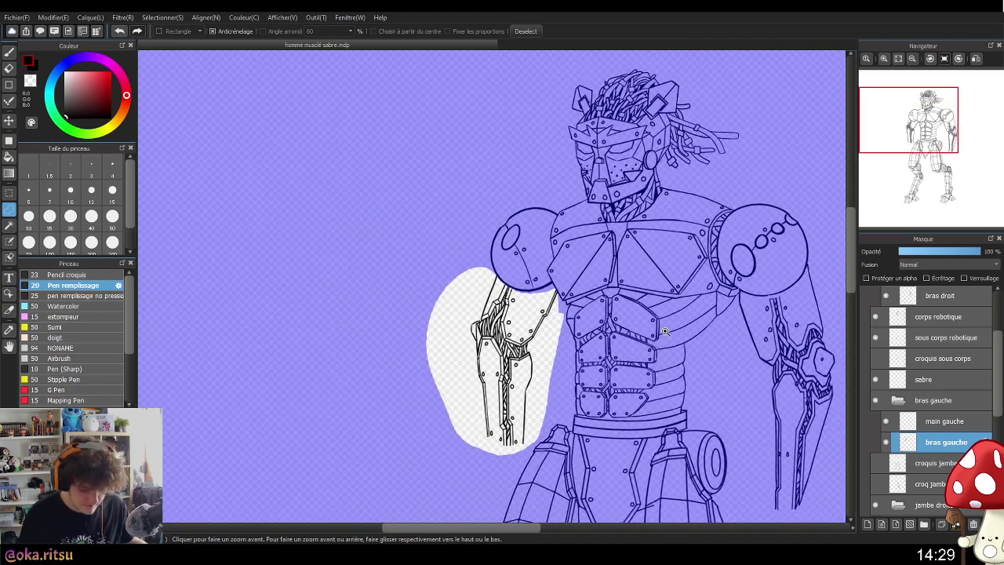
- Lengthen the selected arm slightly at both ends with a free transform and compare it with the whole body
key(ctrl+t)
scroll(657, 332, down, 3)
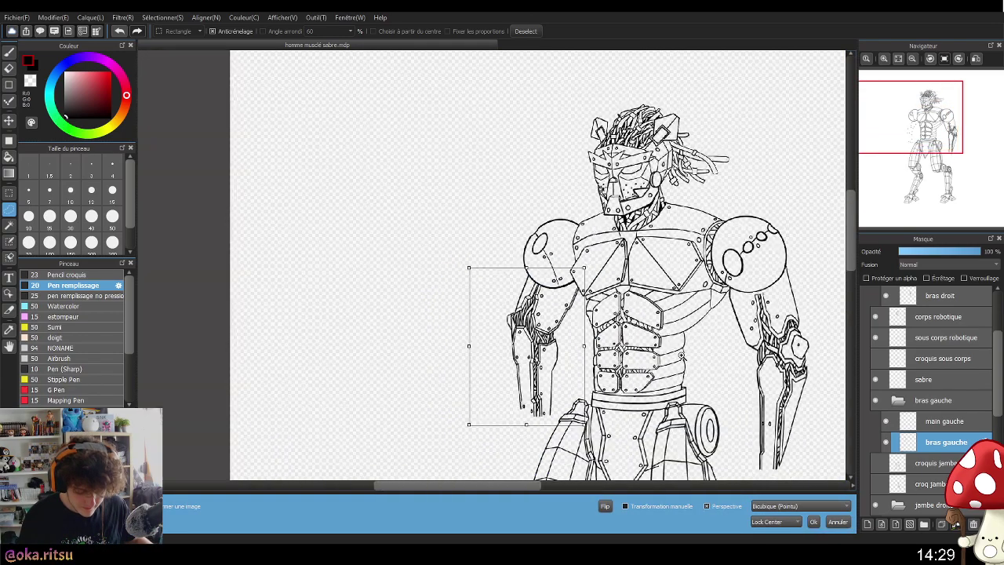
mouse_move(441, 336)
mouse_down()
mouse_move(441, 354)
mouse_move(442, 334)
mouse_up()
drag(447, 291, 444, 302)
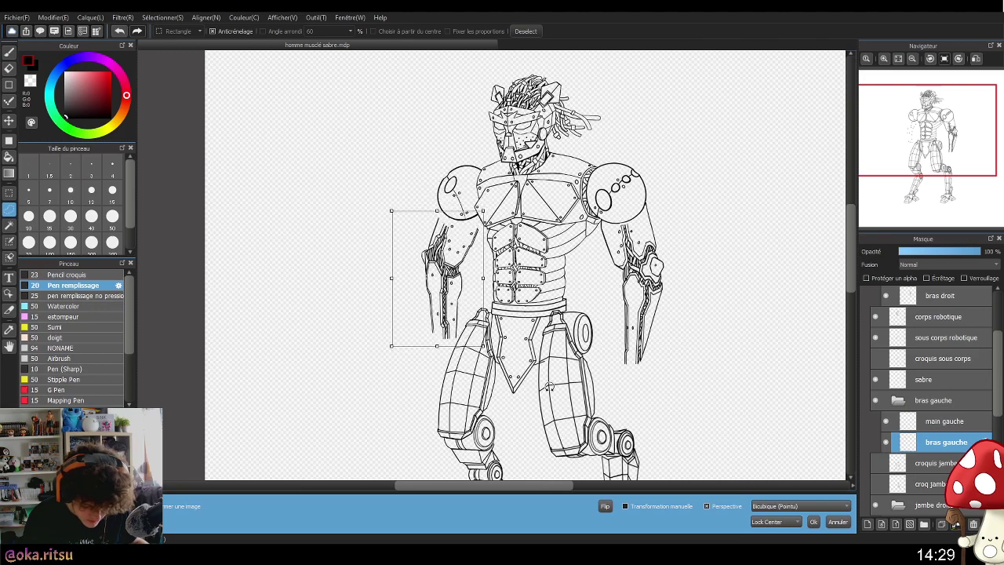
mouse_move(437, 346)
mouse_down()
mouse_move(447, 332)
mouse_move(436, 353)
mouse_up()
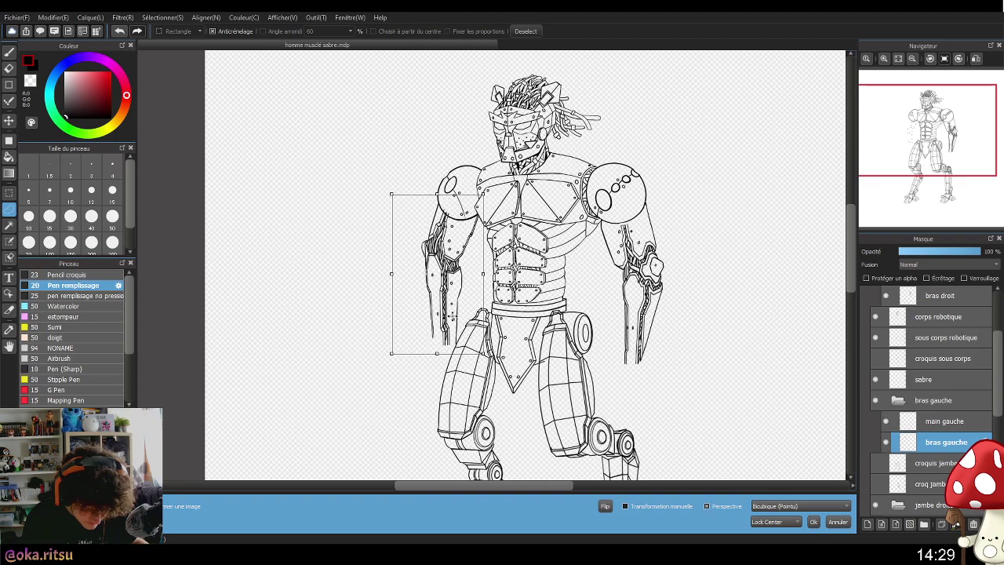
drag(449, 314, 454, 311)
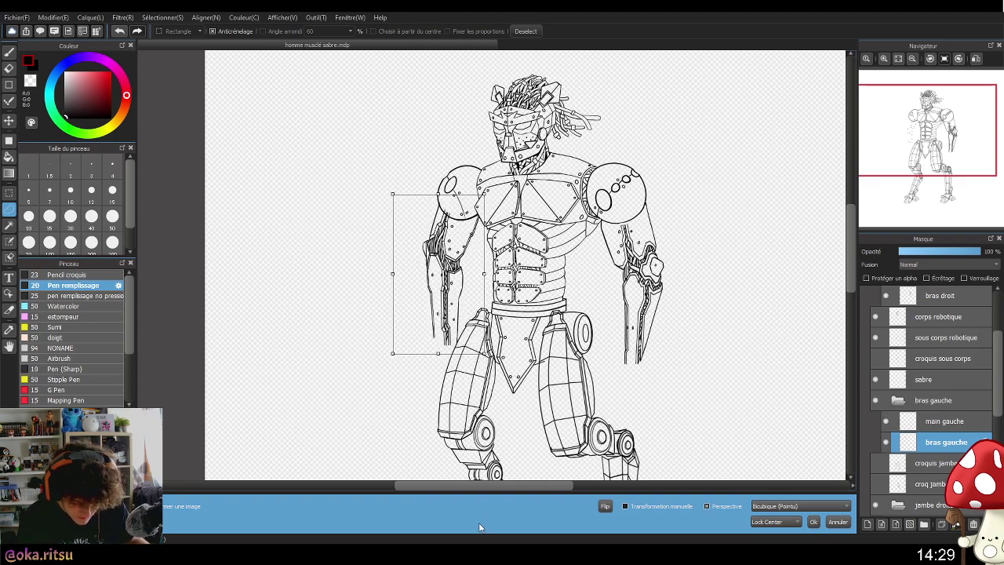
scroll(768, 305, down, 2)
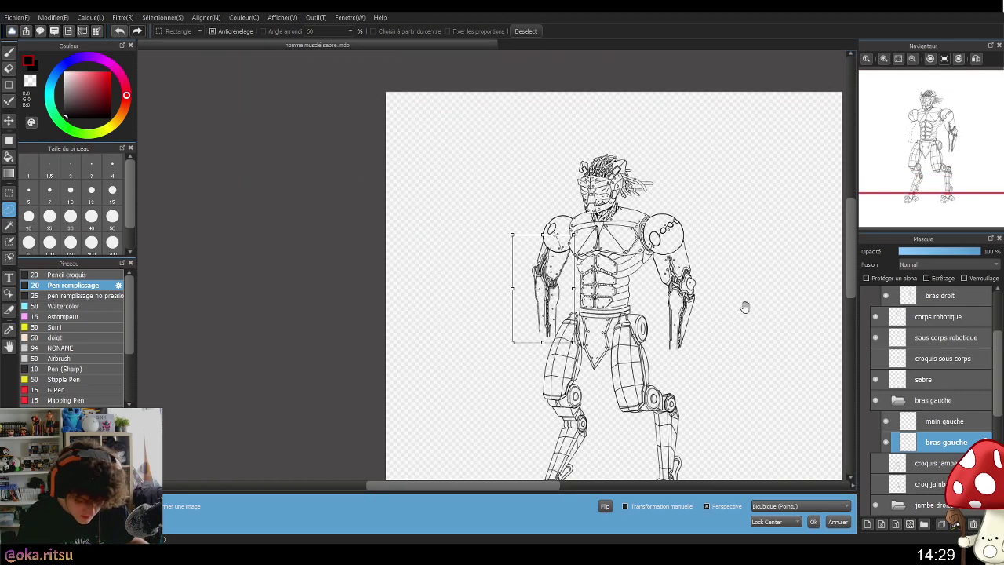
mouse_move(757, 361)
mouse_down()
mouse_move(758, 369)
mouse_move(699, 380)
mouse_up()
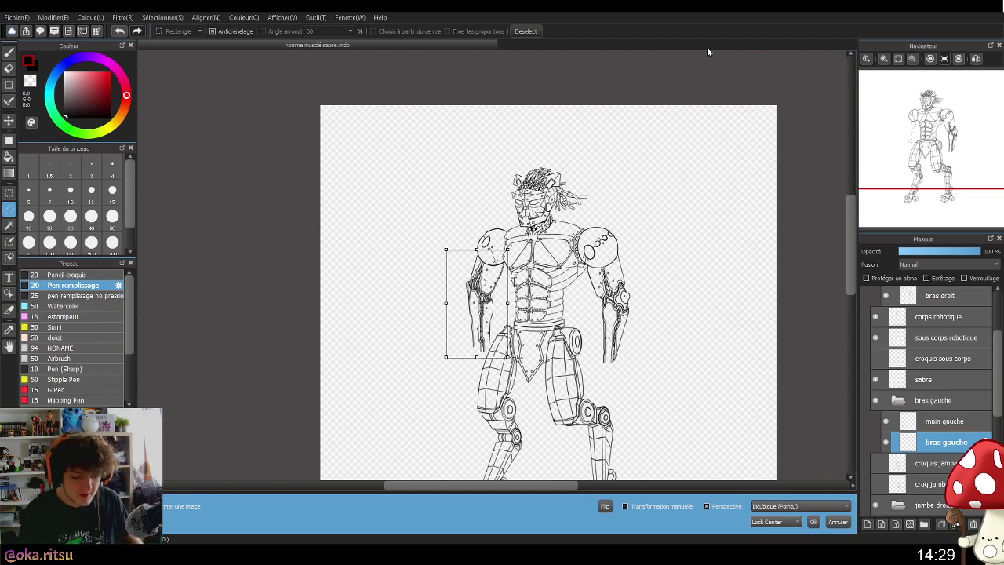
drag(559, 318, 558, 287)
- Move the arm onto the empty canvas beside the body, apply the transform and clear the selection
scroll(505, 271, up, 3)
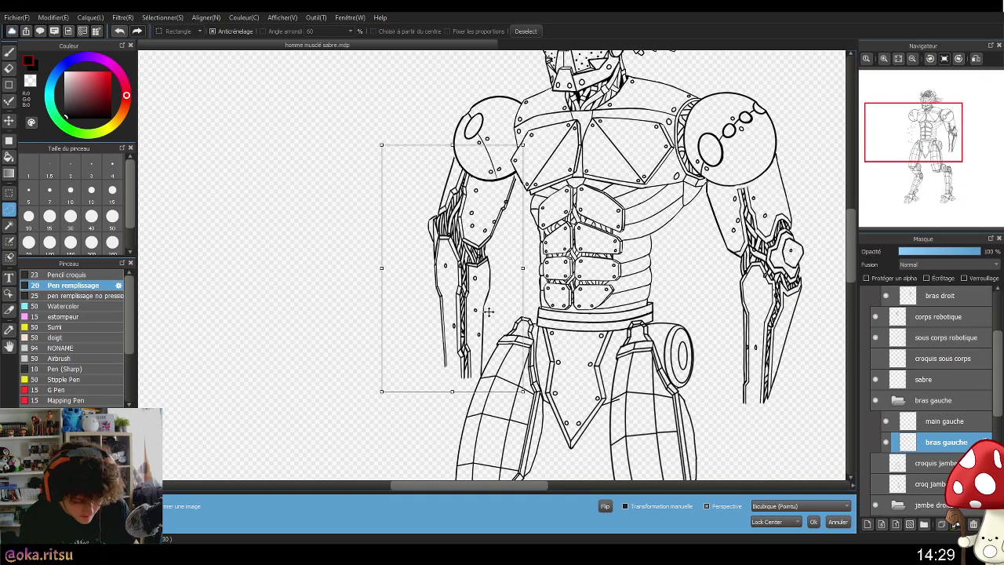
drag(486, 312, 249, 268)
scroll(495, 338, down, 3)
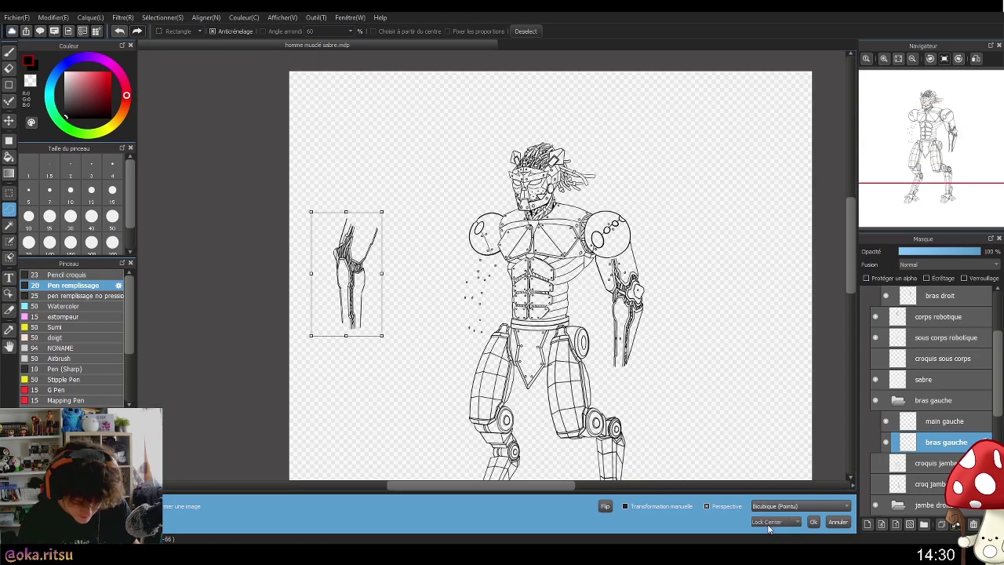
click(813, 522)
click(525, 31)
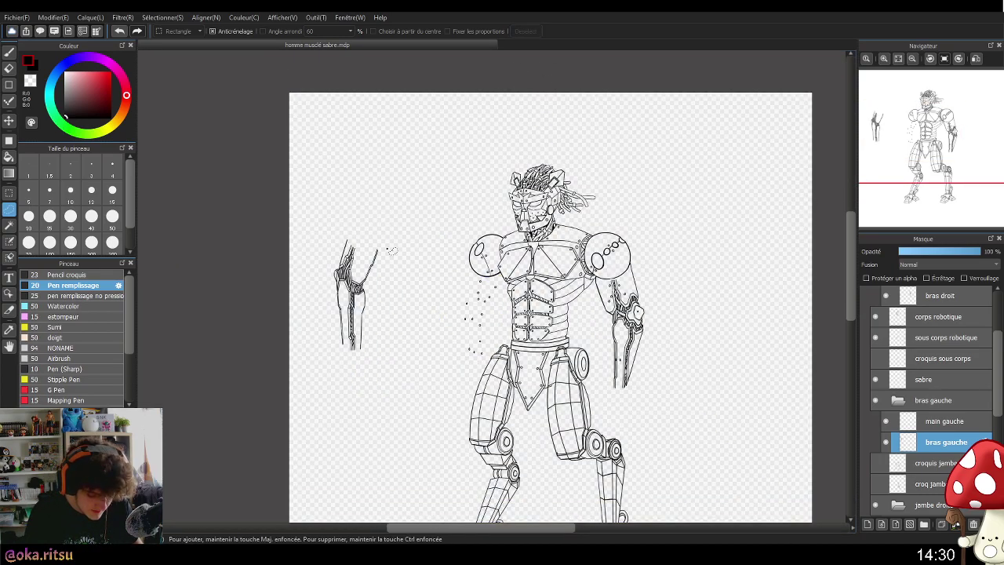
- Lasso the upper arm of the set-aside arm down to the elbow and copy it onto a new layer
scroll(377, 294, up, 4)
mouse_move(337, 282)
mouse_down()
mouse_move(300, 269)
mouse_move(263, 228)
mouse_move(337, 71)
mouse_move(432, 229)
mouse_up()
mouse_move(430, 294)
mouse_down()
mouse_move(312, 285)
mouse_move(284, 249)
mouse_move(248, 300)
mouse_move(249, 145)
mouse_move(396, 149)
mouse_move(417, 291)
mouse_up()
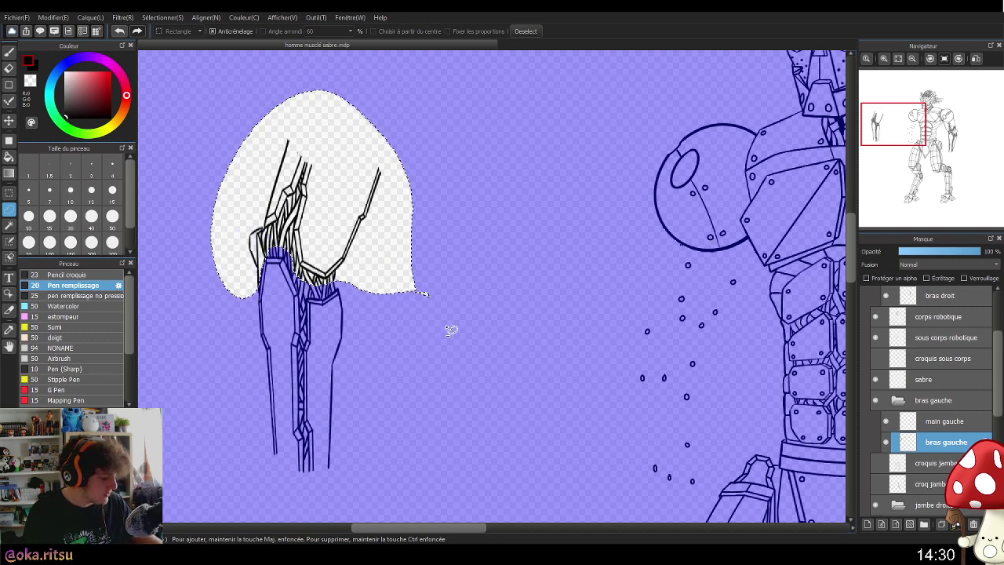
key(ctrl+c)
key(ctrl+v)
- Move the copied upper arm back under the shoulder ball, aligned with its rivets, and apply the transform
key(ctrl+t)
drag(372, 235, 712, 297)
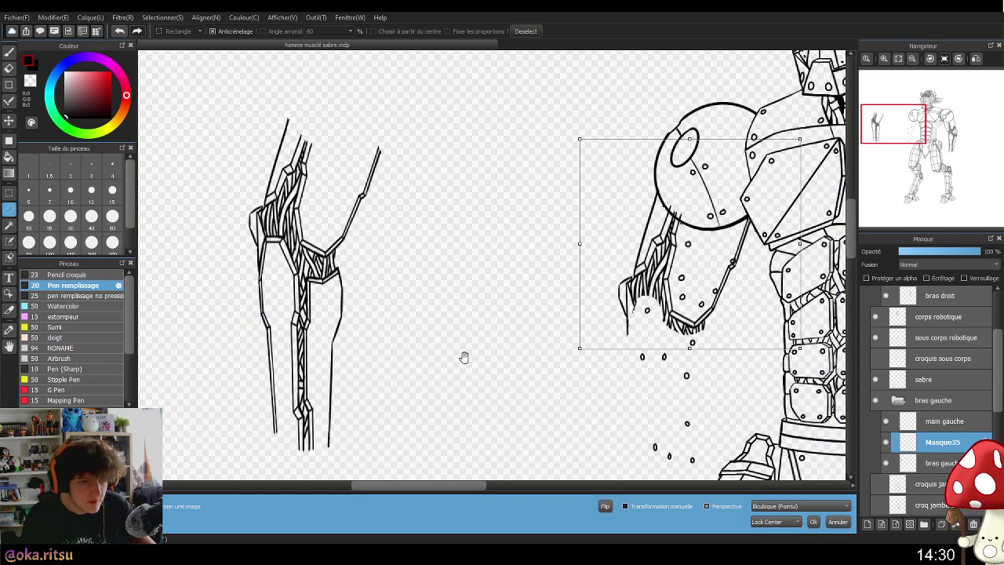
drag(468, 359, 341, 331)
drag(599, 247, 600, 249)
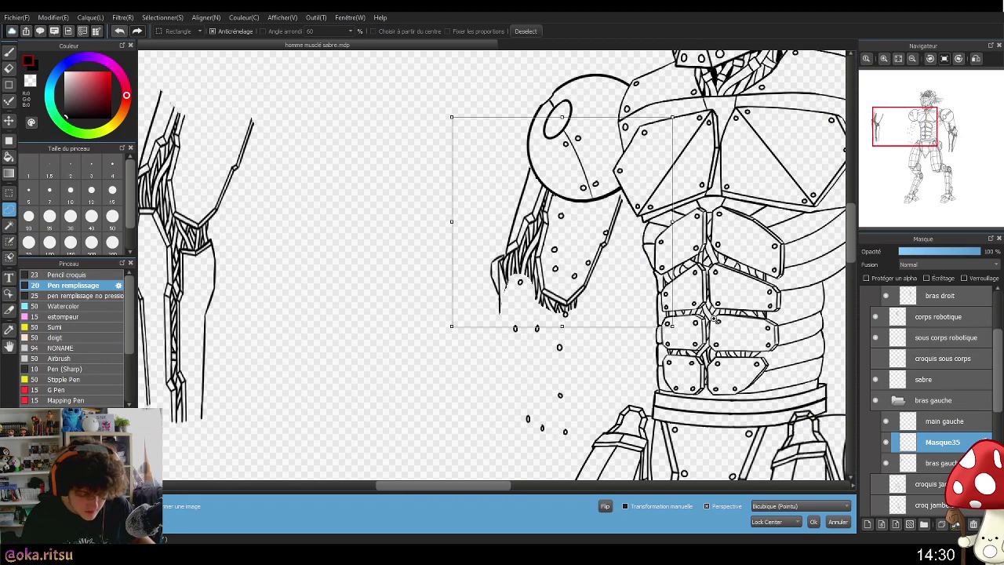
scroll(714, 314, down, 3)
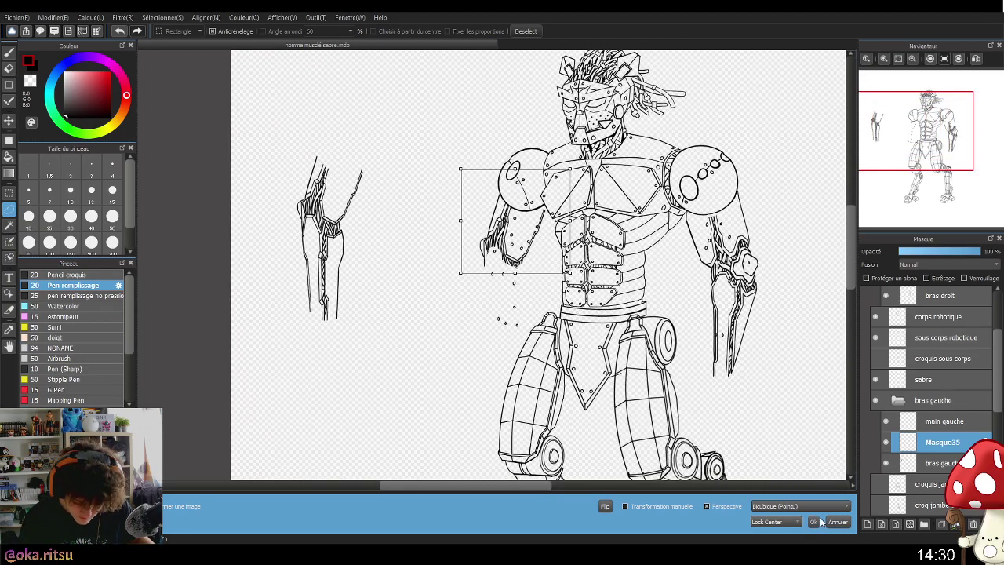
click(814, 522)
- Lasso the forearm of the set-aside arm and try to move it from the Masque35 layer
mouse_move(357, 253)
mouse_down()
mouse_move(311, 237)
mouse_move(298, 309)
mouse_move(334, 376)
mouse_move(363, 297)
mouse_up()
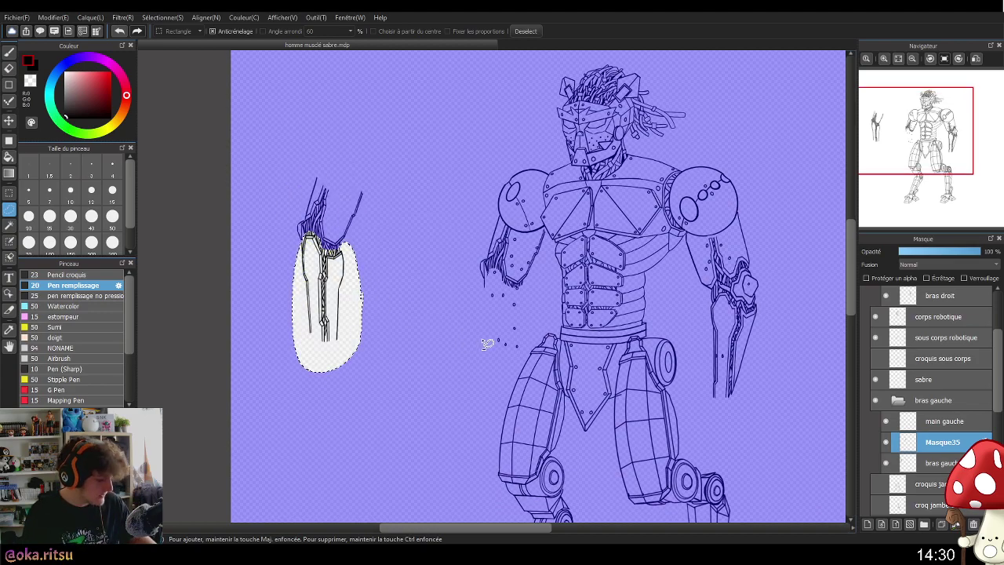
key(ctrl+t)
drag(376, 314, 448, 353)
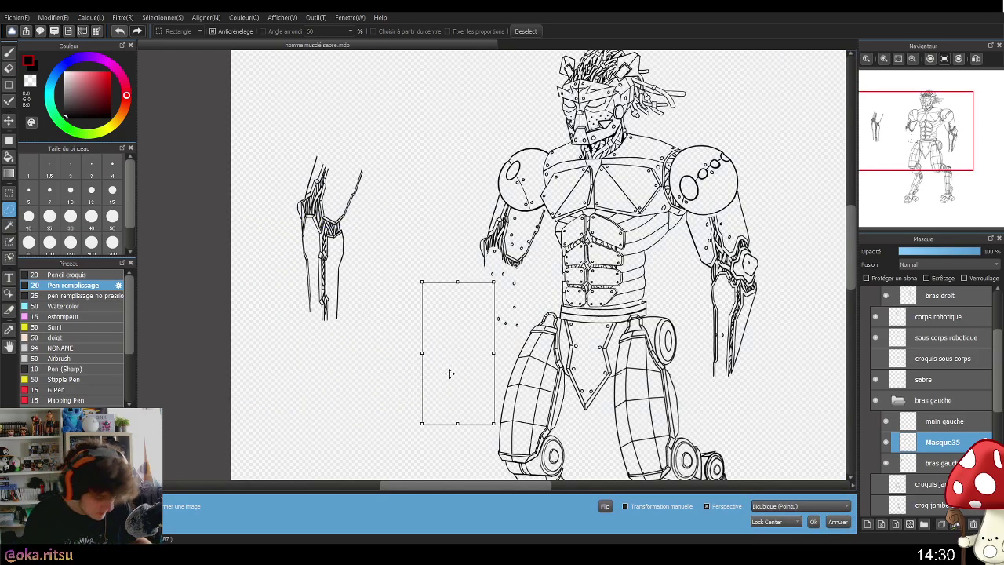
click(838, 522)
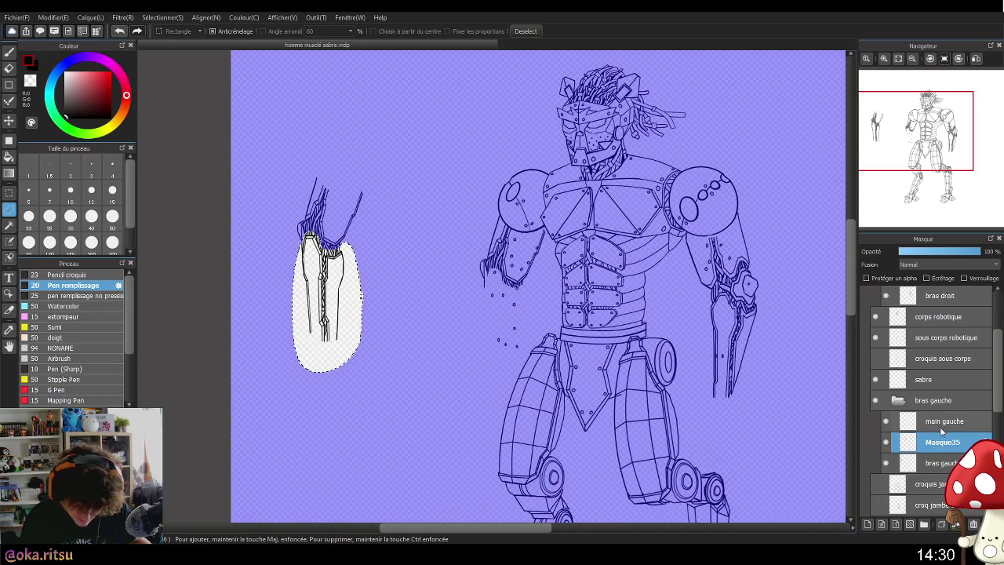
- Copy the selected forearm from the bras gauche layer onto a new layer
click(935, 463)
key(ctrl+t)
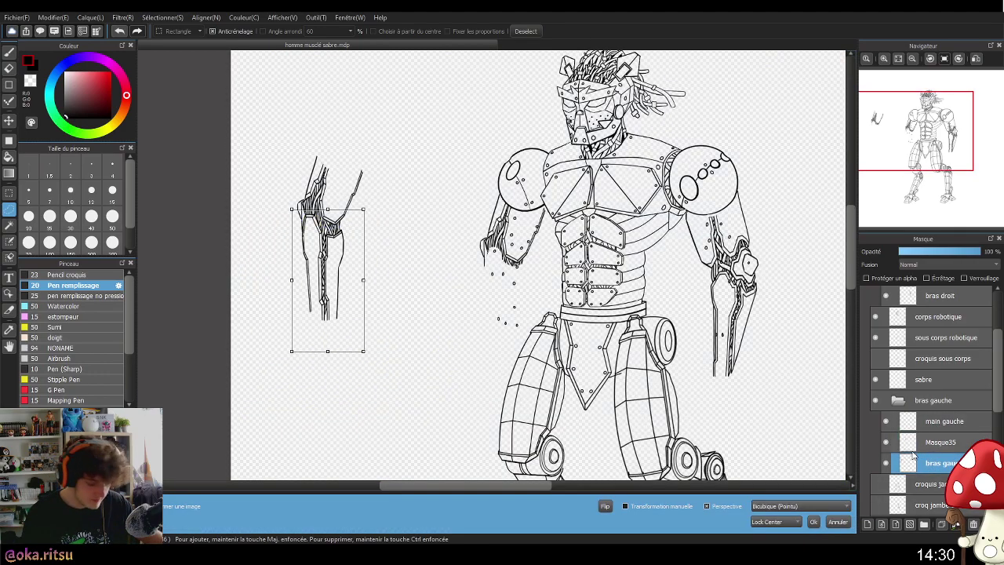
click(837, 521)
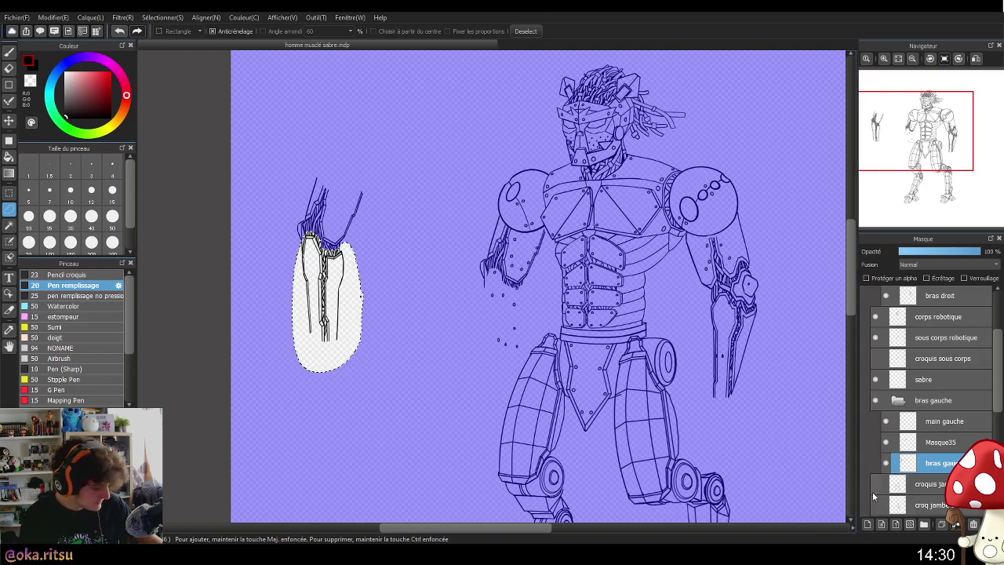
key(ctrl+v)
- Try to attach the copied forearm at the elbow with a free transform, rotating it inward toward the hip
key(ctrl+t)
drag(353, 312, 516, 344)
scroll(612, 294, down, 2)
drag(614, 355, 619, 345)
drag(527, 294, 510, 196)
drag(429, 352, 502, 338)
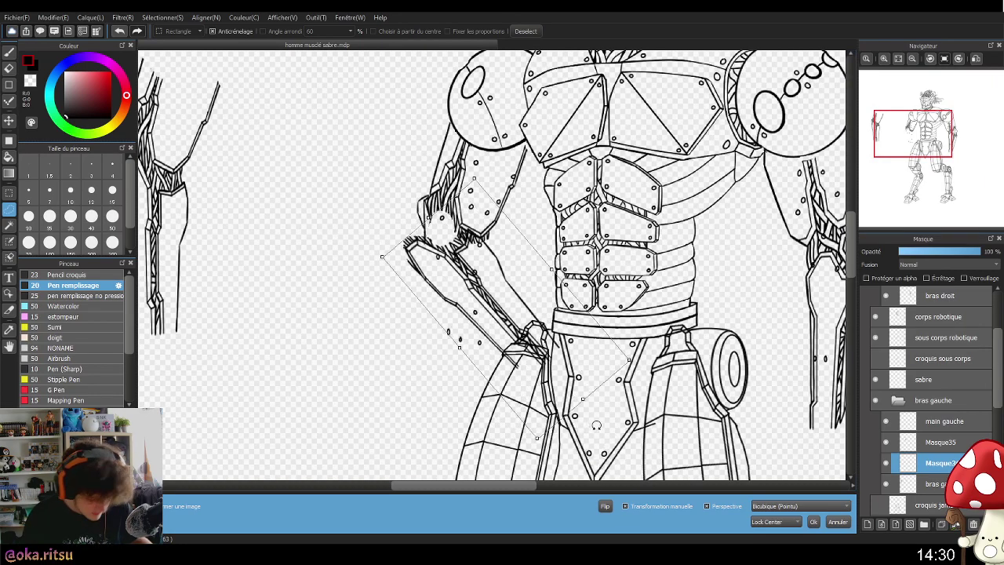
key(Escape)
click(470, 285)
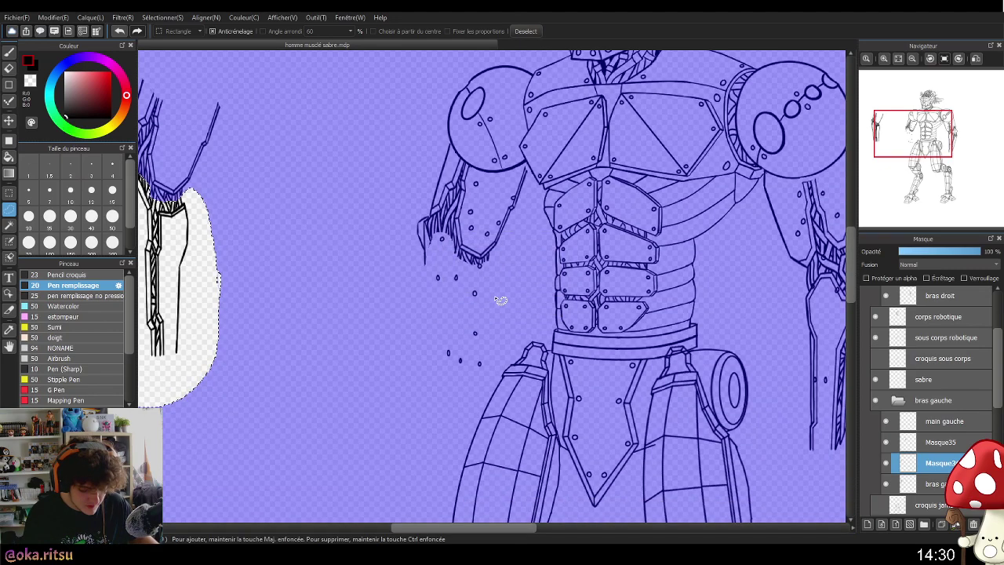
drag(489, 349, 626, 327)
drag(616, 375, 692, 364)
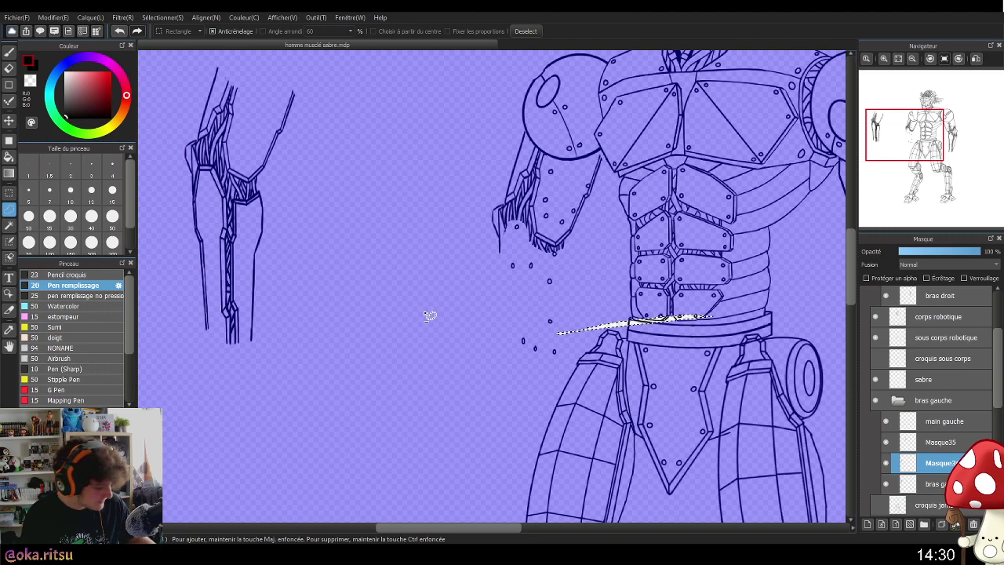
key(ctrl+z)
- Toggle the visibility of the copied forearm's layer to check what it holds
click(928, 480)
click(912, 467)
click(885, 464)
click(886, 464)
click(884, 465)
click(885, 465)
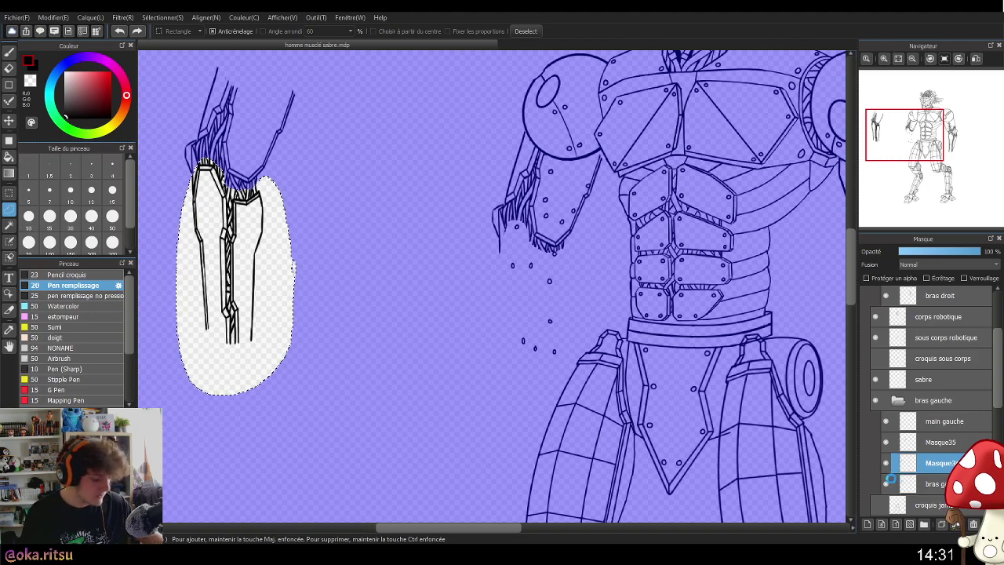
- Try to fit the forearm under the elbow with a free transform, shortening it and rotating it toward the waist
key(ctrl+t)
drag(260, 259, 478, 326)
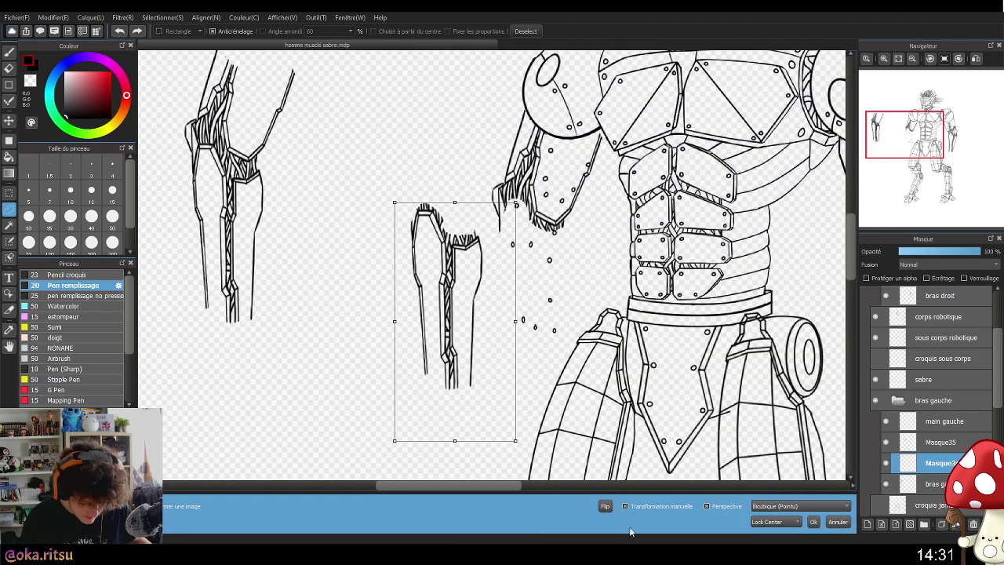
drag(516, 440, 568, 320)
drag(407, 429, 441, 357)
drag(521, 286, 601, 283)
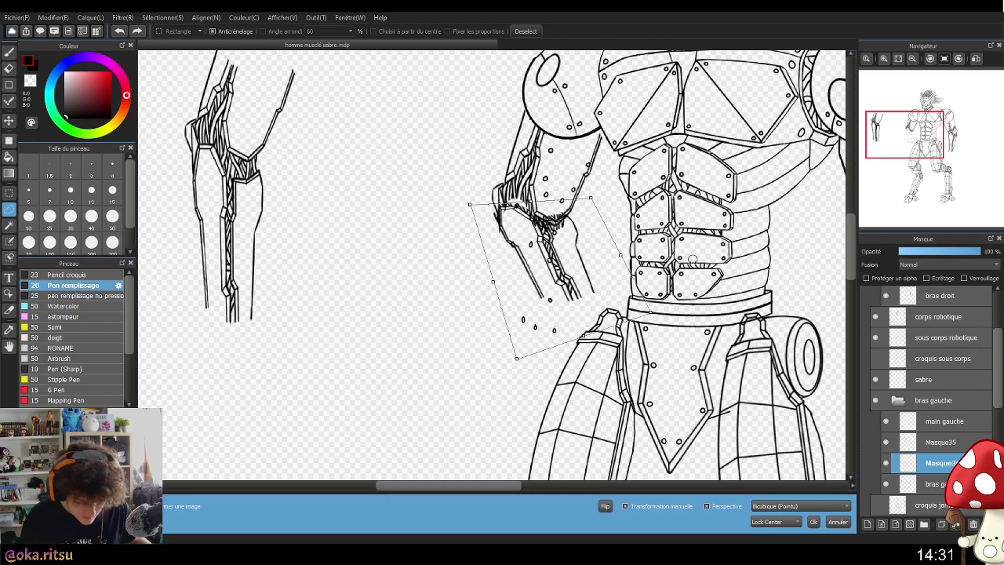
drag(686, 279, 666, 203)
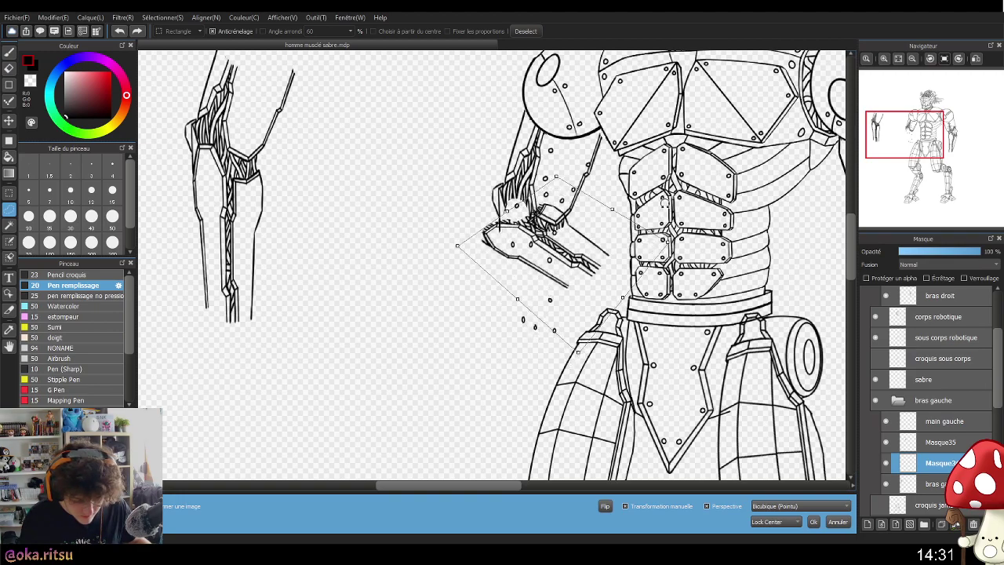
- Try to distort the forearm's transform corners into a foreshortened shape hanging from the elbow, and compare it with the body
drag(556, 176, 588, 198)
drag(460, 244, 452, 210)
mouse_move(518, 285)
mouse_down()
mouse_move(502, 306)
mouse_move(509, 294)
mouse_up()
drag(517, 209, 520, 204)
drag(567, 370, 439, 412)
mouse_move(665, 242)
mouse_down()
mouse_move(628, 299)
mouse_move(616, 283)
mouse_up()
scroll(787, 317, down, 3)
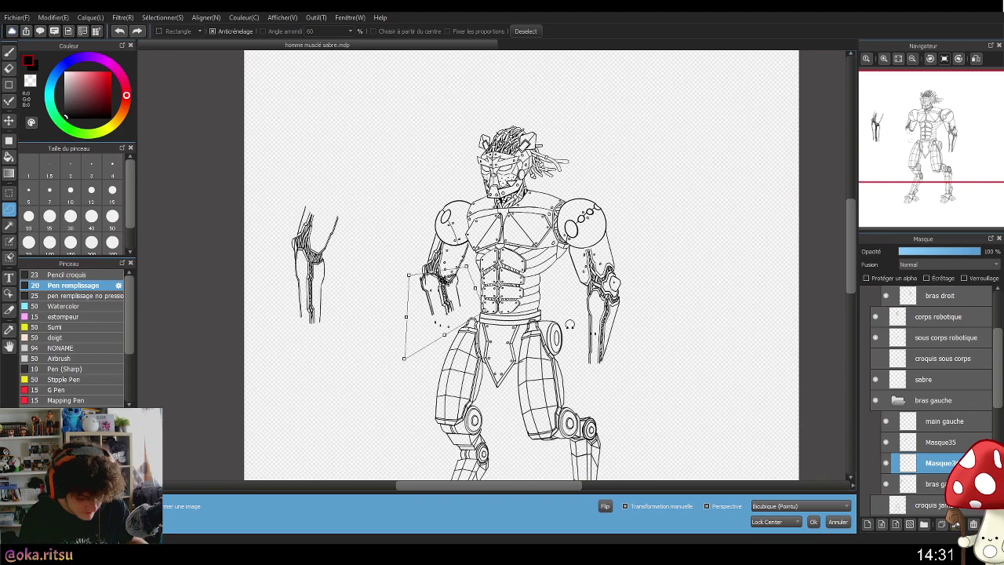
click(838, 521)
- Try a new free transform that places the forearm at the elbow, bent across the waist
key(ctrl+t)
drag(368, 334, 546, 299)
scroll(673, 298, up, 3)
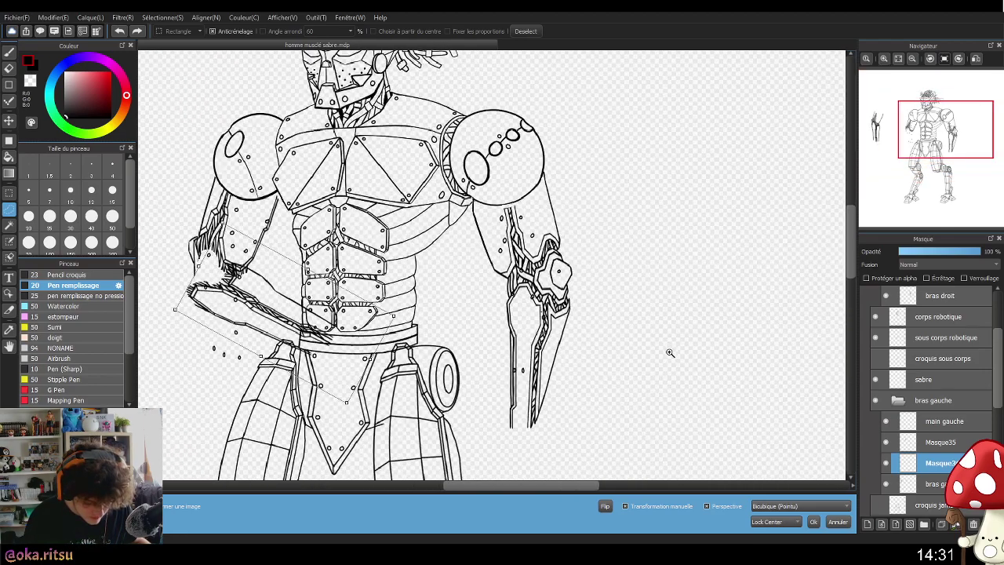
drag(499, 341, 675, 318)
drag(412, 306, 402, 311)
scroll(555, 283, up, 2)
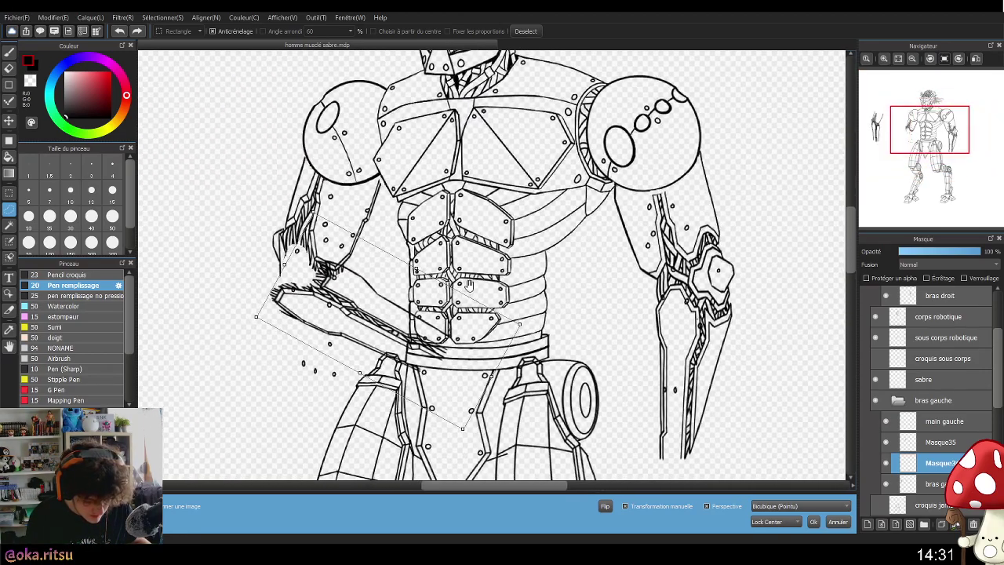
- Try rotating the bent forearm further down toward the hip and shifting it closer to the elbow
scroll(574, 307, up, 1)
scroll(572, 293, down, 1)
drag(528, 296, 528, 335)
drag(409, 337, 392, 337)
scroll(618, 333, down, 1)
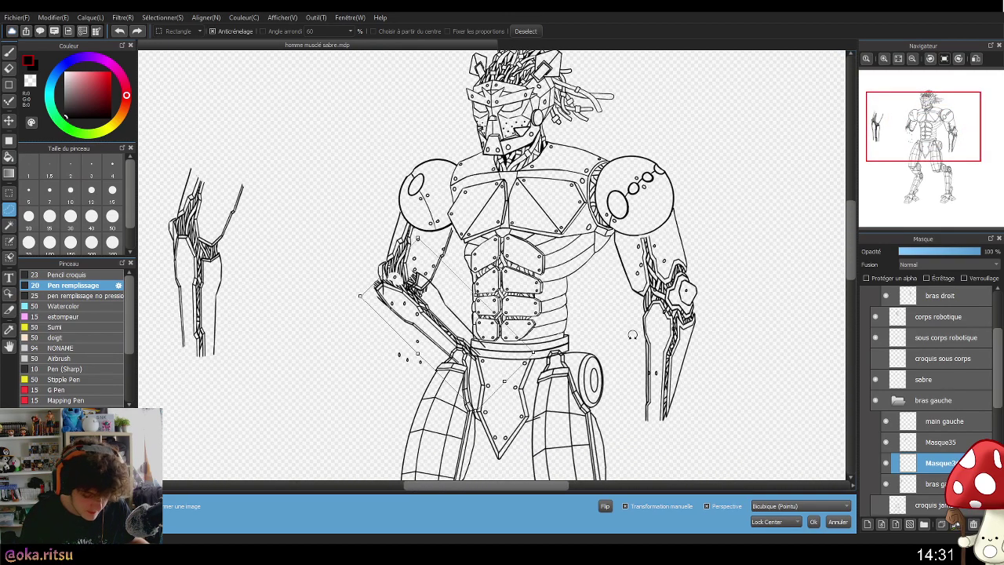
click(837, 521)
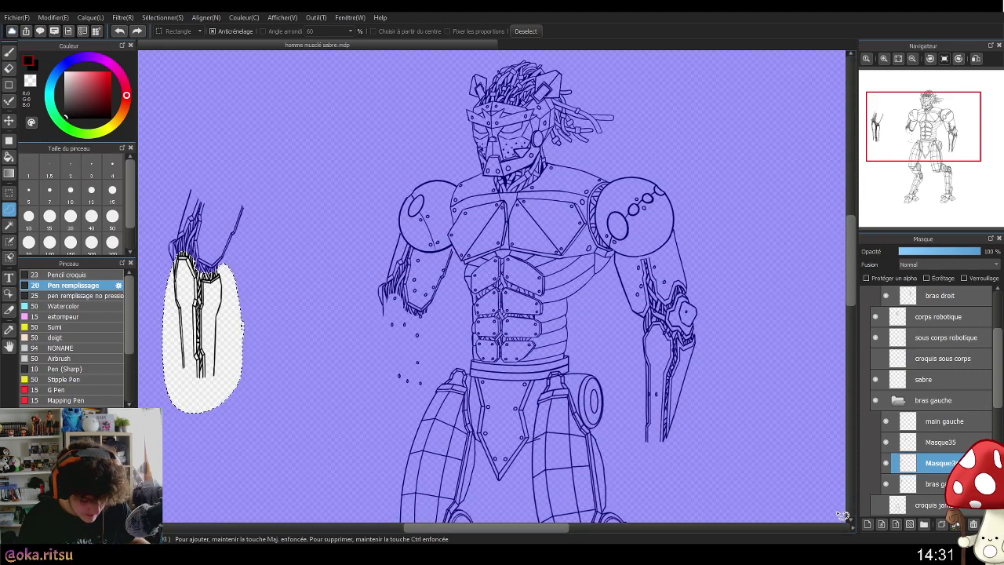
- Clear the selection around the detached forearm and make the sabre layer active
click(526, 32)
drag(553, 373, 553, 329)
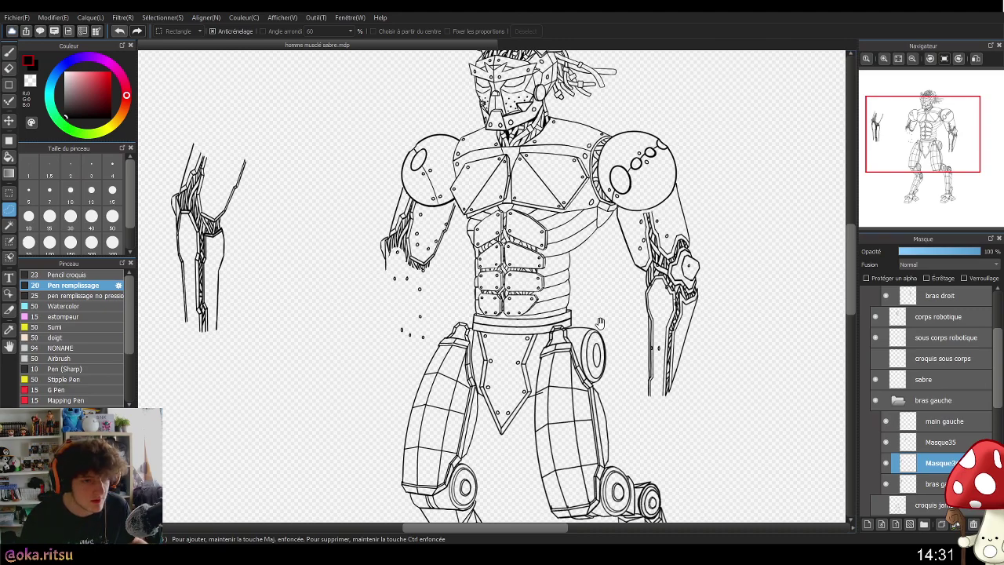
scroll(674, 251, down, 3)
drag(998, 401, 998, 503)
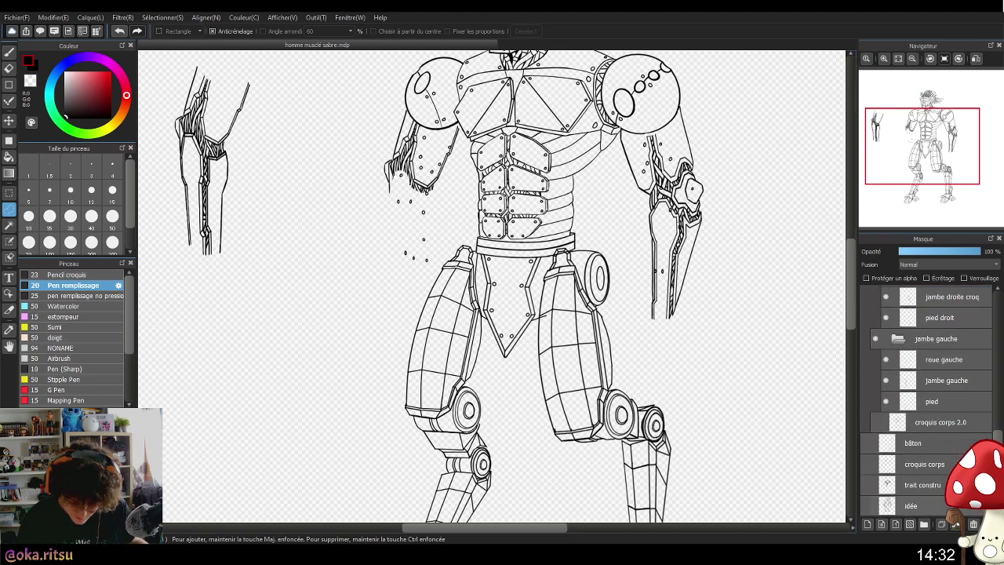
scroll(877, 431, up, 5)
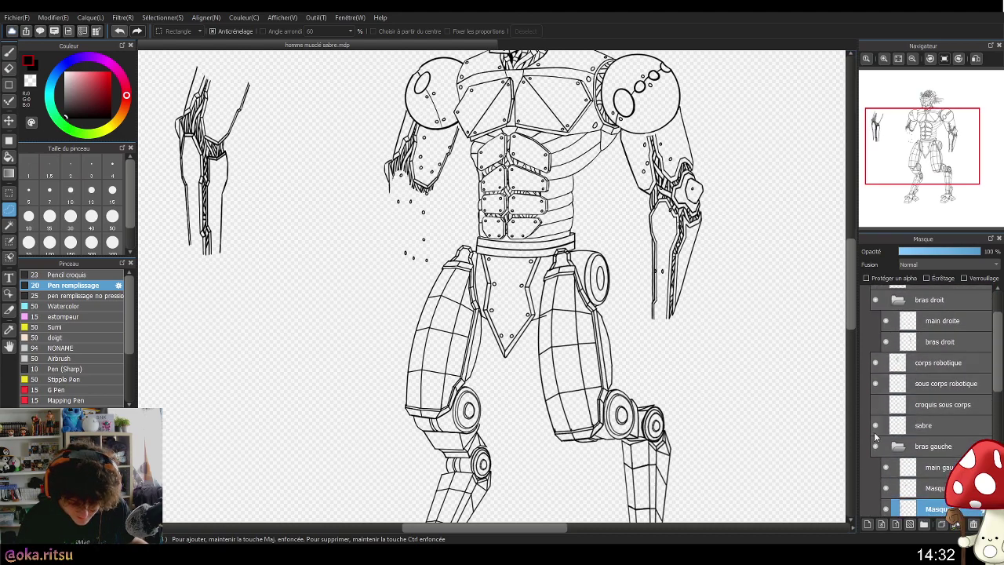
click(929, 427)
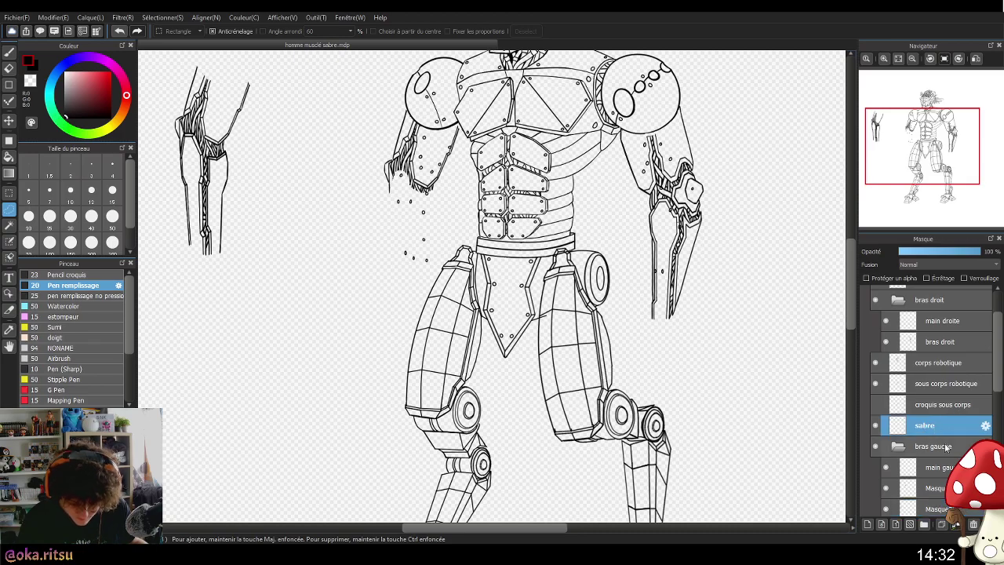
scroll(727, 423, down, 2)
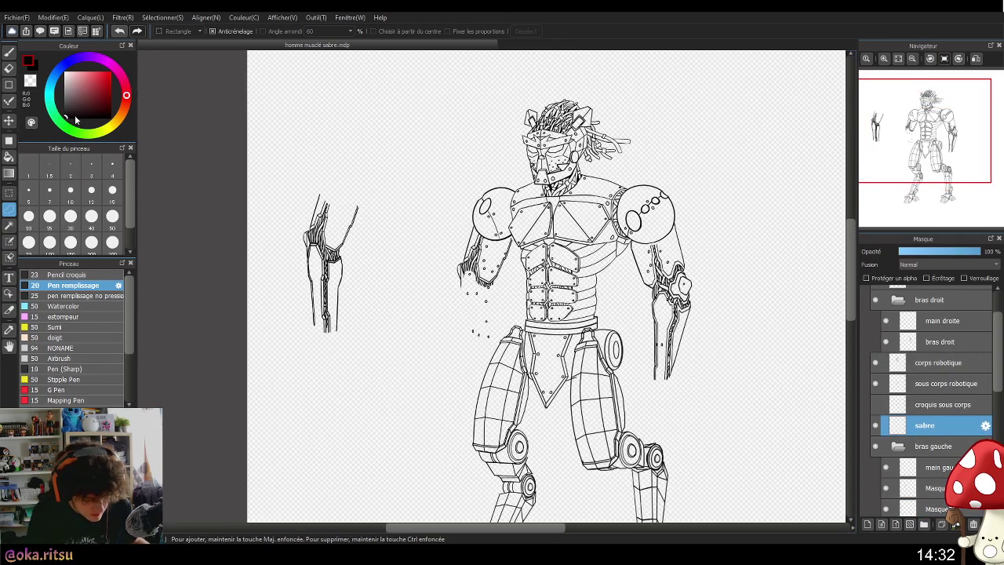
- Draw the sabre's long, slightly curved handle with the brush, reaching outward from the waist at hip height below the cut-off arm
click(9, 52)
scroll(436, 306, up, 2)
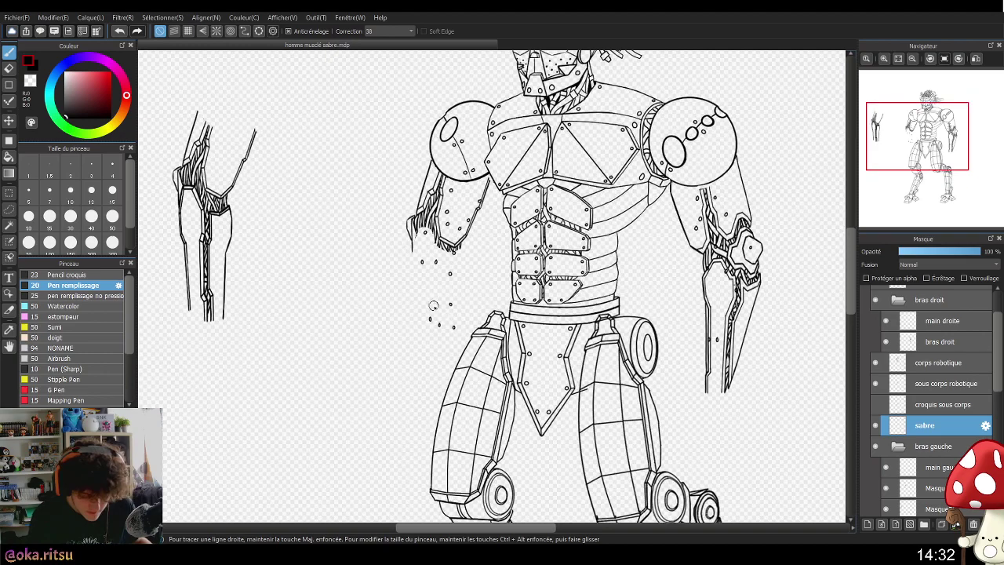
mouse_move(378, 305)
mouse_down()
mouse_move(494, 294)
mouse_move(708, 311)
mouse_up()
key(ctrl+z)
drag(366, 303, 500, 294)
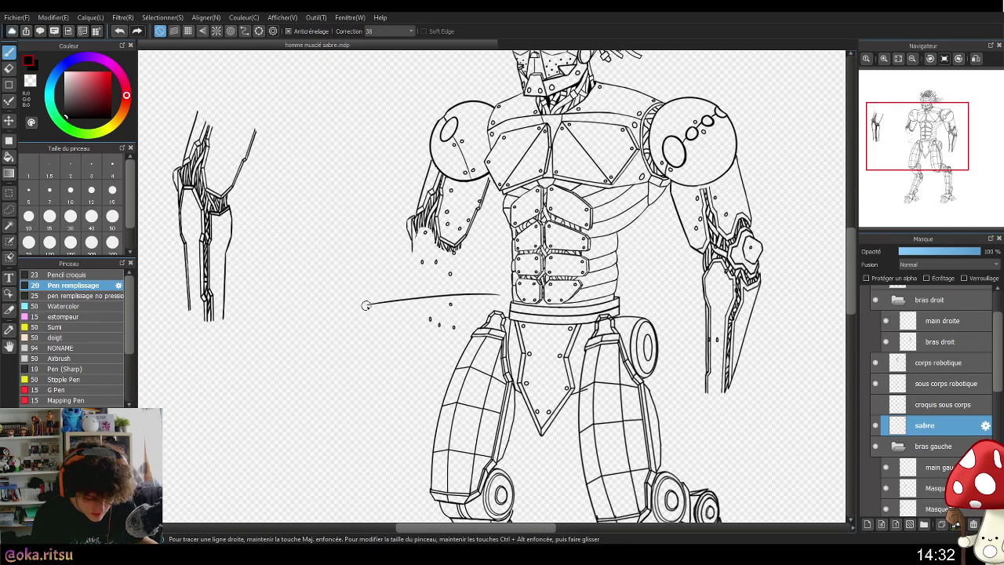
mouse_move(367, 305)
mouse_down()
mouse_move(521, 320)
mouse_move(472, 307)
mouse_move(495, 300)
mouse_move(491, 282)
mouse_move(488, 313)
mouse_up()
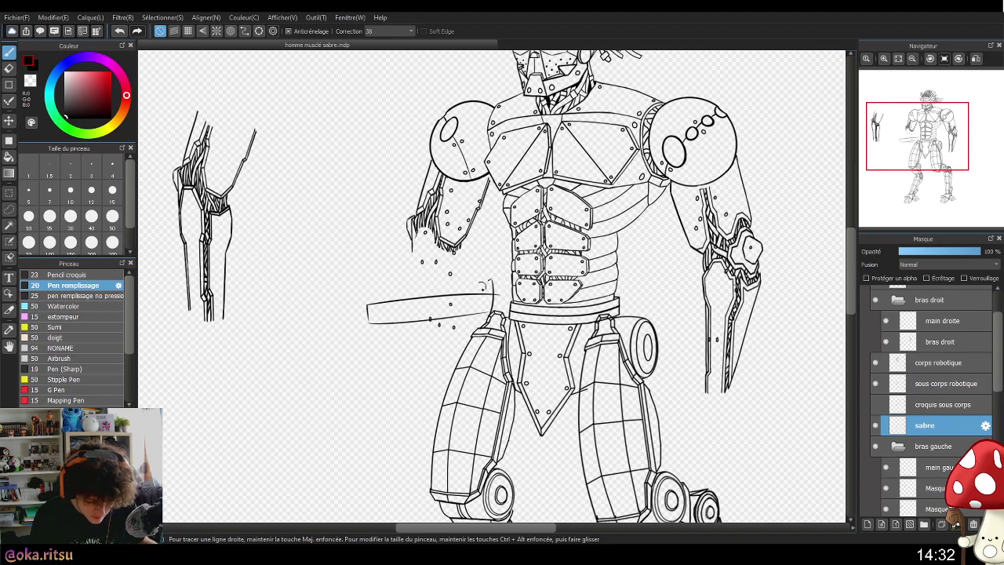
- Draw the sabre's rounded guard beside the waist and extend the blade's outline past the opposite hip toward the other forearm
drag(489, 279, 482, 294)
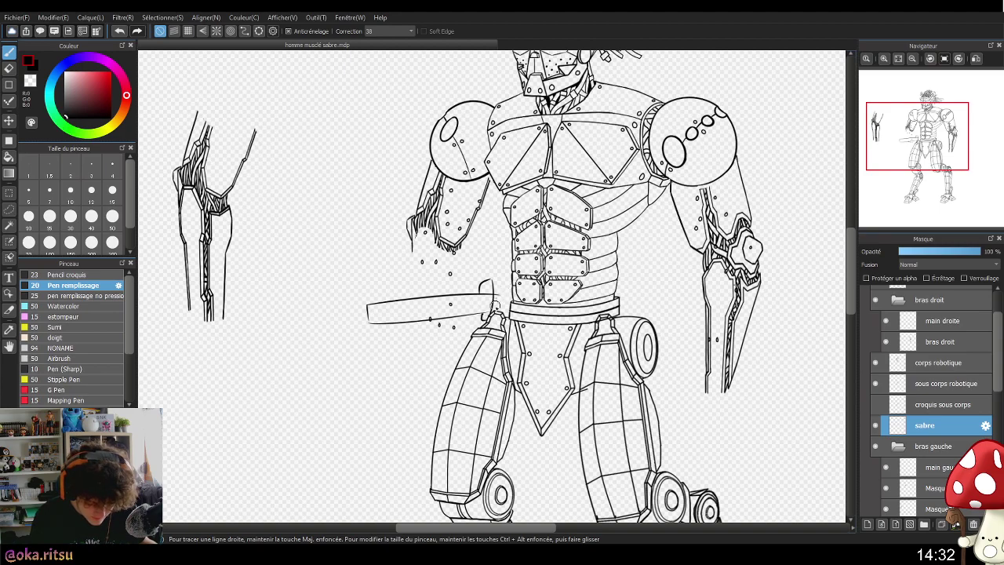
drag(615, 297, 768, 315)
mouse_move(777, 382)
mouse_down()
mouse_move(697, 353)
mouse_move(718, 390)
mouse_move(474, 286)
mouse_move(568, 297)
mouse_up()
key(ctrl+z)
drag(493, 303, 577, 309)
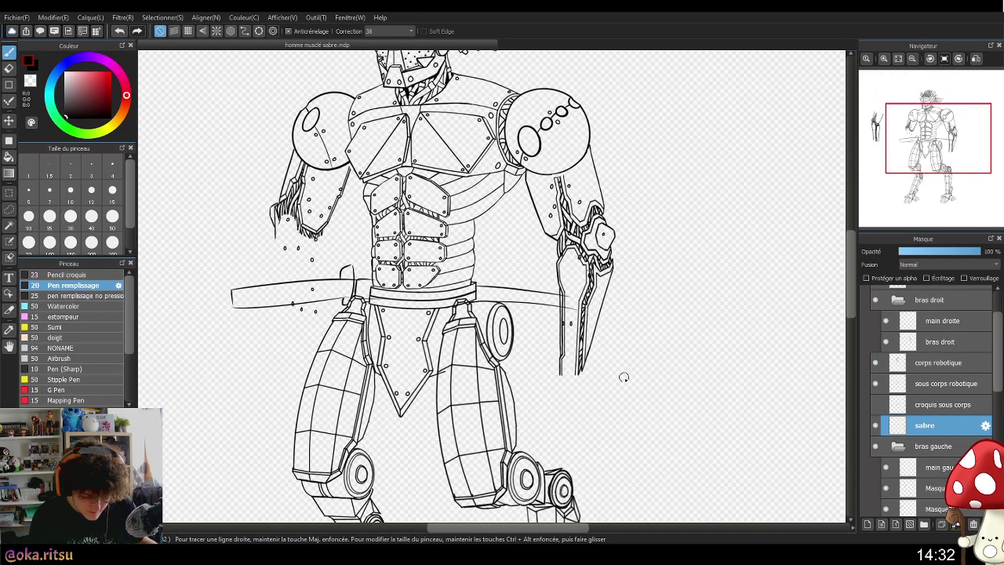
- Draw a squared end cap on the outer end of the sabre's handle
scroll(645, 385, down, 2)
scroll(606, 402, up, 2)
drag(525, 399, 709, 391)
scroll(444, 350, up, 3)
mouse_move(466, 244)
mouse_down()
mouse_move(465, 268)
mouse_move(460, 260)
mouse_move(486, 254)
mouse_move(487, 270)
mouse_up()
drag(475, 234, 459, 237)
mouse_move(469, 244)
mouse_down()
mouse_move(478, 246)
mouse_move(476, 269)
mouse_move(487, 270)
mouse_up()
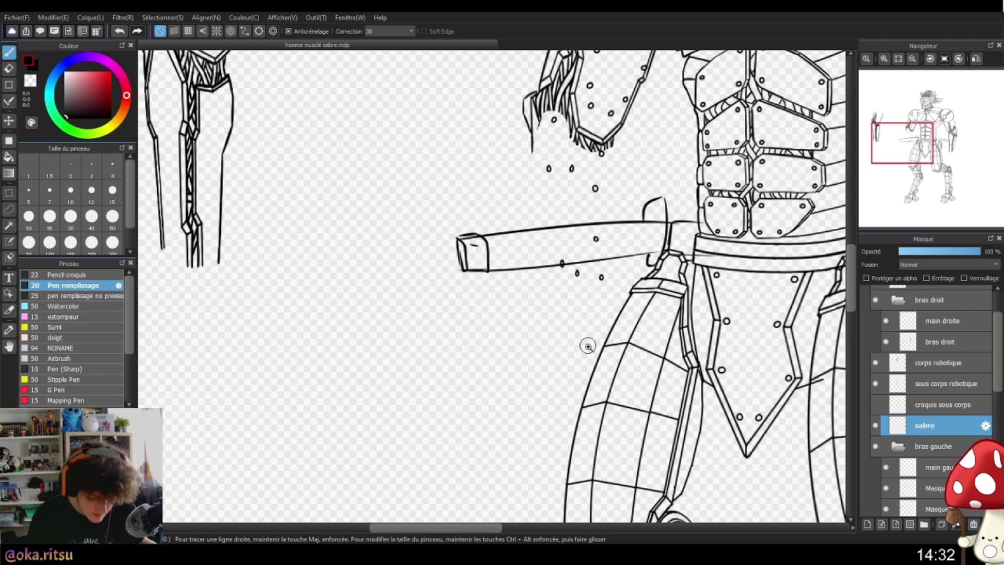
- Add a vertical edge line to the sabre's guard beside the waist
scroll(589, 342, down, 3)
scroll(589, 341, up, 1)
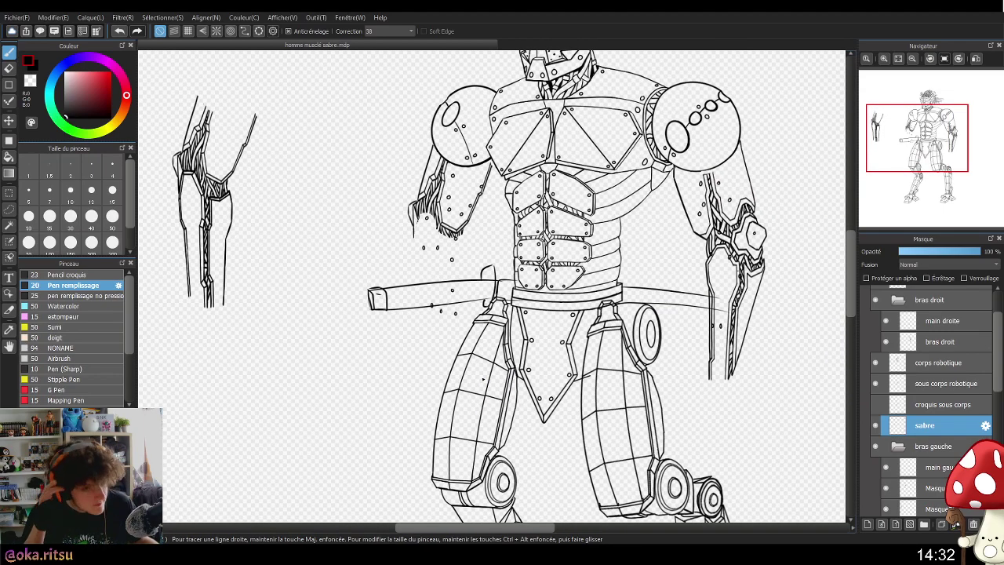
drag(486, 279, 486, 308)
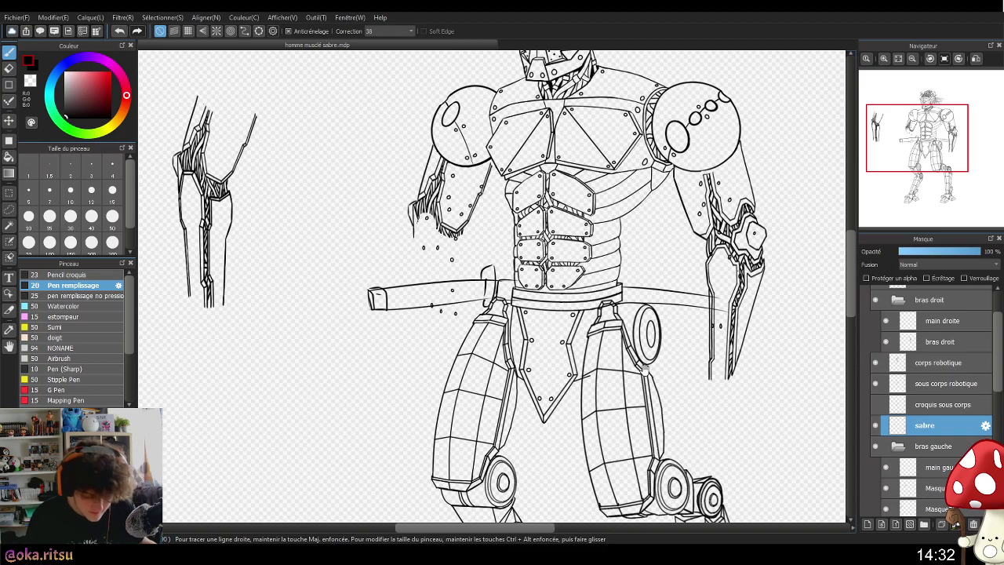
scroll(662, 351, down, 3)
drag(737, 384, 578, 384)
scroll(577, 384, up, 3)
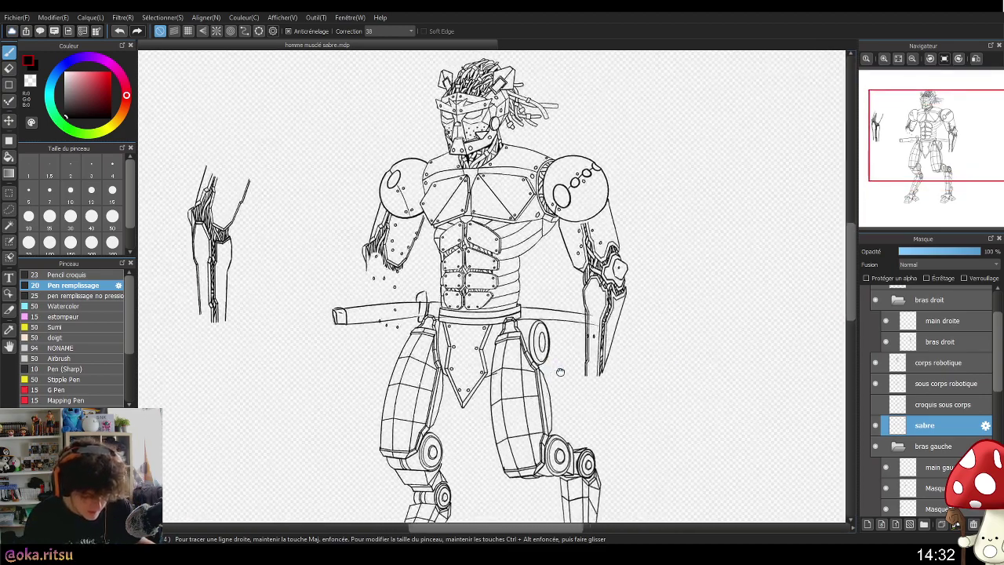
scroll(584, 374, up, 1)
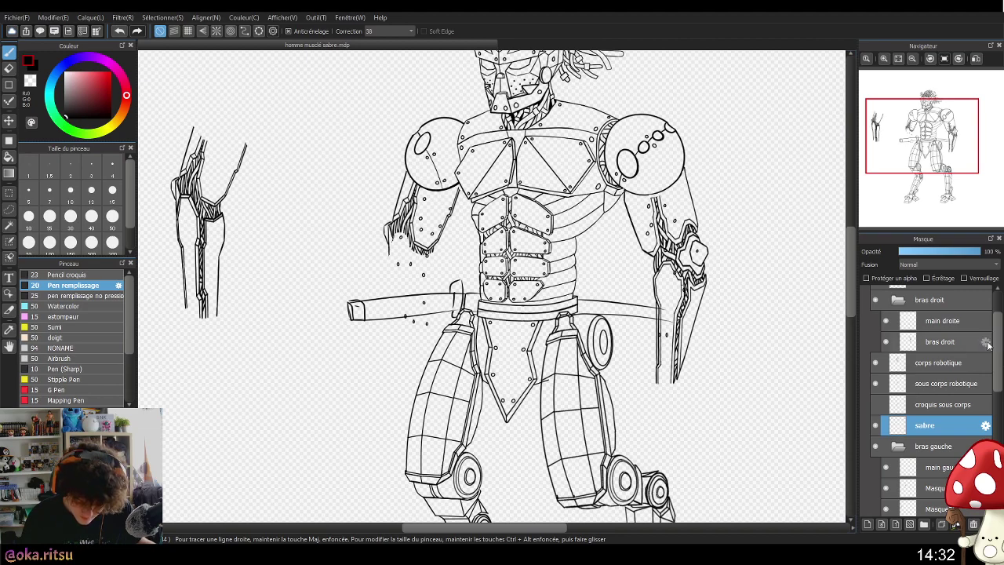
- Delete the Masque36 layer from the bras gauche folder and check Masque35 by toggling its visibility
scroll(989, 345, up, 1)
drag(1000, 358, 992, 416)
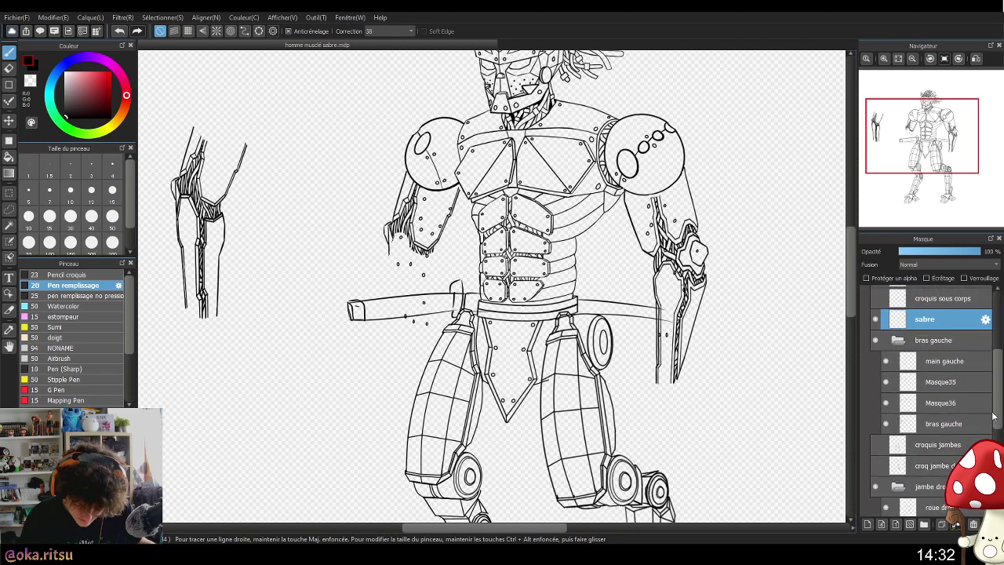
click(947, 402)
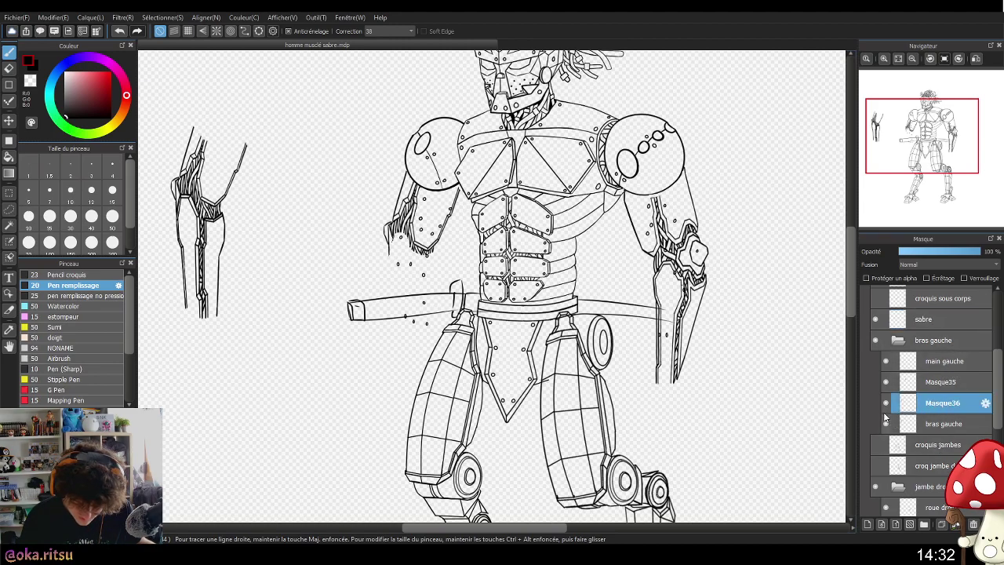
click(885, 405)
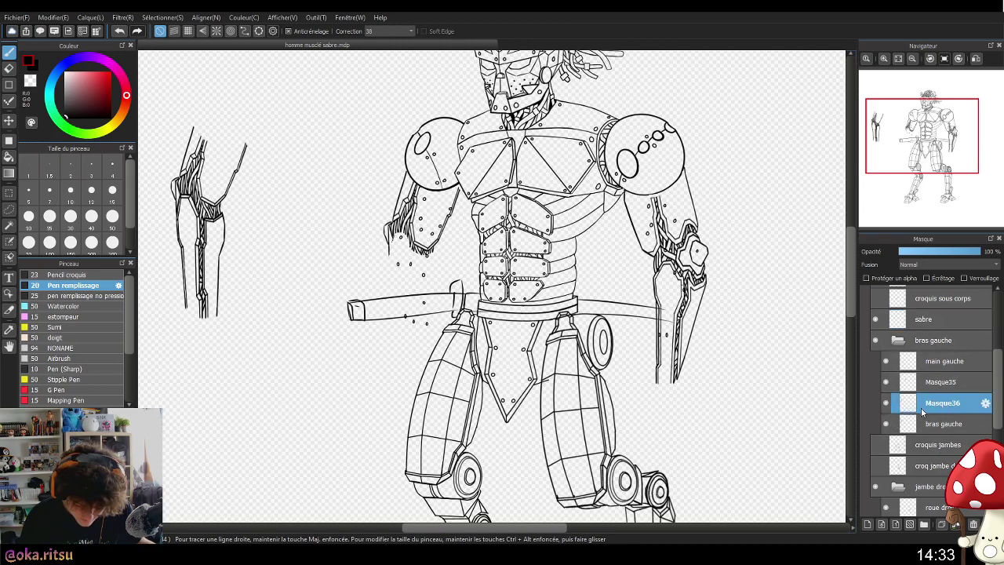
click(973, 524)
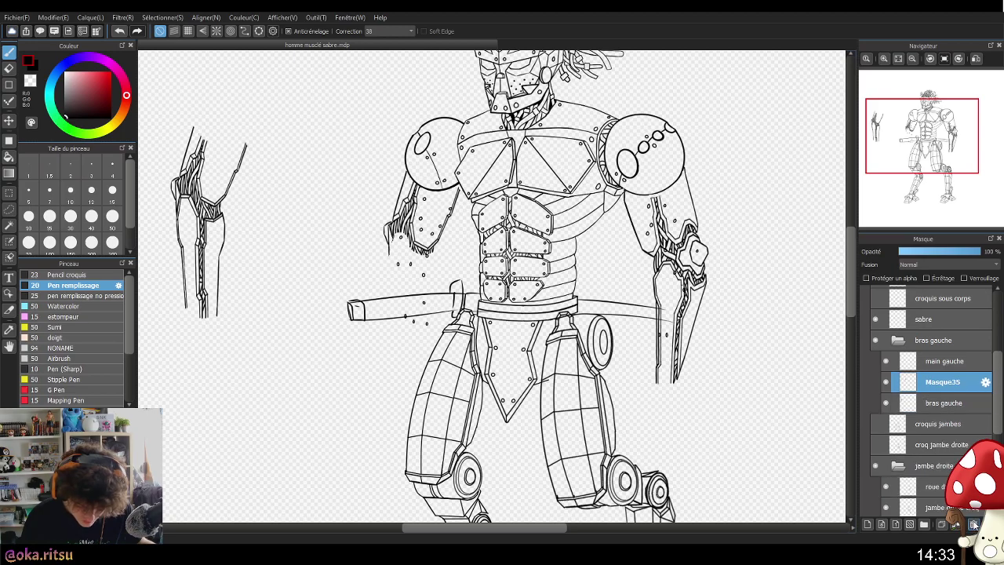
click(885, 382)
click(886, 382)
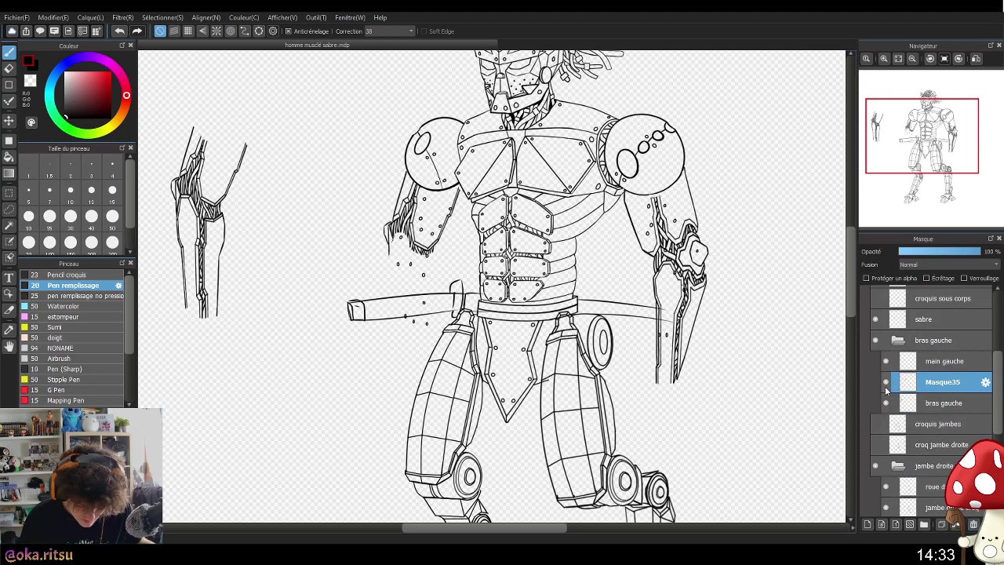
- Lasso the upper-arm piece under the shoulder sphere on Masque35 and rotate it slightly outward with a free transform
drag(515, 278, 573, 344)
scroll(551, 317, up, 1)
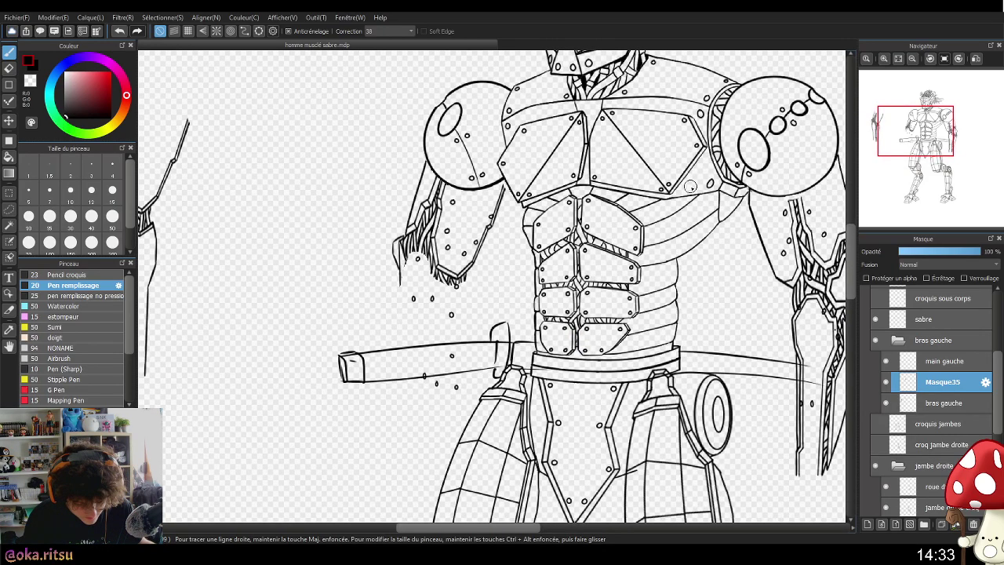
scroll(689, 187, down, 3)
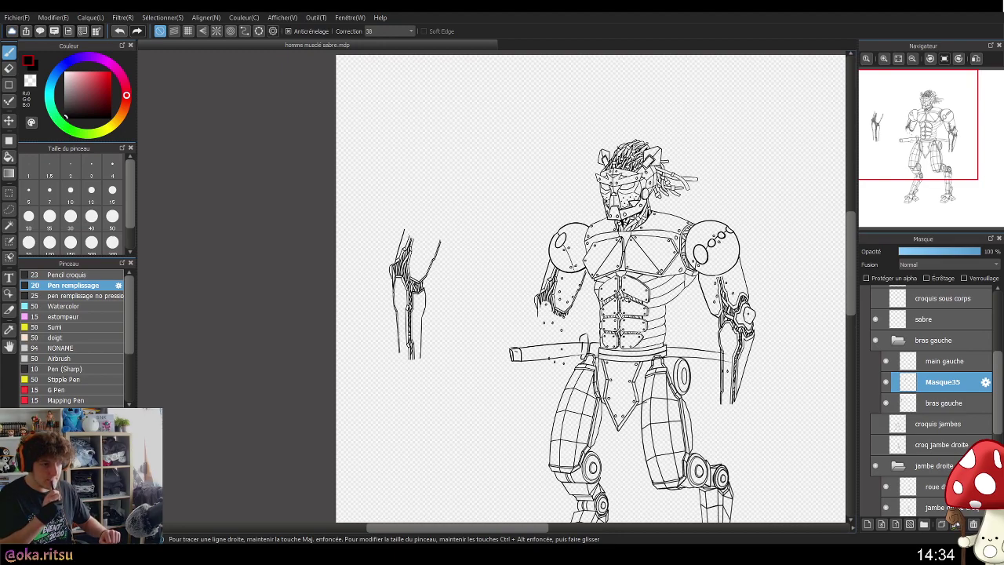
scroll(540, 309, up, 4)
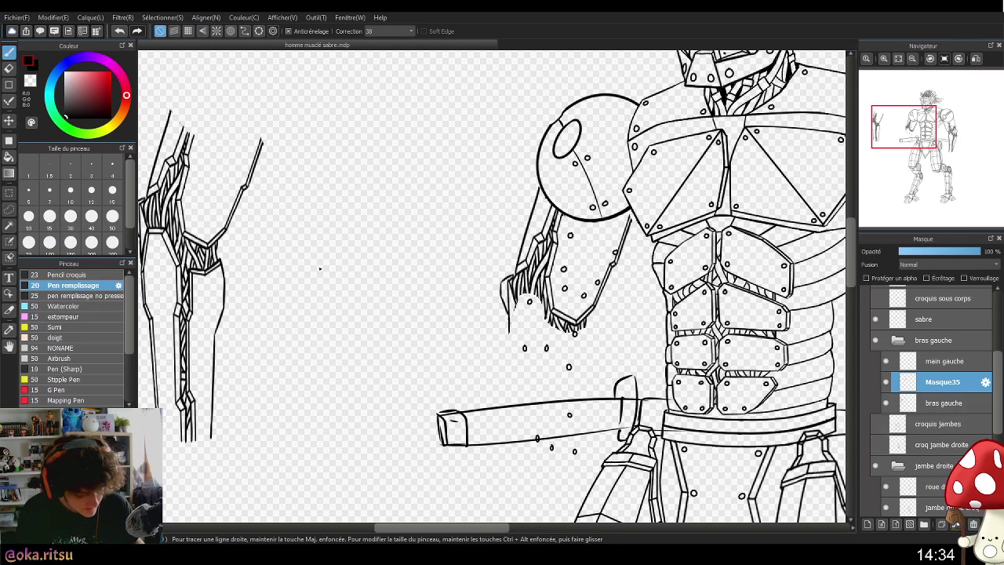
click(10, 210)
mouse_move(584, 333)
mouse_down()
mouse_move(644, 203)
mouse_move(522, 185)
mouse_move(502, 347)
mouse_move(608, 333)
mouse_up()
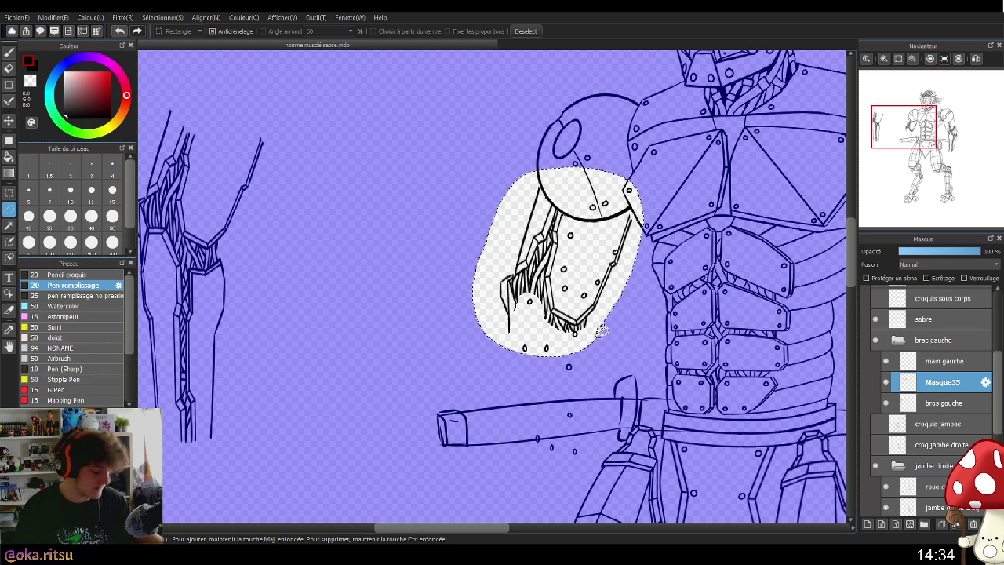
key(ctrl+t)
drag(661, 165, 668, 175)
drag(615, 228, 604, 222)
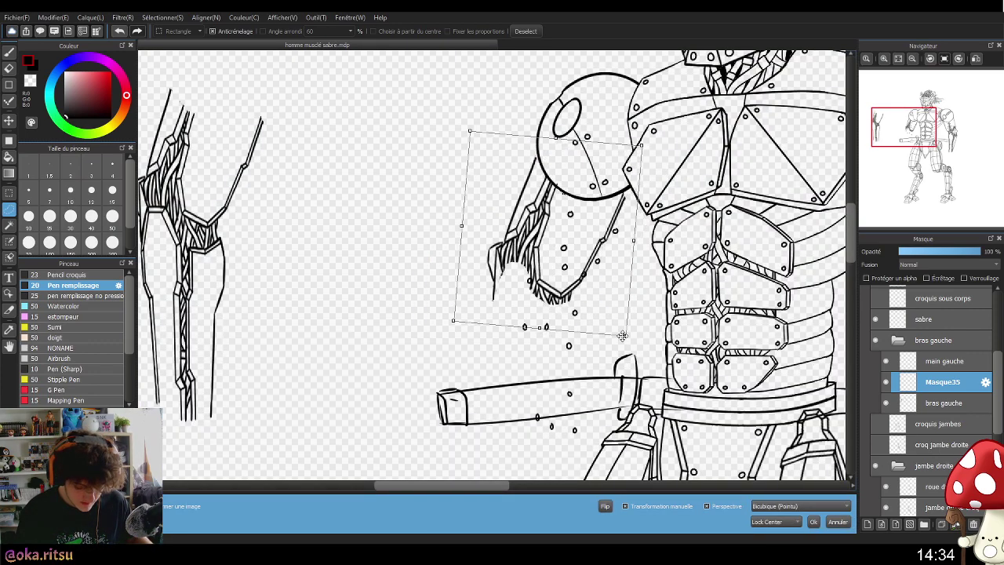
- Distort the upper arm's transform corners to narrow its lower end, shift it up toward the shoulder, and apply the transform
drag(625, 336, 615, 319)
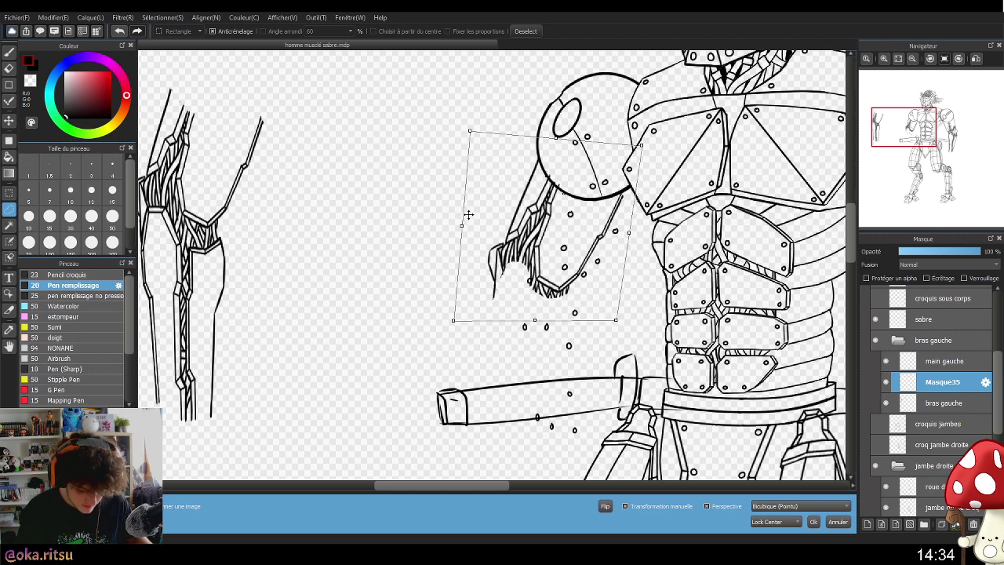
drag(462, 226, 461, 225)
drag(451, 320, 476, 315)
drag(617, 316, 605, 318)
drag(480, 316, 479, 314)
drag(641, 146, 649, 145)
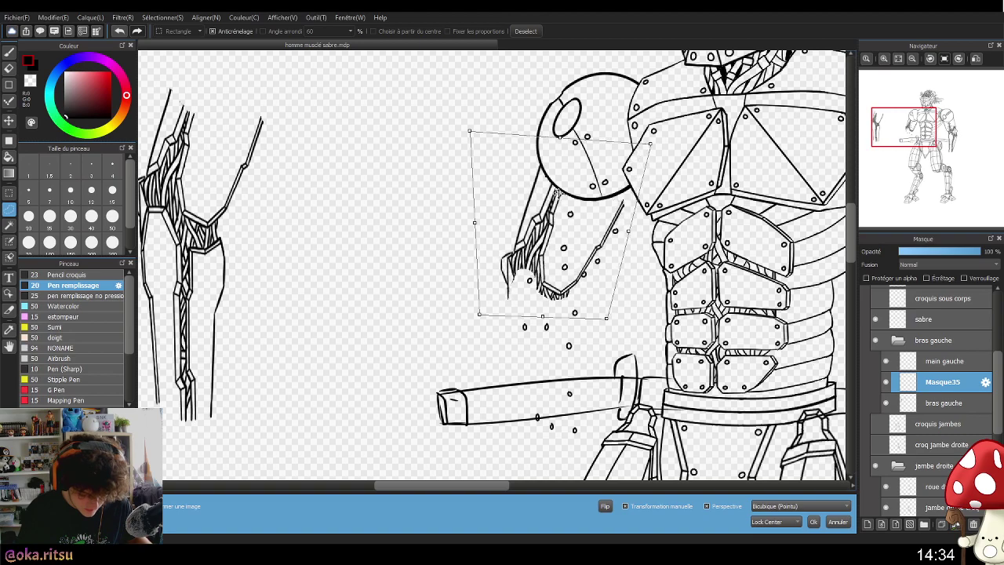
drag(470, 130, 462, 129)
drag(515, 188, 516, 179)
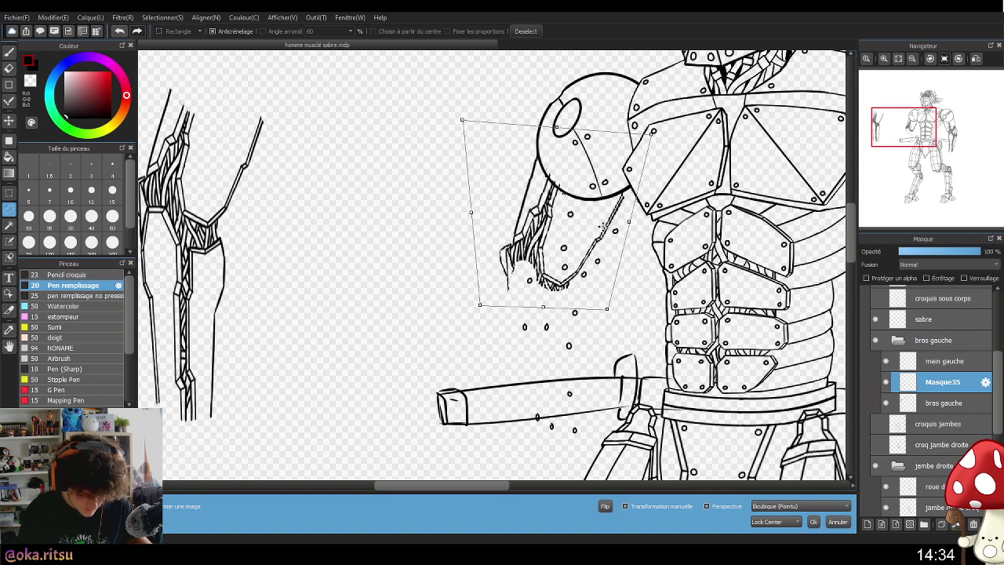
drag(753, 372, 659, 389)
click(813, 521)
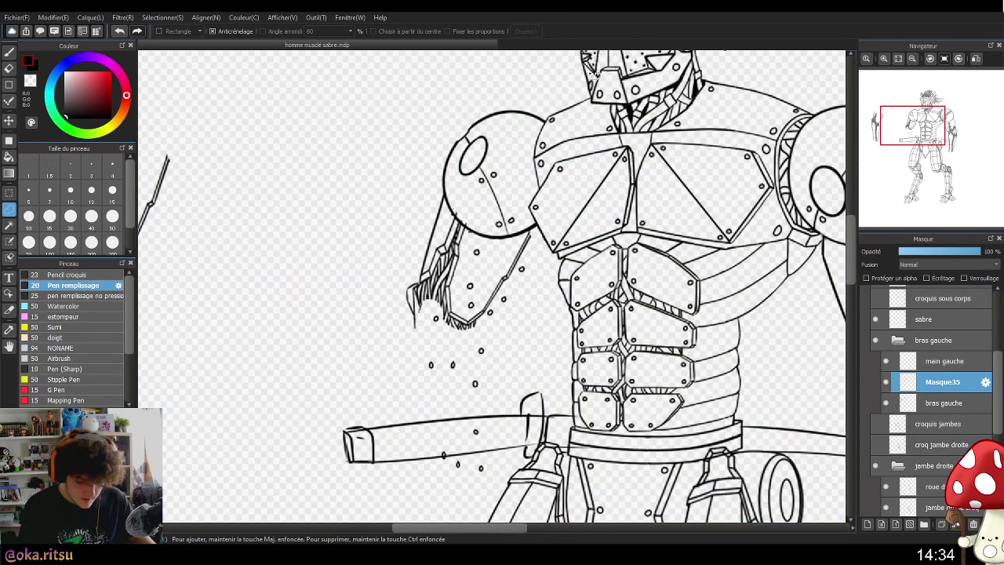
- Add a new layer above Masque35 in the bras gauche folder and hide the vise layer
click(868, 524)
drag(788, 434, 774, 387)
drag(996, 375, 996, 324)
scroll(903, 331, up, 1)
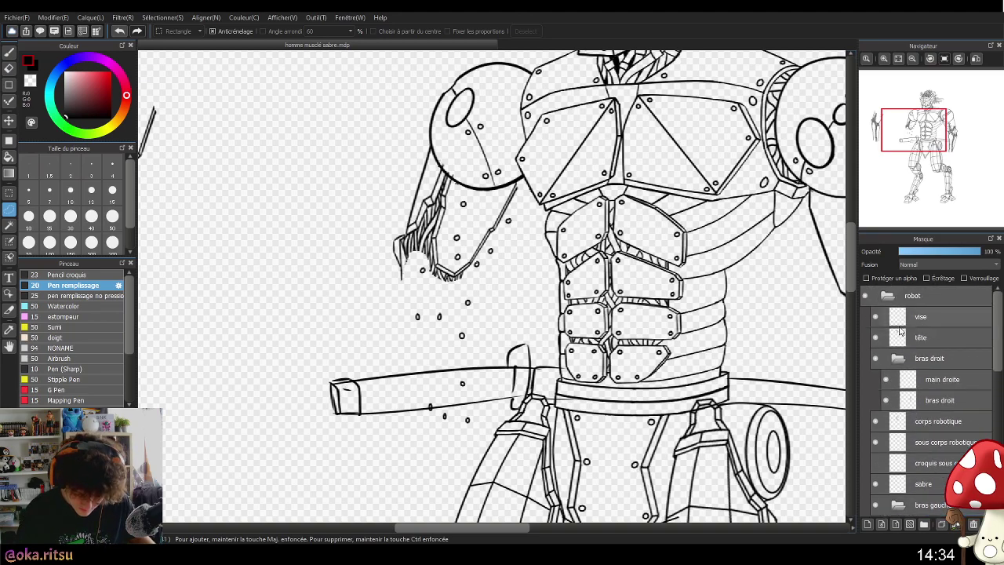
click(877, 317)
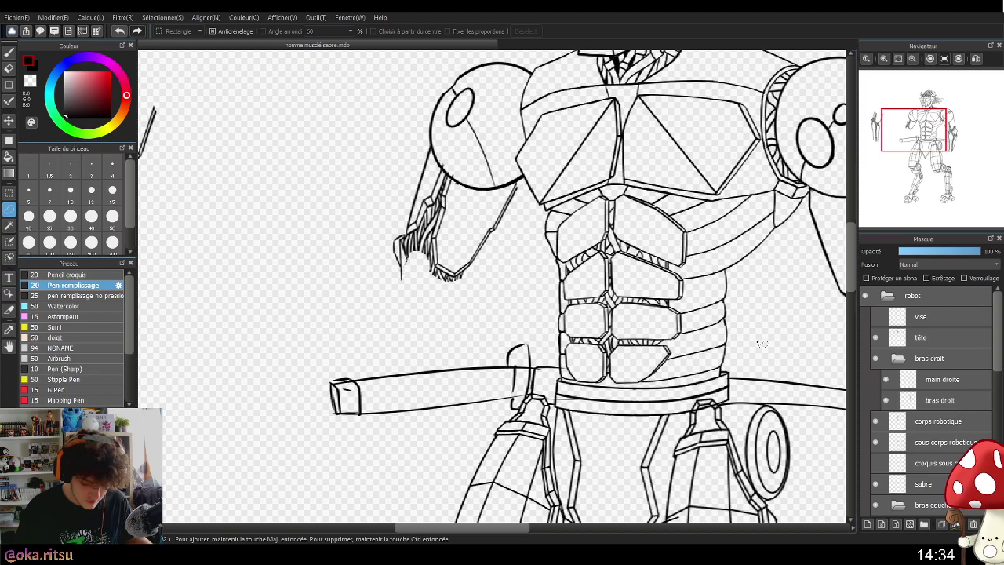
scroll(766, 339, down, 3)
click(875, 317)
click(875, 316)
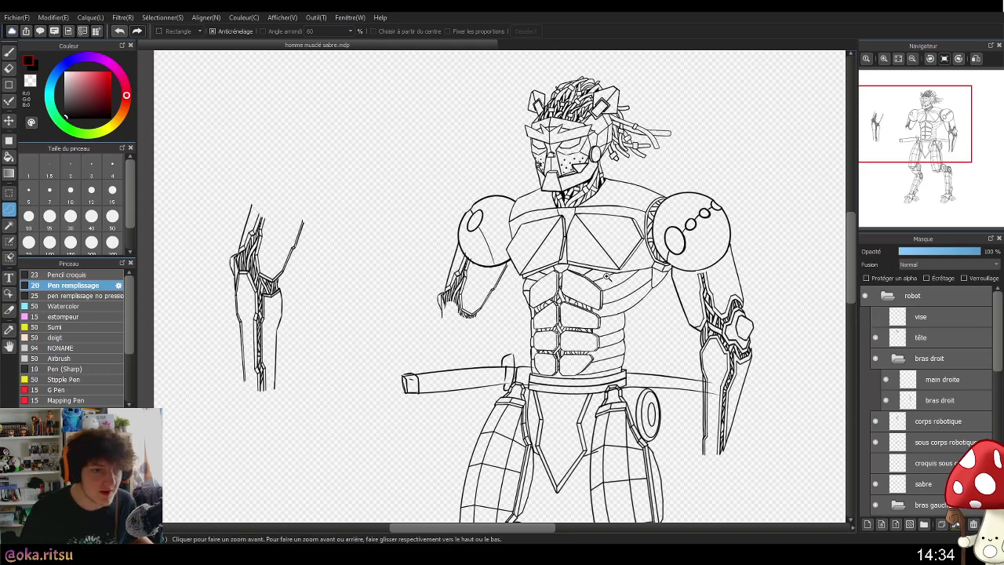
- Lasso the upper-arm piece beneath the shoulder sphere on the Masque35 layer
scroll(592, 304, up, 2)
scroll(552, 273, up, 1)
scroll(506, 283, up, 1)
scroll(931, 418, down, 4)
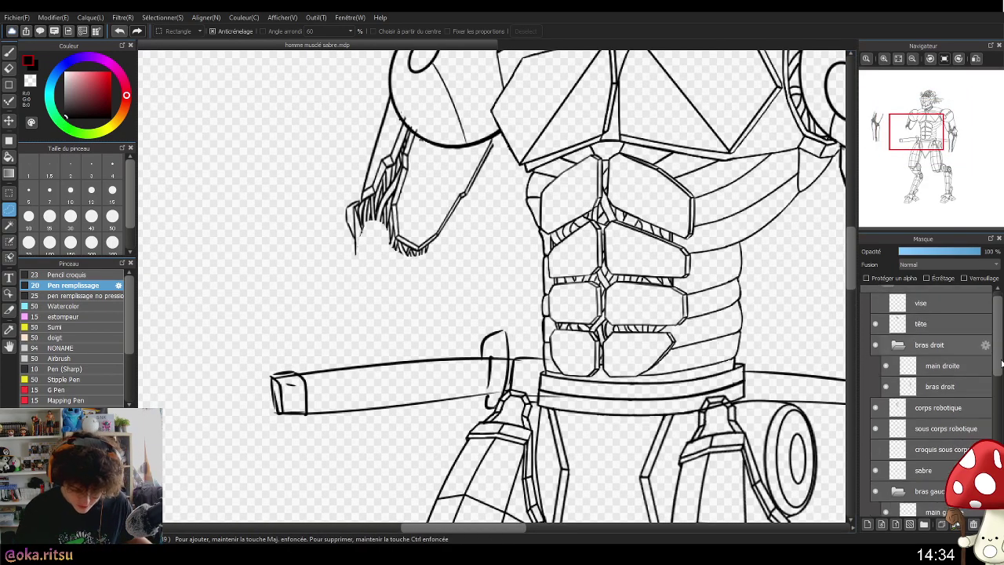
key(b)
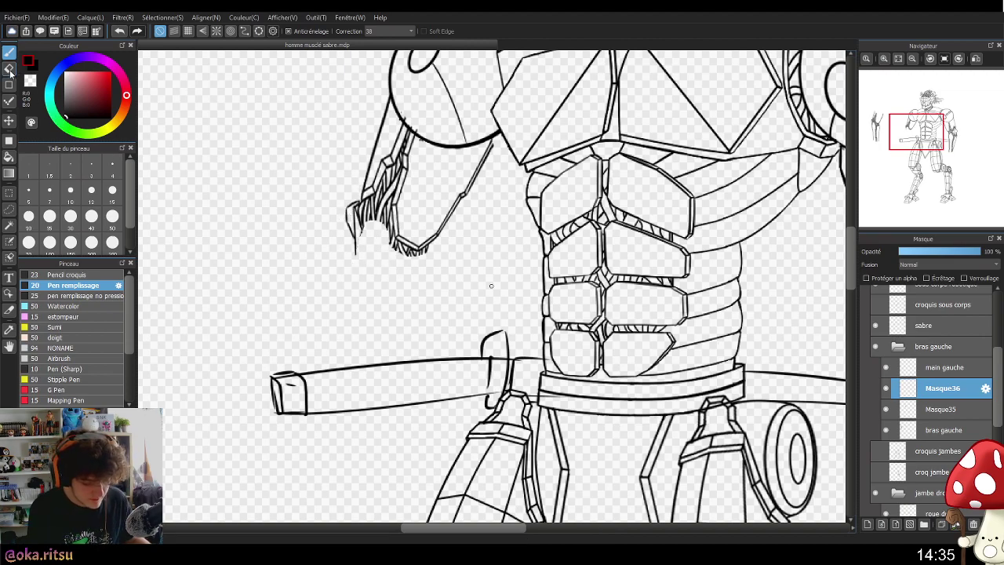
key(e)
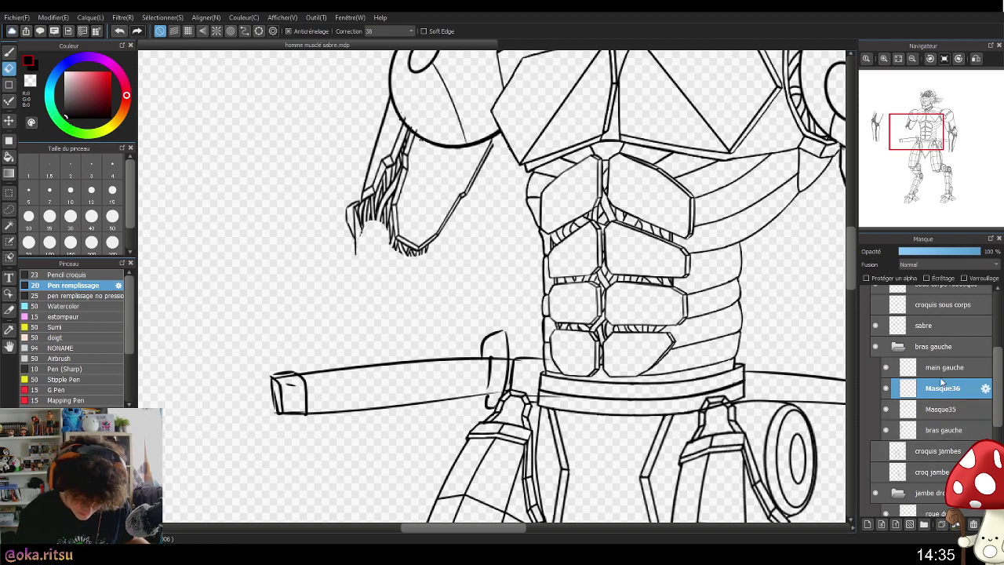
click(937, 410)
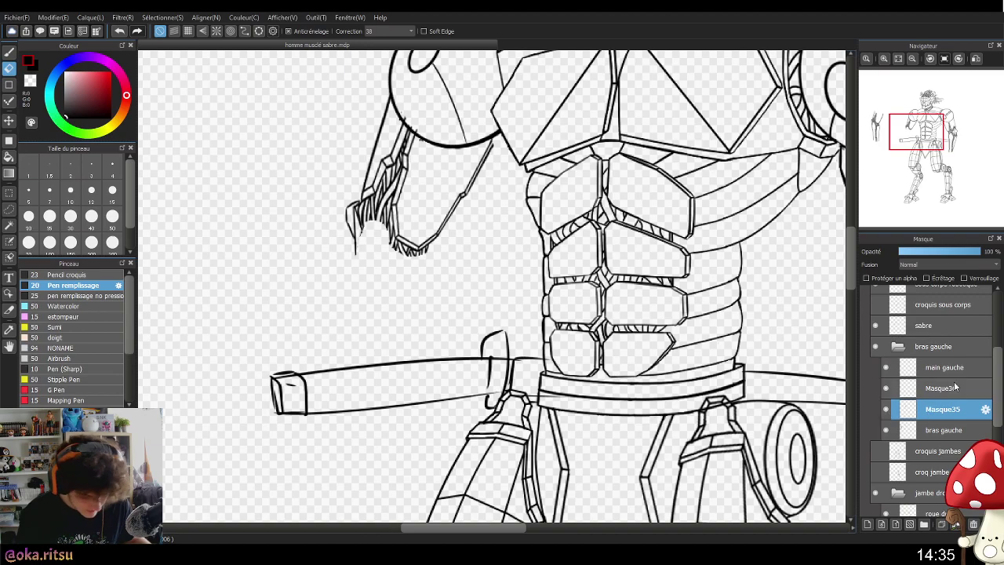
click(9, 210)
mouse_move(481, 274)
mouse_down()
mouse_move(339, 96)
mouse_move(503, 248)
mouse_up()
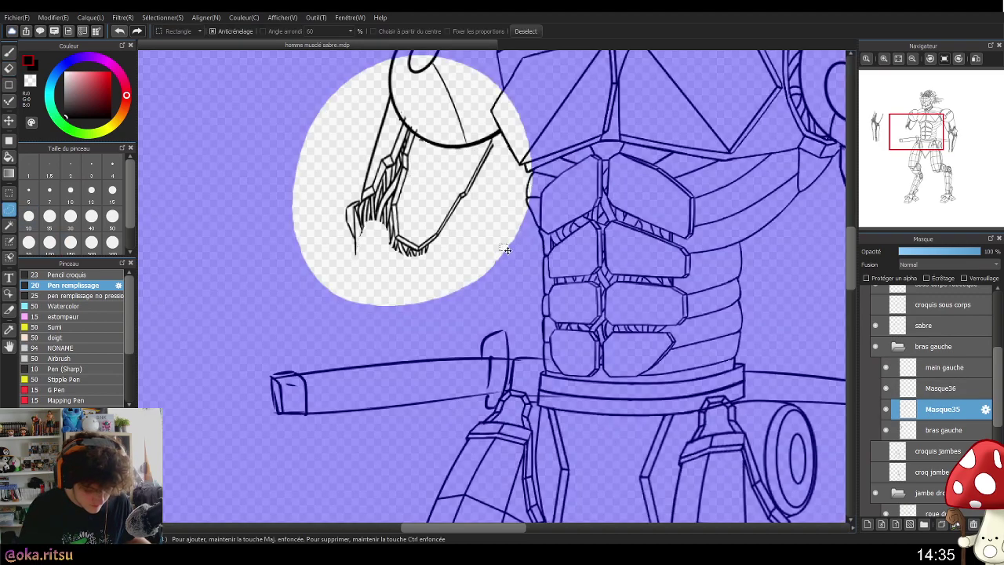
- Flip the selected upper arm with a free transform, then rotate it and move it back under the shoulder sphere
key(ctrl+t)
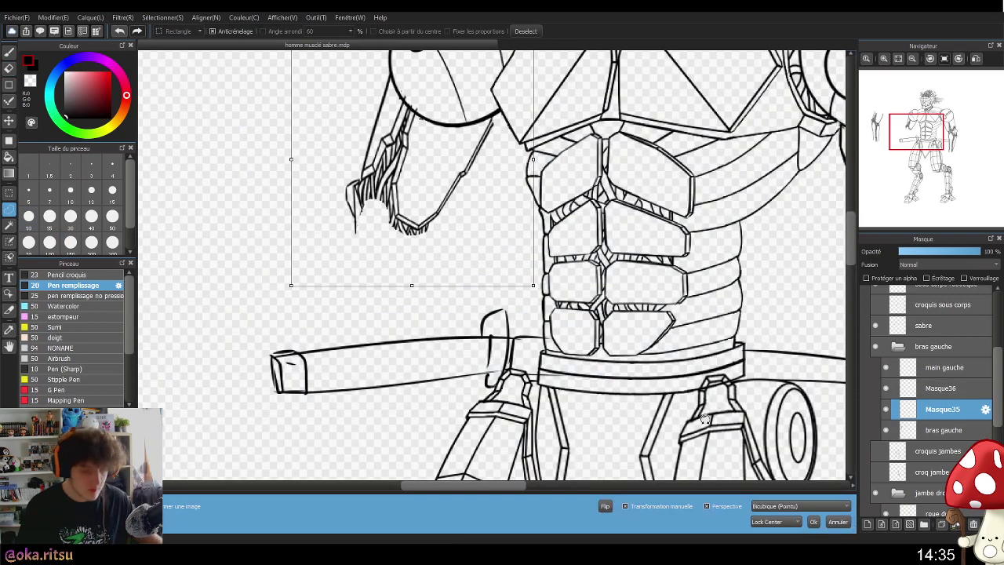
click(609, 507)
drag(580, 107, 577, 138)
drag(438, 196, 505, 215)
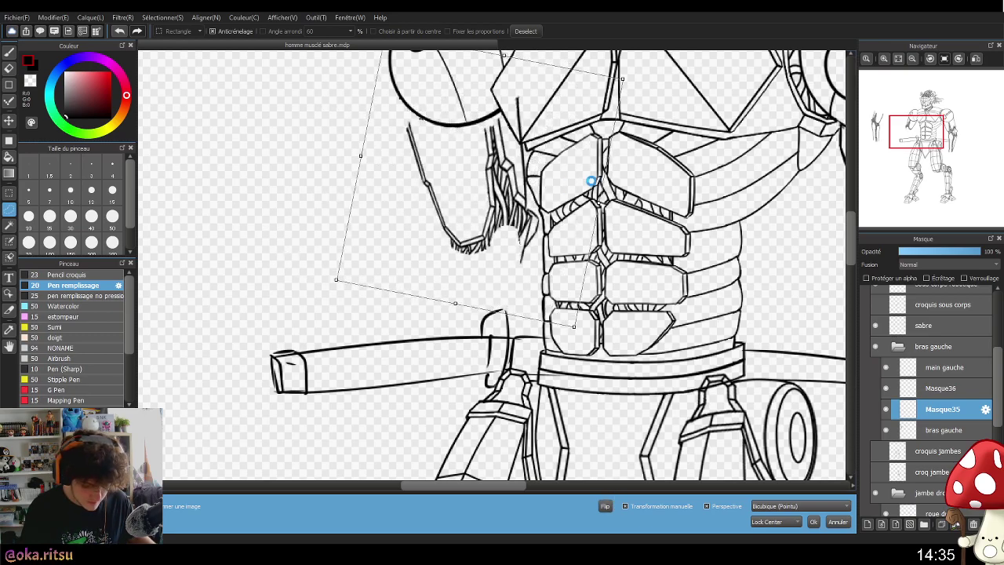
- Fine-tune the flipped upper arm's angle and position beside the torso, apply the transform and clear the selection
scroll(697, 172, down, 2)
scroll(697, 171, up, 1)
drag(697, 172, 695, 243)
drag(659, 196, 666, 218)
drag(579, 265, 614, 255)
drag(687, 234, 687, 225)
drag(572, 255, 574, 260)
drag(676, 244, 678, 253)
scroll(787, 400, down, 3)
scroll(617, 378, up, 4)
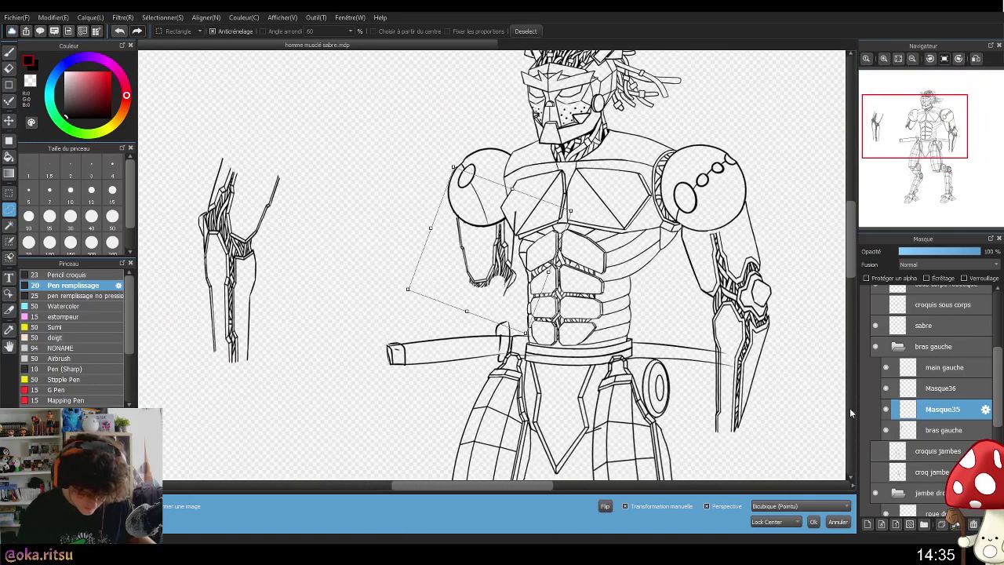
click(814, 521)
click(525, 32)
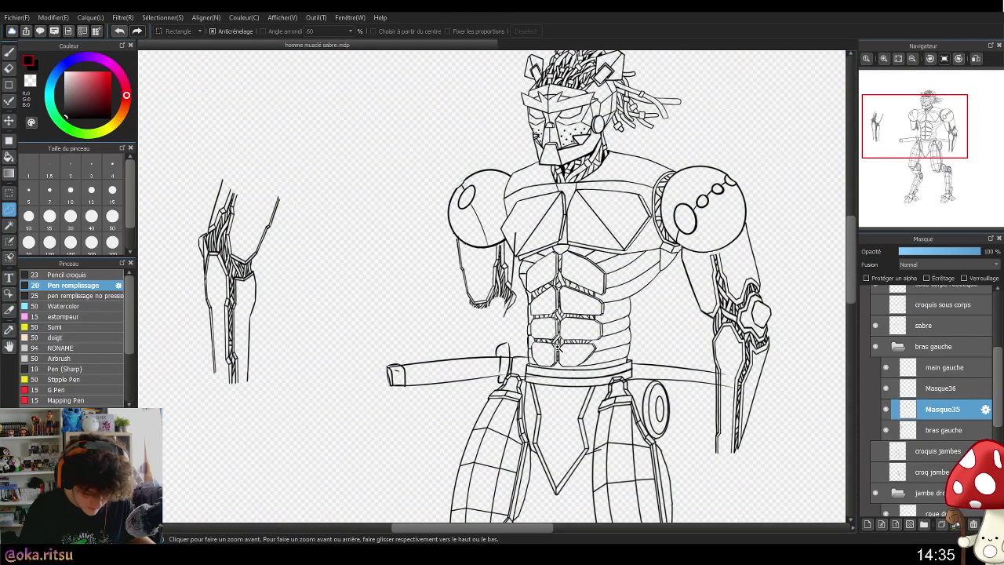
- Sketch a hand with curled fingers and a thumb gripping the end of the sabre's hilt on the Masque36 layer
scroll(544, 343, up, 2)
click(941, 388)
click(9, 52)
drag(419, 352, 519, 328)
scroll(431, 367, up, 1)
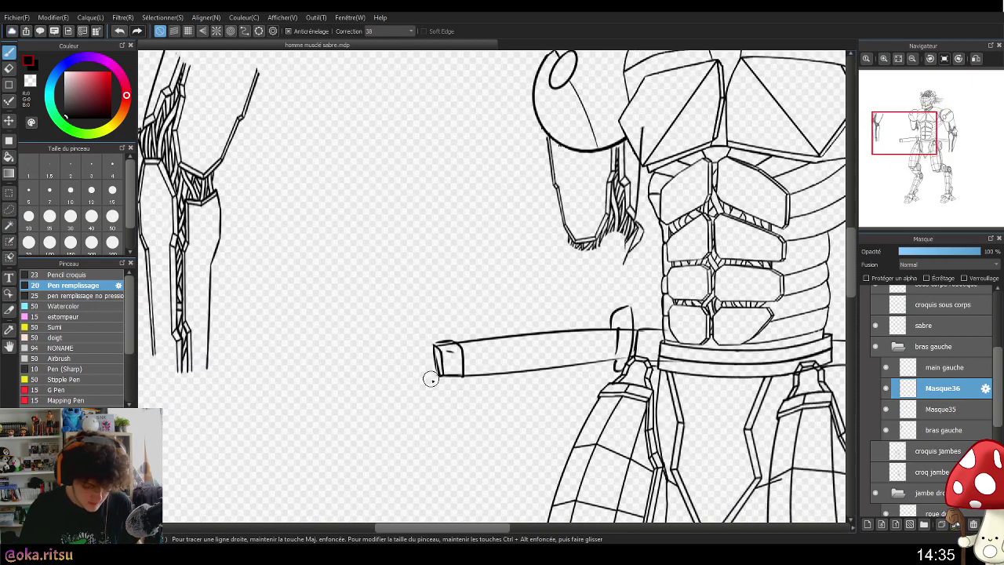
mouse_move(434, 352)
mouse_down()
mouse_move(472, 307)
mouse_move(452, 318)
mouse_move(464, 314)
mouse_move(468, 333)
mouse_move(483, 337)
mouse_move(496, 322)
mouse_move(490, 308)
mouse_move(499, 338)
mouse_up()
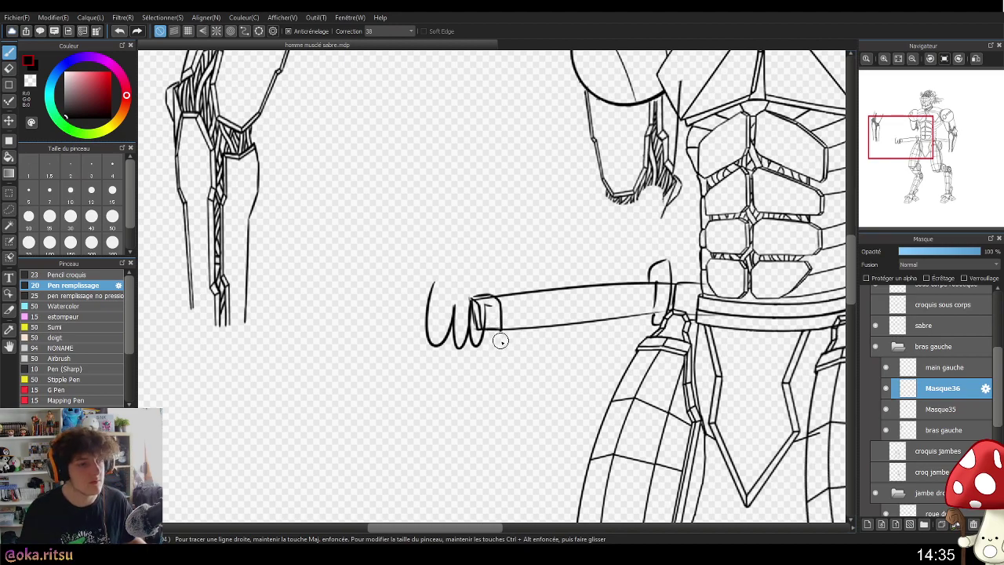
drag(431, 283, 480, 257)
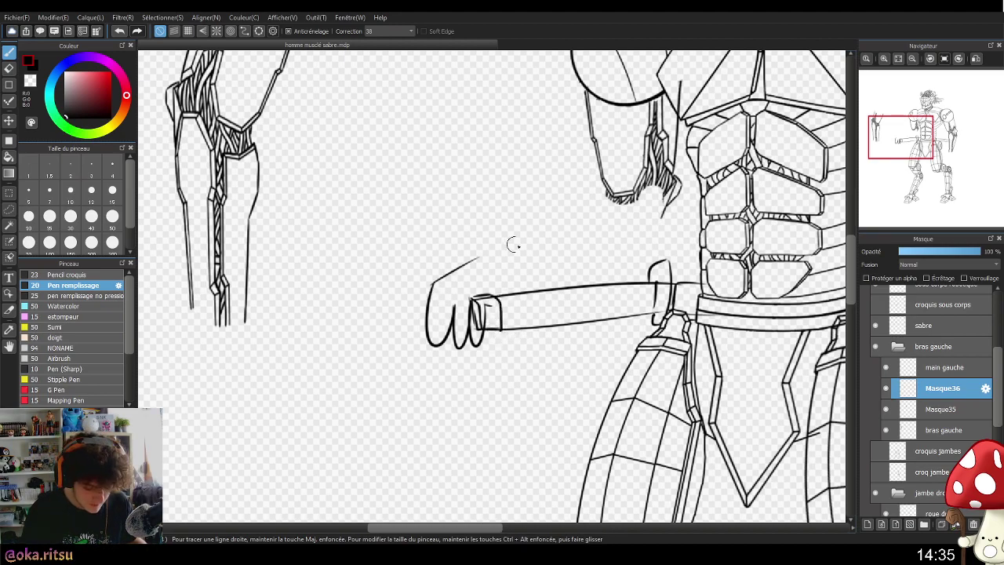
mouse_move(488, 302)
mouse_down()
mouse_move(497, 339)
mouse_move(531, 273)
mouse_up()
drag(615, 300, 577, 342)
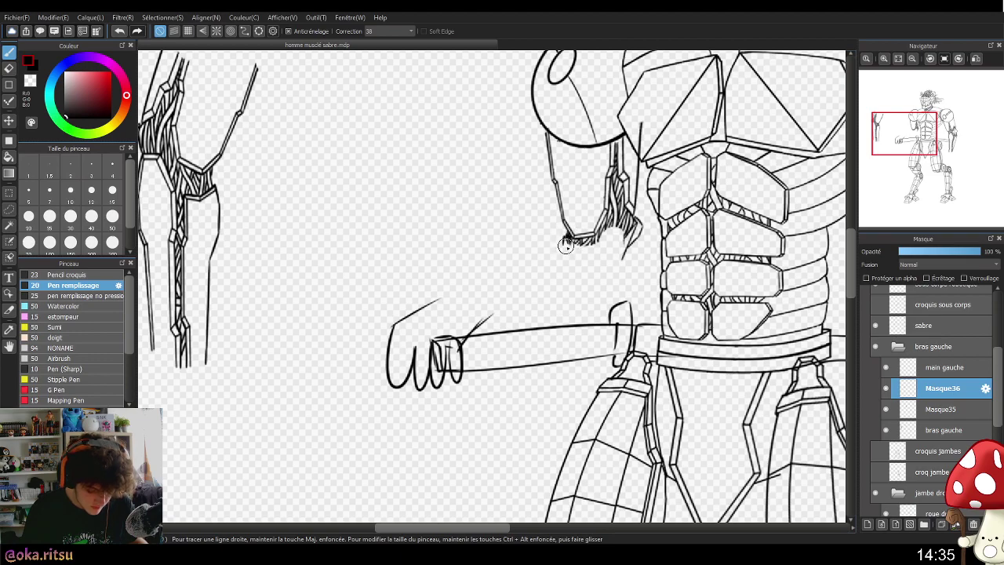
- Sketch the forearm's upper and lower contours on Masque36, joining the gripping hand to the elbow
mouse_move(567, 245)
mouse_down()
mouse_move(437, 299)
mouse_move(571, 245)
mouse_up()
key(ctrl+z)
key(ctrl+z)
drag(438, 297, 550, 246)
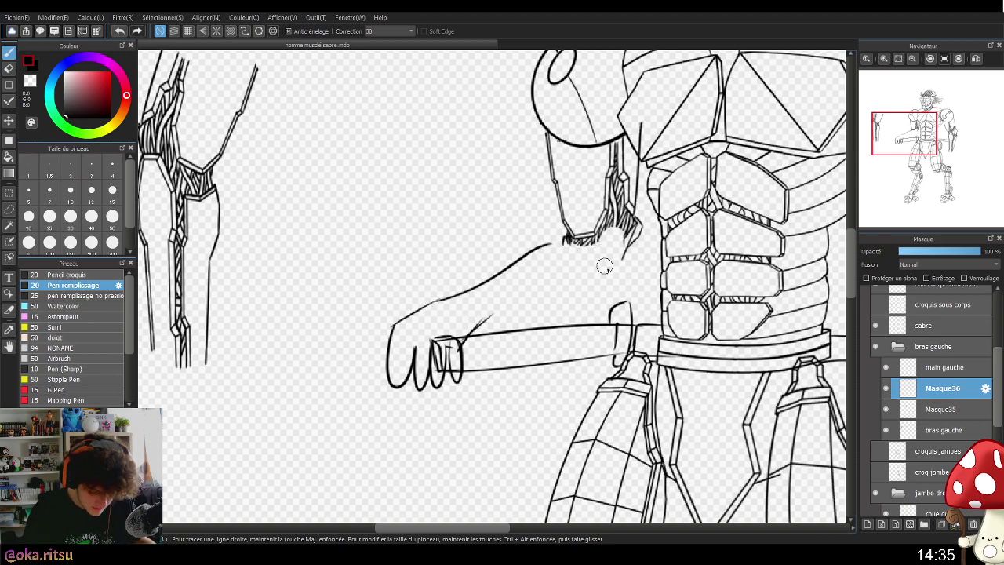
mouse_move(479, 331)
mouse_down()
mouse_move(622, 287)
mouse_move(628, 258)
mouse_up()
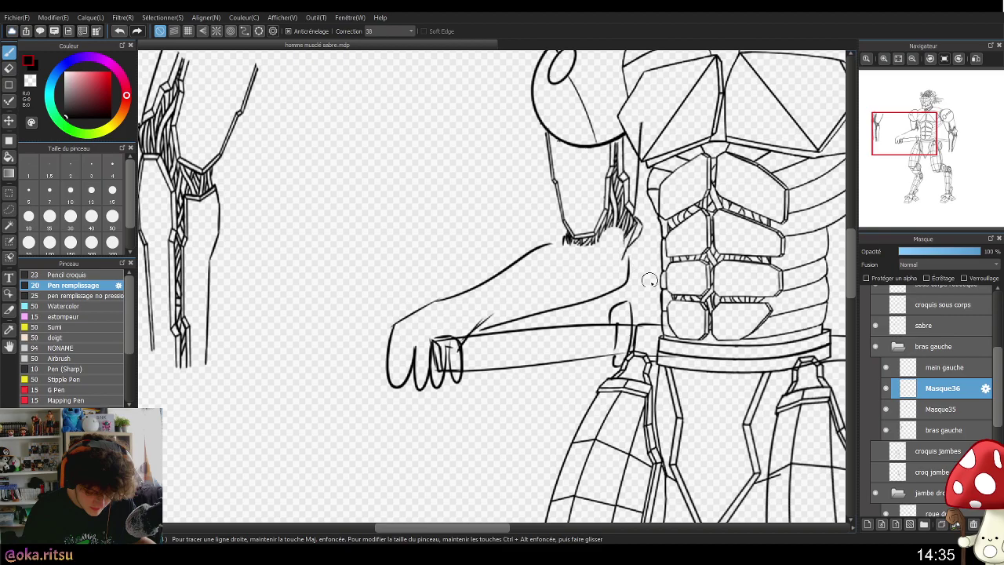
scroll(719, 345, down, 2)
scroll(719, 345, up, 2)
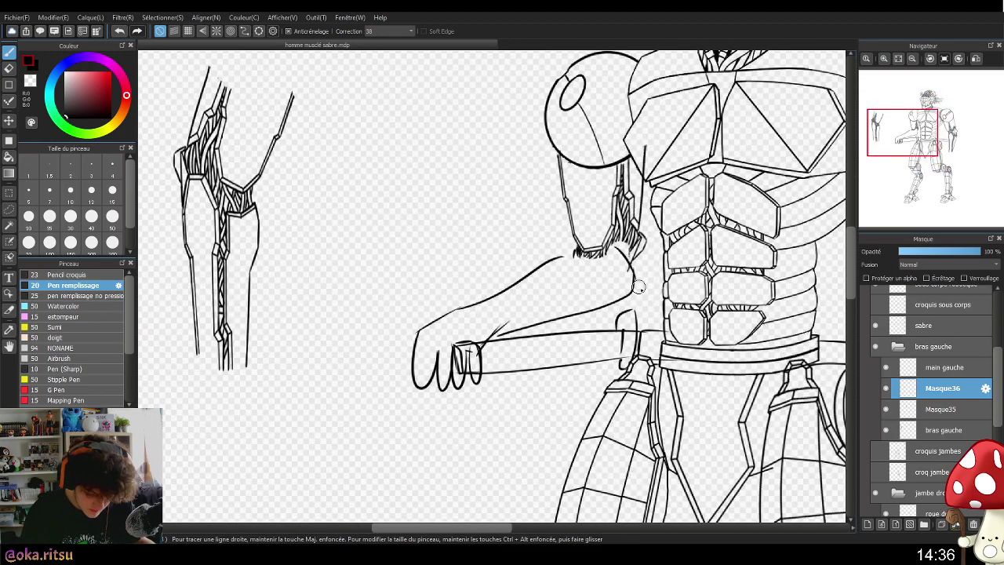
- Examine the sketched forearm and hand against the proportions of the whole robot
scroll(704, 366, down, 2)
drag(841, 381, 640, 372)
scroll(663, 377, down, 1)
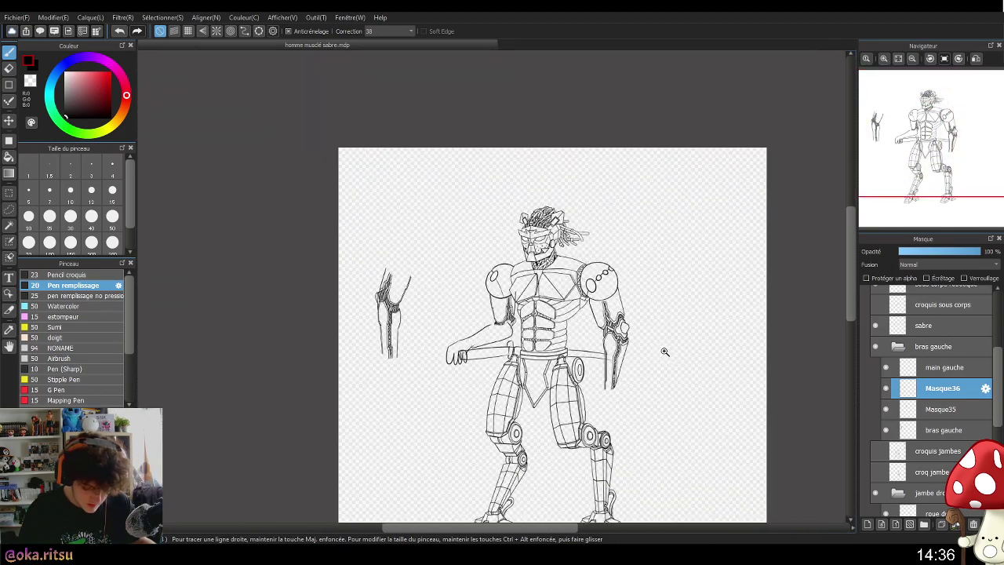
scroll(632, 318, up, 2)
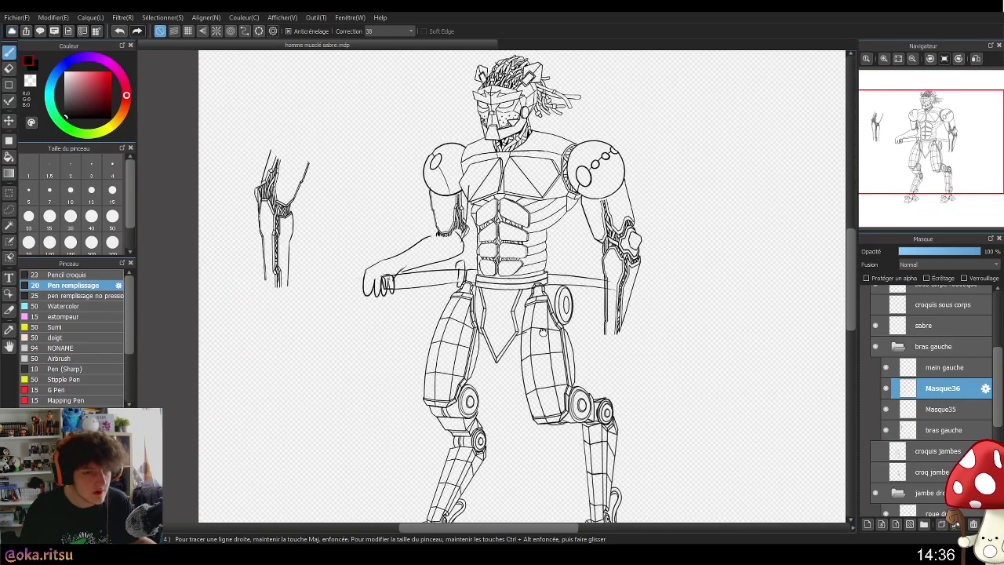
scroll(594, 348, up, 1)
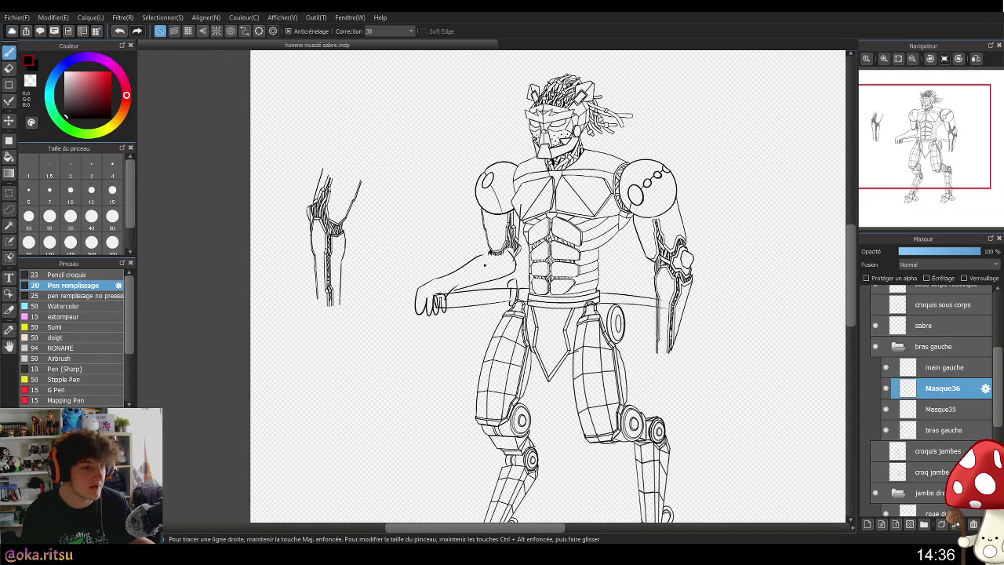
scroll(473, 293, up, 4)
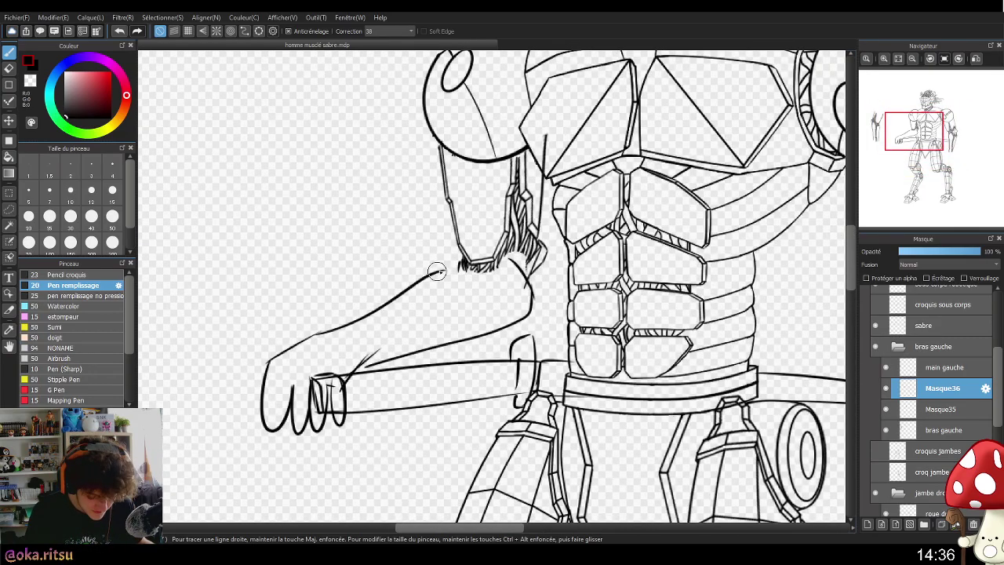
scroll(606, 290, down, 4)
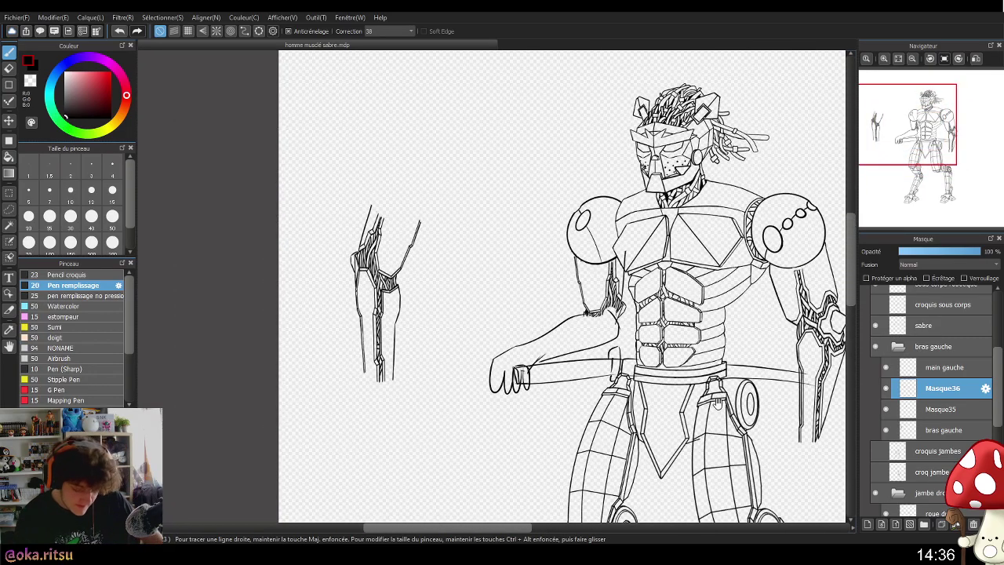
scroll(646, 424, up, 2)
drag(646, 424, 649, 424)
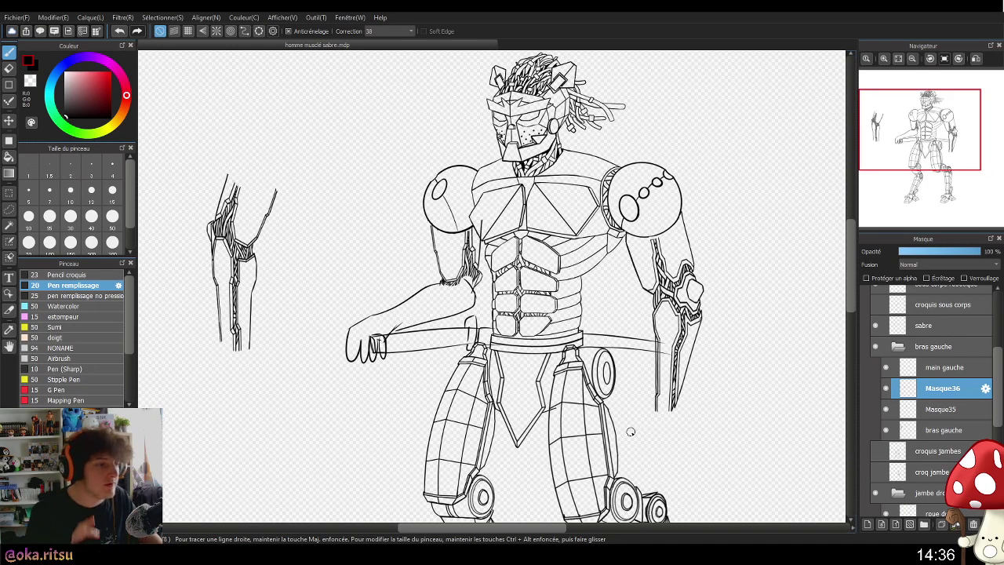
- Hide the Masque36 sketch, lasso the forearm of the detached arm on the bras gauche layer, and copy it to a new layer
click(886, 388)
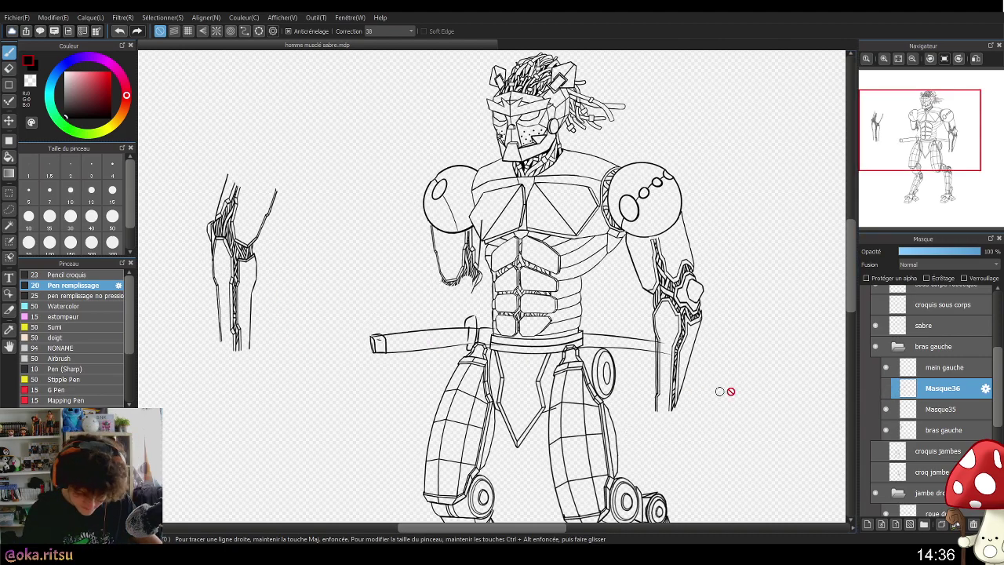
click(8, 207)
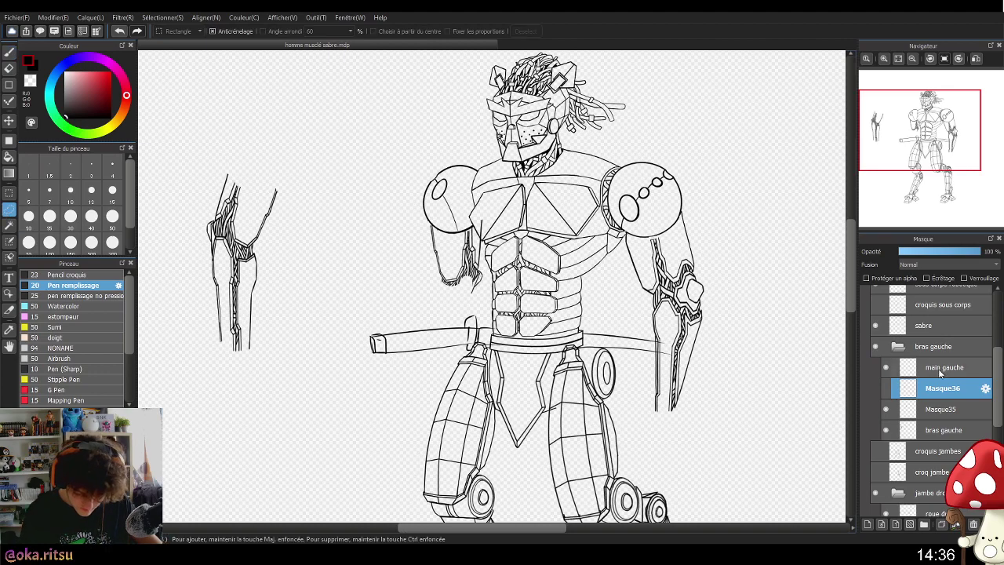
click(946, 430)
drag(267, 357, 271, 258)
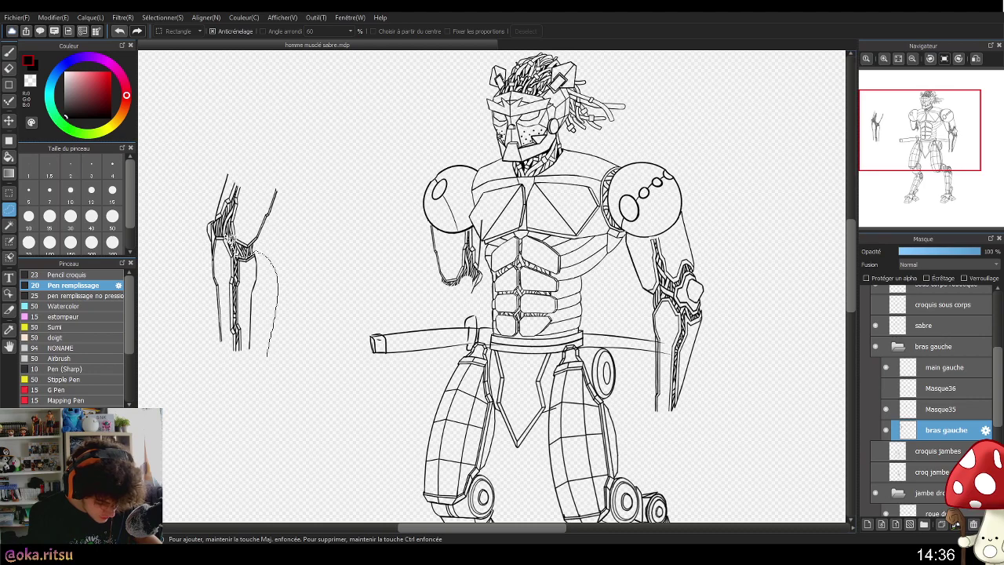
mouse_move(208, 287)
mouse_down()
mouse_move(226, 375)
mouse_move(268, 358)
mouse_up()
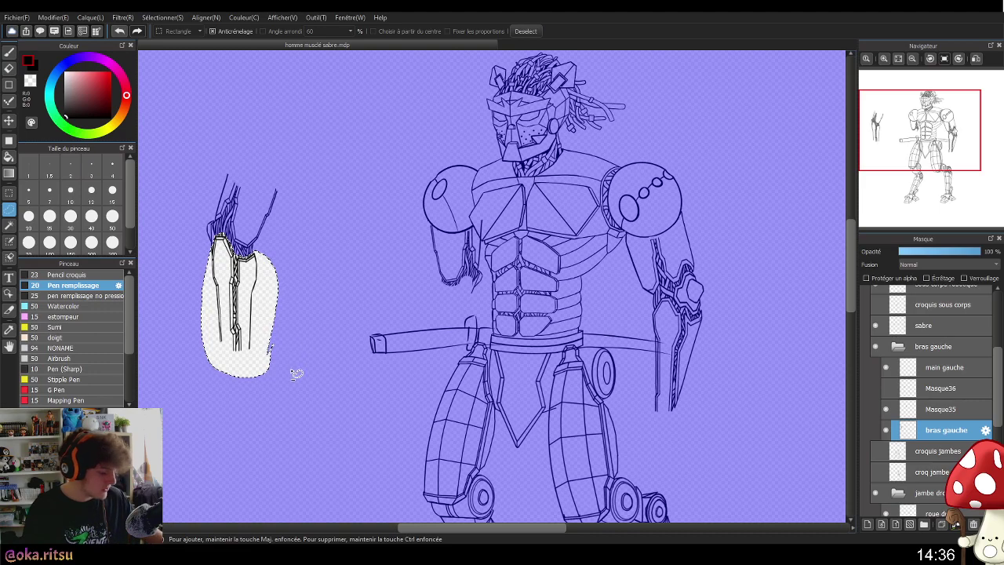
key(ctrl+c)
key(ctrl+v)
- Flip the copied forearm with a free transform, rotate it diagonally, and move it between the elbow and the sabre's hilt
key(ctrl+t)
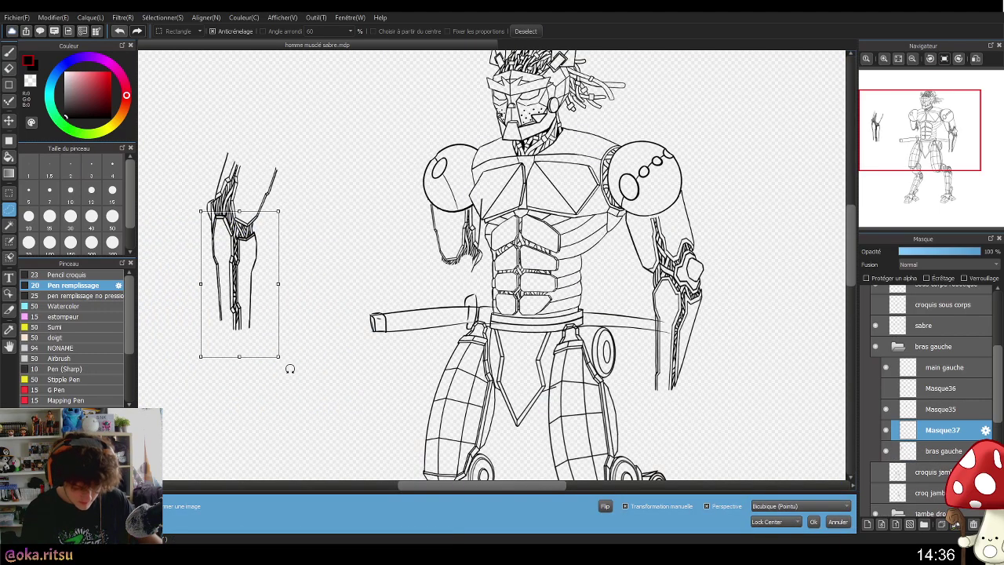
click(606, 506)
drag(334, 236, 340, 325)
drag(318, 291, 476, 278)
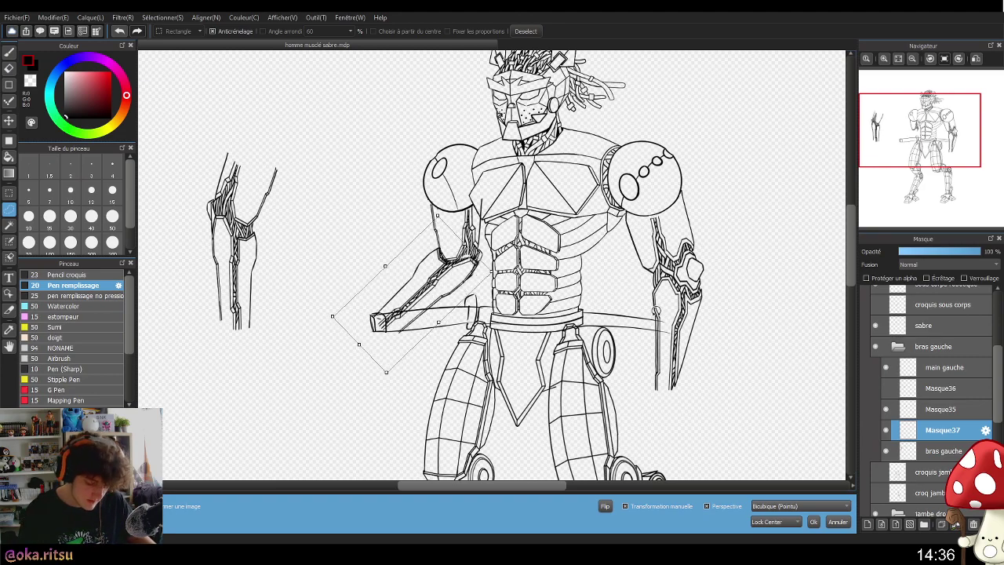
- Try adjusting the forearm's size, angle and position to join the elbow to the sabre's hilt
drag(437, 215, 435, 220)
drag(388, 371, 388, 366)
drag(504, 260, 508, 274)
drag(459, 301, 458, 290)
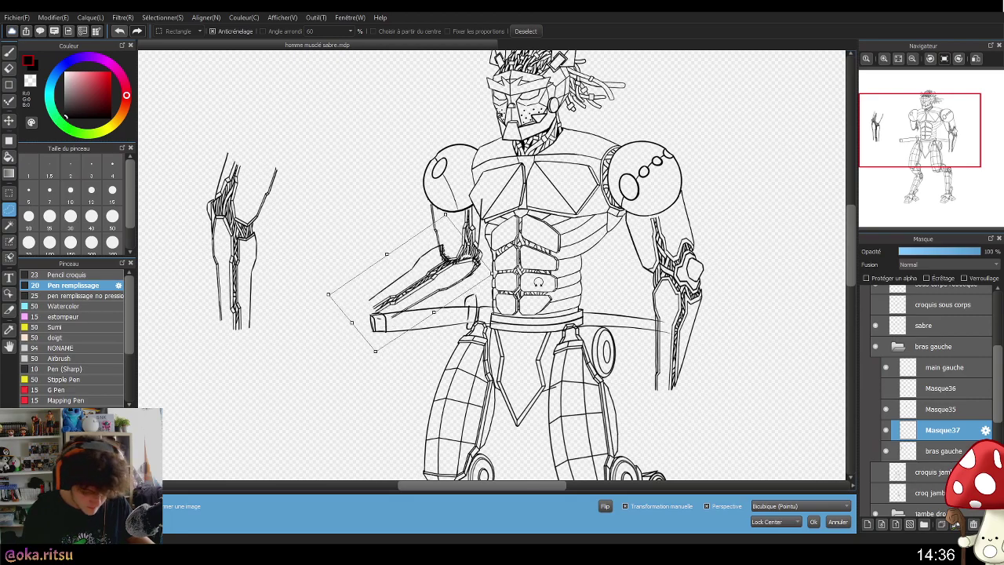
drag(622, 308, 626, 343)
drag(419, 273, 456, 281)
drag(478, 249, 464, 261)
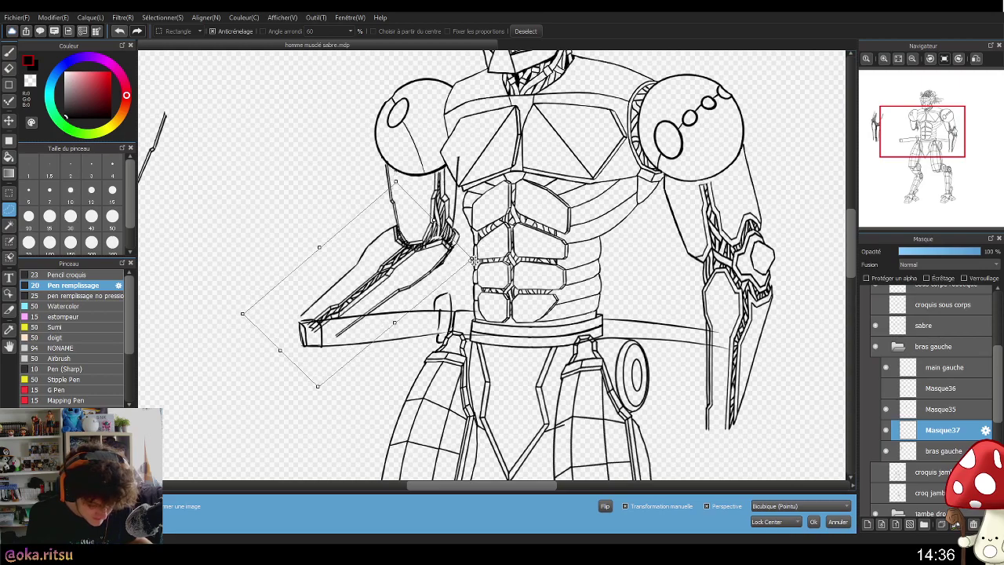
scroll(615, 310, down, 2)
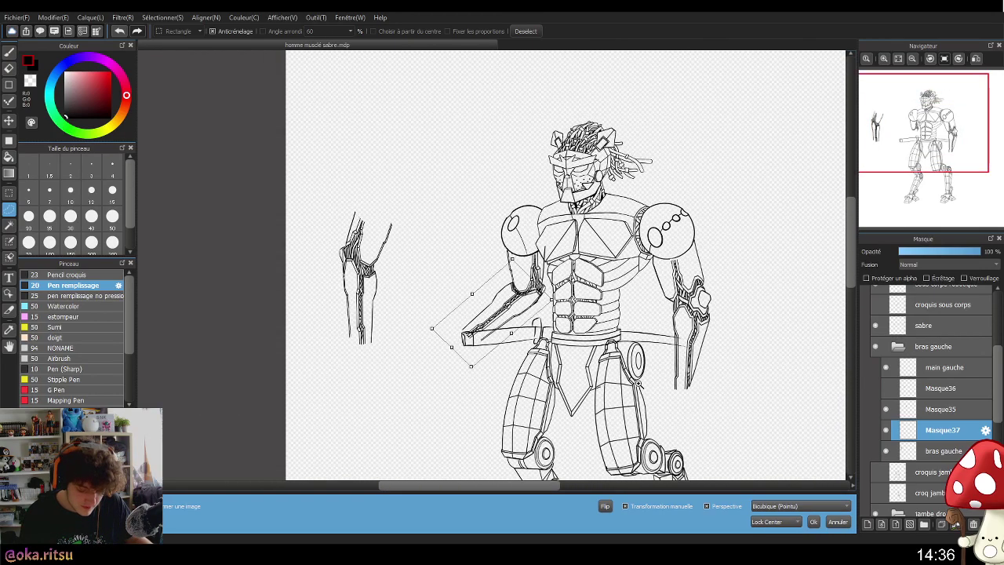
scroll(639, 385, up, 1)
scroll(603, 366, up, 1)
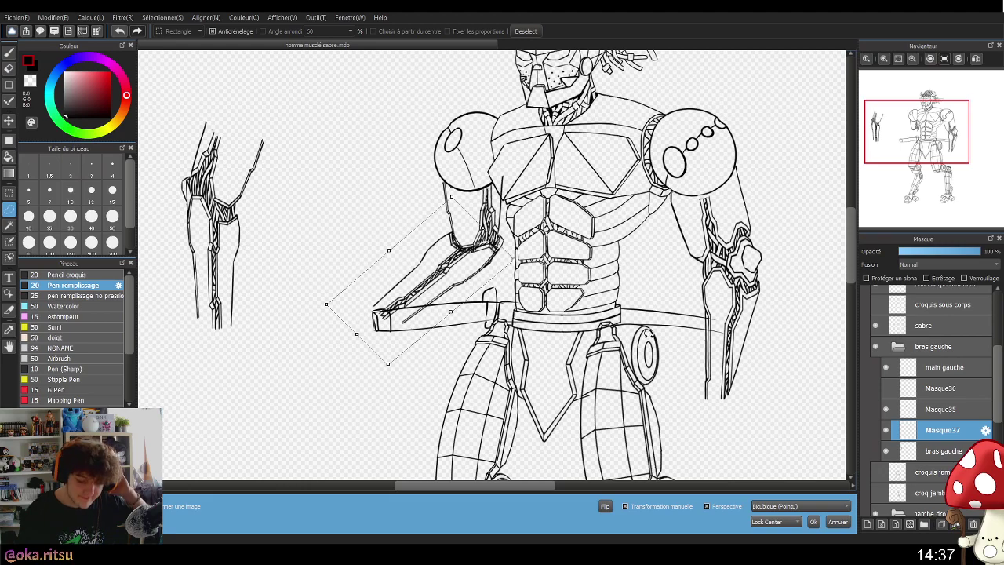
scroll(493, 253, up, 1)
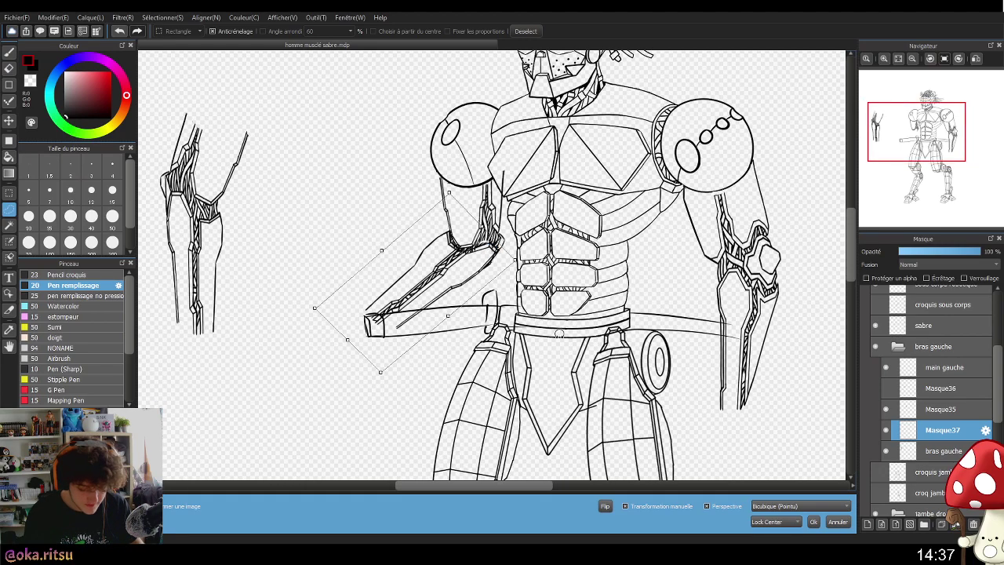
- Turn off manual transformation and rescale and shift the copied forearm so its upper end meets the elbow
click(624, 506)
drag(272, 225, 279, 306)
drag(244, 276, 476, 286)
drag(485, 198, 482, 202)
drag(531, 276, 499, 257)
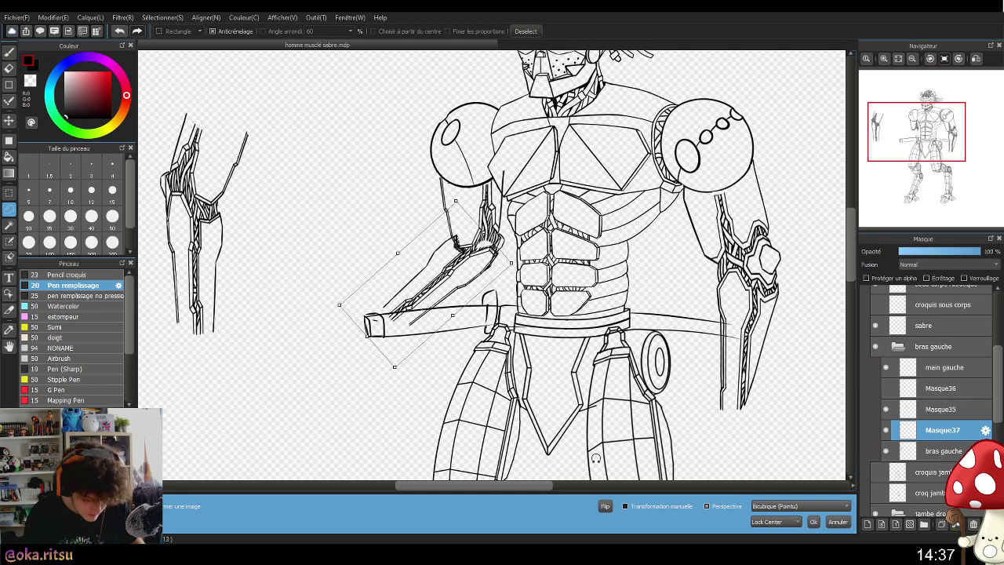
- Turn manual transformation back on and distort the forearm's corners so it tapers from the elbow to the sabre's hilt
drag(454, 200, 445, 221)
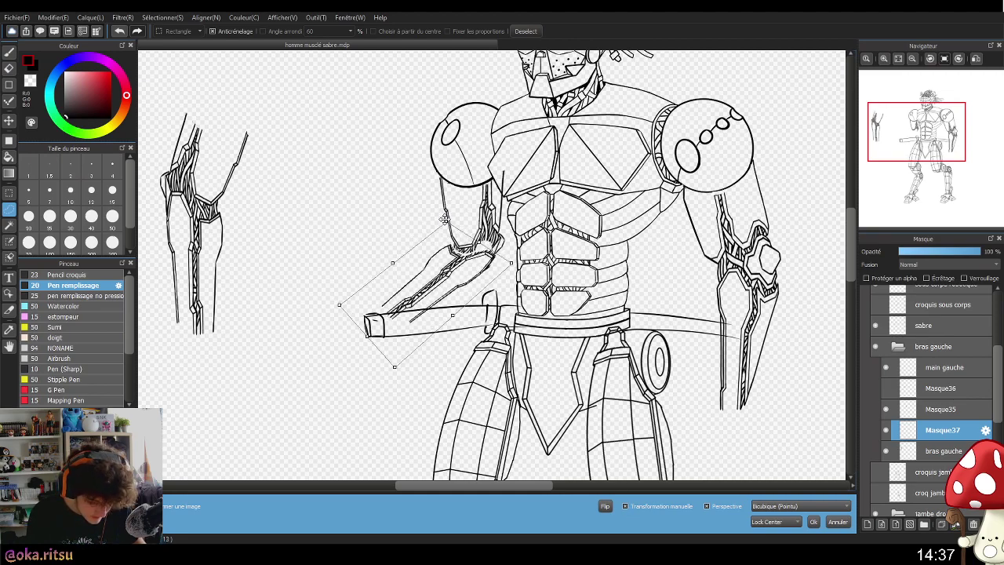
drag(510, 263, 518, 250)
drag(445, 222, 449, 220)
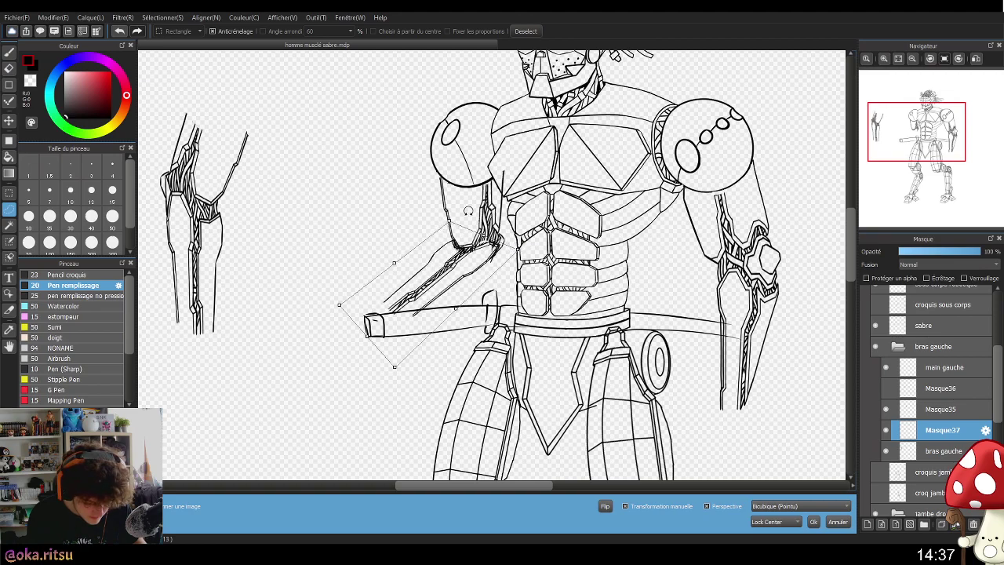
drag(399, 368, 383, 354)
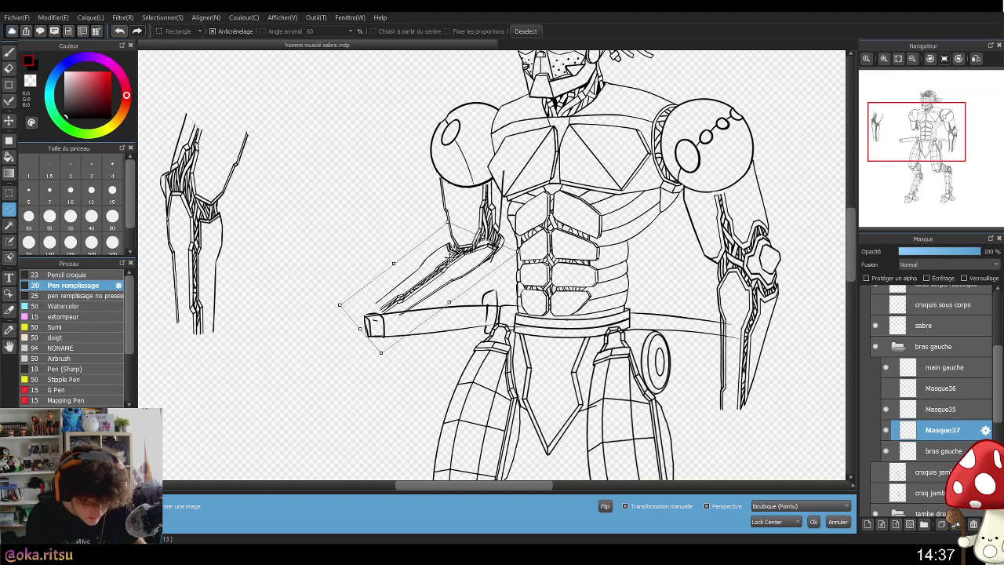
drag(341, 303, 334, 297)
drag(469, 264, 511, 240)
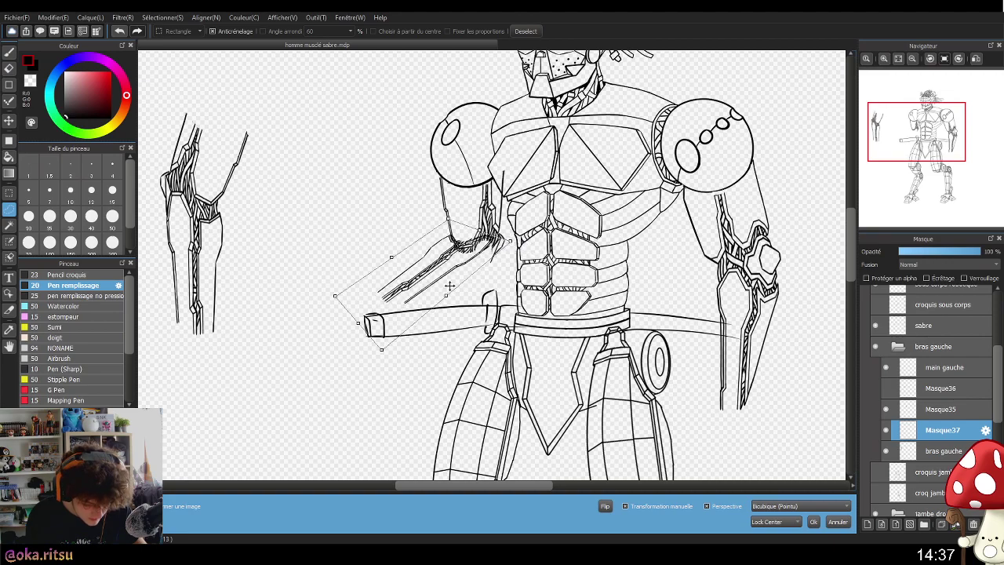
drag(384, 351, 389, 362)
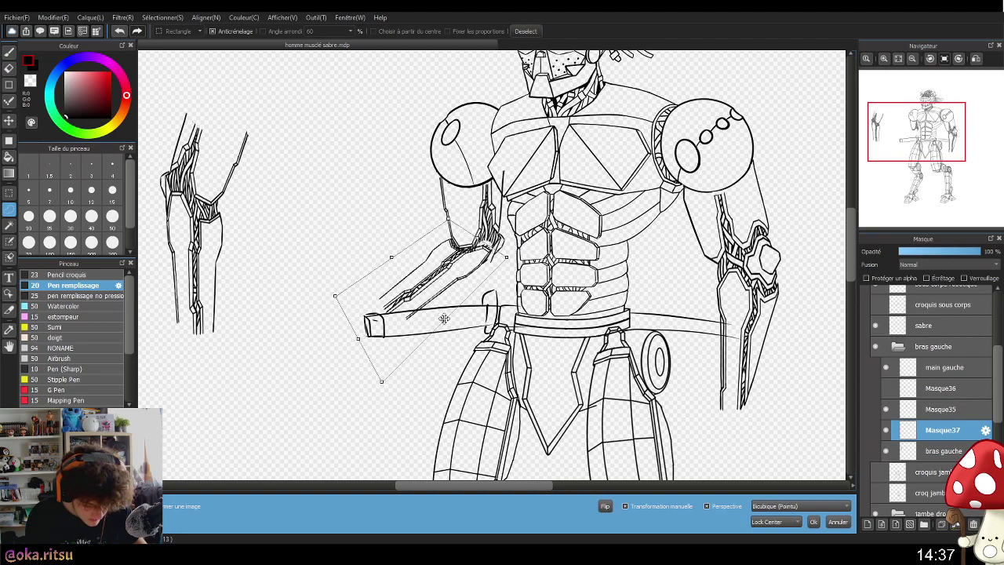
drag(444, 315, 407, 312)
drag(335, 294, 309, 315)
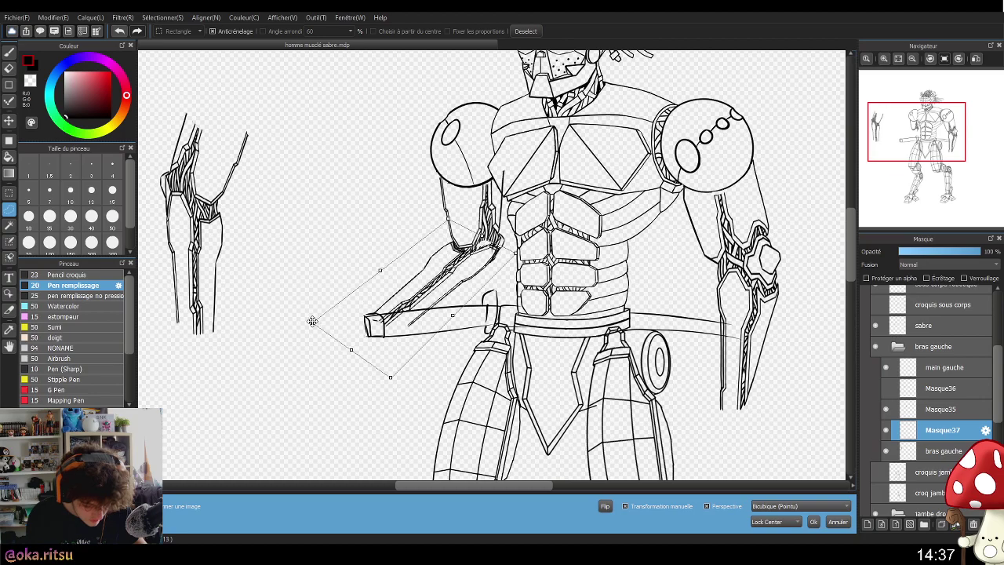
- Examine the transformed forearm against the whole robot's proportions from several zoom distances
scroll(523, 320, down, 6)
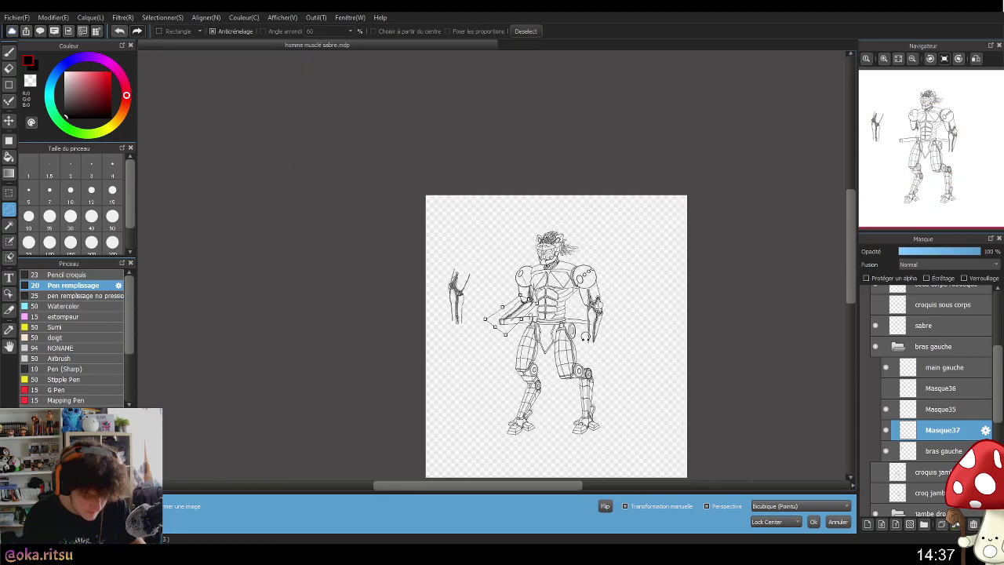
scroll(537, 345, up, 6)
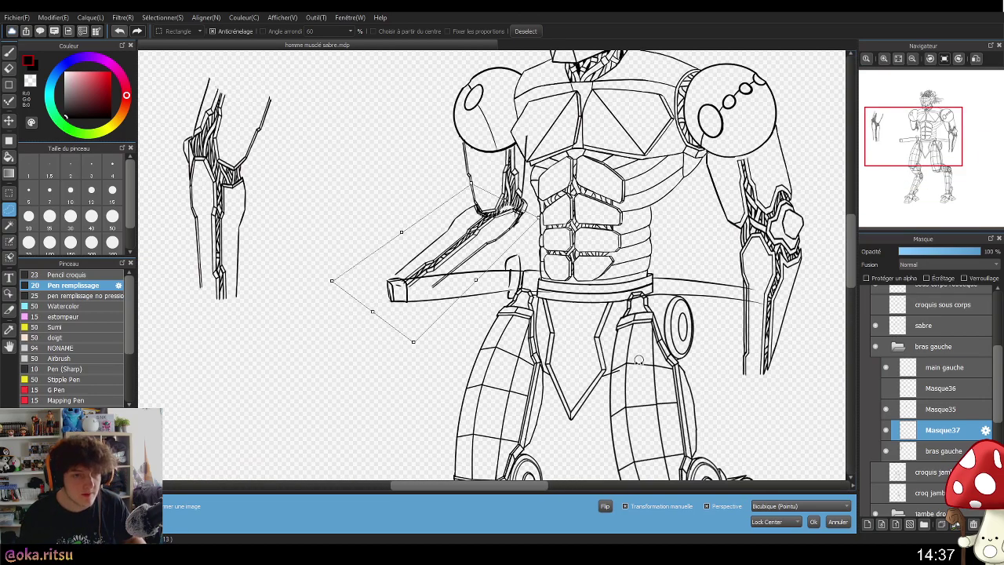
scroll(631, 359, down, 8)
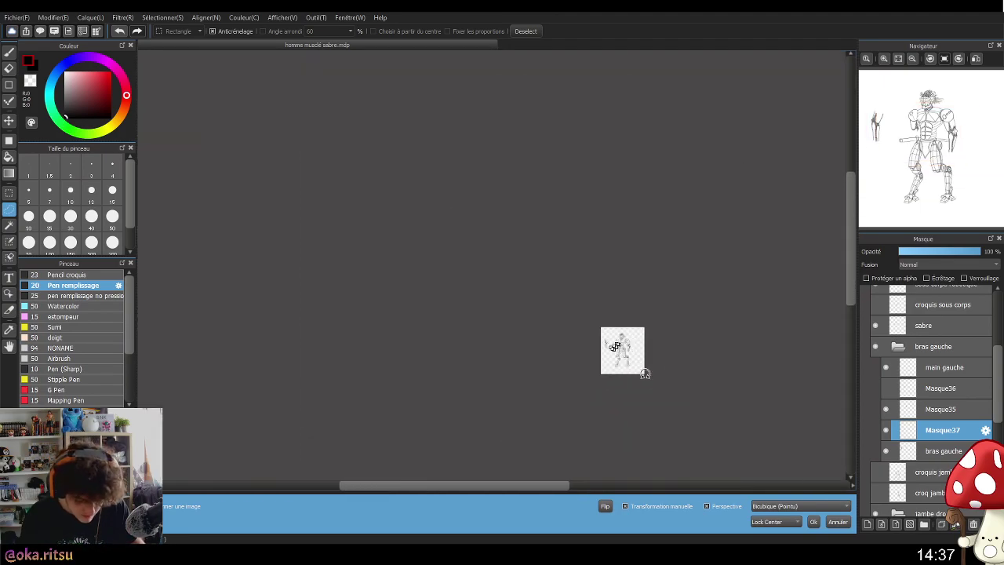
mouse_move(644, 373)
mouse_down()
mouse_move(782, 239)
mouse_move(726, 406)
mouse_move(650, 314)
mouse_move(544, 298)
mouse_move(484, 262)
mouse_up()
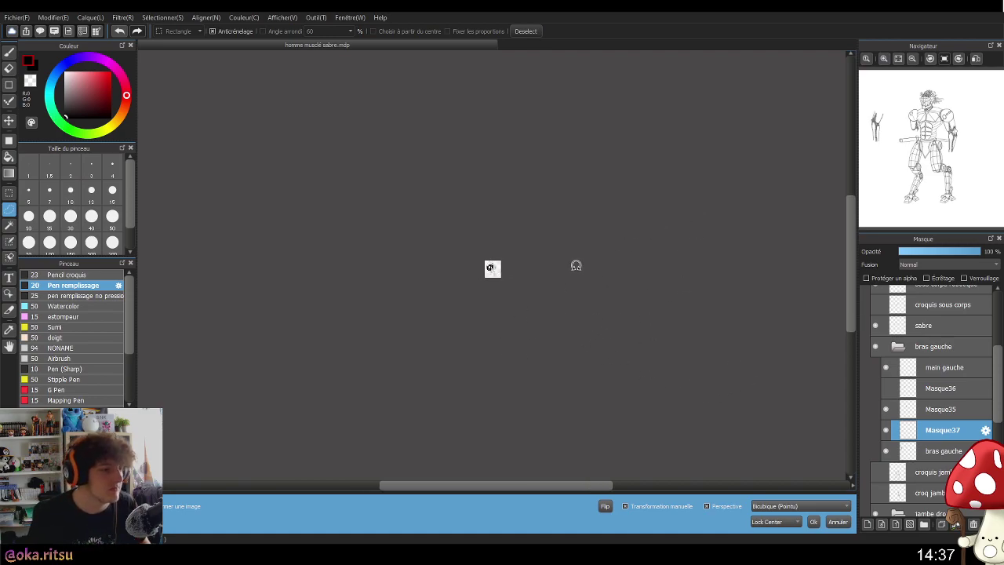
scroll(486, 264, up, 10)
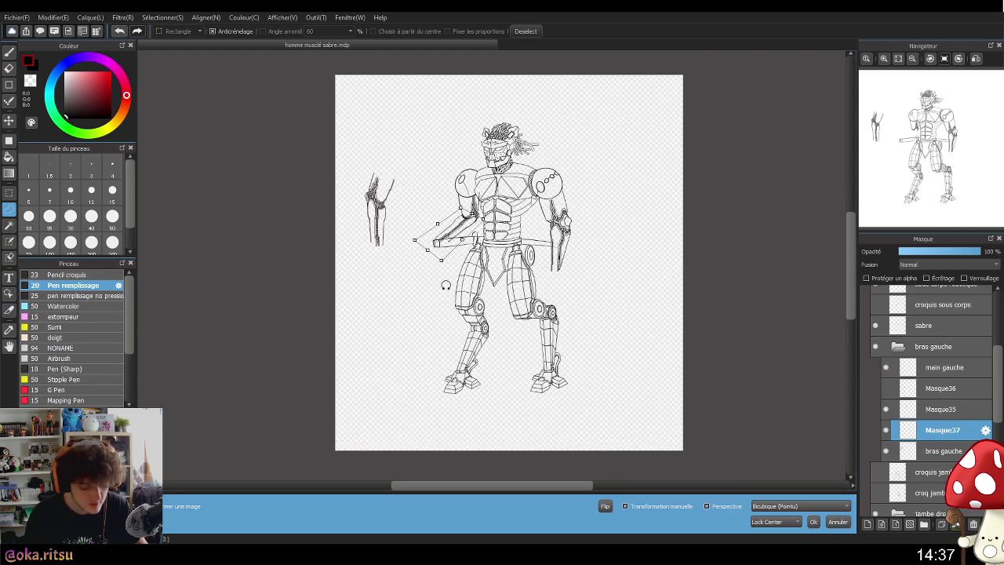
scroll(447, 293, up, 5)
scroll(470, 279, down, 5)
scroll(645, 310, up, 3)
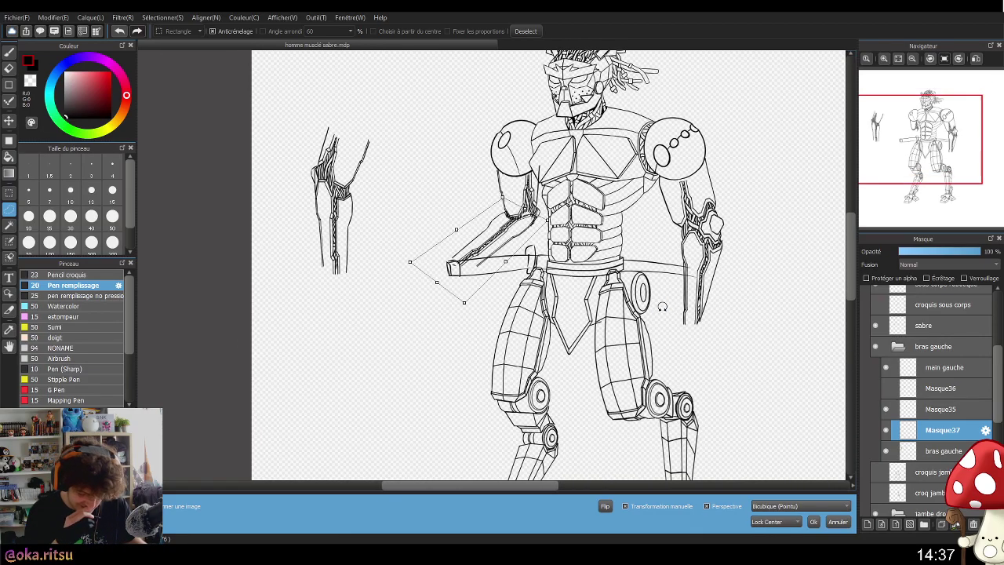
drag(748, 294, 698, 391)
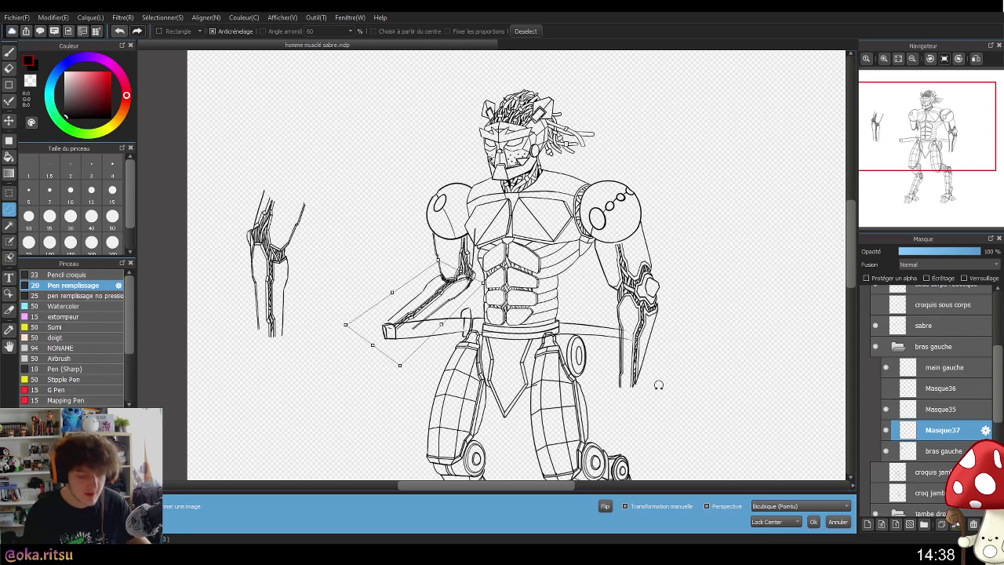
drag(659, 384, 731, 275)
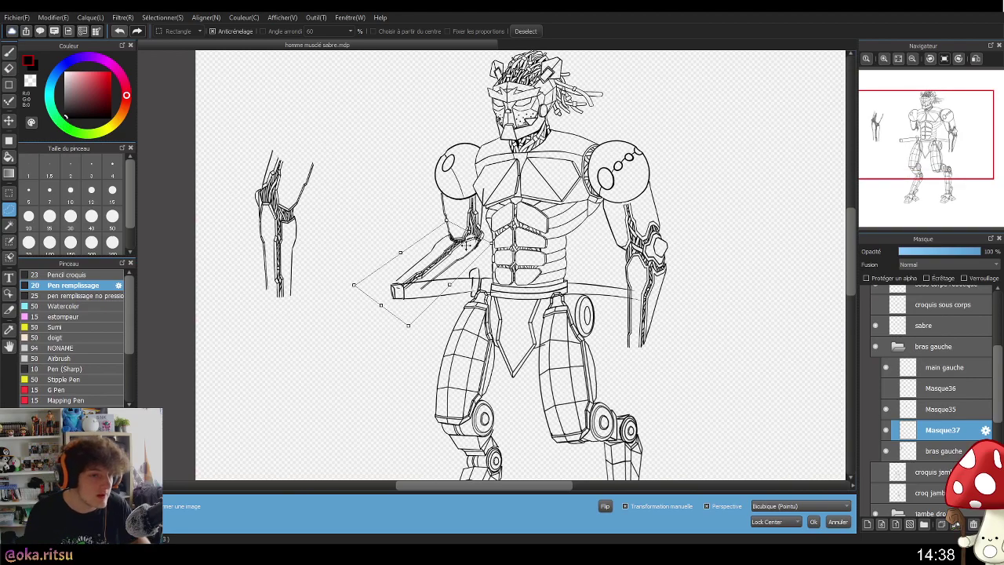
scroll(404, 296, up, 2)
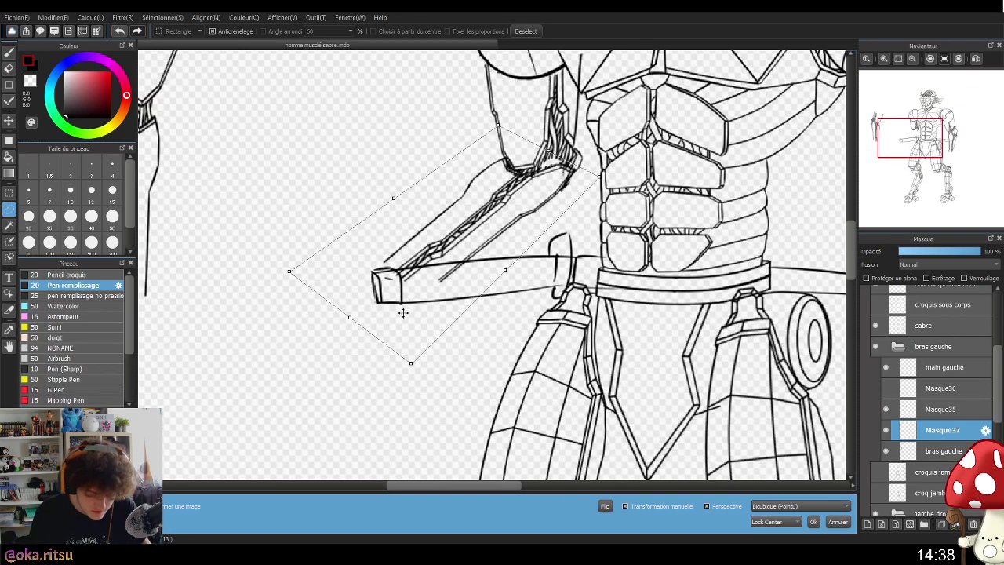
- Apply the forearm's transform and create a folder named "croq" above the Masque35 layer
click(813, 522)
click(891, 414)
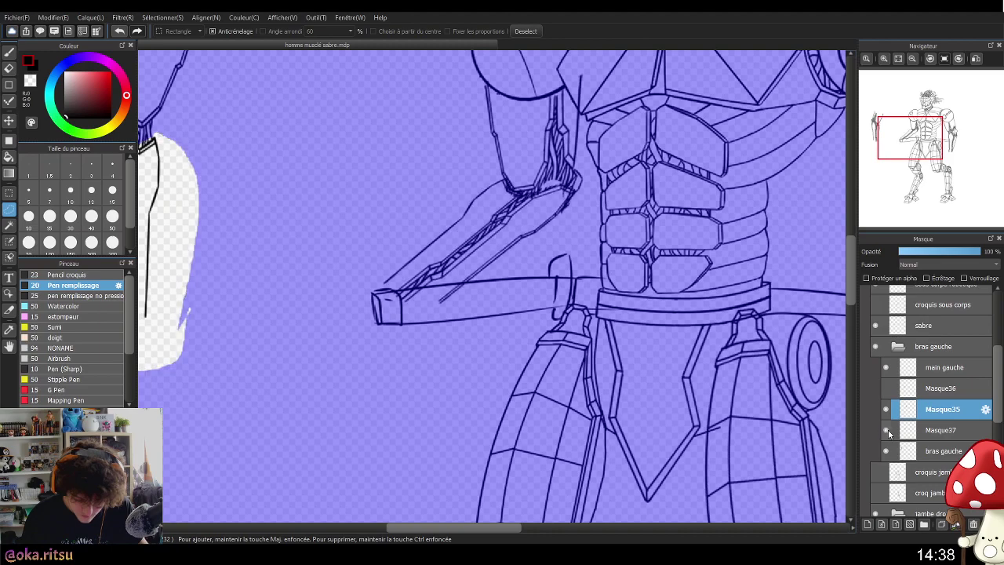
click(923, 523)
double_click(929, 410)
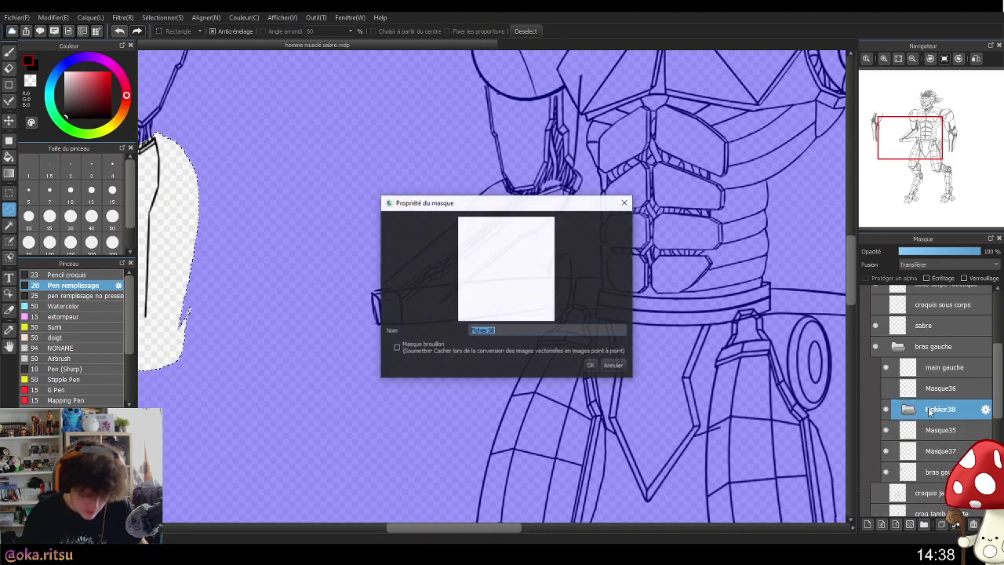
text(croq)
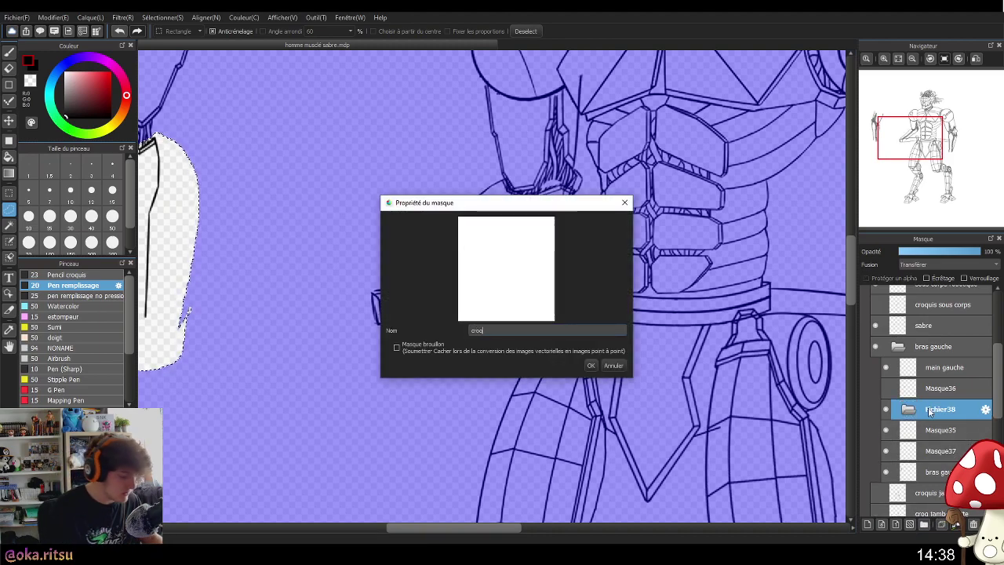
key(Return)
- Move the Masque35 and Masque37 arm layers into the croq folder, check its visibility, and expand it
mouse_move(940, 451)
mouse_down()
mouse_move(947, 414)
mouse_move(938, 409)
mouse_up()
click(907, 409)
click(887, 410)
click(888, 410)
click(889, 410)
click(890, 411)
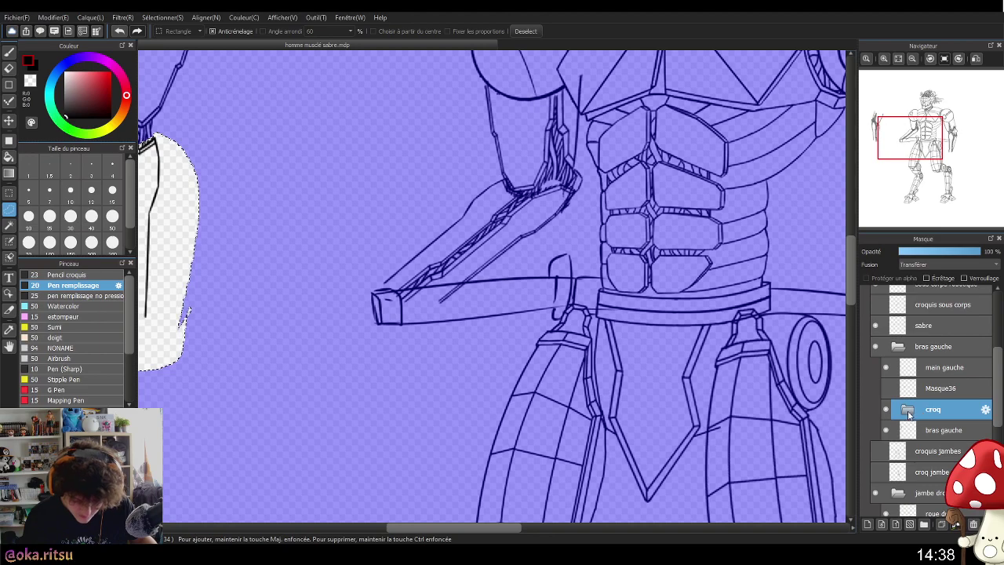
click(908, 410)
- Add a new layer above Masque35 in the croq folder and name it "main"
click(951, 455)
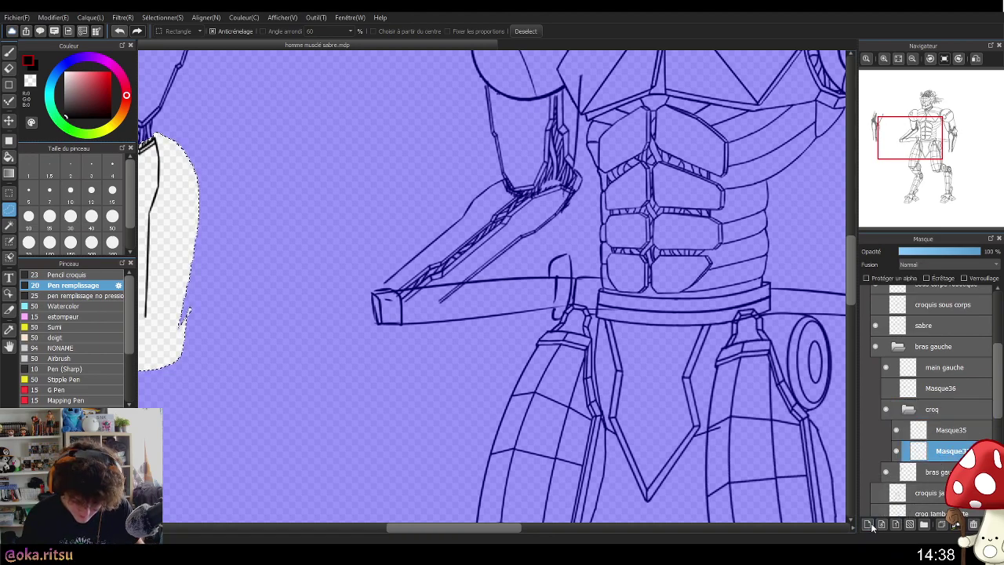
click(868, 524)
drag(946, 446, 941, 466)
click(897, 472)
click(897, 472)
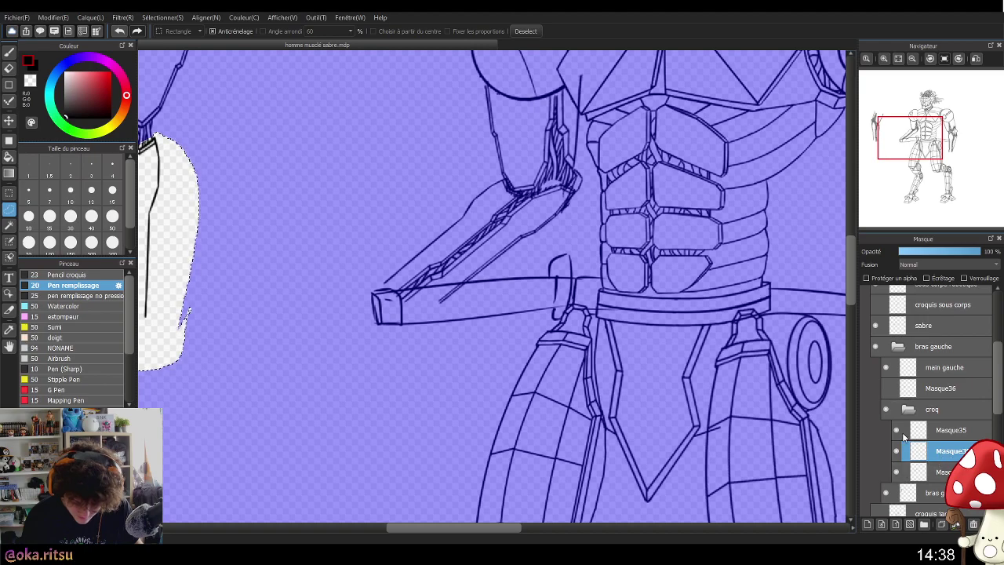
drag(950, 454, 937, 423)
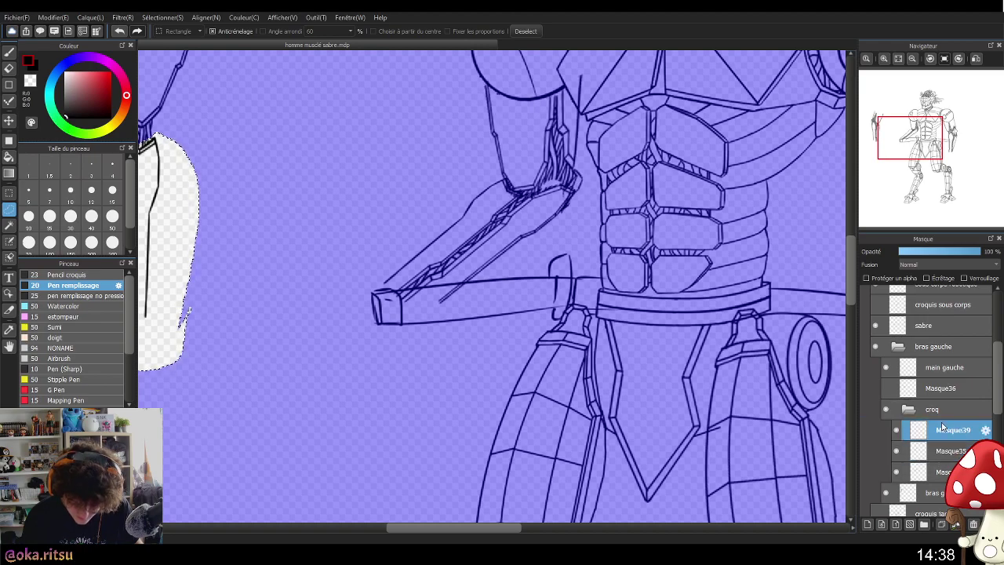
click(984, 430)
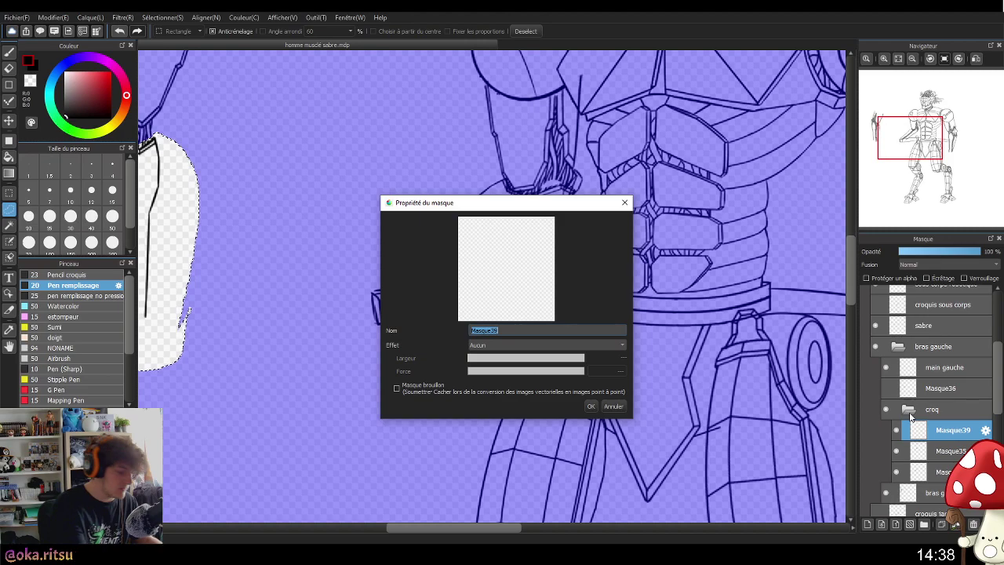
text(main)
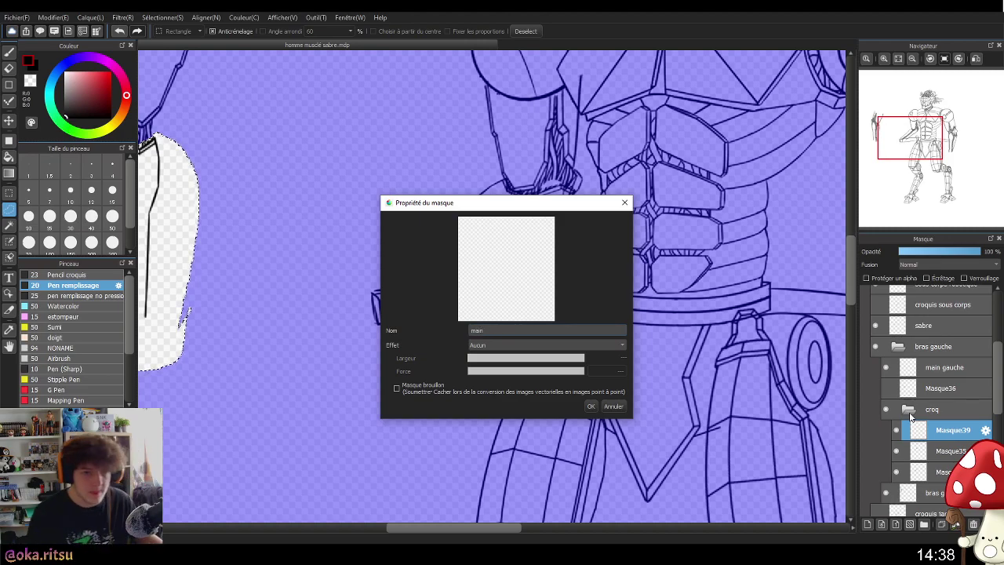
click(590, 406)
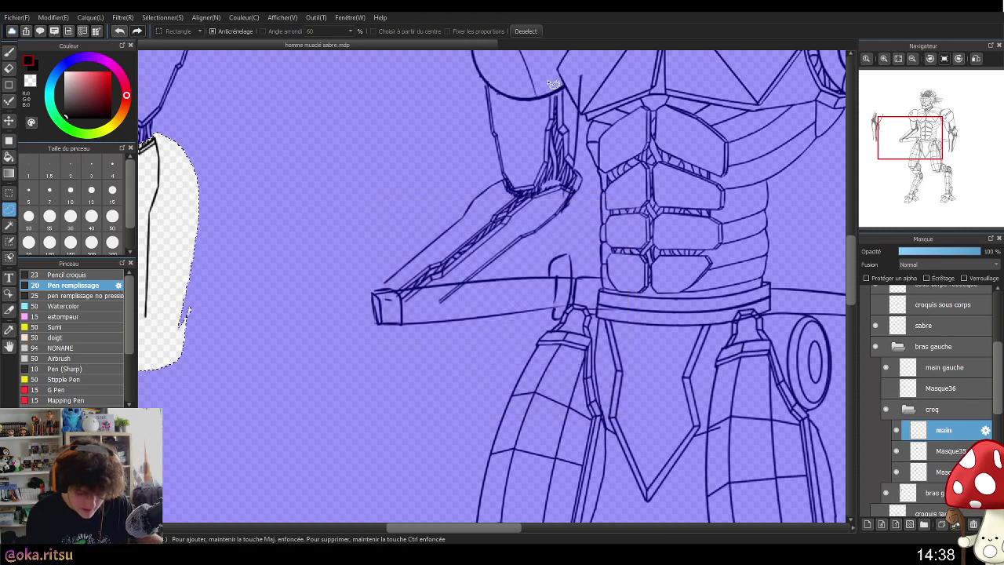
- Clear the selection and brush a rough palm outline and curved finger lines around the end of the sabre's hilt
click(526, 32)
drag(504, 399, 535, 409)
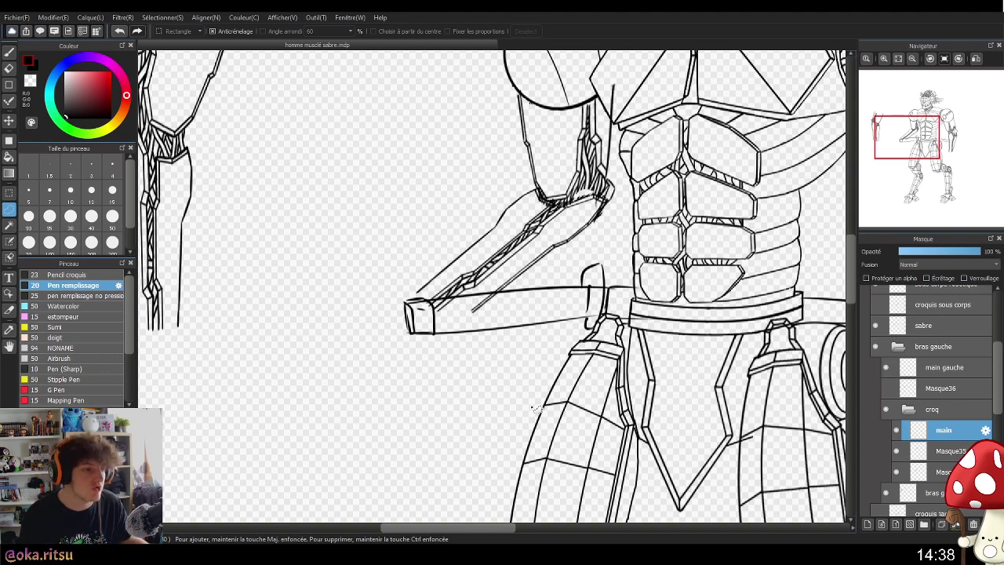
drag(635, 261, 565, 318)
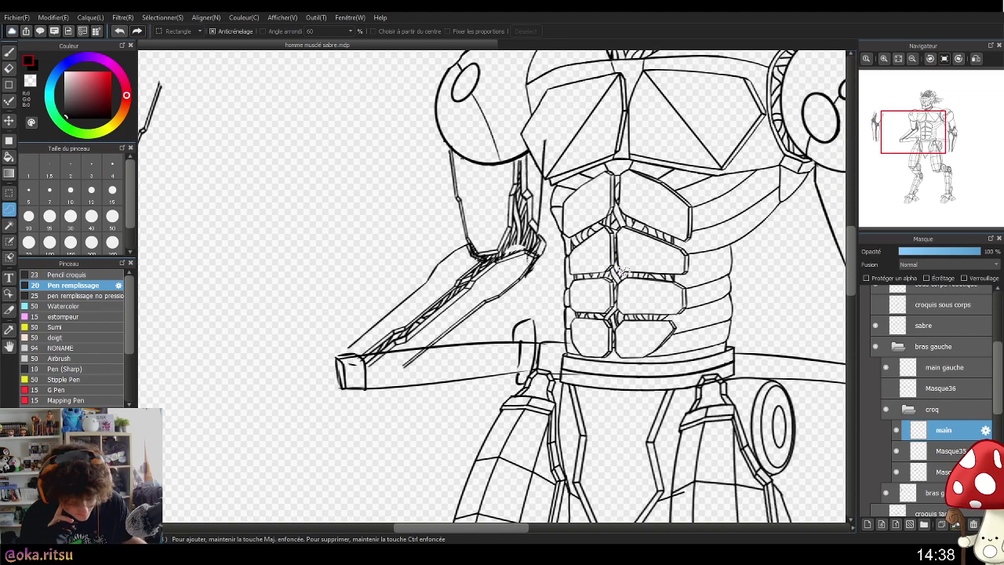
key(b)
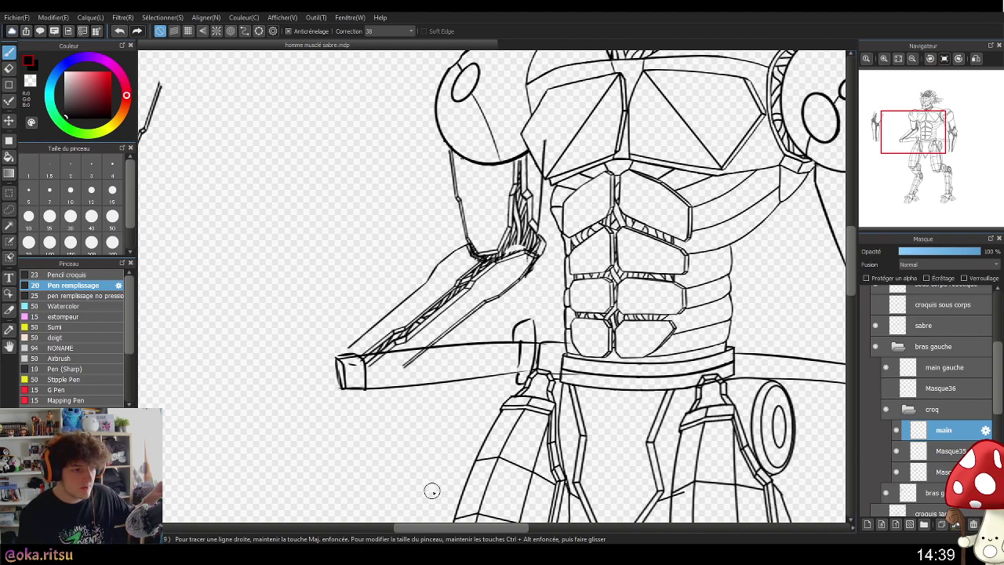
mouse_move(401, 357)
mouse_down()
mouse_move(379, 402)
mouse_move(333, 384)
mouse_move(361, 380)
mouse_up()
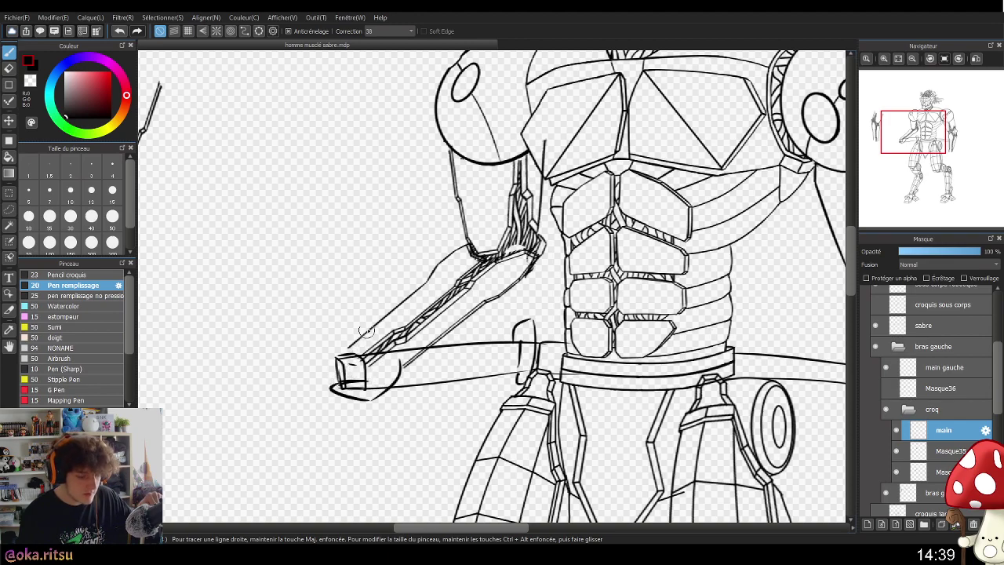
mouse_move(355, 360)
mouse_down()
mouse_move(361, 352)
mouse_move(350, 343)
mouse_move(349, 384)
mouse_move(350, 338)
mouse_move(332, 351)
mouse_move(336, 380)
mouse_up()
mouse_move(342, 342)
mouse_down()
mouse_move(325, 366)
mouse_move(341, 389)
mouse_up()
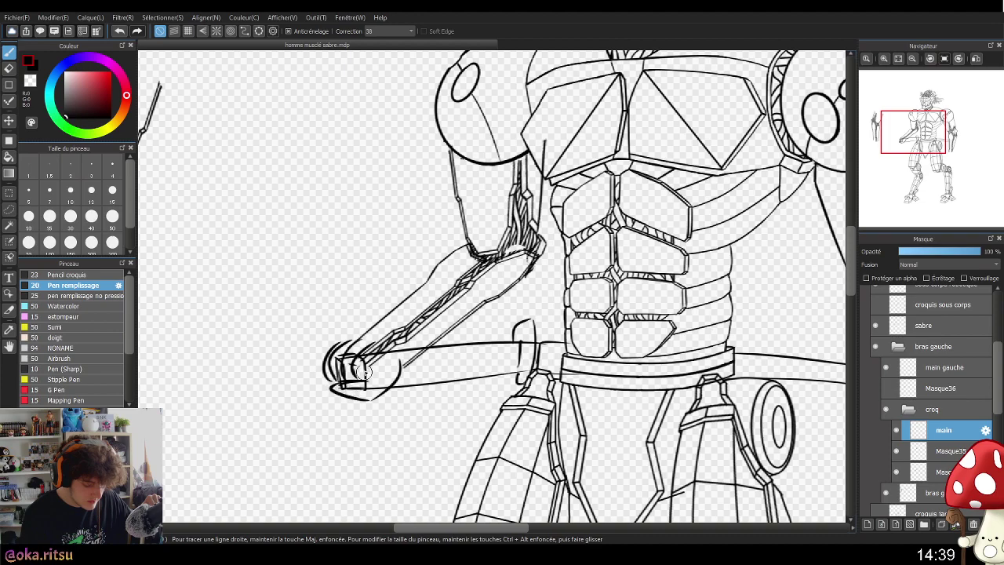
drag(331, 343, 331, 388)
mouse_move(325, 351)
mouse_down()
mouse_move(355, 330)
mouse_move(382, 335)
mouse_move(359, 332)
mouse_move(400, 309)
mouse_move(338, 348)
mouse_move(364, 327)
mouse_up()
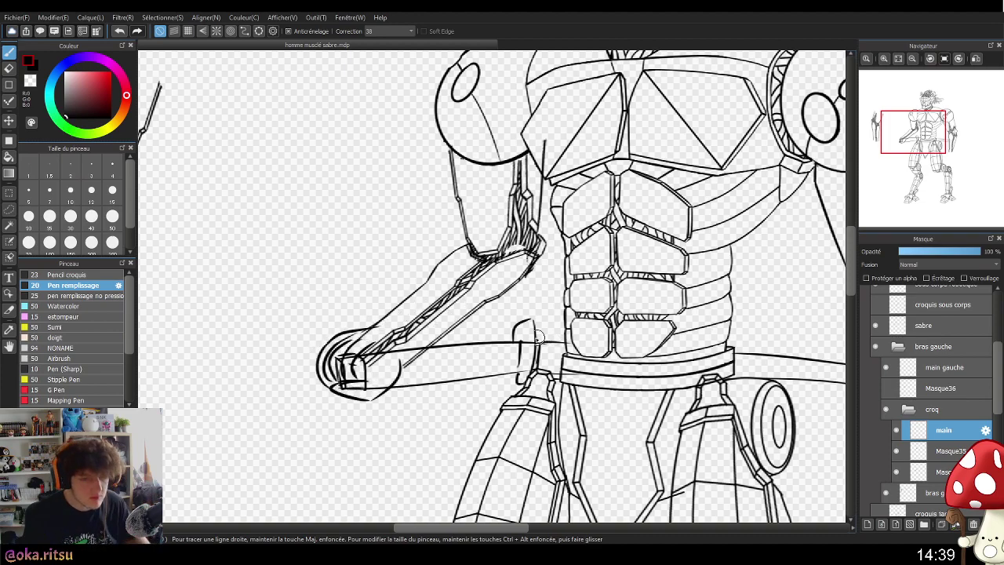
- Brush finger and thumb curves plus a small dark oval inside the hand sketch at the end of the sabre's hilt
scroll(366, 395, down, 2)
scroll(370, 395, up, 3)
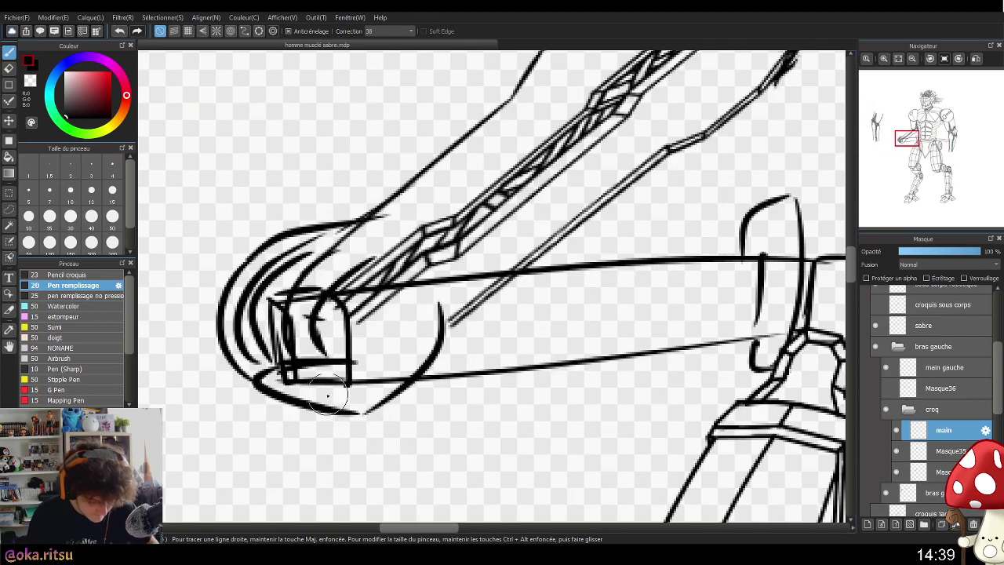
mouse_move(249, 378)
mouse_down()
mouse_move(288, 352)
mouse_move(326, 361)
mouse_up()
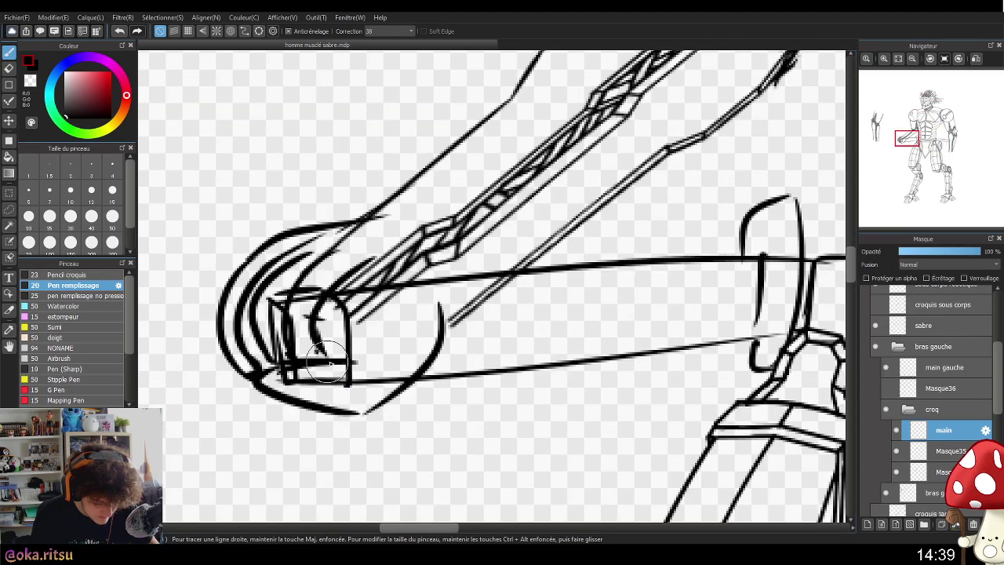
mouse_move(388, 296)
mouse_down()
mouse_move(362, 355)
mouse_move(375, 356)
mouse_up()
drag(384, 305, 371, 351)
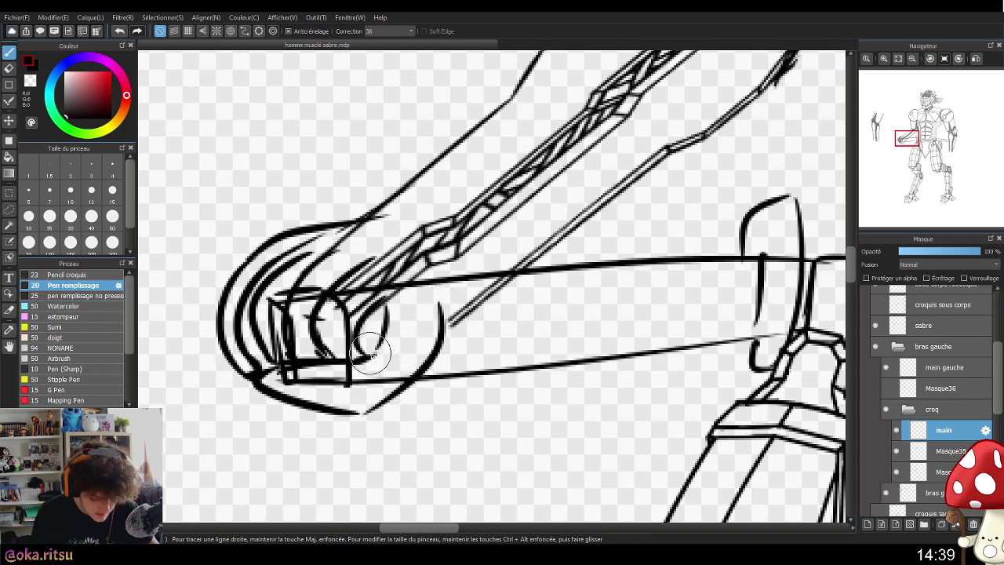
mouse_move(378, 311)
mouse_down()
mouse_move(369, 350)
mouse_move(374, 342)
mouse_up()
- Collapse the croq folder, set its opacity to 40 %, and delete the Masque36 layer
scroll(417, 312, down, 3)
scroll(426, 316, down, 3)
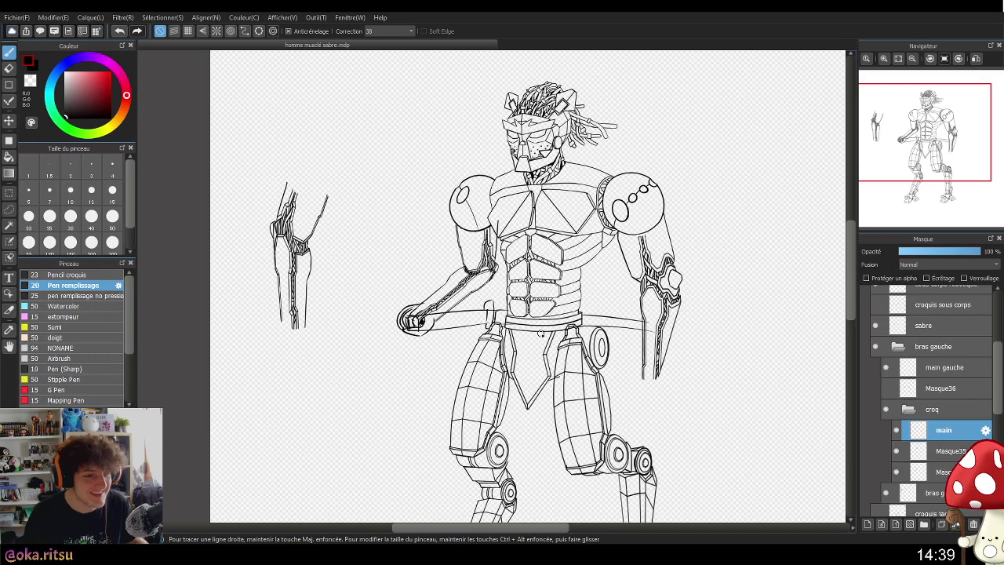
drag(706, 298, 675, 286)
scroll(470, 192, up, 2)
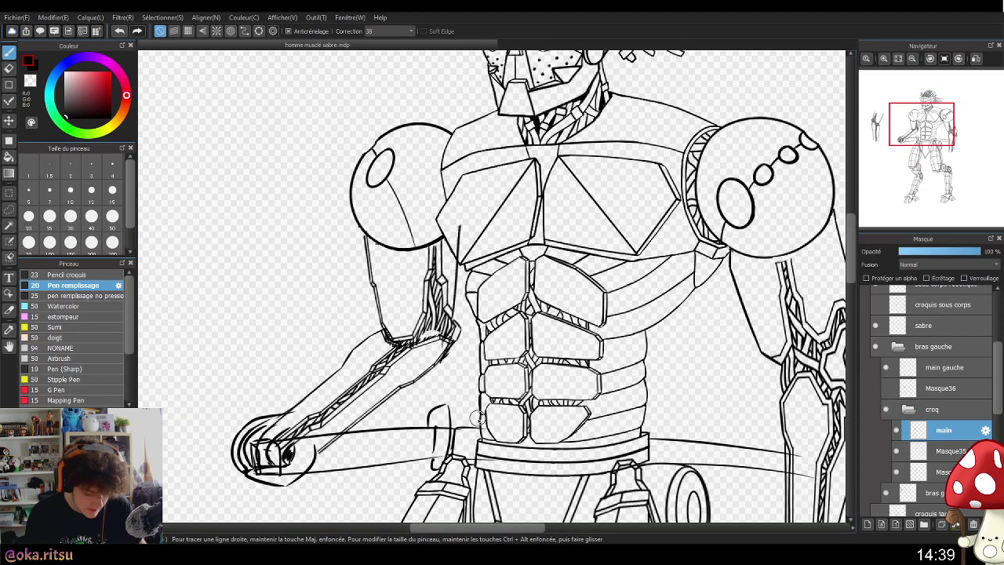
scroll(474, 419, down, 4)
scroll(475, 419, up, 3)
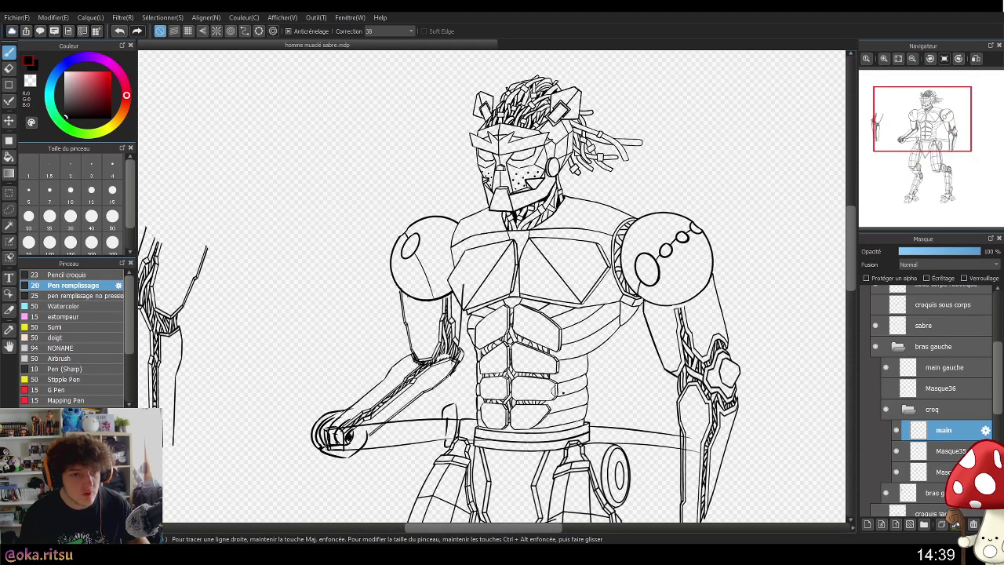
drag(760, 467, 701, 377)
click(910, 411)
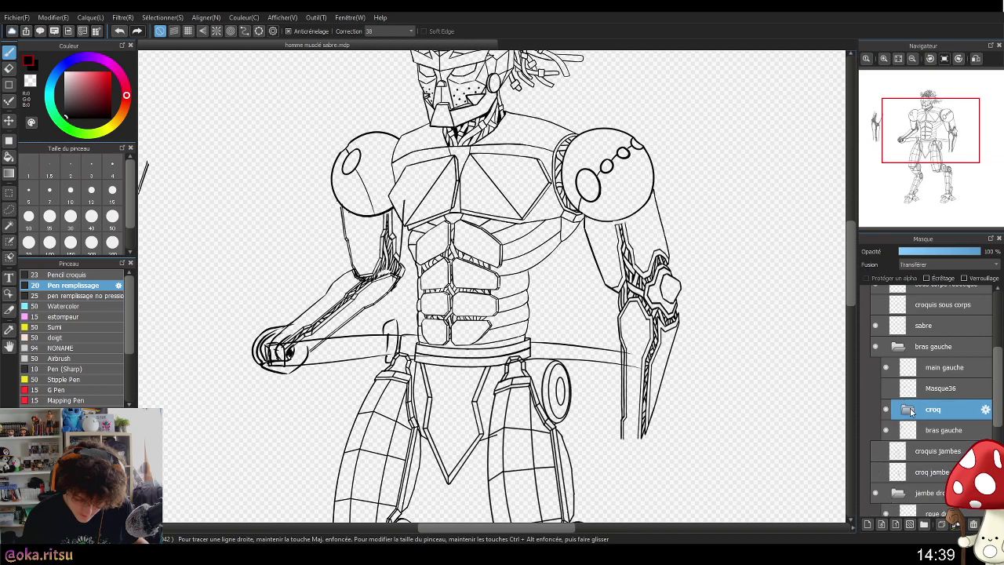
click(933, 250)
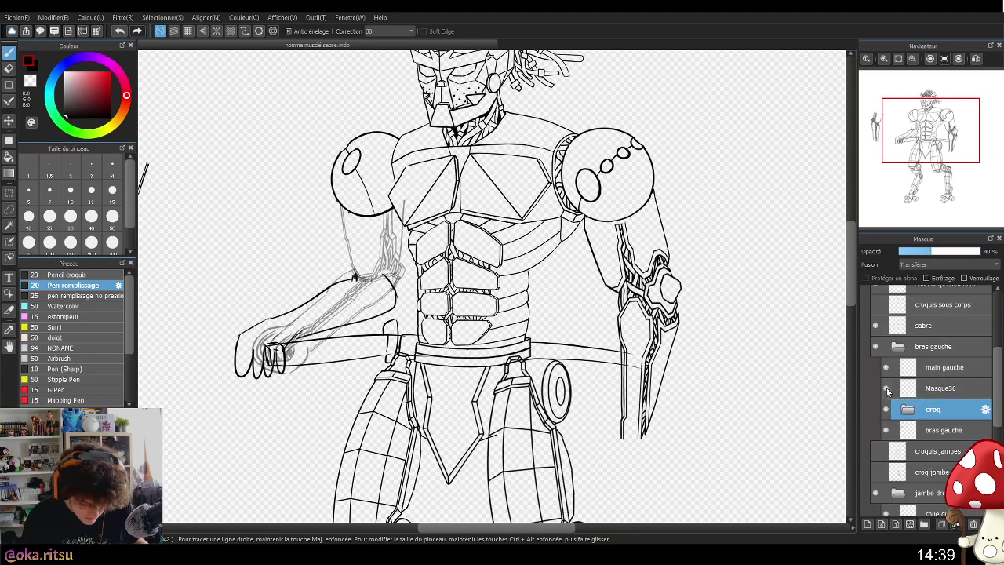
click(939, 390)
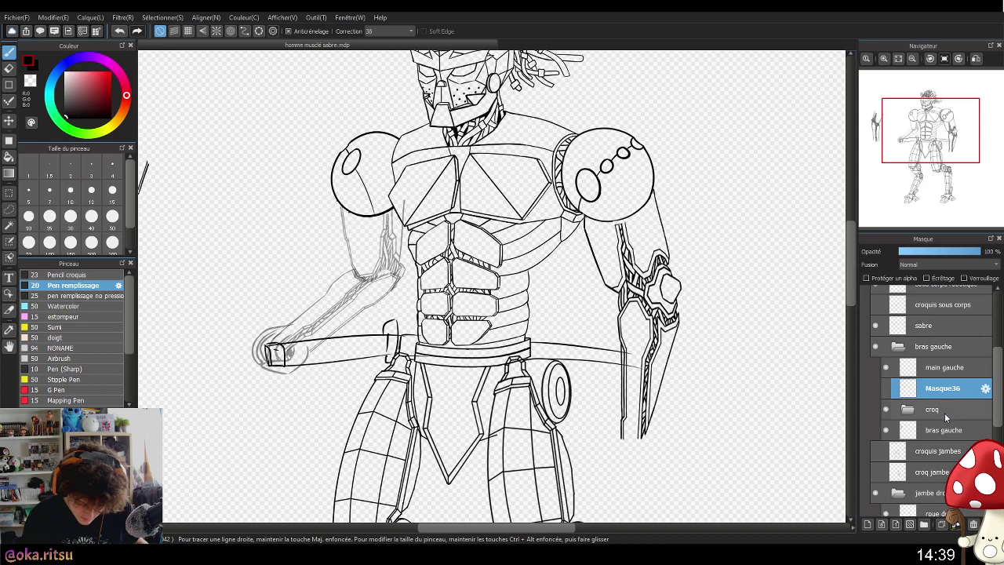
click(973, 523)
- Toggle the bras gauche layer's visibility off and on repeatedly to examine what it contains
click(885, 409)
click(885, 409)
mouse_move(634, 417)
mouse_down()
mouse_move(790, 401)
mouse_move(750, 408)
mouse_up()
click(885, 409)
click(885, 408)
click(885, 408)
click(885, 409)
click(885, 408)
click(886, 409)
click(885, 408)
click(885, 409)
click(885, 408)
click(886, 408)
click(886, 409)
click(885, 409)
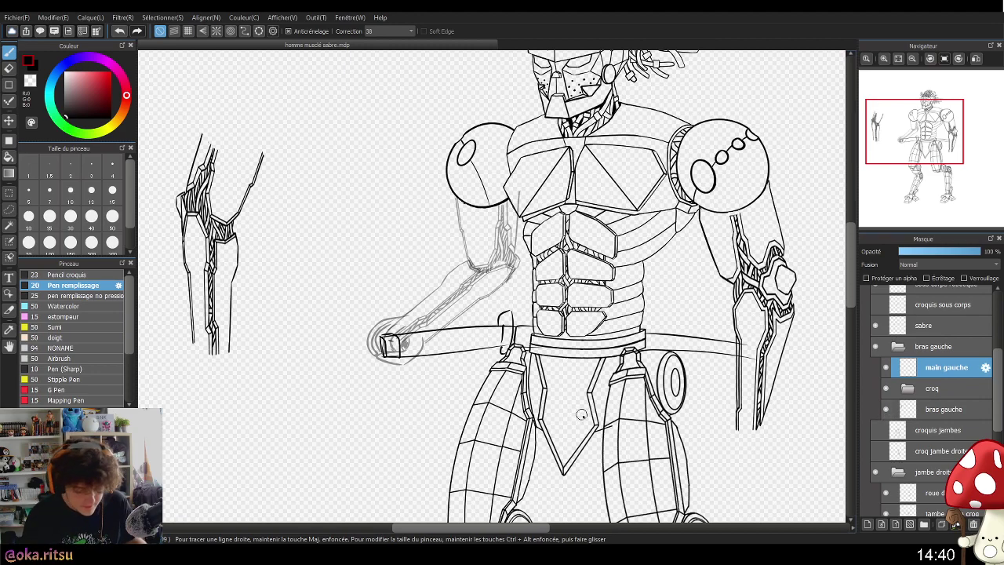
drag(605, 435, 563, 443)
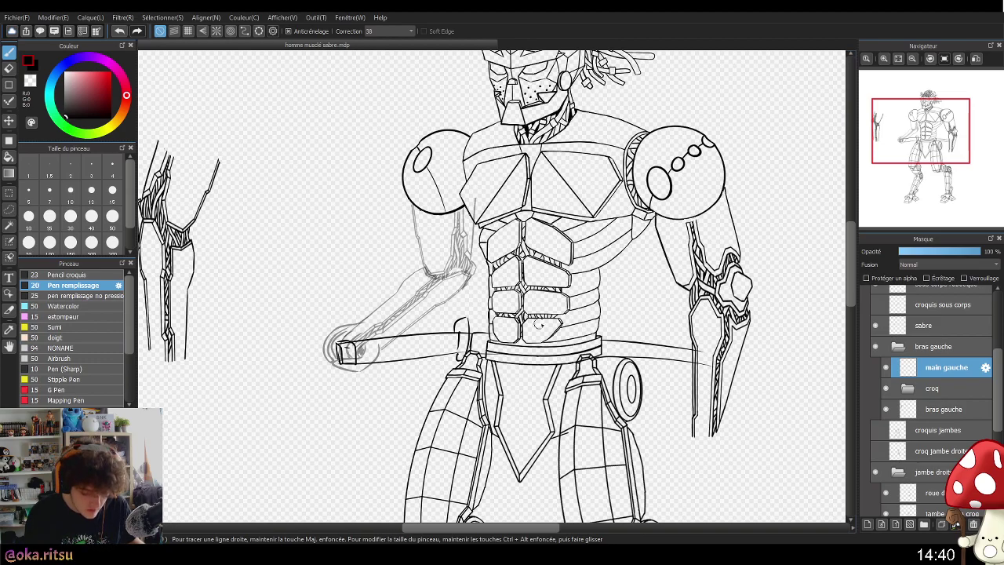
scroll(572, 329, up, 2)
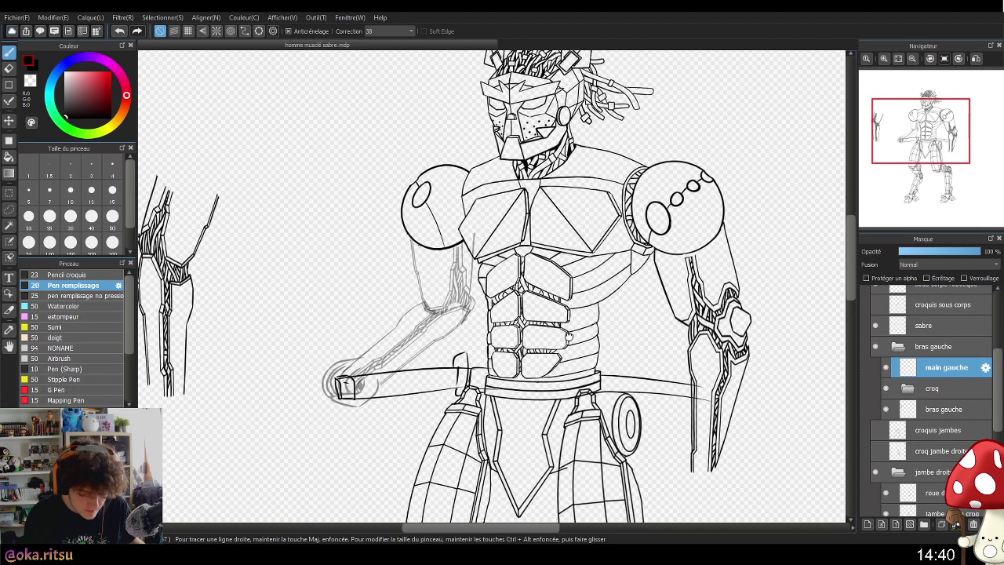
drag(544, 379, 557, 374)
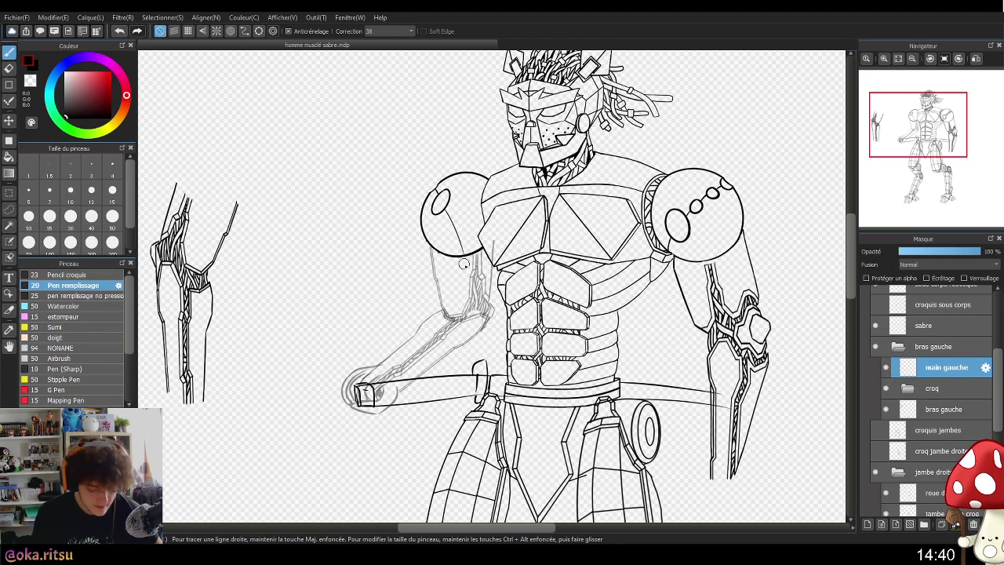
scroll(580, 290, down, 3)
drag(622, 326, 634, 314)
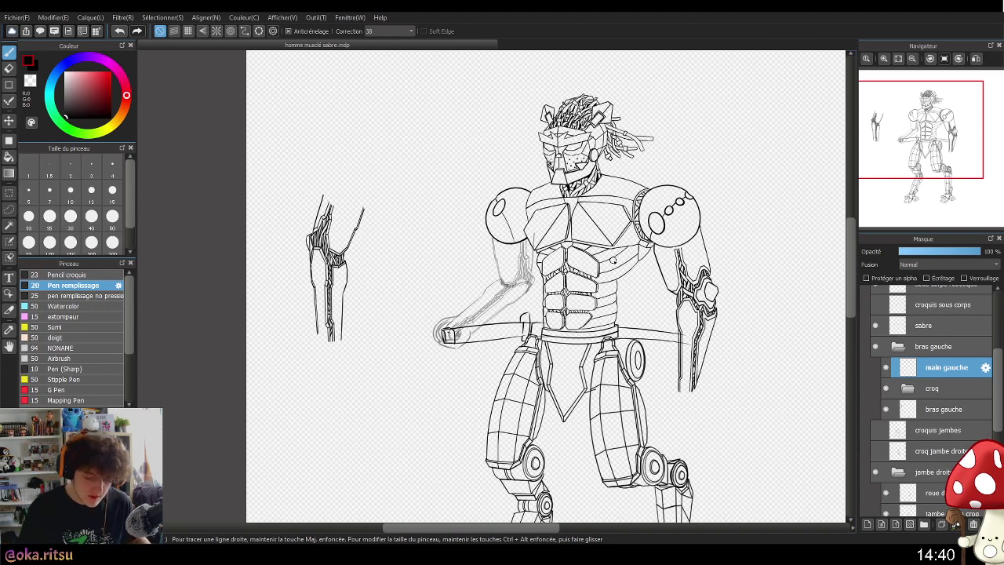
scroll(605, 317, down, 2)
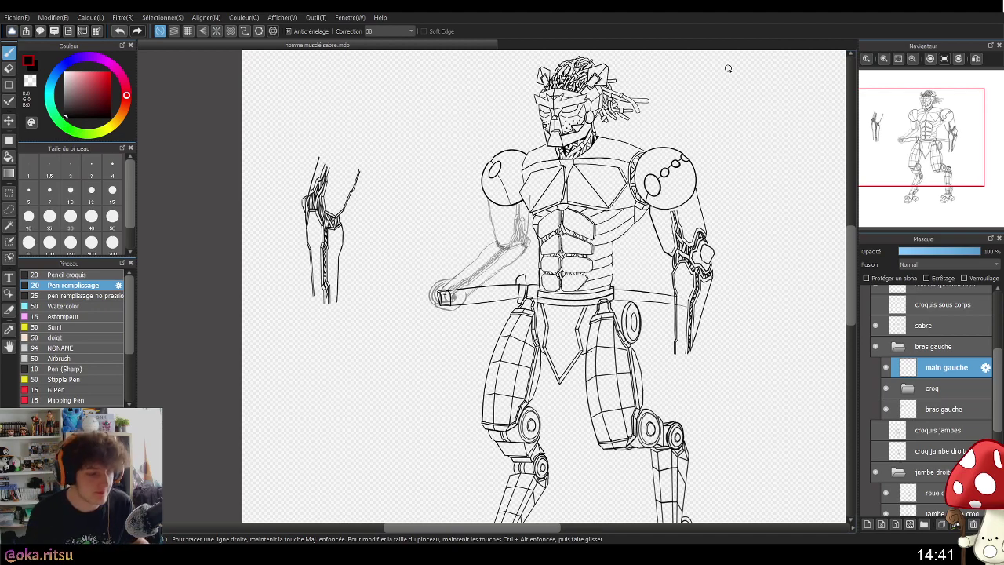
drag(600, 266, 616, 234)
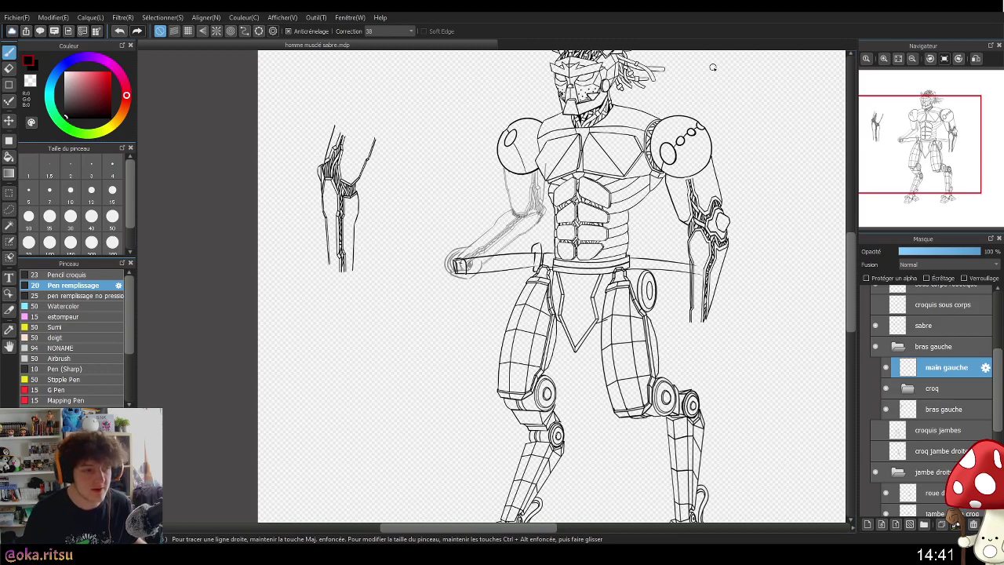
mouse_move(668, 208)
mouse_down()
mouse_move(677, 162)
mouse_move(668, 219)
mouse_up()
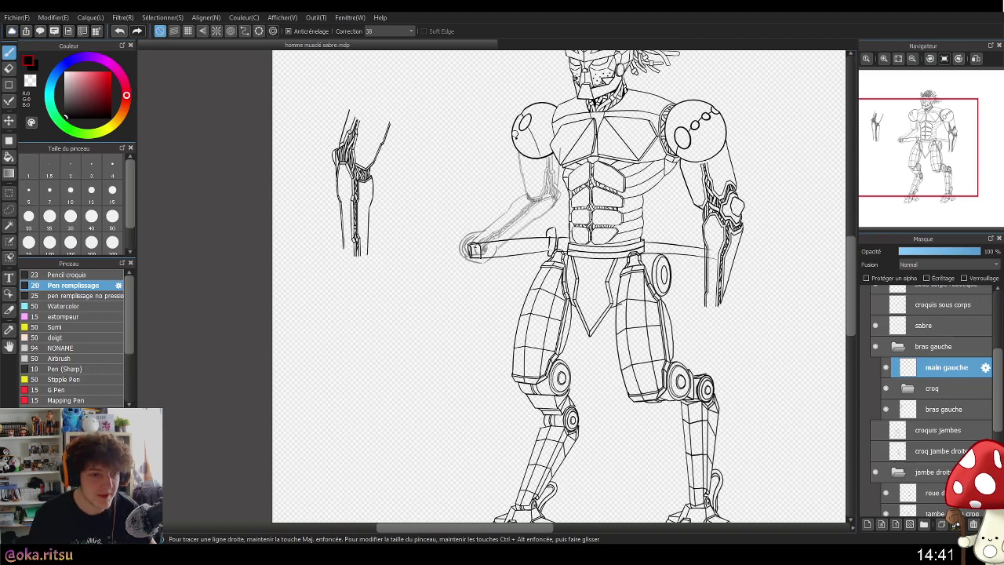
- Add a new layer above main gauche in the bras gauche folder and name it "bras pop"
scroll(518, 197, up, 3)
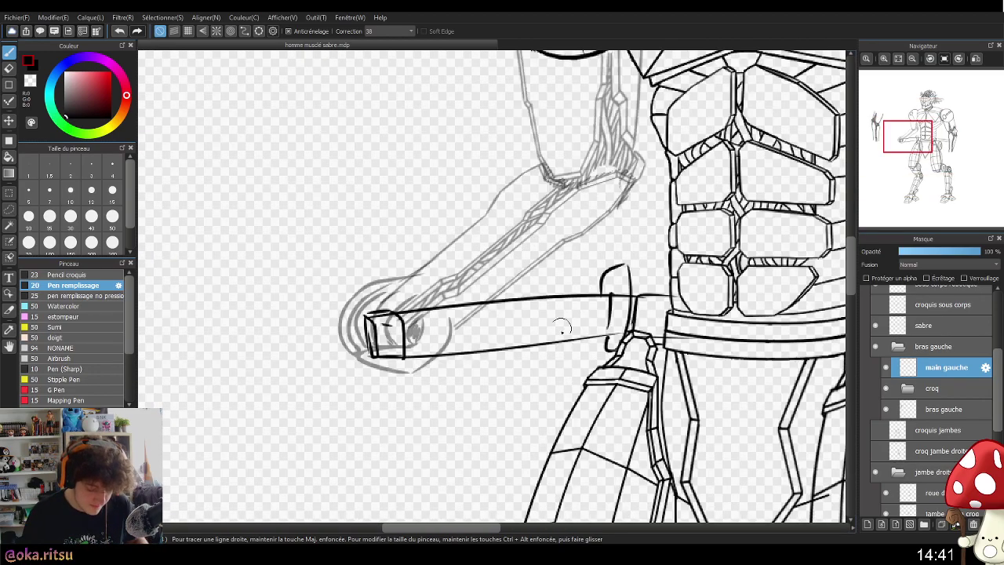
drag(682, 183, 609, 291)
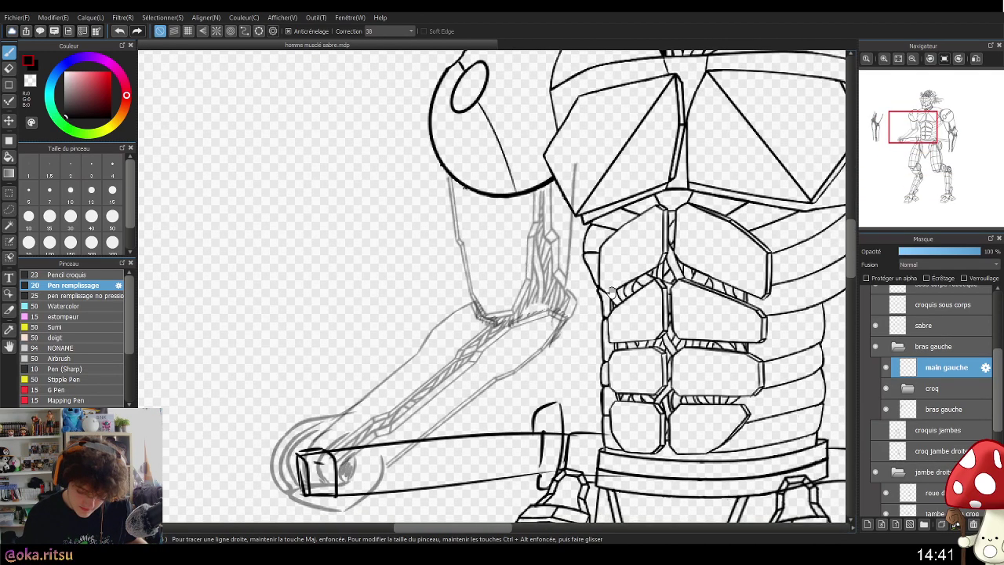
click(929, 405)
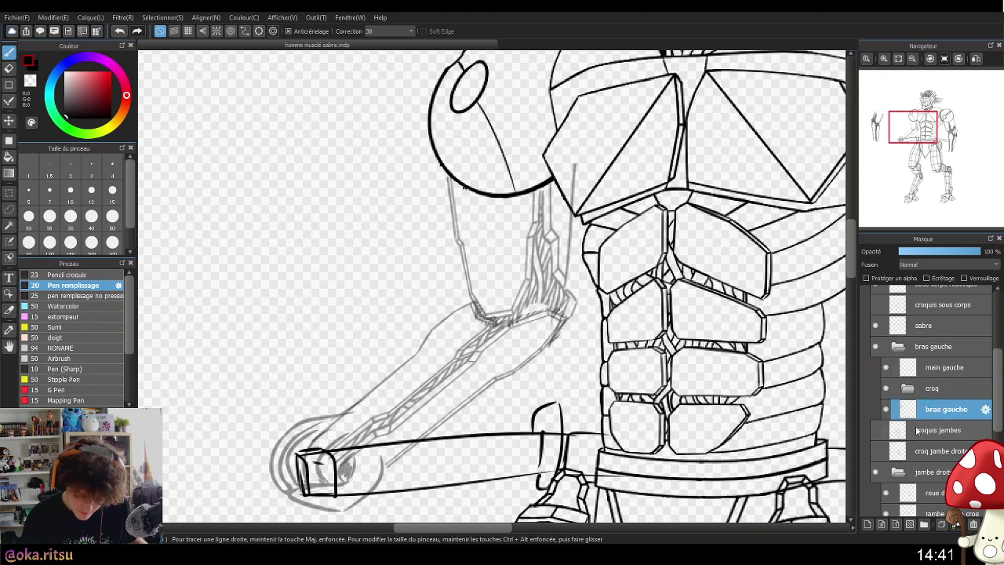
click(925, 366)
click(868, 524)
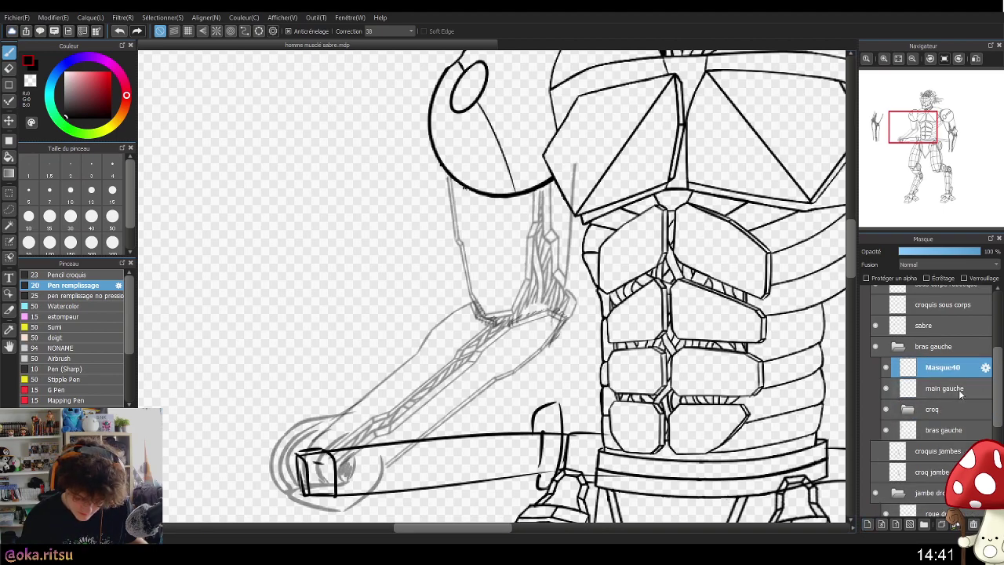
click(985, 367)
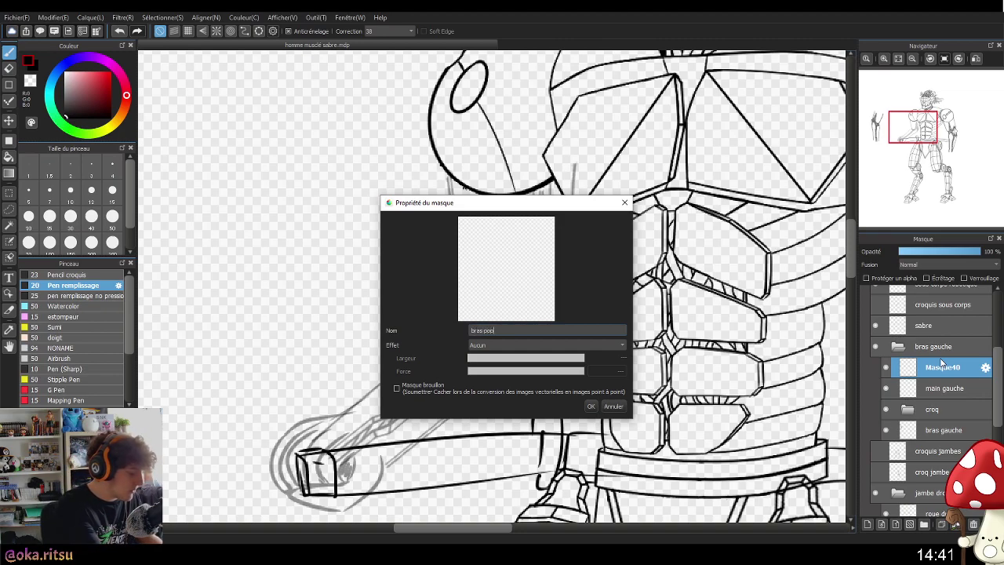
click(590, 406)
- Ink the upper arm's outer contour over the faded sketch from the shoulder ball to the elbow, undoing poor strokes
drag(560, 399, 534, 364)
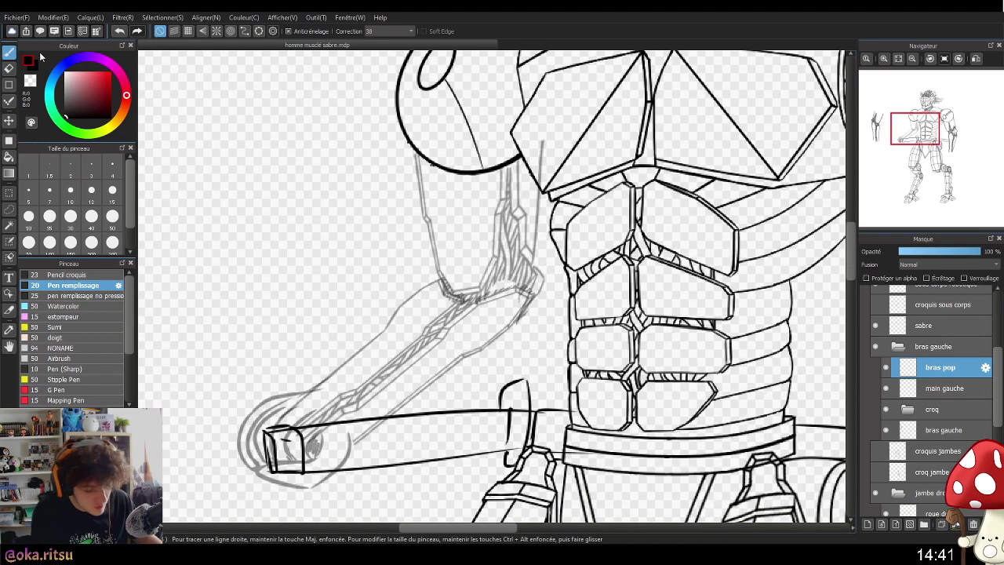
scroll(411, 166, up, 2)
drag(414, 146, 433, 260)
key(ctrl+z)
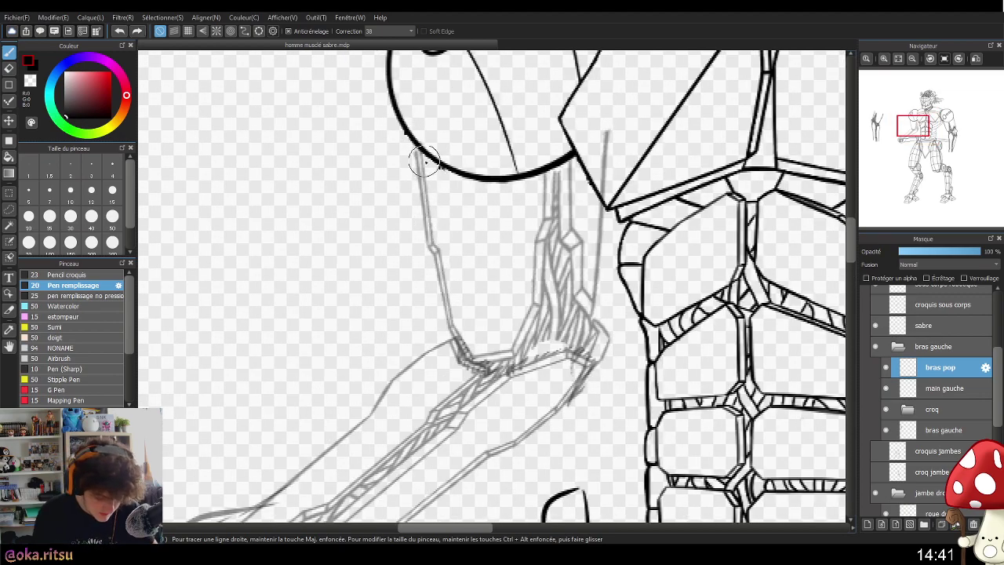
mouse_move(413, 148)
mouse_down()
mouse_move(423, 235)
mouse_move(446, 282)
mouse_up()
key(ctrl+z)
mouse_move(410, 134)
mouse_down()
mouse_move(451, 335)
mouse_move(468, 362)
mouse_move(493, 374)
mouse_move(447, 307)
mouse_move(477, 362)
mouse_move(504, 374)
mouse_up()
key(ctrl+z)
- Ink the doubled lower edge and angular inner border of the upper arm plate, undoing strokes that miss the sketch
mouse_move(461, 350)
mouse_down()
mouse_move(537, 347)
mouse_move(509, 345)
mouse_move(555, 279)
mouse_move(533, 308)
mouse_move(542, 232)
mouse_move(534, 241)
mouse_move(552, 203)
mouse_move(542, 223)
mouse_move(544, 168)
mouse_move(563, 192)
mouse_move(555, 164)
mouse_move(541, 253)
mouse_move(538, 241)
mouse_move(555, 217)
mouse_move(542, 325)
mouse_move(537, 303)
mouse_move(554, 314)
mouse_move(543, 312)
mouse_move(512, 358)
mouse_up()
key(ctrl+z)
mouse_move(544, 307)
mouse_down()
mouse_move(510, 365)
mouse_move(543, 311)
mouse_move(514, 356)
mouse_up()
key(ctrl+z)
key(ctrl+z)
mouse_move(540, 312)
mouse_down()
mouse_move(514, 357)
mouse_move(523, 353)
mouse_move(476, 361)
mouse_up()
key(ctrl+z)
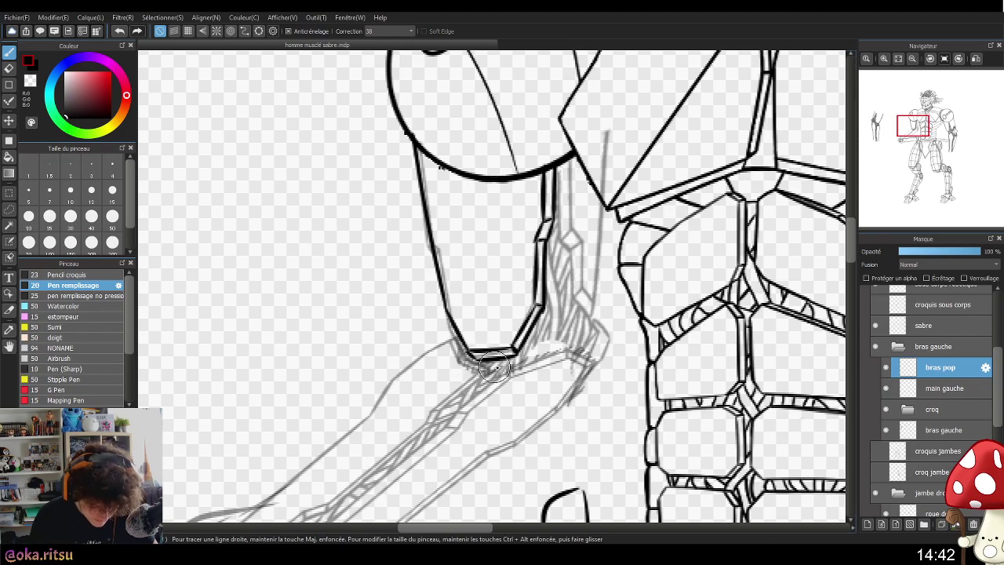
- Ink the narrow jointed band and the contour line along the torso-facing side of the upper arm
drag(628, 365, 594, 315)
mouse_move(525, 113)
mouse_down()
mouse_move(528, 202)
mouse_move(525, 190)
mouse_move(542, 206)
mouse_move(538, 224)
mouse_move(535, 190)
mouse_move(539, 245)
mouse_move(564, 267)
mouse_move(553, 243)
mouse_move(540, 243)
mouse_move(551, 228)
mouse_move(548, 188)
mouse_move(529, 187)
mouse_move(539, 167)
mouse_move(537, 108)
mouse_up()
mouse_move(558, 247)
mouse_down()
mouse_move(559, 268)
mouse_move(569, 153)
mouse_up()
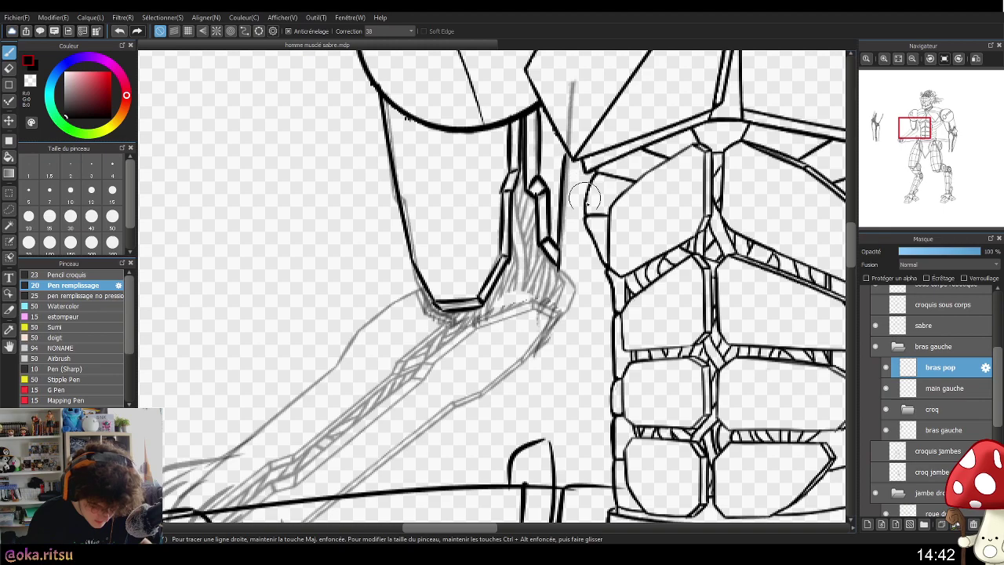
scroll(581, 248, down, 2)
- Ink a small diamond-shaped plate at the elbow's torso-facing corner, below the narrow jointed band
drag(587, 269, 599, 256)
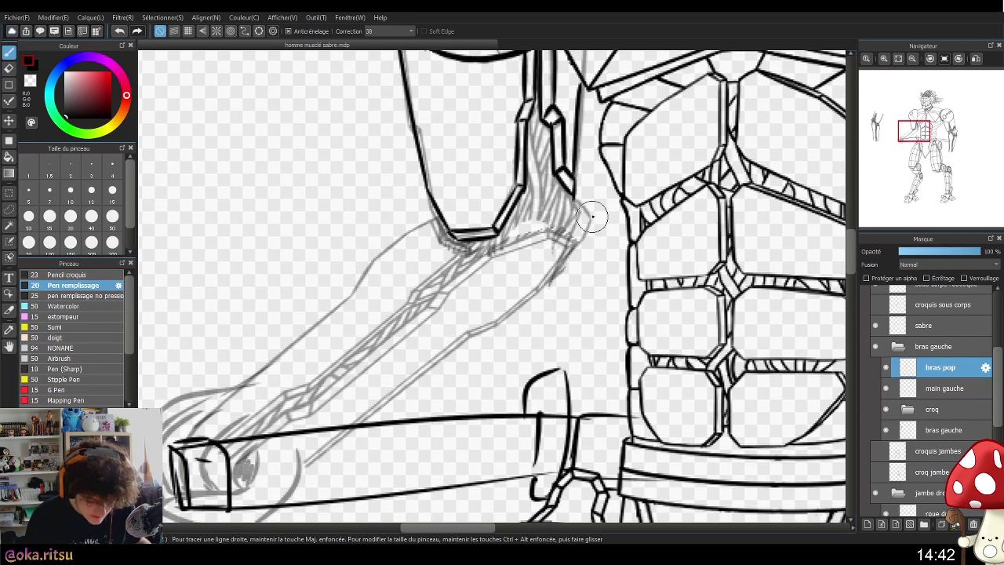
mouse_move(574, 197)
mouse_down()
mouse_move(573, 231)
mouse_move(577, 199)
mouse_move(590, 217)
mouse_move(570, 241)
mouse_up()
drag(620, 289, 669, 286)
mouse_move(629, 207)
mouse_down()
mouse_move(614, 229)
mouse_move(633, 222)
mouse_move(679, 260)
mouse_up()
mouse_move(636, 295)
mouse_down()
mouse_move(658, 253)
mouse_move(647, 309)
mouse_up()
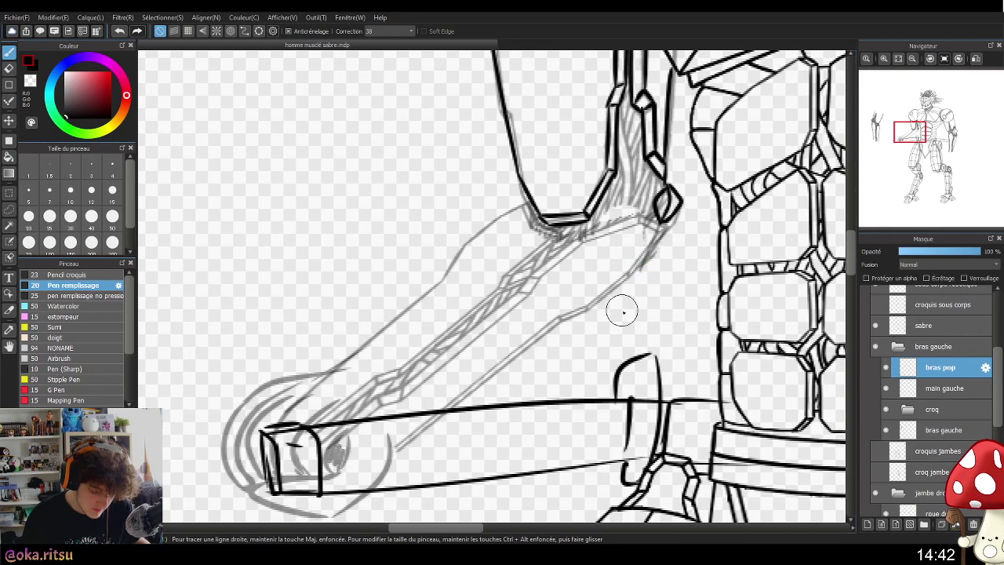
mouse_move(633, 345)
mouse_down()
mouse_move(632, 334)
mouse_move(631, 352)
mouse_up()
- Examine the detached arm drawing and the opposite arm's elbow as references for the new elbow
scroll(664, 381, down, 2)
drag(692, 398, 721, 336)
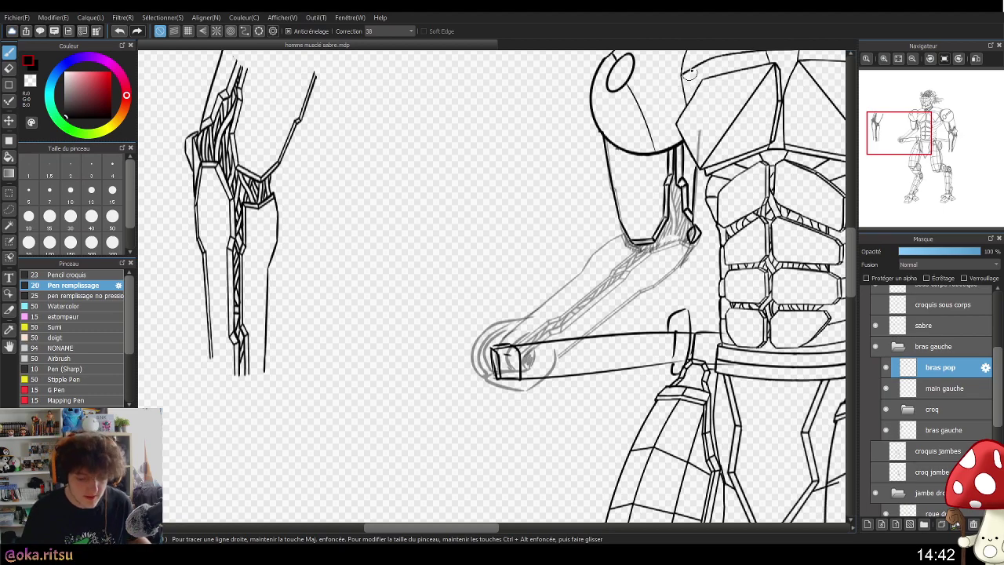
drag(756, 306, 351, 209)
drag(665, 283, 734, 279)
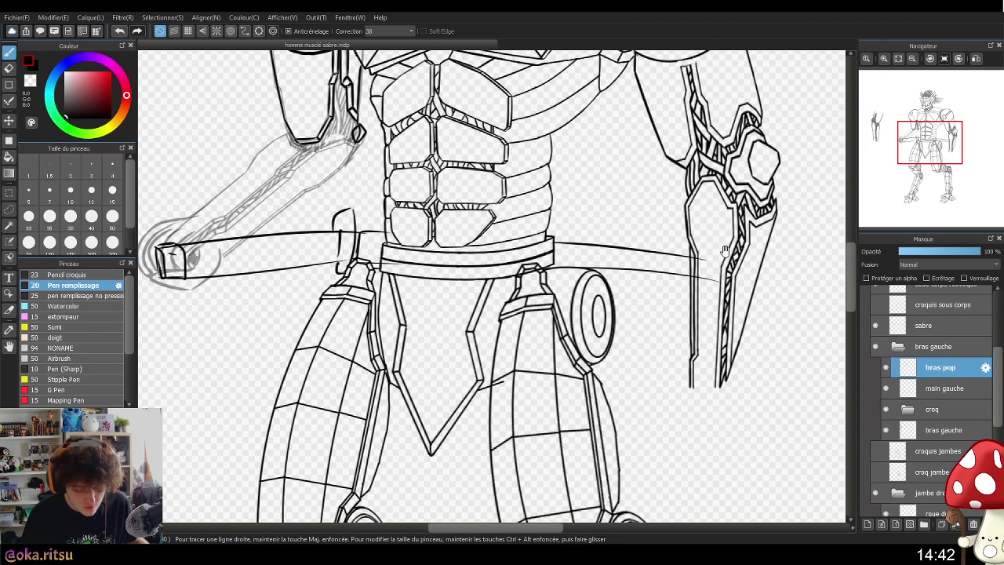
mouse_move(618, 261)
mouse_down()
mouse_move(839, 287)
mouse_move(674, 293)
mouse_move(718, 311)
mouse_up()
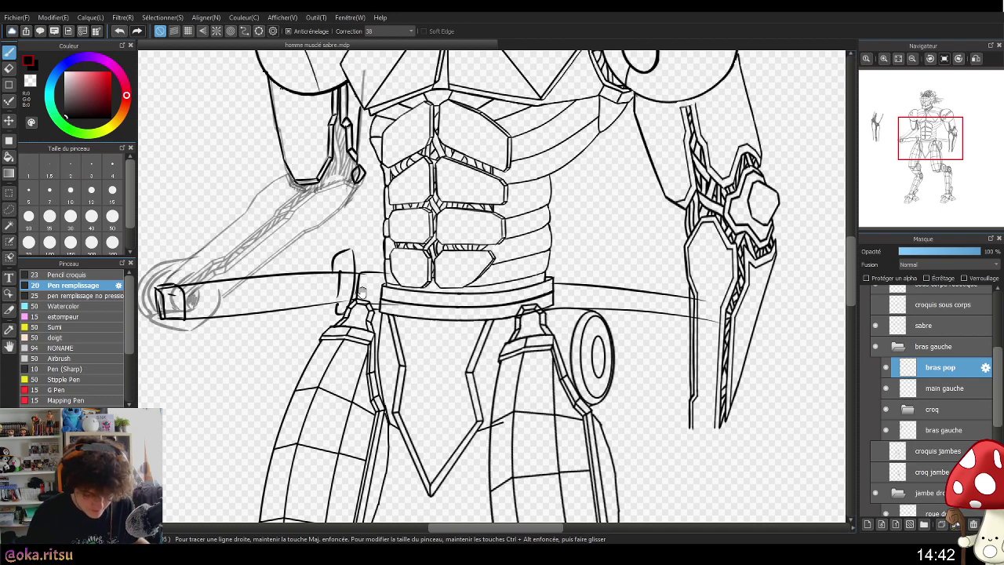
drag(359, 292, 527, 334)
scroll(529, 243, up, 2)
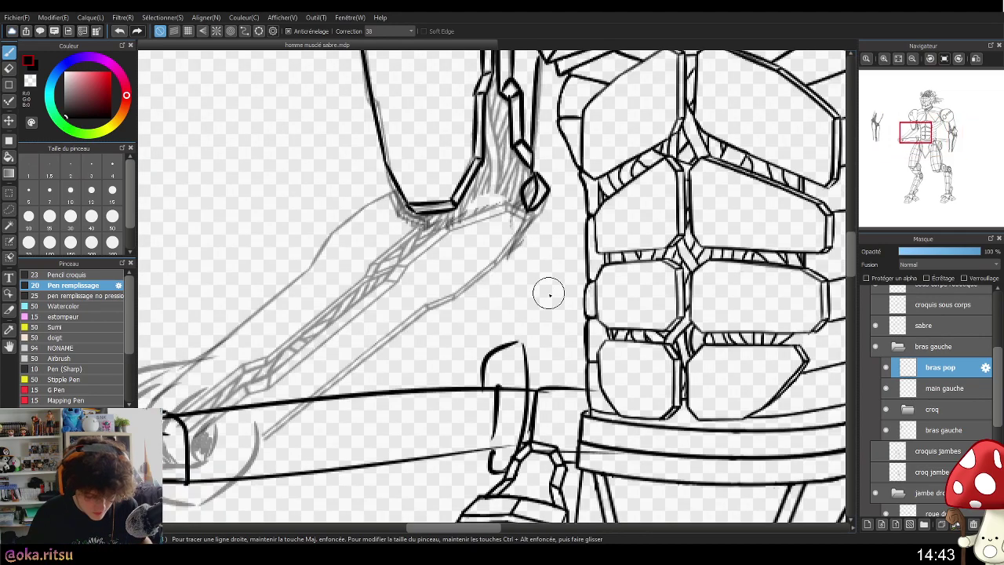
- Try a thick flattened ellipse across the elbow beneath the upper arm plate, and undo it
drag(526, 241, 551, 257)
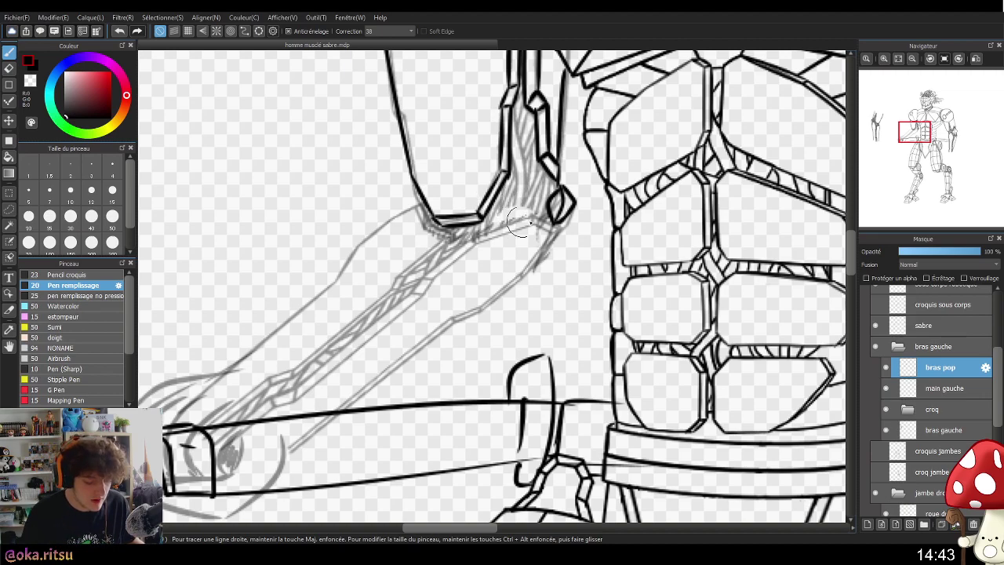
mouse_move(541, 216)
mouse_down()
mouse_move(427, 226)
mouse_move(549, 224)
mouse_move(423, 233)
mouse_up()
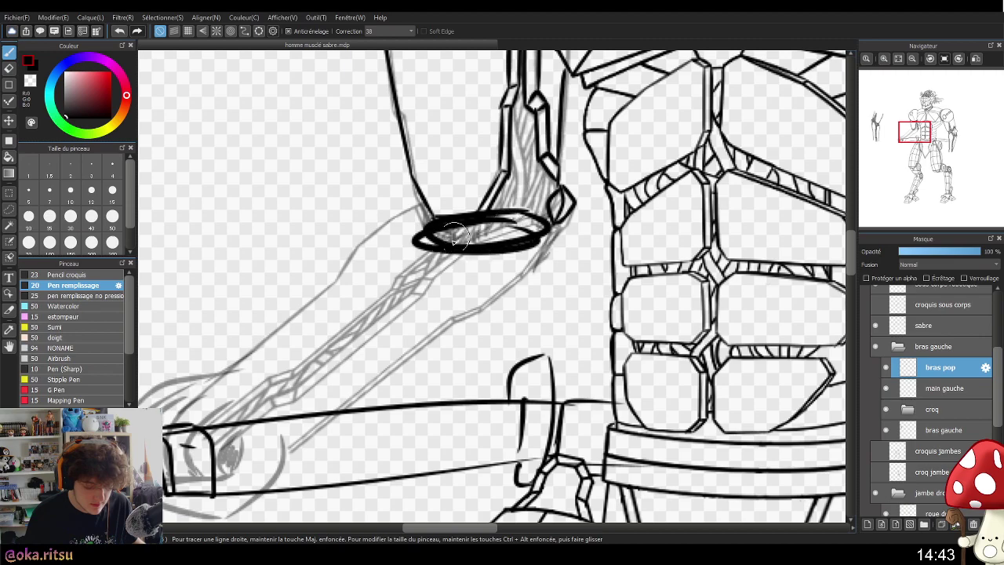
key(ctrl+z)
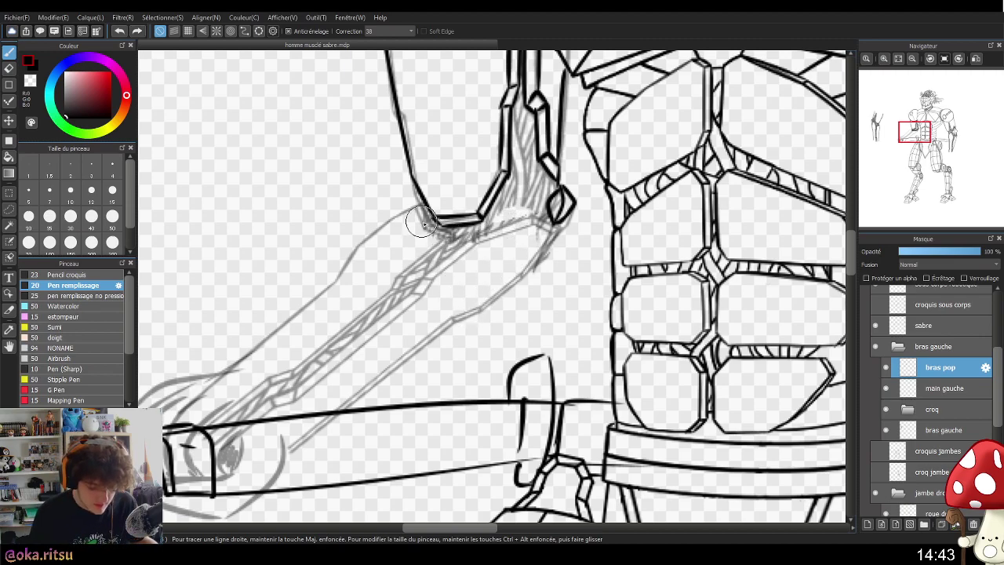
- Ink a thick flattened band with rounded ends across the elbow beneath the upper arm plate
mouse_move(427, 220)
mouse_down()
mouse_move(463, 235)
mouse_move(556, 217)
mouse_move(424, 235)
mouse_move(494, 243)
mouse_move(558, 221)
mouse_up()
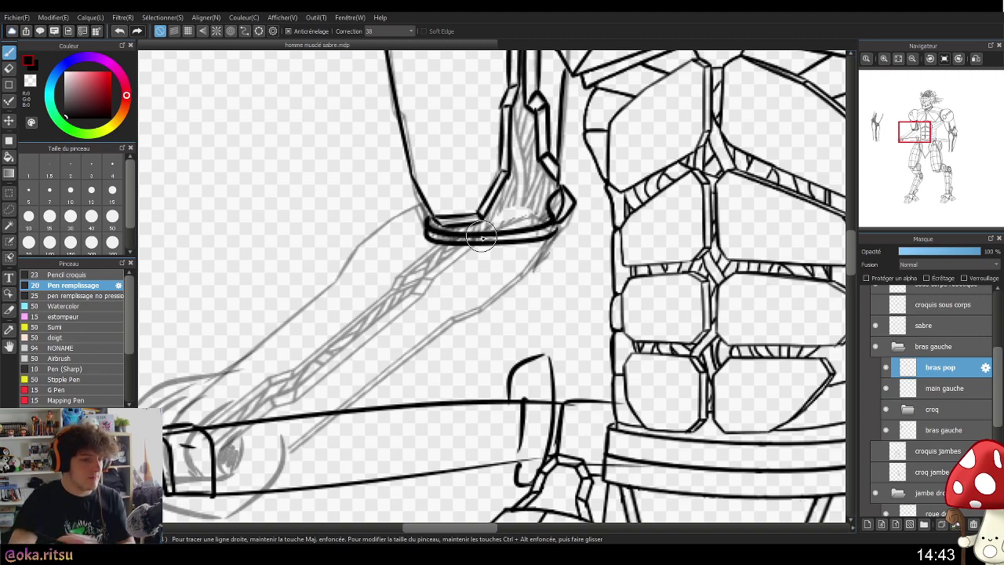
- Try flattened ellipses at two different tilts across the opposite arm's elbow, and undo them
drag(731, 329, 250, 234)
drag(650, 250, 340, 327)
drag(607, 337, 634, 303)
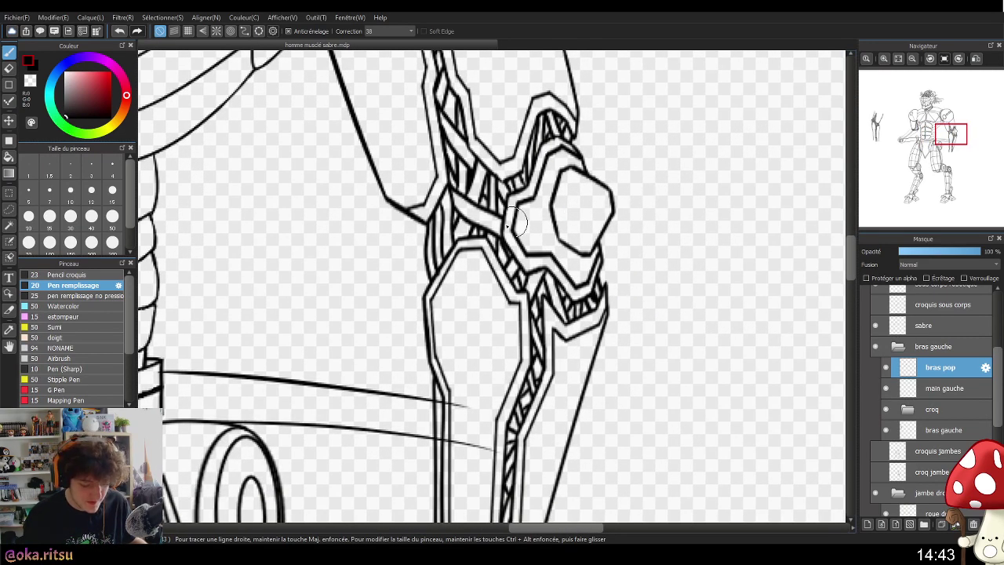
mouse_move(579, 190)
mouse_down()
mouse_move(415, 235)
mouse_move(581, 192)
mouse_move(558, 201)
mouse_move(589, 201)
mouse_move(551, 210)
mouse_up()
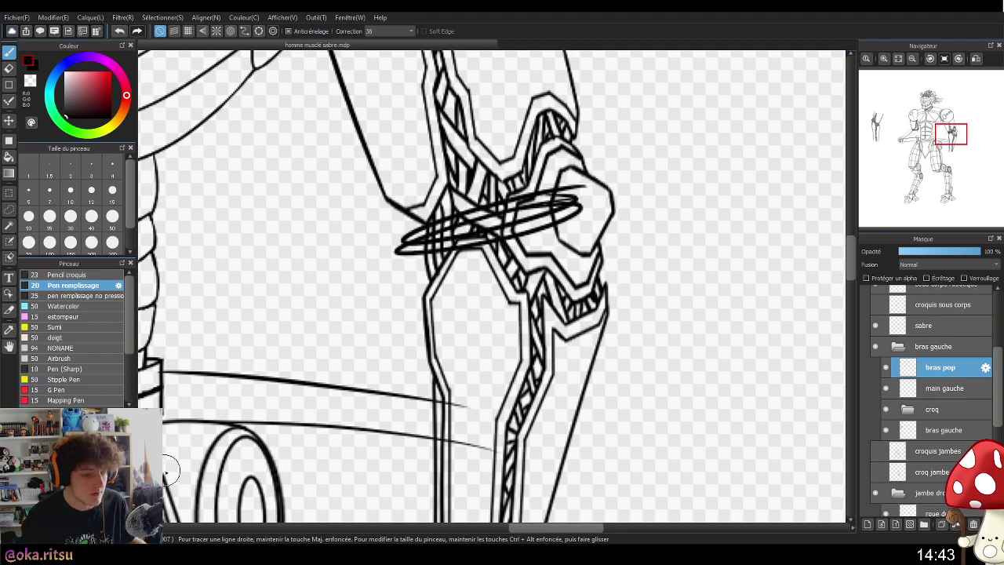
key(ctrl+z)
key(ctrl+z)
key(ctrl+z)
mouse_move(593, 117)
mouse_down()
mouse_move(381, 231)
mouse_move(506, 155)
mouse_move(566, 157)
mouse_up()
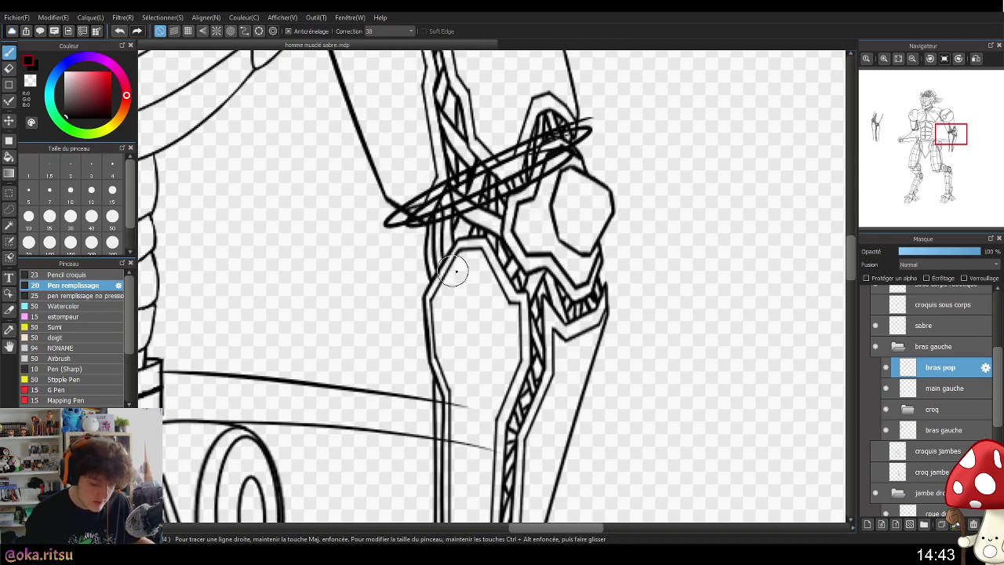
key(ctrl+z)
key(ctrl+z)
- Try a tilted straight-edged band across the opposite arm's elbow, and undo it
drag(588, 116, 379, 231)
mouse_move(601, 133)
mouse_down()
mouse_move(574, 134)
mouse_move(384, 249)
mouse_move(379, 229)
mouse_move(386, 256)
mouse_move(387, 233)
mouse_move(396, 266)
mouse_move(596, 147)
mouse_move(590, 116)
mouse_up()
scroll(616, 236, down, 3)
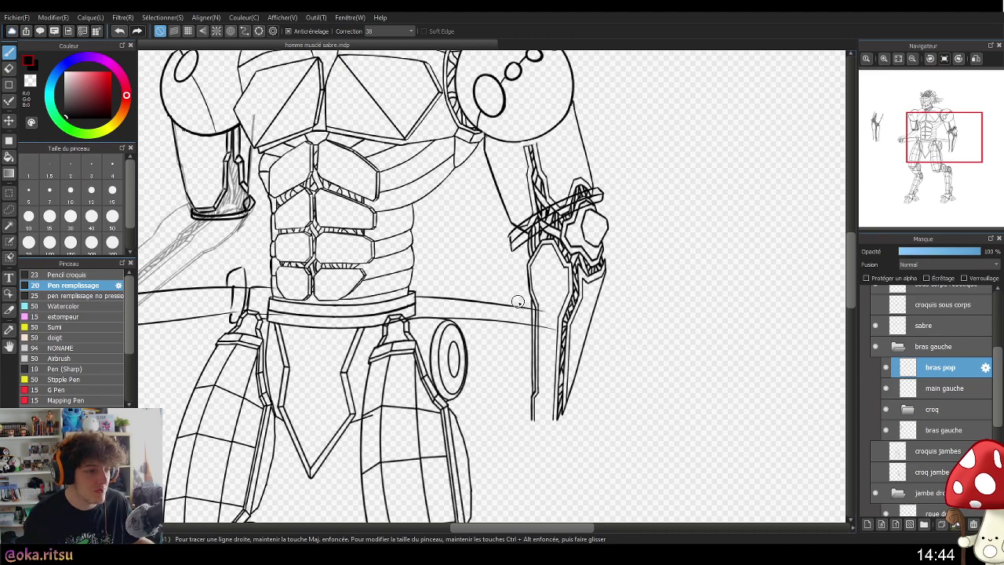
key(ctrl+z)
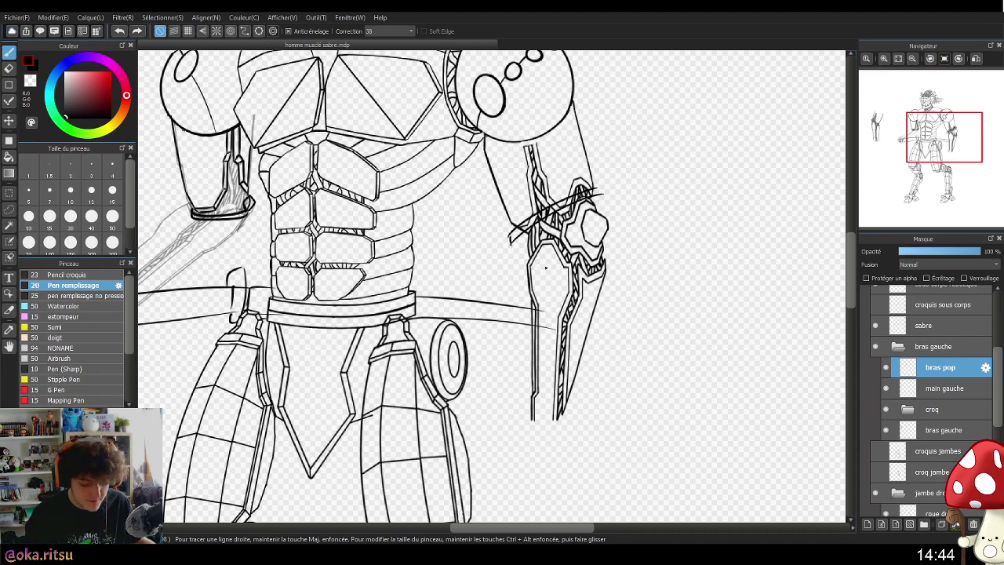
key(ctrl+z)
key(ctrl+z)
- Erase the flattened elbow band and the small diamond-shaped plate at its torso-facing corner, then return to the brush
scroll(215, 202, up, 1)
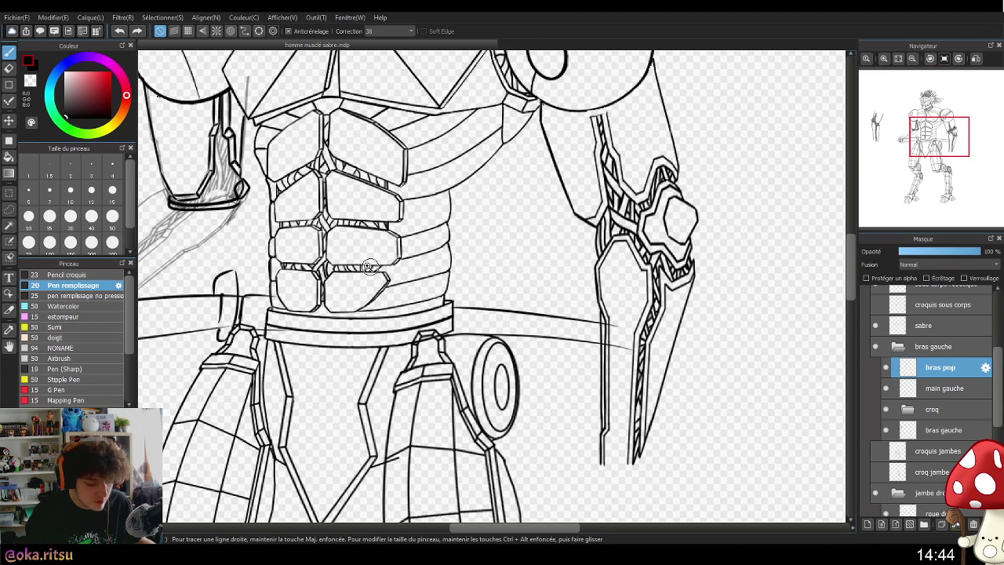
drag(213, 206, 453, 271)
scroll(455, 278, up, 5)
drag(535, 338, 534, 375)
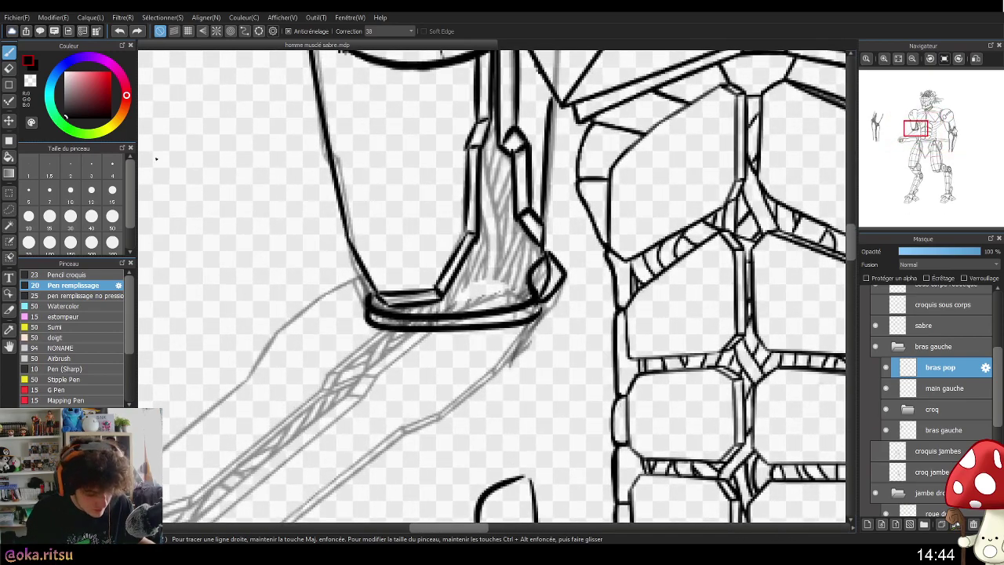
key(e)
mouse_move(548, 268)
mouse_down()
mouse_move(549, 259)
mouse_move(569, 273)
mouse_move(554, 310)
mouse_up()
mouse_move(461, 327)
mouse_down()
mouse_move(499, 332)
mouse_move(445, 323)
mouse_move(405, 333)
mouse_move(364, 303)
mouse_move(382, 319)
mouse_up()
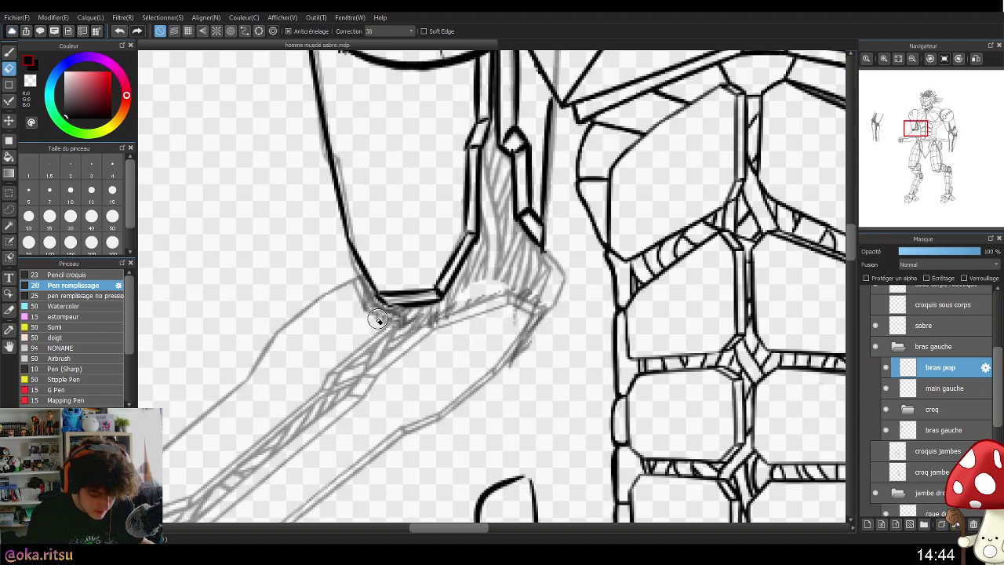
click(8, 52)
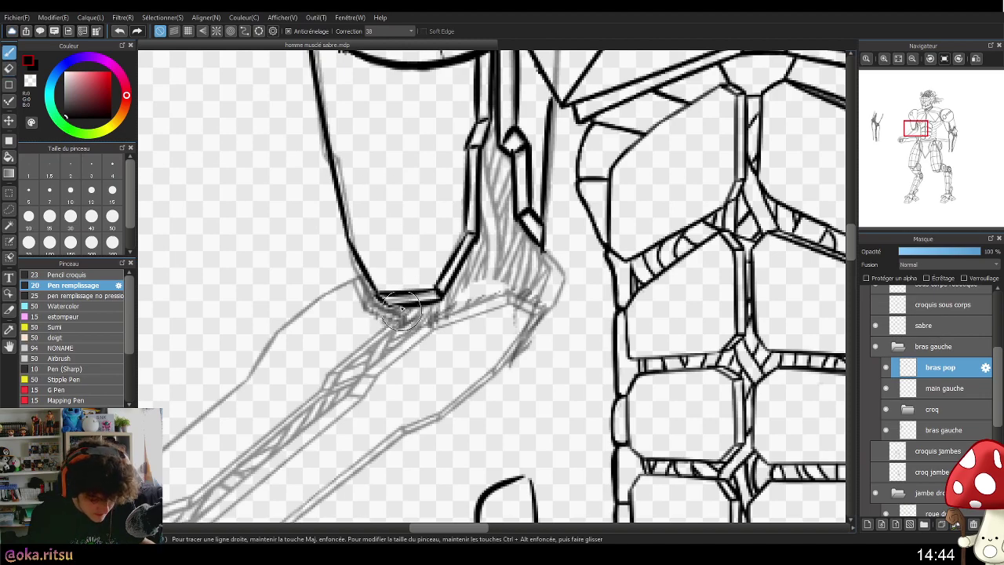
- Try a curved rim sweeping under the upper arm plate to the elbow's torso-facing corner, and undo it
drag(492, 330, 563, 303)
mouse_move(441, 266)
mouse_down()
mouse_move(467, 293)
mouse_move(504, 294)
mouse_move(465, 291)
mouse_move(596, 268)
mouse_move(467, 293)
mouse_move(547, 282)
mouse_up()
key(ctrl+z)
key(ctrl+z)
mouse_move(444, 276)
mouse_down()
mouse_move(541, 284)
mouse_move(597, 275)
mouse_move(632, 244)
mouse_up()
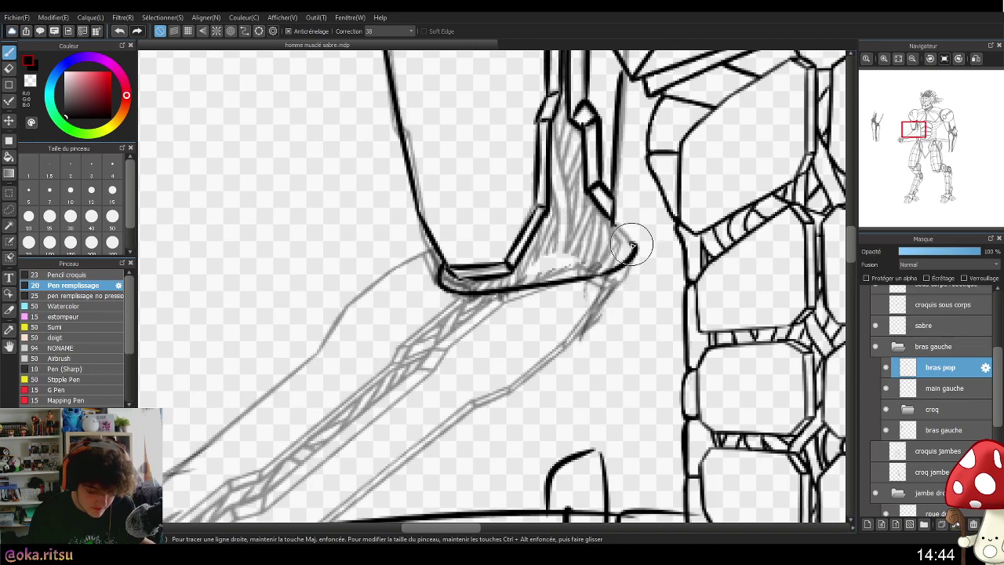
key(ctrl+space)
drag(635, 302, 595, 302)
scroll(626, 337, up, 2)
key(ctrl+z)
key(ctrl+z)
key(ctrl+z)
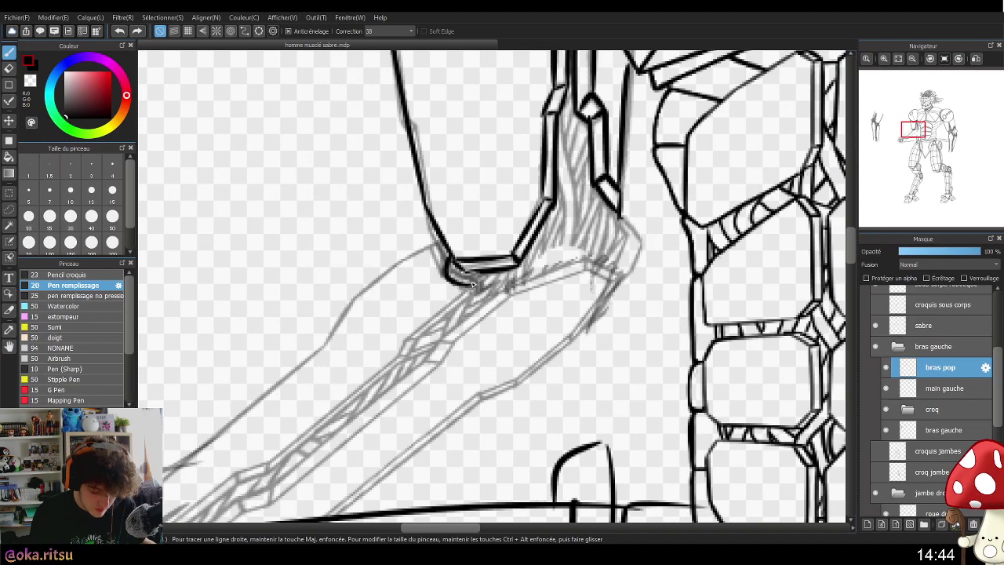
- Ink a slightly tilted, straight rectangular band across the elbow directly beneath the upper arm plate
drag(436, 276, 543, 268)
shift+click(632, 251)
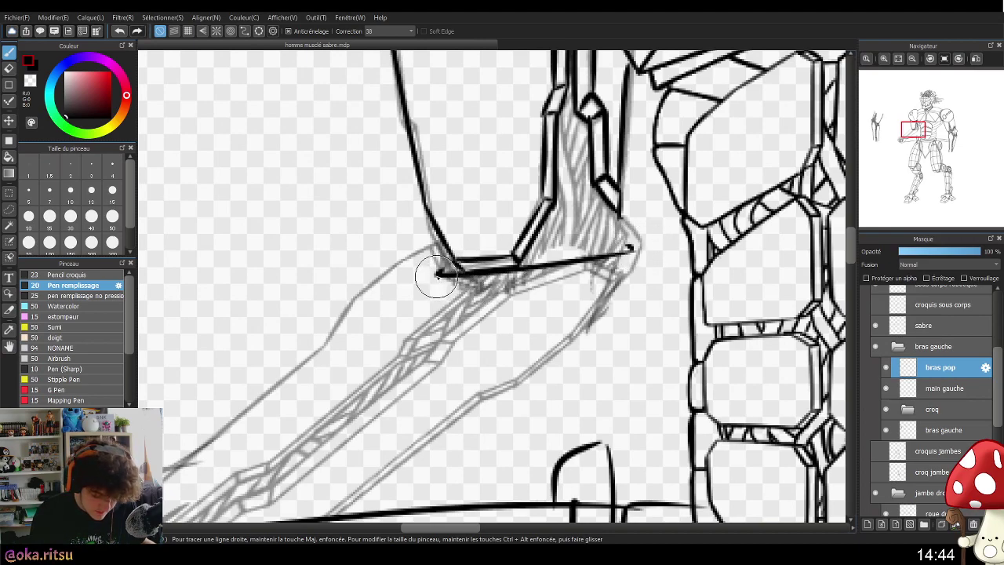
mouse_move(437, 287)
mouse_down()
mouse_move(592, 275)
mouse_move(599, 271)
mouse_move(451, 284)
mouse_move(631, 256)
mouse_up()
key(ctrl+z)
mouse_move(439, 288)
mouse_down()
mouse_move(439, 298)
mouse_move(521, 288)
mouse_up()
key(ctrl+z)
mouse_move(438, 289)
mouse_down()
mouse_move(440, 300)
mouse_move(648, 272)
mouse_up()
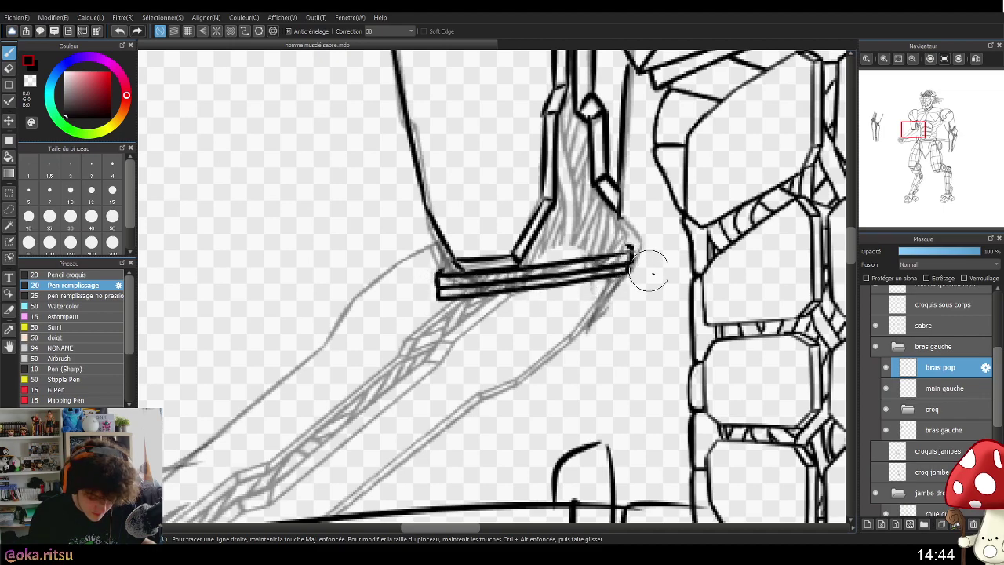
- Add a second line above the elbow band, from the plate's lower corner to the band's torso-facing end
drag(656, 340, 641, 358)
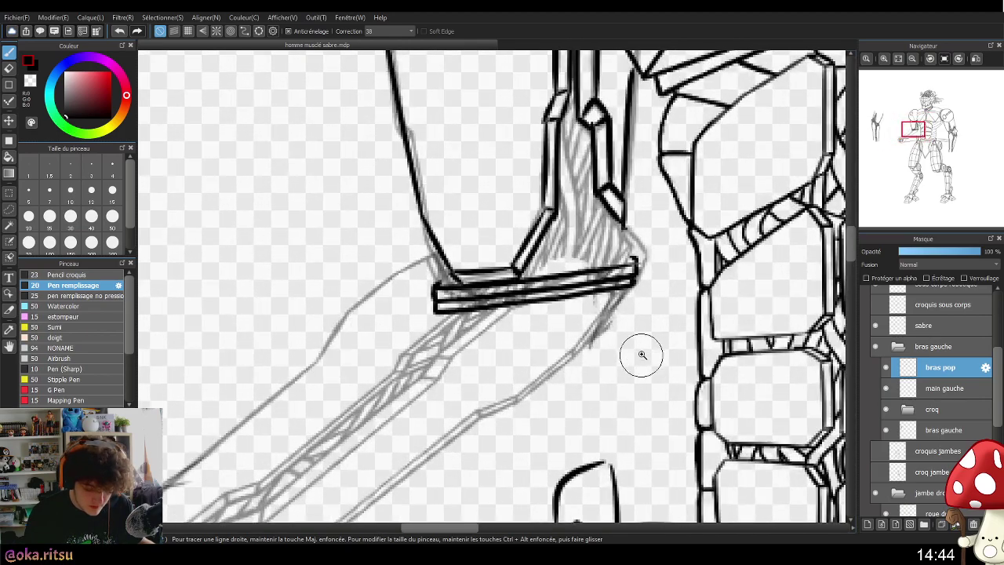
scroll(642, 357, down, 3)
scroll(637, 345, up, 3)
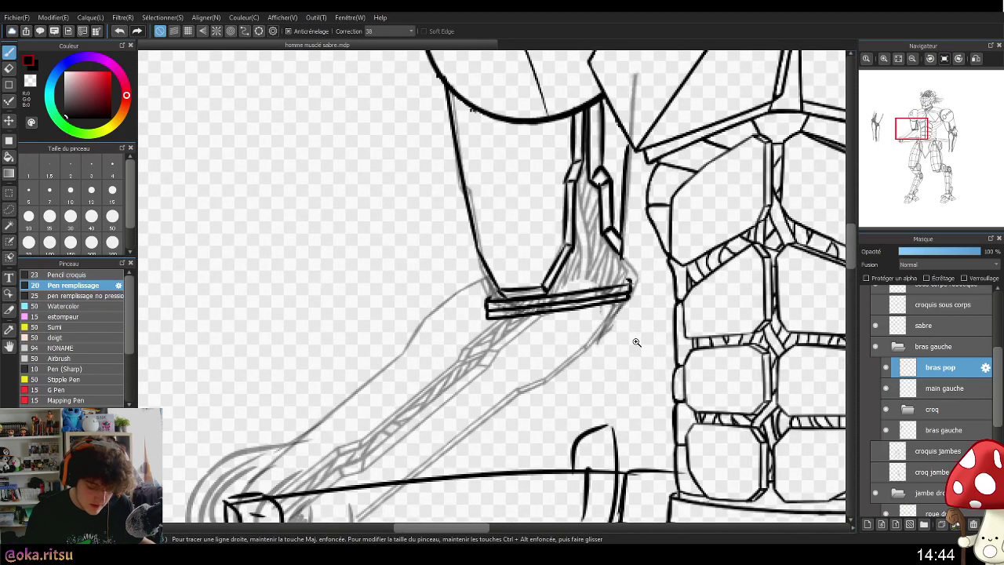
scroll(634, 344, up, 2)
mouse_move(632, 352)
mouse_down()
mouse_move(514, 379)
mouse_move(582, 399)
mouse_up()
scroll(530, 360, up, 1)
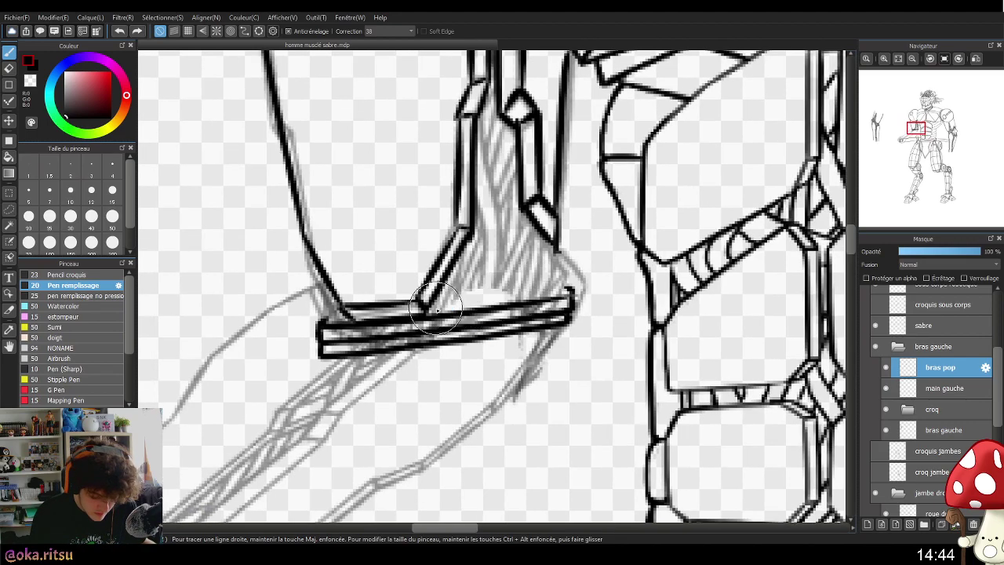
drag(428, 306, 539, 298)
key(ctrl+z)
drag(428, 306, 569, 289)
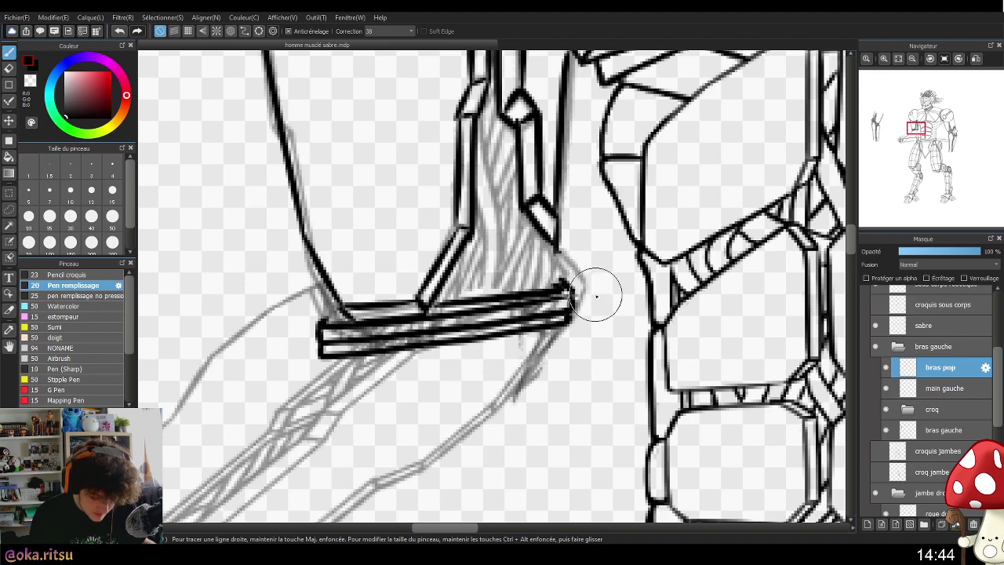
- Fill the gap between the upper arm's two jointed bands with overlapping diagonal cables running down to the elbow band
mouse_move(550, 239)
mouse_down()
mouse_move(541, 287)
mouse_move(523, 292)
mouse_up()
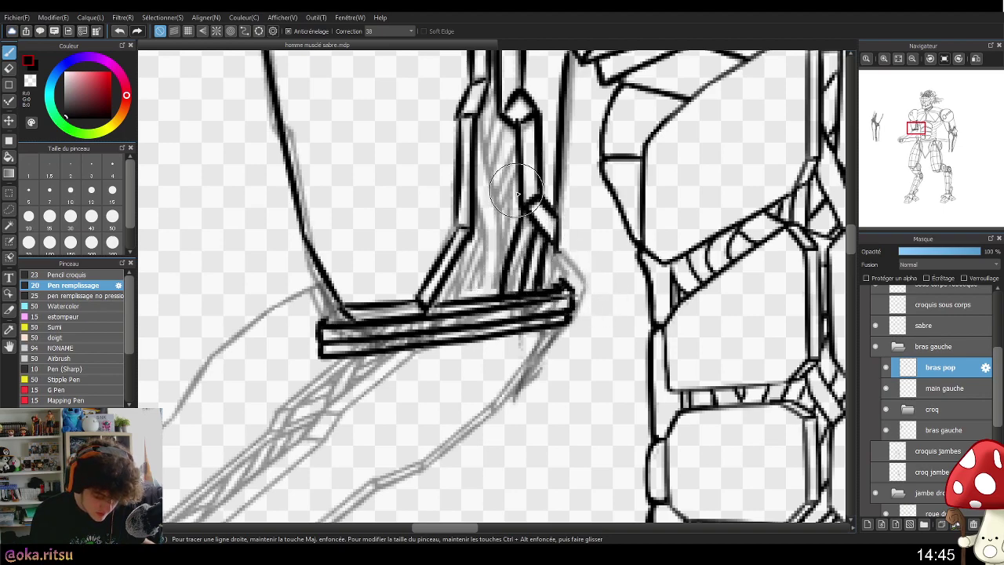
drag(517, 191, 486, 300)
drag(475, 182, 490, 256)
mouse_move(480, 138)
mouse_down()
mouse_move(496, 272)
mouse_move(512, 293)
mouse_move(512, 269)
mouse_move(520, 292)
mouse_up()
mouse_move(516, 152)
mouse_down()
mouse_move(492, 208)
mouse_move(515, 183)
mouse_move(489, 251)
mouse_move(482, 231)
mouse_move(439, 284)
mouse_move(485, 253)
mouse_move(452, 301)
mouse_move(481, 260)
mouse_move(499, 147)
mouse_move(483, 110)
mouse_move(503, 178)
mouse_move(510, 139)
mouse_move(500, 114)
mouse_move(519, 207)
mouse_move(508, 192)
mouse_move(518, 172)
mouse_move(508, 197)
mouse_move(545, 184)
mouse_move(555, 286)
mouse_move(608, 321)
mouse_up()
scroll(608, 320, down, 3)
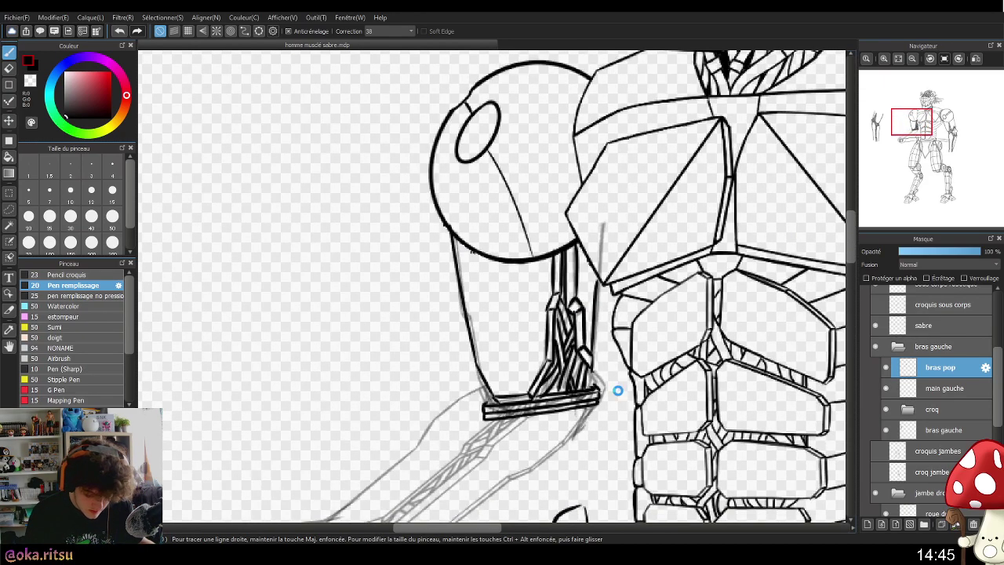
scroll(616, 392, up, 4)
scroll(619, 403, up, 1)
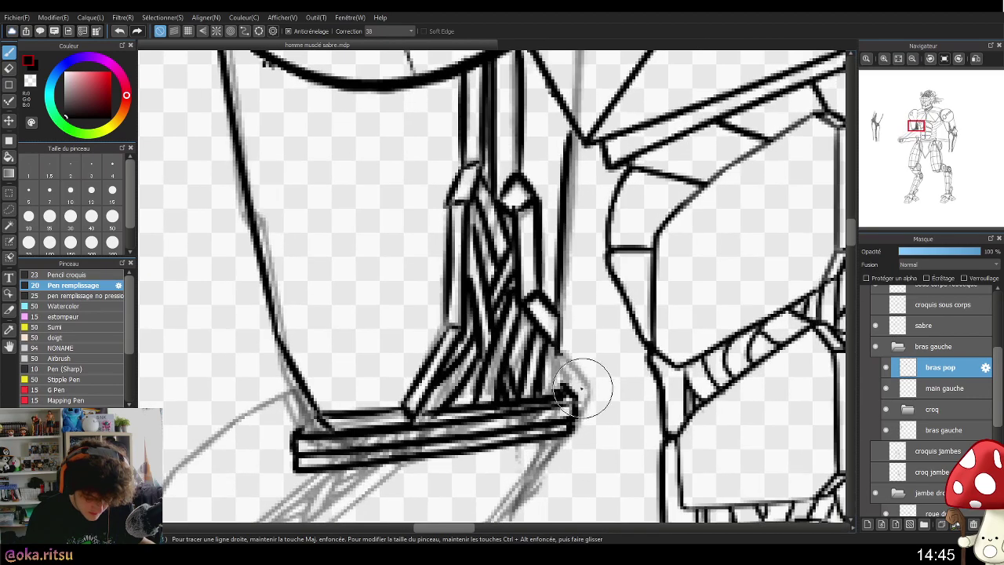
scroll(638, 398, down, 3)
scroll(643, 421, up, 3)
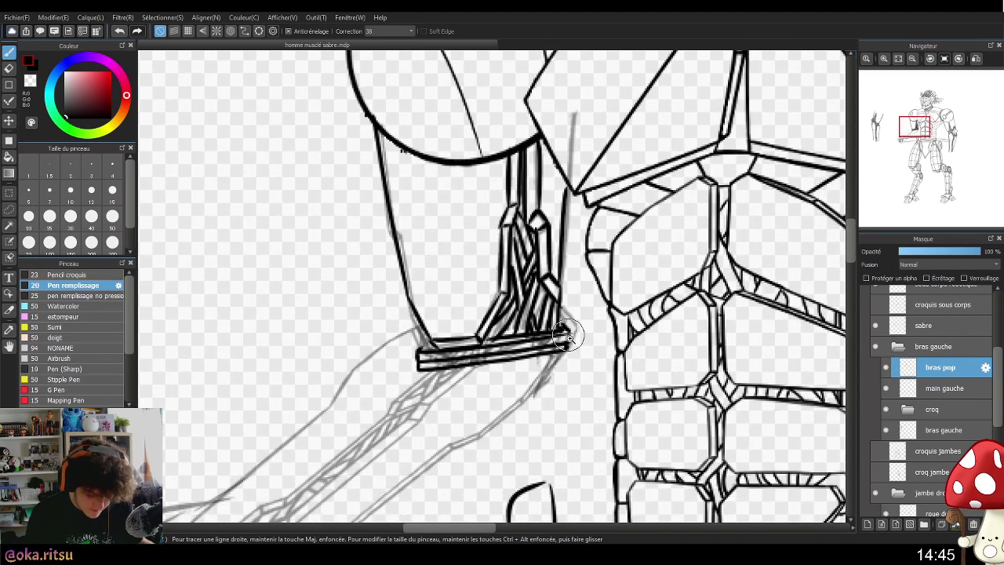
scroll(558, 314, down, 5)
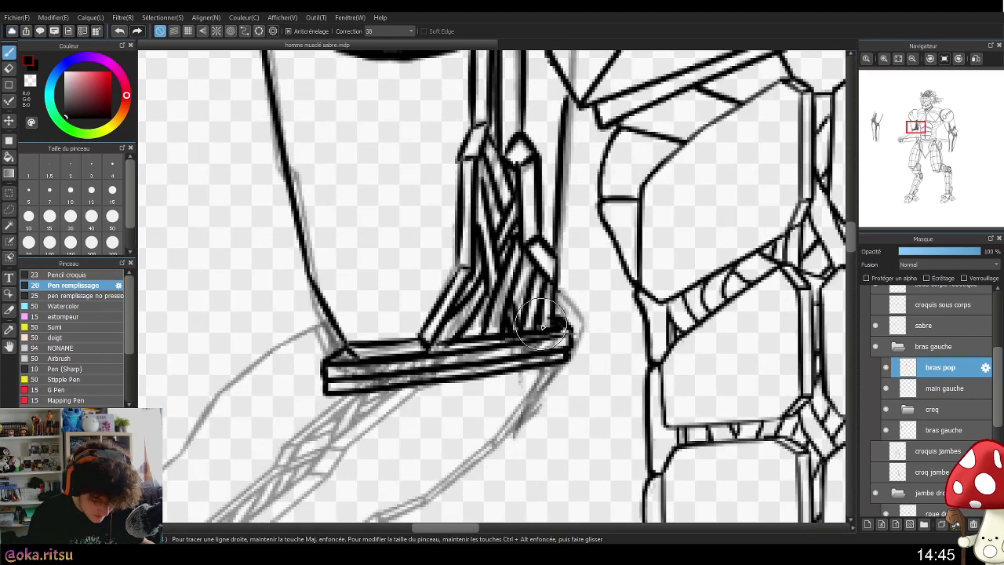
scroll(583, 273, up, 1)
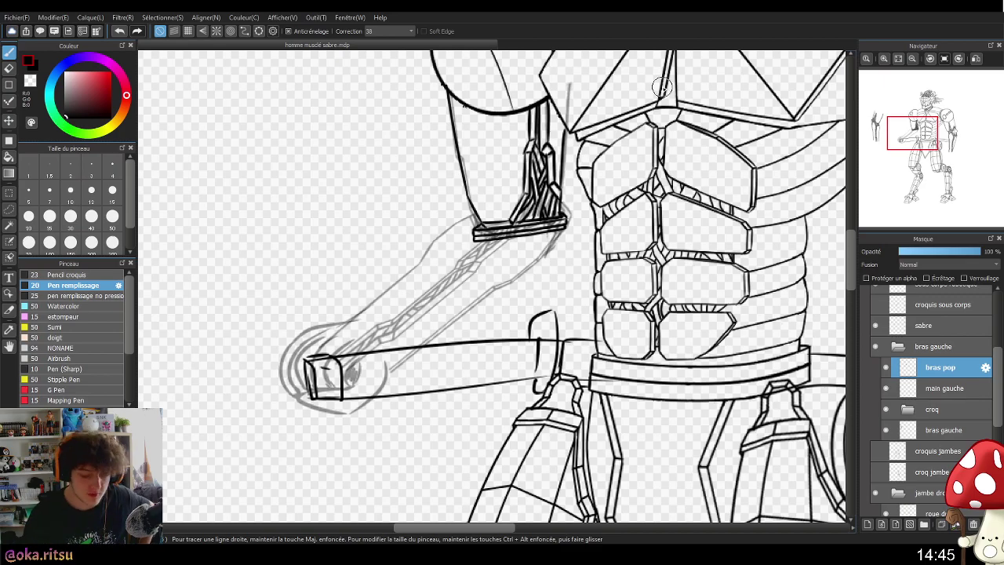
- Erase the stray marks beneath the shoulder's lower edge on the bras gauche sketch layer, and switch back to the brush
drag(599, 175, 574, 210)
scroll(540, 166, up, 1)
scroll(541, 167, up, 2)
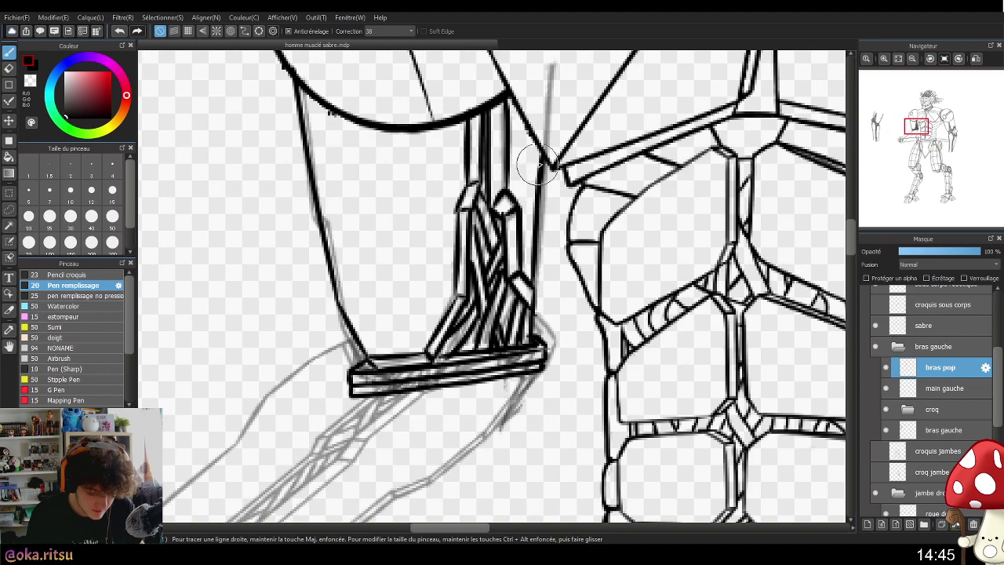
key(e)
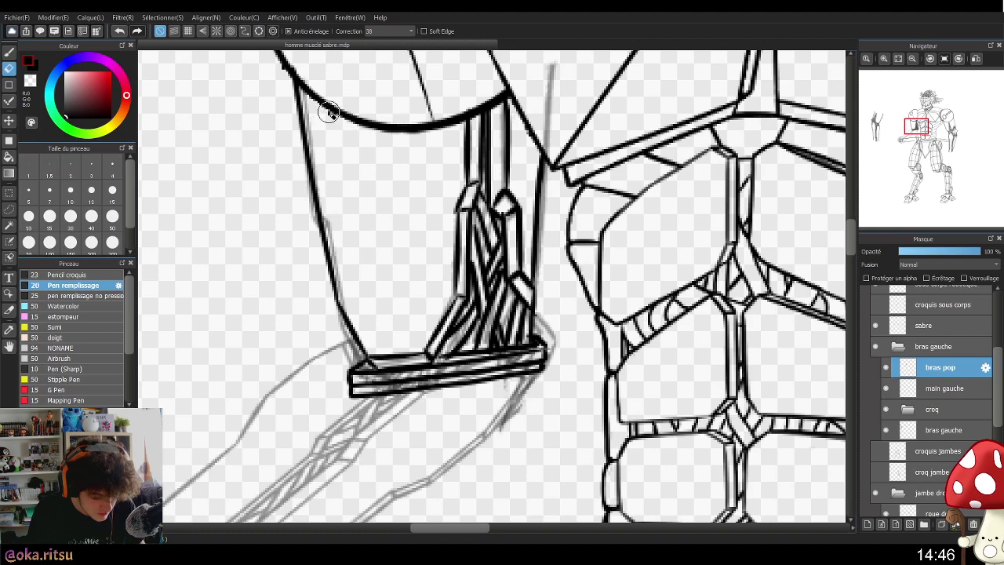
click(945, 429)
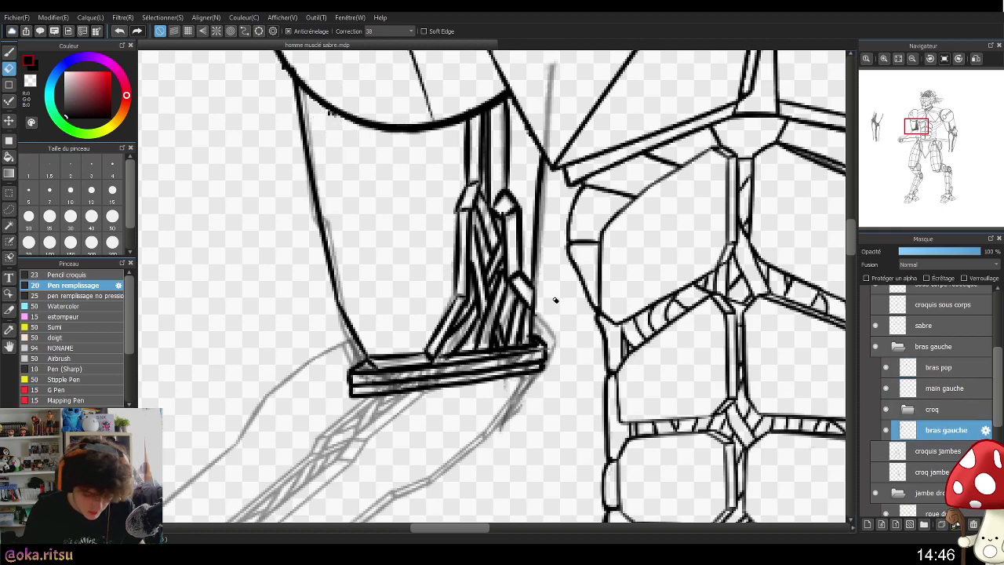
click(8, 50)
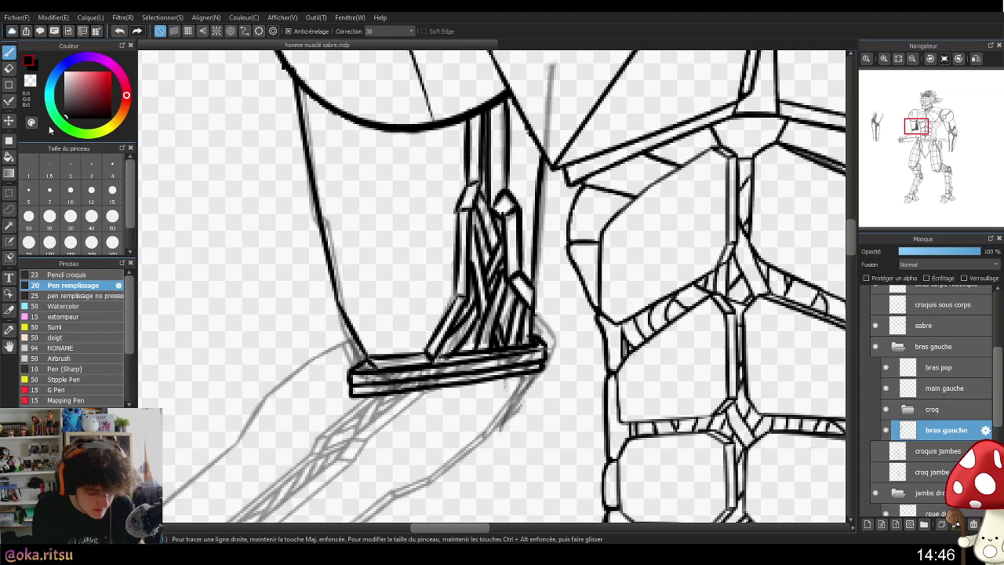
- Rename the bras pop layer to "bras prop croq"
click(930, 387)
click(938, 366)
click(985, 367)
click(491, 332)
text(rop)
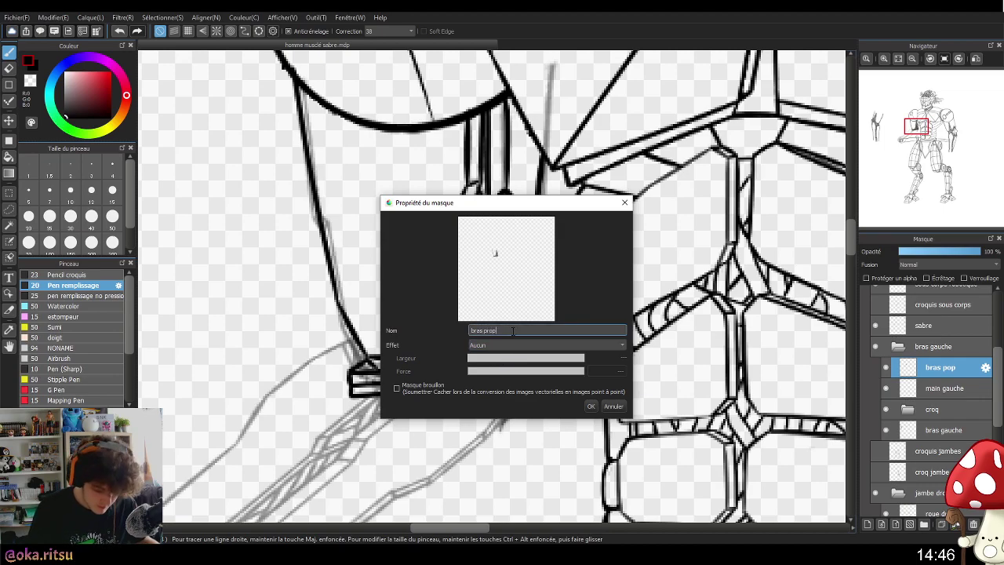
text( croq)
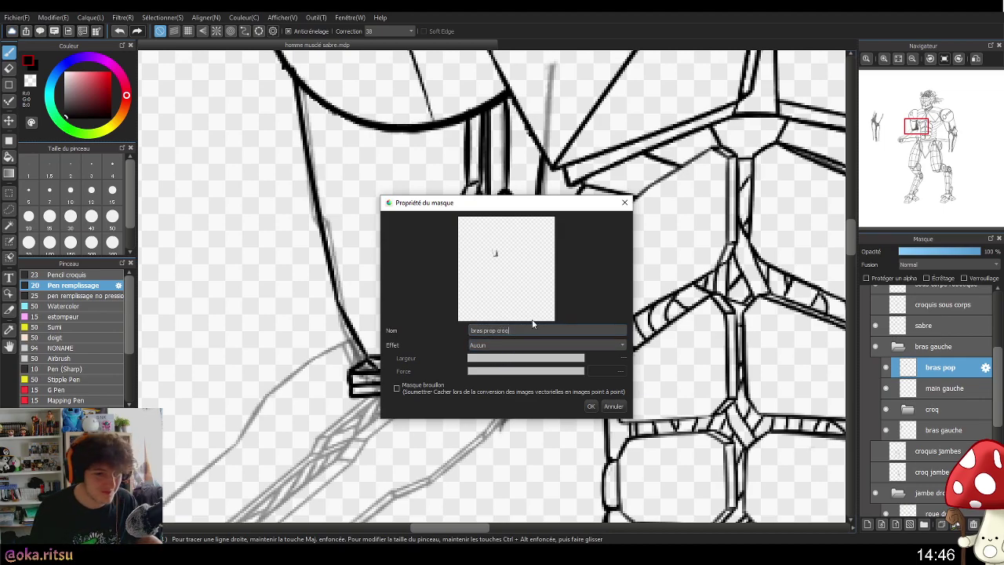
click(590, 406)
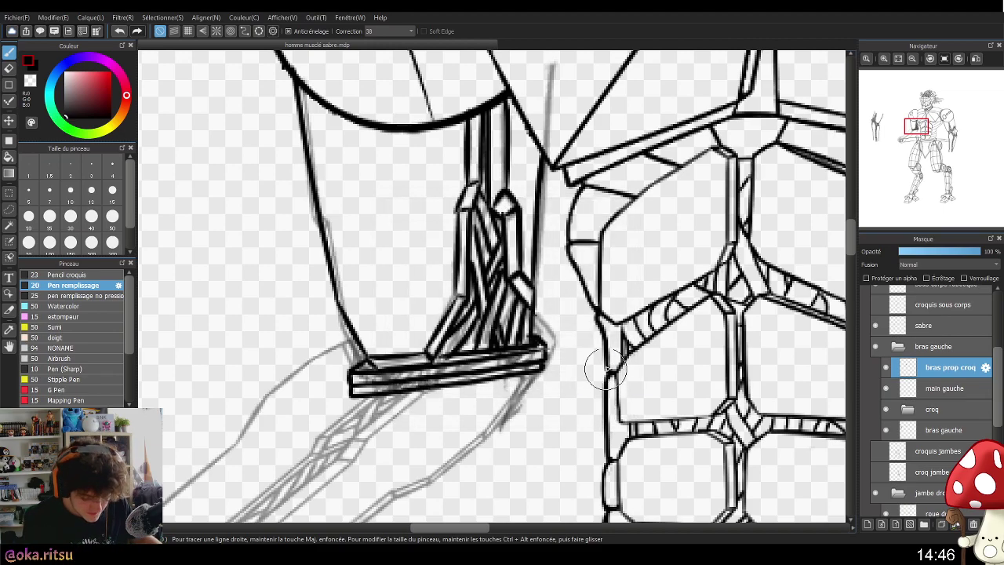
- Examine the faded forearm sketch between the elbow band and the hand on the sabre's hilt
scroll(612, 329, down, 1)
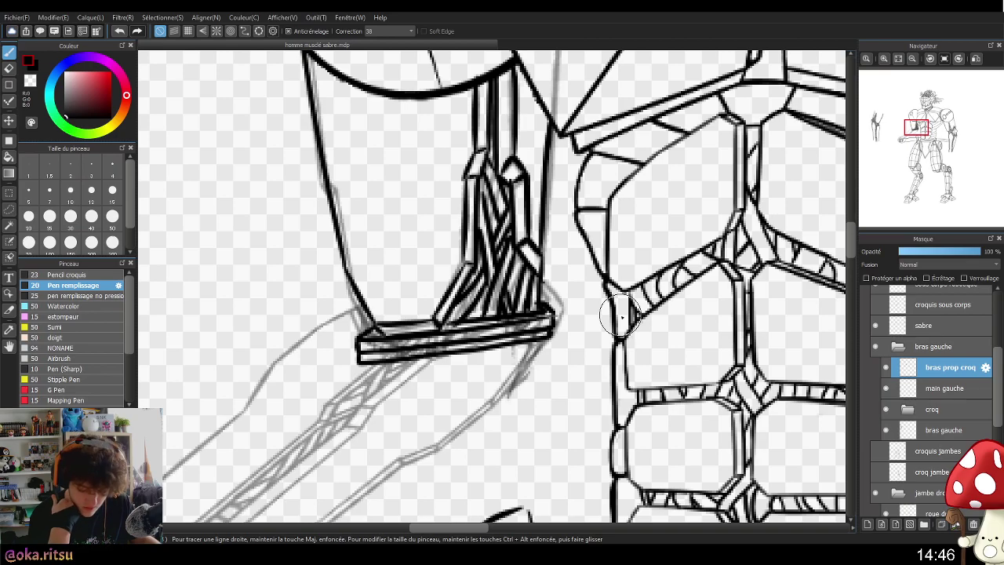
drag(657, 311, 732, 194)
drag(700, 295, 713, 247)
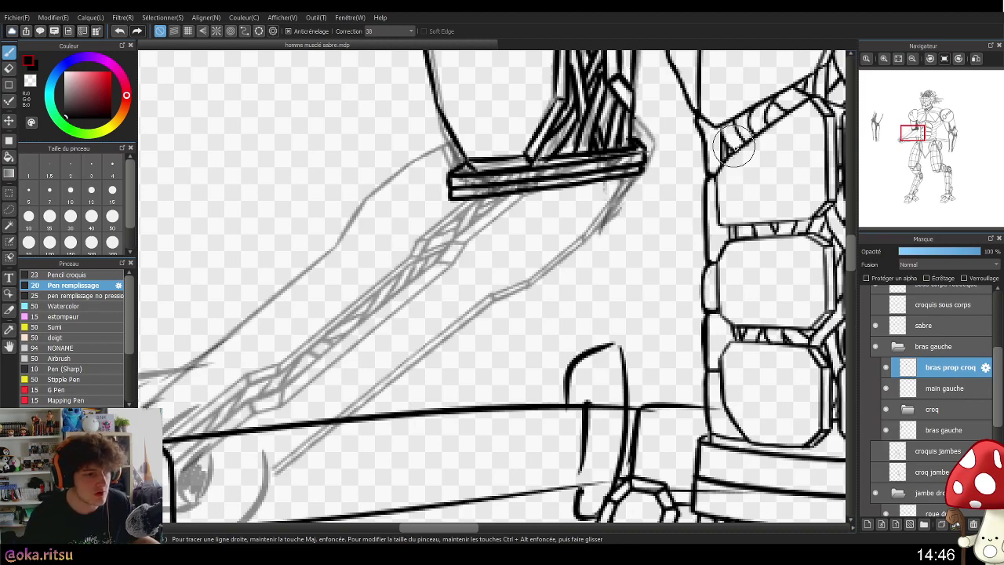
mouse_move(700, 279)
mouse_down()
mouse_move(689, 206)
mouse_move(748, 186)
mouse_up()
mouse_move(697, 223)
mouse_down()
mouse_move(716, 280)
mouse_move(700, 278)
mouse_move(695, 253)
mouse_move(686, 289)
mouse_move(669, 235)
mouse_up()
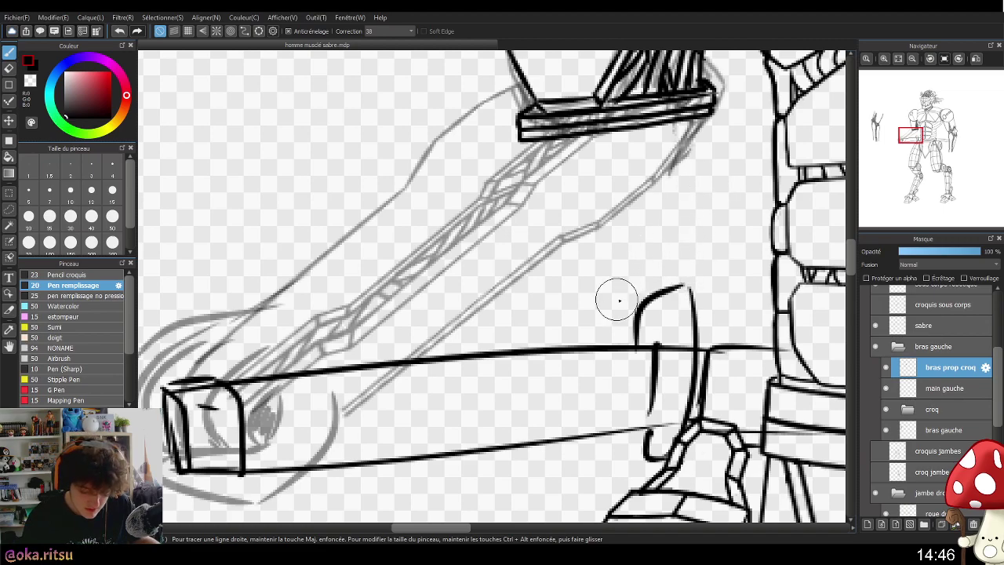
drag(673, 288, 711, 312)
scroll(695, 331, up, 5)
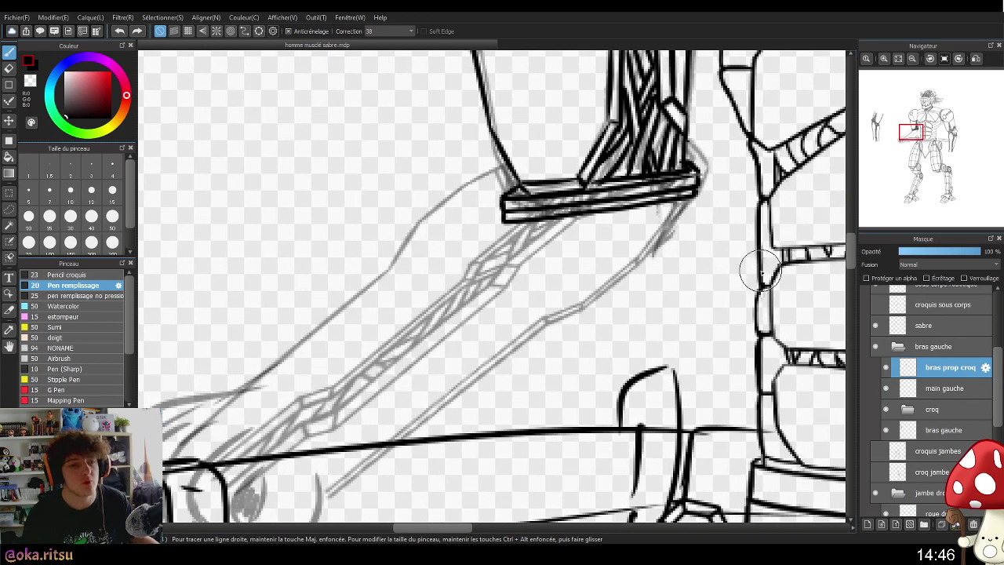
- Compare the unfinished elbow and forearm sketch with the inked elbow joint on the robot's other arm
mouse_move(706, 327)
mouse_down()
mouse_move(695, 329)
mouse_move(639, 267)
mouse_move(609, 287)
mouse_up()
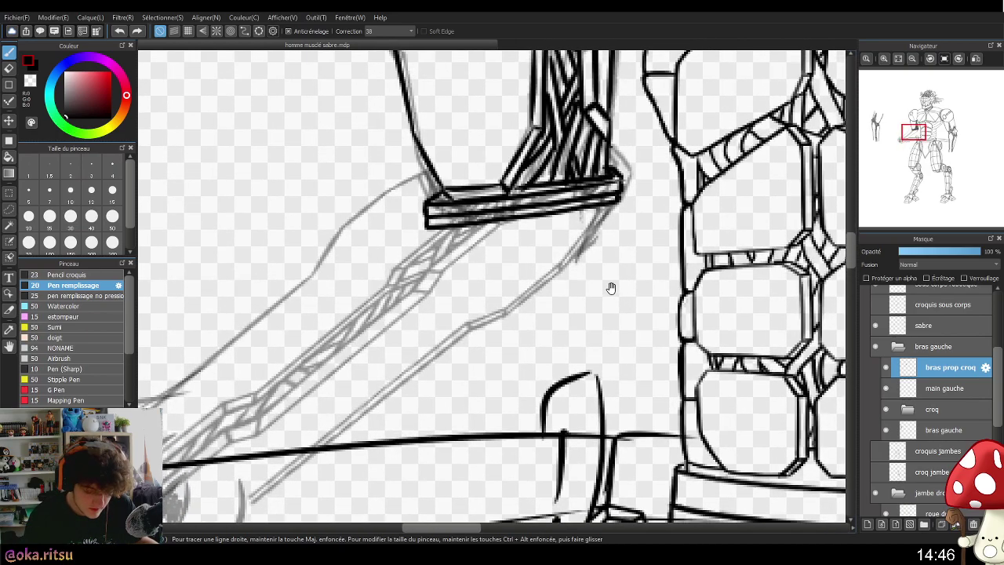
drag(553, 194, 546, 225)
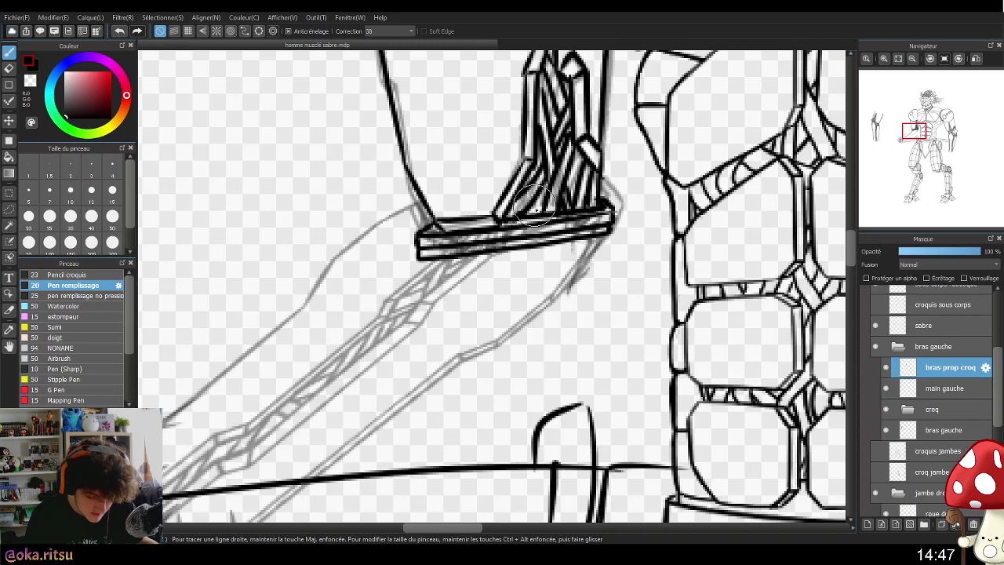
mouse_move(641, 339)
mouse_down()
mouse_move(627, 410)
mouse_move(651, 332)
mouse_up()
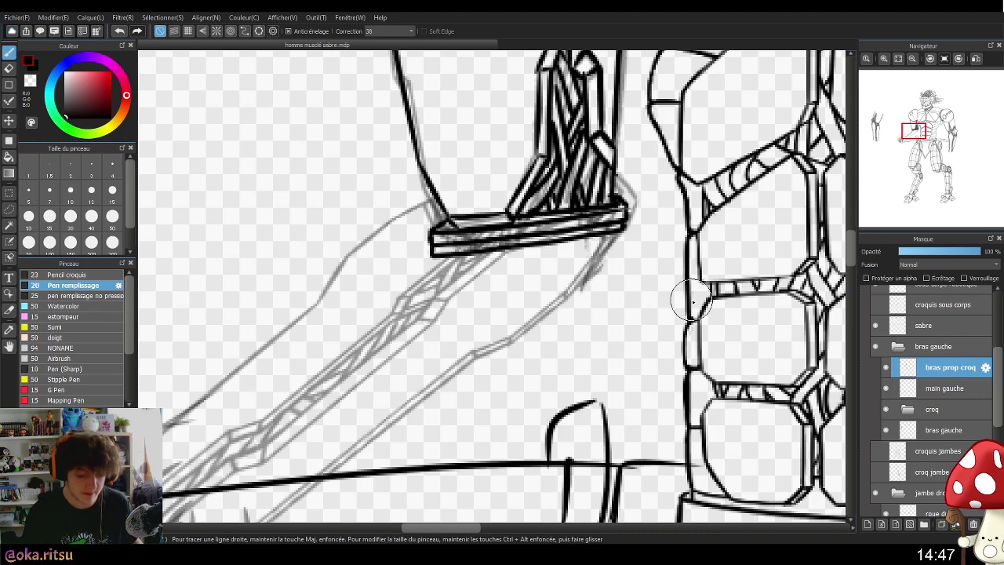
drag(612, 298, 574, 275)
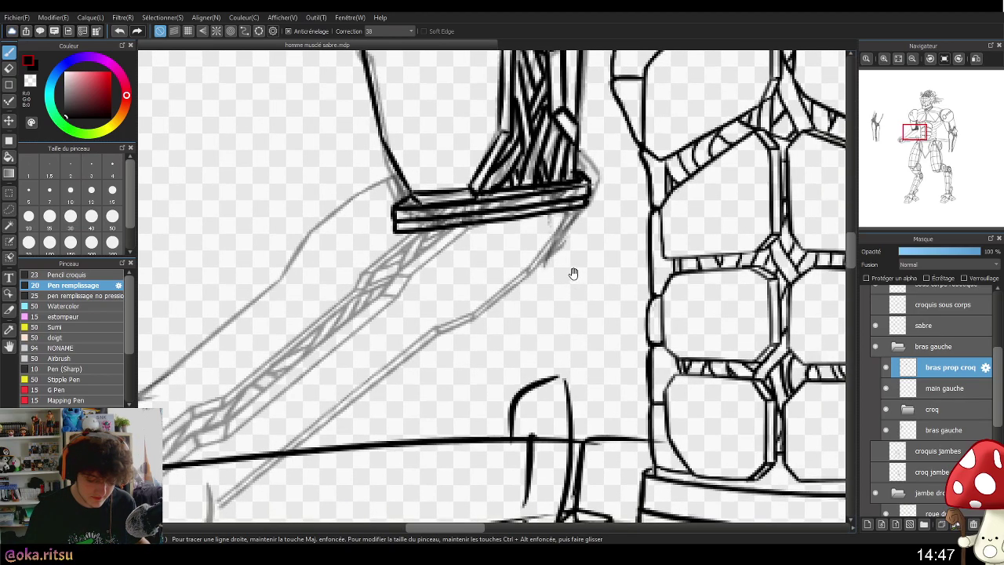
mouse_move(593, 325)
mouse_down()
mouse_move(325, 398)
mouse_move(578, 321)
mouse_move(582, 305)
mouse_move(147, 358)
mouse_up()
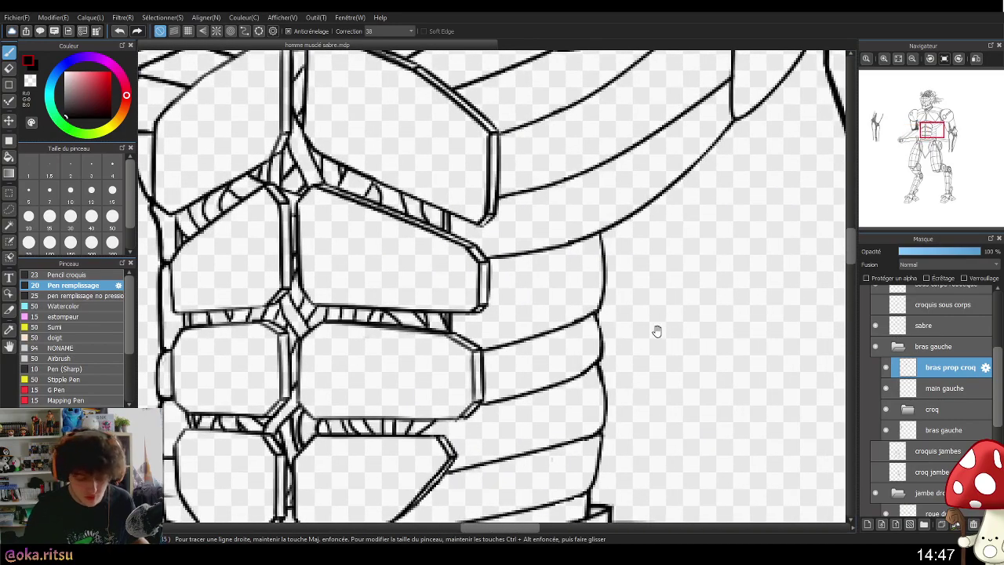
drag(663, 327, 149, 411)
drag(673, 358, 491, 251)
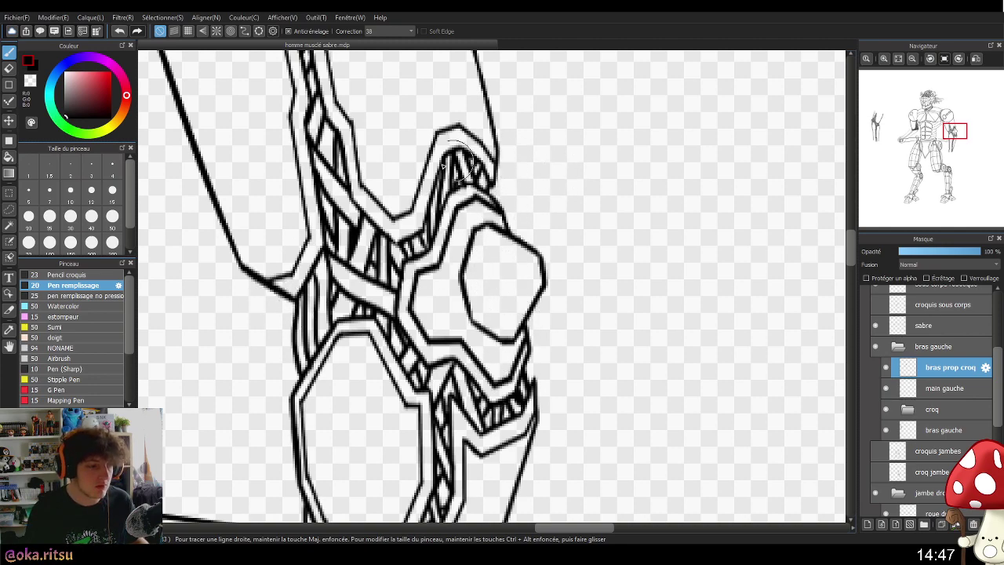
drag(291, 338, 680, 270)
scroll(337, 331, left, 10)
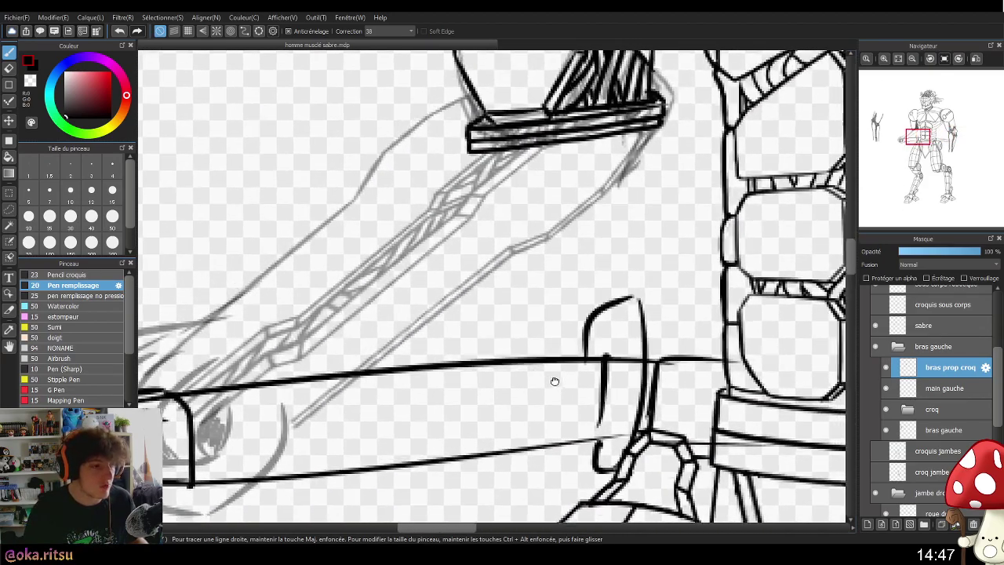
- Ink a narrower second band directly beneath the elbow band on the bras prop croq layer
drag(614, 273, 570, 294)
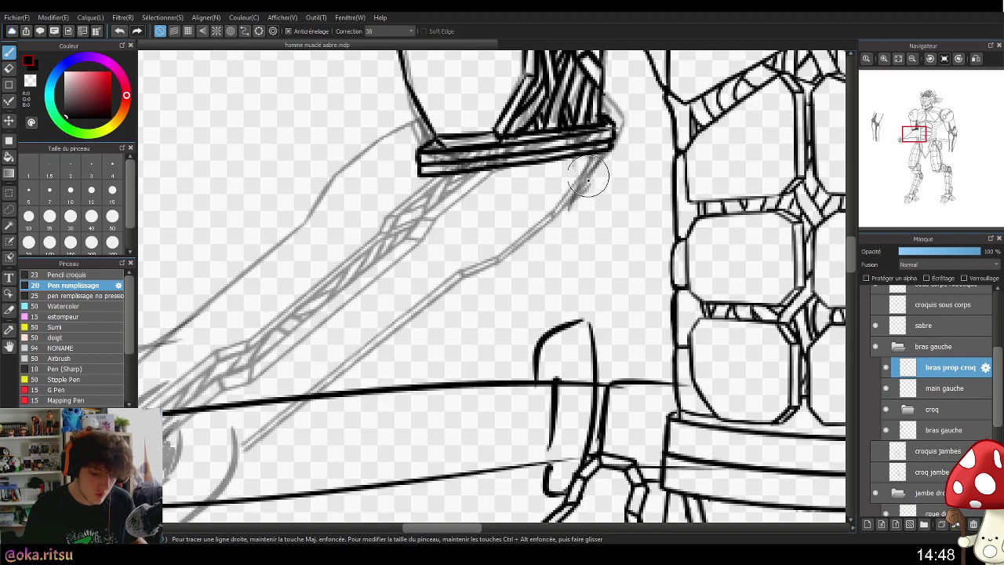
scroll(493, 246, up, 2)
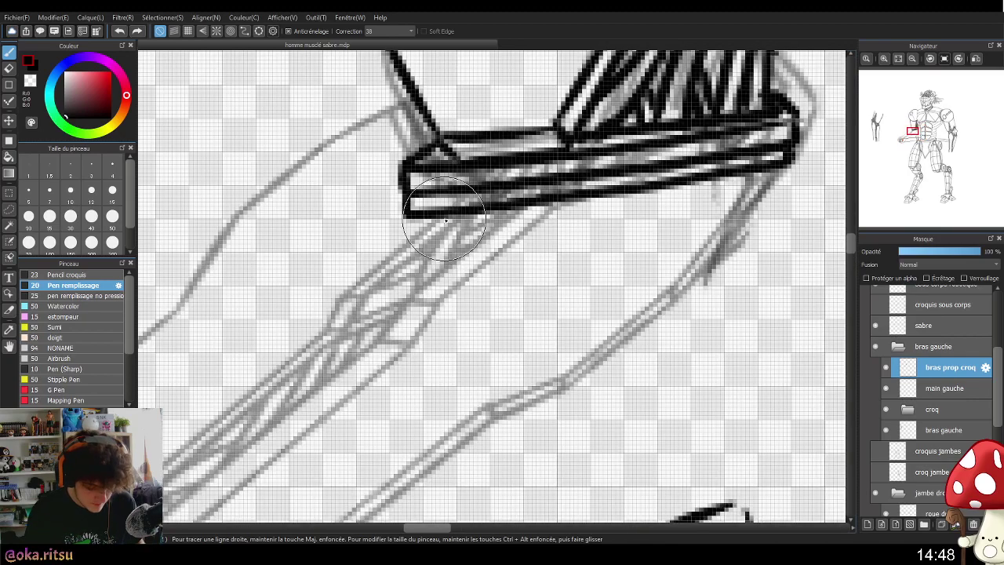
scroll(443, 227, up, 2)
drag(441, 220, 443, 243)
drag(767, 172, 765, 195)
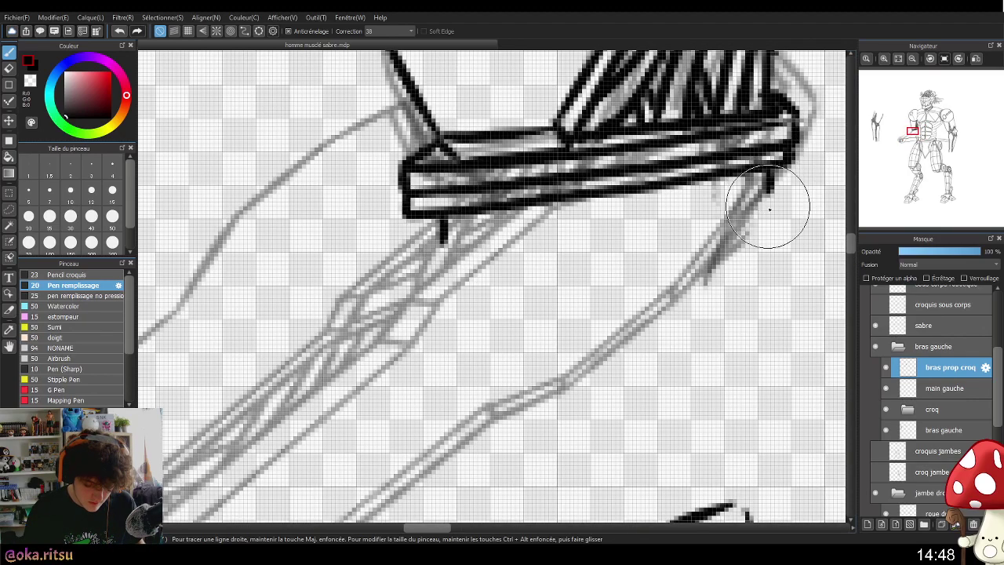
drag(441, 243, 773, 198)
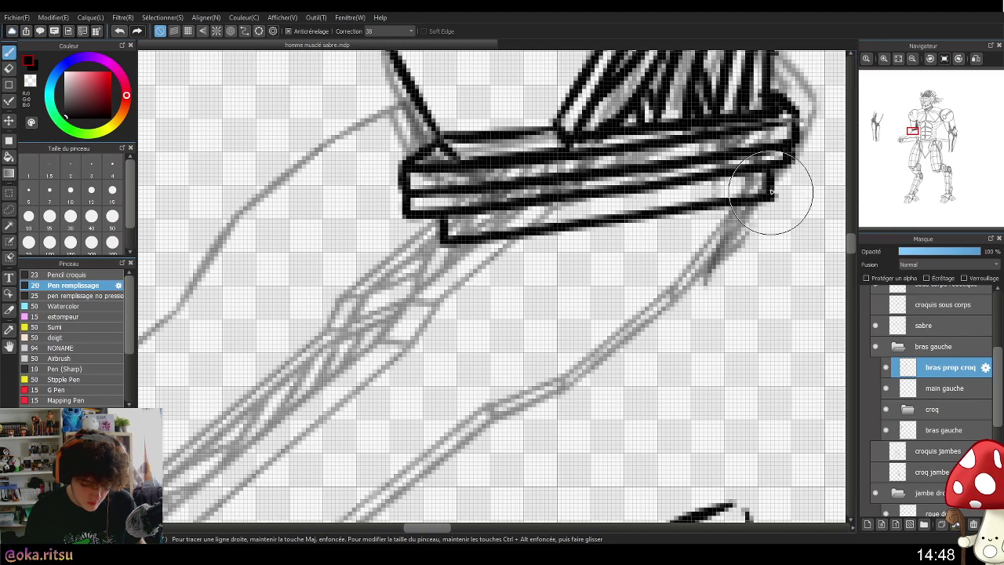
drag(712, 312, 502, 309)
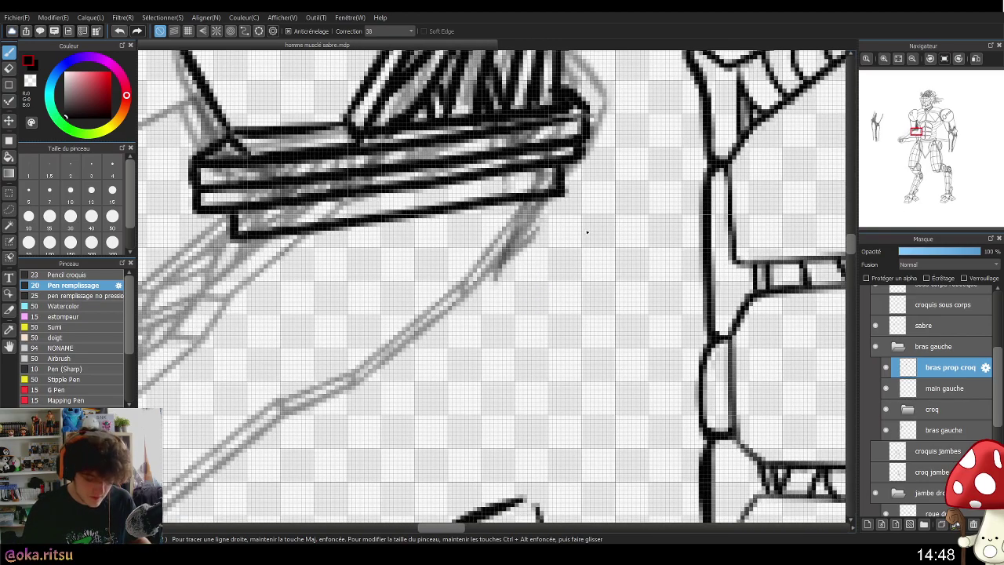
mouse_move(561, 183)
mouse_down()
mouse_move(619, 275)
mouse_move(579, 363)
mouse_up()
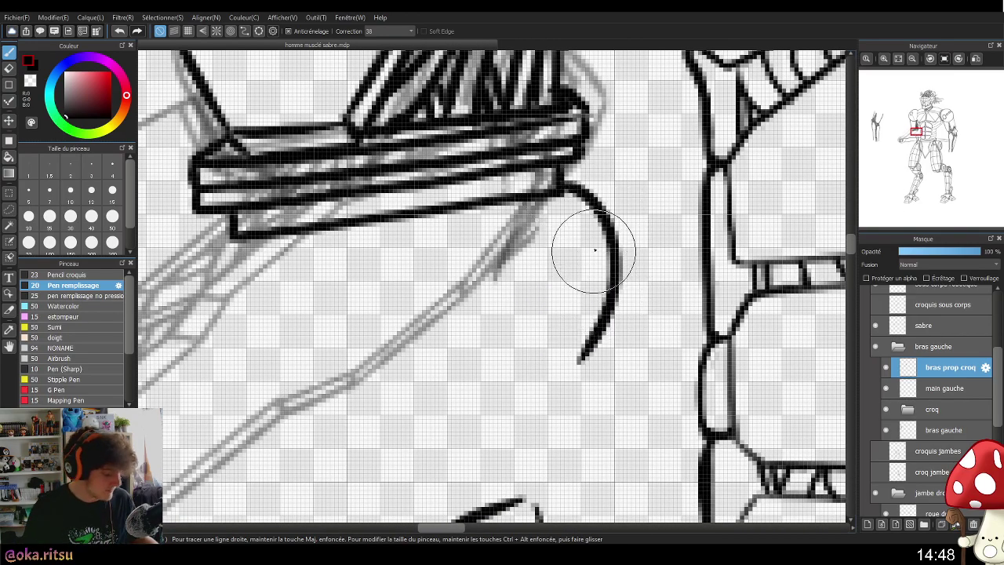
key(ctrl+z)
mouse_move(564, 192)
mouse_down()
mouse_move(595, 195)
mouse_move(608, 295)
mouse_move(555, 354)
mouse_up()
key(ctrl+z)
mouse_move(566, 188)
mouse_down()
mouse_move(621, 232)
mouse_move(623, 304)
mouse_move(570, 345)
mouse_up()
key(ctrl+z)
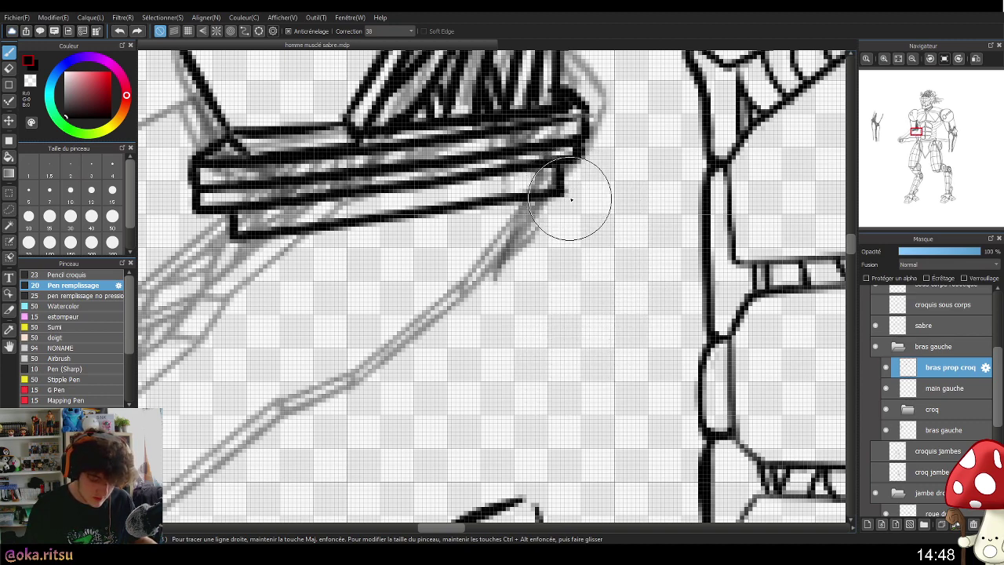
- Ink a rounded elbow curve hooking down from the narrow band's outer corner, trim its end with the eraser, and return to the brush
drag(563, 189, 513, 312)
drag(570, 369, 535, 235)
key(ctrl+z)
mouse_move(599, 185)
mouse_down()
mouse_move(654, 246)
mouse_move(574, 181)
mouse_up()
scroll(679, 335, down, 4)
scroll(698, 275, up, 4)
drag(683, 368, 687, 310)
click(12, 69)
mouse_move(497, 318)
mouse_down()
mouse_move(457, 359)
mouse_move(477, 411)
mouse_move(548, 433)
mouse_up()
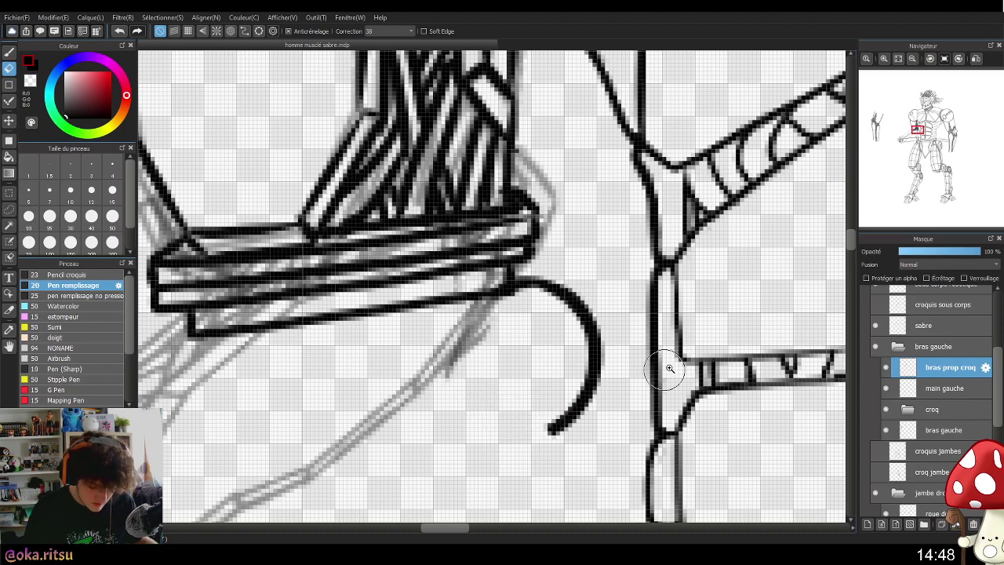
scroll(682, 368, down, 3)
drag(703, 366, 696, 295)
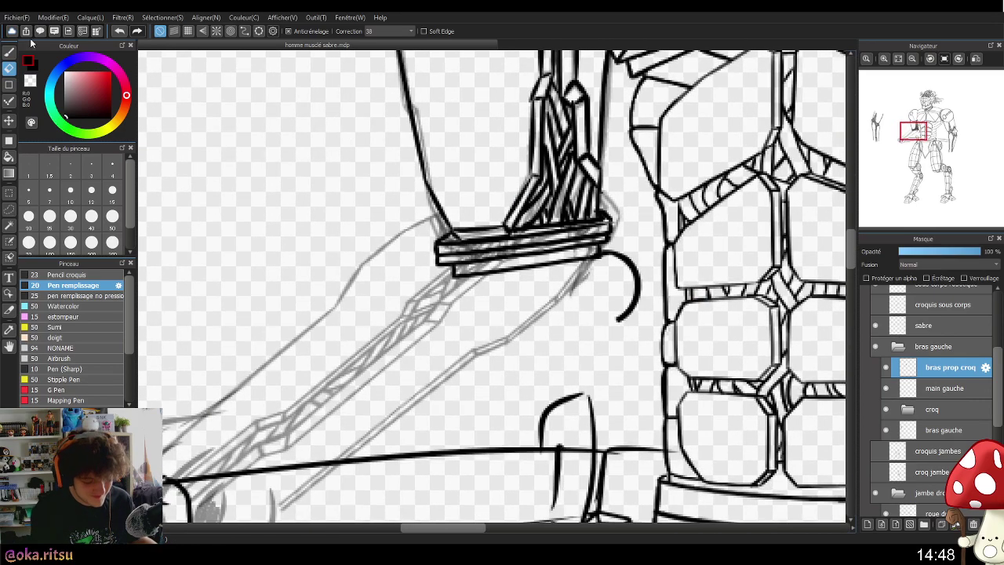
click(9, 51)
- Try inking two forearm edges from the narrow band's outer corner, one inside the elbow curve and one diagonal, and undo them
mouse_move(631, 246)
mouse_down()
mouse_move(630, 196)
mouse_move(605, 235)
mouse_move(607, 295)
mouse_up()
drag(597, 210, 560, 232)
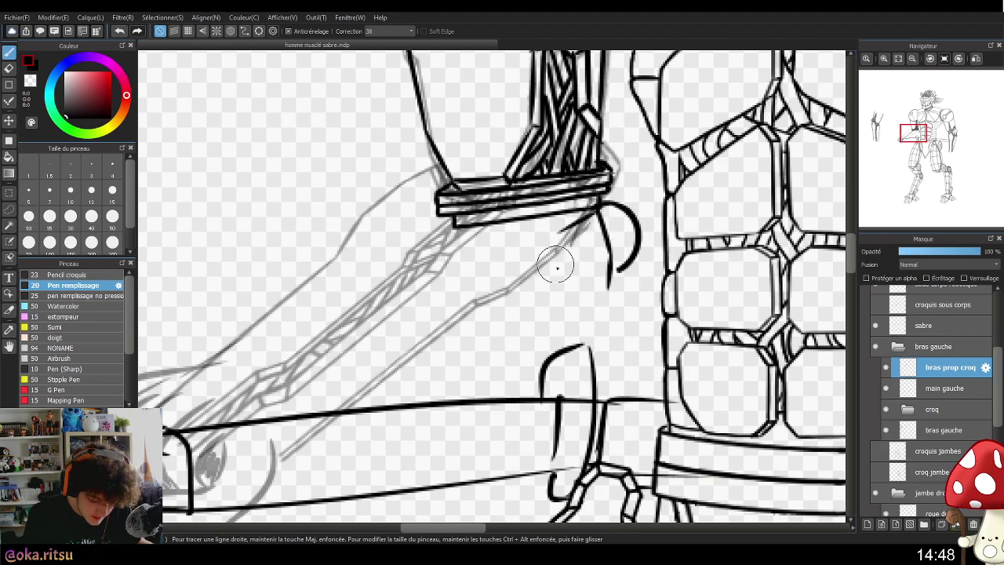
key(ctrl+z)
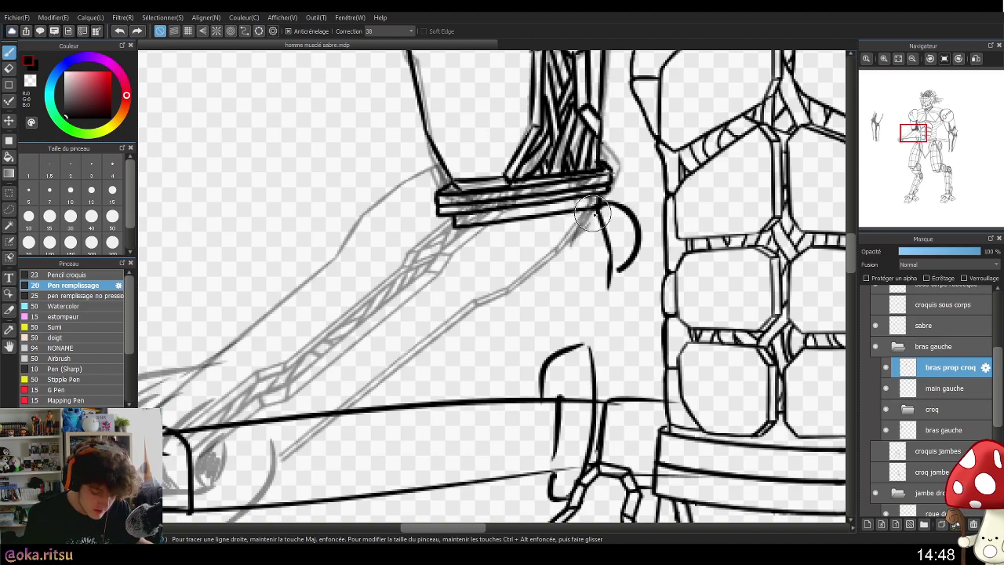
drag(588, 210, 509, 278)
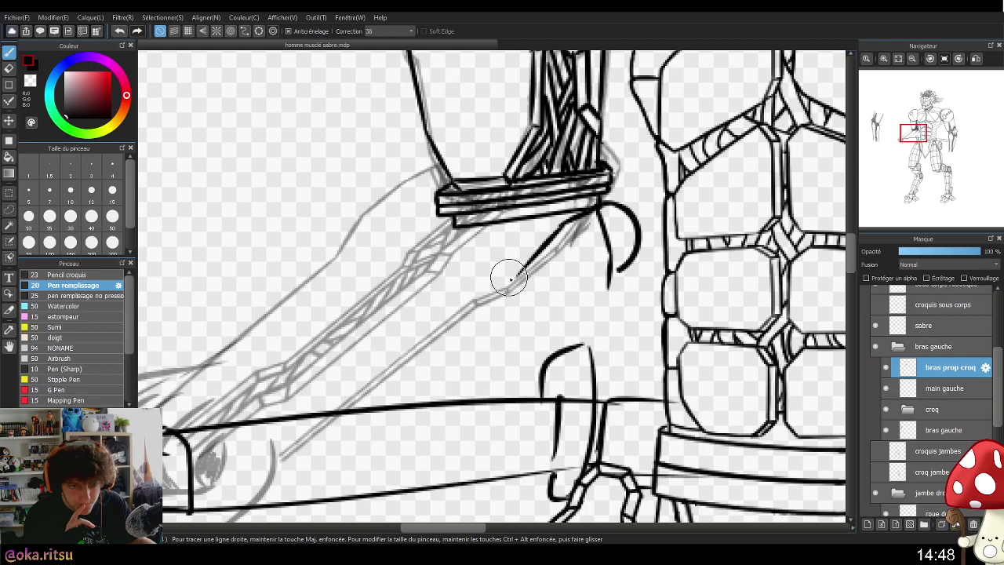
key(ctrl+z)
key(ctrl+z)
key(ctrl+z)
key(ctrl+z)
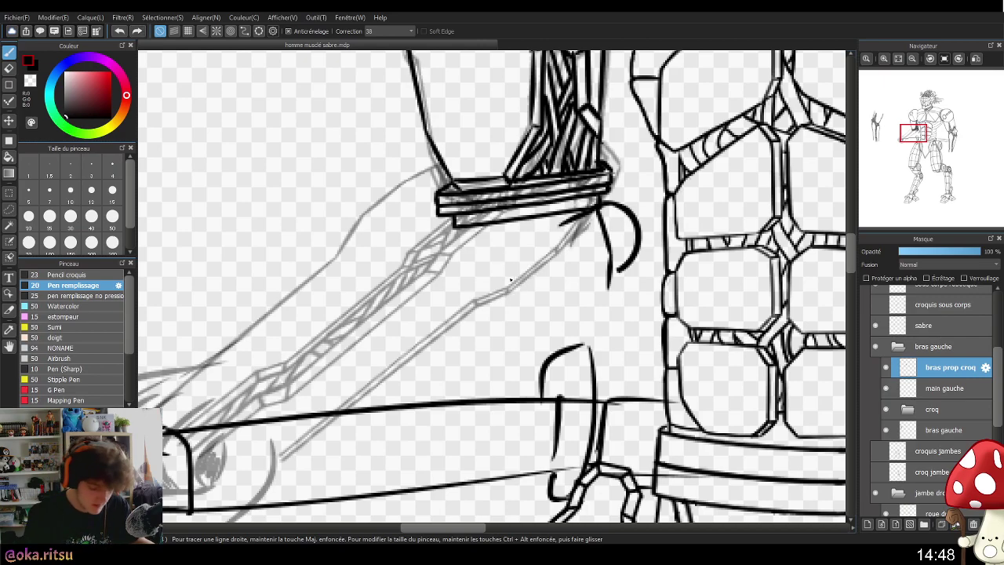
- Close the open lower end of the other forearm with a shallow curved line on the bras droit layer
scroll(702, 251, down, 3)
drag(730, 338, 330, 337)
drag(638, 308, 578, 322)
drag(590, 365, 705, 314)
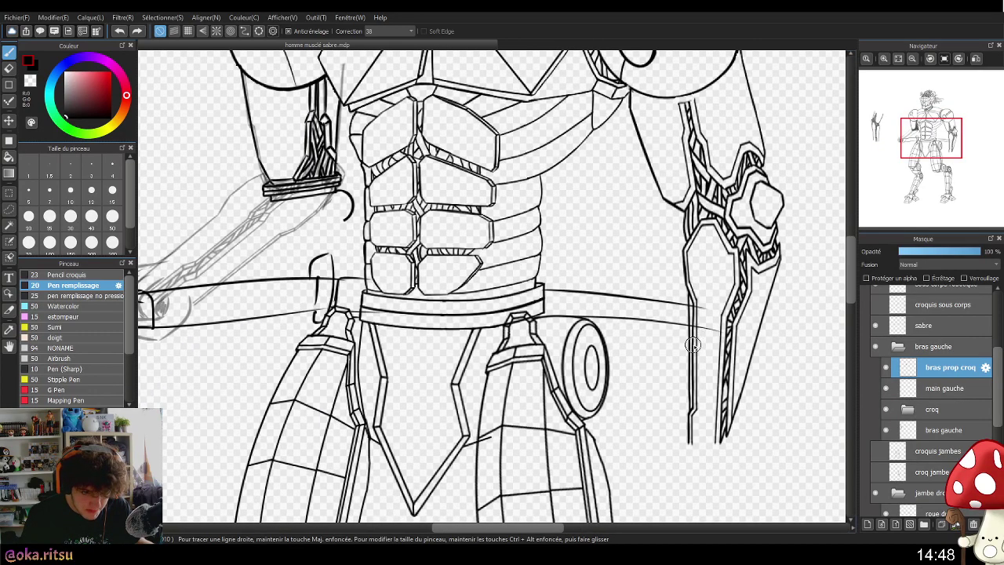
scroll(729, 447, up, 3)
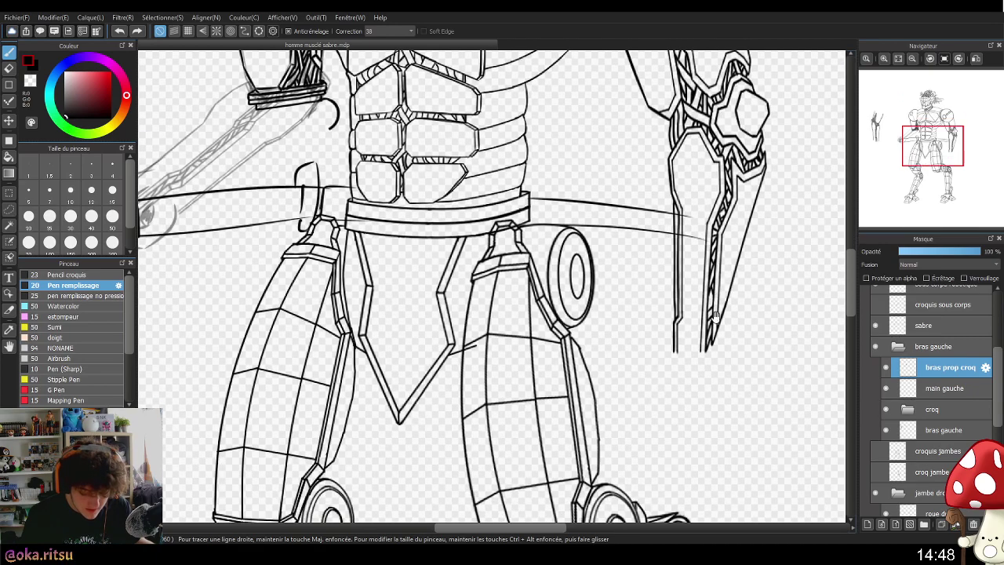
drag(997, 415, 997, 363)
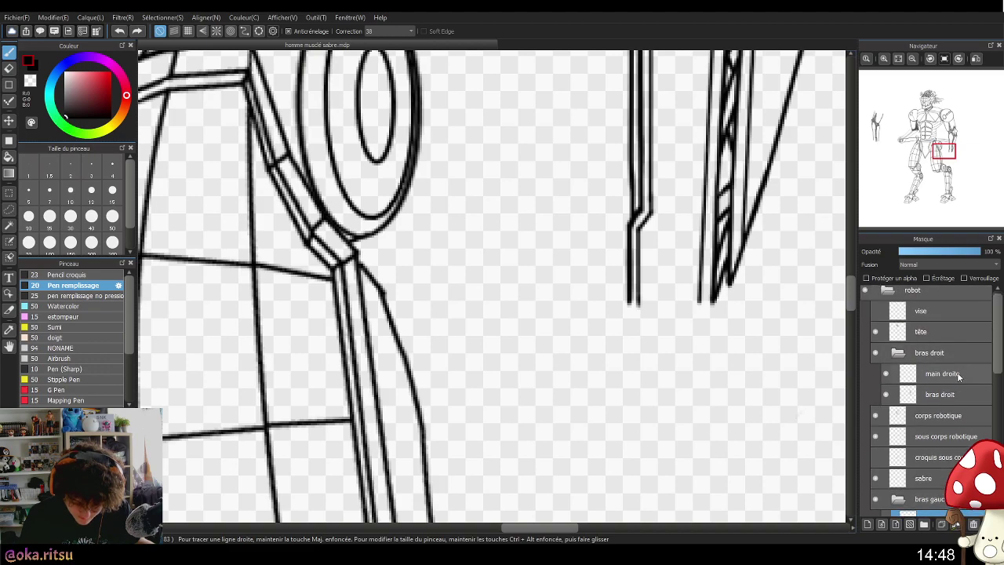
click(941, 394)
drag(710, 370, 521, 352)
mouse_move(436, 295)
mouse_down()
mouse_move(466, 304)
mouse_move(522, 294)
mouse_up()
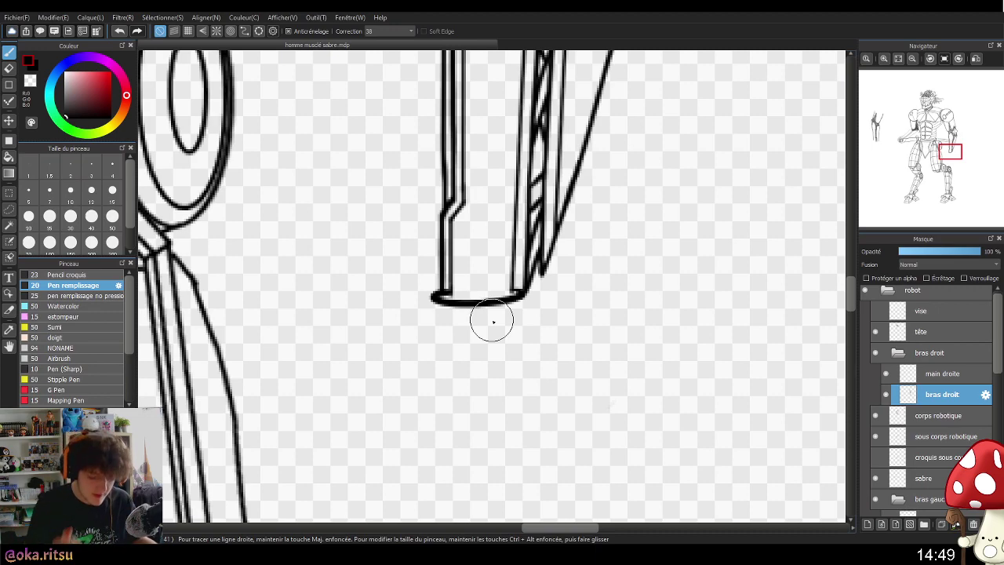
- Undo the rounded end stroke and draw a thin, flat double-edged cuff closing the lower end of the forearm on the "bras droit" layer
key(ctrl+z)
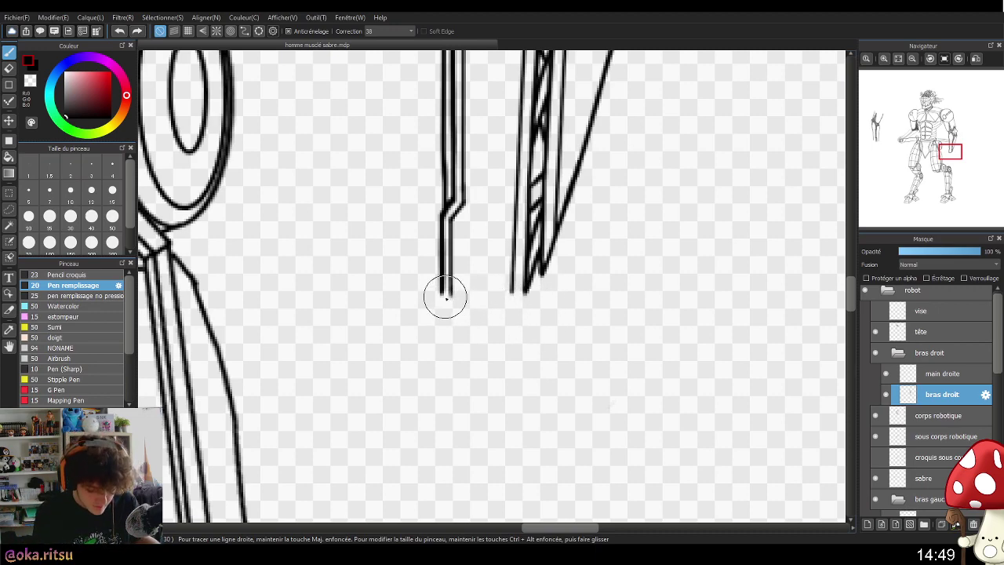
drag(439, 294, 536, 299)
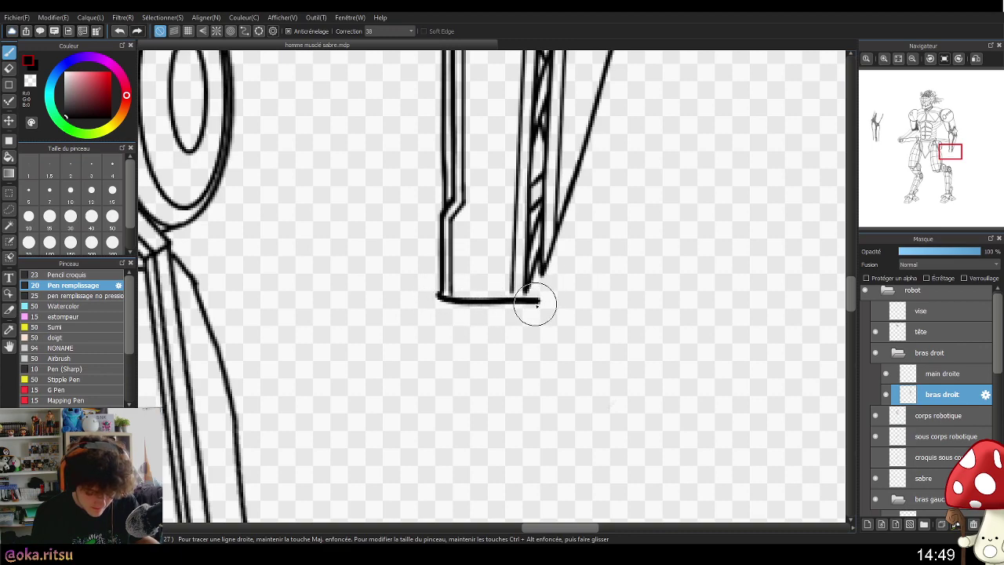
drag(436, 300, 535, 305)
key(ctrl+z)
mouse_move(437, 299)
mouse_down()
mouse_move(540, 311)
mouse_move(541, 298)
mouse_up()
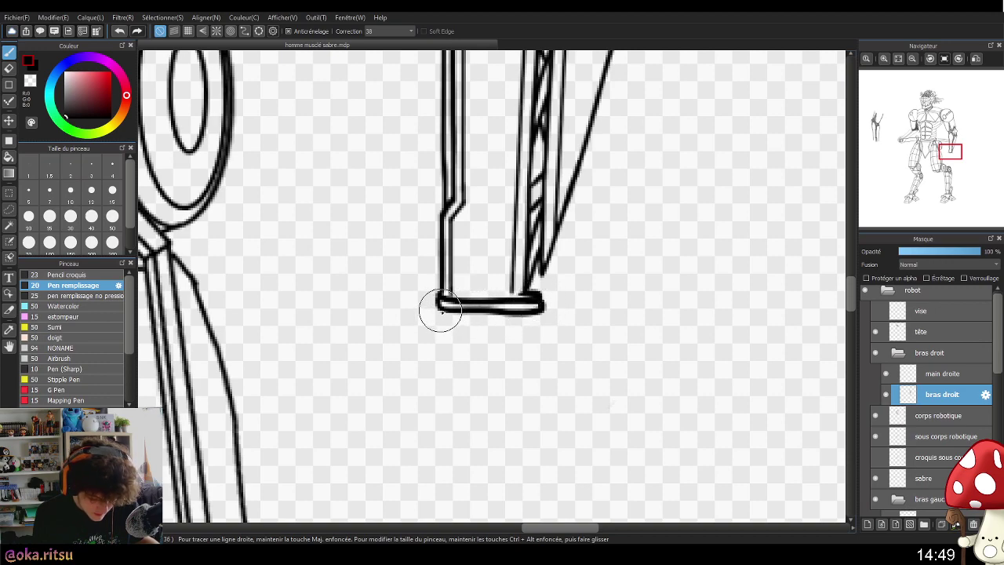
mouse_move(439, 308)
mouse_down()
mouse_move(463, 321)
mouse_move(542, 316)
mouse_up()
scroll(654, 290, down, 6)
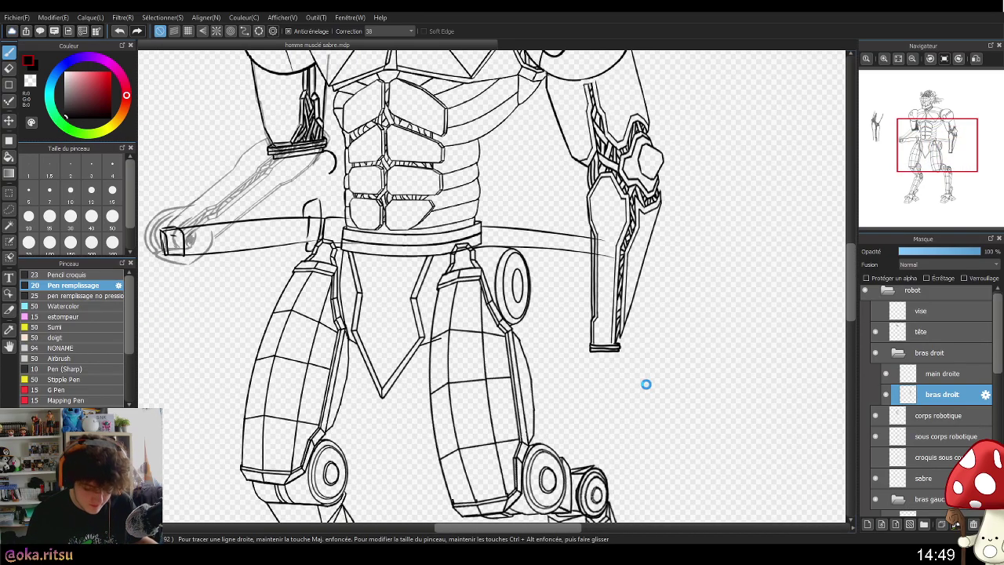
- Examine the whole robot figure, comparing the inked forearm with the grey sketch of the other forearm and the sabre across the waist
drag(645, 363, 649, 406)
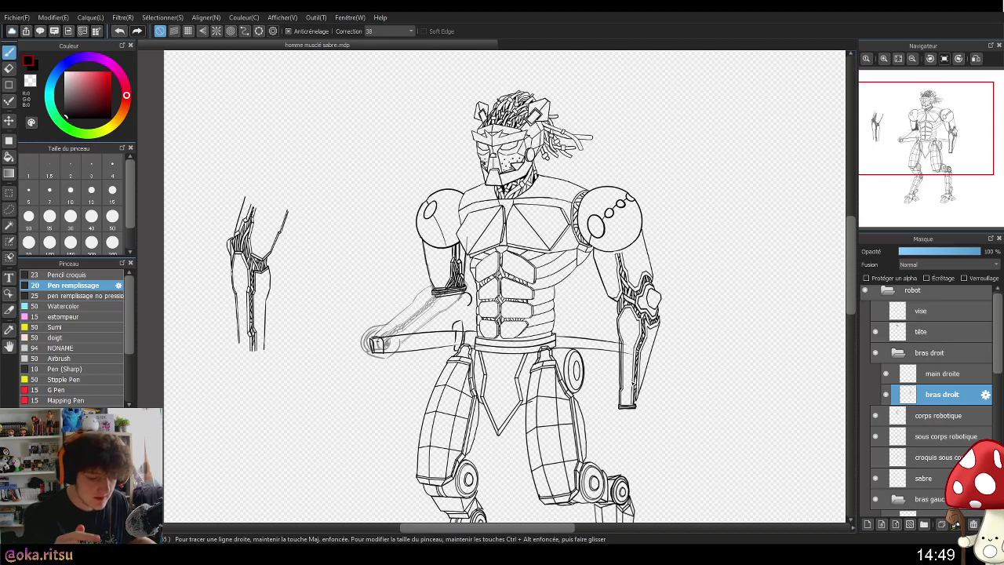
drag(692, 222, 696, 159)
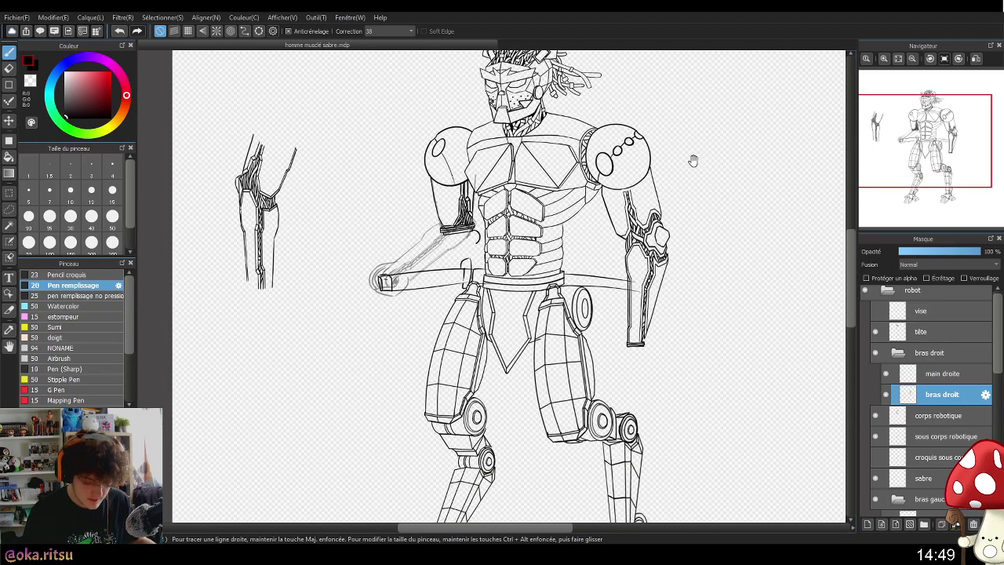
drag(621, 235, 697, 306)
drag(497, 305, 732, 277)
drag(479, 259, 534, 325)
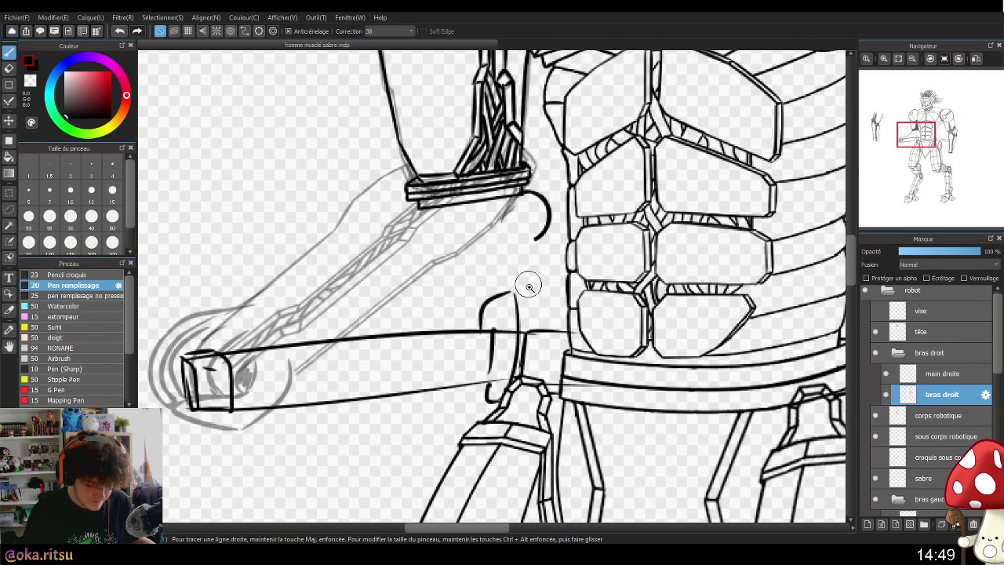
scroll(530, 321, up, 1)
scroll(528, 323, down, 2)
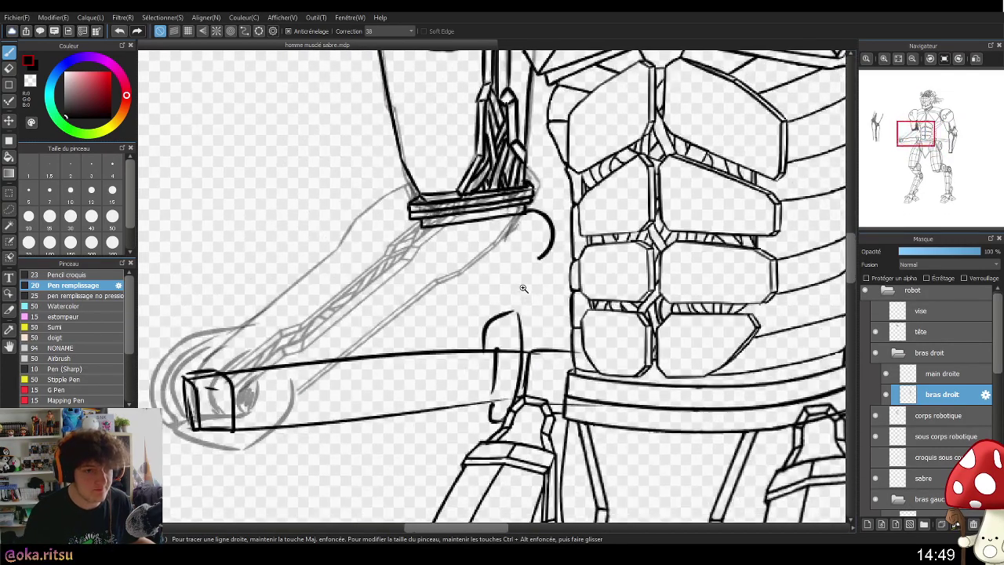
drag(644, 325, 519, 253)
drag(714, 300, 308, 380)
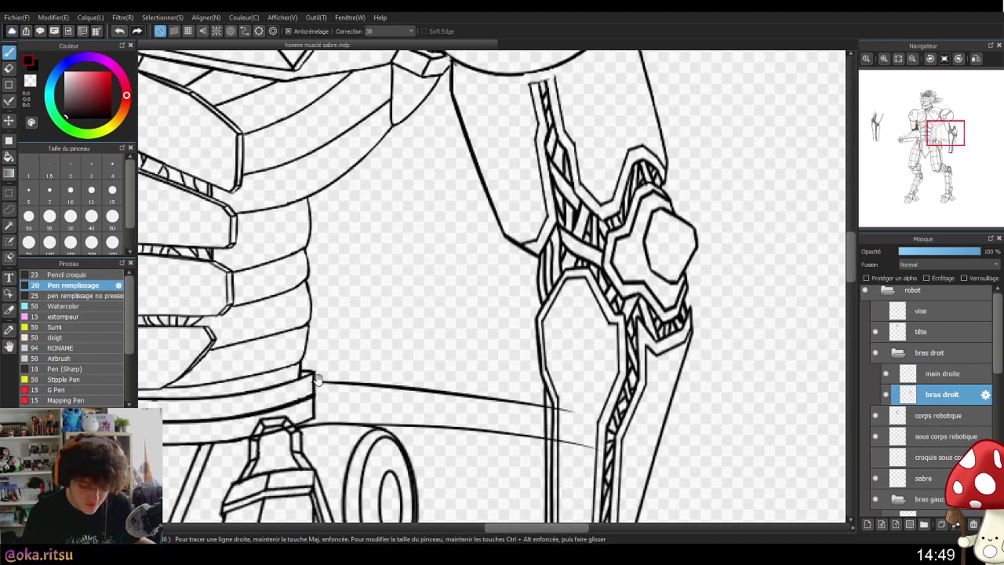
drag(668, 380, 742, 263)
scroll(699, 288, down, 2)
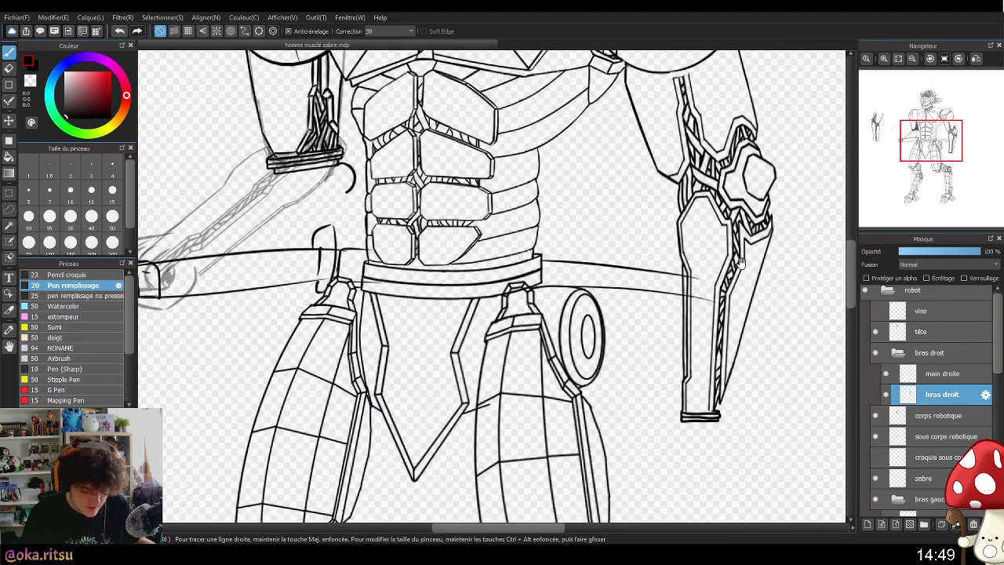
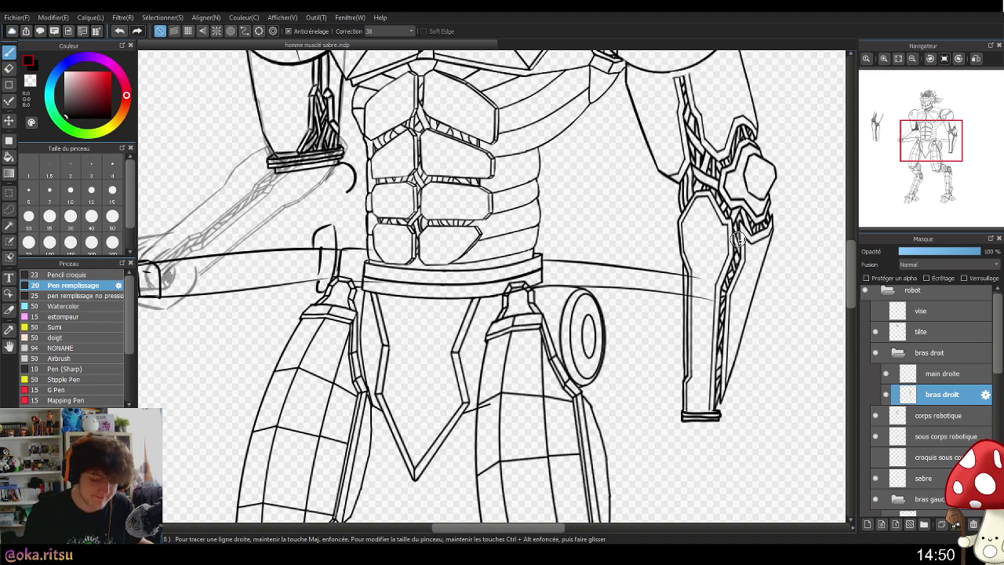
mouse_move(762, 188)
mouse_down()
mouse_move(742, 210)
mouse_move(764, 179)
mouse_up()
drag(746, 117, 759, 138)
mouse_move(652, 179)
mouse_down()
mouse_move(688, 247)
mouse_move(734, 197)
mouse_up()
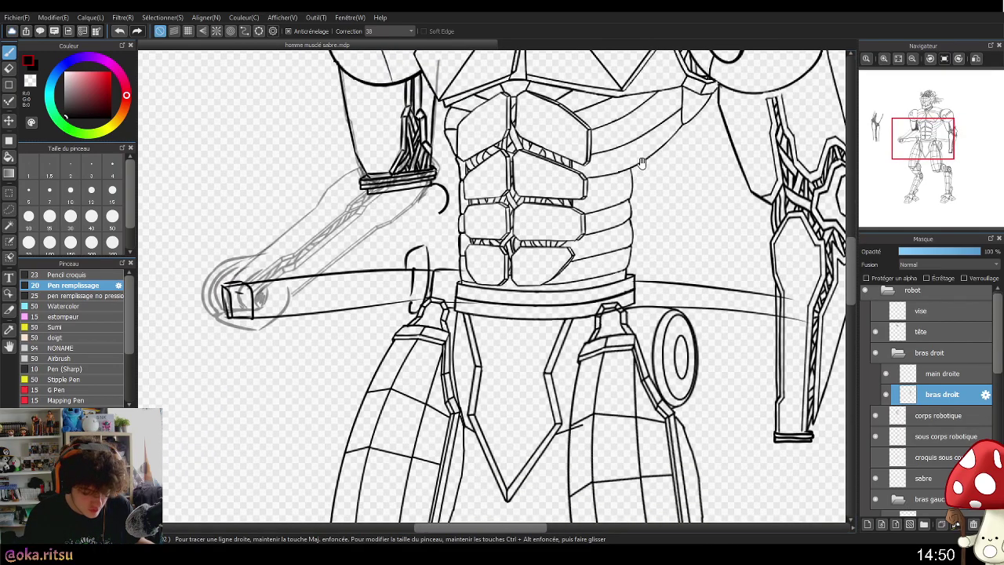
scroll(689, 267, down, 2)
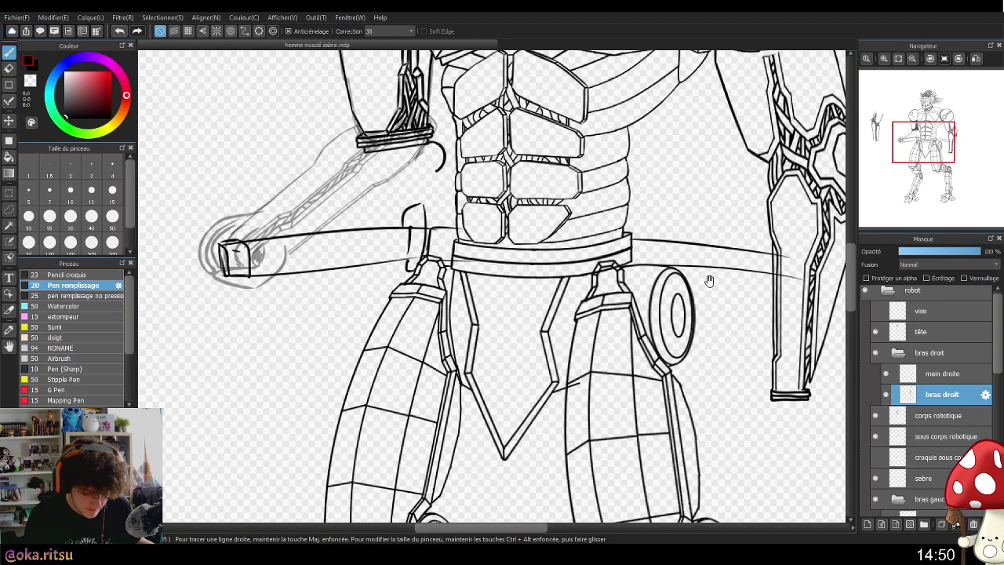
drag(734, 323, 604, 317)
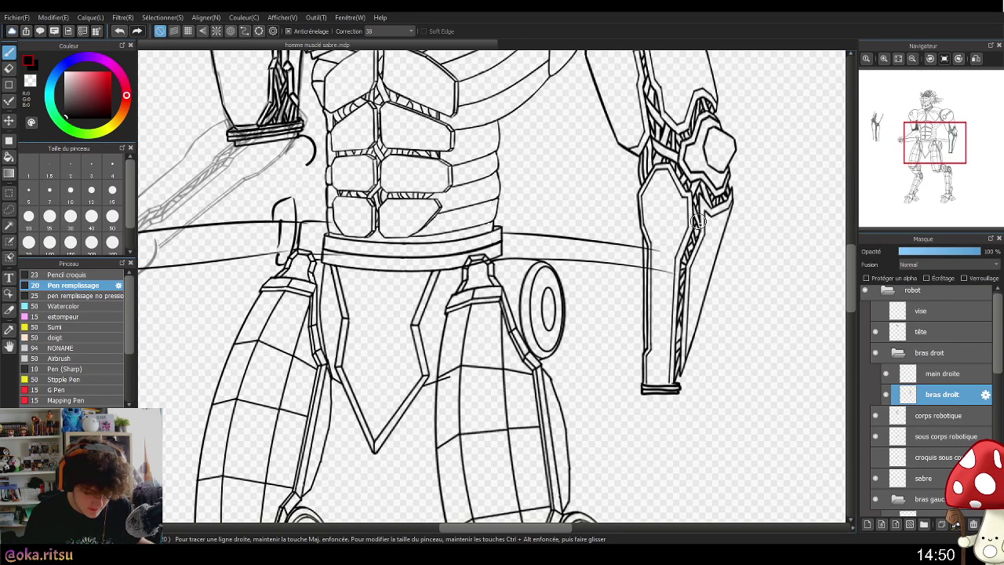
drag(669, 334, 775, 325)
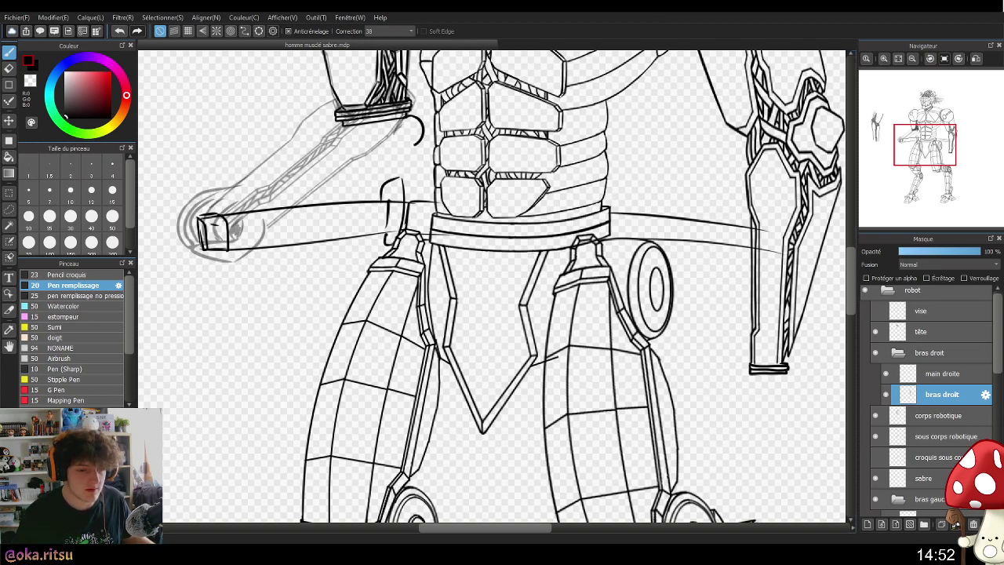
- Consult the Bastion robot reference image in the browser and compare it with the drawn robot's torso and arms
drag(1003, 12, 457, 12)
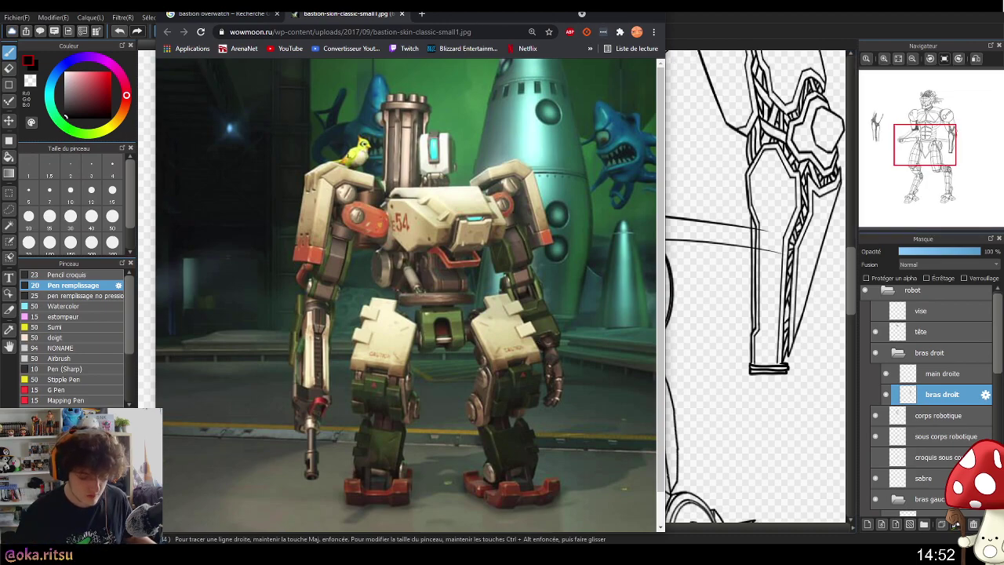
drag(463, 13, 1003, 34)
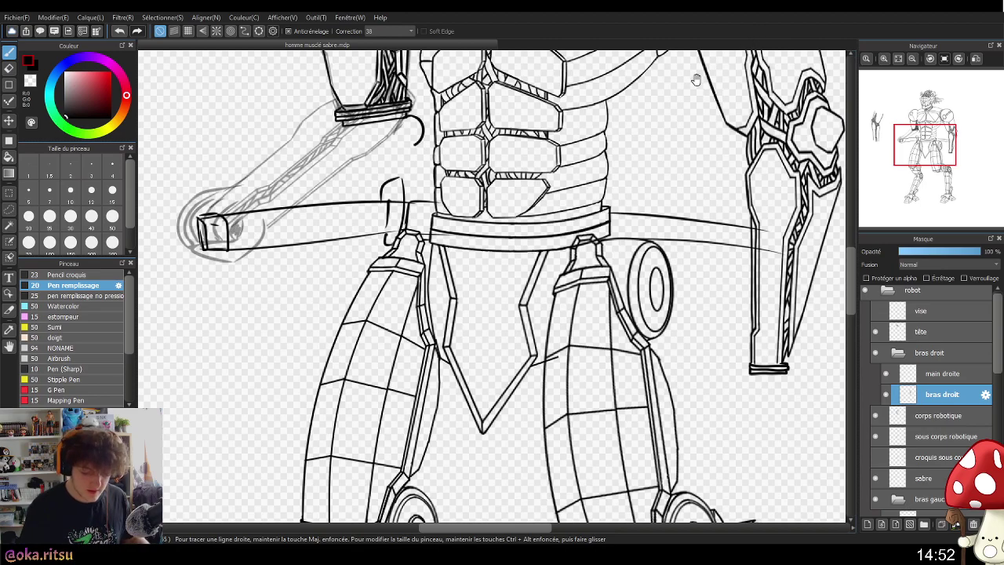
scroll(697, 79, up, 5)
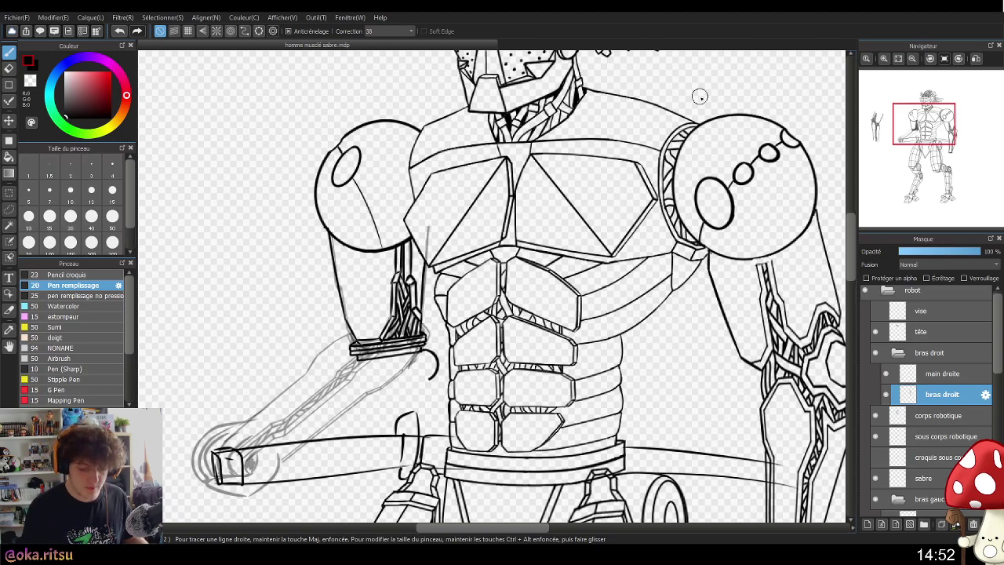
mouse_move(728, 267)
mouse_down()
mouse_move(662, 155)
mouse_move(617, 284)
mouse_move(648, 237)
mouse_up()
drag(634, 274, 665, 245)
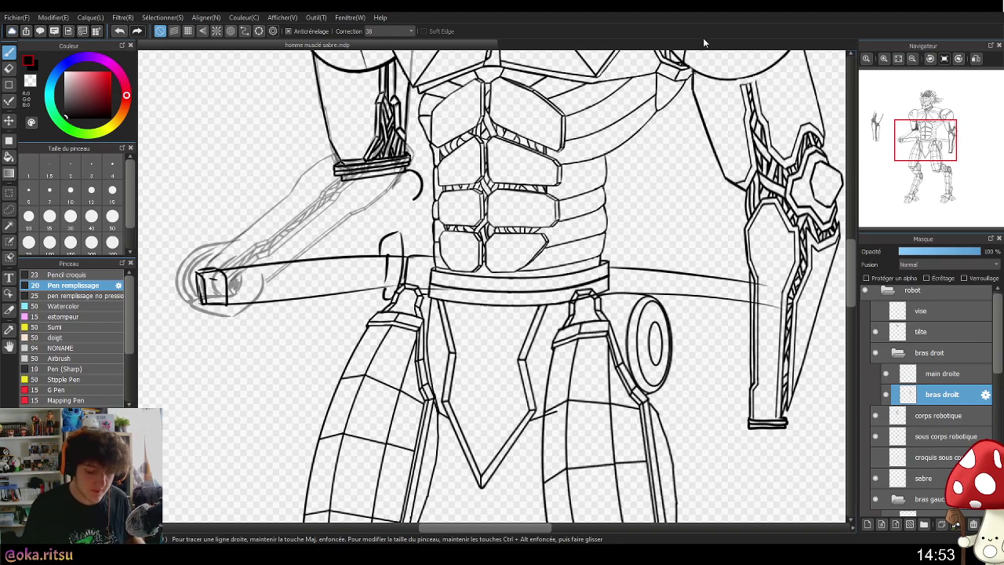
mouse_move(519, 237)
mouse_down()
mouse_move(656, 270)
mouse_move(577, 310)
mouse_up()
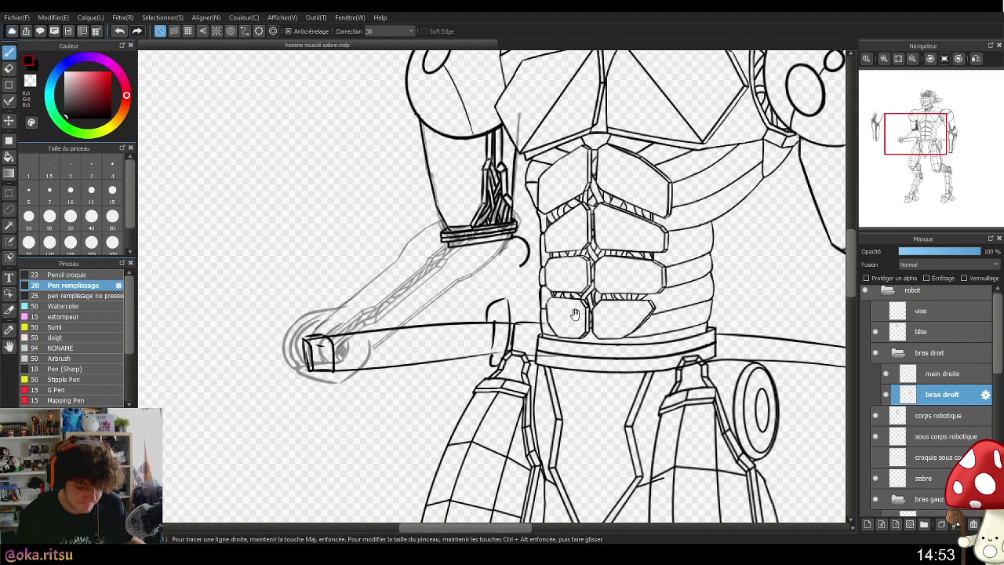
mouse_move(531, 317)
mouse_down()
mouse_move(544, 317)
mouse_move(546, 301)
mouse_up()
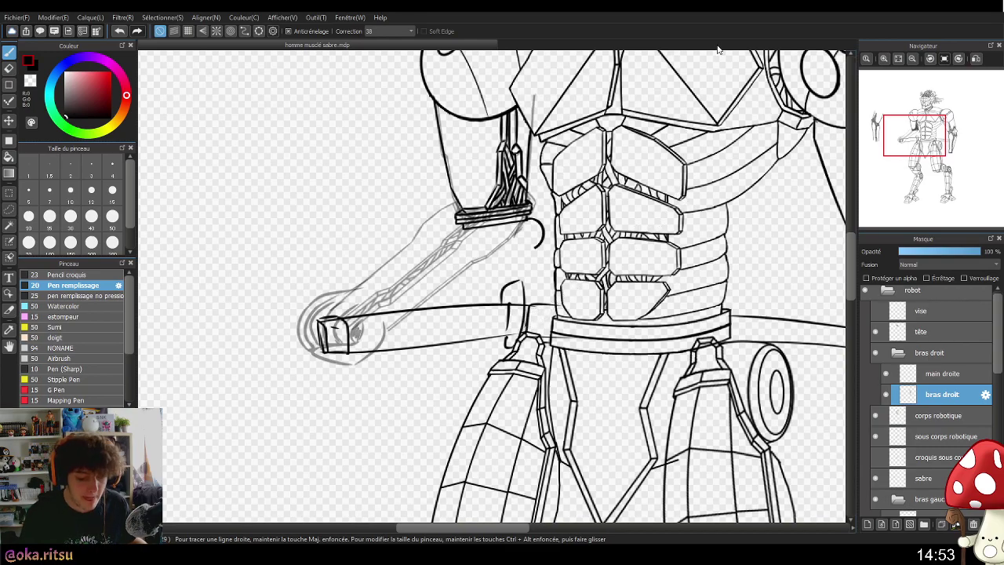
- Make "bras prop croq" in the "bras gauche" folder the active layer for drawing over the forearm sketch
drag(611, 206, 594, 251)
scroll(455, 260, up, 2)
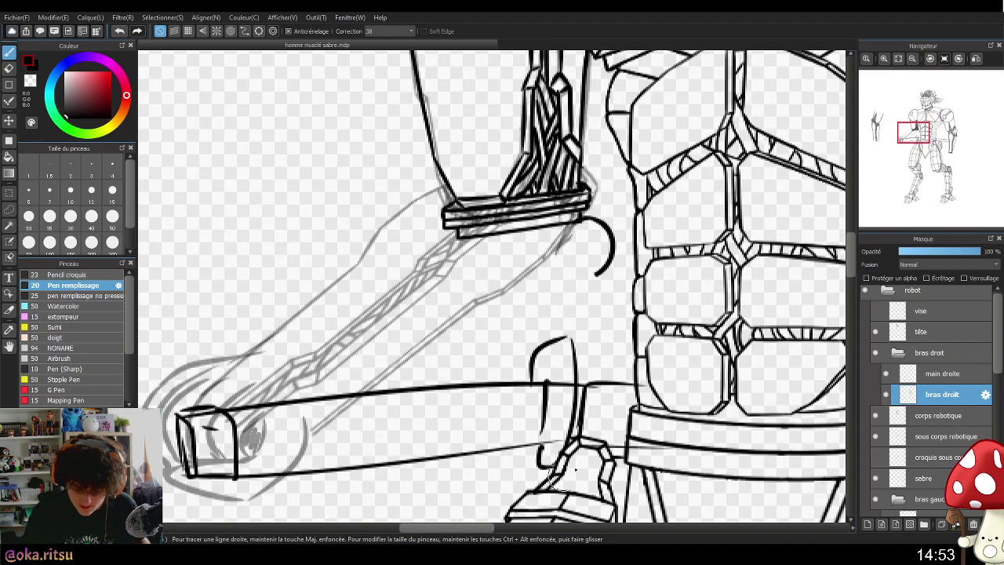
drag(996, 348, 993, 424)
click(951, 352)
drag(601, 301, 556, 326)
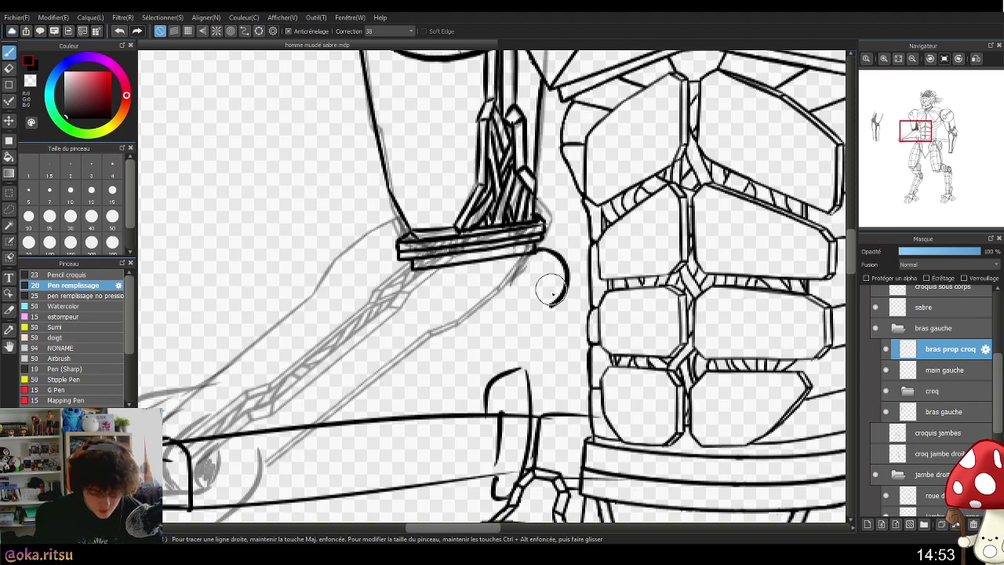
- Try to draw the forearm's lower outline freehand from the elbow cuff, undoing the strokes
drag(540, 275, 536, 322)
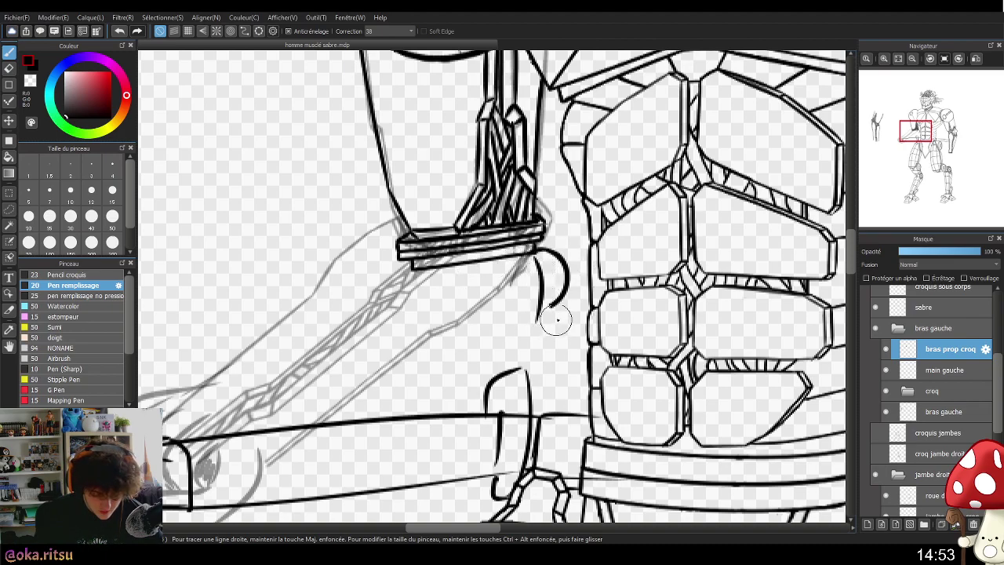
key(ctrl+z)
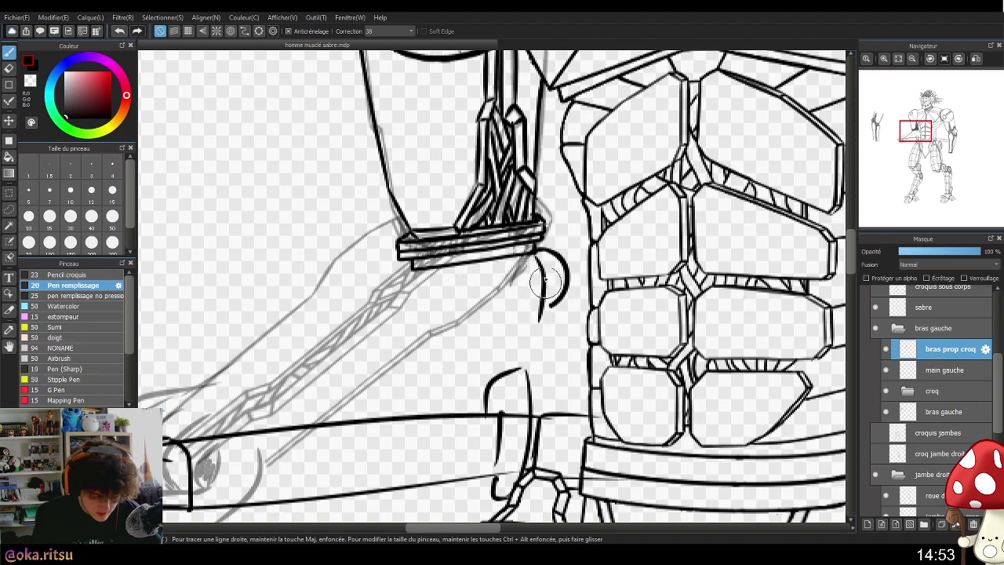
drag(543, 273, 542, 321)
key(ctrl+z)
mouse_move(536, 258)
mouse_down()
mouse_move(545, 330)
mouse_move(554, 309)
mouse_move(506, 357)
mouse_move(520, 348)
mouse_move(334, 421)
mouse_up()
key(ctrl+z)
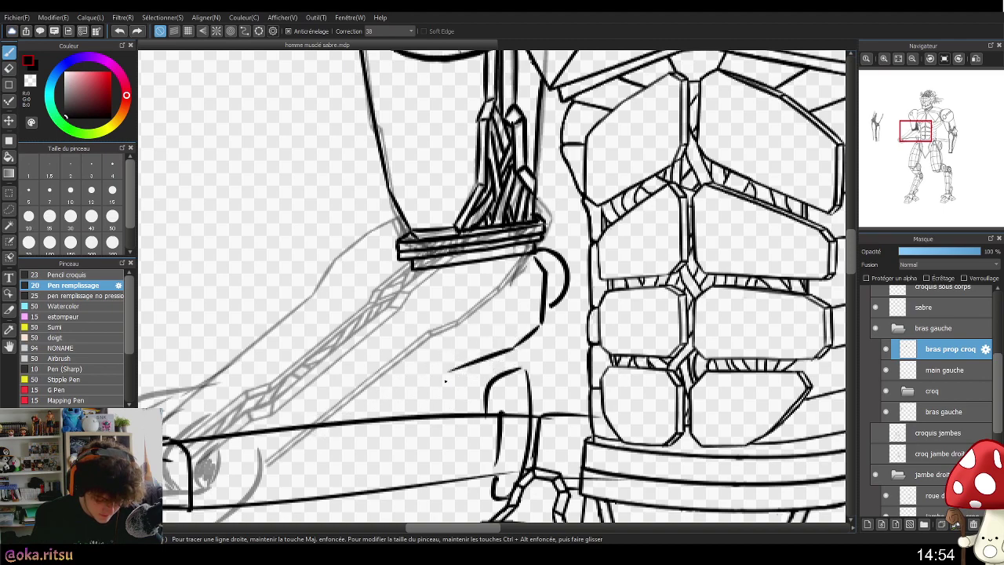
key(ctrl+z)
key(ctrl+z)
- Switch to straight-line drawing with the "pen remplissage no pressio" brush
click(11, 85)
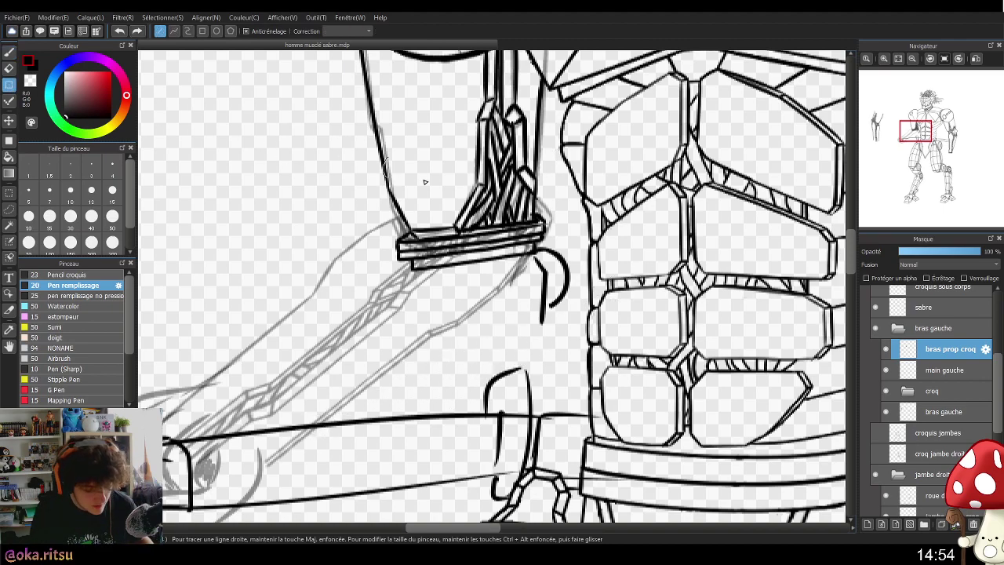
click(77, 296)
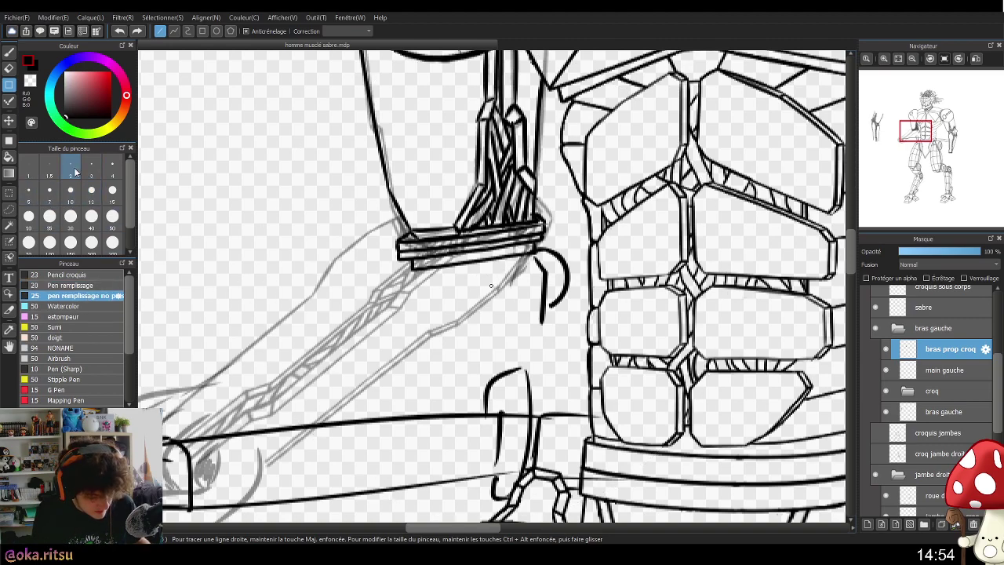
- Try to outline the forearm's underside with straight segments from the elbow cuff to the sabre, and undo all of those lines
mouse_move(534, 257)
mouse_down()
mouse_move(548, 276)
mouse_move(542, 324)
mouse_move(521, 352)
mouse_move(494, 345)
mouse_move(354, 420)
mouse_up()
drag(539, 402, 665, 309)
key(ctrl+z)
mouse_move(649, 258)
mouse_down()
mouse_move(597, 276)
mouse_move(530, 329)
mouse_up()
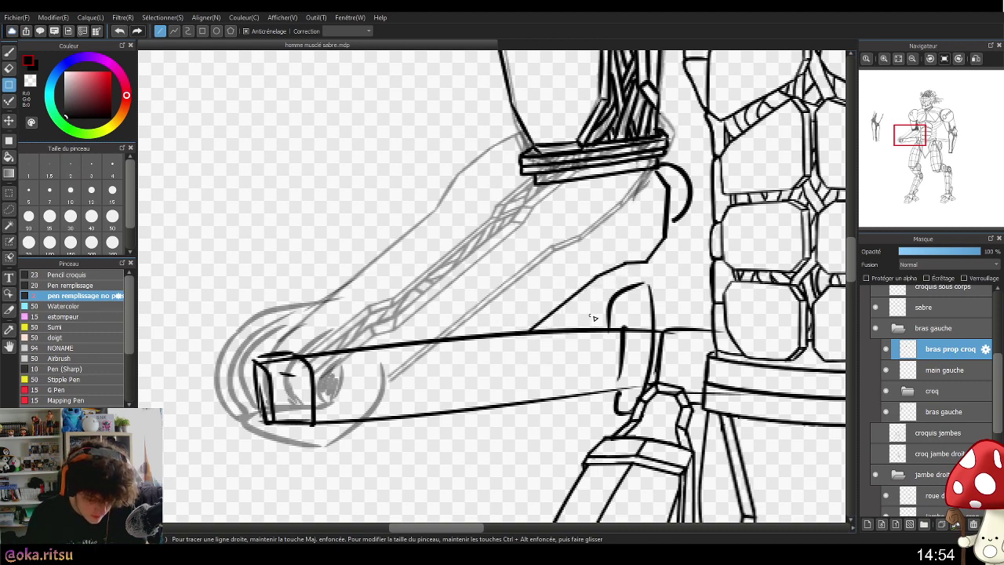
mouse_move(614, 337)
mouse_down()
mouse_move(598, 345)
mouse_move(610, 338)
mouse_up()
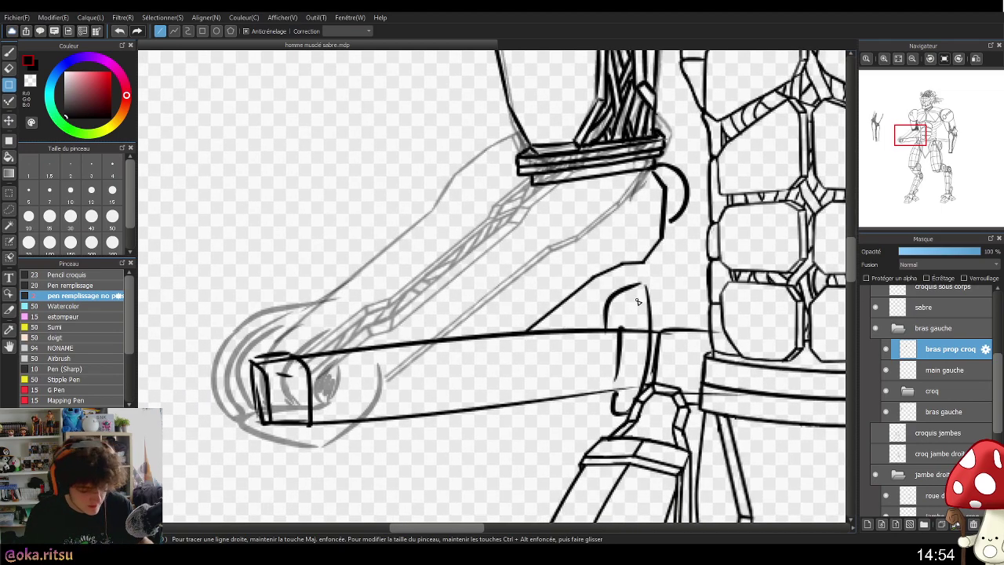
key(ctrl+z)
key(ctrl+z)
key(ctrl+z)
key(ctrl+z)
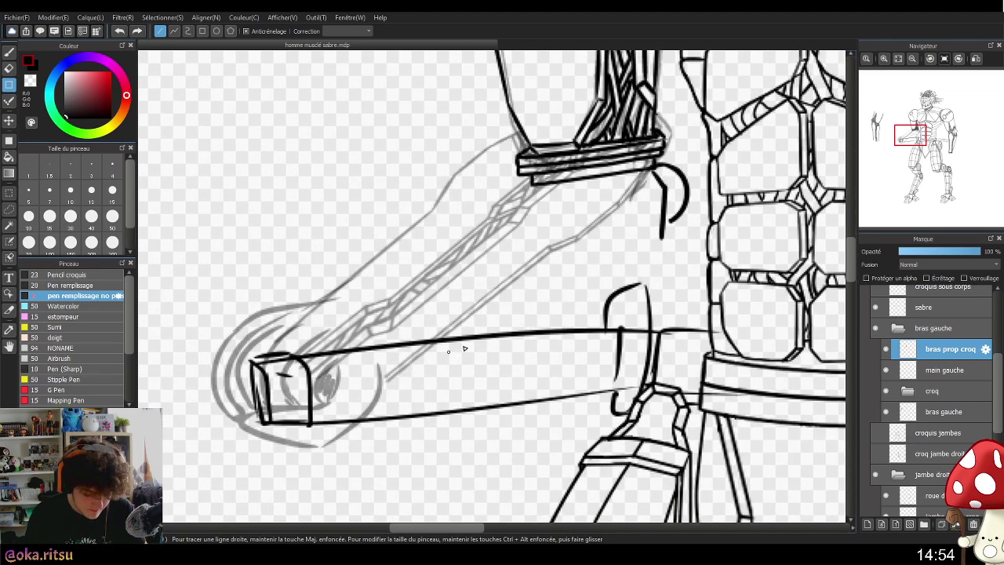
key(ctrl+z)
key(ctrl+z)
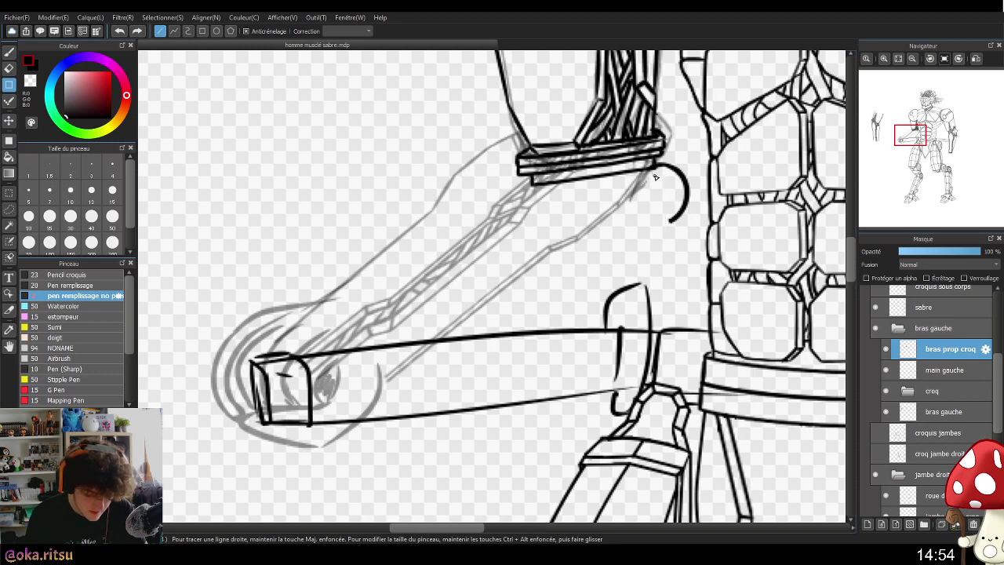
- Draw the forearm's underside in angular straight segments from the elbow cuff, bending inward and across the sabre to the sketched hand
drag(666, 195, 636, 240)
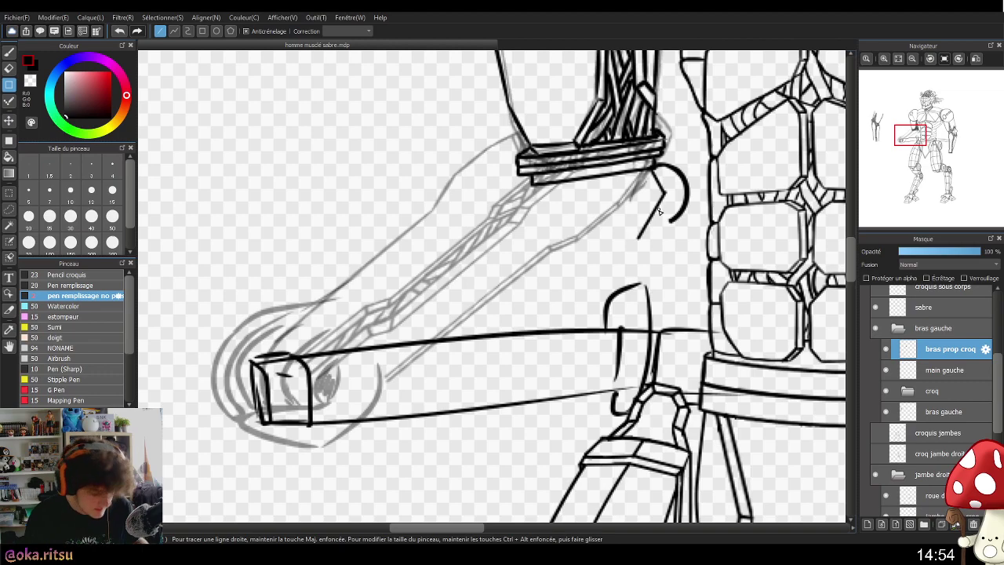
key(ctrl+z)
mouse_move(663, 194)
mouse_down()
mouse_move(639, 237)
mouse_move(553, 261)
mouse_move(479, 316)
mouse_up()
key(ctrl+z)
drag(553, 261, 497, 306)
drag(570, 309, 619, 272)
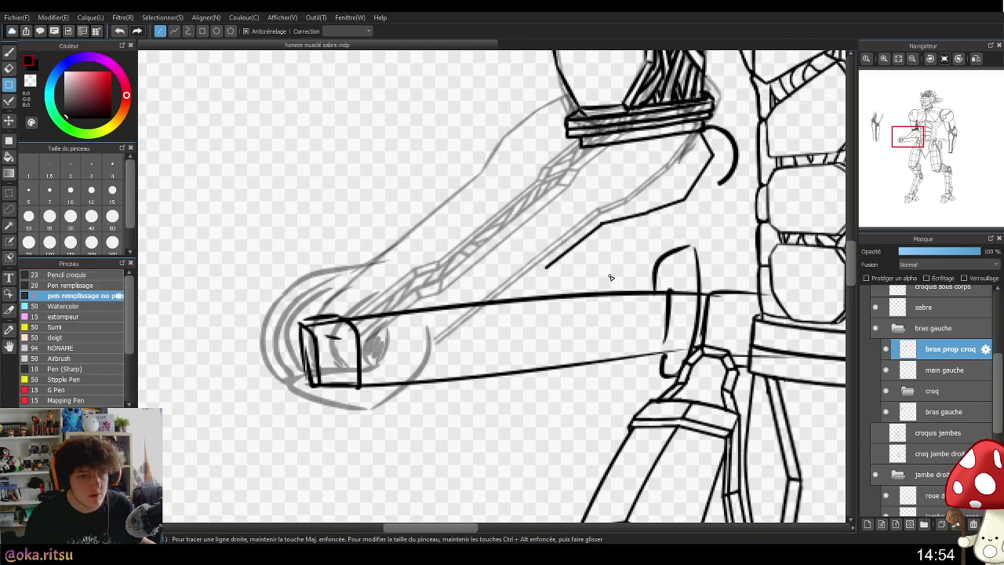
drag(545, 269, 432, 347)
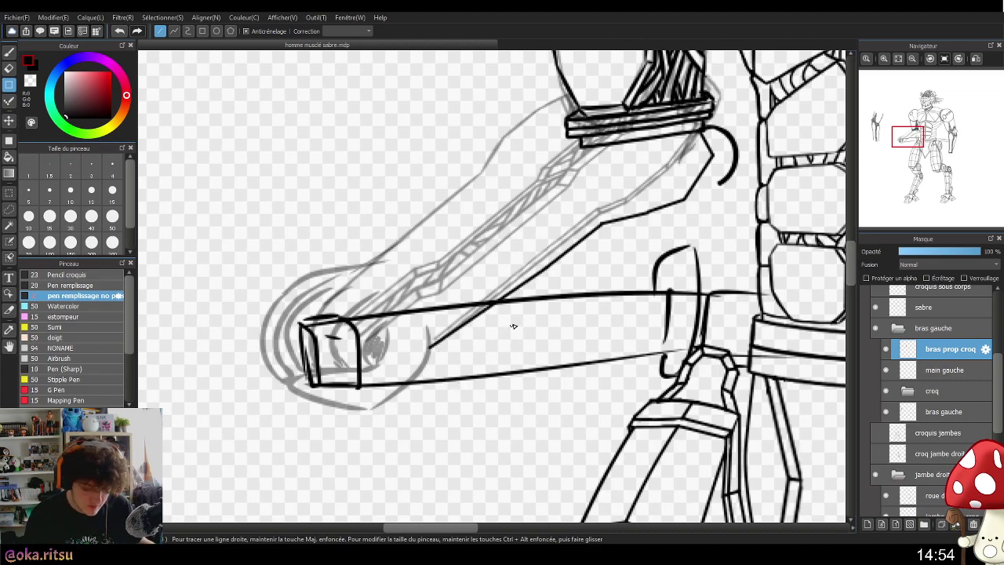
- Try to draw a freehand ellipse around the wrist where the forearm's underside meets the sabre, undoing the first strokes
mouse_move(565, 275)
mouse_down()
mouse_move(544, 311)
mouse_move(540, 291)
mouse_move(577, 304)
mouse_up()
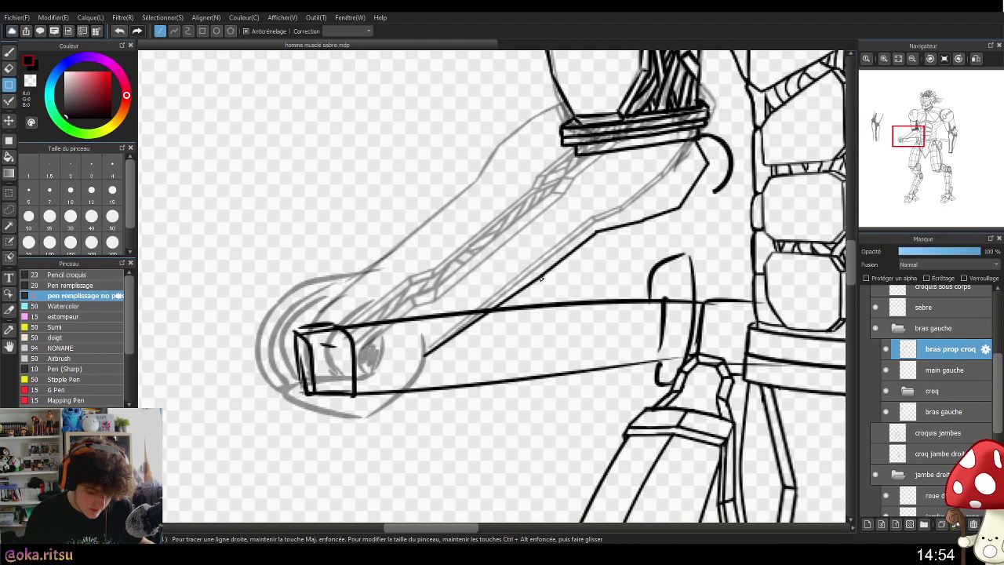
click(9, 51)
mouse_move(348, 267)
mouse_down()
mouse_move(423, 284)
mouse_move(443, 354)
mouse_up()
key(ctrl+z)
mouse_move(378, 267)
mouse_down()
mouse_move(357, 318)
mouse_move(380, 271)
mouse_move(430, 349)
mouse_up()
key(ctrl+z)
key(ctrl+z)
mouse_move(454, 295)
mouse_down()
mouse_move(420, 274)
mouse_move(345, 326)
mouse_move(427, 279)
mouse_up()
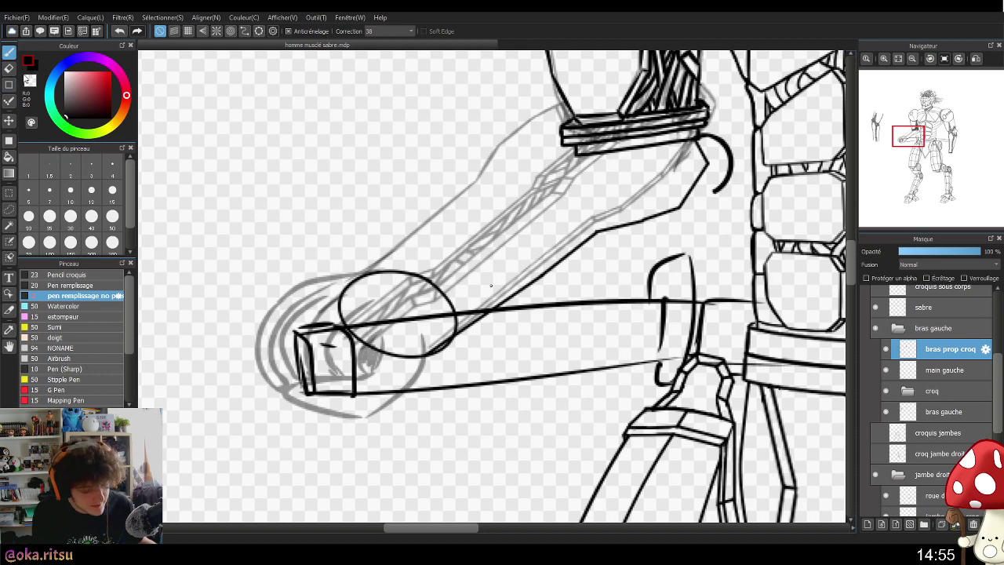
- Try to draw the forearm's upper edge in straight segments from the wrist ellipse to the elbow cuff
click(9, 84)
drag(587, 284, 501, 358)
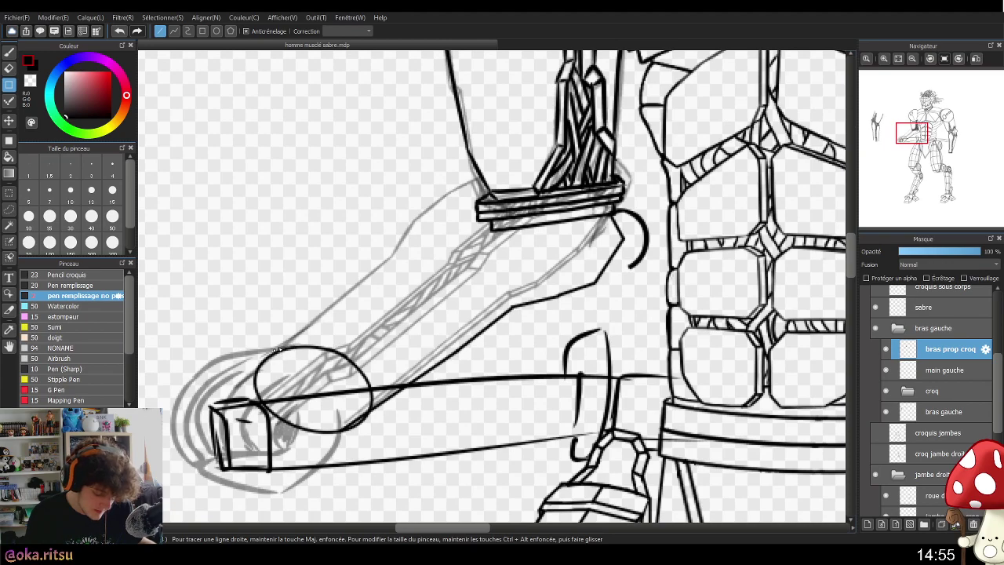
mouse_move(283, 349)
mouse_down()
mouse_move(428, 263)
mouse_move(532, 228)
mouse_up()
mouse_move(581, 263)
mouse_down()
mouse_move(419, 271)
mouse_move(304, 345)
mouse_move(491, 228)
mouse_up()
- Undo the forearm's upper edge, the wrist ellipse and the whole straight-segment underside
scroll(639, 392, down, 5)
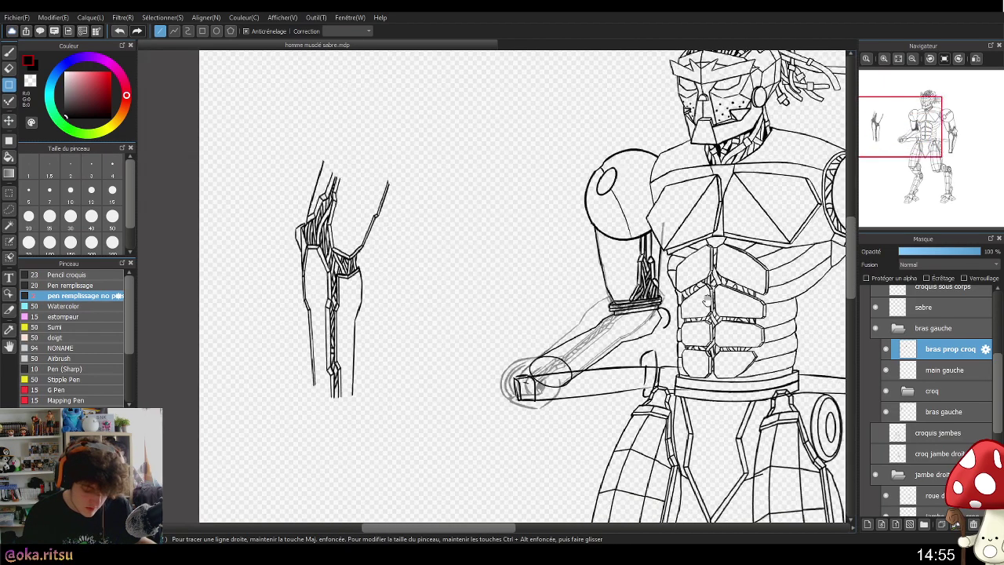
scroll(639, 392, up, 3)
scroll(643, 370, up, 2)
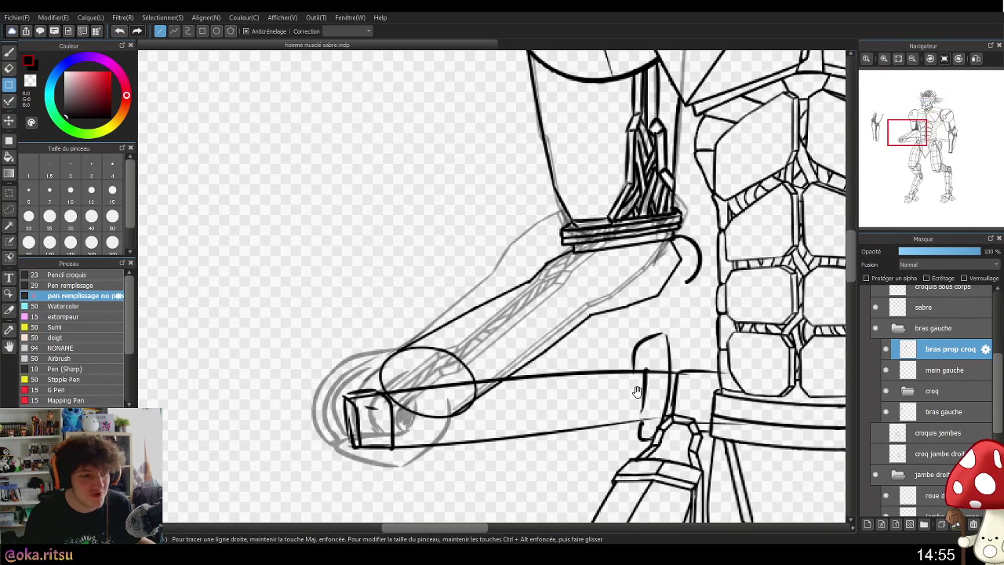
drag(677, 376, 625, 372)
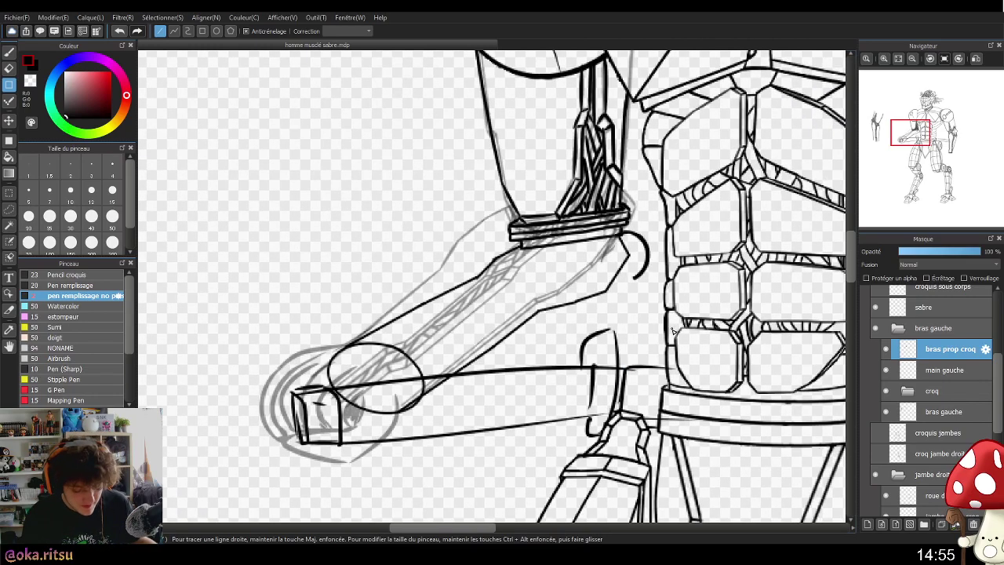
key(ctrl+z)
key(ctrl+z)
key(ctrl+z)
key(ctrl+z)
key(ctrl+z)
key(ctrl+z)
key(ctrl+z)
key(ctrl+z)
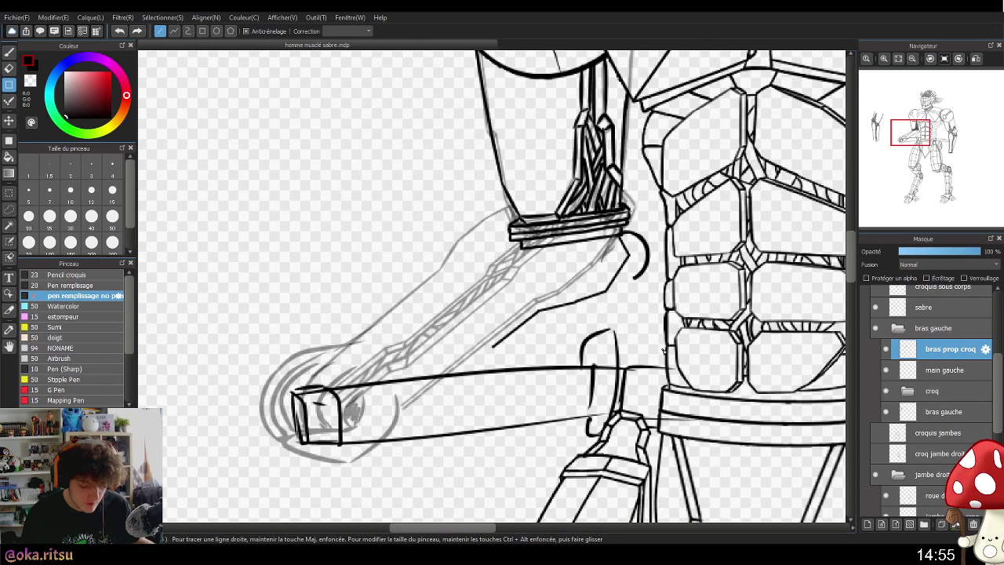
key(ctrl+z)
key(ctrl+z)
key(ctrl+z)
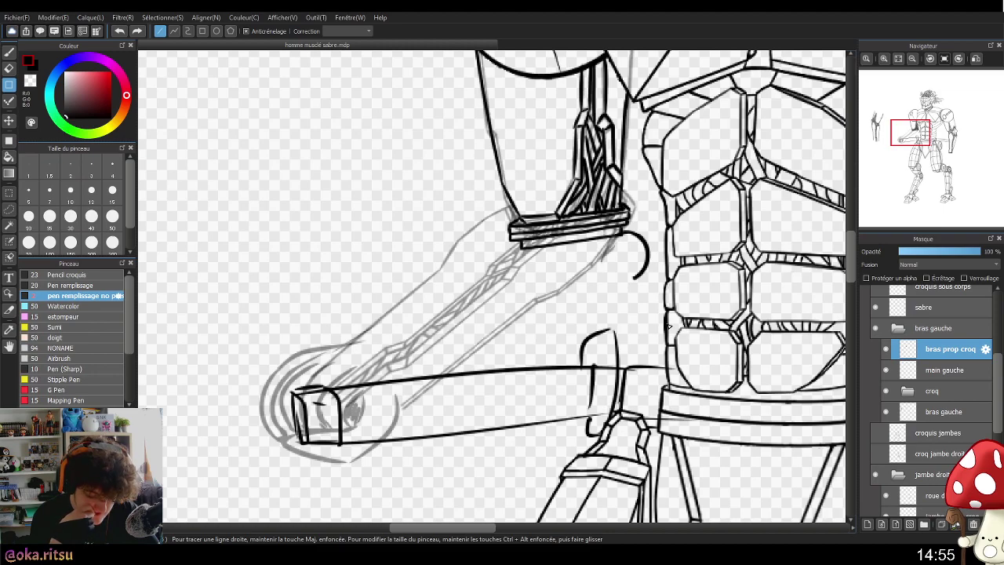
- Switch to freehand drawing with the "Pen remplissage" brush, keeping the view on the left forearm
key(b)
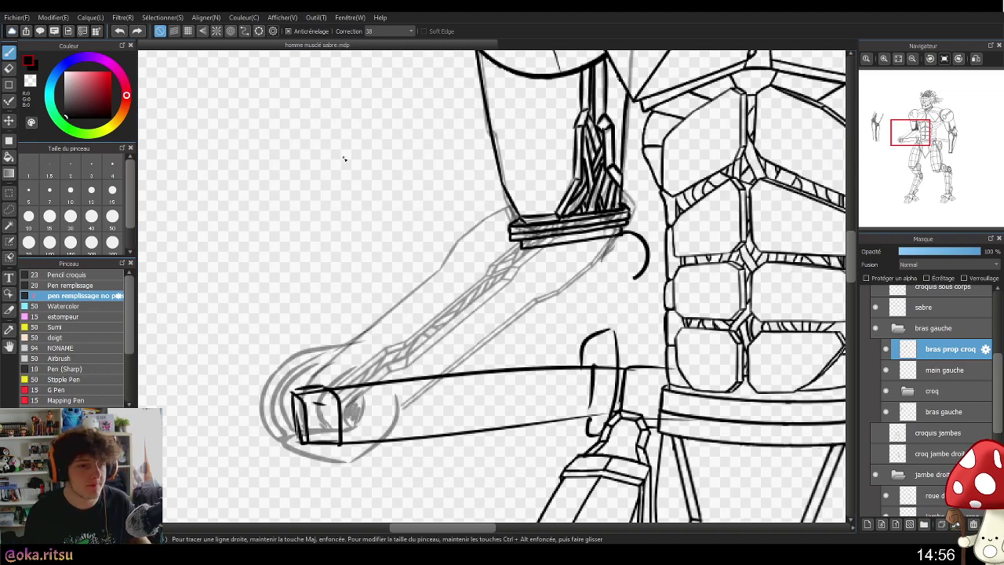
drag(576, 315, 548, 283)
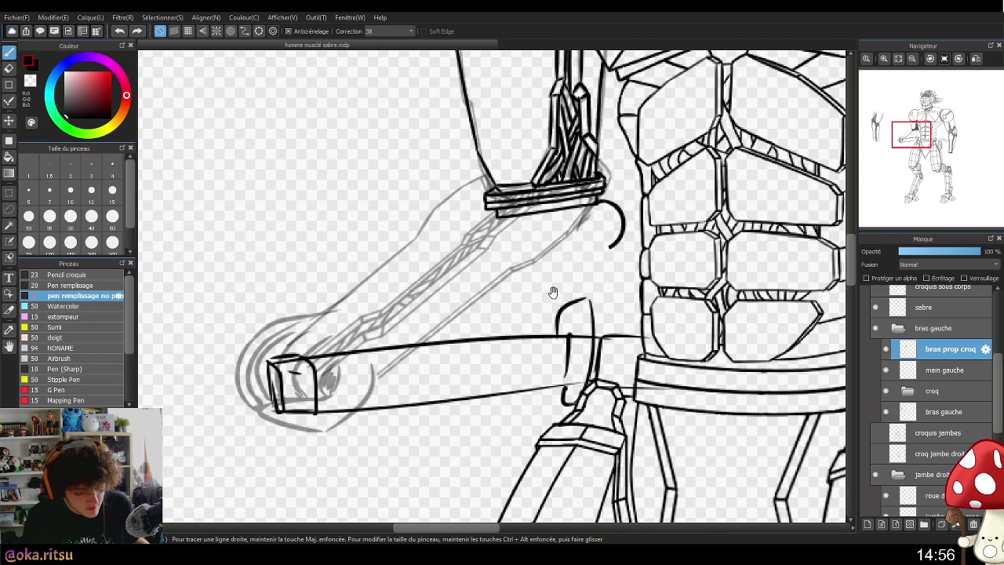
drag(552, 291, 529, 300)
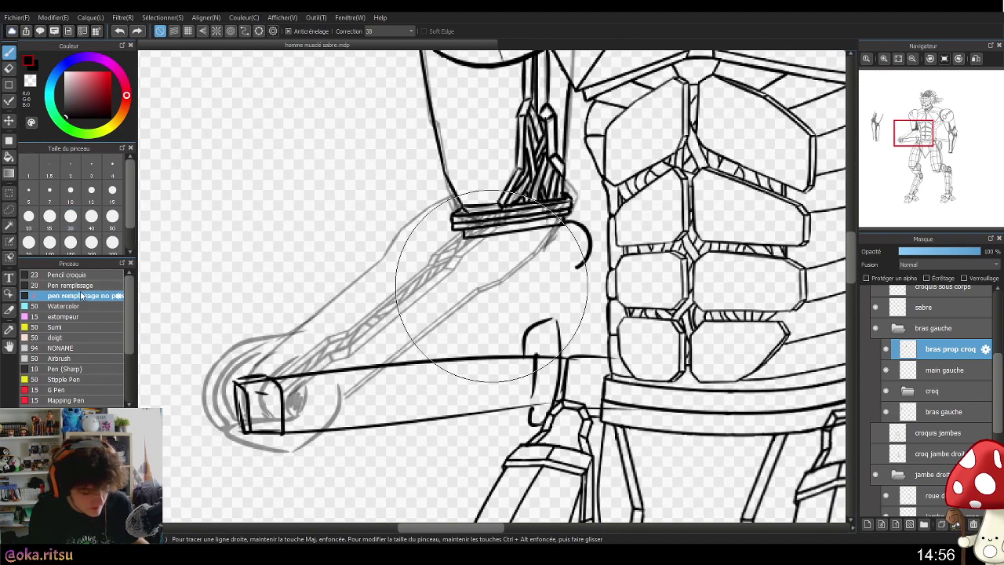
click(73, 285)
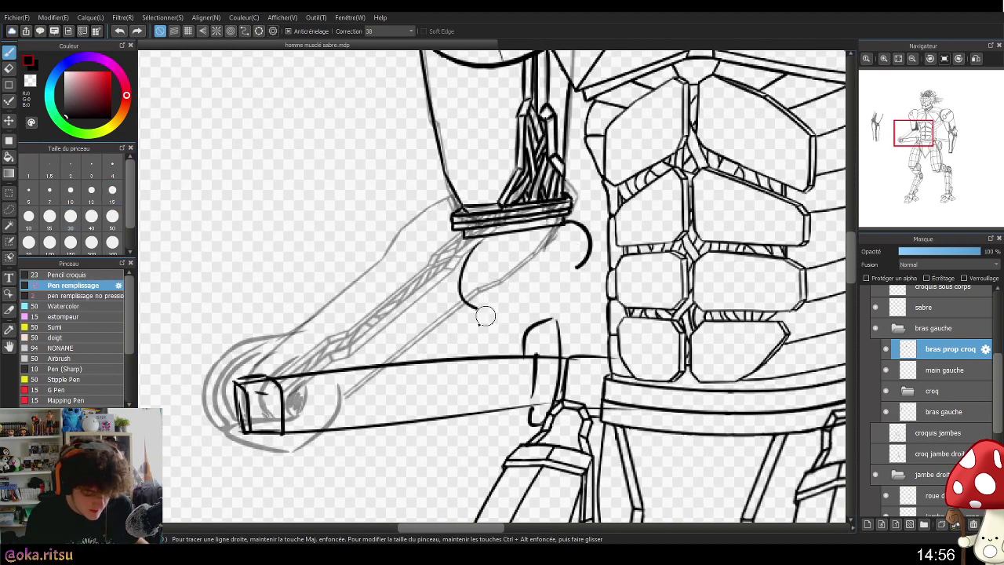
scroll(478, 251, up, 3)
scroll(477, 251, down, 3)
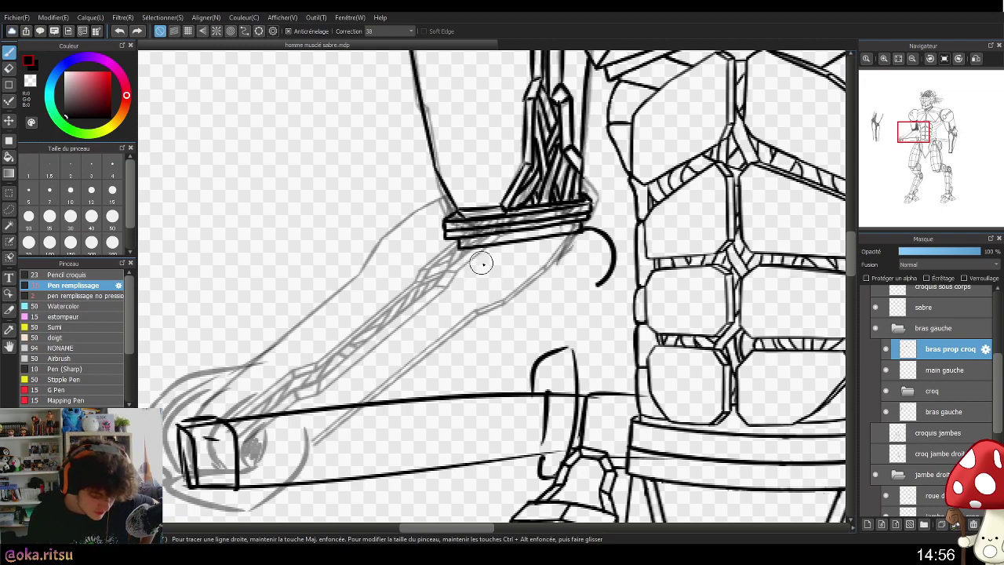
- Try to ink parallel lines along the sketched forearm from the elbow cuff to the wrist, and undo them
mouse_move(480, 256)
mouse_down()
mouse_move(323, 365)
mouse_move(314, 398)
mouse_up()
mouse_move(478, 257)
mouse_down()
mouse_move(452, 263)
mouse_move(330, 346)
mouse_up()
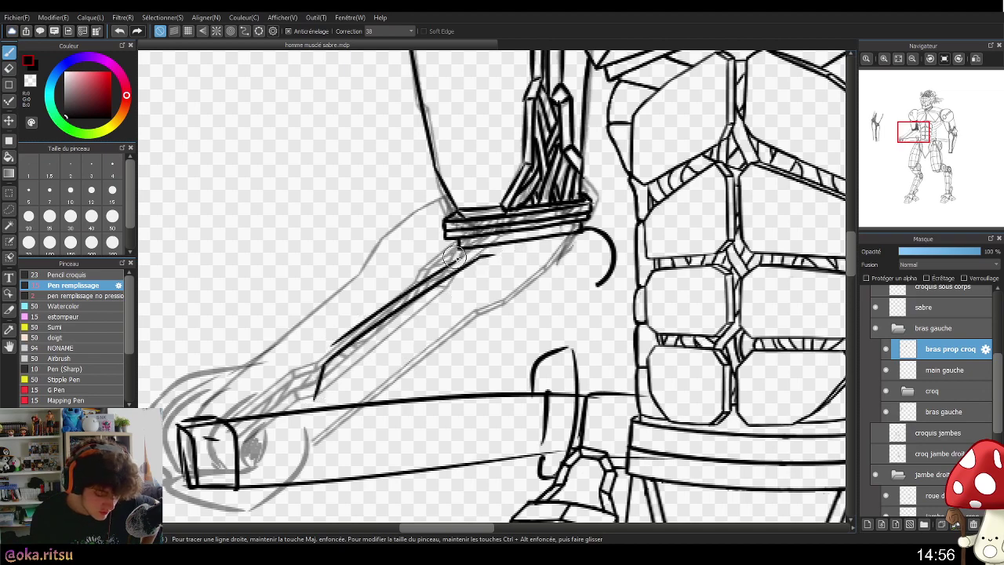
drag(436, 259, 330, 333)
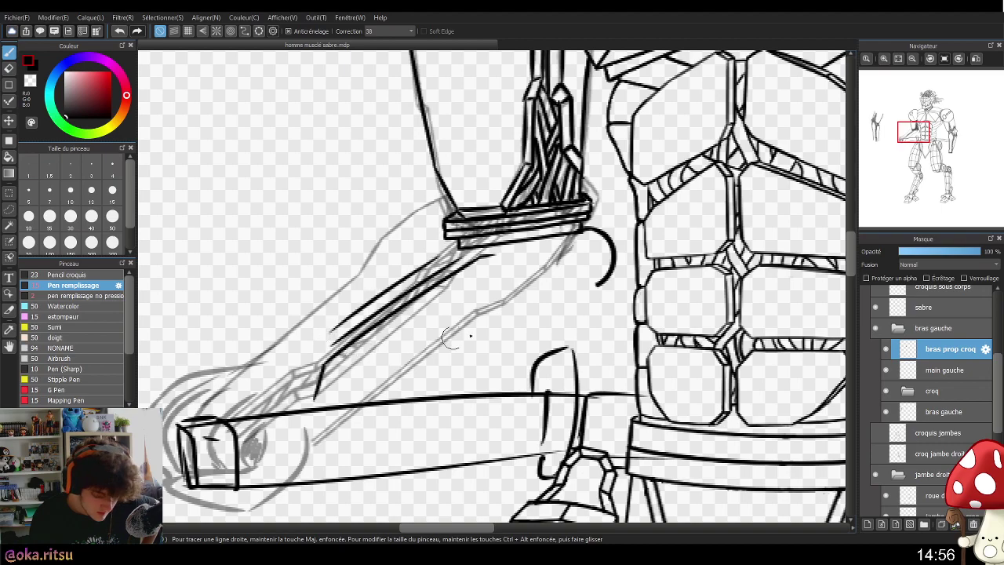
drag(552, 388, 579, 308)
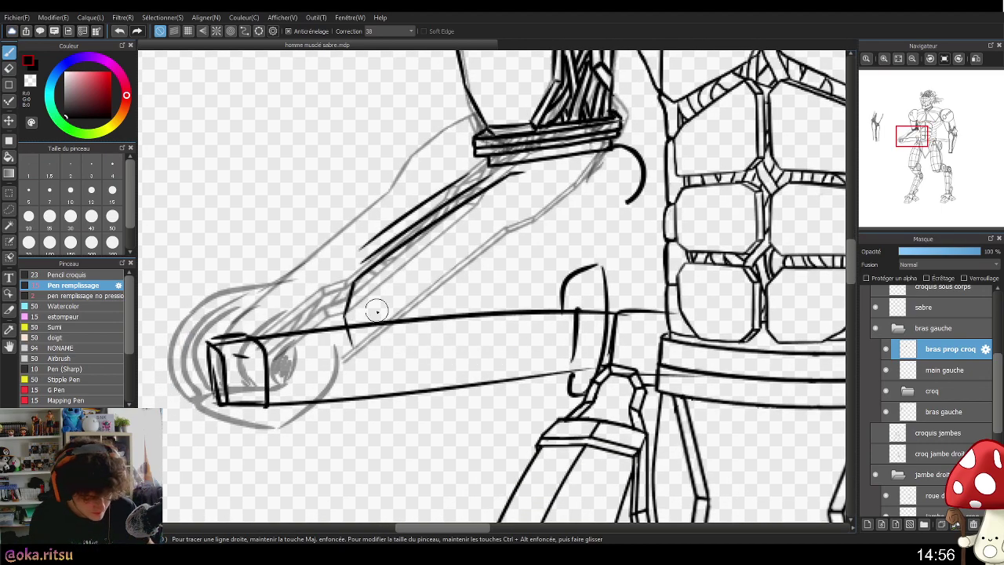
key(ctrl+z)
key(ctrl+z)
key(ctrl+z)
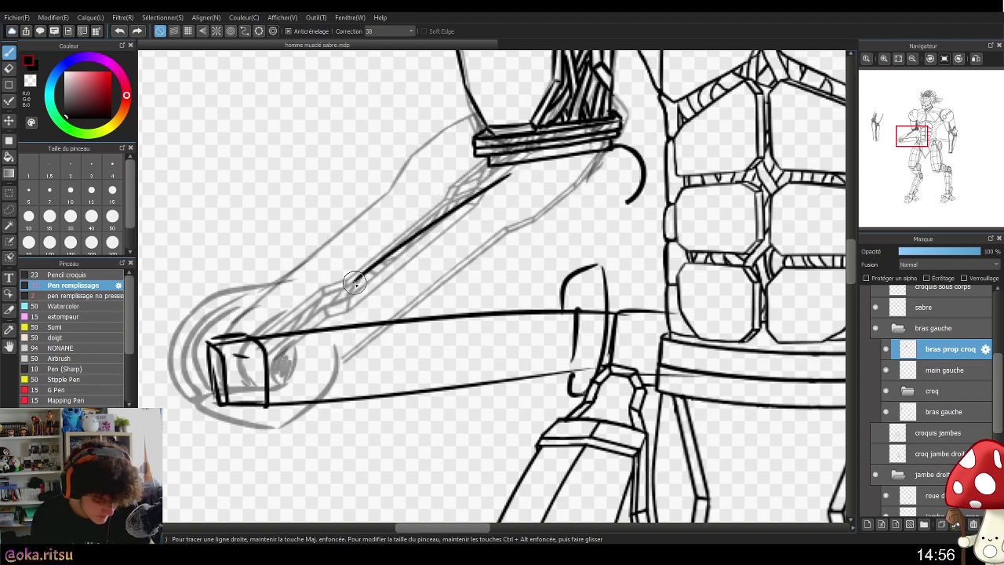
key(ctrl+z)
- Draw one long line from below the elbow cuff to the wrist, and a curved wrist arc across the sketched hand and sabre
mouse_move(324, 299)
mouse_down()
mouse_move(355, 279)
mouse_move(330, 307)
mouse_up()
drag(269, 279, 357, 380)
key(ctrl+z)
mouse_move(264, 281)
mouse_down()
mouse_move(328, 309)
mouse_move(341, 357)
mouse_up()
key(ctrl+z)
mouse_move(261, 281)
mouse_down()
mouse_move(342, 312)
mouse_move(347, 372)
mouse_up()
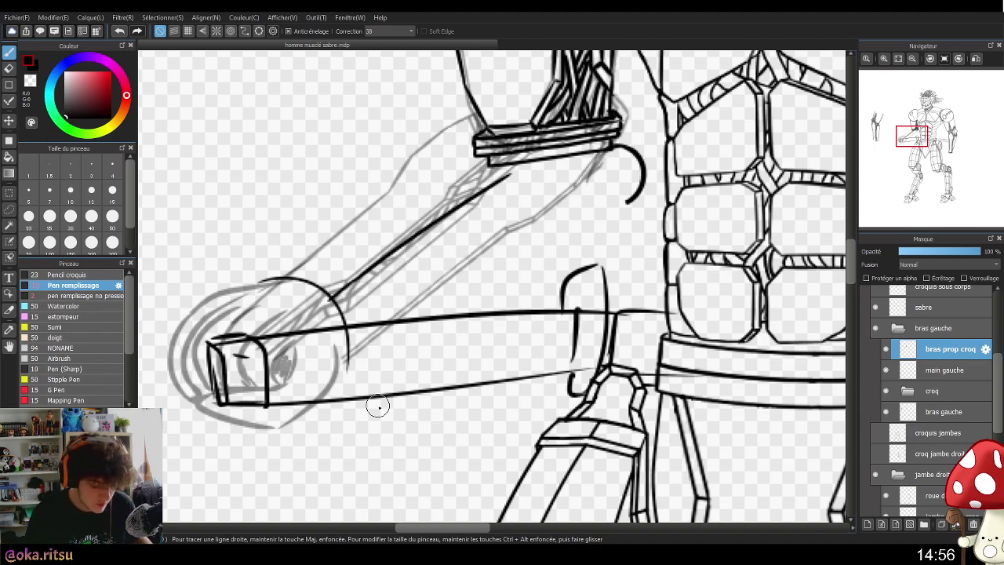
- Extend the forearm's upper line along the cuff's underside and draw the angular elbow corner going down from it
drag(551, 321, 512, 361)
drag(538, 271, 479, 331)
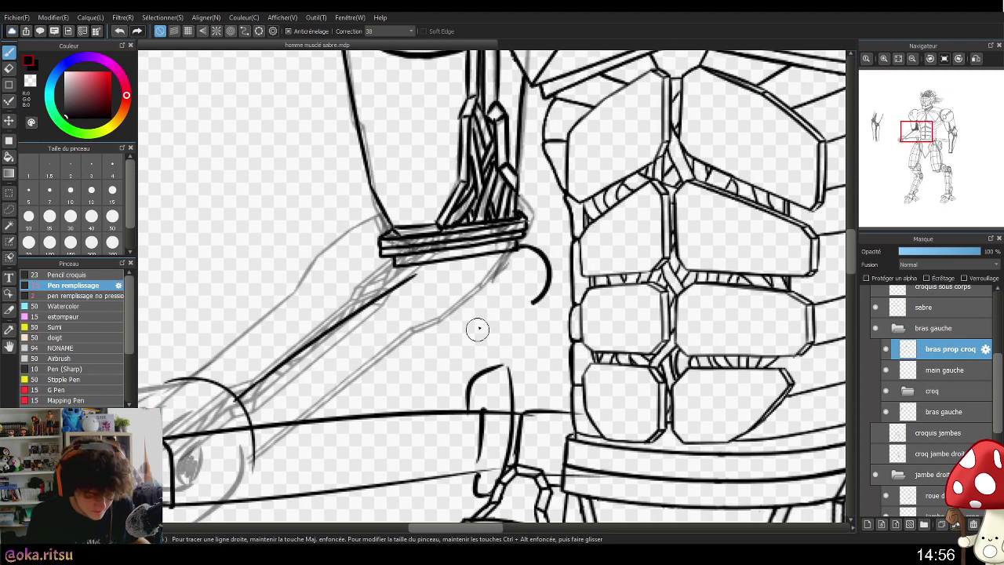
scroll(431, 283, up, 3)
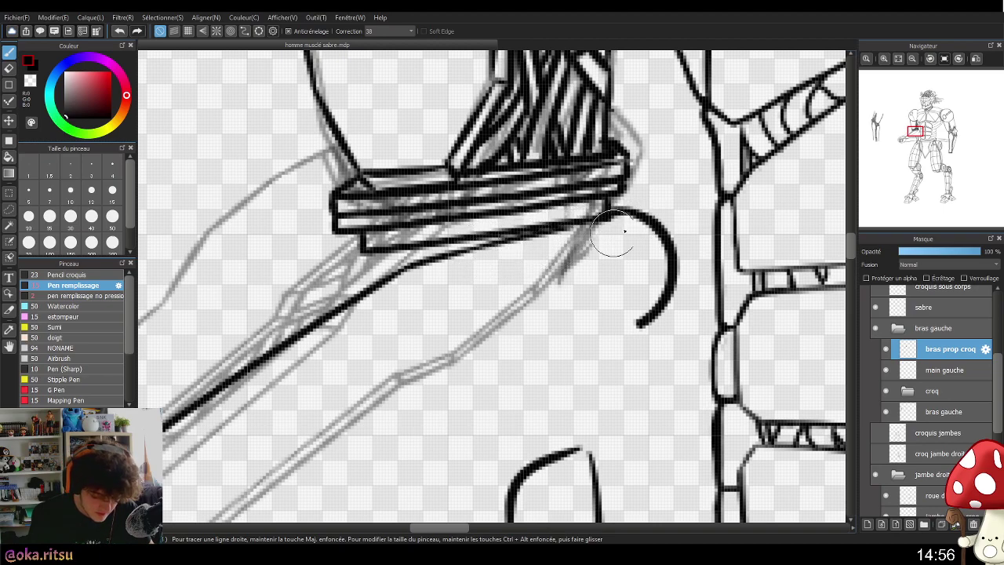
mouse_move(571, 225)
mouse_down()
mouse_move(621, 271)
mouse_move(619, 345)
mouse_up()
scroll(634, 385, down, 2)
drag(665, 381, 683, 303)
scroll(684, 303, up, 1)
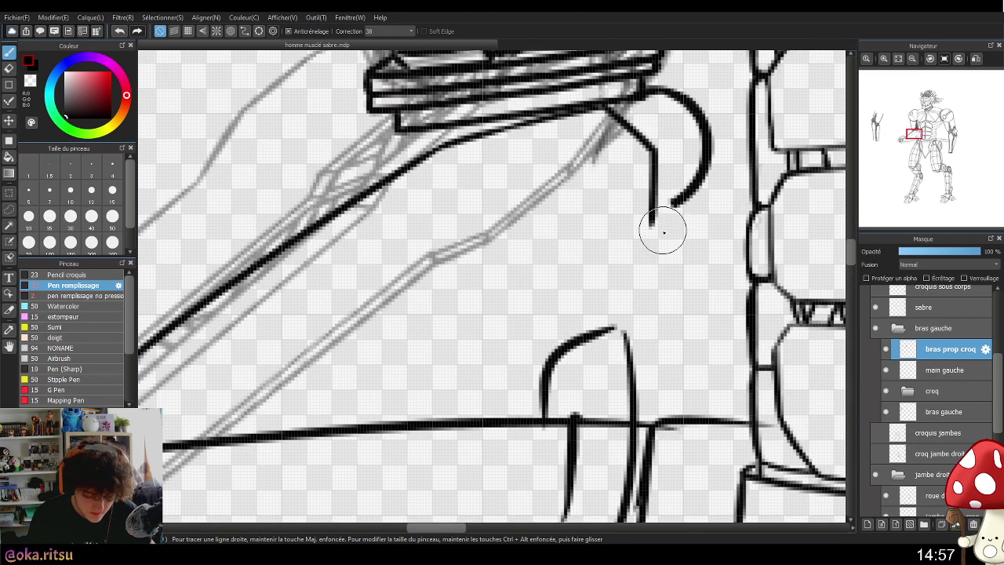
- Draw the first stretch of the forearm's underside from the elbow corner inward toward the sabre
scroll(661, 225, up, 1)
mouse_move(650, 225)
mouse_down()
mouse_move(431, 322)
mouse_move(389, 363)
mouse_up()
scroll(566, 276, down, 1)
scroll(559, 272, up, 1)
scroll(390, 363, down, 2)
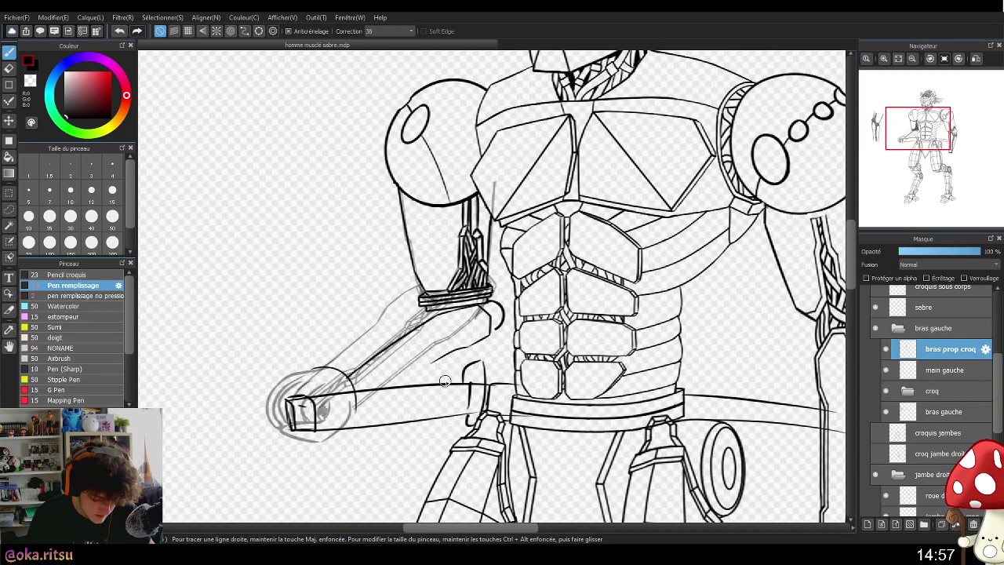
scroll(445, 381, up, 3)
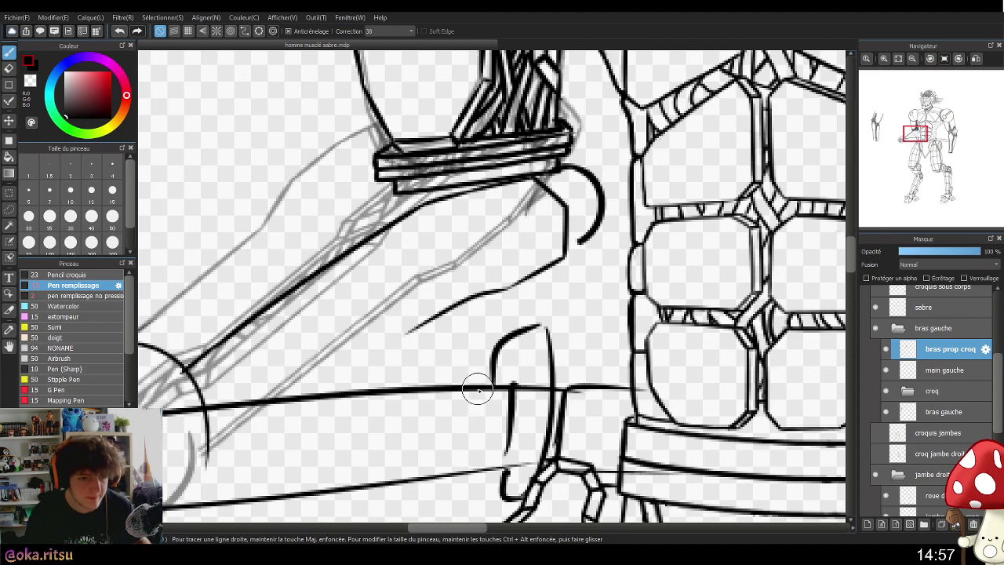
- Continue the forearm's underside across the sabre's upper edge to the wrist arc, redrawing the stroke until it fits
drag(480, 392, 679, 273)
drag(632, 192, 453, 316)
key(ctrl+z)
drag(644, 184, 409, 333)
key(ctrl+z)
drag(632, 196, 415, 326)
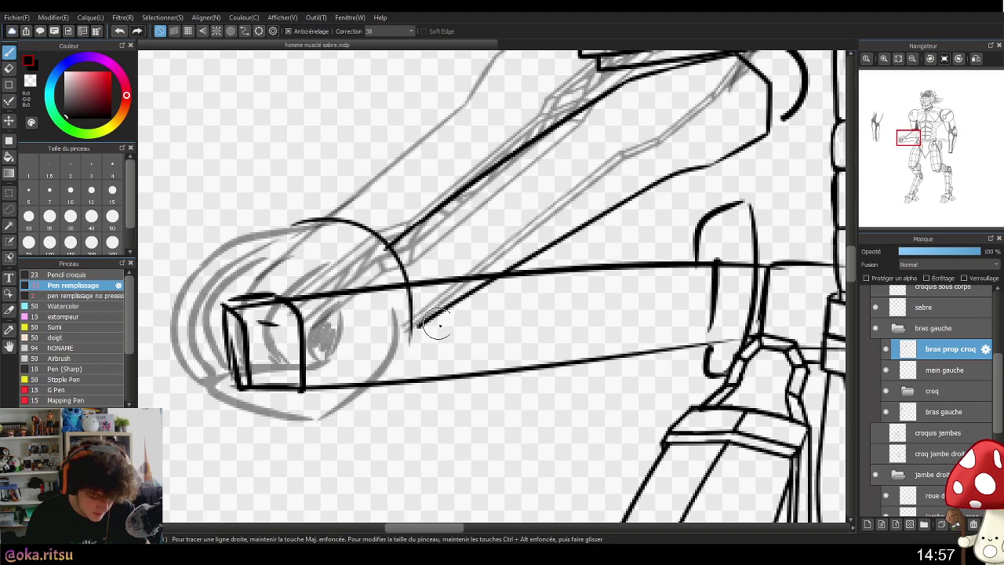
- Draw a second line just above the forearm's upper line, from the elbow cuff's lower corner to the wrist arc
key(space)
drag(615, 276, 648, 398)
key(space)
drag(616, 263, 580, 304)
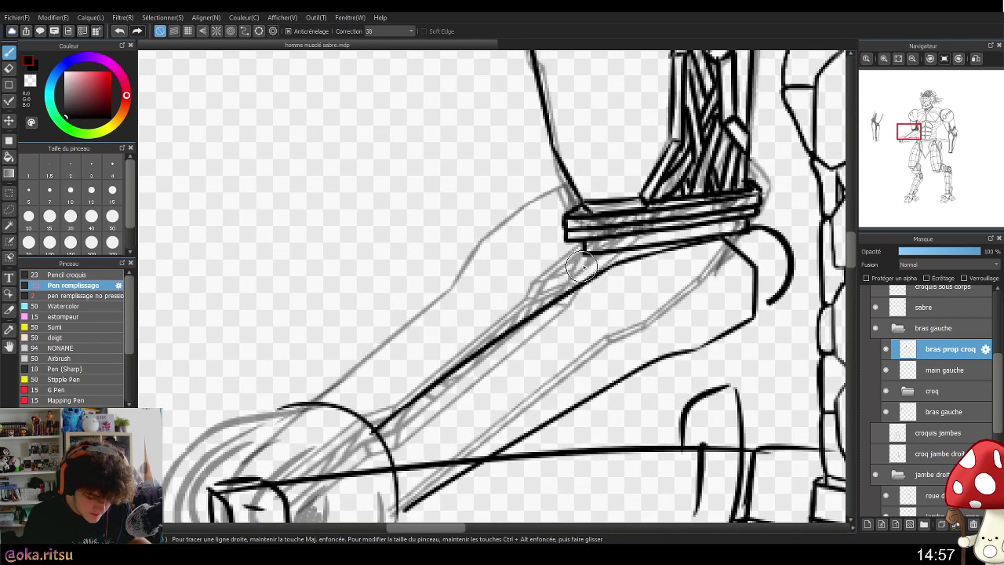
drag(581, 261, 577, 279)
mouse_move(411, 396)
mouse_down()
mouse_move(573, 302)
mouse_move(566, 290)
mouse_move(574, 274)
mouse_move(370, 415)
mouse_up()
key(ctrl+z)
key(ctrl+z)
mouse_move(580, 268)
mouse_down()
mouse_move(362, 423)
mouse_move(401, 351)
mouse_up()
- Try to draw the forearm's outer top edge from the crest of the wrist arc toward the elbow cuff
drag(635, 315, 636, 324)
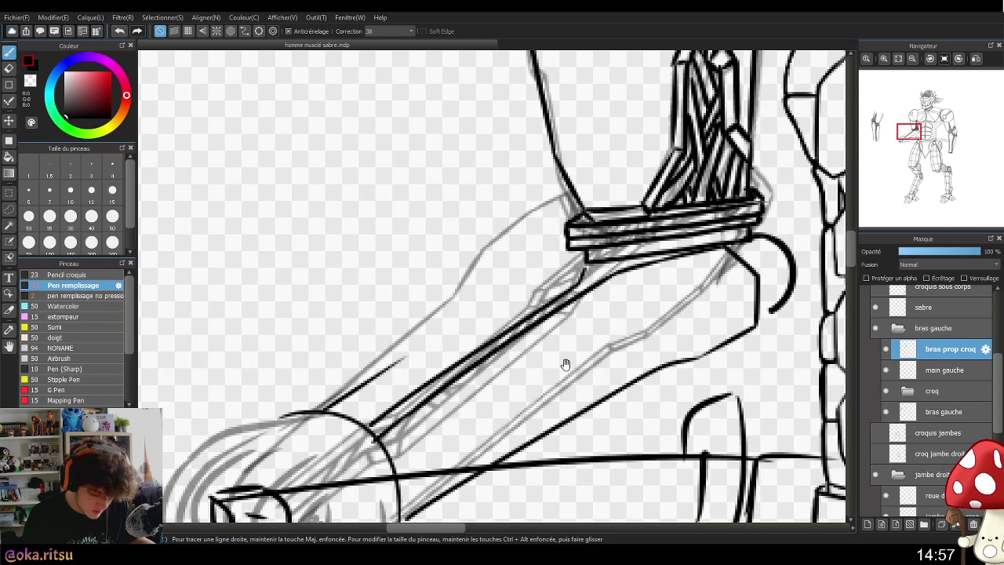
key(ctrl+z)
mouse_move(316, 409)
mouse_down()
mouse_move(498, 292)
mouse_move(459, 315)
mouse_move(490, 284)
mouse_move(582, 239)
mouse_up()
scroll(704, 322, down, 3)
drag(743, 326, 607, 341)
scroll(558, 362, up, 3)
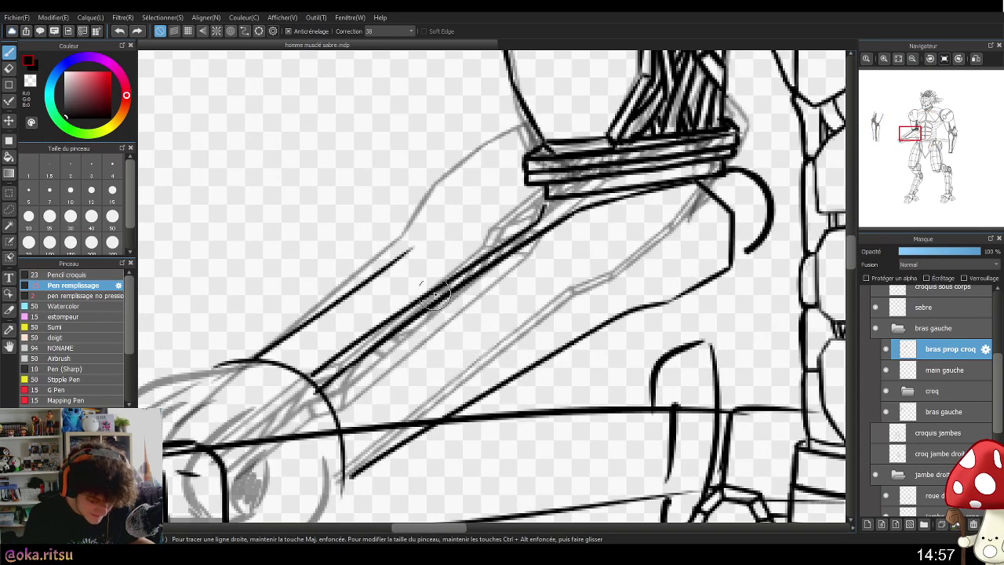
scroll(666, 249, down, 2)
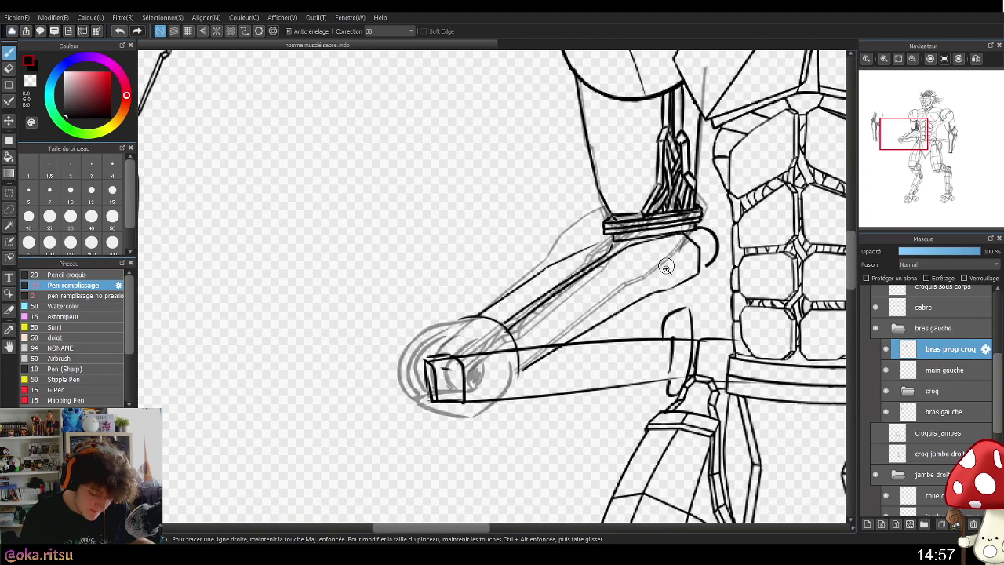
- Draw a third line close above the forearm's double line, from the wrist arc up to the elbow cuff
scroll(667, 259, up, 1)
drag(547, 347, 547, 373)
scroll(544, 376, up, 1)
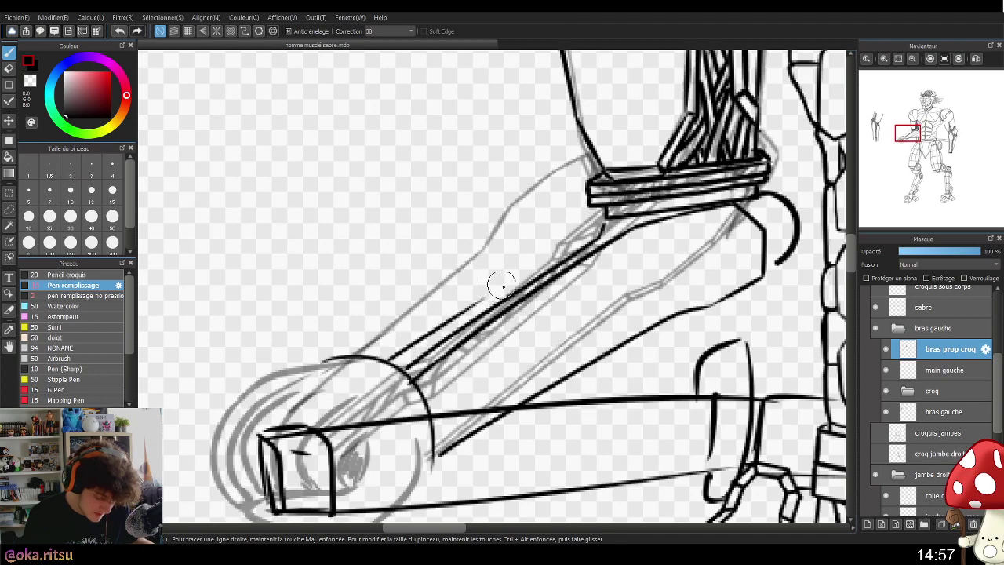
drag(388, 361, 414, 340)
drag(468, 308, 597, 216)
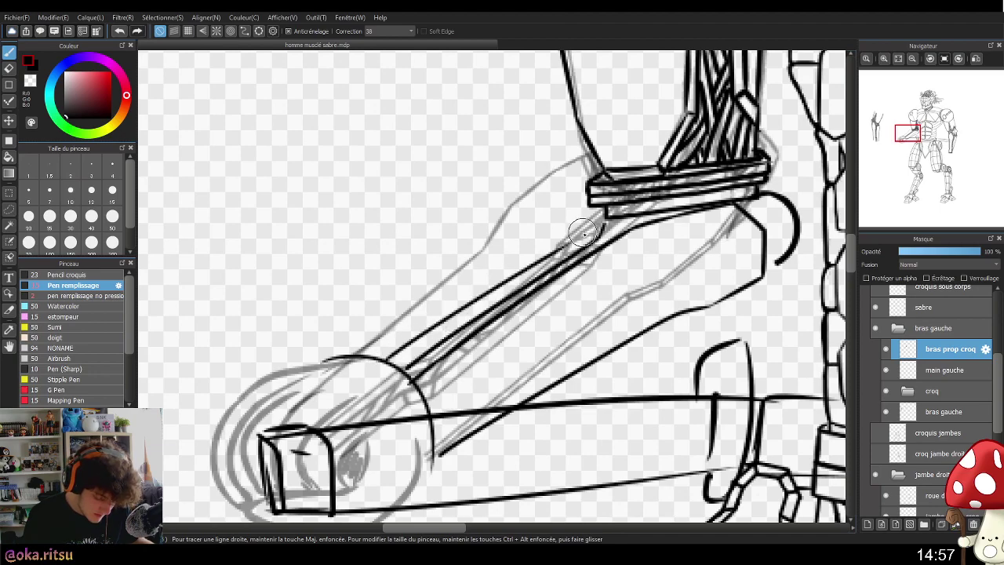
- Close the round elbow cap by extending its arc to the forearm's vertical elbow edge
drag(735, 292, 603, 345)
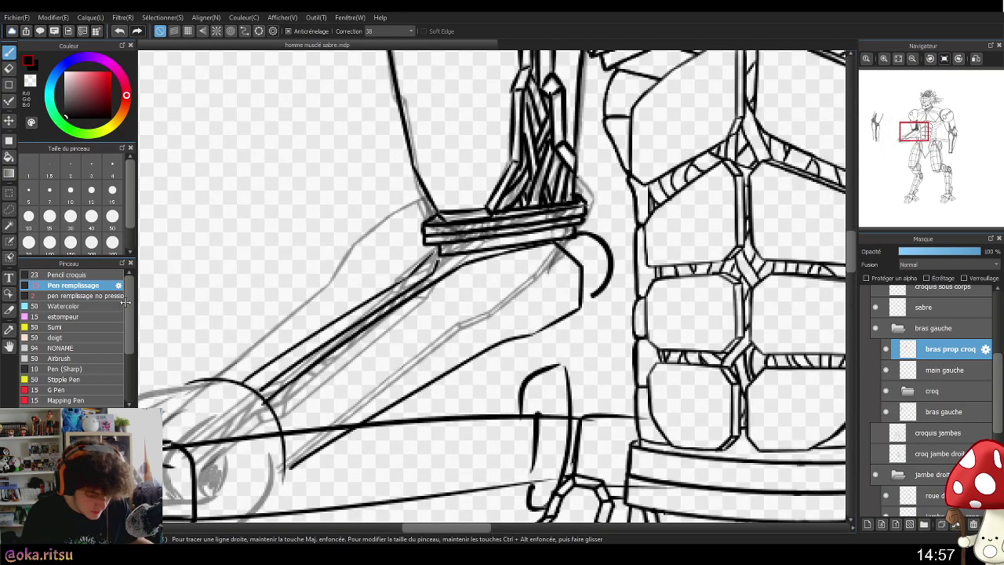
scroll(595, 295, up, 1)
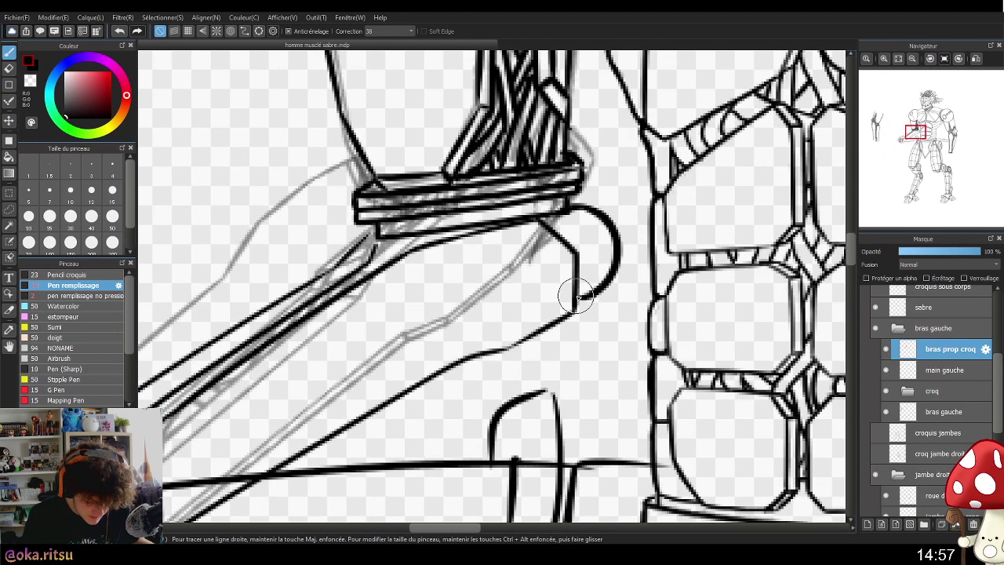
scroll(612, 310, down, 1)
scroll(619, 303, up, 1)
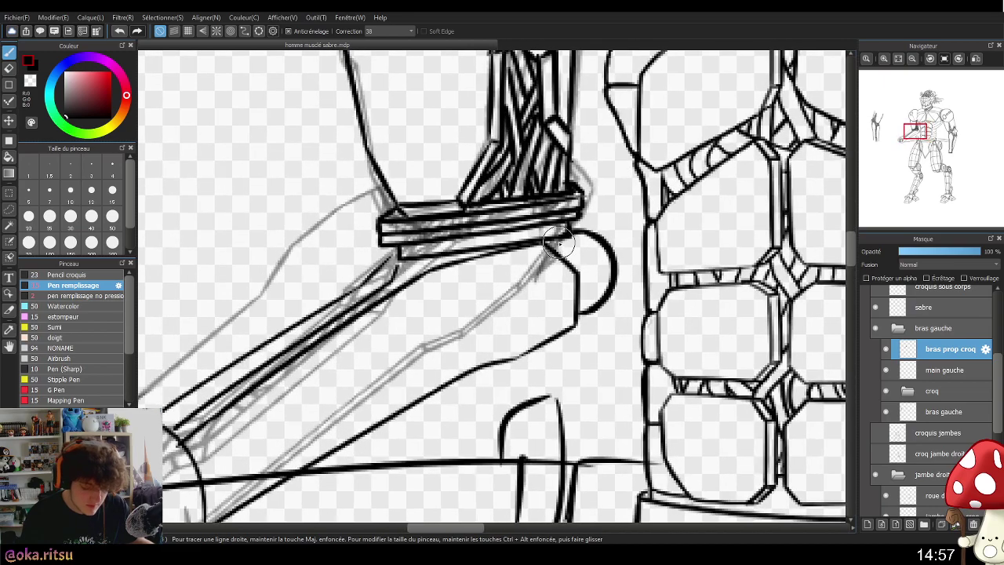
scroll(615, 318, down, 1)
scroll(616, 313, down, 1)
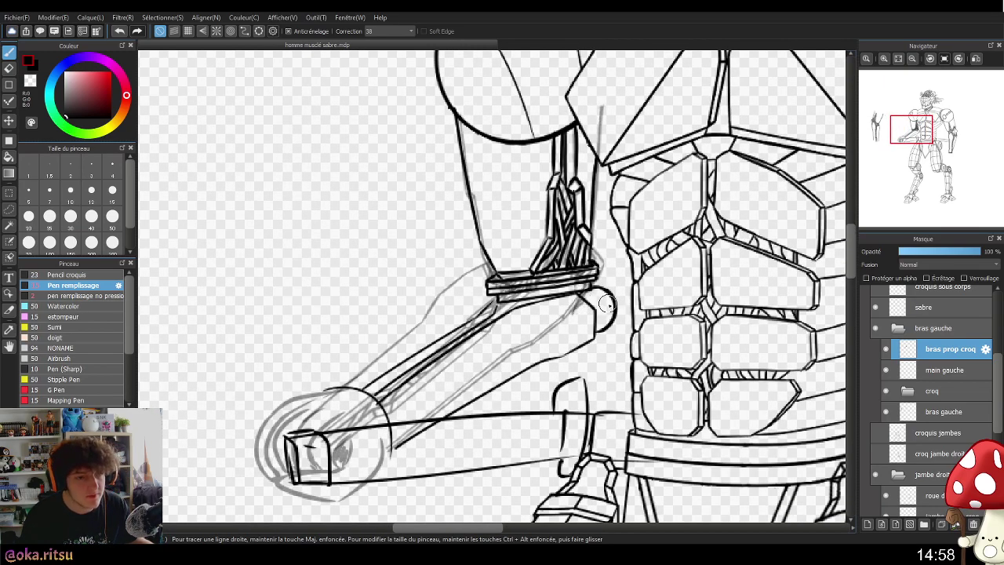
- Add small dots inside the round elbow cap, following its curved edge
scroll(617, 305, up, 2)
click(548, 233)
click(580, 255)
click(575, 298)
click(561, 315)
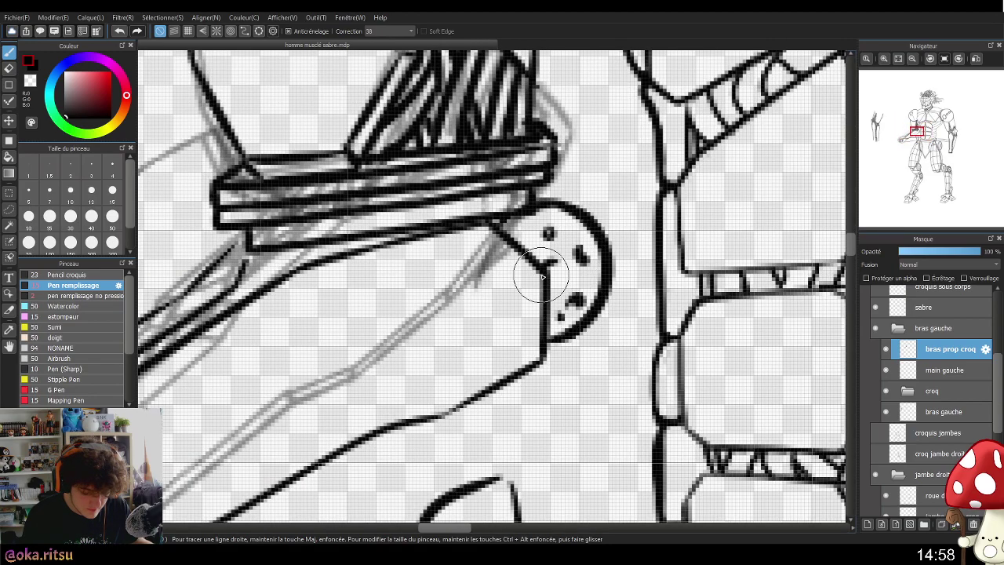
- Examine the inked forearm, elbow cap and cuff up close and against the torso and the rest of the figure
scroll(617, 313, down, 2)
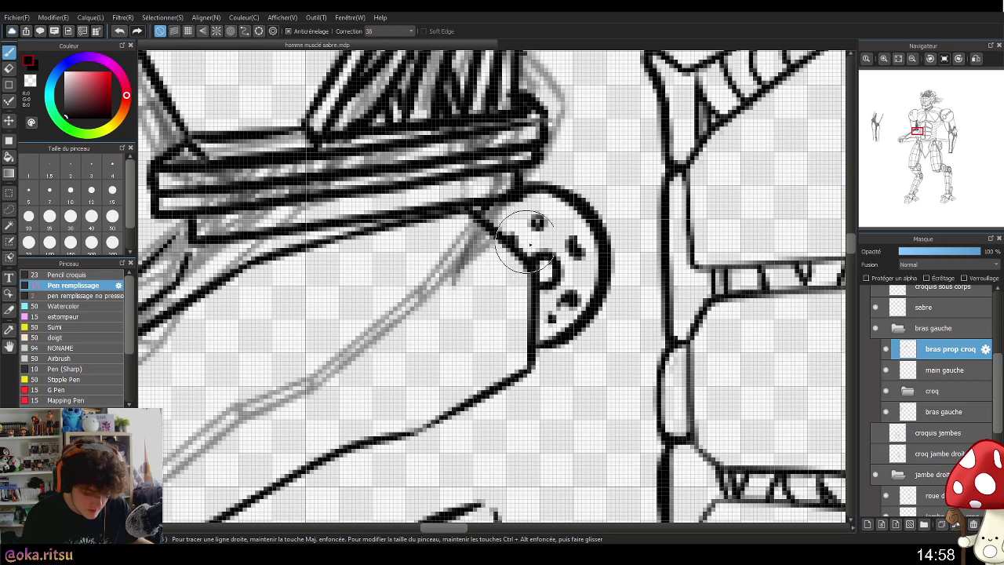
scroll(616, 312, down, 3)
scroll(643, 268, down, 1)
scroll(635, 275, up, 5)
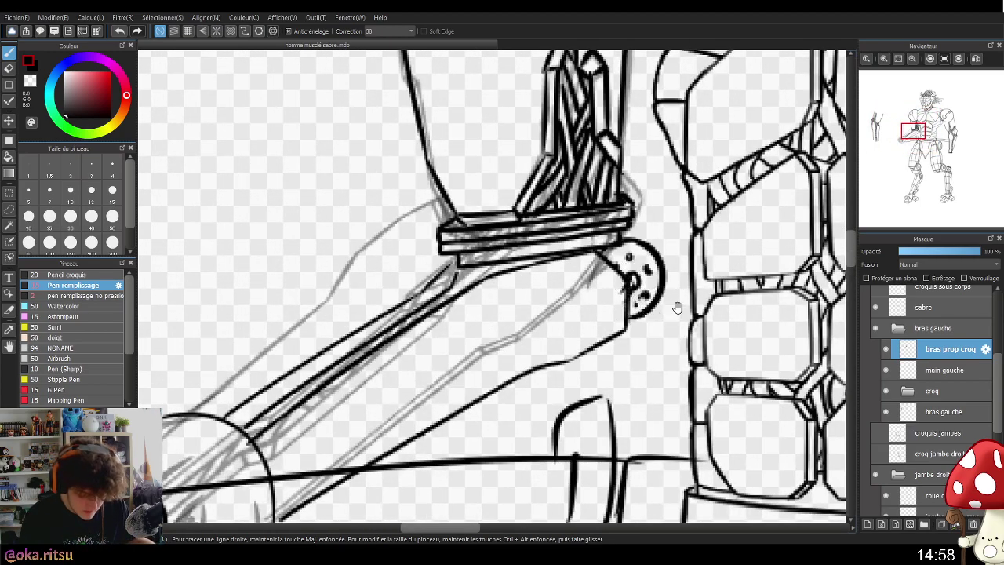
scroll(672, 307, down, 2)
scroll(673, 328, up, 2)
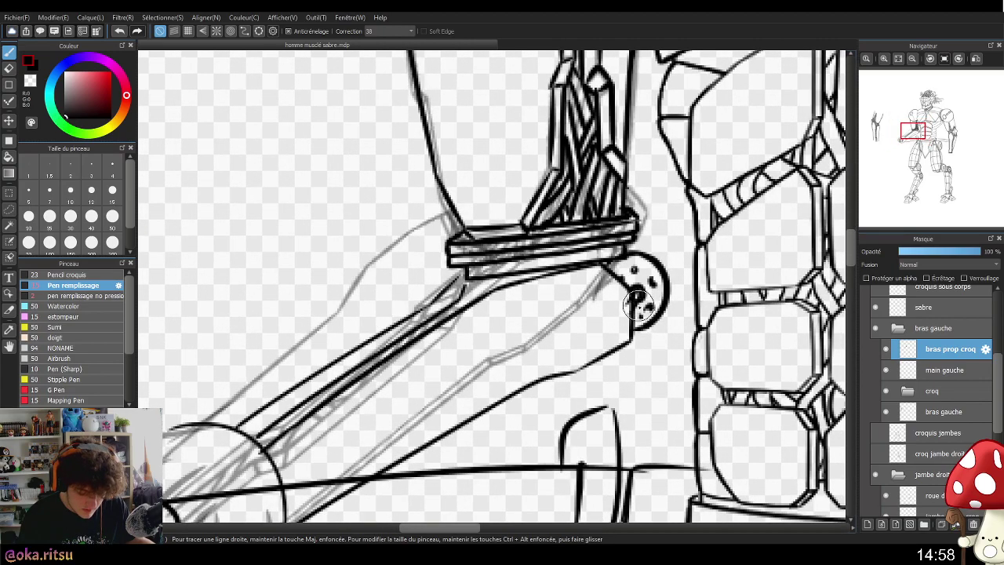
scroll(683, 321, down, 1)
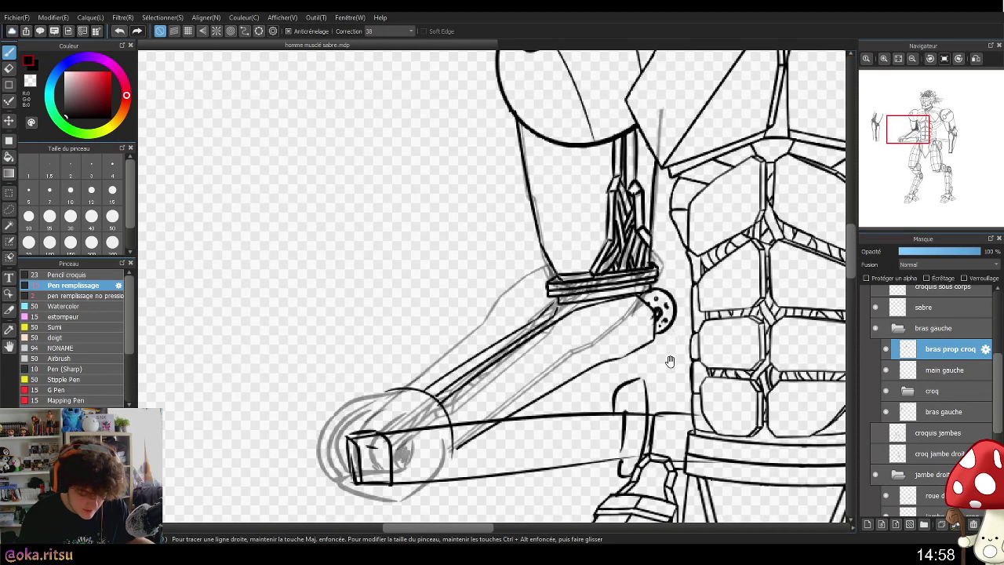
scroll(651, 364, up, 2)
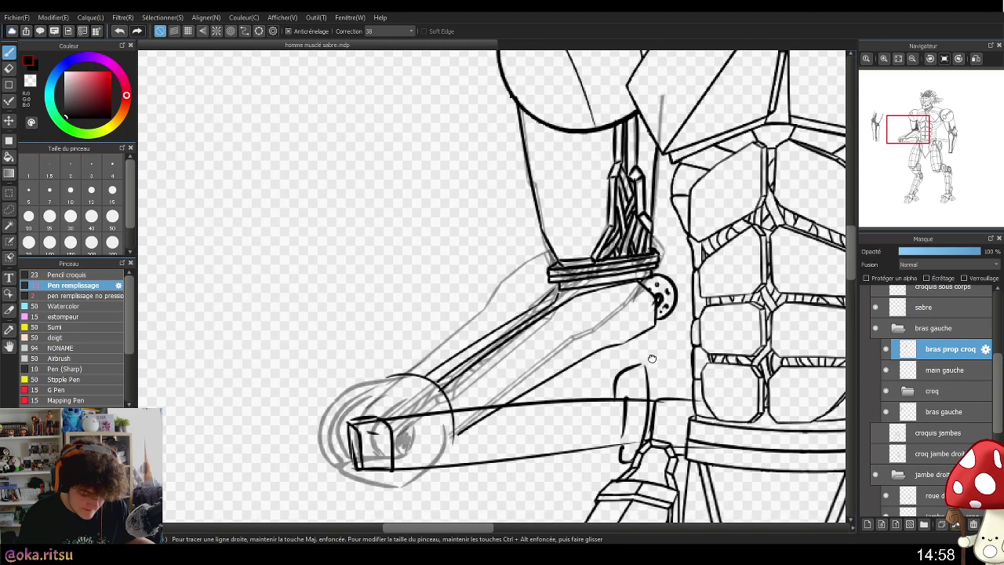
scroll(589, 362, up, 2)
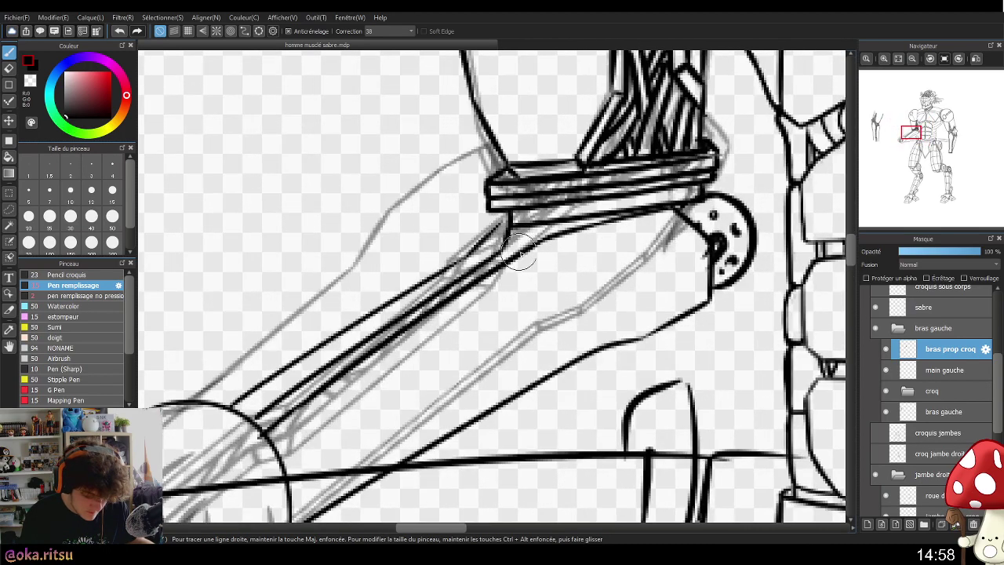
scroll(551, 288, down, 2)
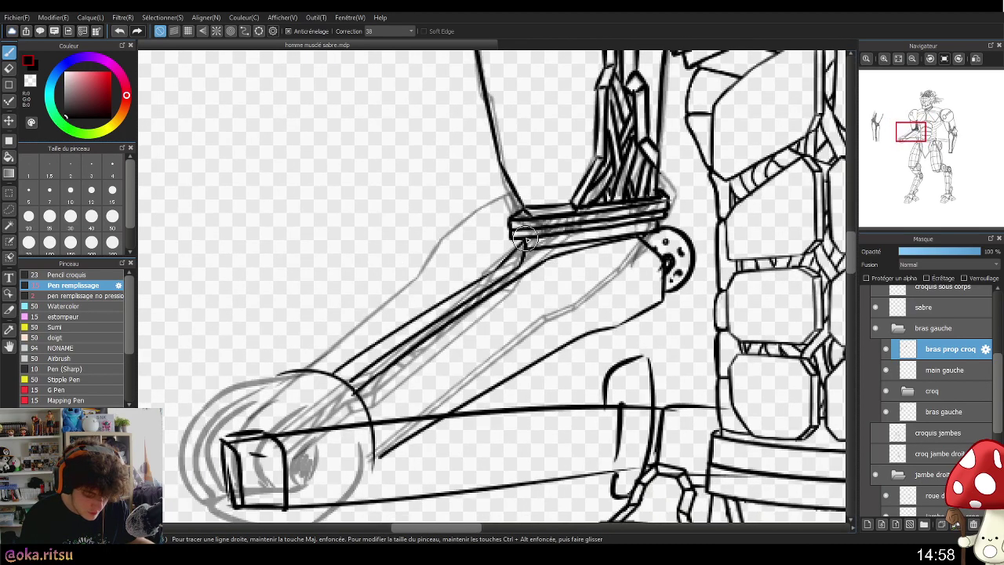
scroll(645, 298, down, 2)
drag(616, 381, 608, 355)
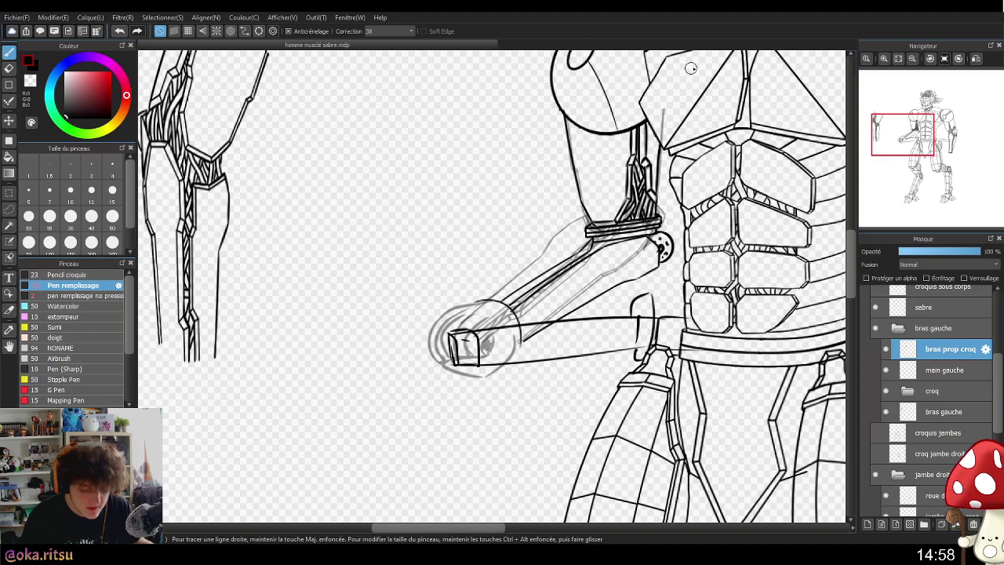
drag(668, 196, 539, 243)
scroll(565, 239, down, 3)
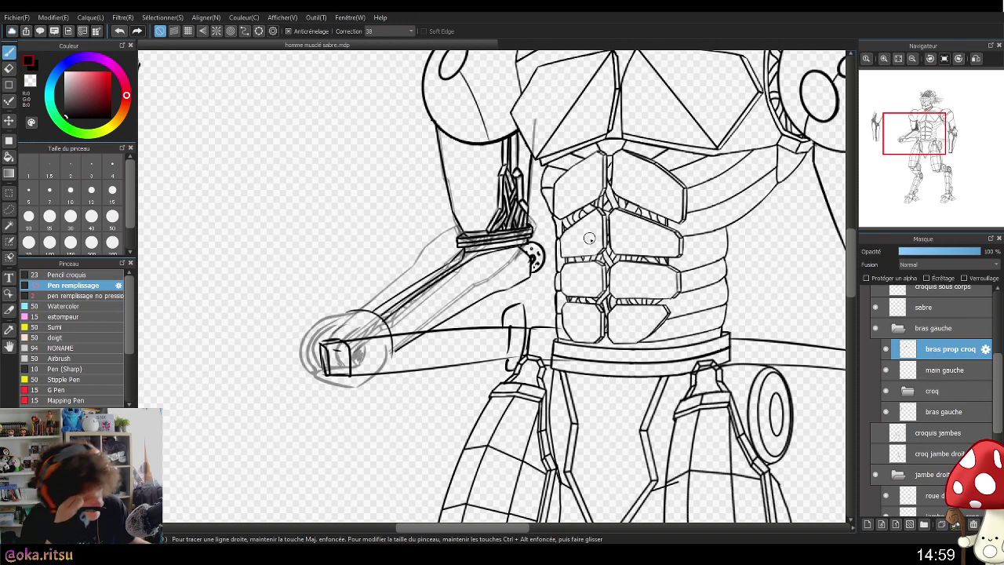
- Undo the elbow cap's dots and closing strokes and all the inked forearm and wrist lines, back to the grey sketch
key(ctrl+z)
key(ctrl+z)
key(ctrl+z)
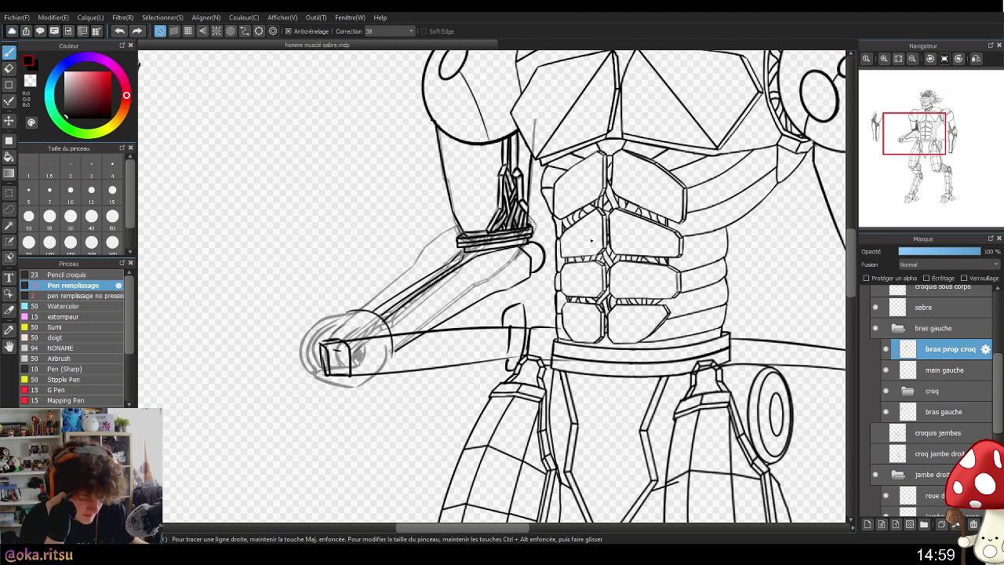
key(ctrl+z)
key(ctrl+z)
key(ctrl+z)
key(ctrl+z)
key(ctrl+z)
key(ctrl+z)
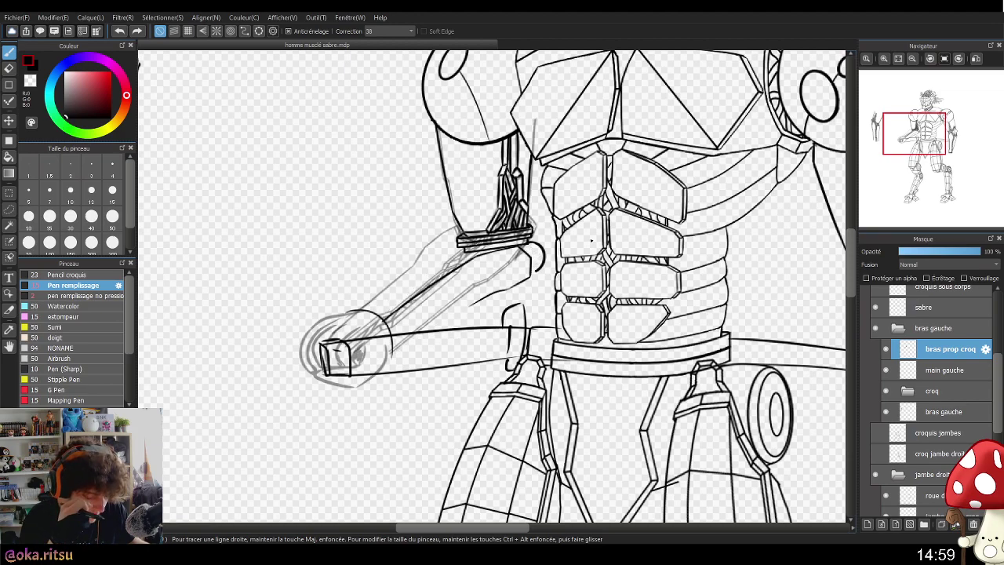
key(ctrl+z)
key(ctrl+z)
key(ctrl+z)
key(ctrl+z)
key(ctrl+z)
key(ctrl+z)
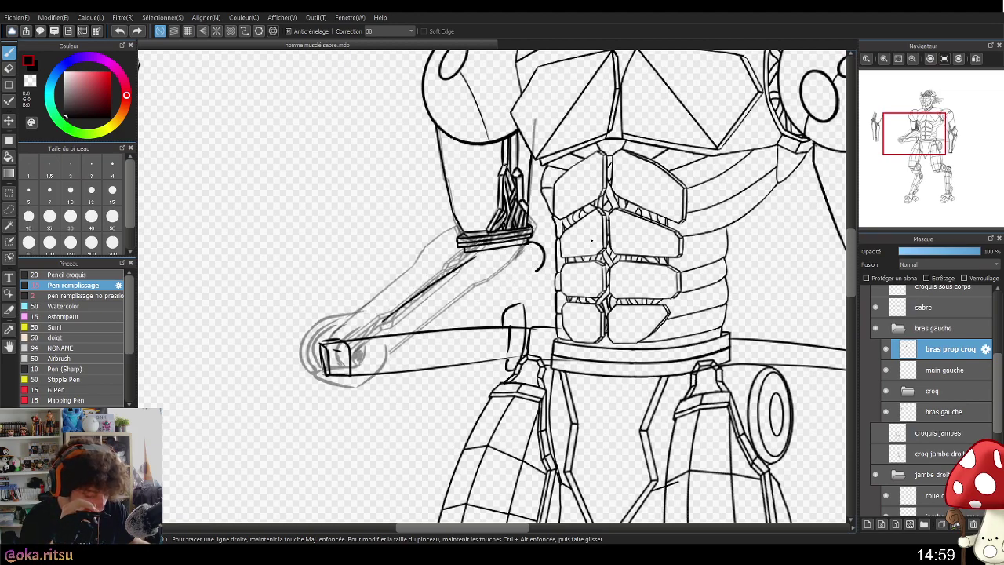
key(ctrl+z)
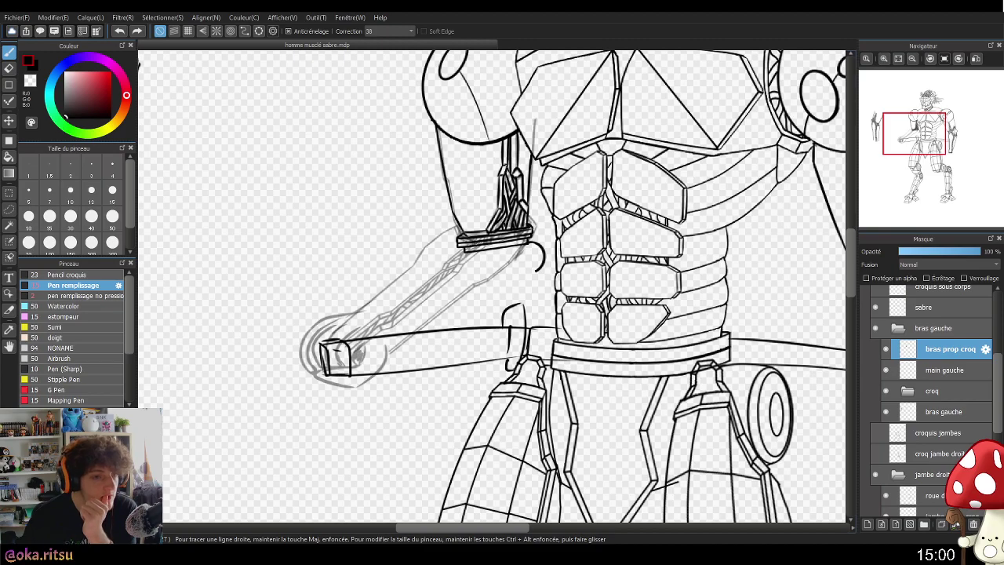
- Switch to the browser and look through the "bras robotique humain" image results for robotic arm references
drag(1003, 32, 538, 31)
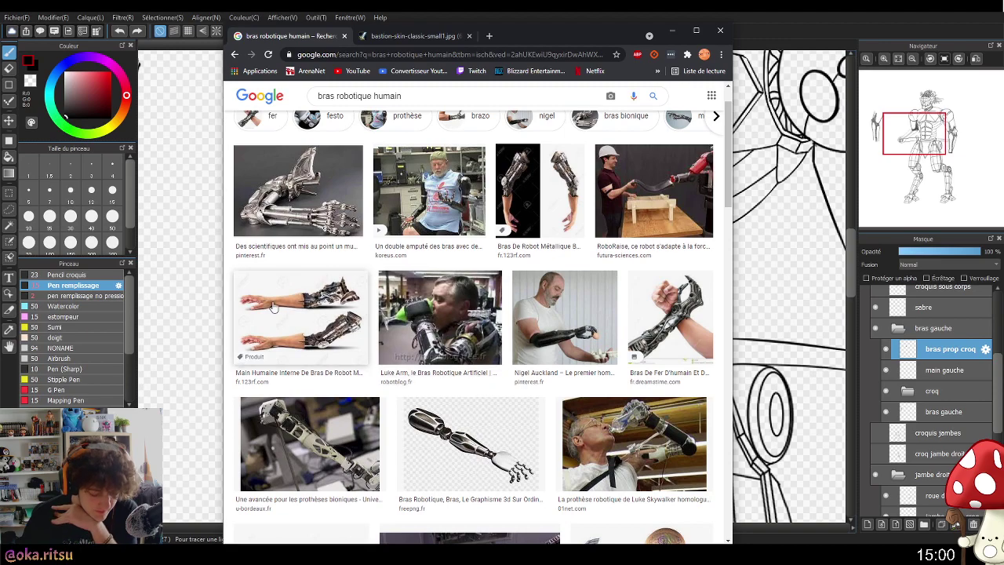
scroll(315, 324, down, 3)
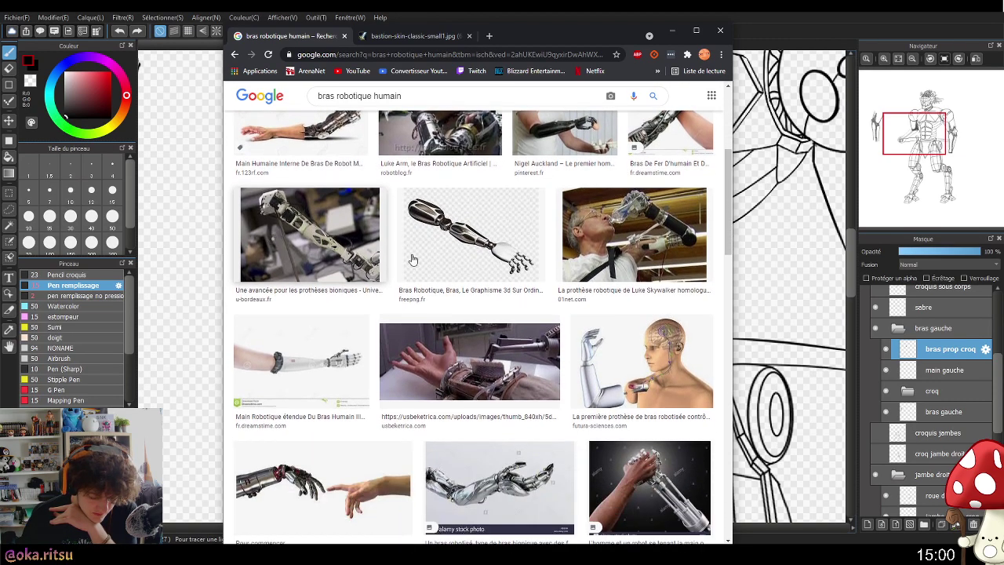
scroll(539, 330, down, 1)
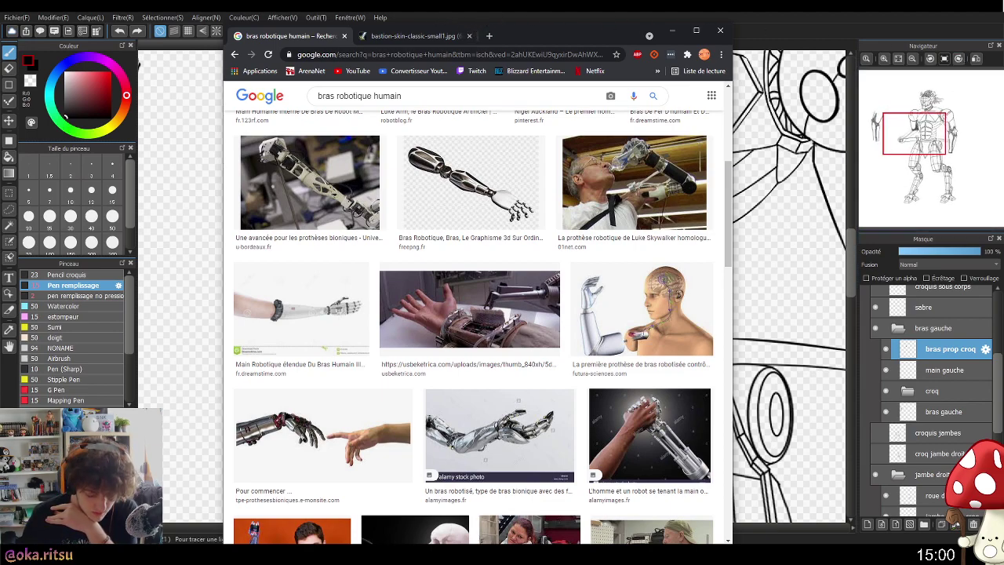
drag(521, 31, 495, 31)
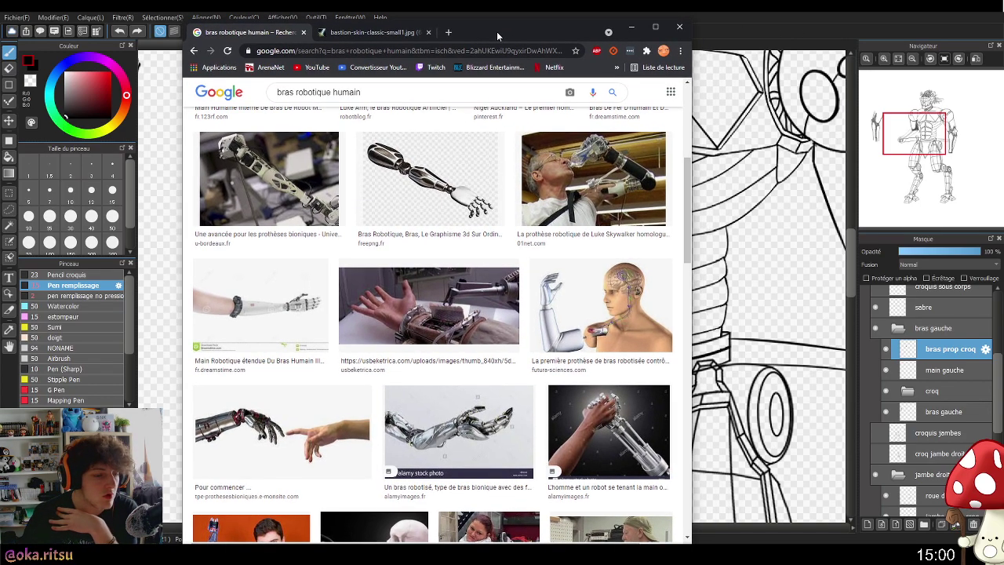
mouse_move(496, 31)
mouse_down()
mouse_move(45, 16)
mouse_move(253, 35)
mouse_move(996, 37)
mouse_up()
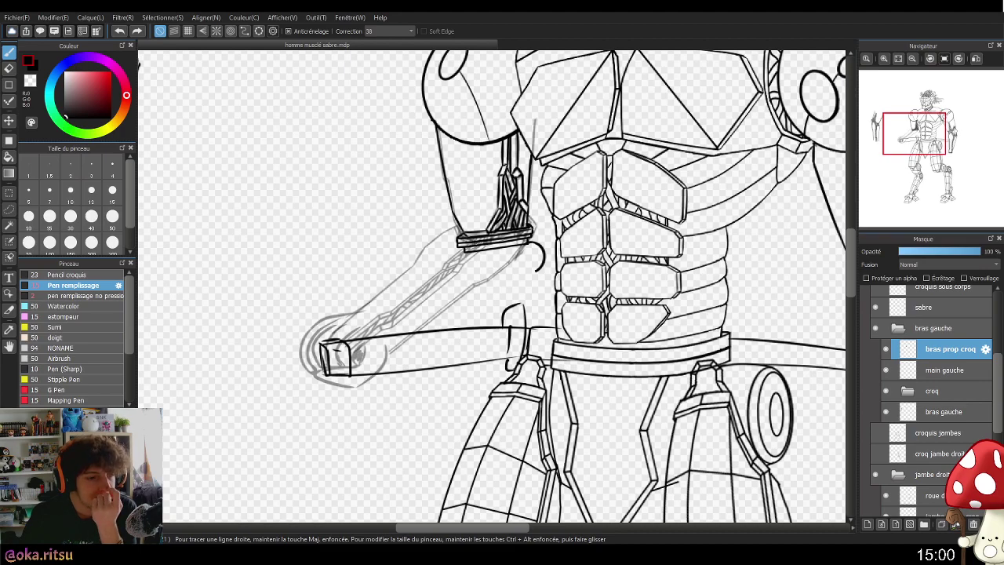
mouse_move(1003, 24)
mouse_down()
mouse_move(637, 20)
mouse_move(1003, 28)
mouse_up()
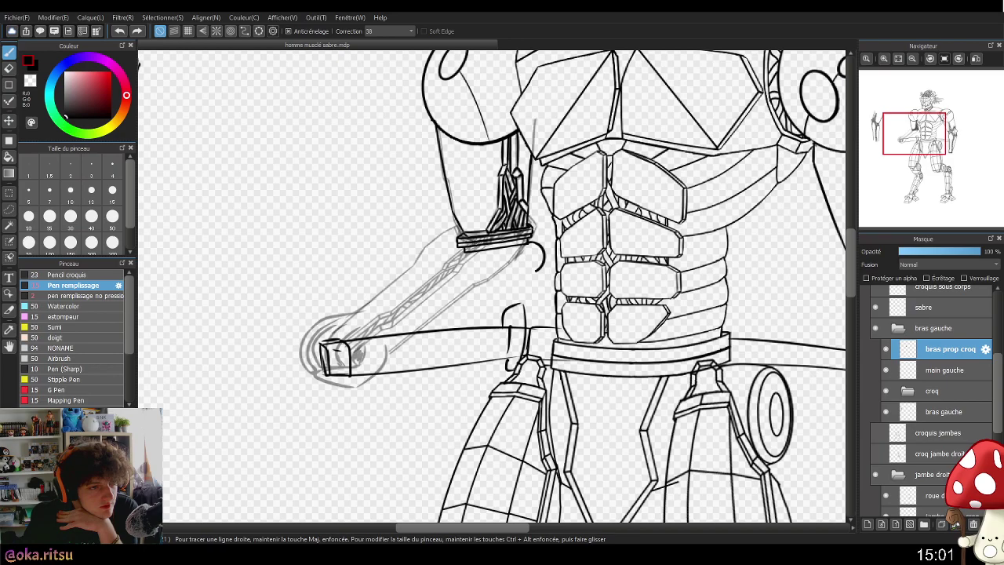
- View the silver bionic arm image from Alamy and its similar images in the browser, then return to the drawing
mouse_move(1003, 66)
mouse_down()
mouse_move(777, 85)
mouse_move(632, 46)
mouse_up()
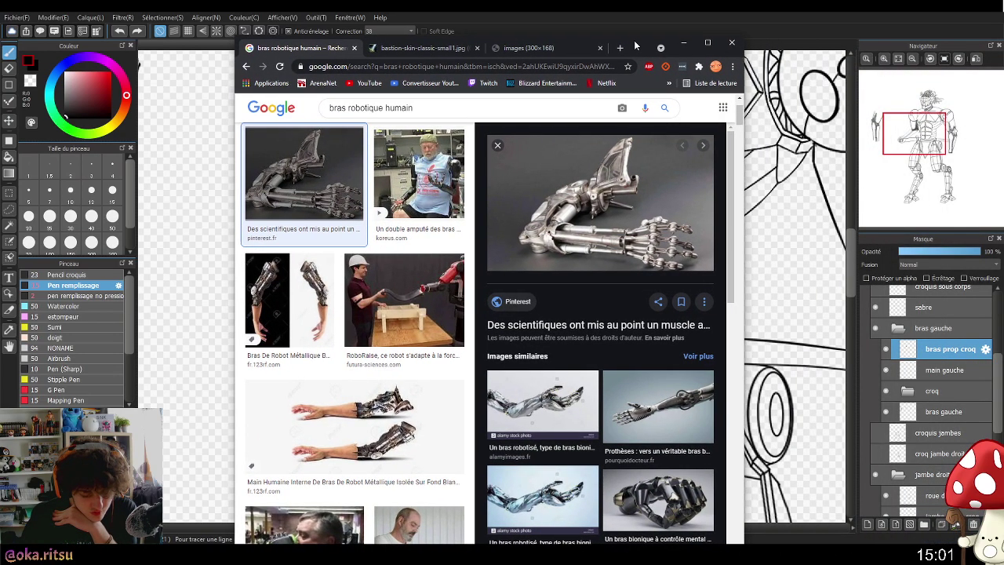
drag(632, 46, 585, 41)
click(527, 396)
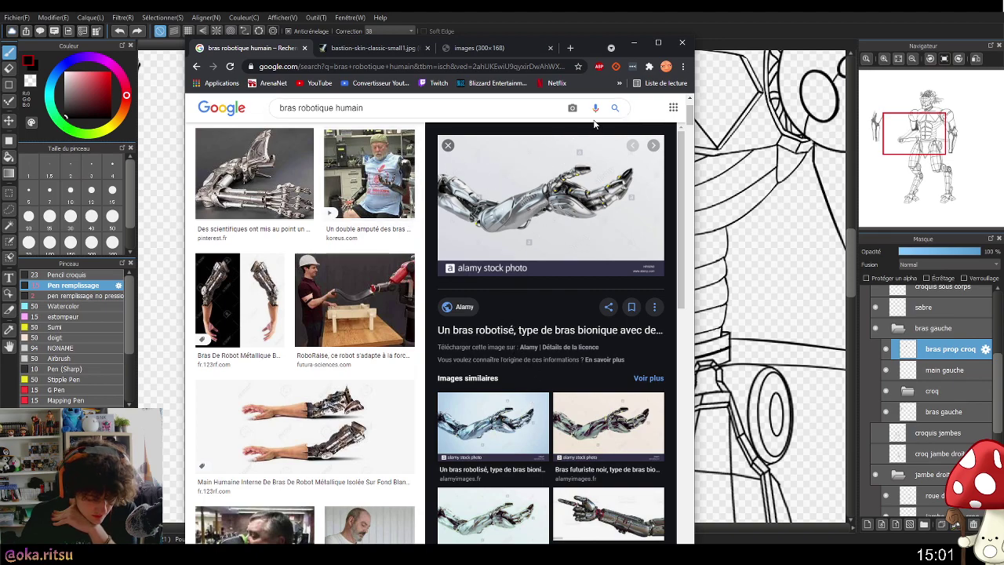
scroll(555, 223, down, 2)
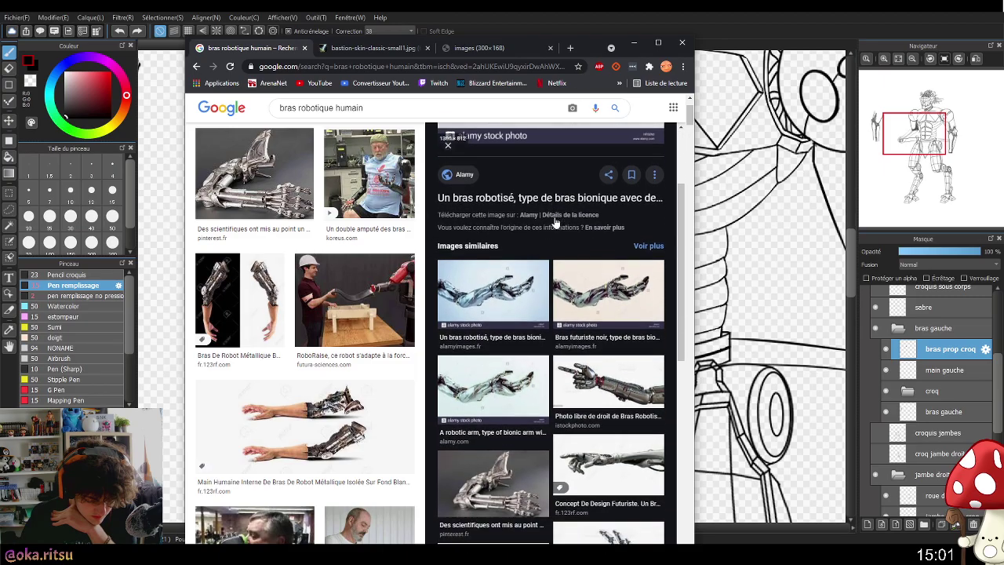
scroll(554, 216, up, 3)
mouse_move(582, 41)
mouse_down()
mouse_move(23, 35)
mouse_move(701, 28)
mouse_move(495, 27)
mouse_move(525, 25)
mouse_up()
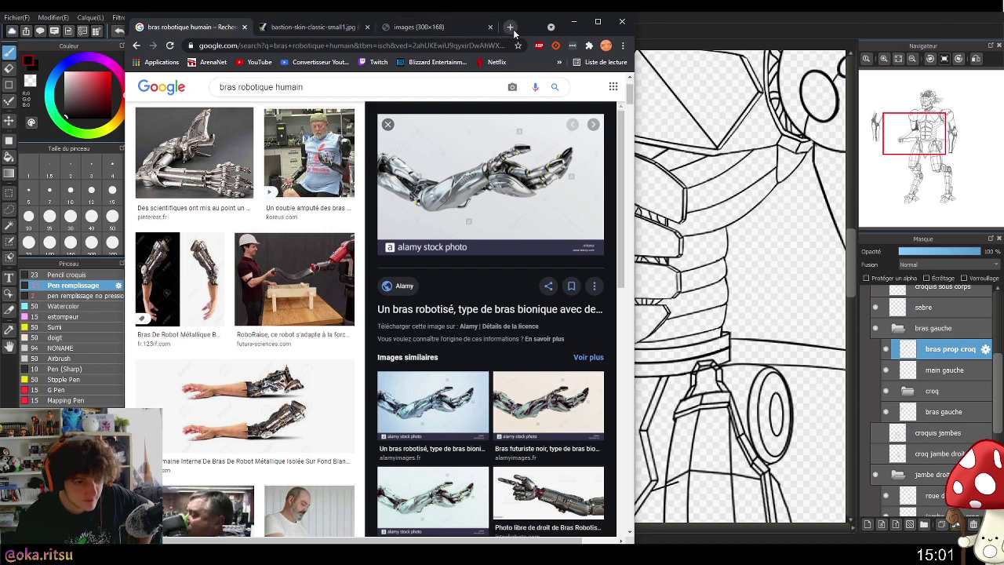
key(alt+Tab)
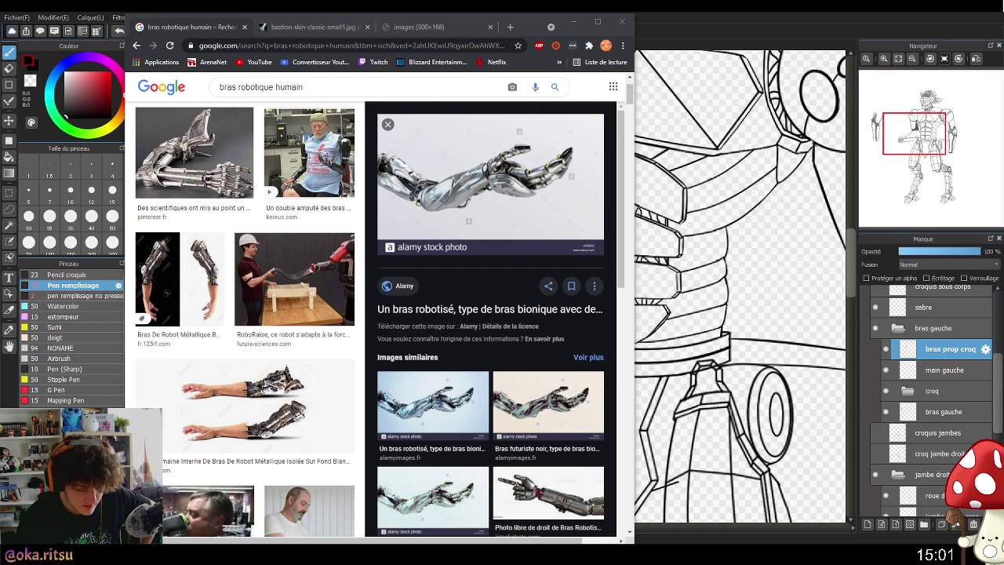
mouse_move(530, 28)
mouse_down()
mouse_move(384, 84)
mouse_move(1003, 66)
mouse_up()
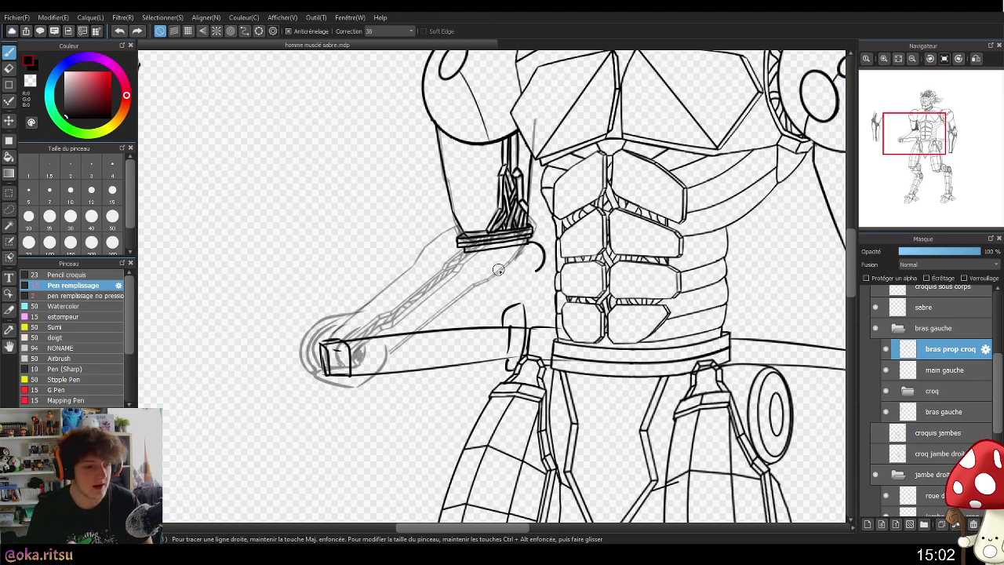
- Try to draw the elbow cap's inner curve downward from the end of the elbow cuff
scroll(467, 259, up, 1)
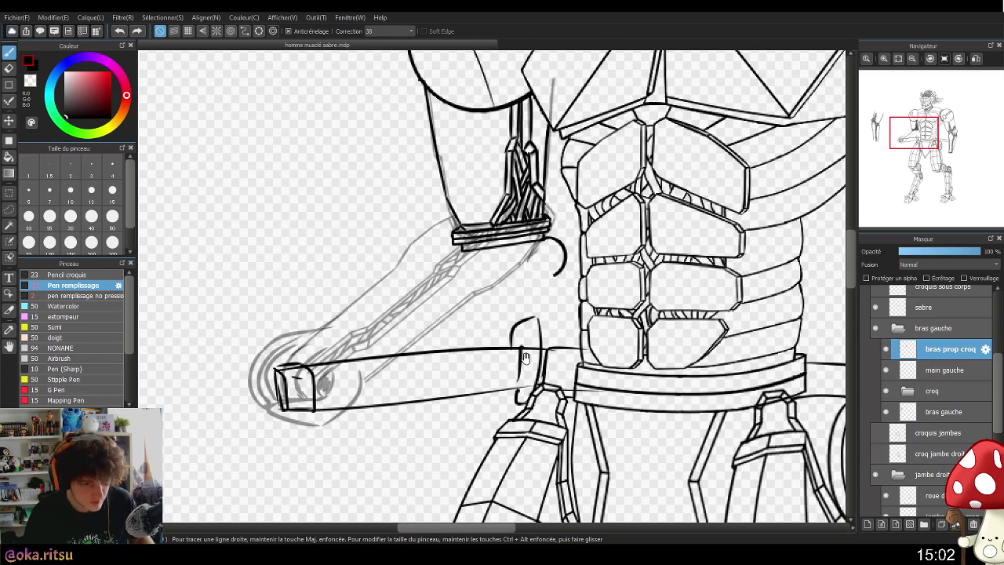
scroll(553, 311, up, 1)
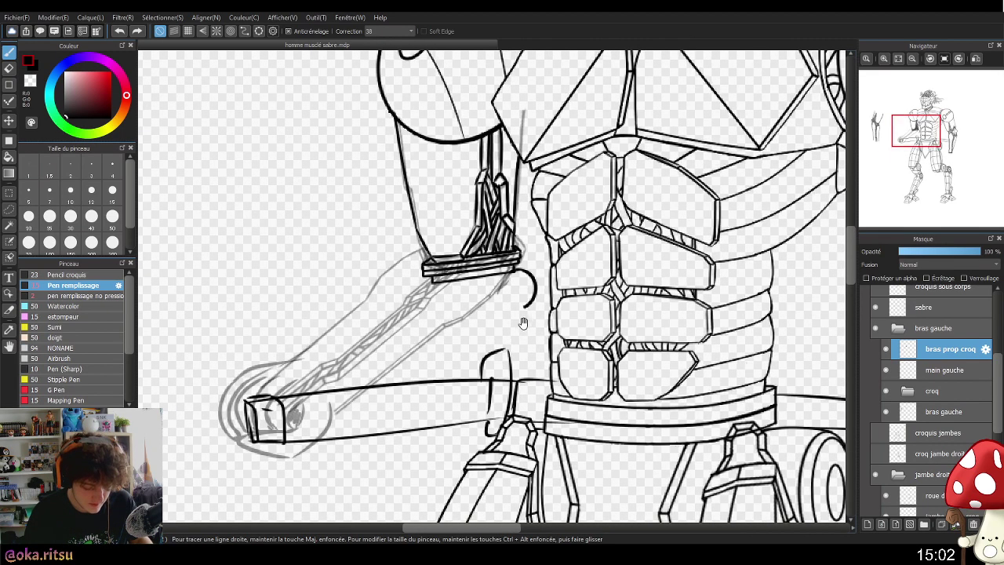
scroll(444, 314, up, 1)
mouse_move(414, 257)
mouse_down()
mouse_move(555, 321)
mouse_move(560, 342)
mouse_up()
key(ctrl+z)
mouse_move(532, 248)
mouse_down()
mouse_move(566, 267)
mouse_move(599, 338)
mouse_up()
key(ctrl+z)
drag(549, 240, 587, 337)
key(ctrl+z)
mouse_move(565, 240)
mouse_down()
mouse_move(602, 302)
mouse_move(595, 339)
mouse_up()
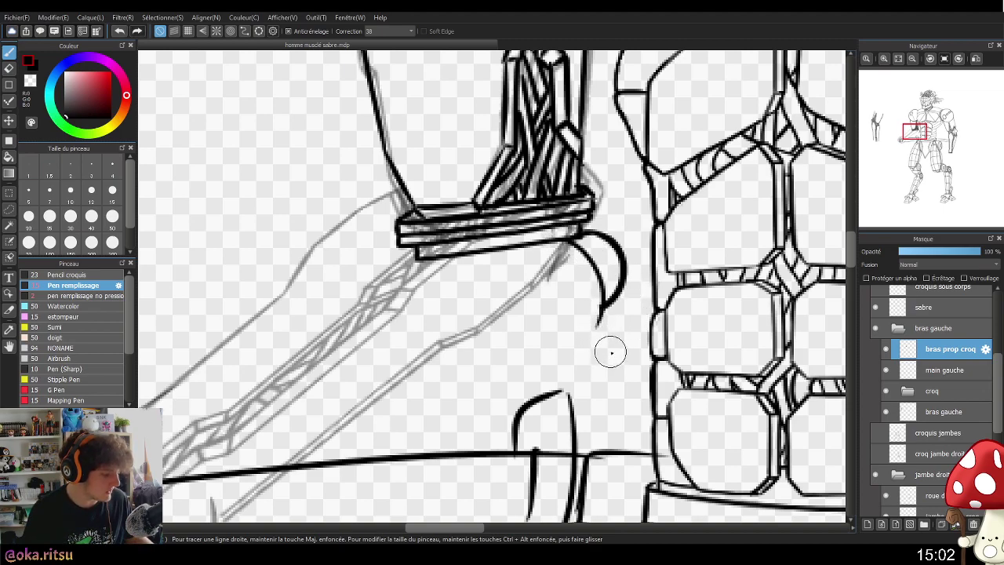
key(ctrl+z)
drag(563, 243, 588, 343)
key(ctrl+z)
drag(590, 296, 590, 324)
key(ctrl+z)
mouse_move(565, 242)
mouse_down()
mouse_move(584, 261)
mouse_move(591, 334)
mouse_up()
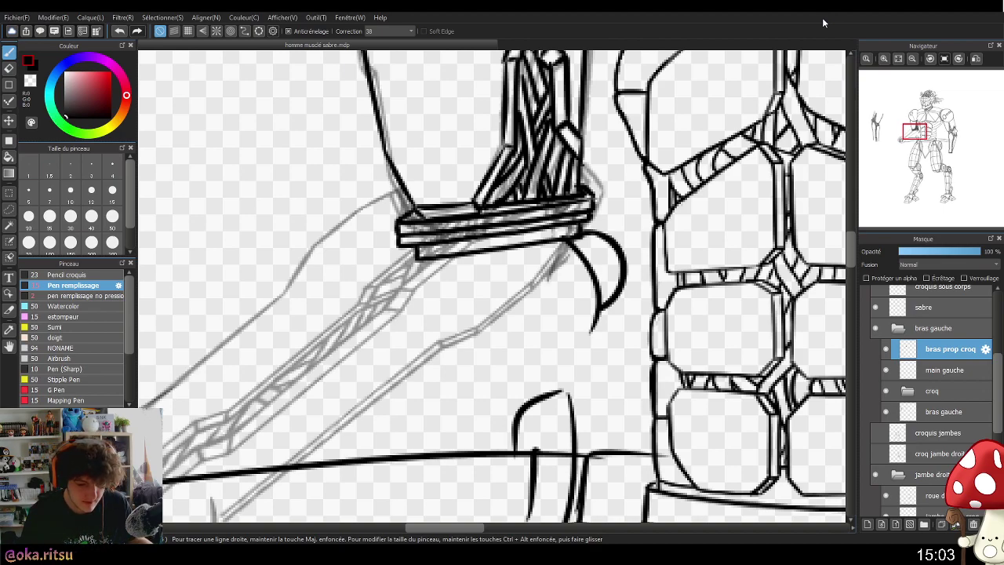
key(ctrl+z)
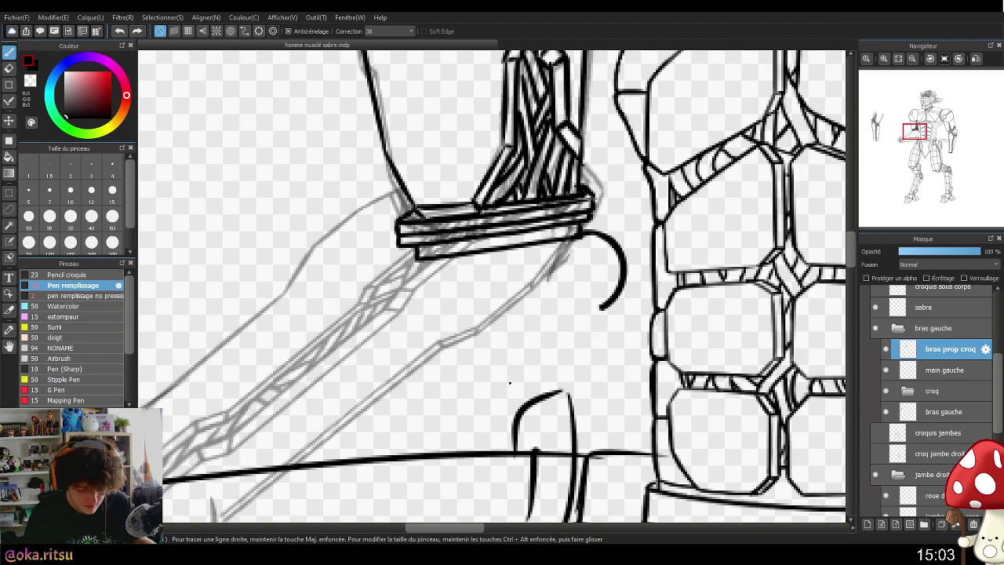
- Undo the remaining elbow cap arc and the lowest band of the elbow cuff
key(ctrl+z)
key(ctrl+z)
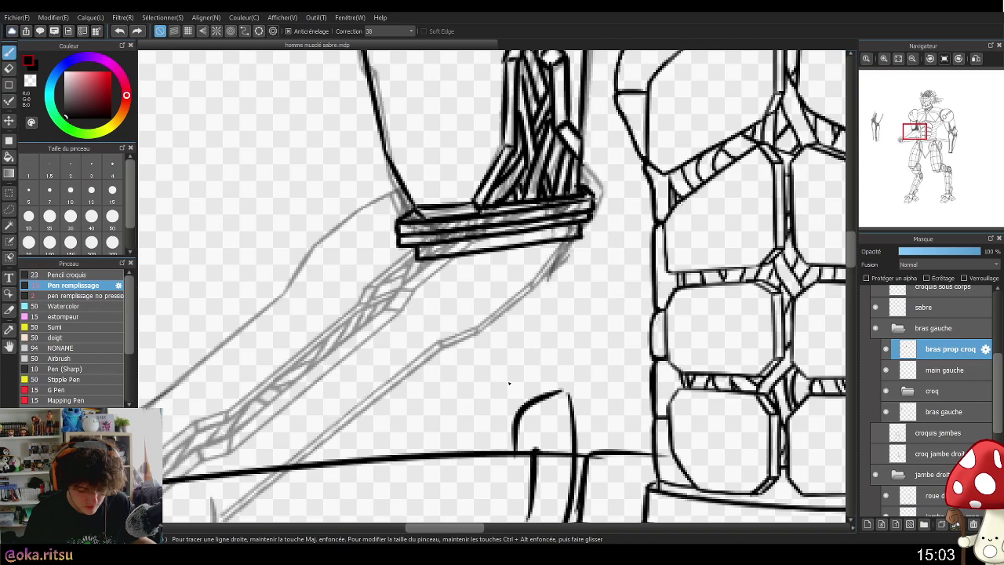
drag(644, 344, 646, 326)
scroll(645, 326, up, 1)
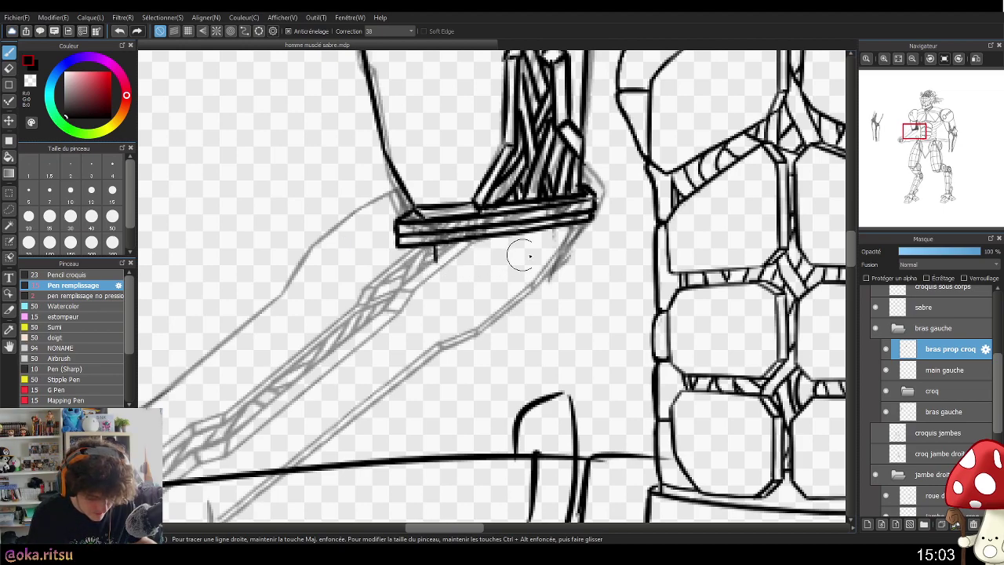
- Draw two short vertical strokes down from the elbow cuff and a flat-topped bracket between them
drag(435, 246, 437, 278)
drag(564, 227, 567, 273)
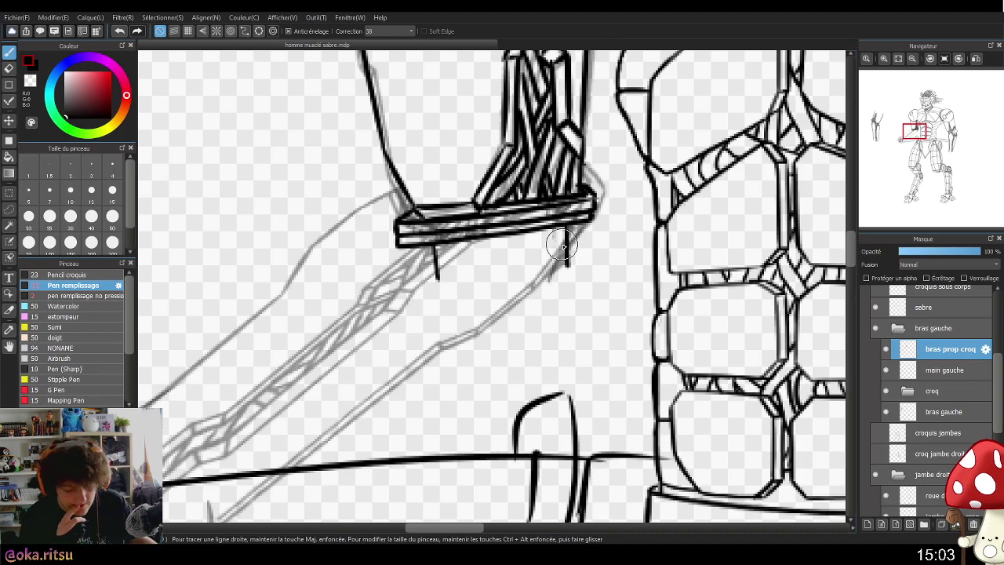
mouse_move(557, 318)
mouse_down()
mouse_move(648, 280)
mouse_move(603, 284)
mouse_move(648, 280)
mouse_up()
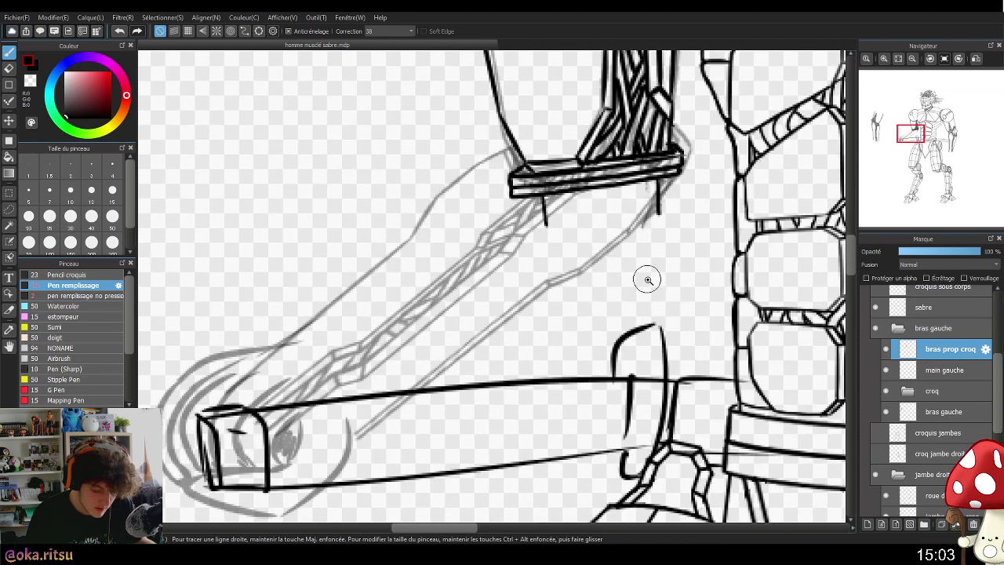
mouse_move(556, 226)
mouse_down()
mouse_move(583, 202)
mouse_move(610, 203)
mouse_move(619, 227)
mouse_up()
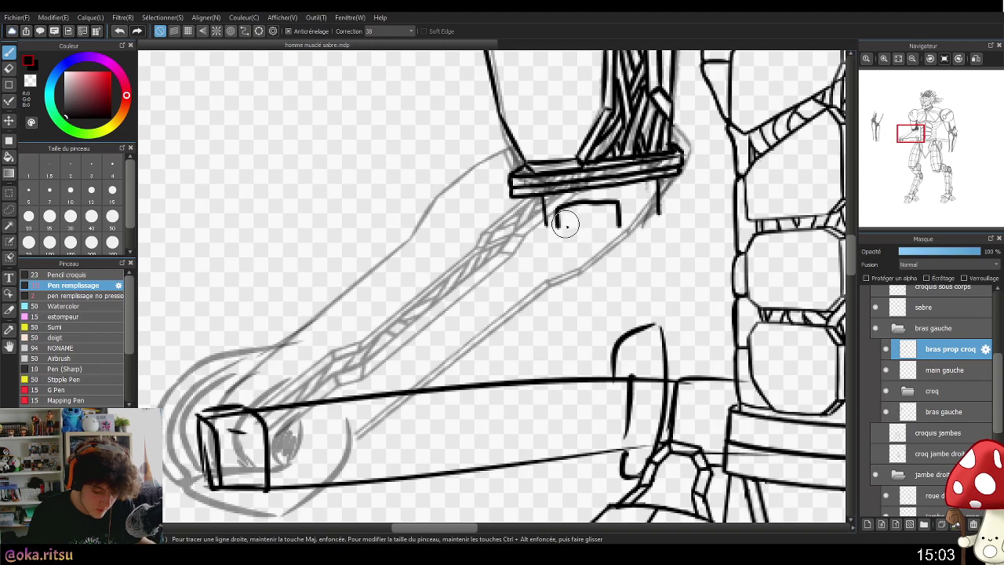
- Curve both sides of the bracket under the elbow cuff downward and join them to the cuff's vertical strokes with short bottom edges
drag(558, 210, 561, 238)
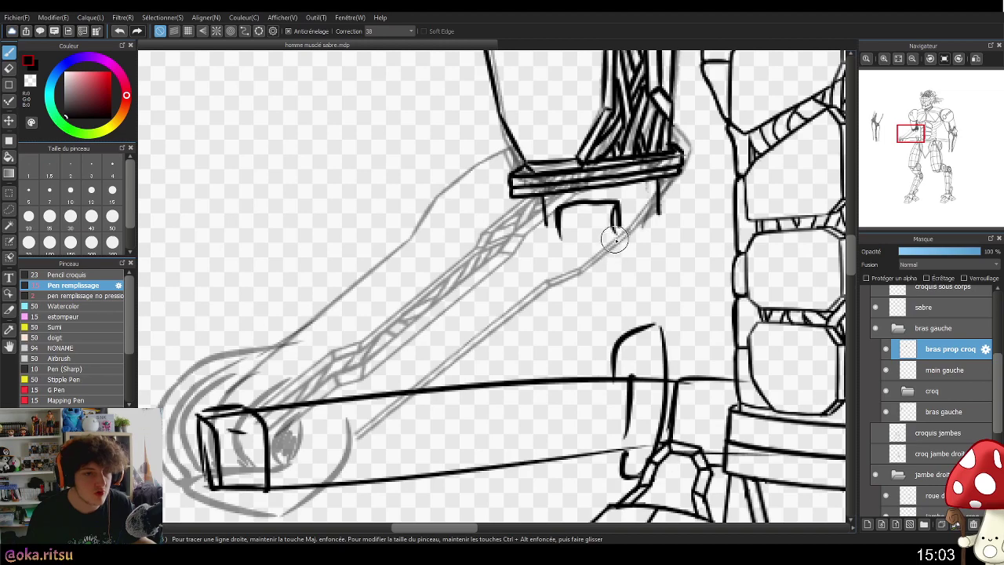
key(ctrl+z)
drag(571, 205, 557, 238)
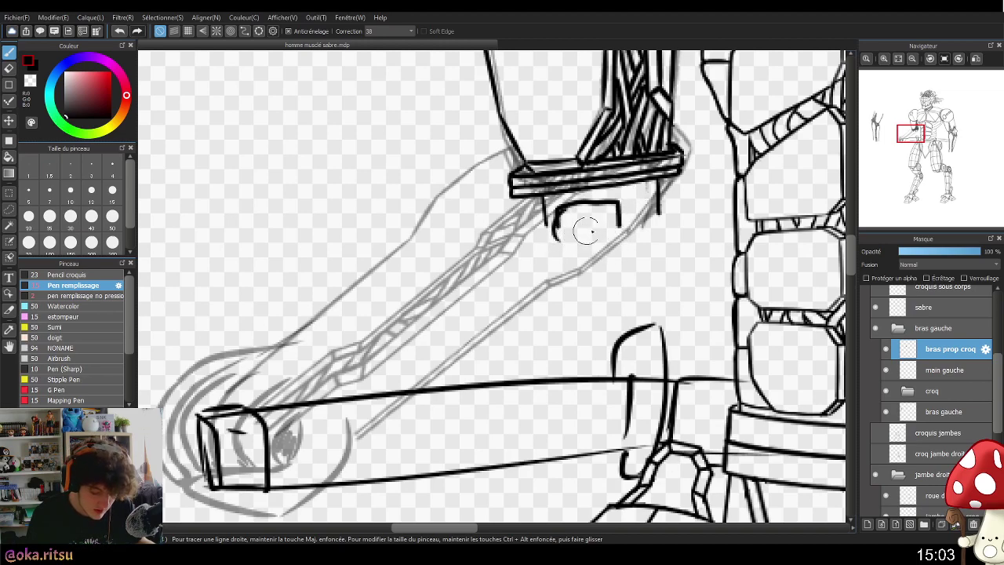
drag(616, 205, 618, 237)
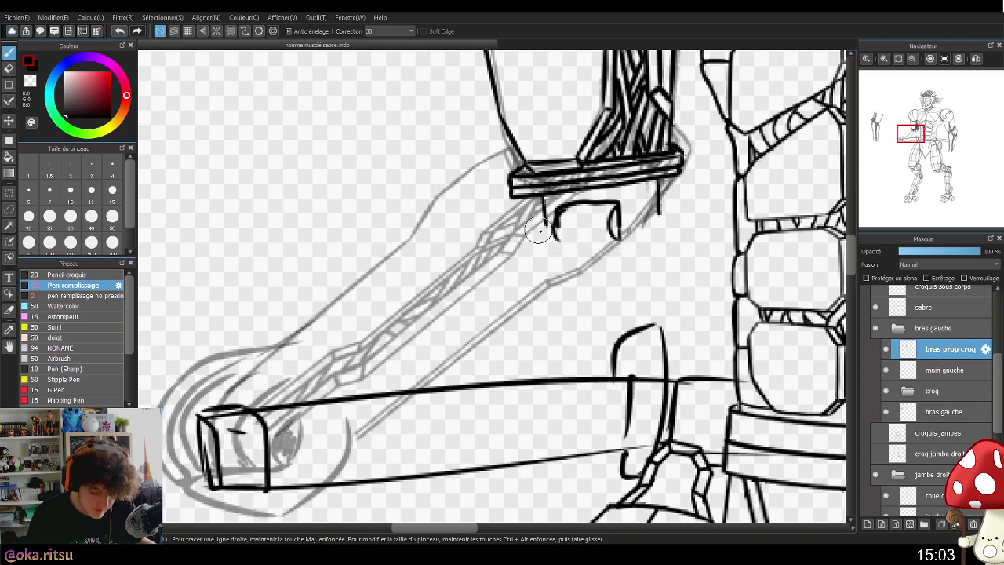
drag(622, 223, 661, 217)
drag(555, 226, 546, 227)
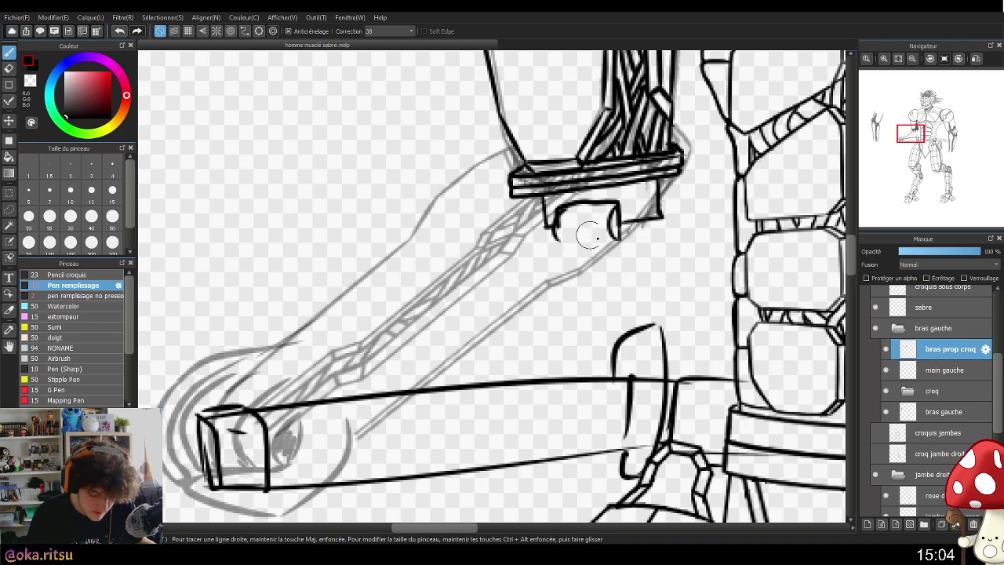
key(ctrl+z)
drag(619, 223, 658, 202)
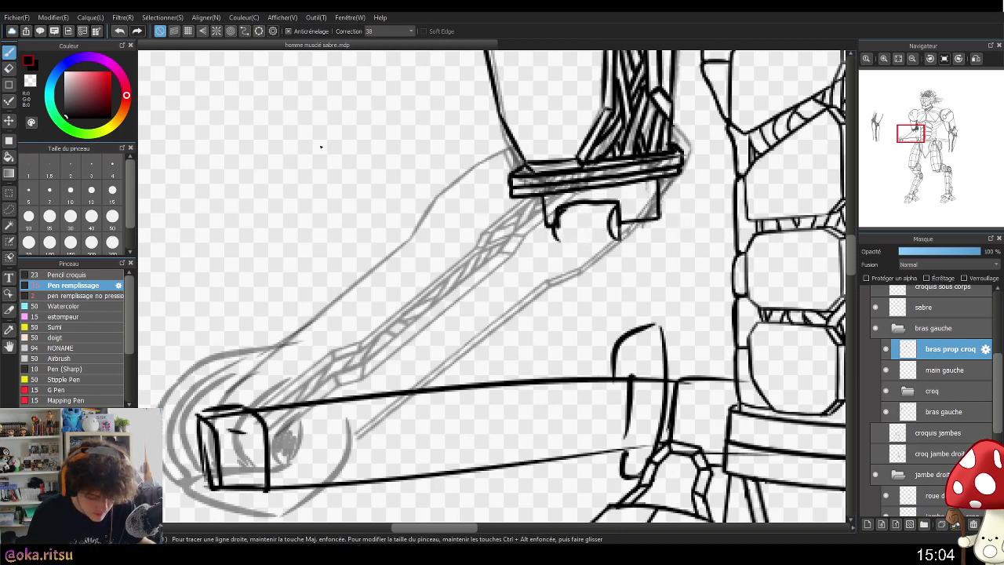
- Ink the rounded elbow end of the forearm beside the bracket, with a diagonal edge running down to the bracket's lower corner
key(e)
scroll(565, 212, up, 2)
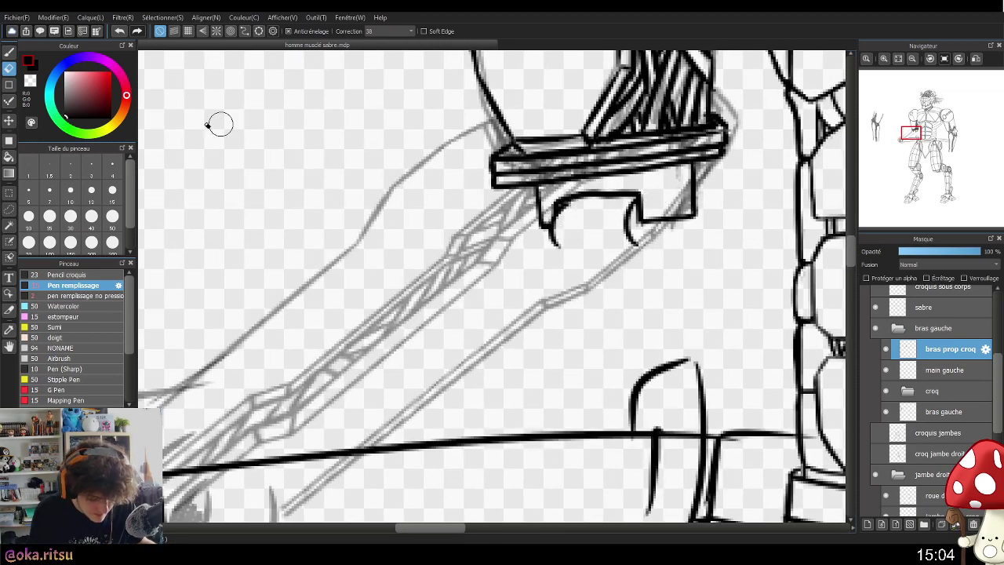
click(10, 53)
scroll(668, 309, down, 1)
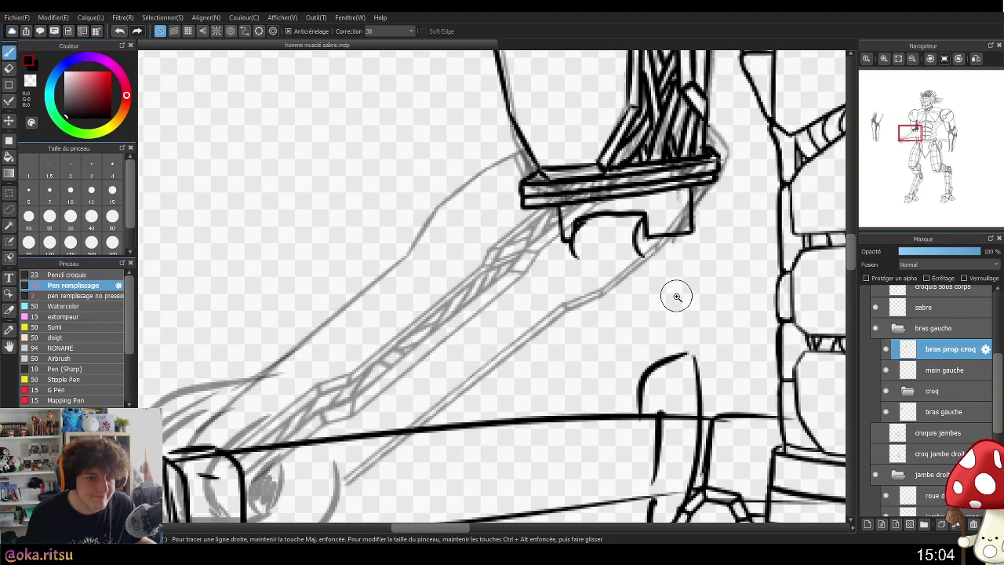
scroll(664, 314, up, 2)
scroll(665, 315, down, 1)
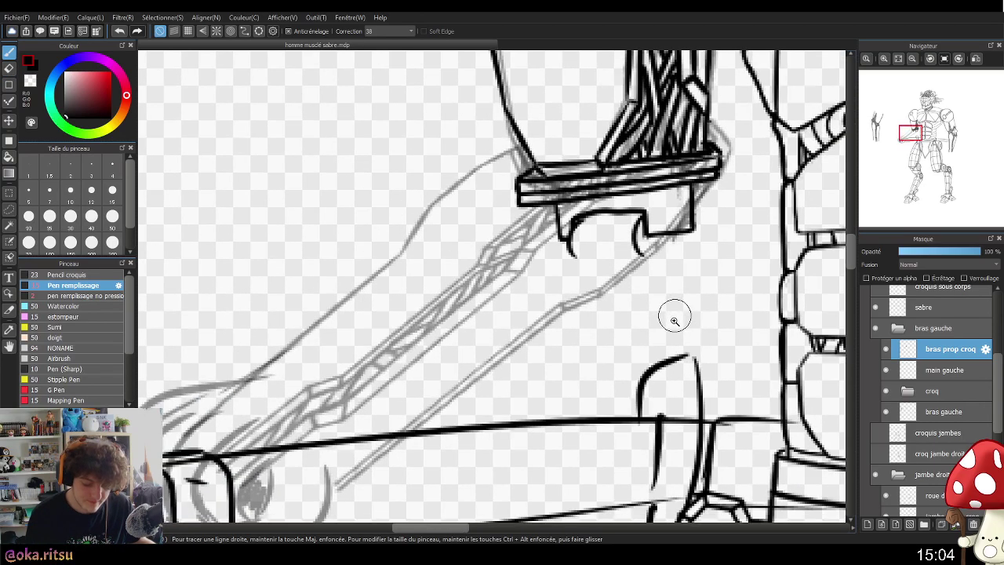
scroll(672, 319, up, 2)
scroll(679, 309, down, 1)
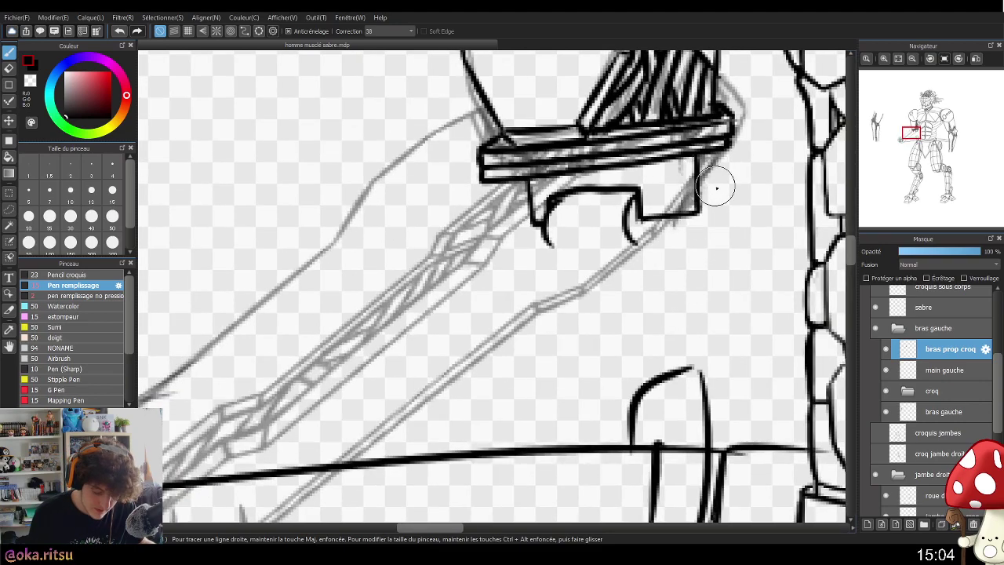
drag(710, 182, 714, 251)
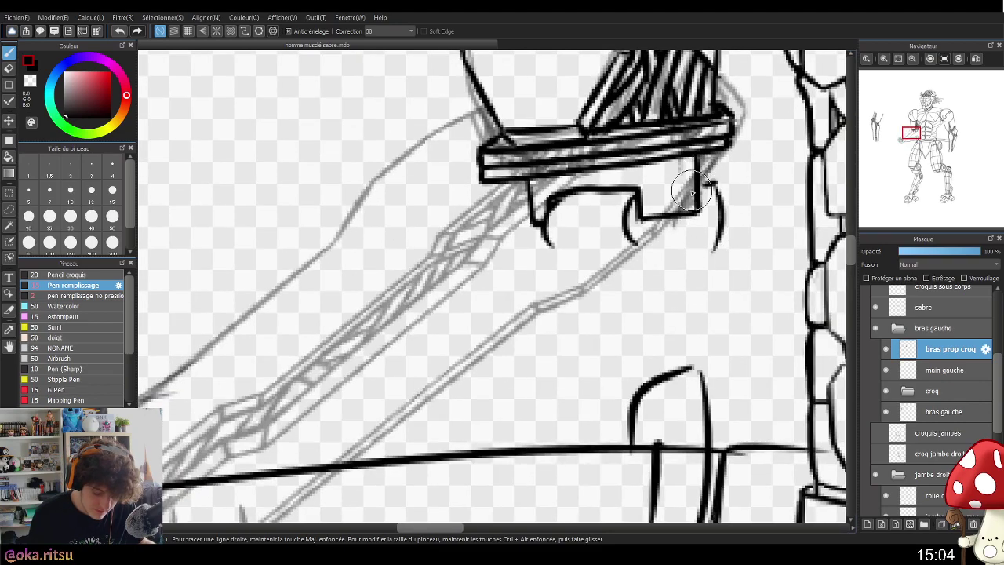
drag(694, 189, 612, 255)
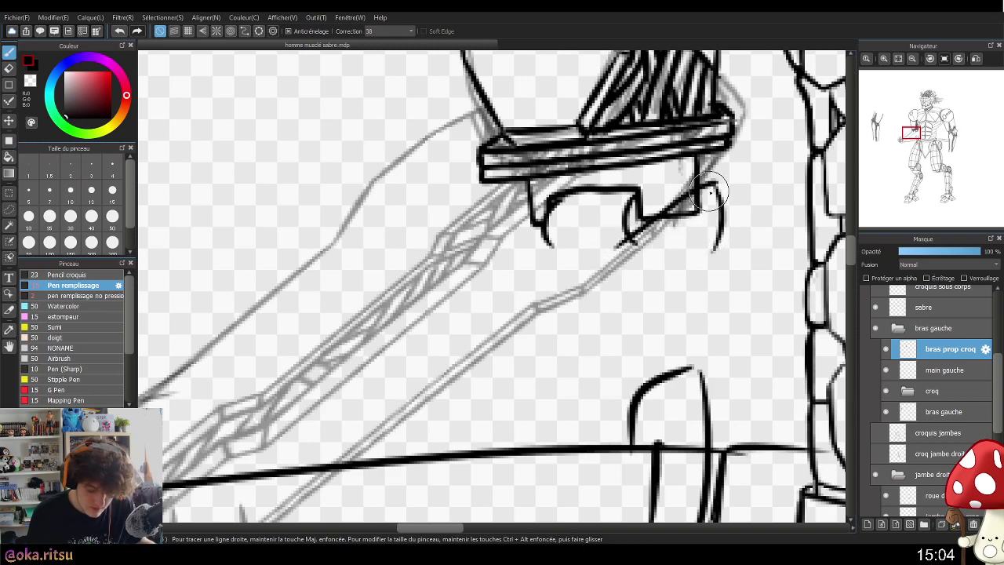
key(ctrl+z)
mouse_move(709, 185)
mouse_down()
mouse_move(606, 259)
mouse_move(620, 248)
mouse_move(547, 247)
mouse_up()
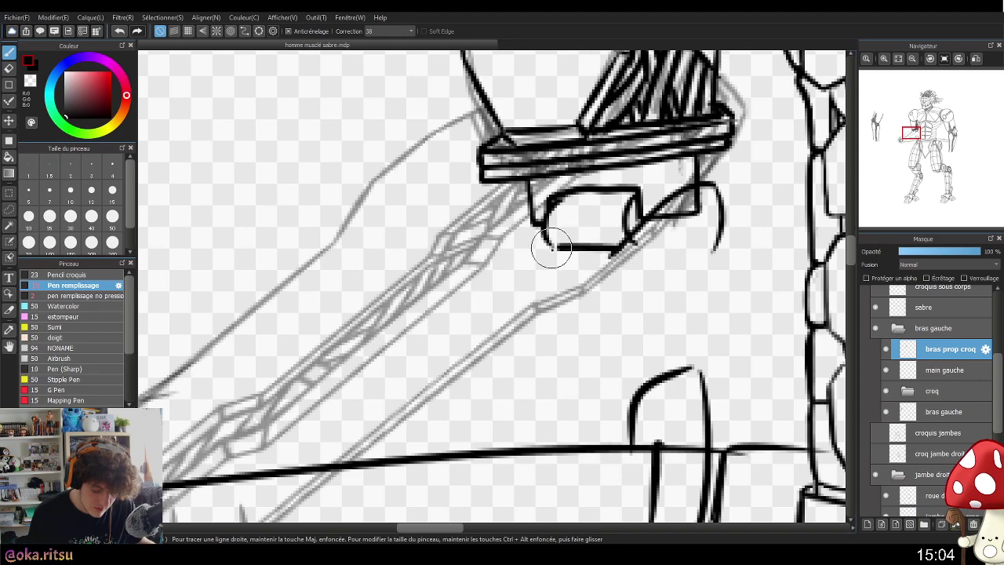
- Redraw the horizontal line closing the underside of the bracket, extending it slightly past the bracket's outer side
key(ctrl+z)
drag(627, 248, 536, 249)
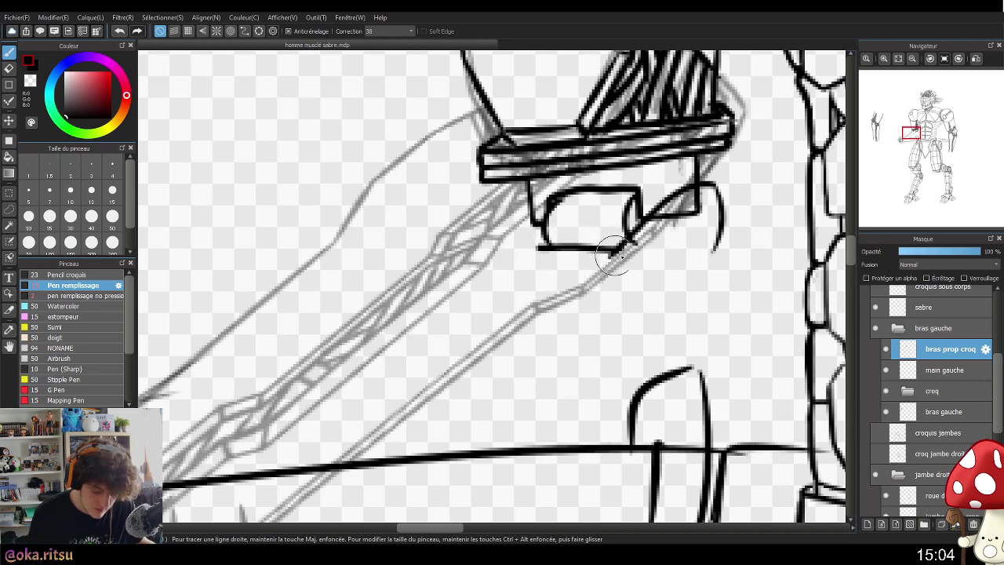
key(ctrl+z)
drag(628, 240, 543, 240)
key(ctrl+z)
drag(627, 244, 531, 245)
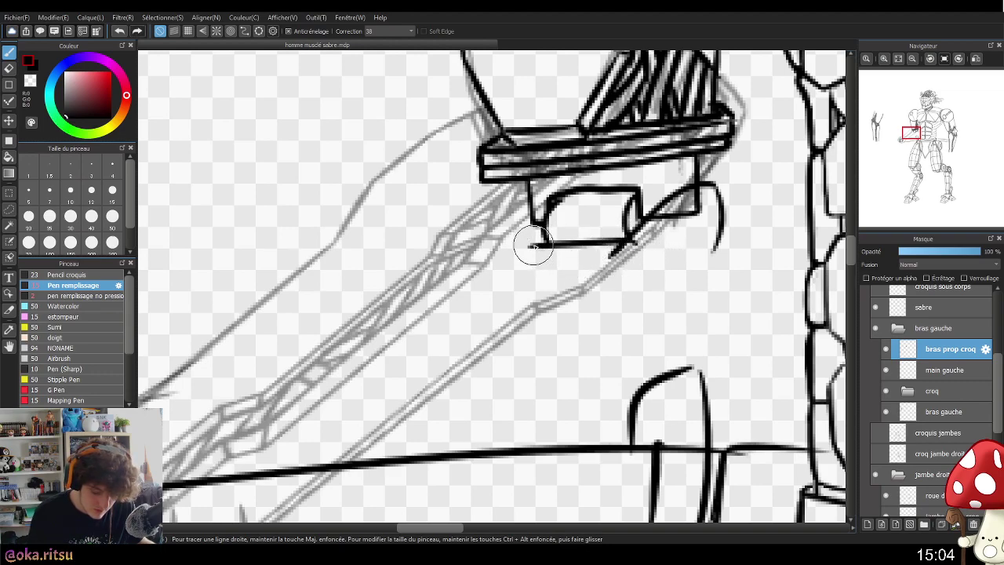
- Try to draw the forearm's upper and lower edges as curves from the elbow bracket down toward the hand
drag(614, 280, 656, 276)
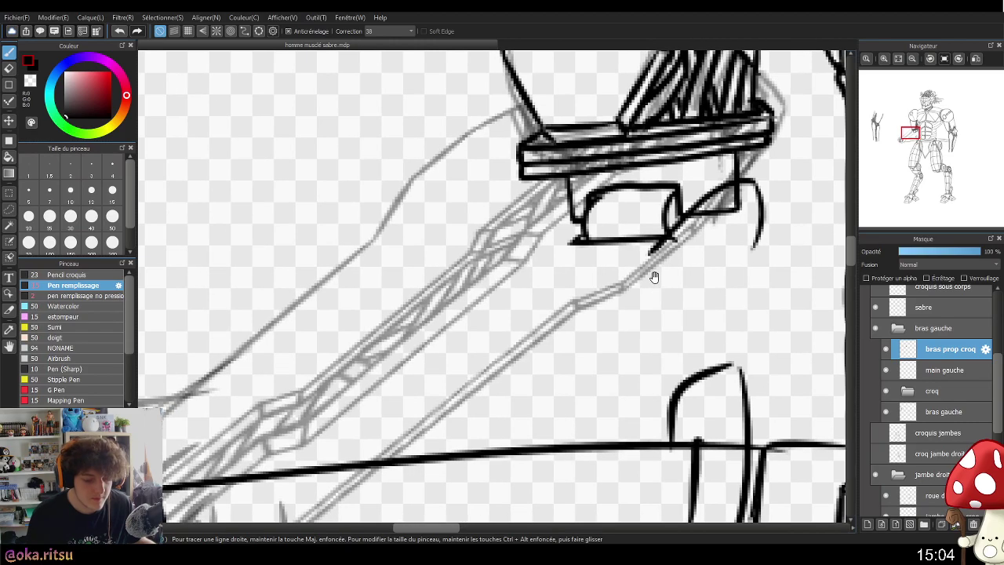
drag(567, 205, 539, 241)
scroll(712, 316, down, 5)
scroll(721, 311, up, 5)
scroll(683, 330, down, 1)
drag(671, 334, 714, 298)
drag(645, 201, 565, 284)
drag(603, 252, 461, 355)
mouse_move(800, 205)
mouse_down()
mouse_move(761, 274)
mouse_move(612, 363)
mouse_up()
drag(663, 381, 581, 405)
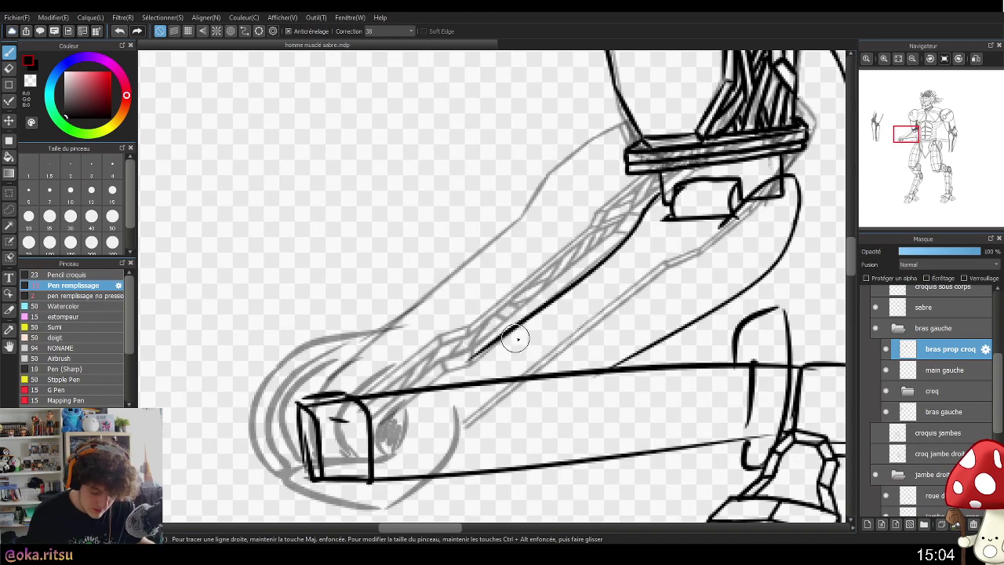
key(ctrl+z)
key(ctrl+z)
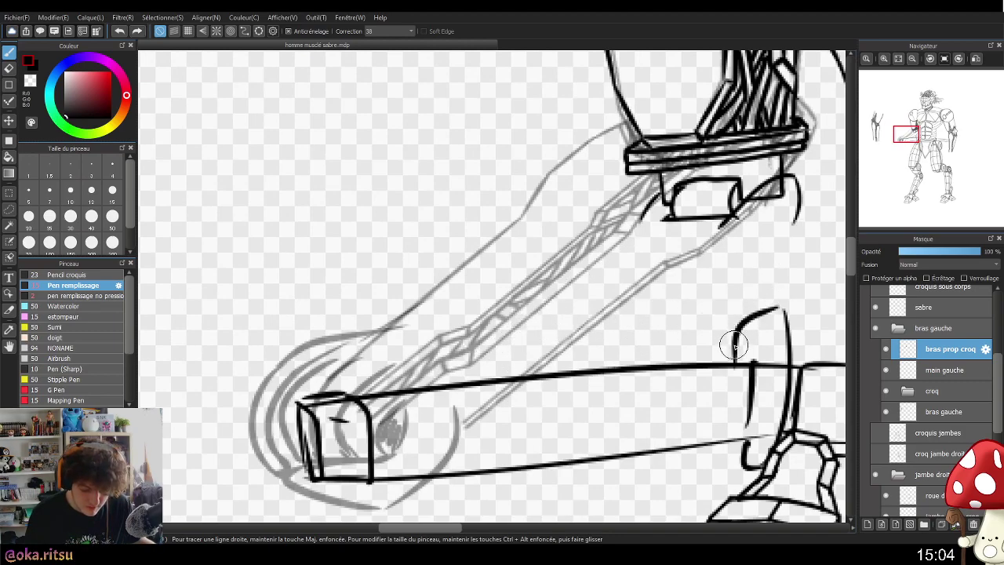
- Ink the forearm's long upper edge and curved lower edge from the elbow down to the sword handle
drag(657, 196, 463, 344)
key(ctrl+z)
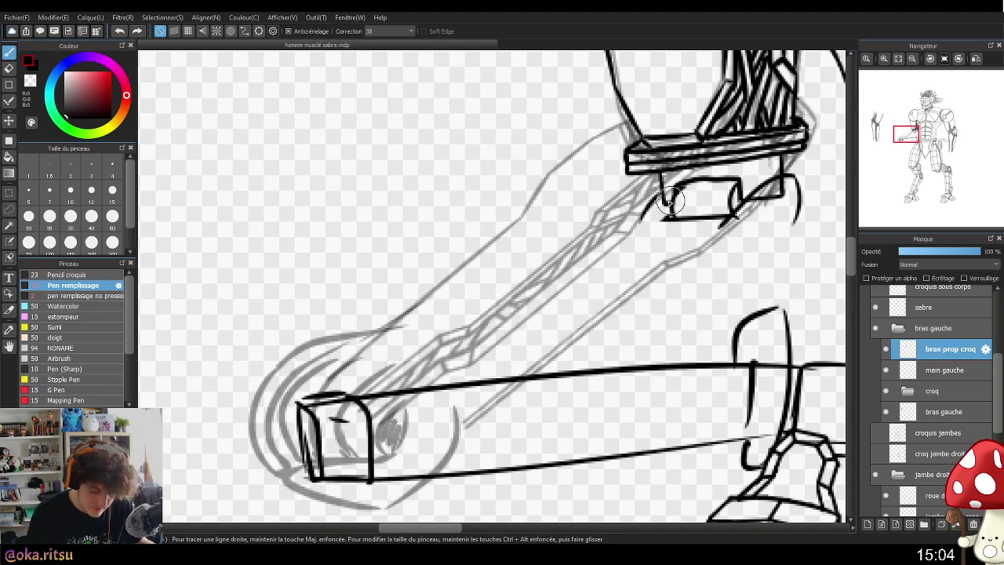
drag(659, 198, 411, 374)
mouse_move(797, 213)
mouse_down()
mouse_move(724, 292)
mouse_move(516, 400)
mouse_up()
- Check the forearm against the whole figure and erase the overlapping stroke ends around the elbow block
drag(666, 439, 673, 369)
drag(715, 438, 507, 396)
scroll(517, 467, up, 3)
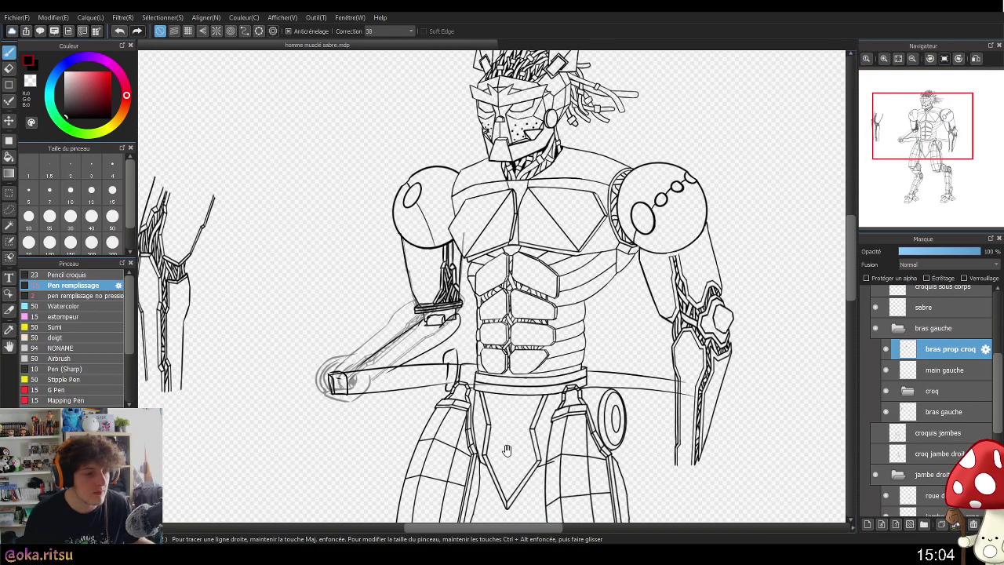
scroll(507, 453, up, 5)
scroll(496, 365, up, 5)
key(e)
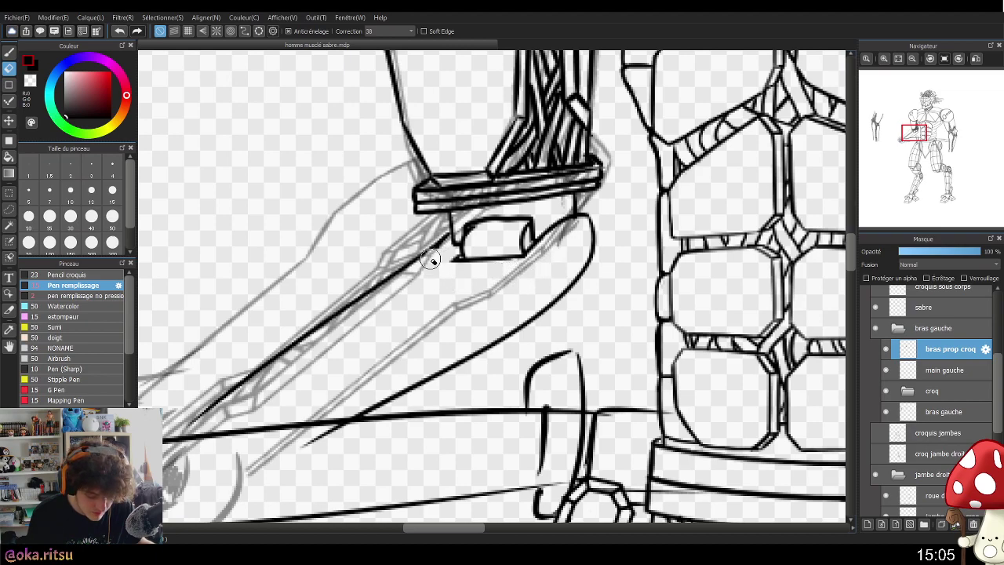
drag(421, 346, 588, 275)
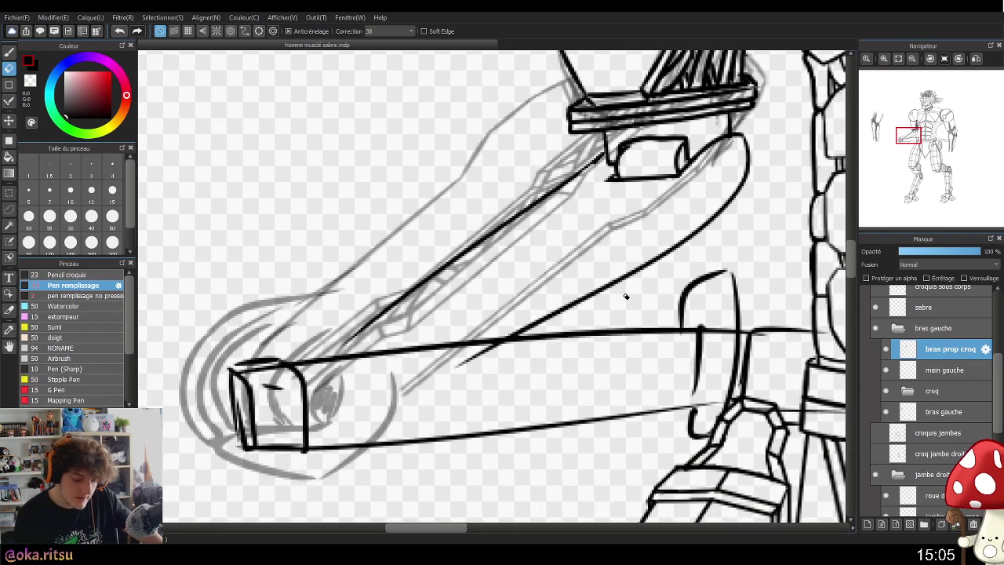
- Lasso the new forearm lines, rotate them slightly clockwise with a free transform, apply it and deselect
click(8, 208)
mouse_move(565, 161)
mouse_down()
mouse_move(303, 427)
mouse_move(658, 329)
mouse_up()
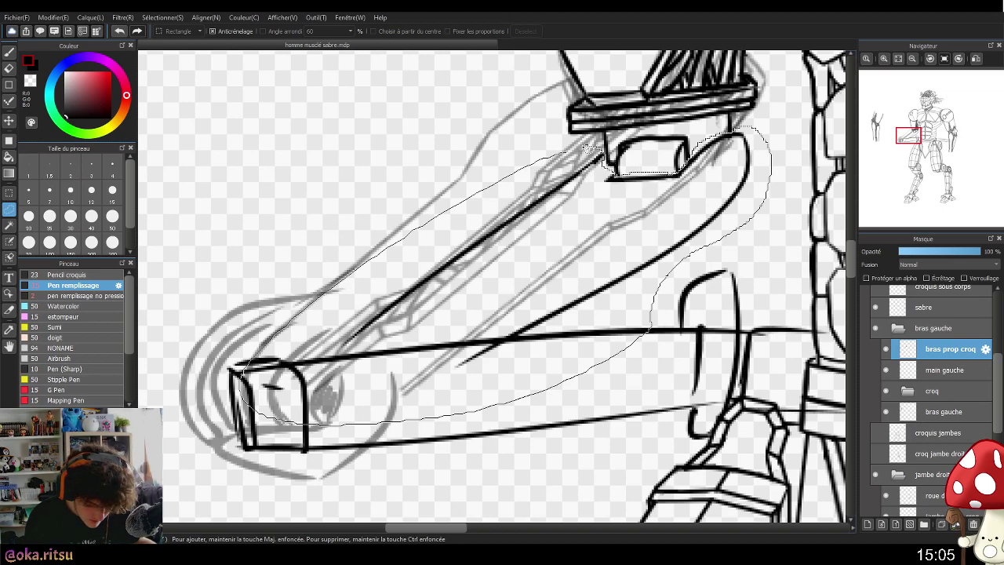
drag(591, 149, 535, 163)
key(ctrl+t)
drag(800, 172, 721, 188)
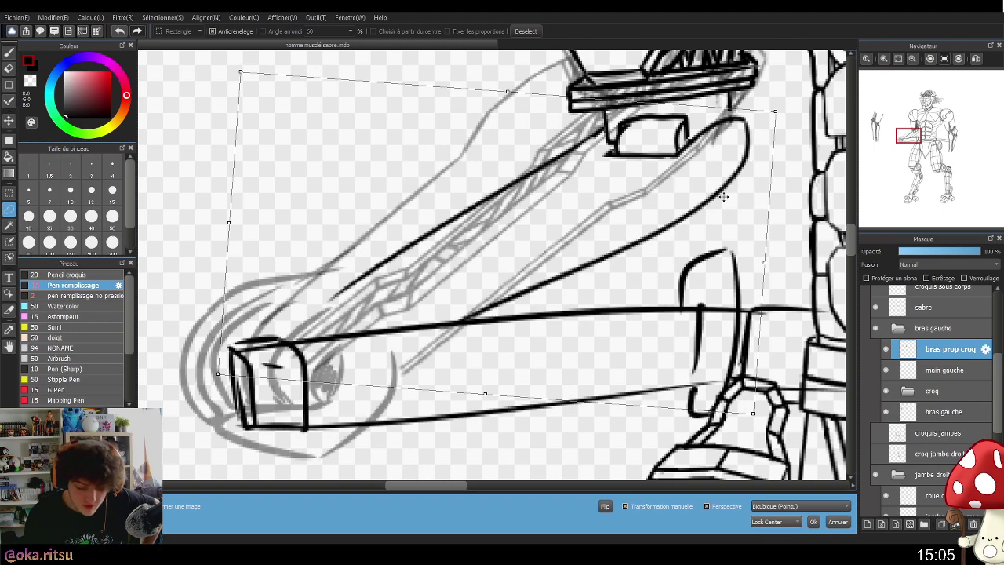
drag(760, 251, 755, 316)
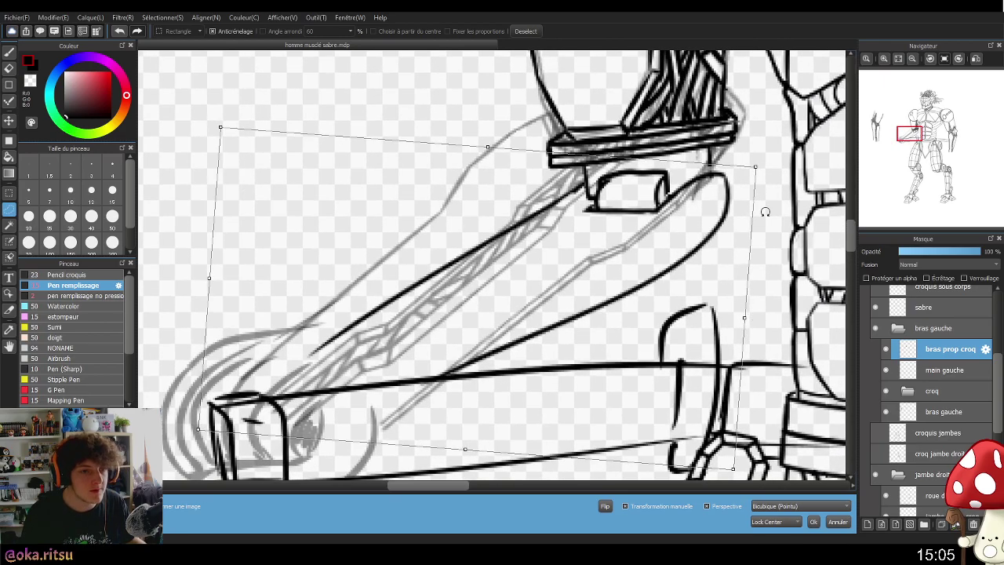
drag(780, 276, 756, 264)
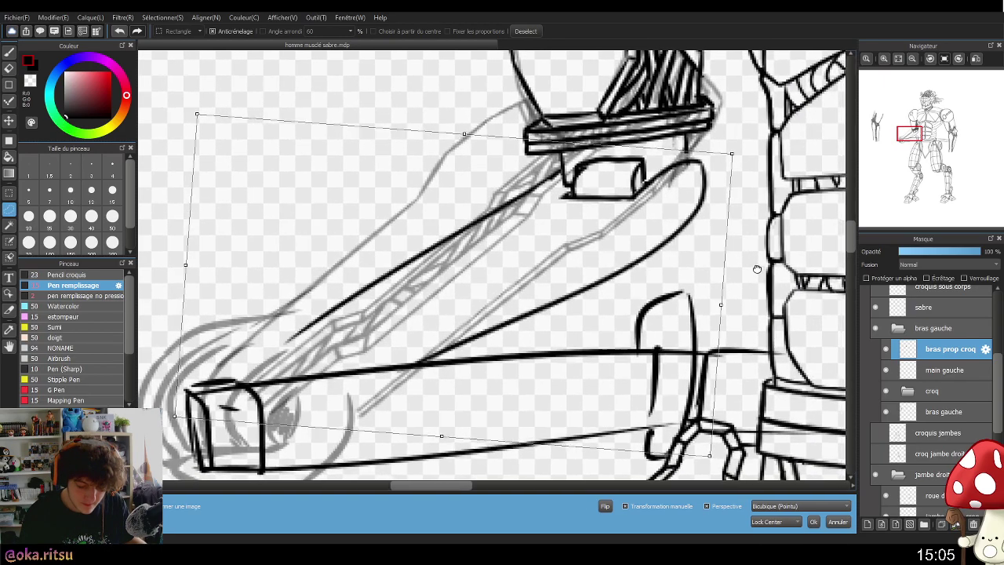
click(813, 523)
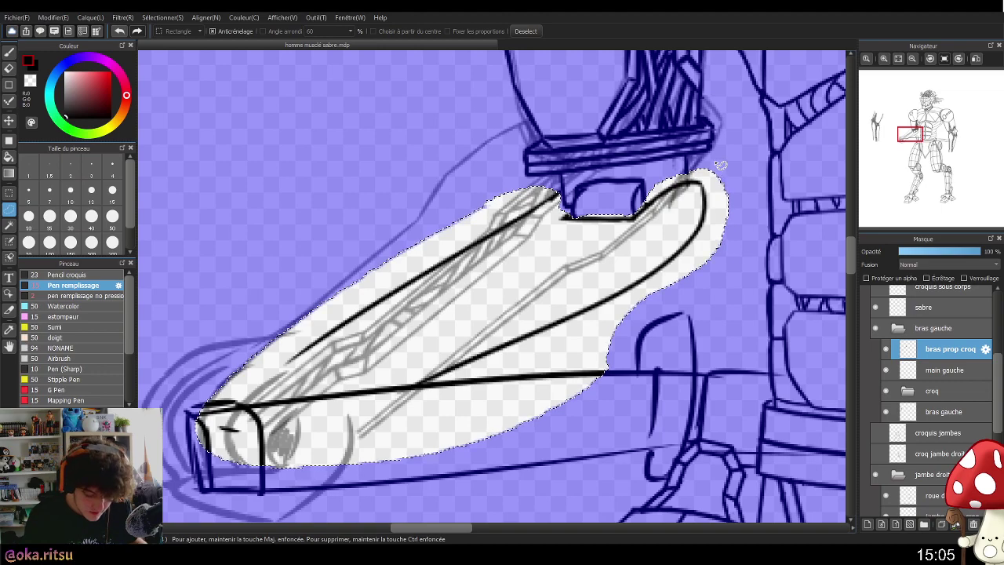
click(526, 30)
- Extend the cuff's inner vertical stroke to the forearm's rounded end and clean up and thicken the elbow block's sides
key(e)
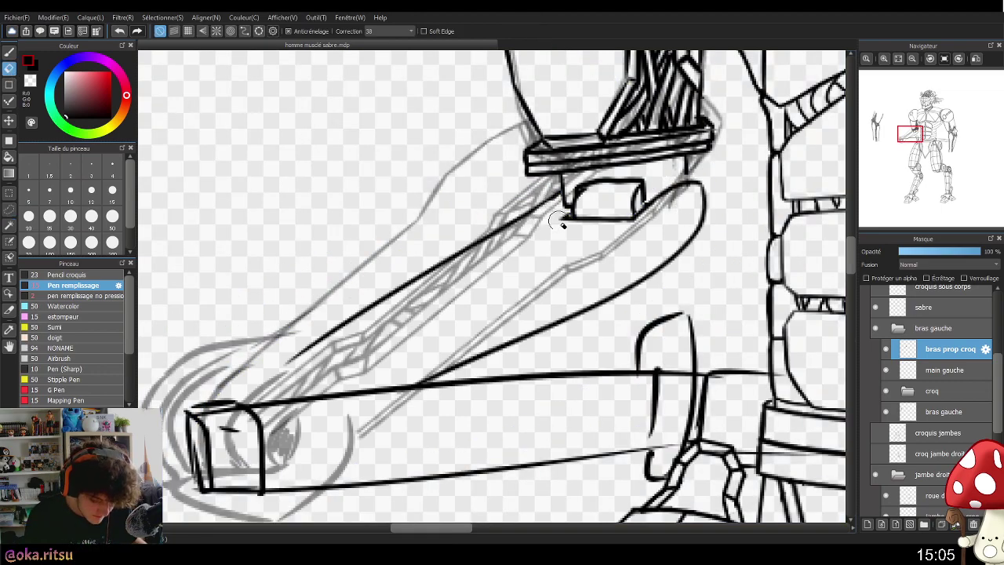
key(b)
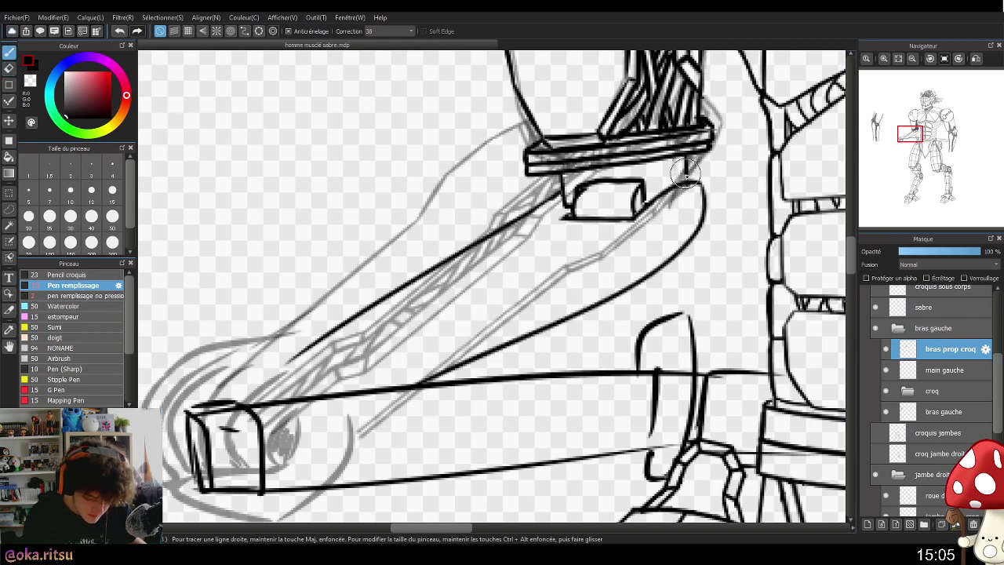
scroll(687, 206, up, 4)
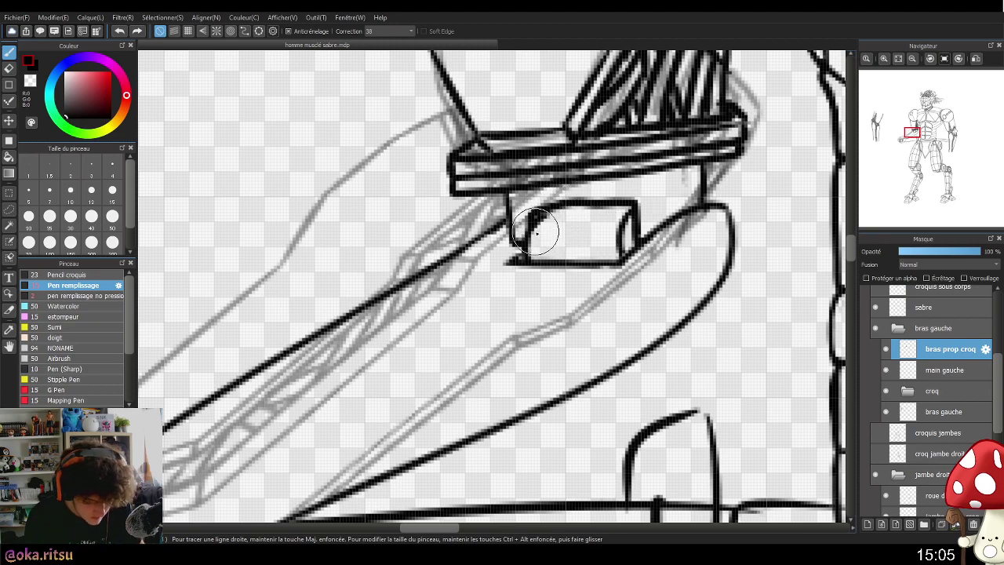
key(e)
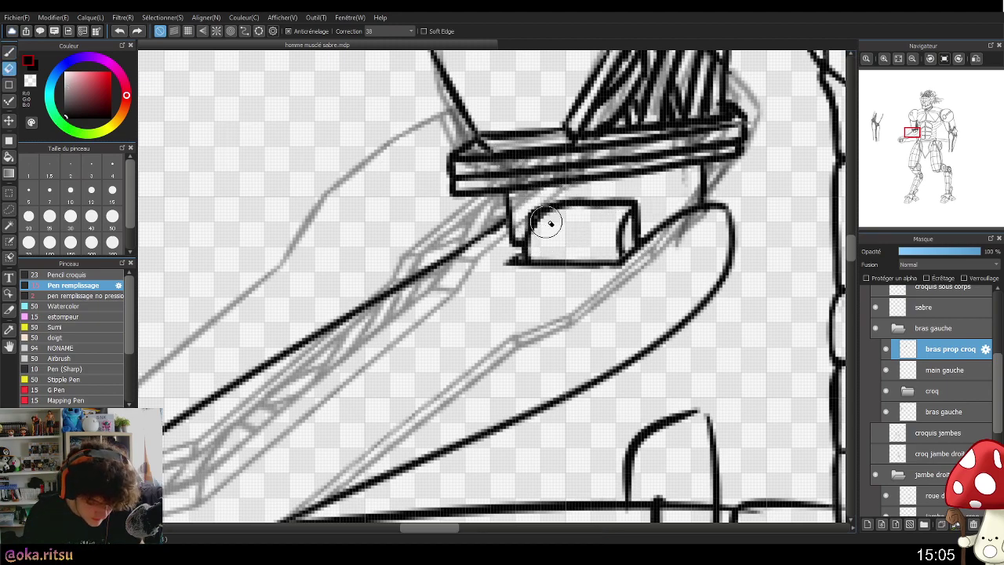
key(p)
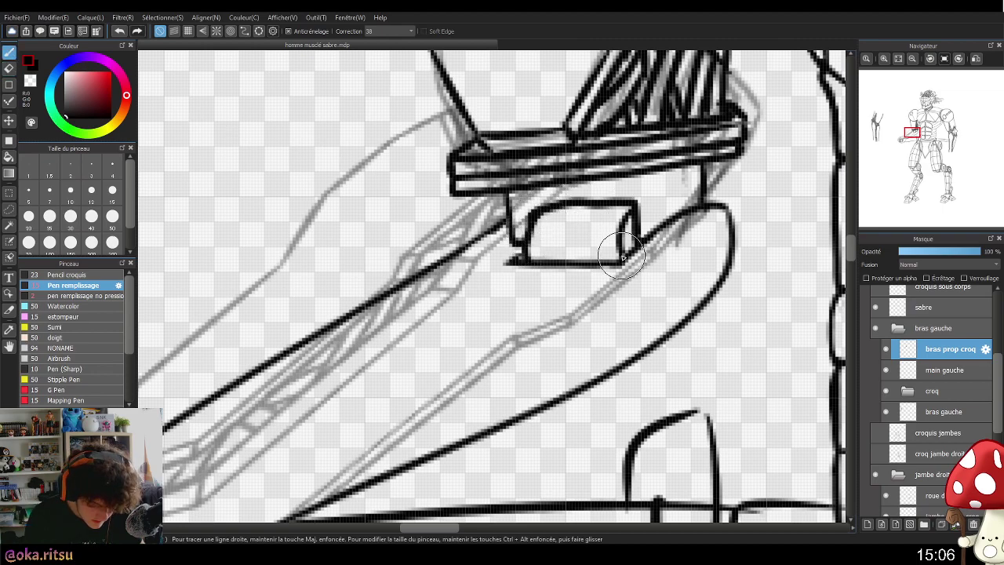
key(ctrl+z)
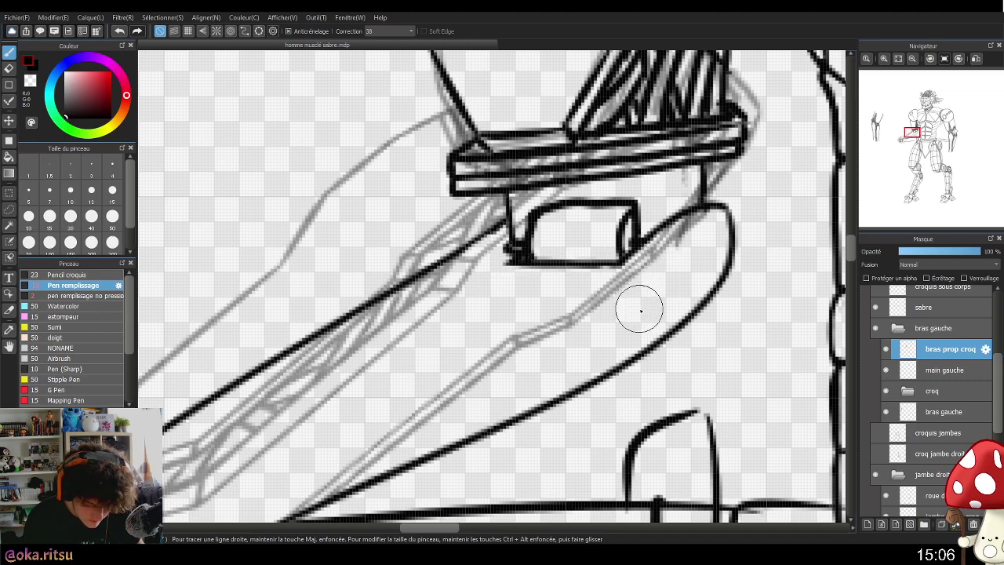
- Erase the cuff's outer vertical stroke and redraw it closer to the elbow block, down to the block's base
key(e)
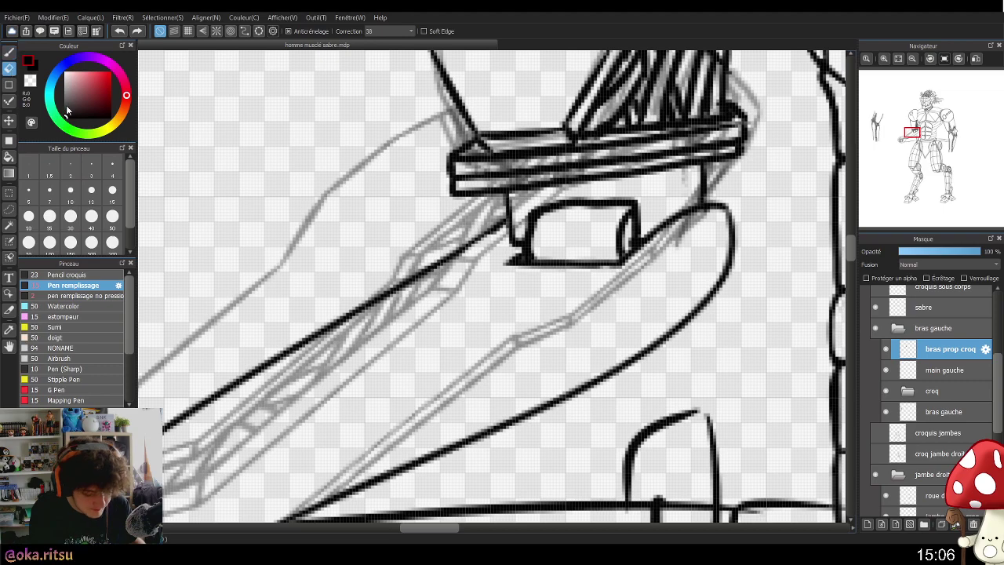
drag(512, 210, 511, 236)
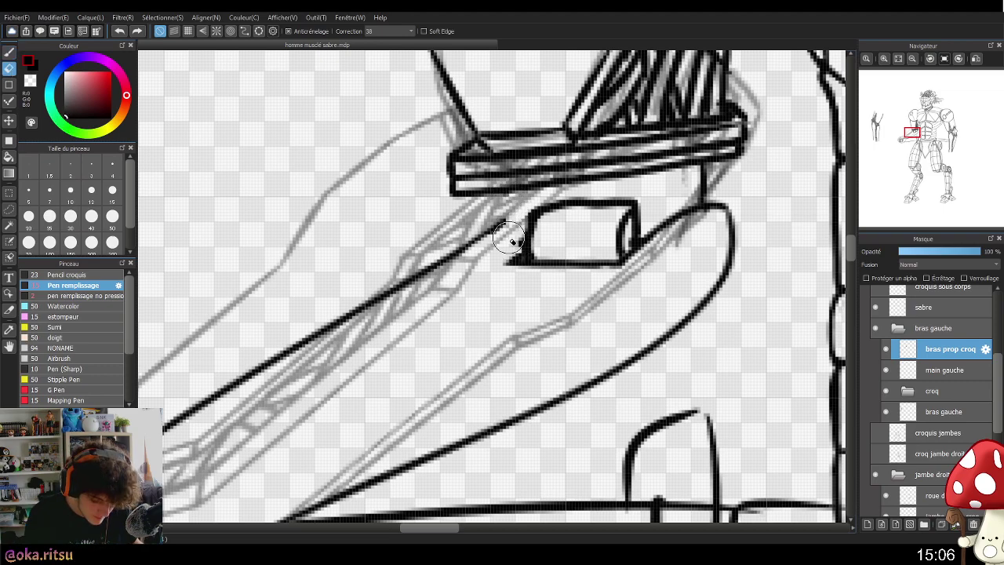
click(8, 51)
drag(520, 193, 517, 262)
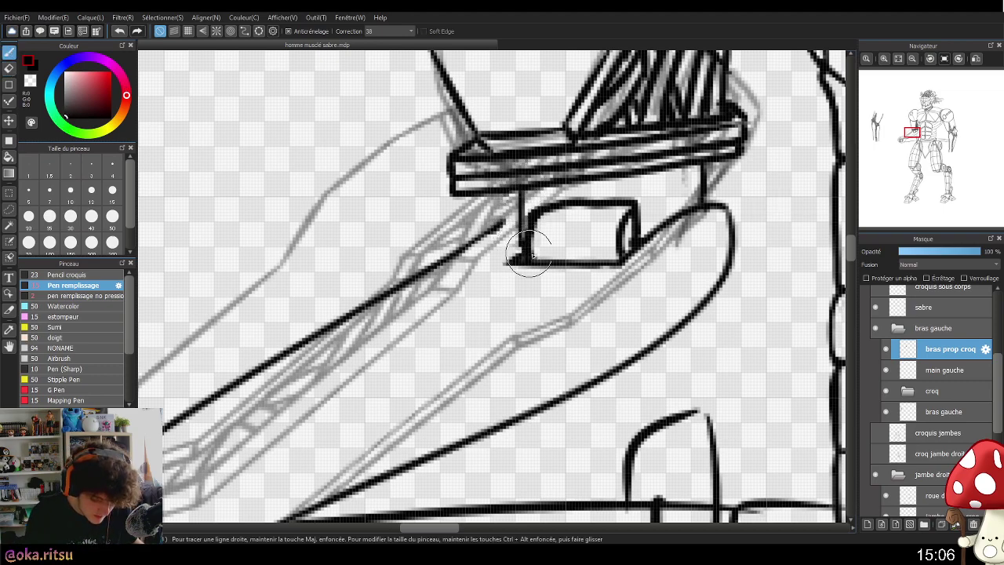
- Extend the forearm's upper line to the cuff's outer vertical stroke and check the arm against the body
drag(494, 231, 518, 217)
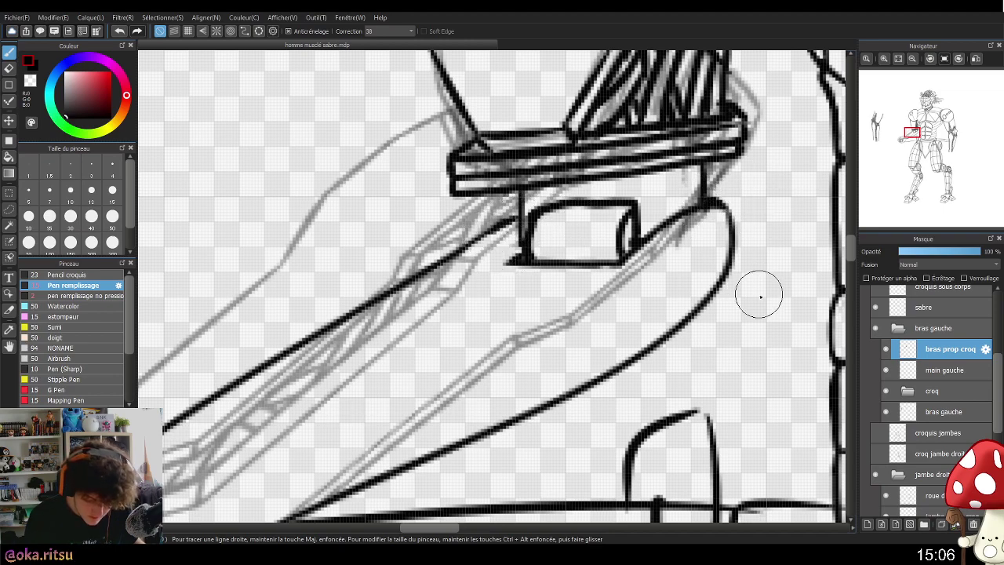
key(e)
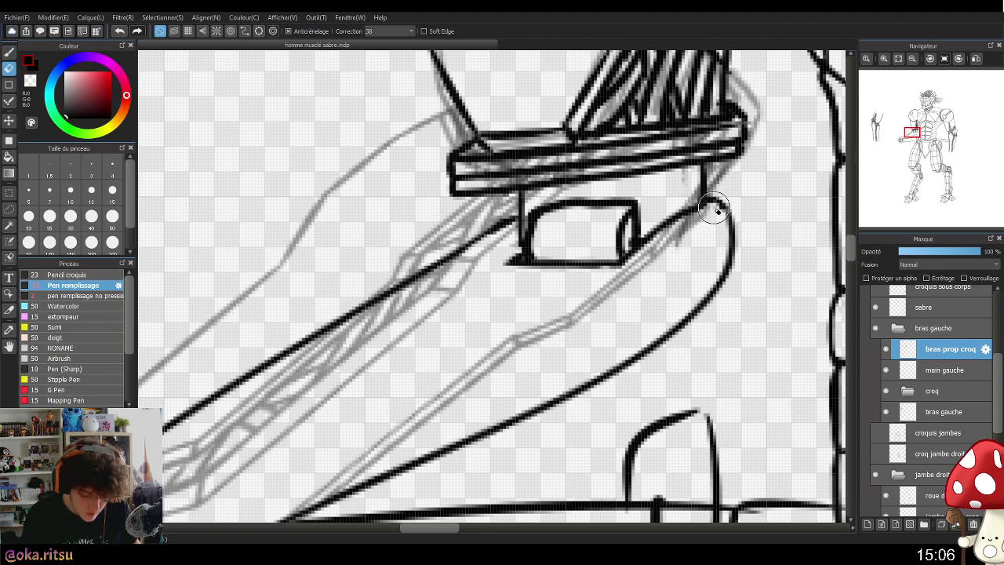
scroll(673, 307, down, 3)
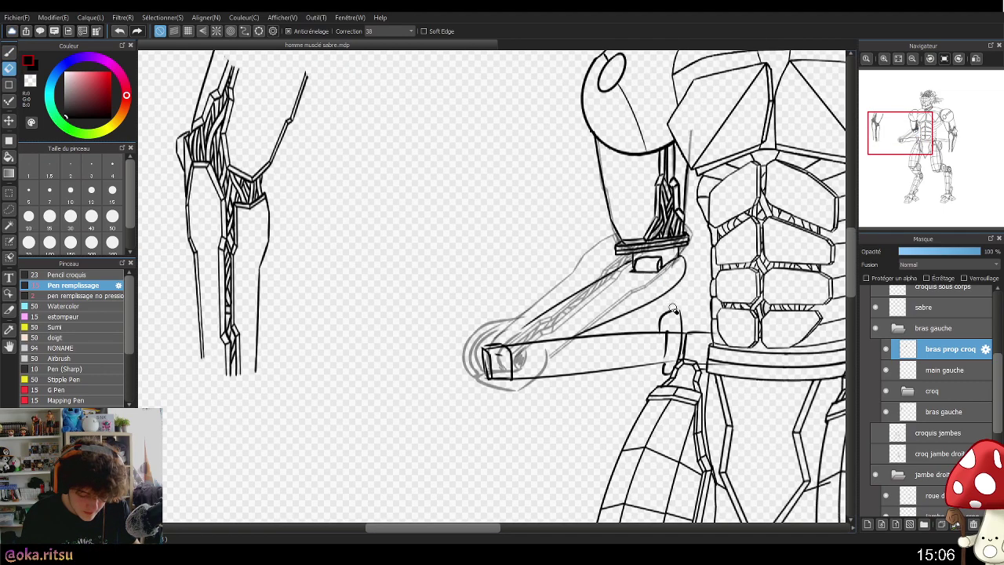
scroll(636, 341, up, 3)
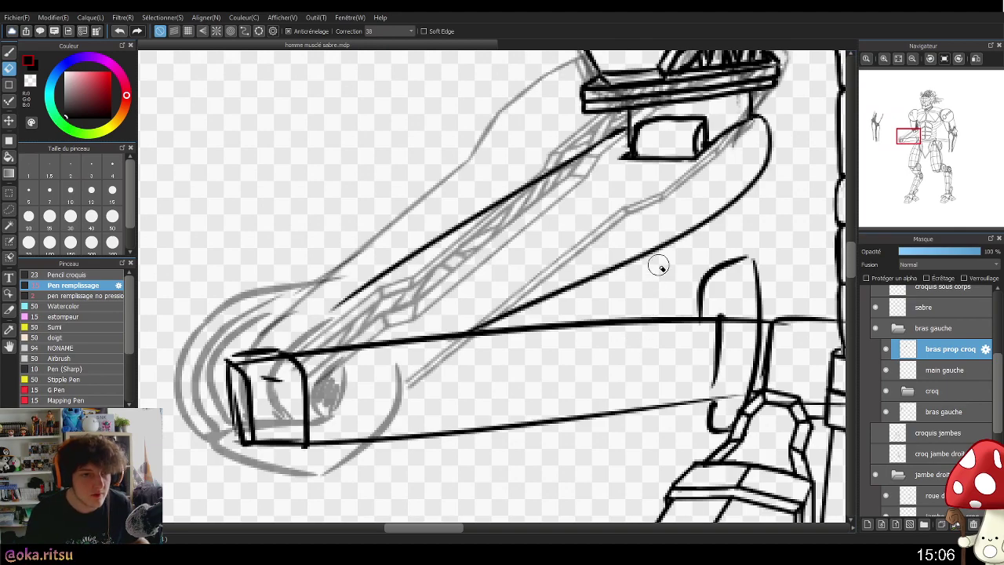
- Ink an inner forearm line from the elbow block's base down along the sketch, redrawing it at a steeper angle, and check its proportions
click(9, 50)
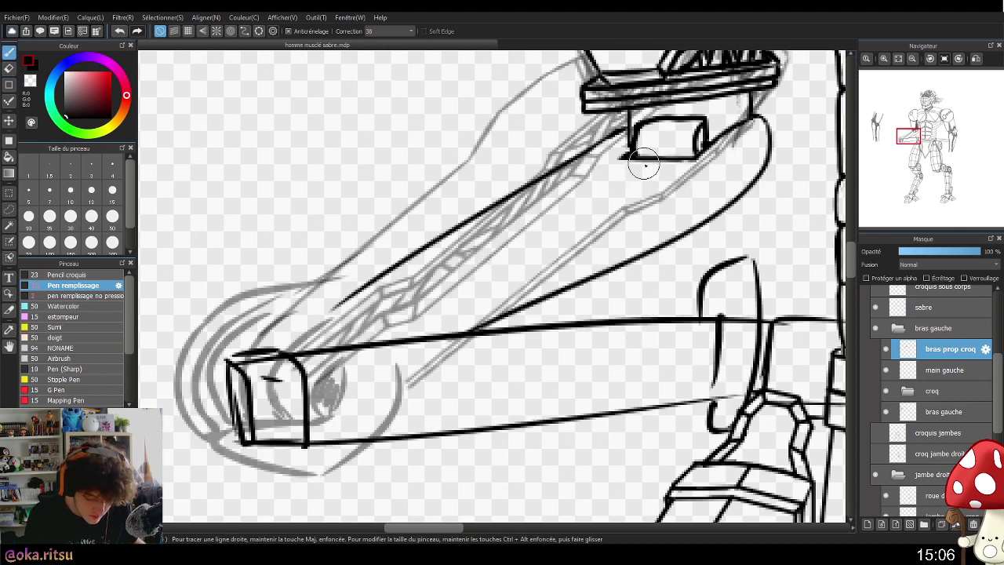
drag(643, 163, 435, 281)
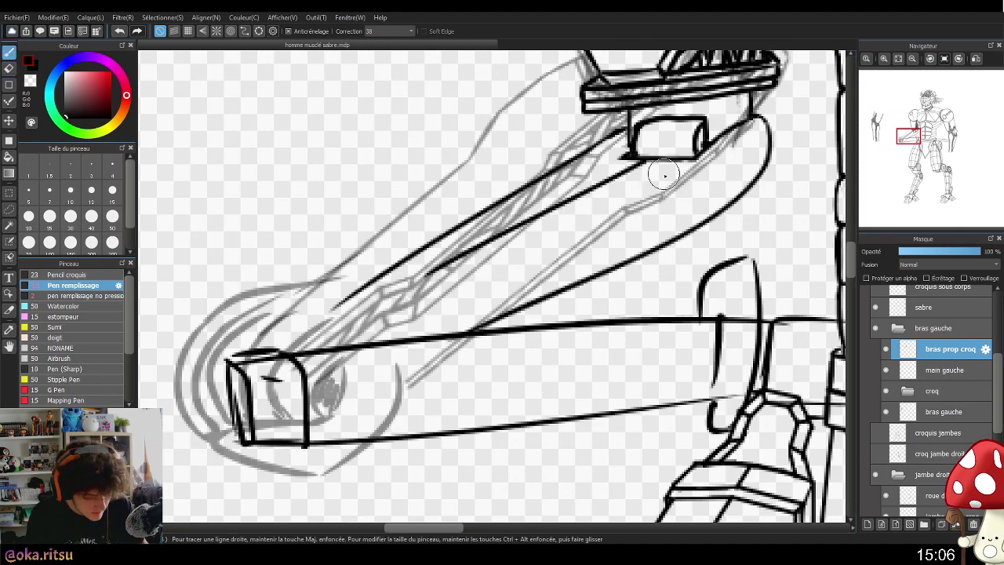
key(ctrl+z)
drag(635, 157, 417, 310)
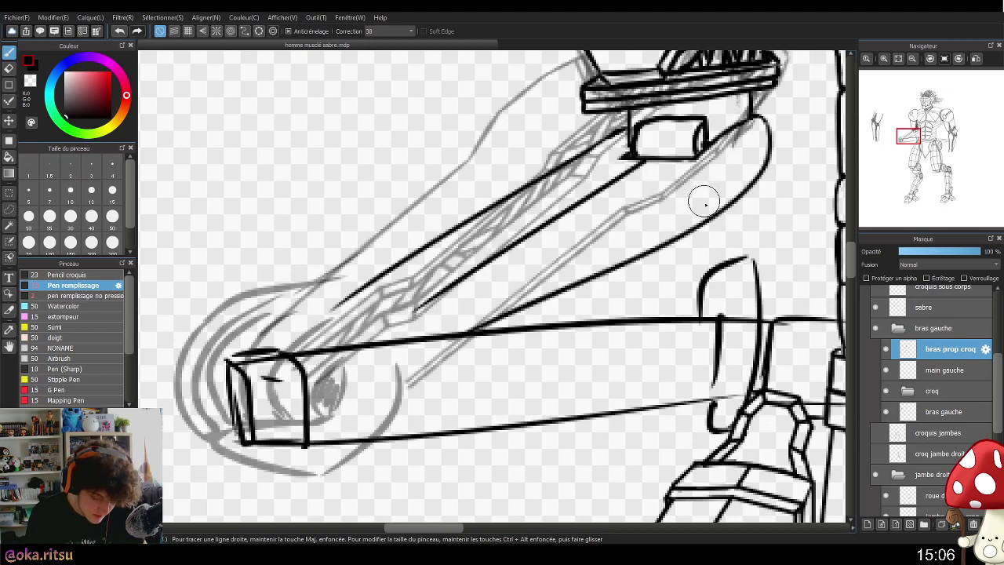
scroll(695, 248, down, 3)
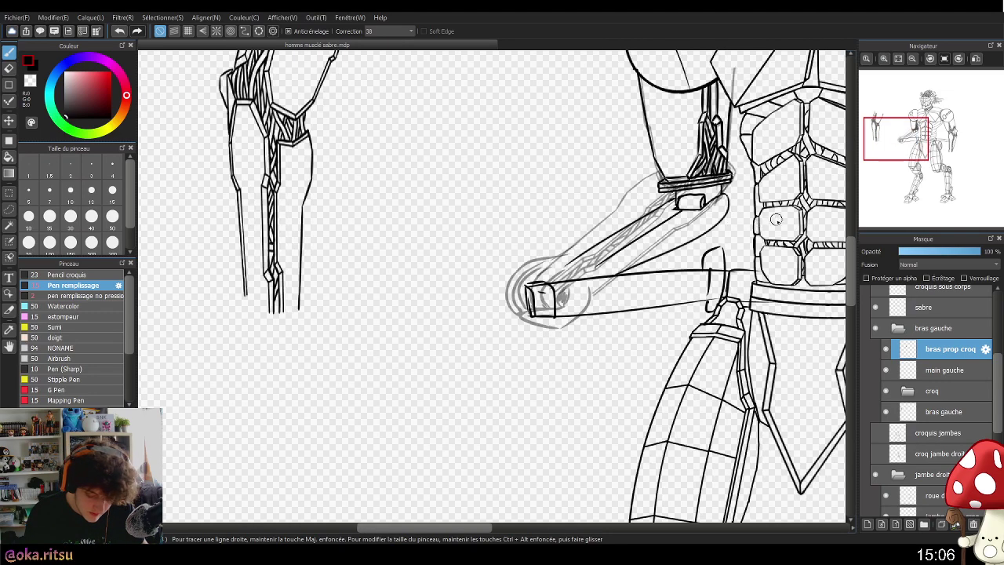
scroll(741, 171, up, 2)
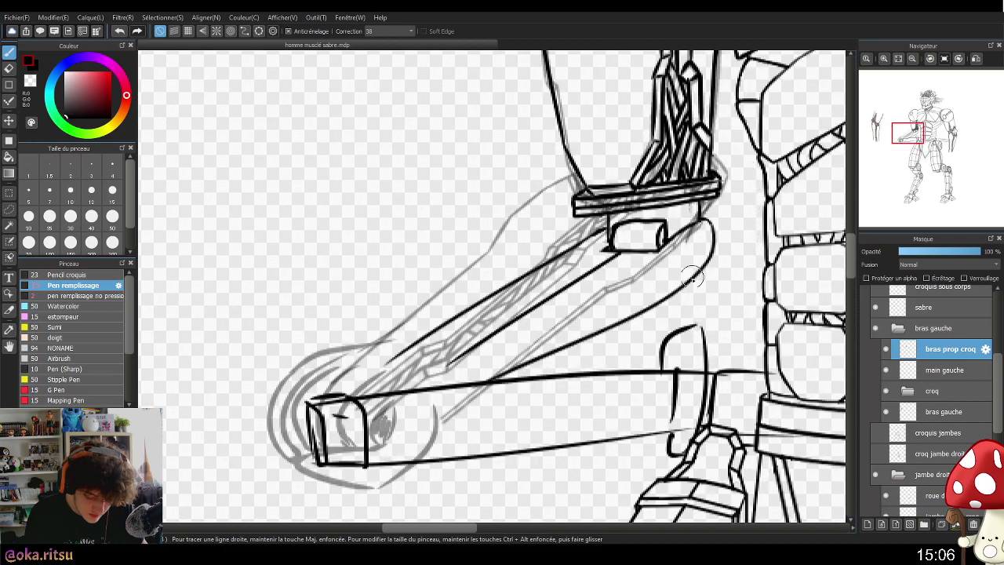
scroll(693, 274, down, 2)
scroll(693, 277, up, 2)
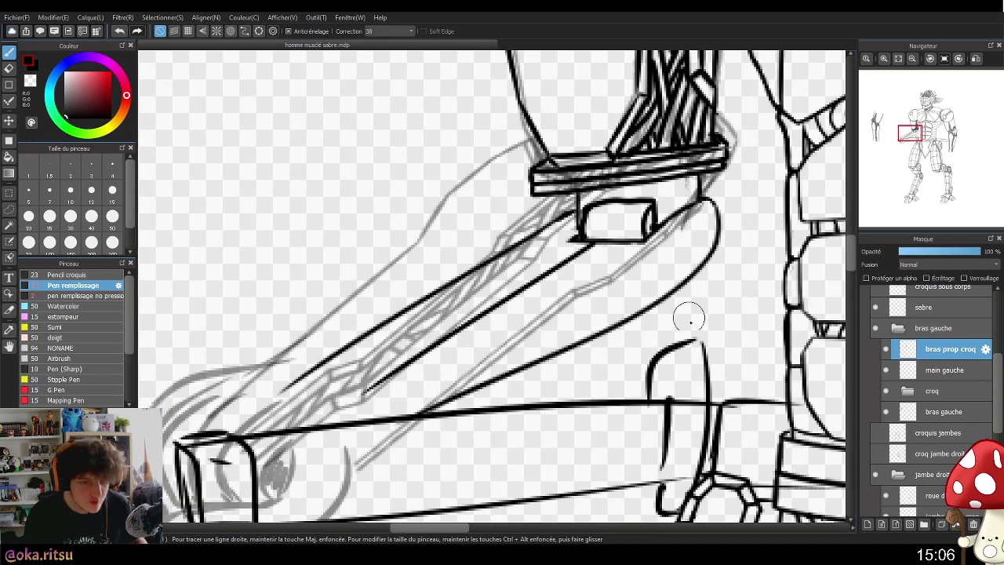
scroll(688, 313, down, 2)
scroll(666, 291, up, 2)
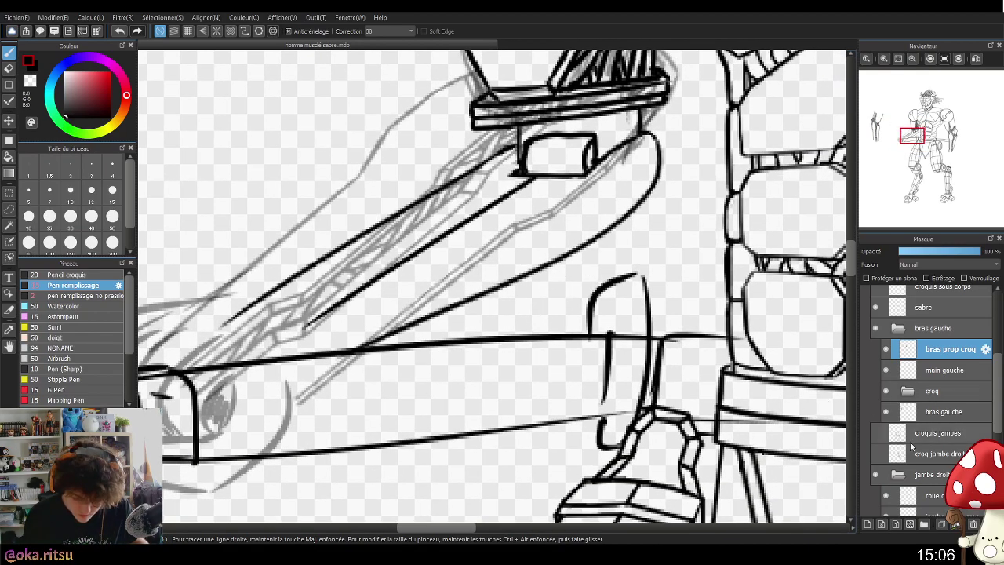
- Add a new layer and trace the forearm's rounded elbow end and lower edge as straight segments with the no-pressure pen remplissage brush
click(868, 525)
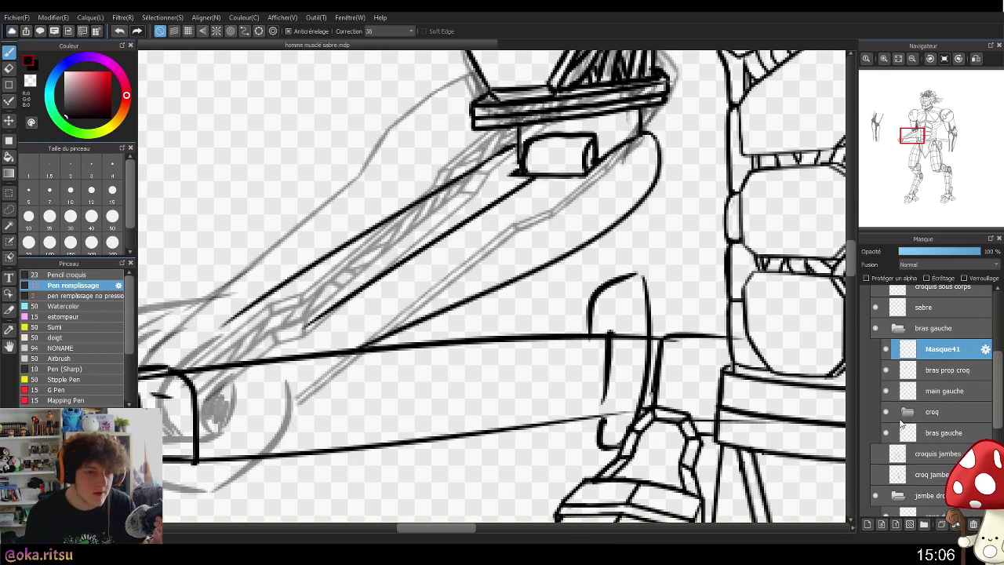
click(10, 84)
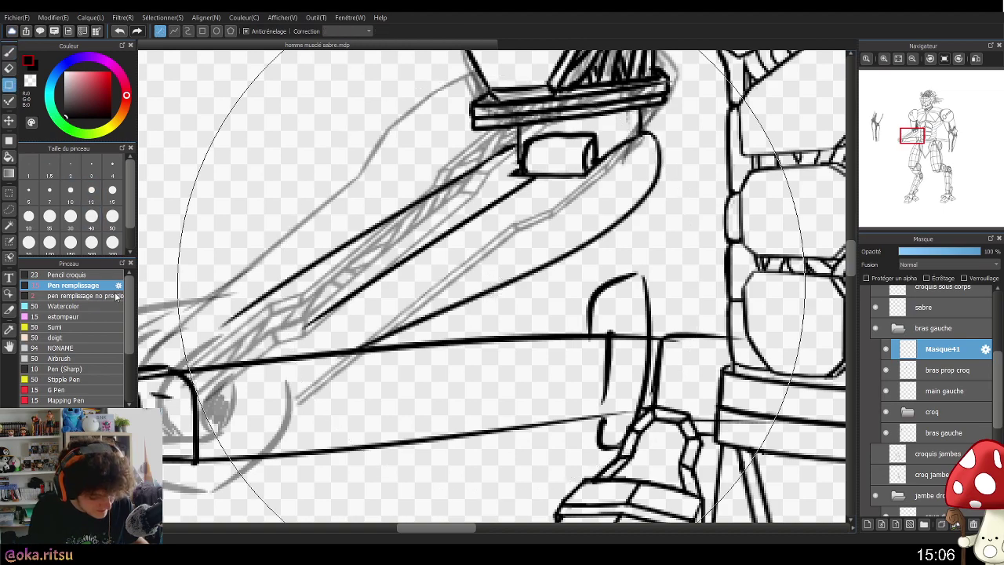
click(79, 296)
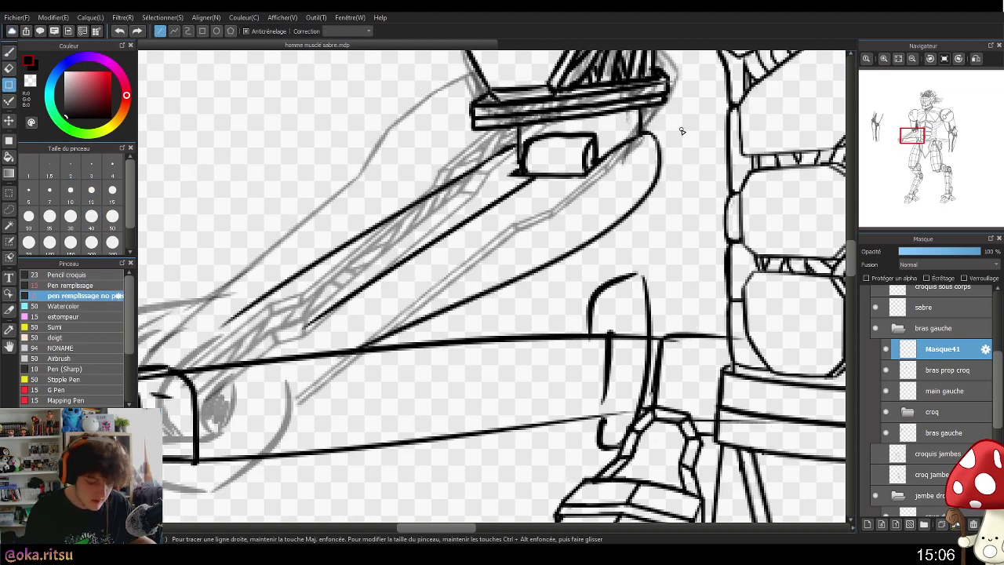
drag(661, 179, 662, 134)
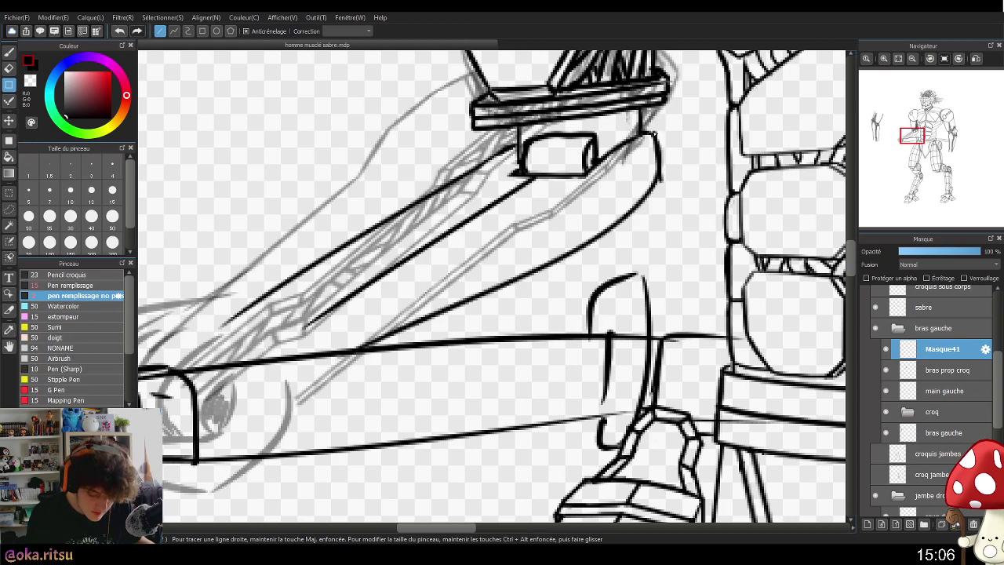
mouse_move(588, 248)
mouse_down()
mouse_move(375, 335)
mouse_move(296, 400)
mouse_up()
mouse_move(498, 416)
mouse_down()
mouse_move(646, 358)
mouse_move(622, 395)
mouse_move(627, 382)
mouse_up()
- Erase the old rounded elbow end and lower forearm curve from the bras prop croq layer
key(e)
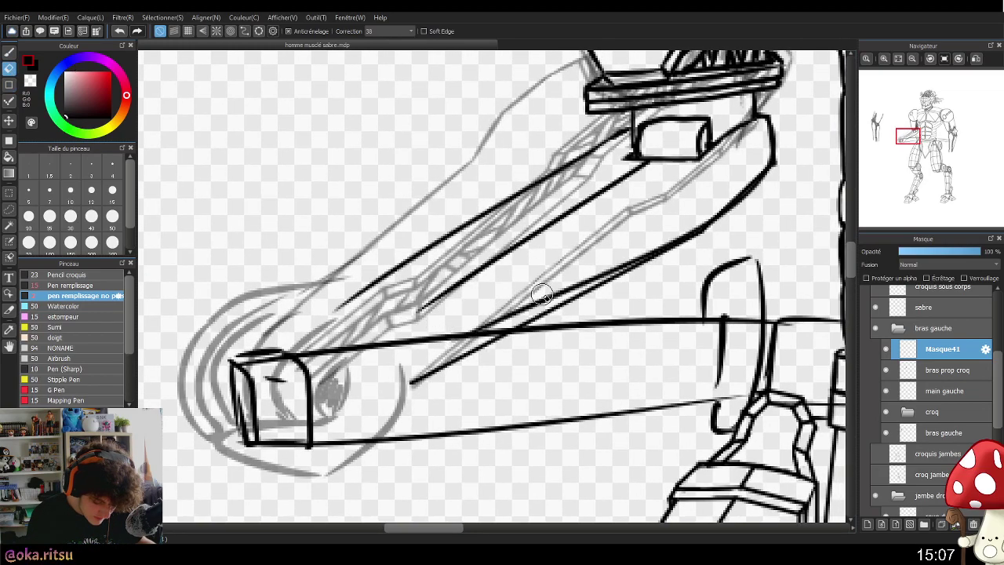
click(927, 375)
mouse_move(466, 336)
mouse_down()
mouse_move(690, 231)
mouse_move(746, 186)
mouse_move(771, 120)
mouse_up()
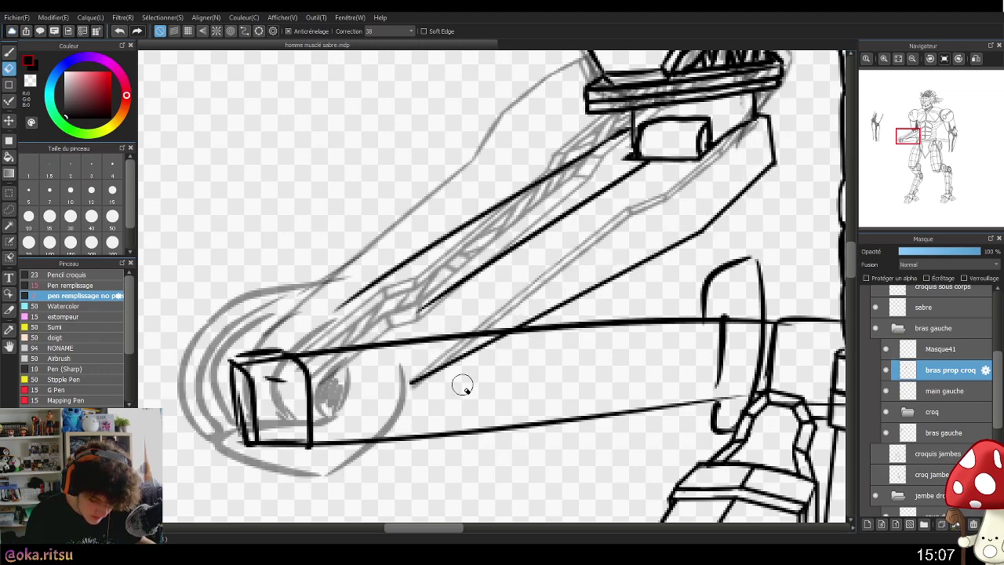
- Draw the forearm's upper edge as a straight line from the elbow block towards the wrist on the new straight-line layer
click(957, 351)
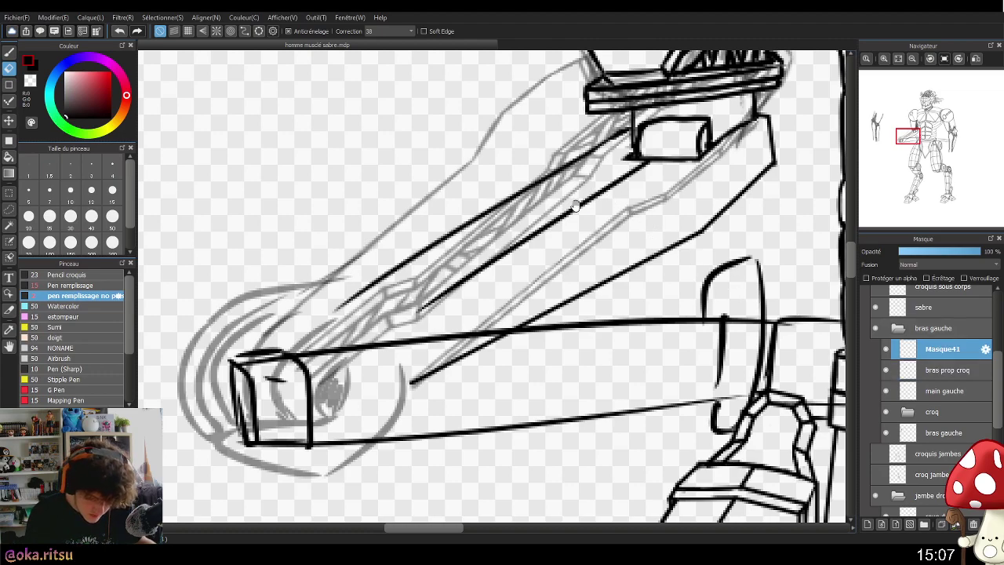
drag(585, 202, 556, 297)
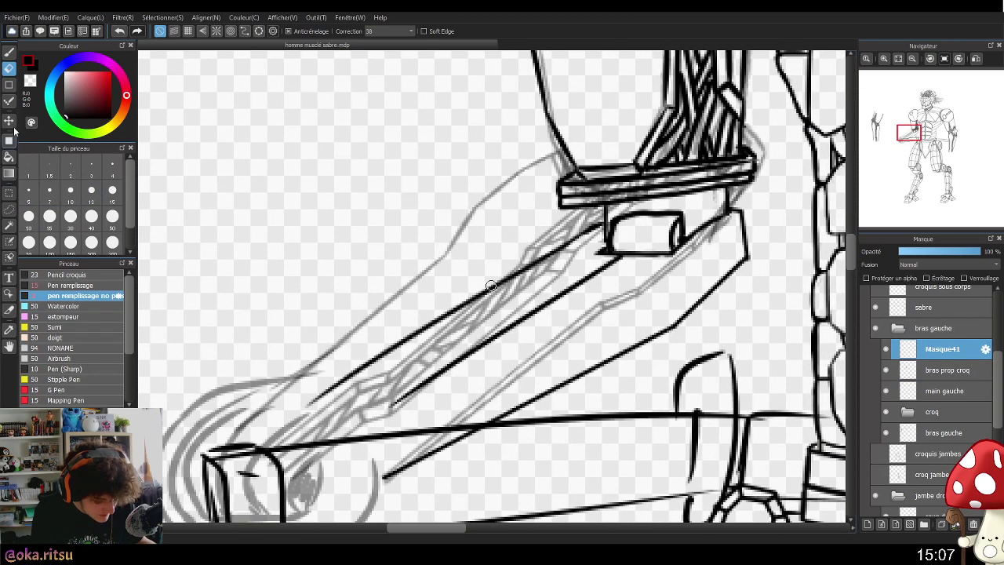
click(9, 86)
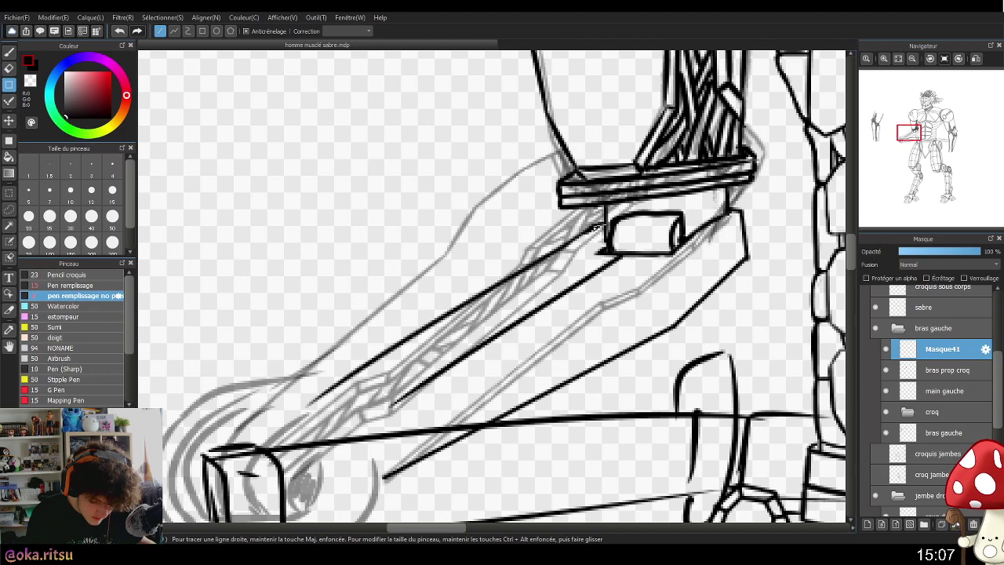
mouse_move(502, 276)
mouse_down()
mouse_move(298, 417)
mouse_move(291, 404)
mouse_move(284, 408)
mouse_up()
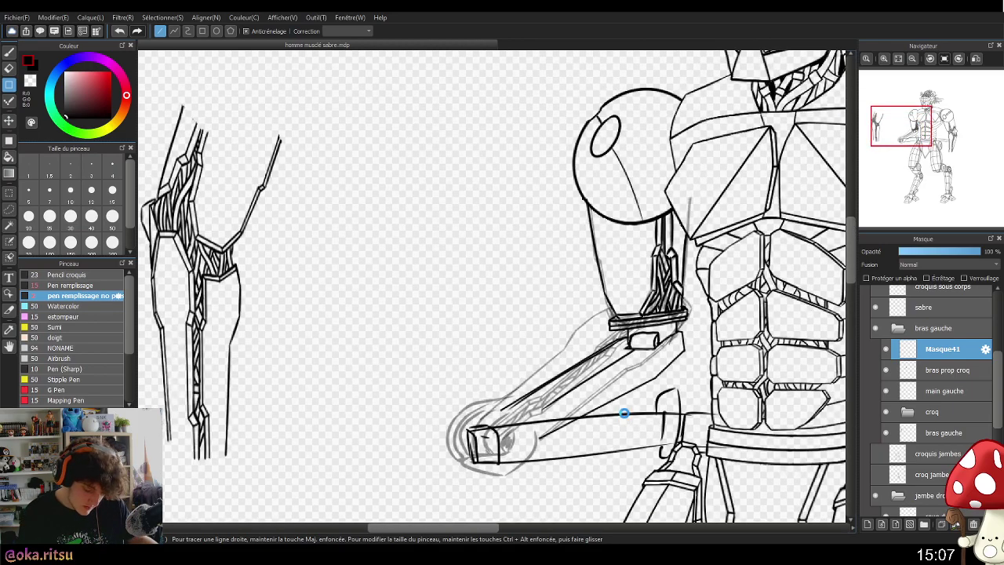
scroll(624, 415, up, 2)
scroll(612, 439, up, 2)
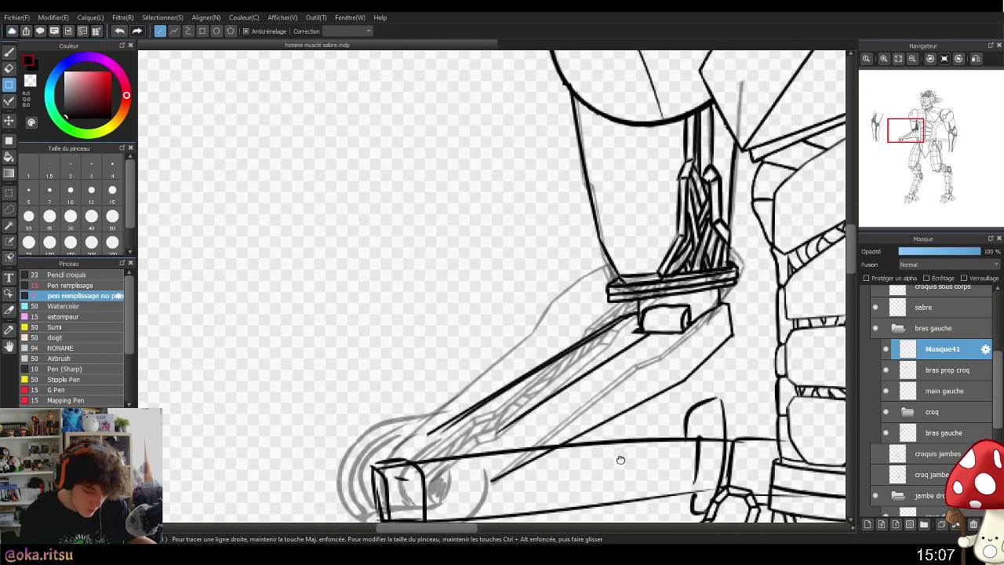
scroll(624, 439, up, 1)
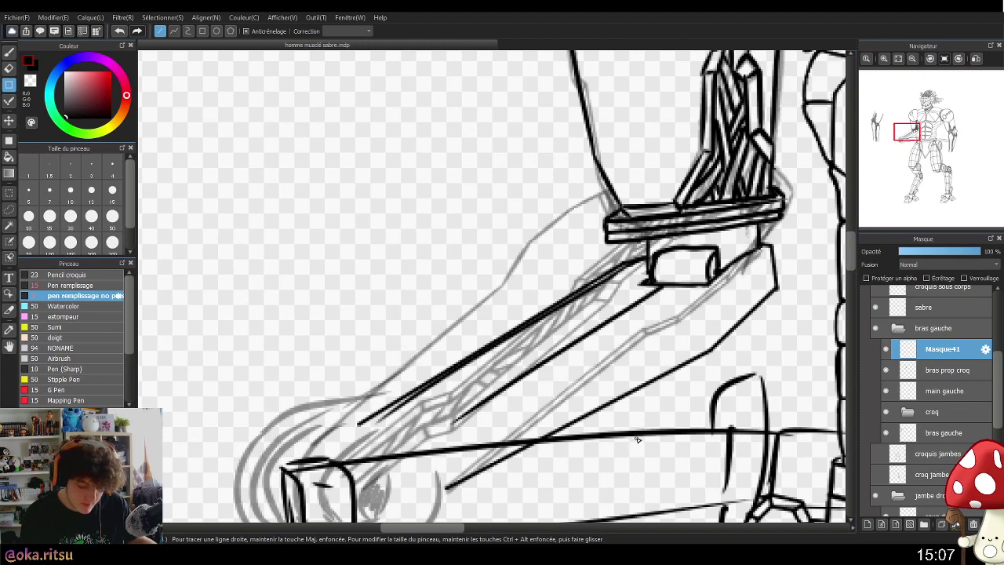
- Erase the old upper forearm line from the bras prop croq layer
key(e)
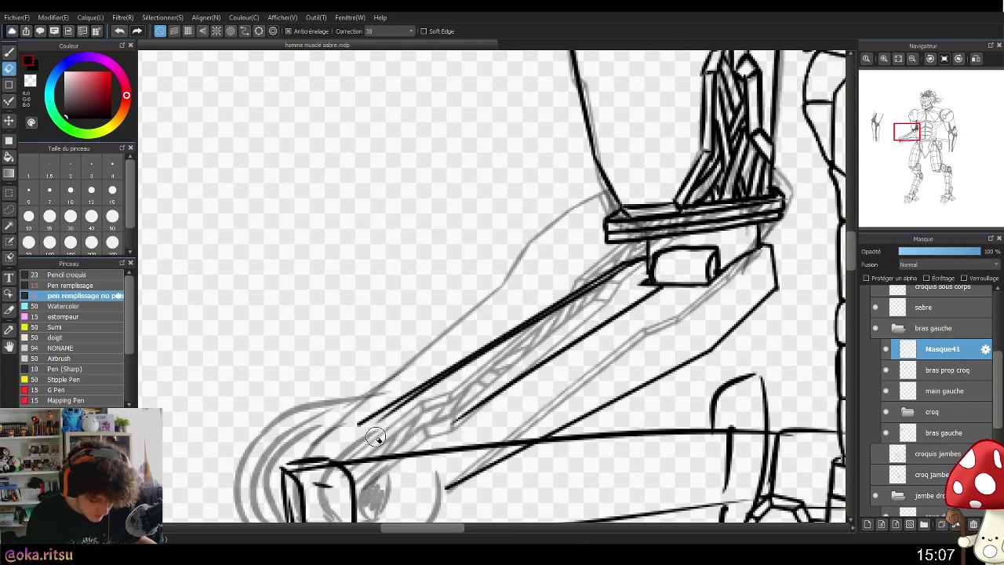
click(939, 372)
drag(370, 426, 627, 269)
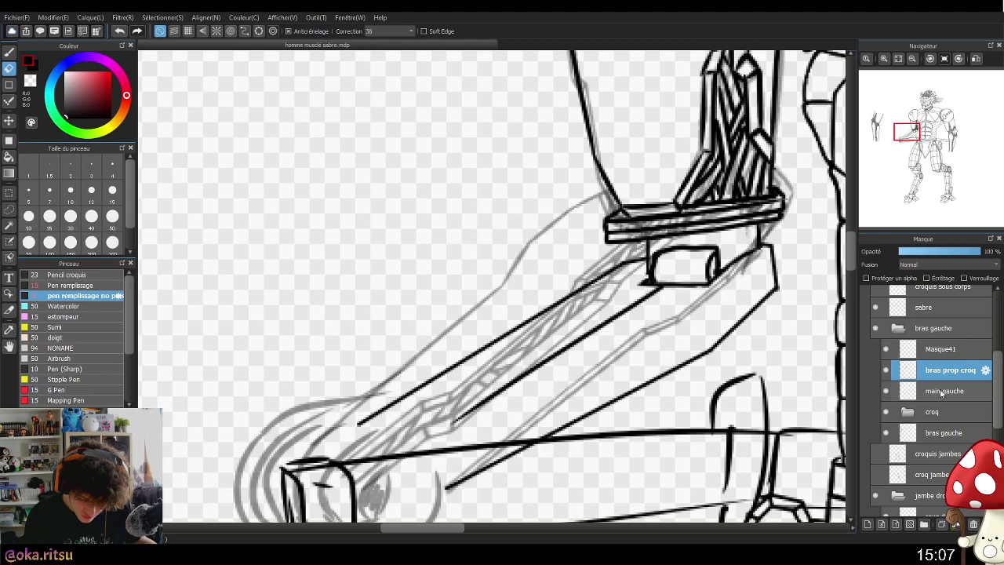
- Lasso the forearm's new straight outline on its own layer and start a free transform on it
click(950, 354)
key(l)
mouse_move(526, 474)
mouse_down()
mouse_move(614, 450)
mouse_move(788, 338)
mouse_move(800, 256)
mouse_move(733, 246)
mouse_move(628, 256)
mouse_move(443, 319)
mouse_move(331, 455)
mouse_move(474, 493)
mouse_up()
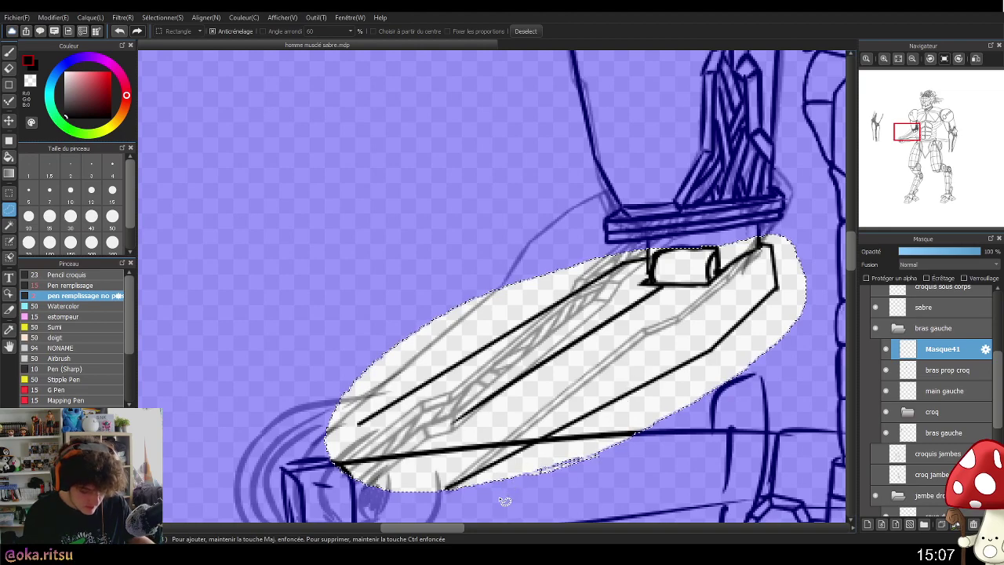
key(ctrl+t)
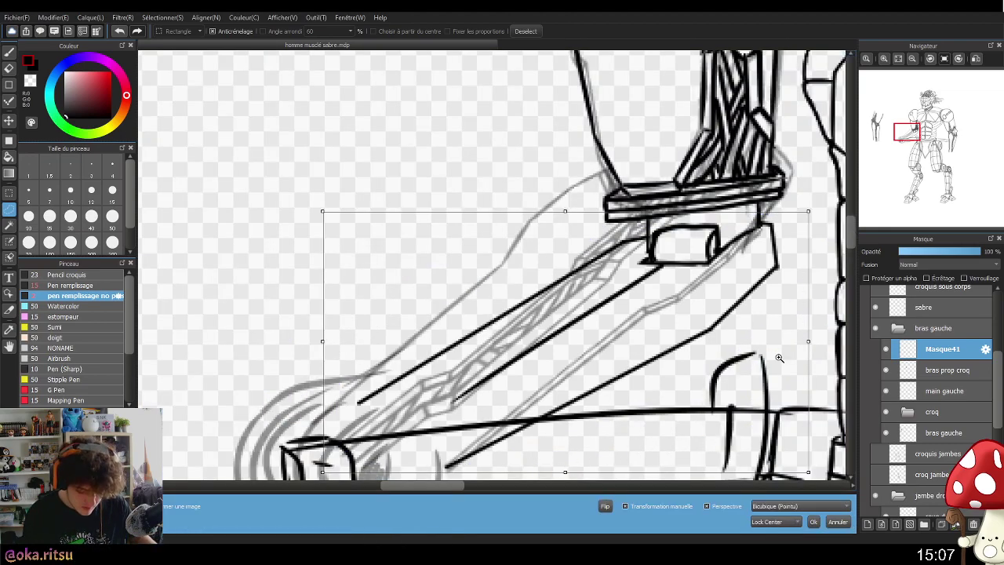
scroll(824, 346, down, 2)
drag(647, 433, 648, 437)
drag(812, 440, 848, 465)
drag(666, 454, 667, 470)
drag(743, 448, 719, 429)
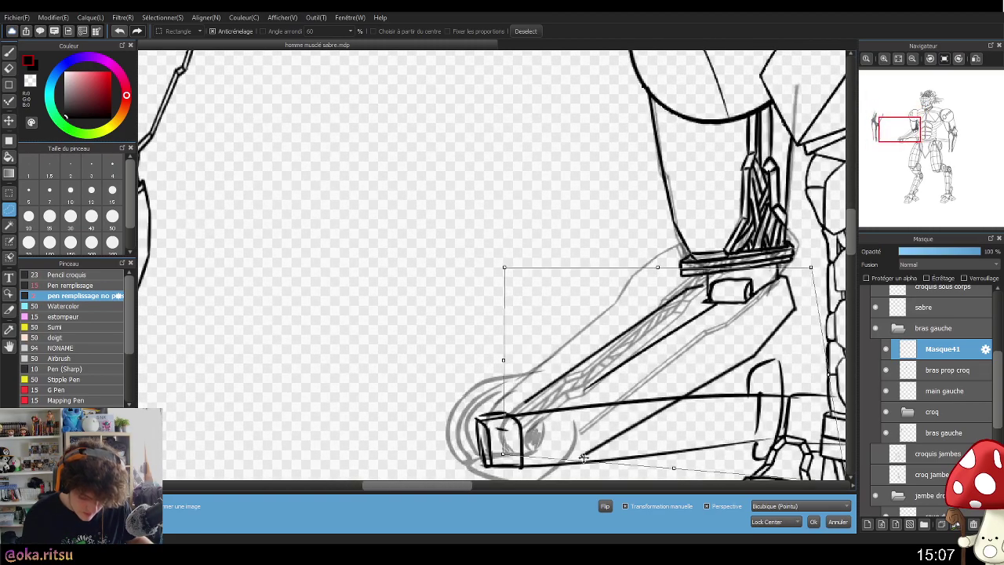
drag(508, 459, 502, 430)
drag(502, 268, 514, 298)
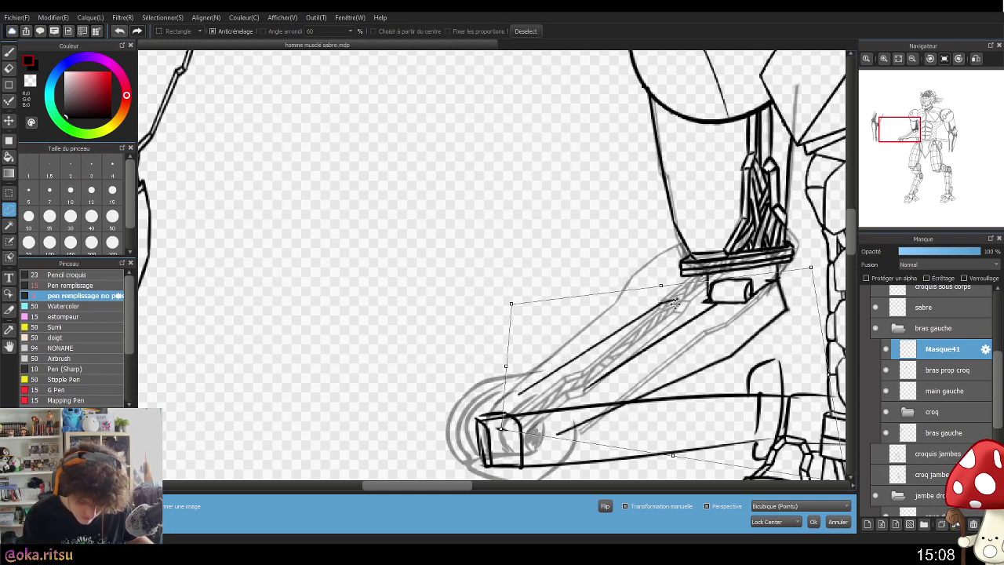
- Turn off manual transformation, stretch the forearm outline slightly downward, rotate it slightly clockwise, apply the transform and deselect
click(625, 506)
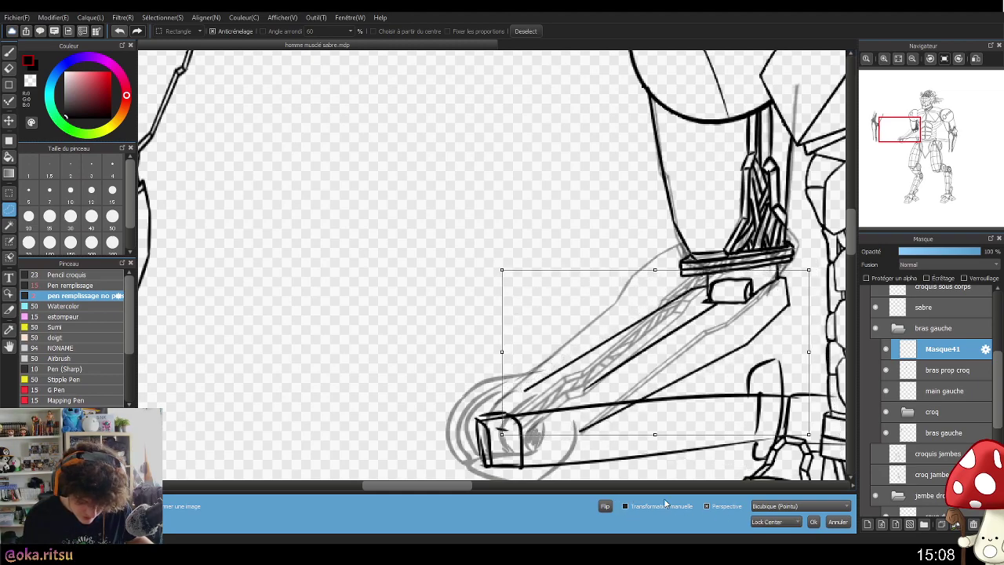
drag(656, 436, 655, 445)
drag(821, 326, 761, 341)
drag(646, 446, 646, 451)
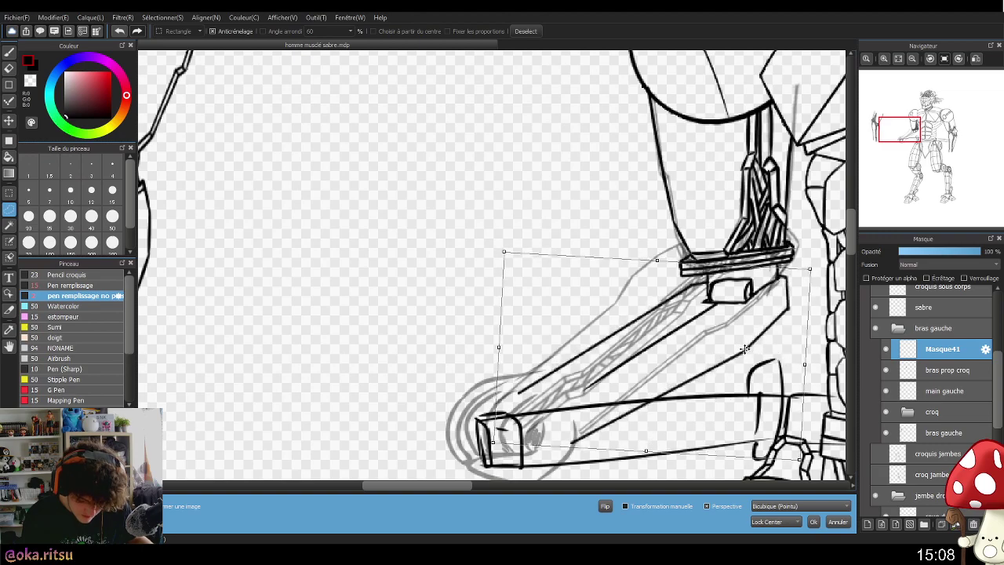
click(813, 521)
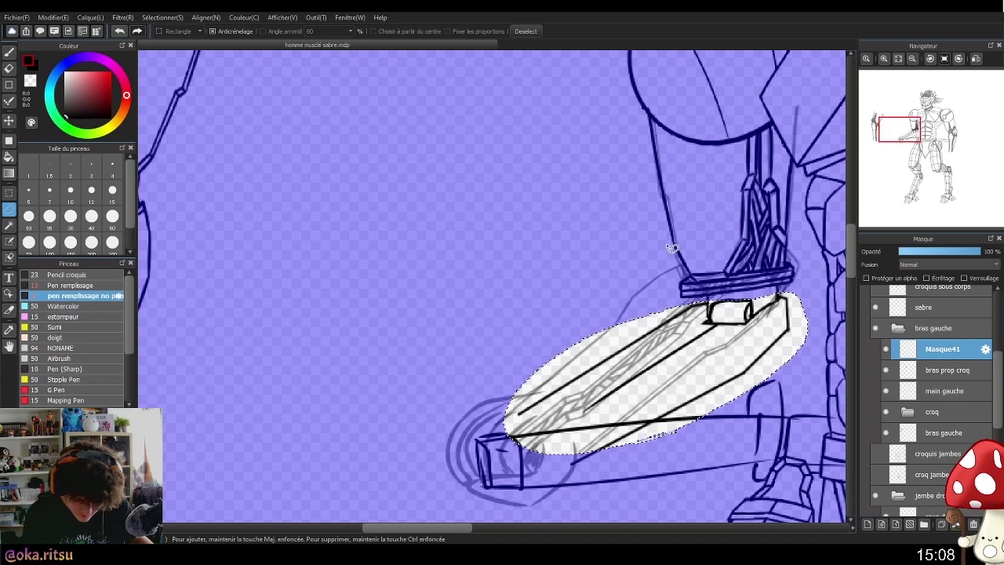
click(527, 32)
- Erase the inner forearm line below the elbow block from the bras prop croq layer and check the cleaned arm
click(11, 69)
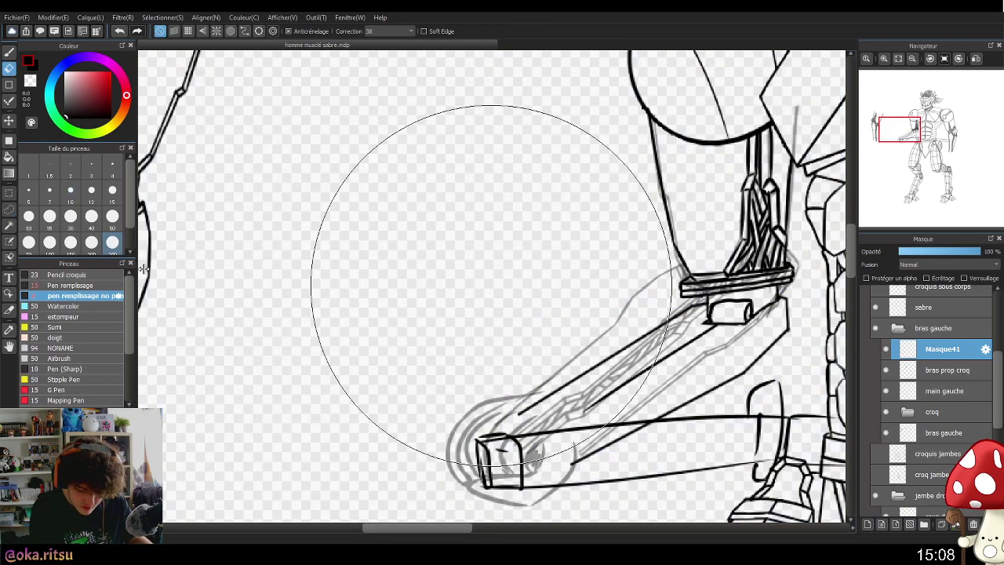
click(937, 374)
mouse_move(580, 416)
mouse_down()
mouse_move(648, 381)
mouse_move(711, 335)
mouse_up()
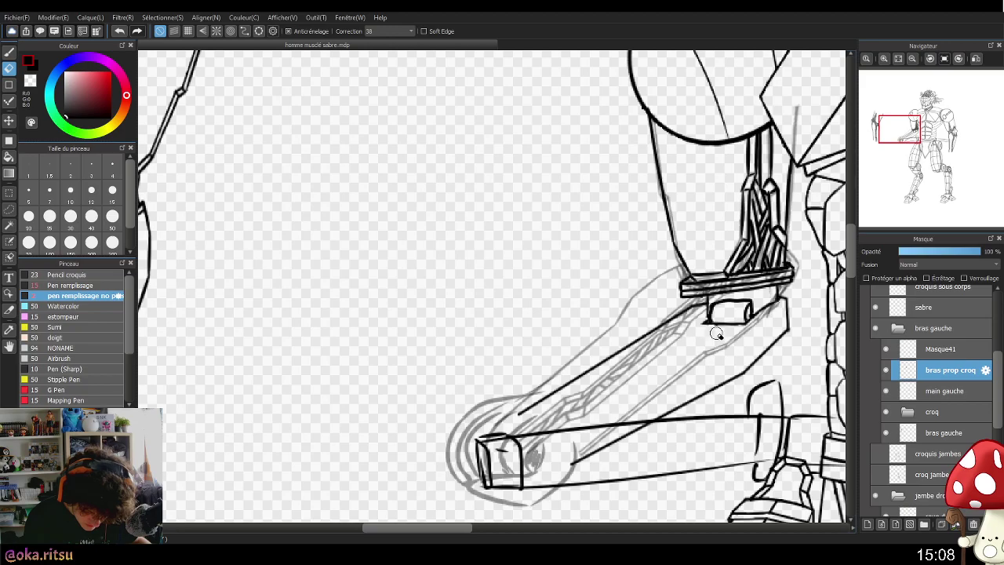
scroll(674, 387, up, 1)
scroll(703, 408, down, 2)
drag(770, 409, 619, 387)
scroll(753, 390, up, 2)
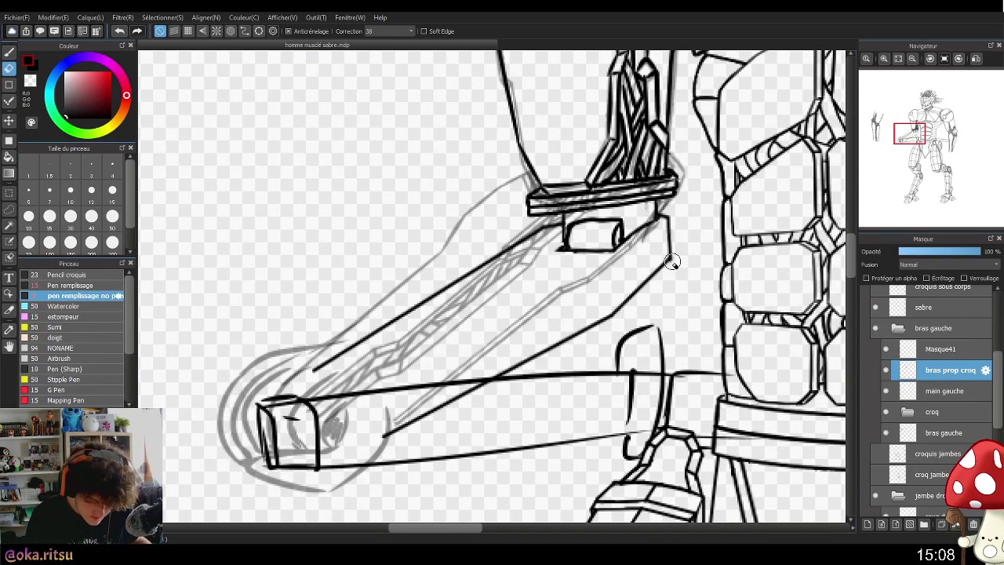
- Touch up the line at the elbow block's inner corner, nearest the torso, on the bras prop croq layer
click(926, 349)
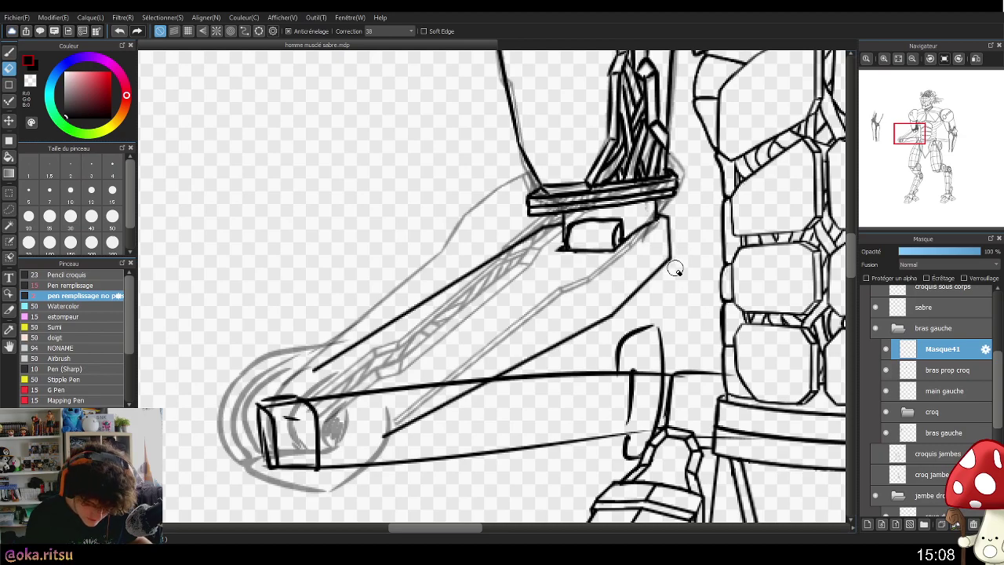
scroll(670, 255, up, 3)
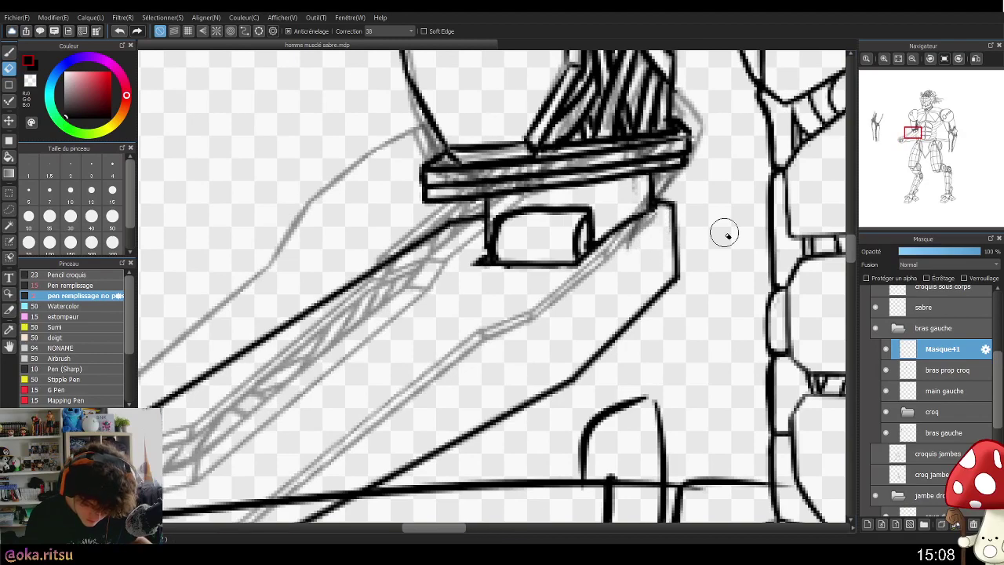
click(949, 370)
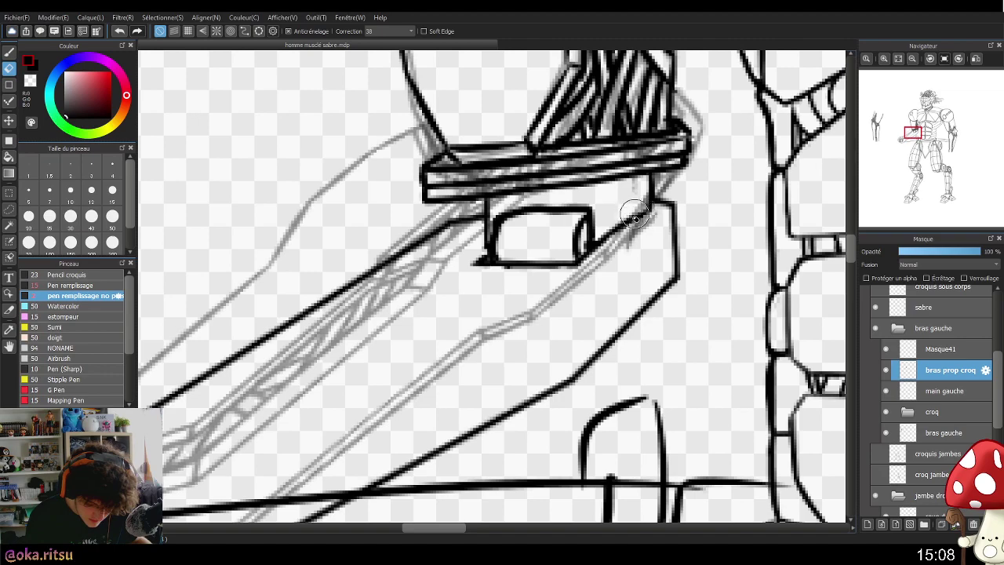
click(9, 84)
drag(651, 212, 651, 213)
drag(635, 296, 642, 281)
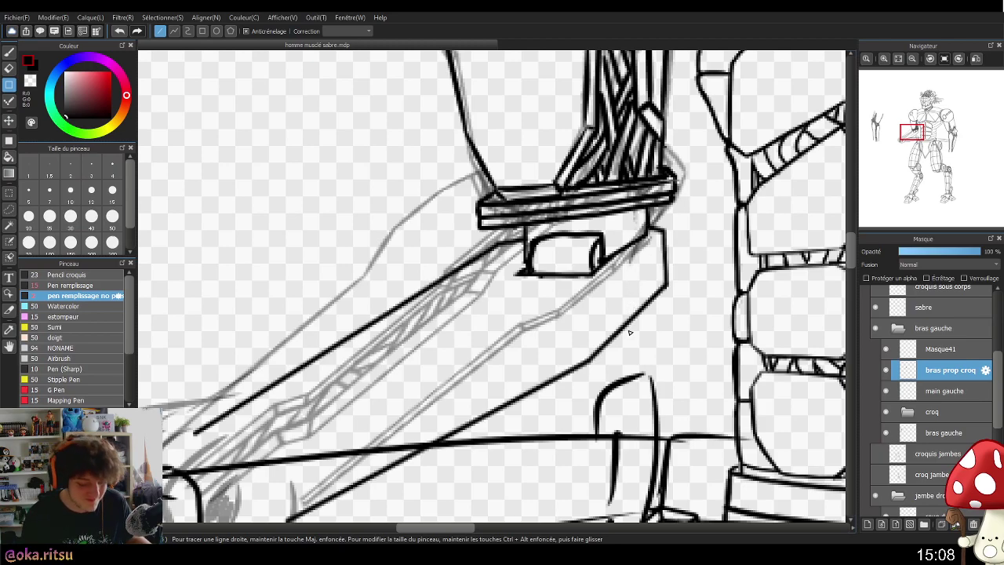
- Erase the stray line overlapping the elbow block's outer edge and retouch that edge with a short straight stroke
key(e)
scroll(518, 253, up, 3)
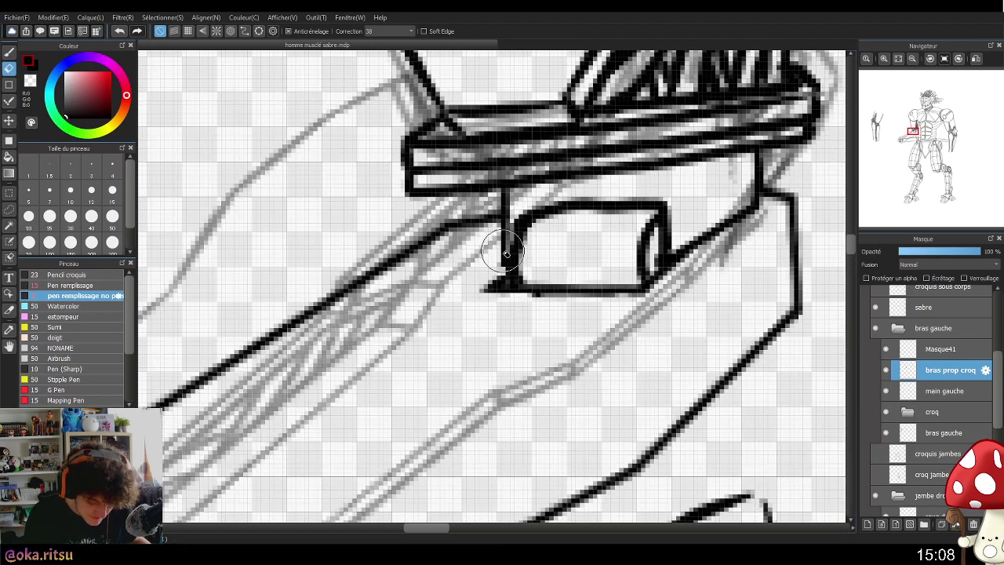
drag(504, 261, 502, 236)
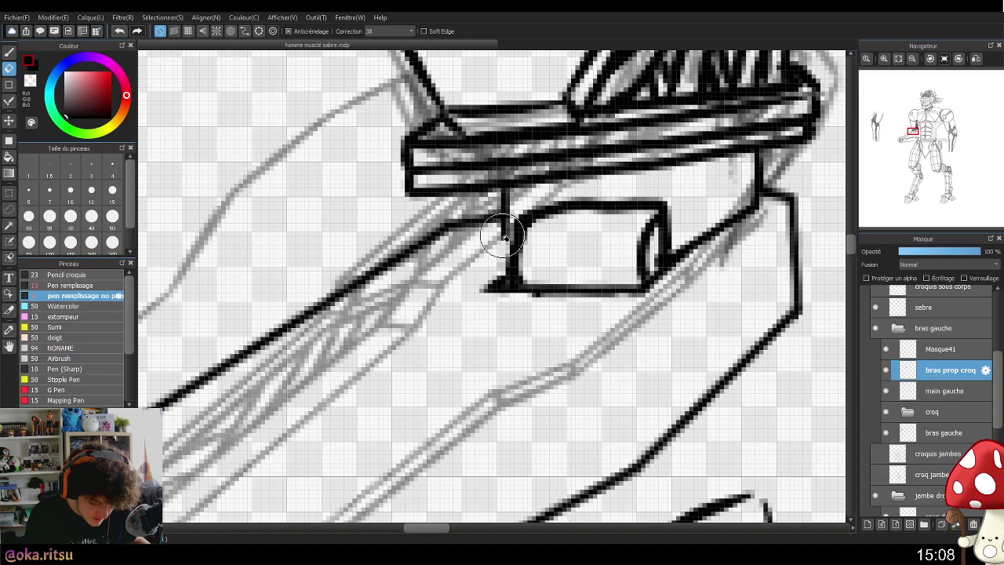
click(10, 85)
drag(514, 265, 511, 278)
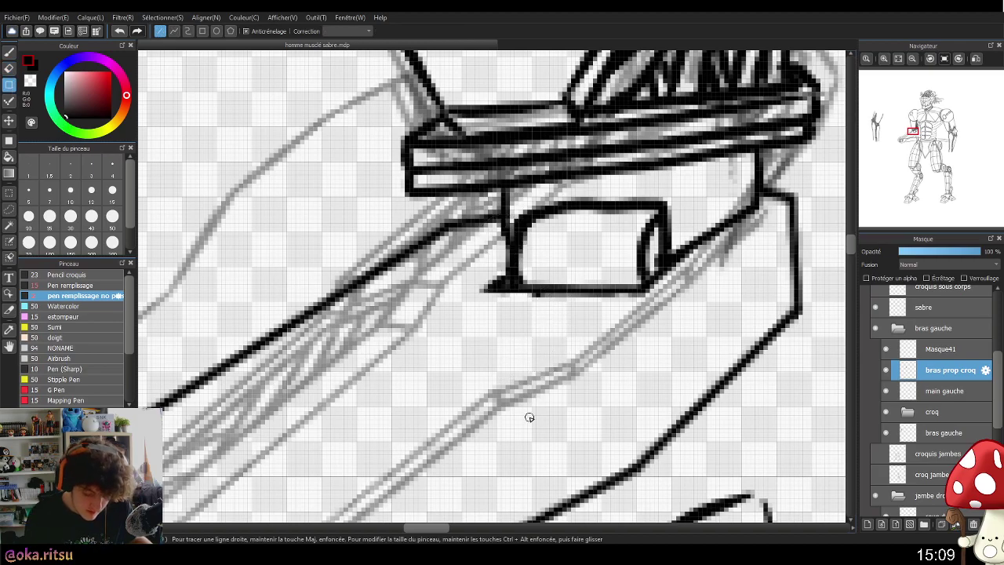
- Try to draw a straight line along the forearm from the elbow block's lower outer corner towards the hand
scroll(648, 392, down, 4)
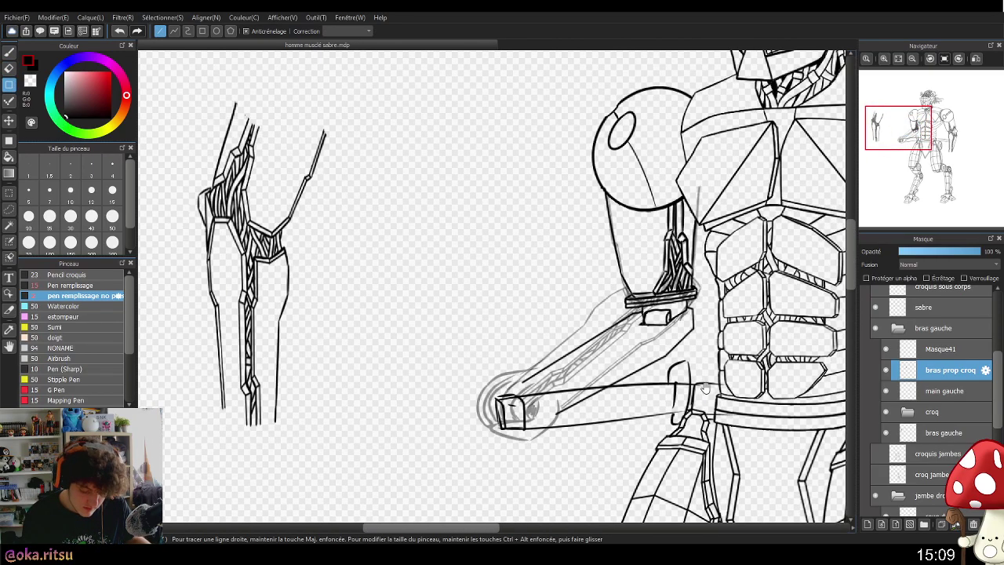
scroll(679, 415, up, 3)
scroll(627, 403, down, 1)
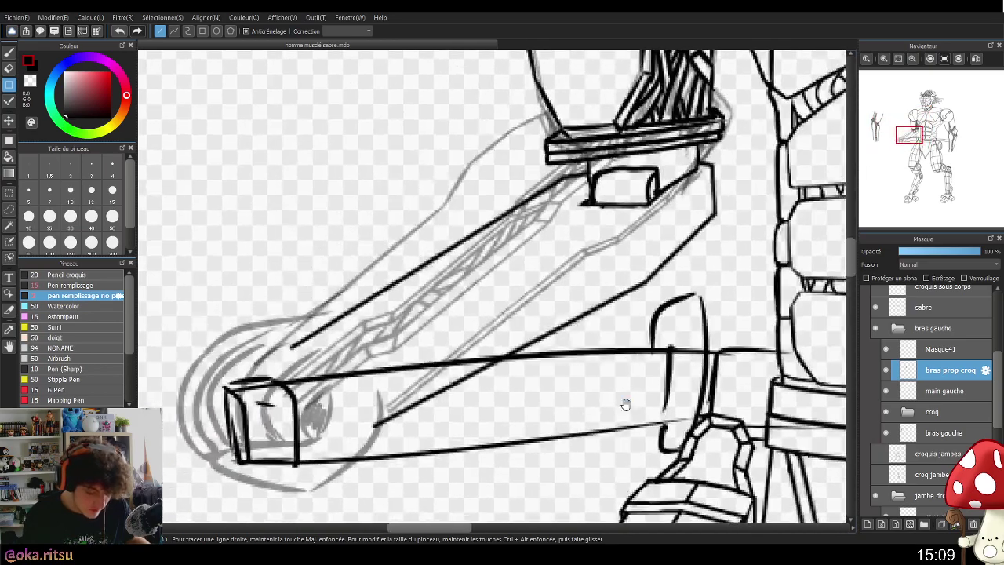
mouse_move(606, 218)
mouse_down()
mouse_move(384, 340)
mouse_move(366, 362)
mouse_up()
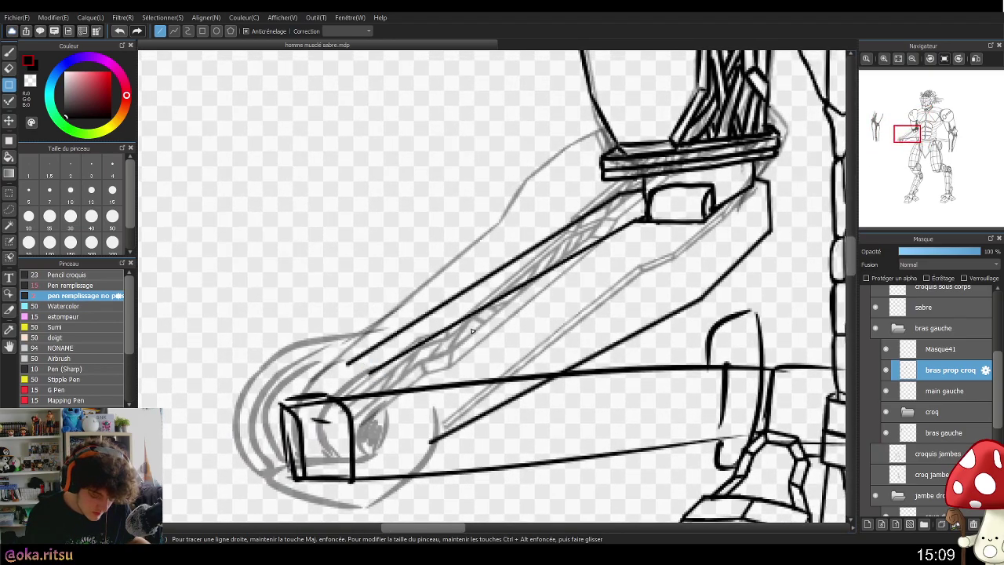
key(ctrl+z)
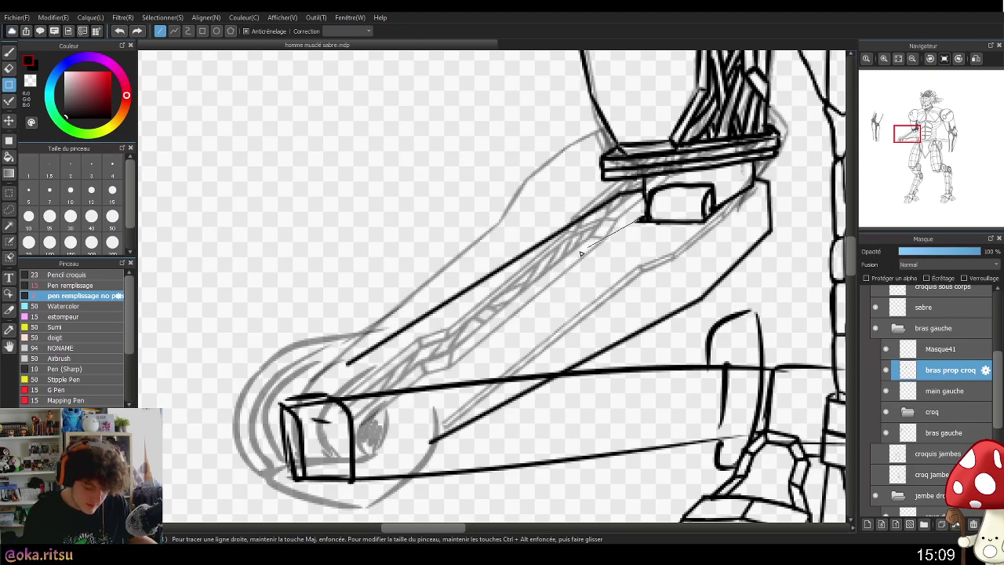
drag(594, 247, 381, 370)
scroll(709, 385, down, 3)
scroll(706, 376, up, 2)
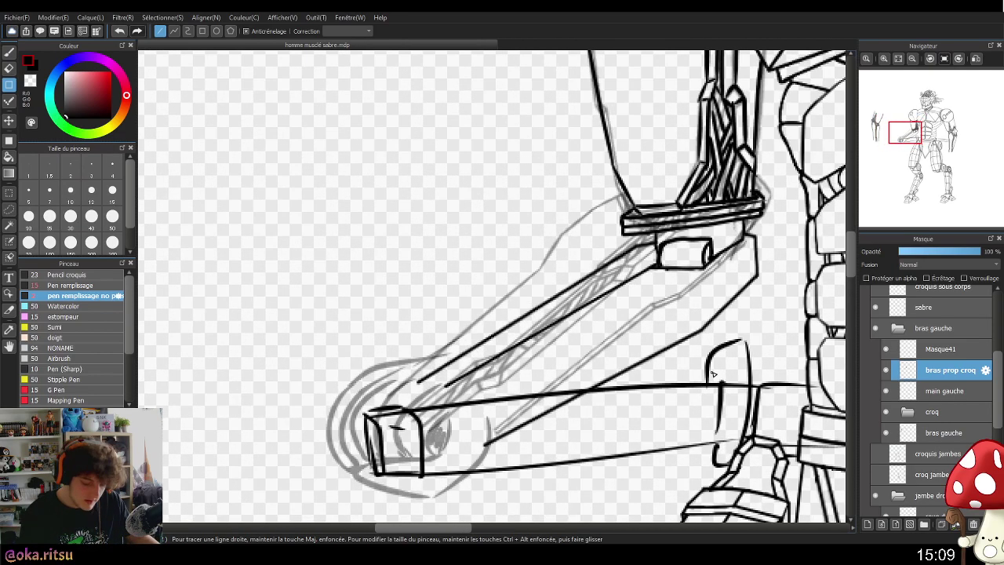
key(ctrl+z)
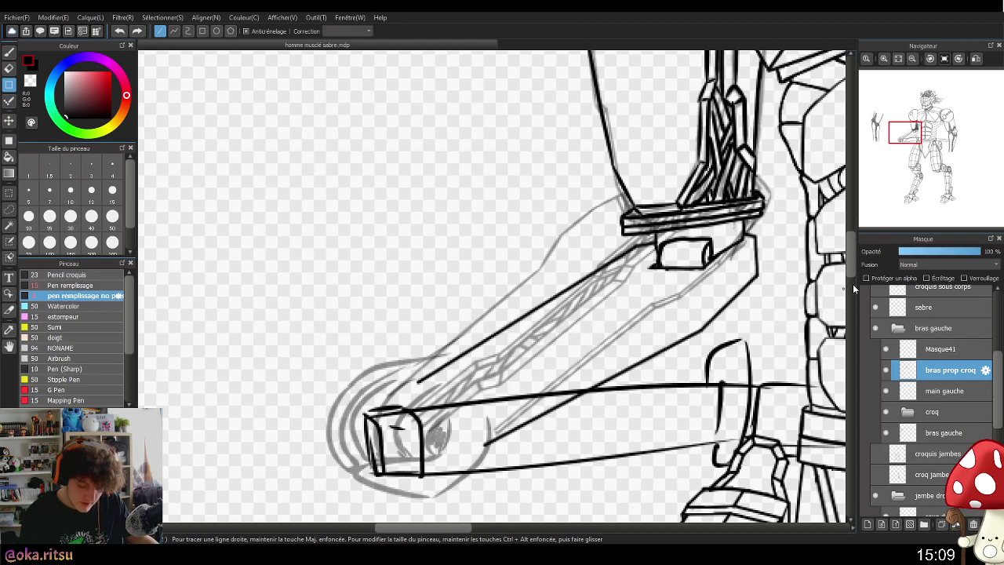
- Lasso the forearm outline on the Masque41 layer, transform it with a slight clockwise rotation and shift towards the torso, and deselect
click(940, 345)
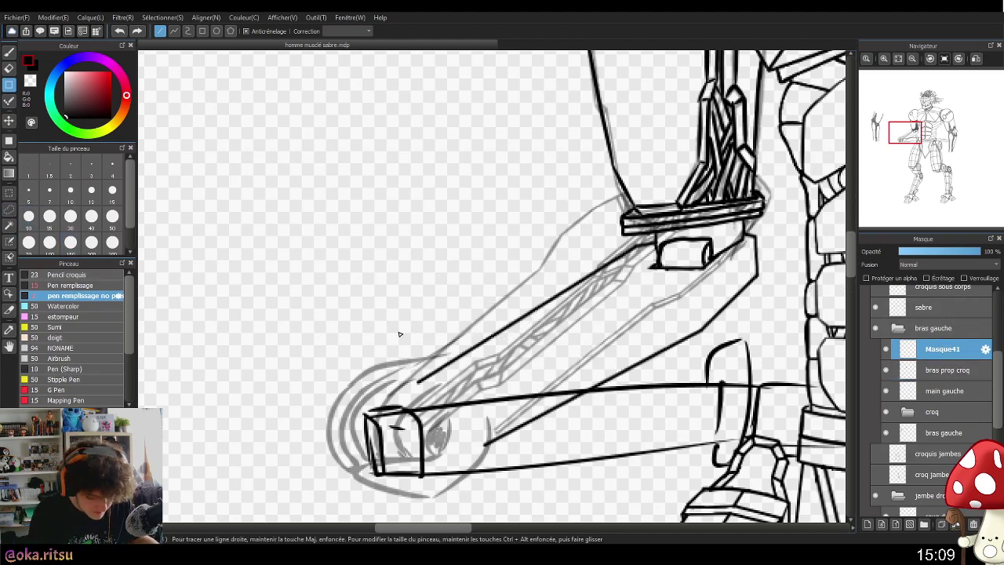
shift+click(329, 371)
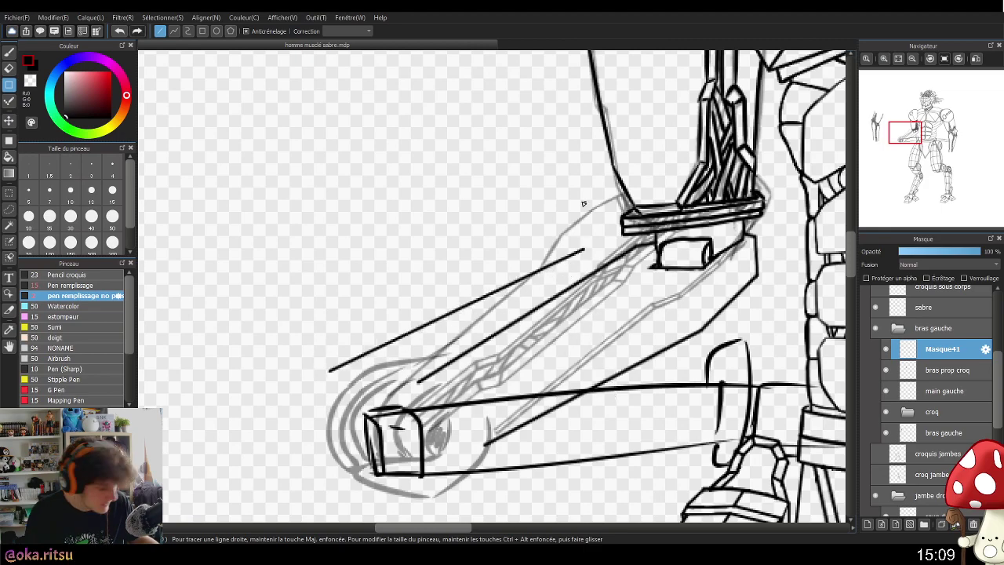
key(ctrl+z)
click(9, 210)
mouse_move(620, 230)
mouse_down()
mouse_move(357, 371)
mouse_move(486, 481)
mouse_move(752, 372)
mouse_move(801, 263)
mouse_move(728, 218)
mouse_move(619, 233)
mouse_up()
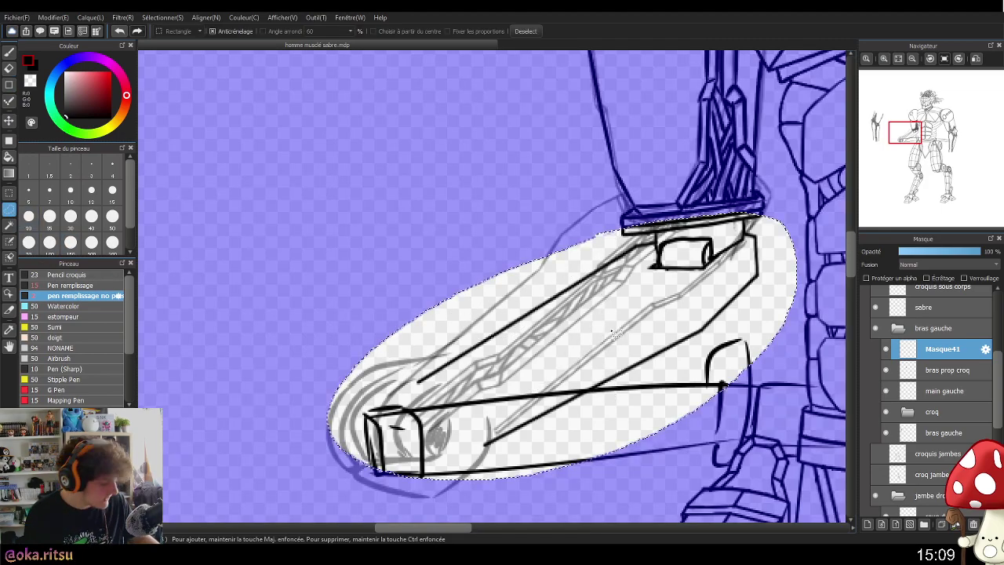
key(ctrl+t)
drag(699, 327, 694, 332)
drag(828, 286, 742, 309)
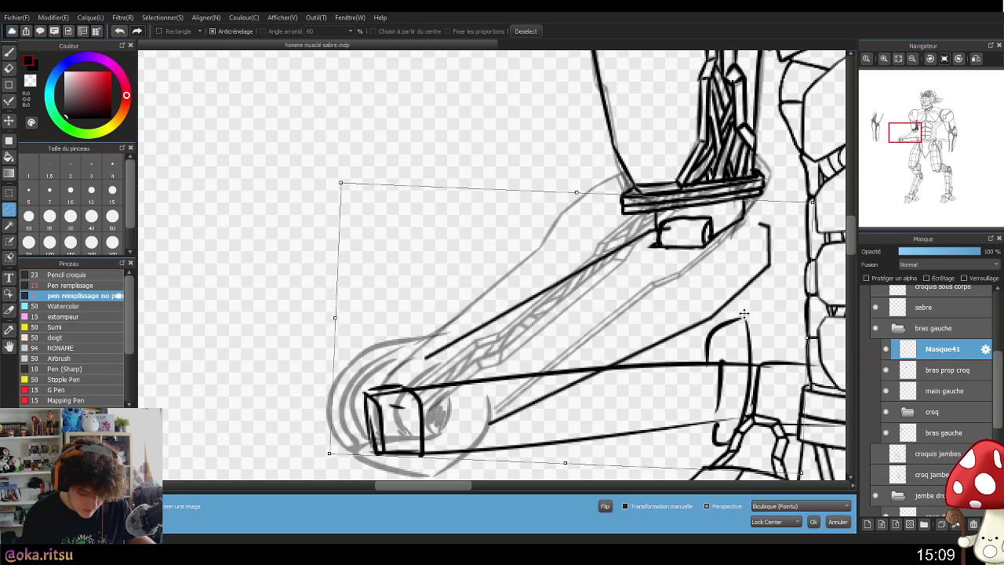
click(813, 522)
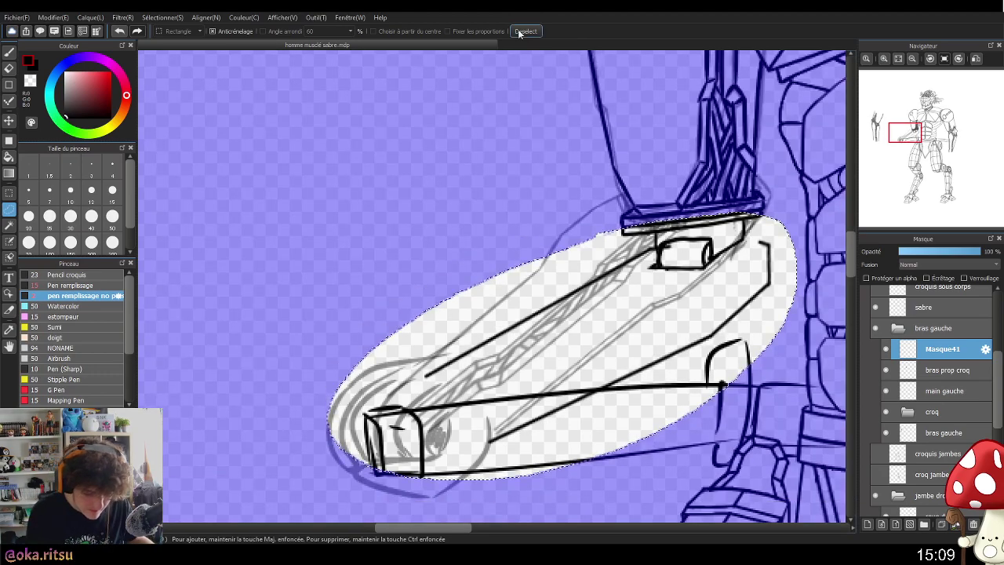
click(524, 31)
- Erase the forearm's lower outline from the hand end up to near the angled corner on Masque41 and switch to straight-line drawing
key(e)
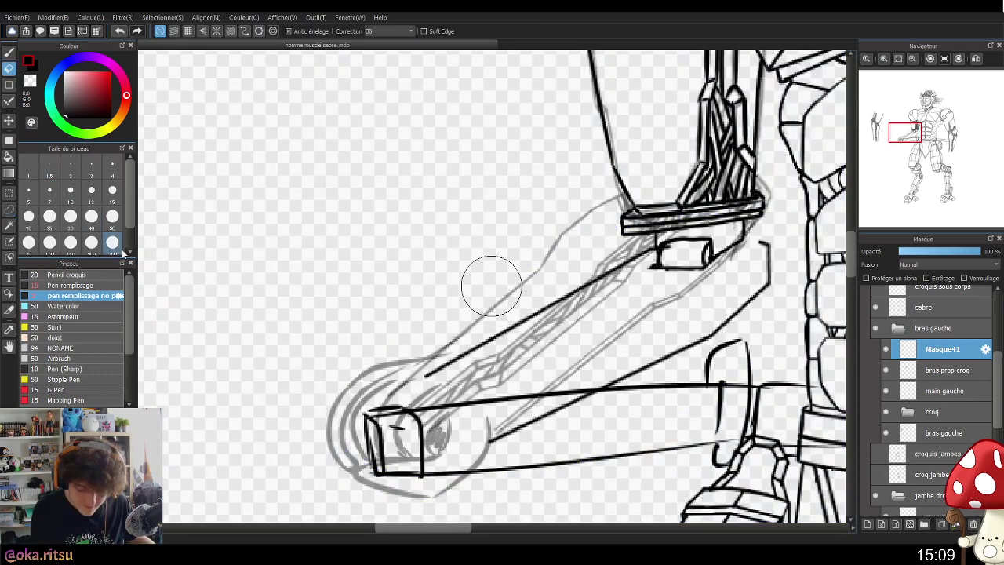
key(ctrl+z)
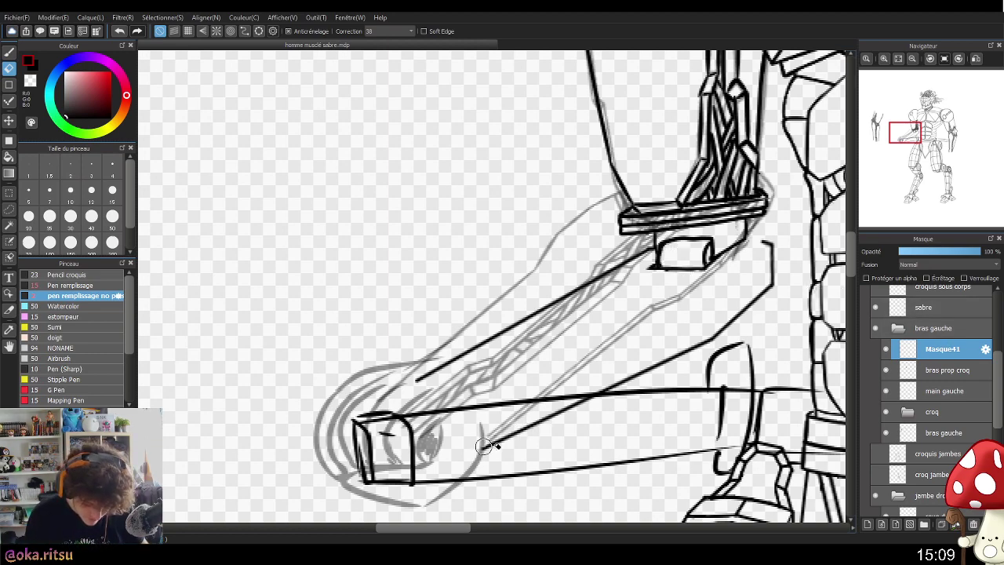
drag(485, 446, 677, 357)
click(9, 84)
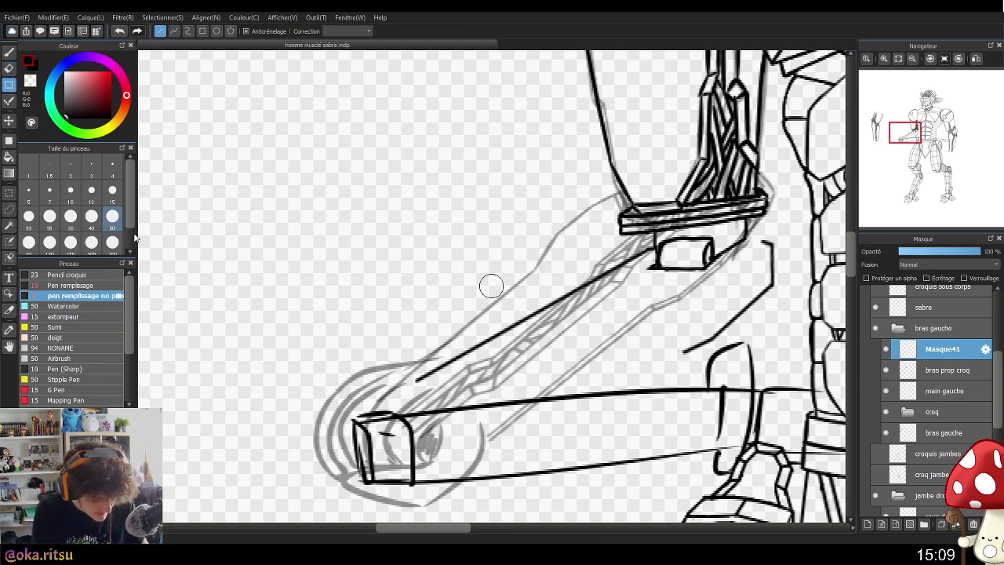
mouse_move(676, 355)
mouse_down()
mouse_move(549, 406)
mouse_move(558, 406)
mouse_up()
mouse_move(708, 353)
mouse_down()
mouse_move(722, 339)
mouse_move(505, 426)
mouse_move(562, 402)
mouse_move(458, 420)
mouse_up()
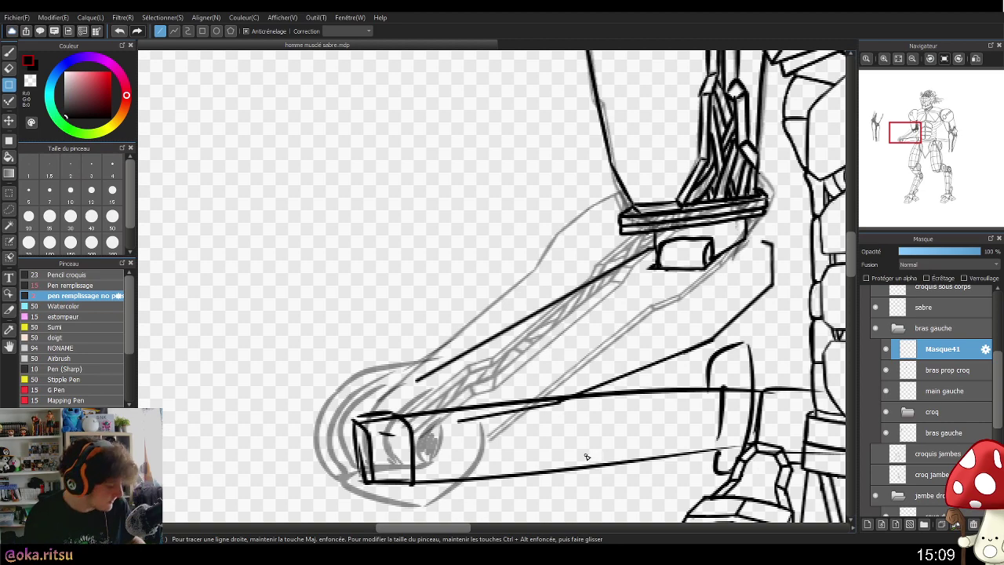
key(ctrl+z)
key(ctrl+z)
drag(686, 353, 459, 417)
key(ctrl+z)
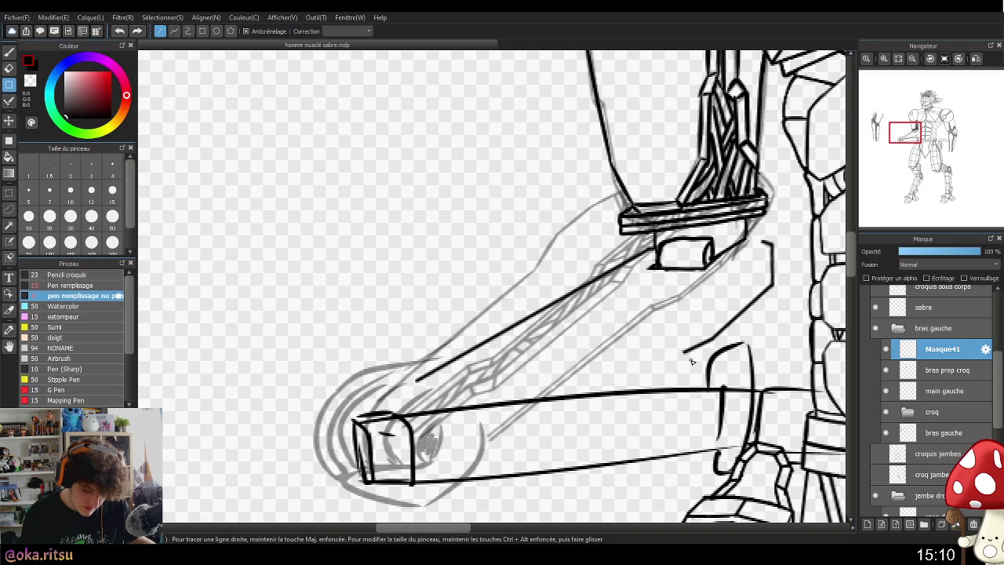
- Redraw the forearm's lower outline as a straight line towards the hand and connect the outline's upper end to the elbow block
mouse_move(669, 358)
mouse_down()
mouse_move(466, 421)
mouse_move(476, 430)
mouse_up()
mouse_move(732, 446)
mouse_down()
mouse_move(732, 422)
mouse_move(658, 456)
mouse_up()
scroll(731, 423, up, 4)
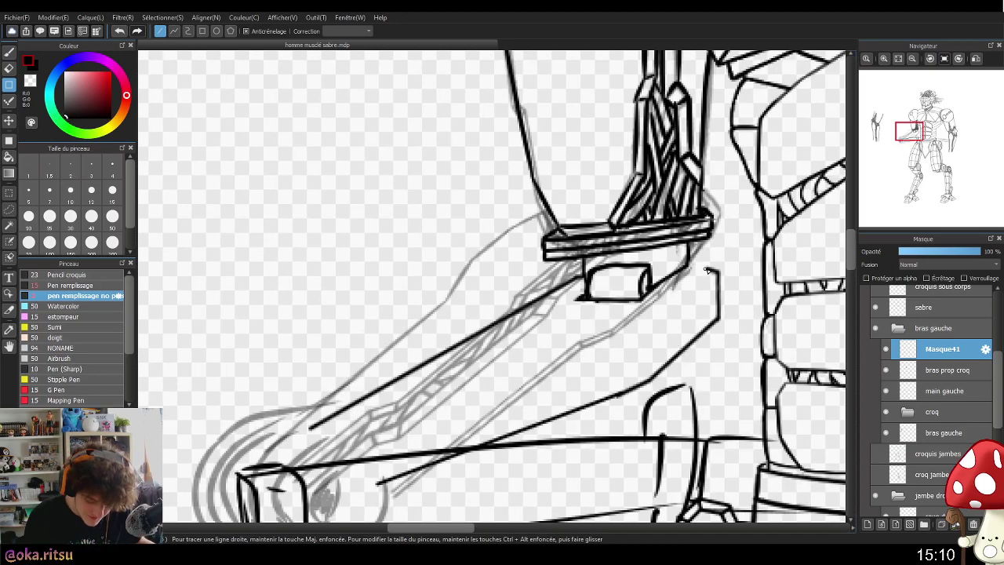
drag(694, 262, 689, 261)
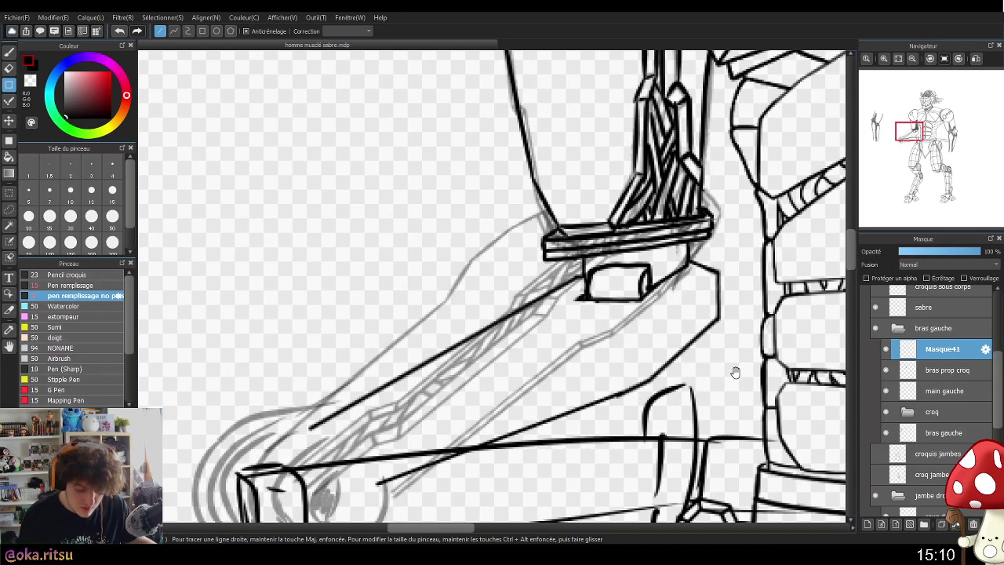
- Try to add straight facet lines inside the forearm's elbow corner and a long edge running from them down to the hand
scroll(715, 368, up, 1)
scroll(714, 337, down, 2)
scroll(713, 376, up, 2)
scroll(709, 396, down, 1)
scroll(705, 403, up, 2)
drag(719, 295, 663, 287)
mouse_move(652, 356)
mouse_down()
mouse_move(663, 287)
mouse_move(720, 249)
mouse_up()
drag(702, 376, 736, 321)
drag(695, 231, 414, 406)
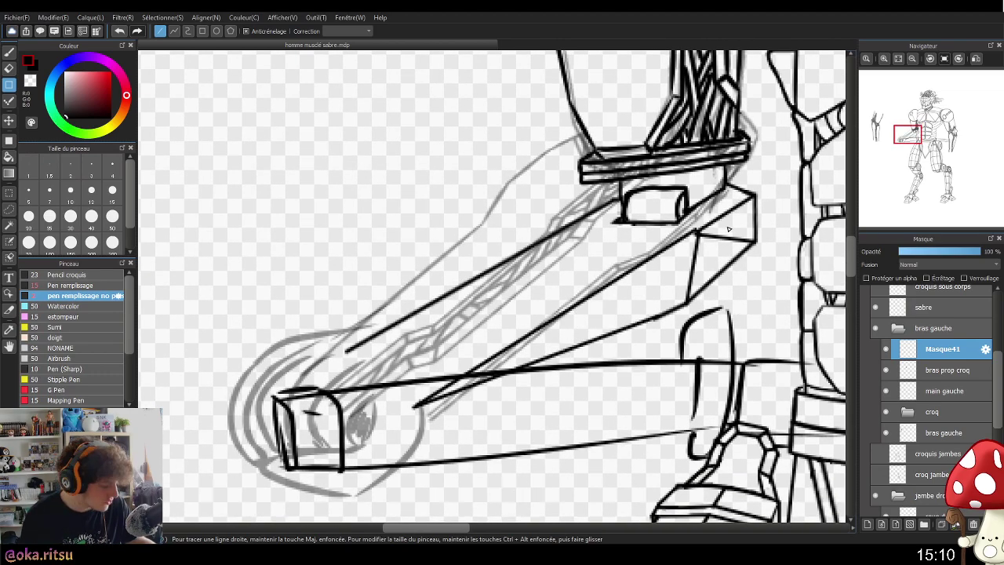
key(ctrl+z)
drag(697, 233, 416, 407)
- Examine the reshaped forearm's proportions against the torso, the other arm and the whole figure
drag(751, 392, 758, 328)
scroll(746, 413, down, 2)
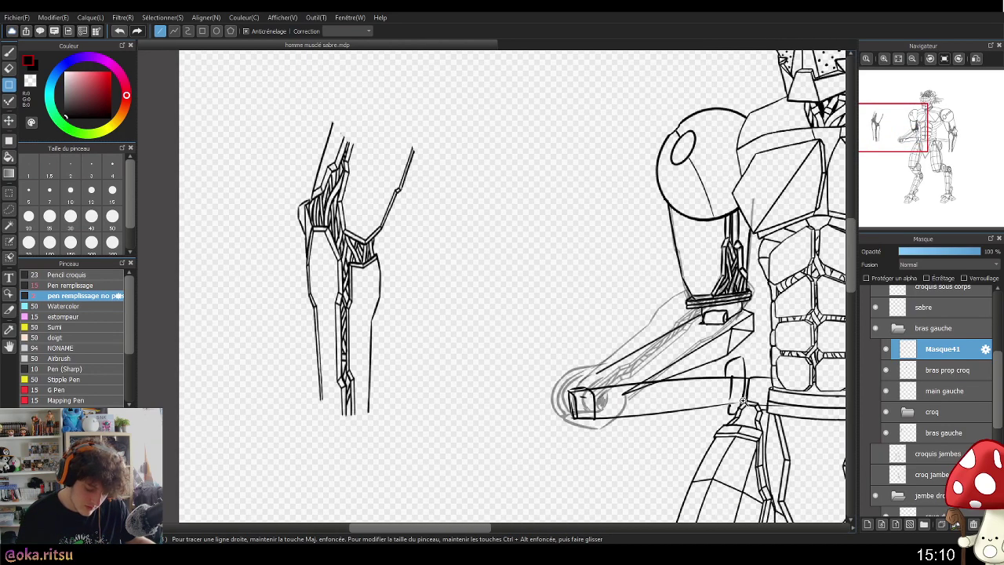
scroll(742, 396, up, 2)
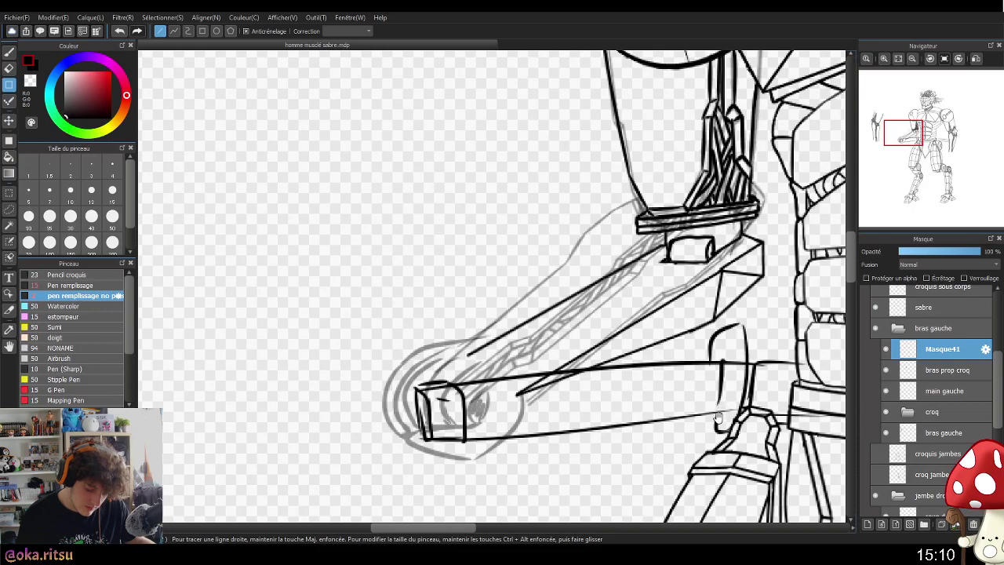
scroll(735, 429, down, 2)
drag(734, 430, 510, 426)
drag(722, 497, 636, 445)
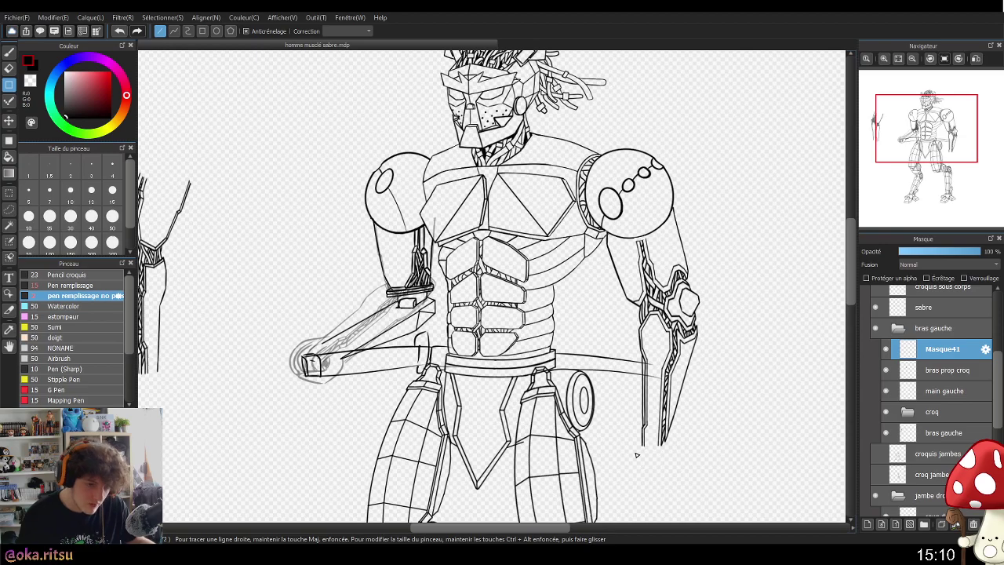
drag(535, 366, 609, 350)
click(472, 330)
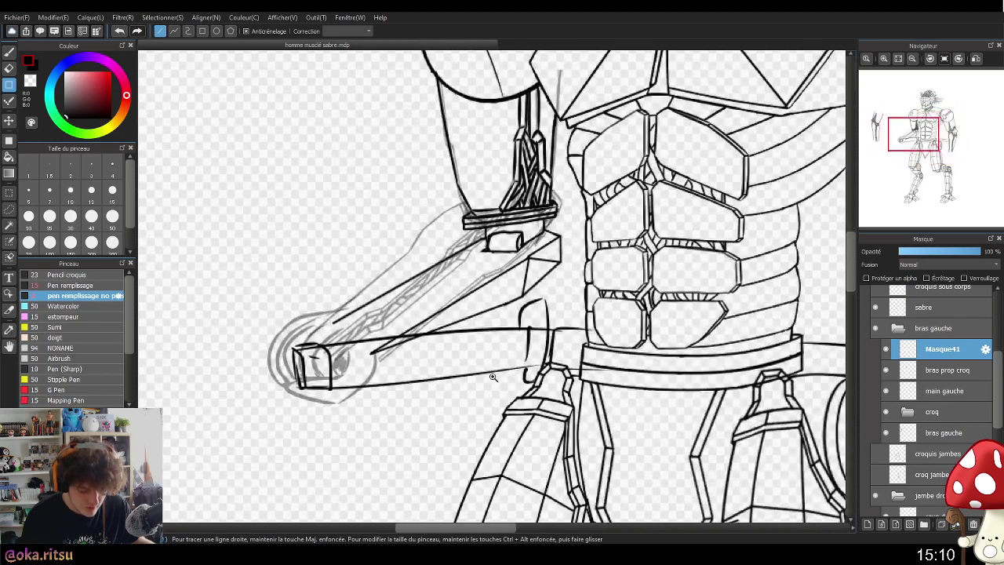
drag(512, 354, 518, 401)
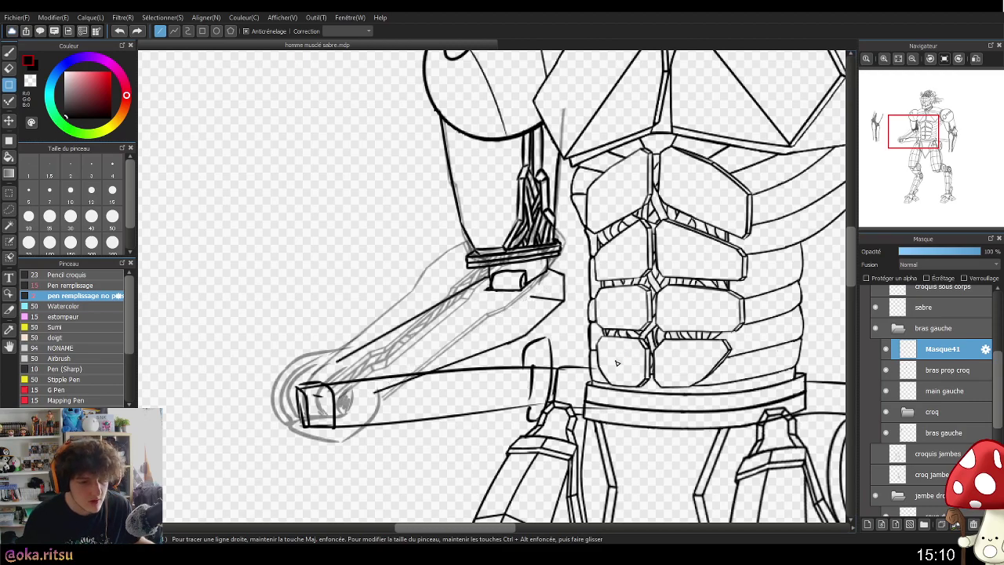
scroll(572, 345, up, 2)
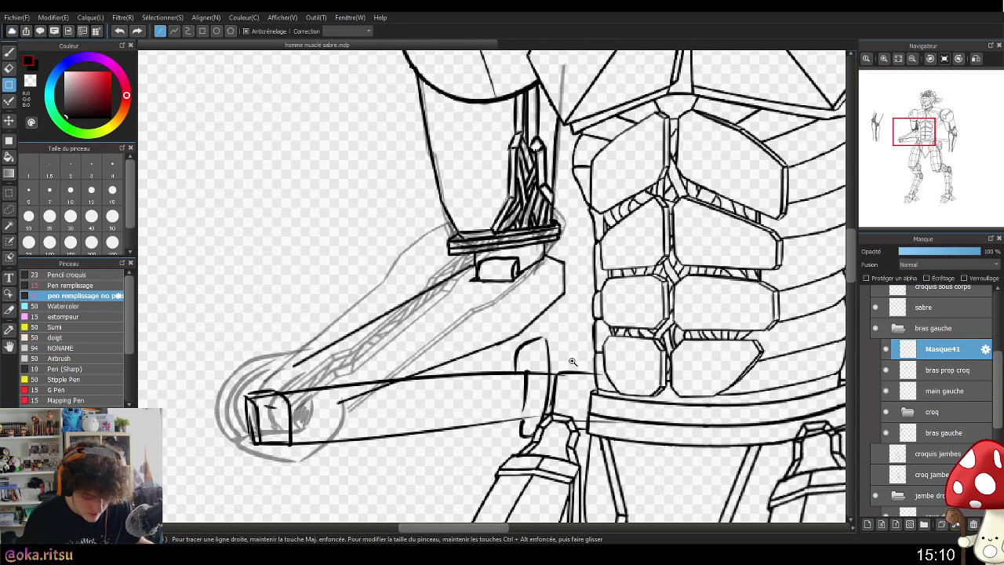
drag(525, 412, 649, 366)
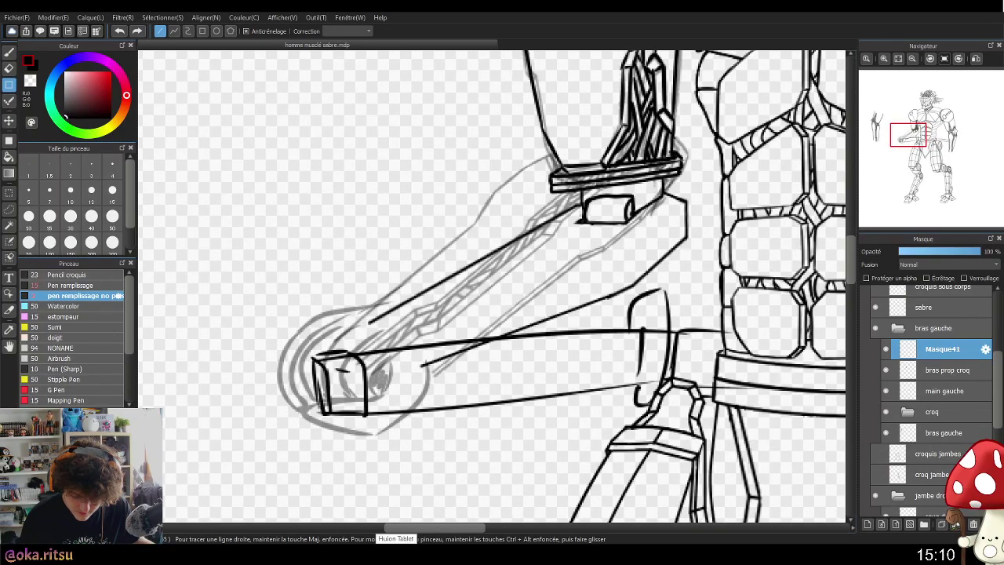
- Add a new layer above Masque41 and name it rond main
click(867, 524)
click(985, 348)
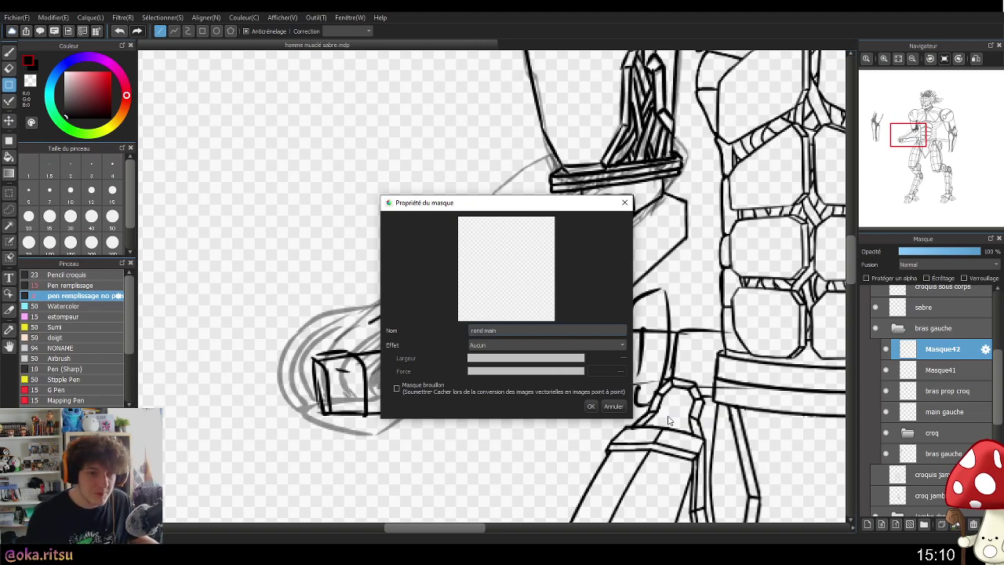
click(591, 407)
- Try to draw the round hand joint as a freehand ellipse at the forearm's end with Pen remplissage
drag(629, 430, 603, 416)
key(b)
click(74, 285)
mouse_move(320, 300)
mouse_down()
mouse_move(412, 358)
mouse_move(346, 392)
mouse_up()
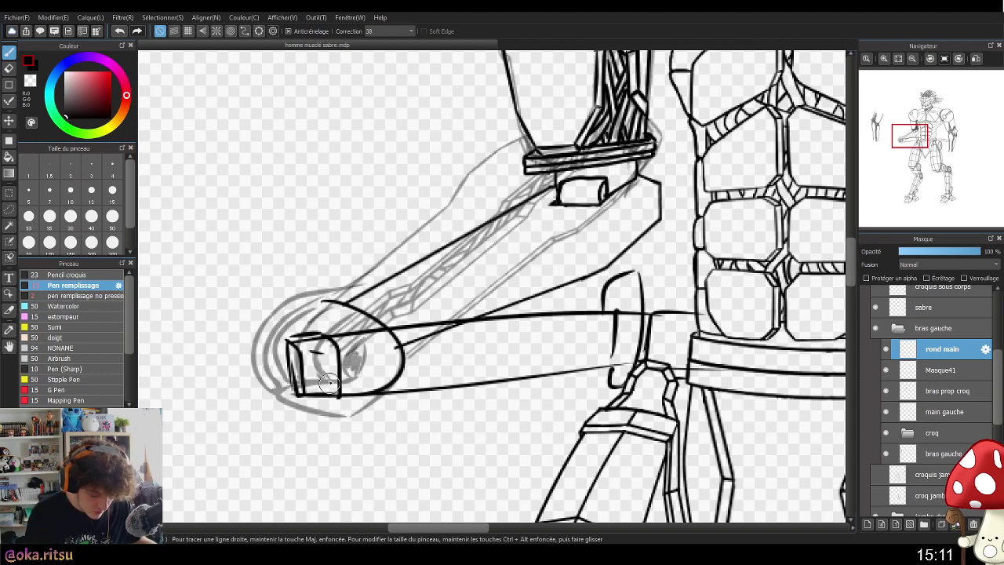
key(ctrl+z)
mouse_move(401, 354)
mouse_down()
mouse_move(312, 345)
mouse_move(399, 345)
mouse_move(318, 301)
mouse_move(362, 305)
mouse_move(401, 345)
mouse_move(300, 331)
mouse_move(383, 374)
mouse_move(318, 352)
mouse_move(383, 339)
mouse_up()
key(ctrl+z)
key(ctrl+z)
key(ctrl+z)
key(ctrl+z)
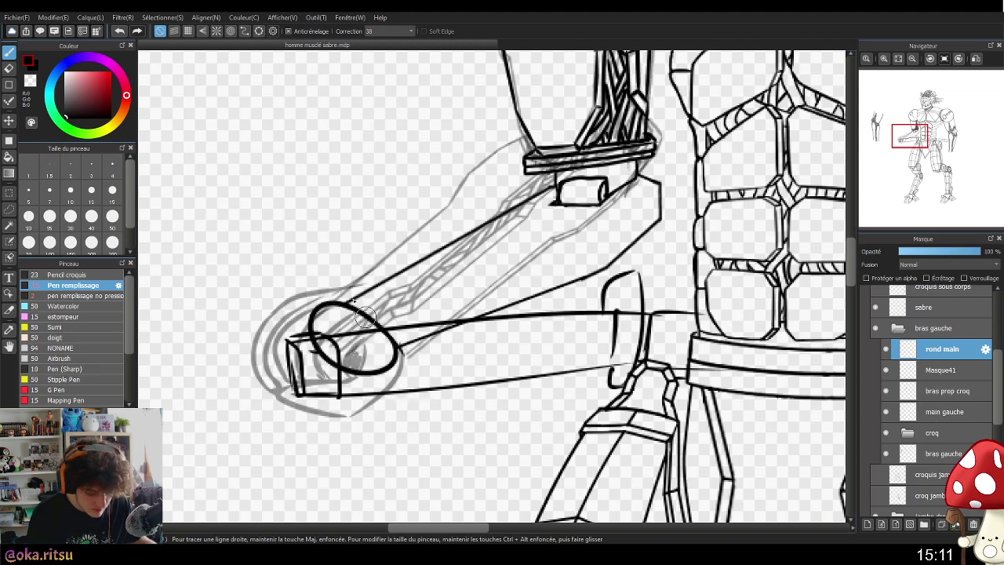
key(ctrl+z)
- Draw an outlined ellipse at the forearm's hand end on the rond main layer with pen remplissage no pression
click(9, 85)
click(79, 295)
drag(276, 287, 403, 357)
key(ctrl+z)
click(216, 30)
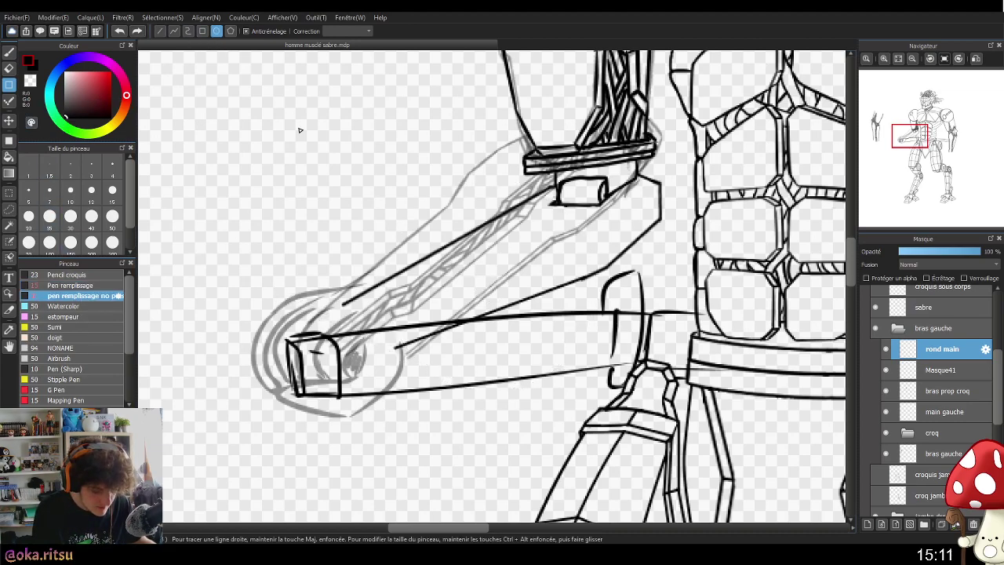
drag(339, 317, 409, 380)
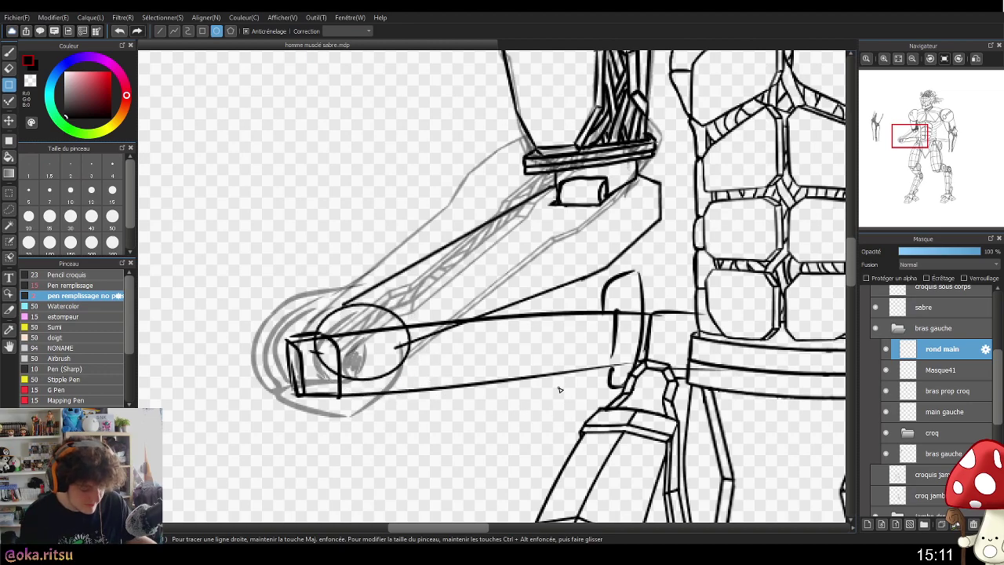
- Select the ellipse with the lasso, rotate it slightly clockwise and fit it between the forearm's two edges, then deselect
click(9, 209)
mouse_move(441, 369)
mouse_down()
mouse_move(296, 294)
mouse_move(439, 387)
mouse_up()
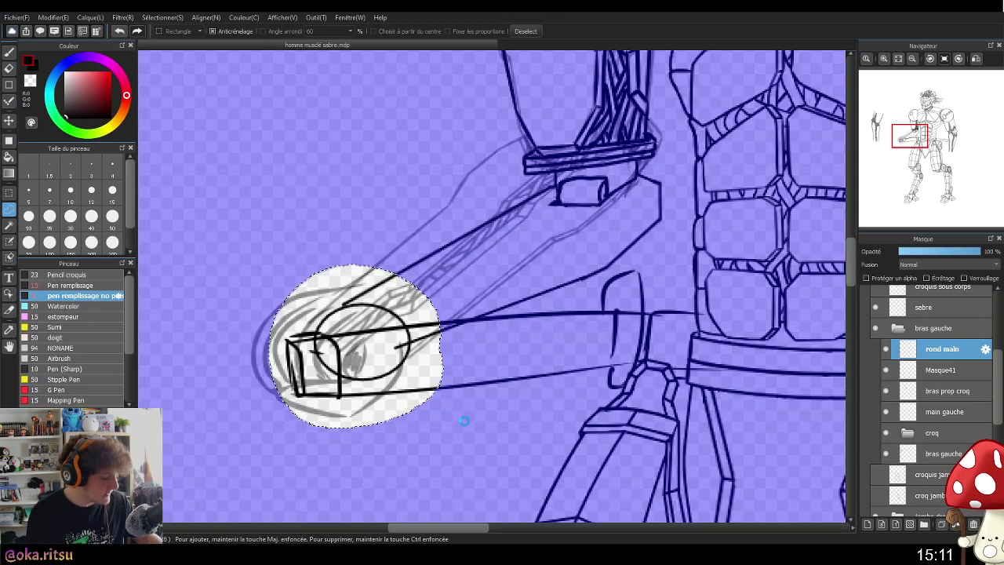
key(ctrl+t)
drag(435, 239, 459, 277)
drag(396, 320, 417, 309)
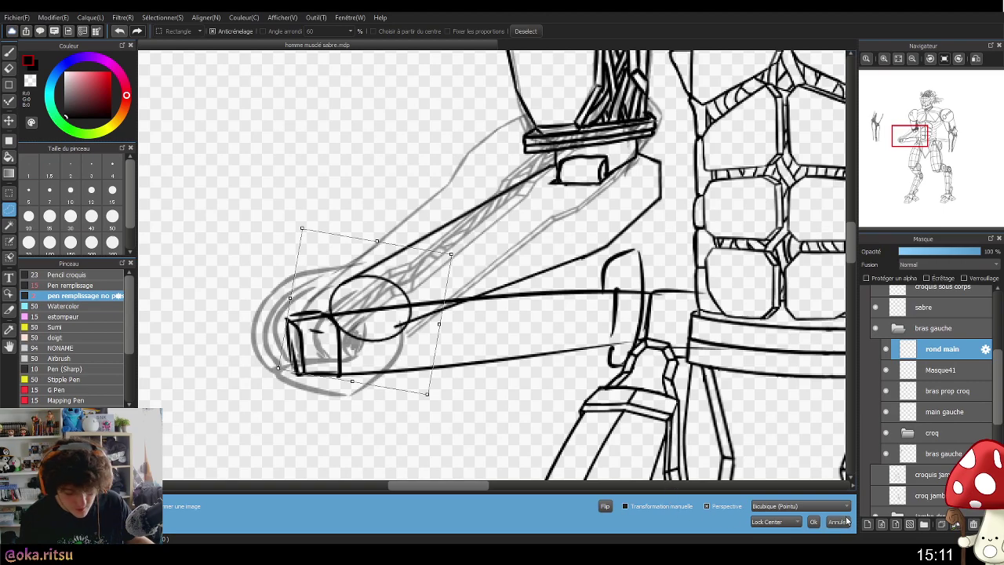
click(813, 522)
click(526, 31)
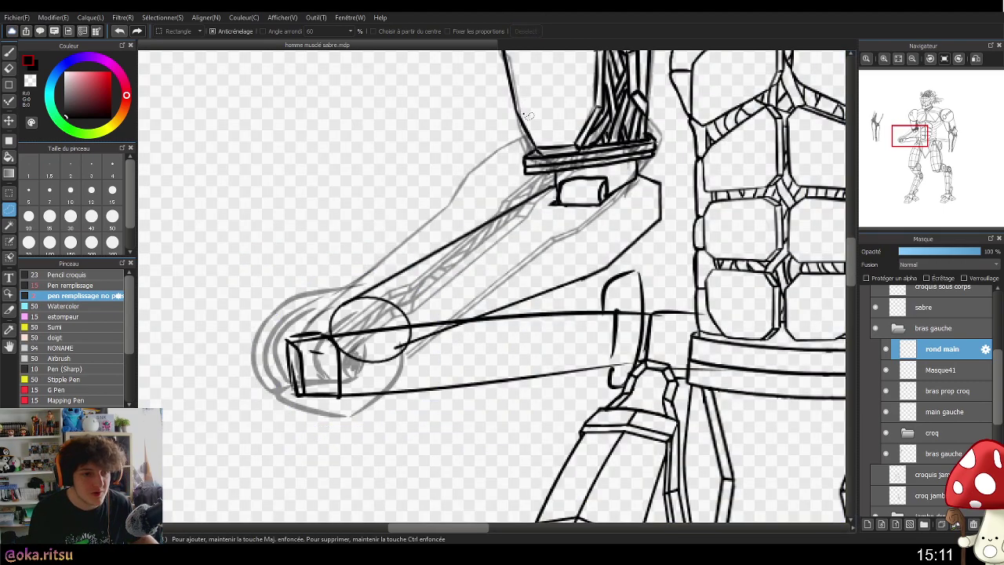
- Erase the end of the forearm's lower outline that runs inside the circle on the Masque41 layer
key(e)
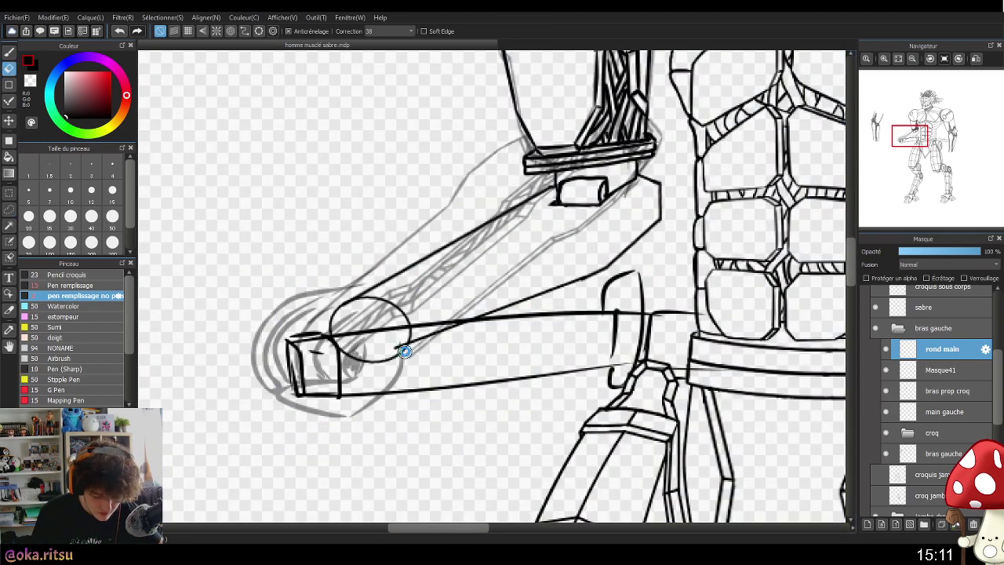
scroll(404, 351, up, 2)
click(924, 369)
drag(368, 347, 408, 336)
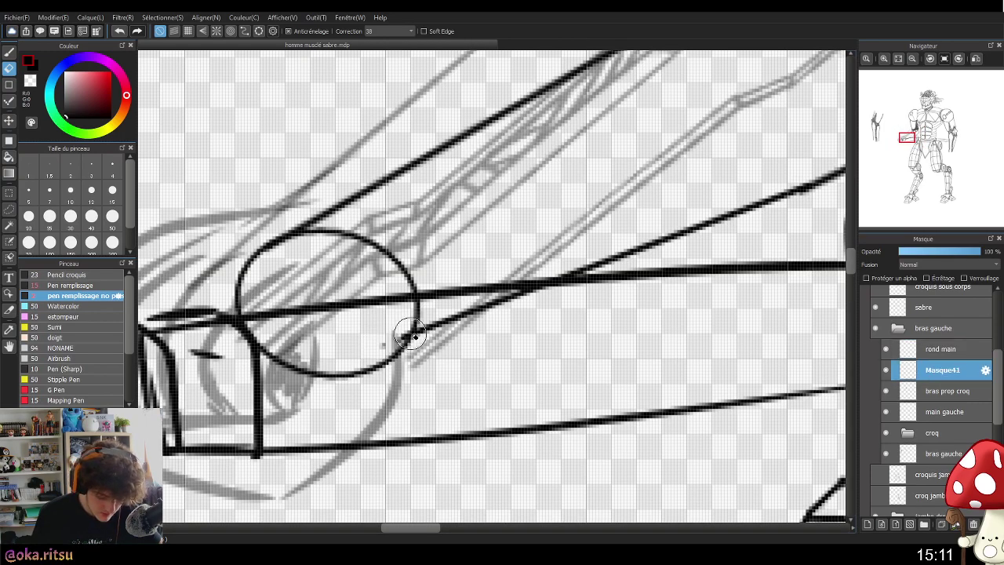
scroll(392, 336, down, 3)
scroll(505, 358, up, 2)
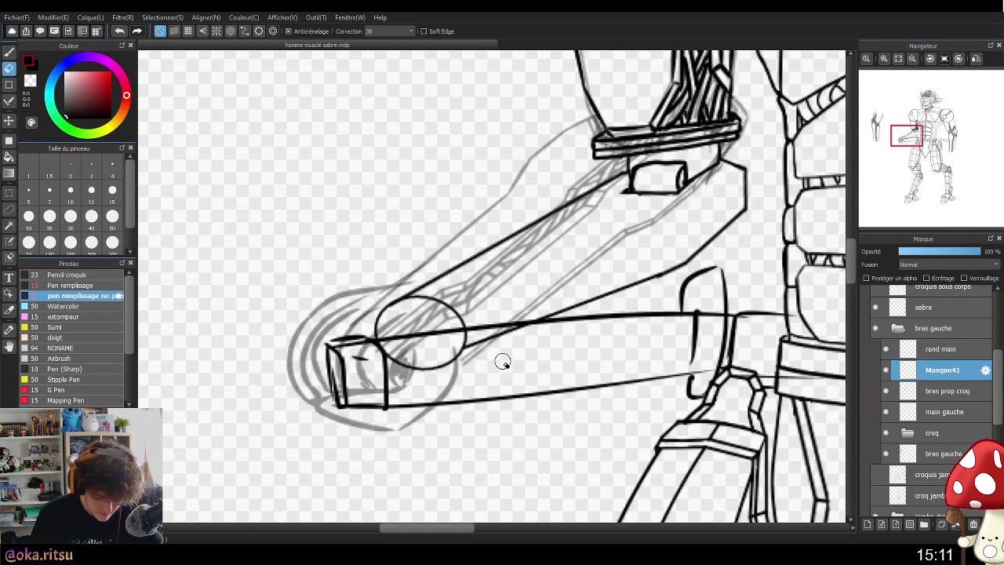
- Draw a straight segment joining the forearm's lower outline to the circle's lower edge and erase the old line beside it
drag(568, 328, 644, 284)
click(9, 84)
drag(607, 278, 557, 304)
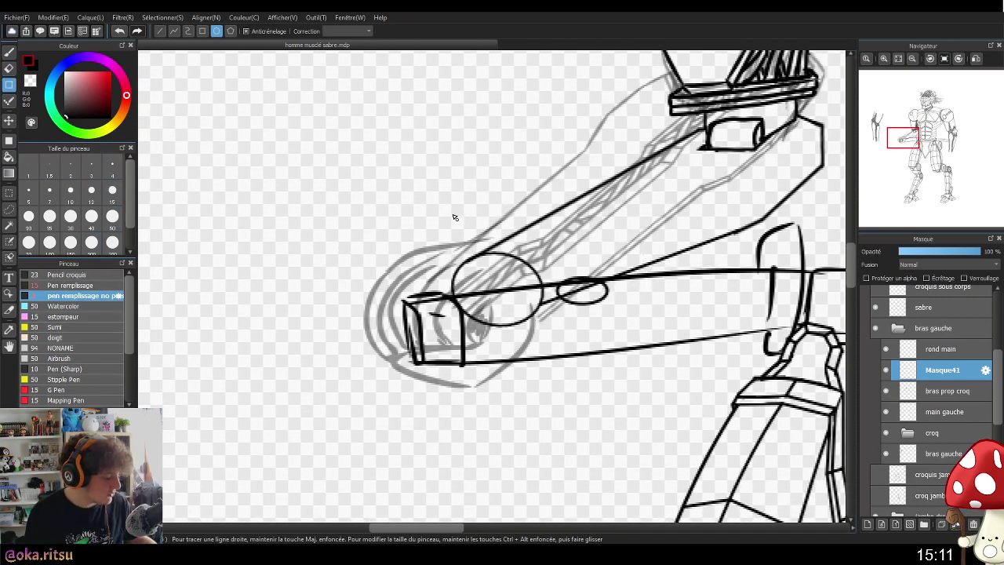
click(119, 30)
click(160, 30)
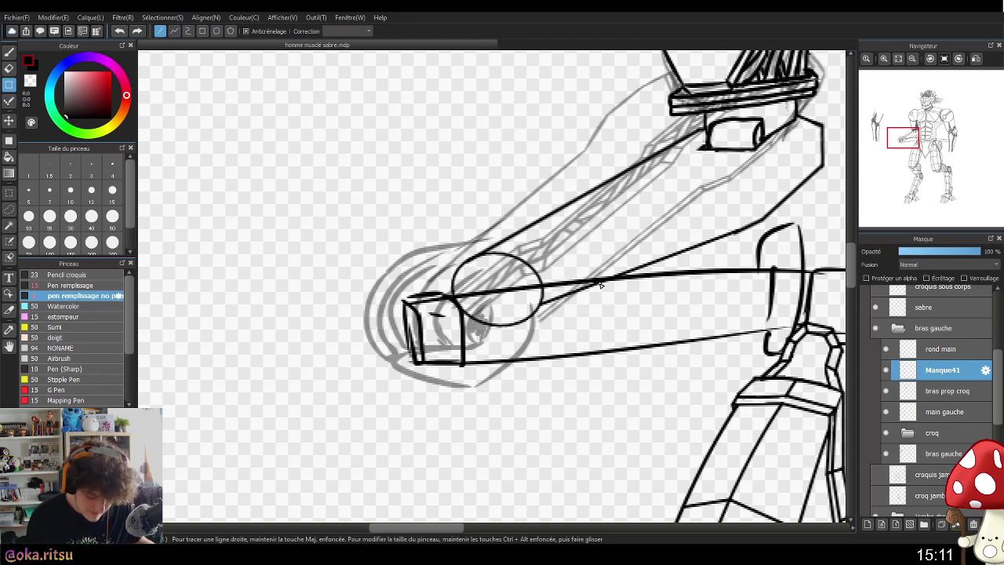
drag(532, 317, 529, 317)
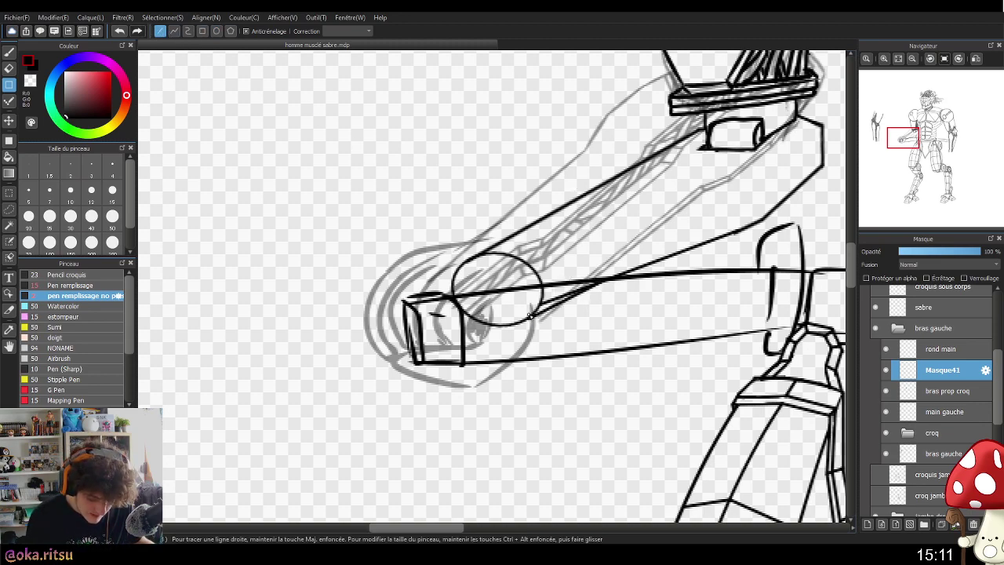
ctrl+click(608, 345)
key(e)
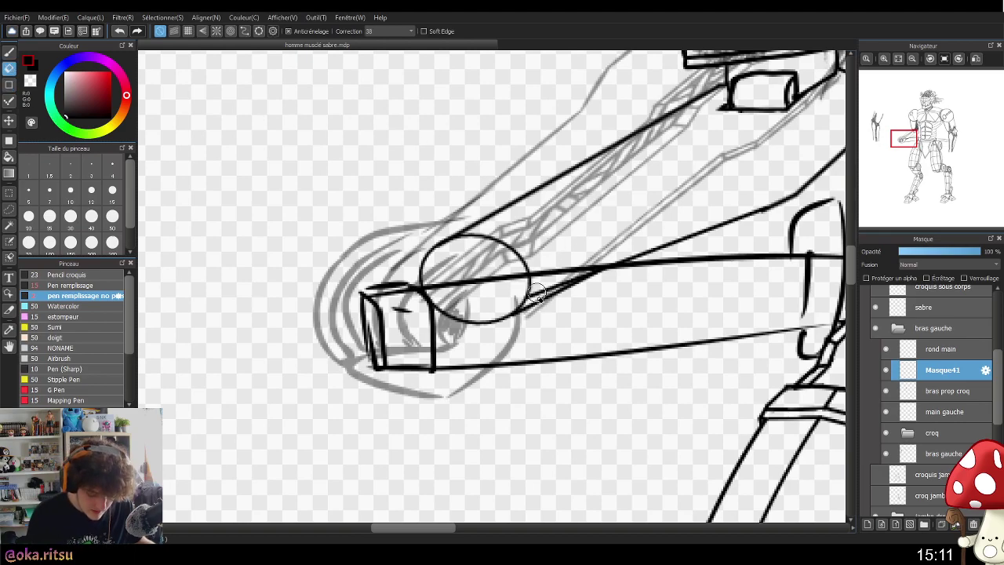
mouse_move(557, 286)
mouse_down()
mouse_move(537, 292)
mouse_move(605, 266)
mouse_move(547, 289)
mouse_up()
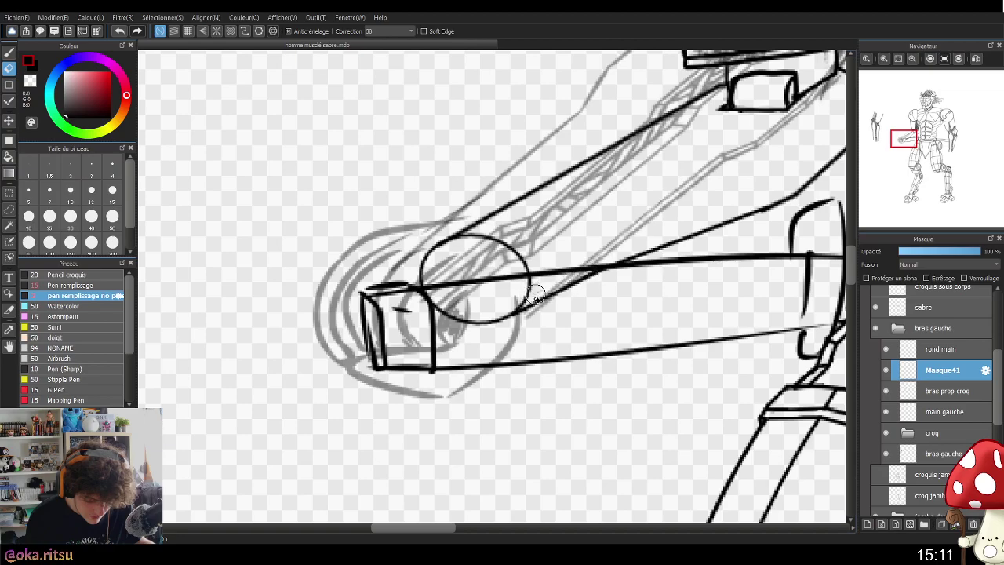
- Check the circle's fit with the forearm and torso, hiding the rond main layer and showing it again
key(ctrl+space)
drag(595, 348, 602, 388)
drag(579, 317, 576, 290)
scroll(573, 351, up, 2)
key(b)
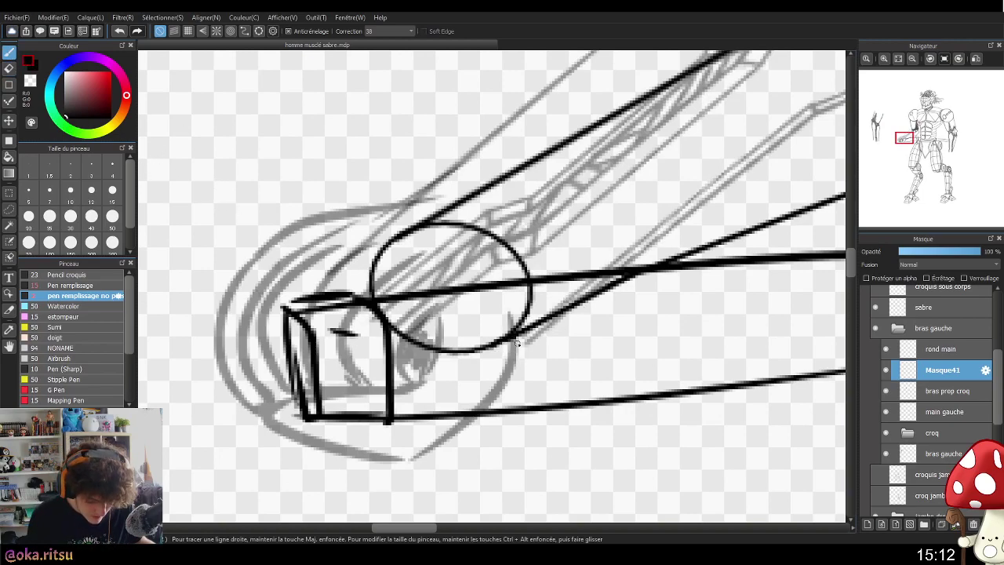
scroll(536, 417, down, 4)
drag(601, 416, 487, 402)
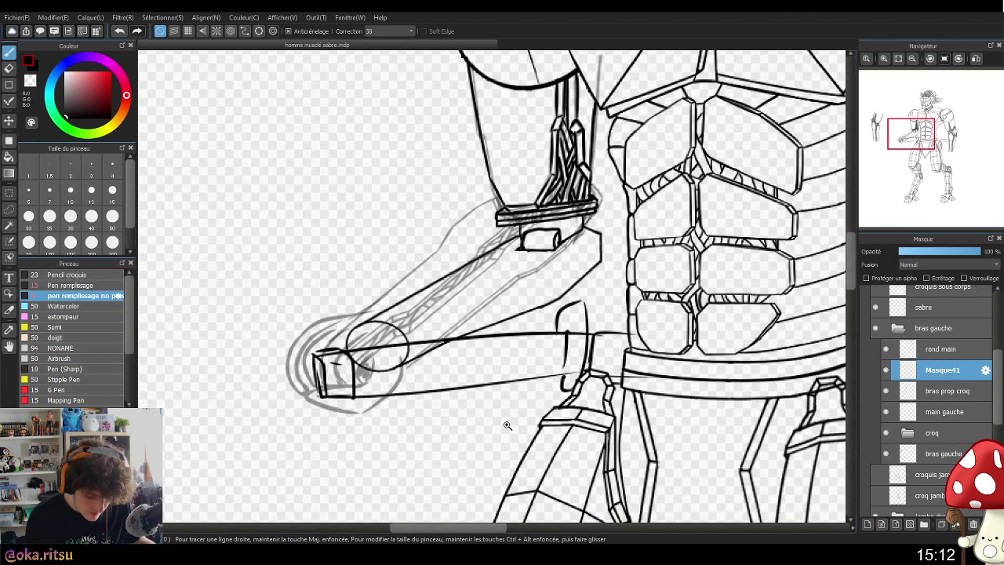
scroll(509, 423, down, 1)
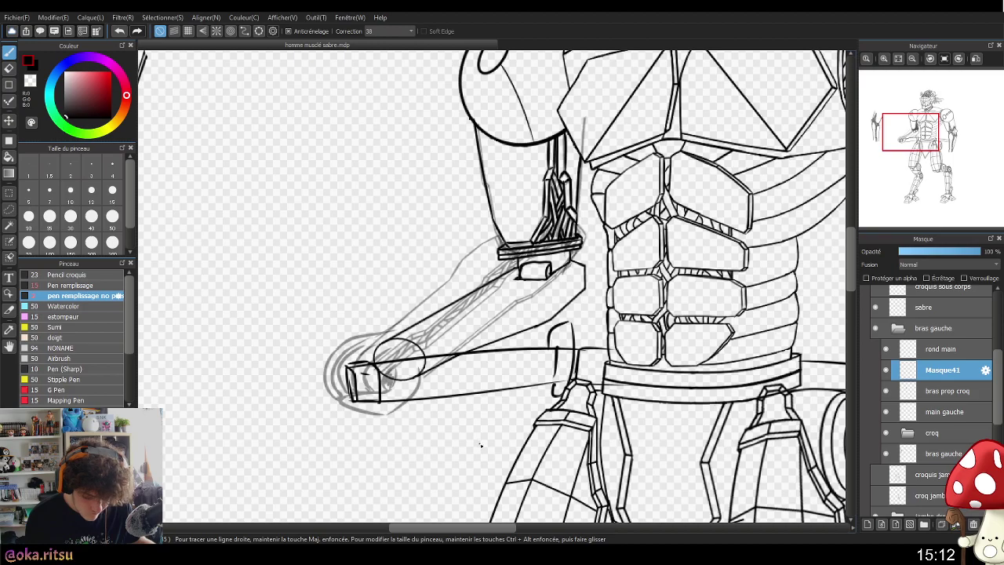
click(889, 353)
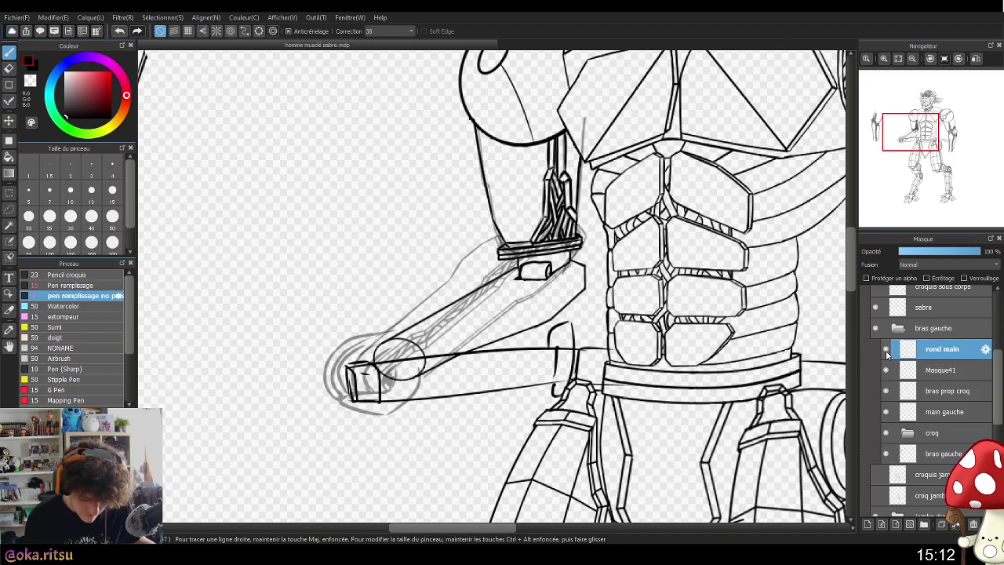
scroll(487, 435, up, 4)
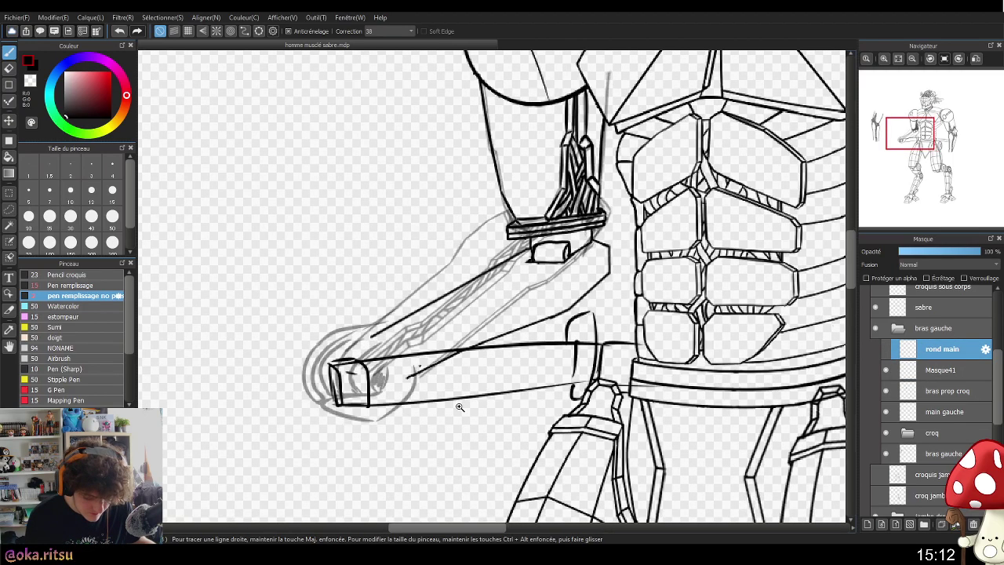
drag(487, 435, 655, 443)
click(886, 350)
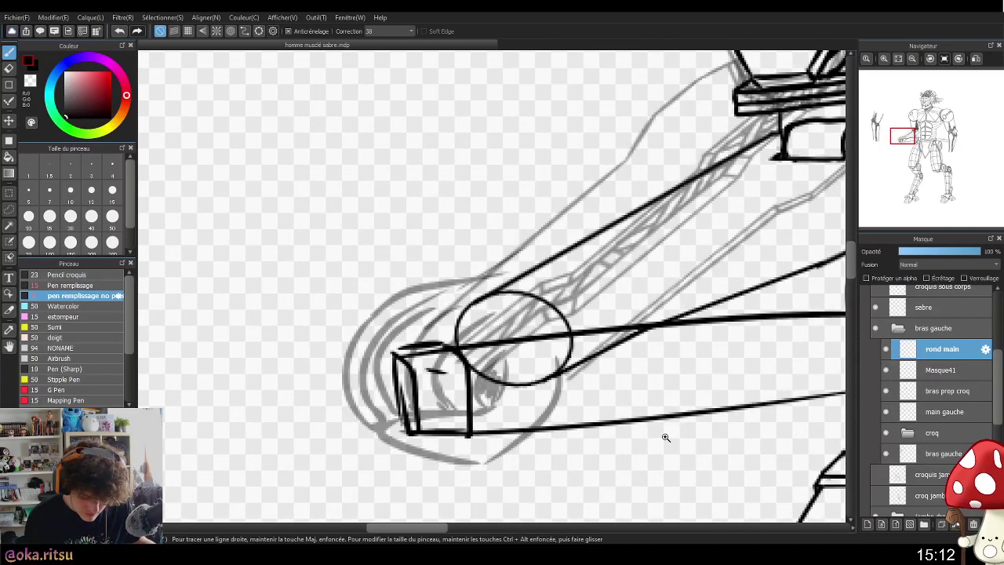
scroll(665, 437, down, 3)
scroll(690, 425, up, 2)
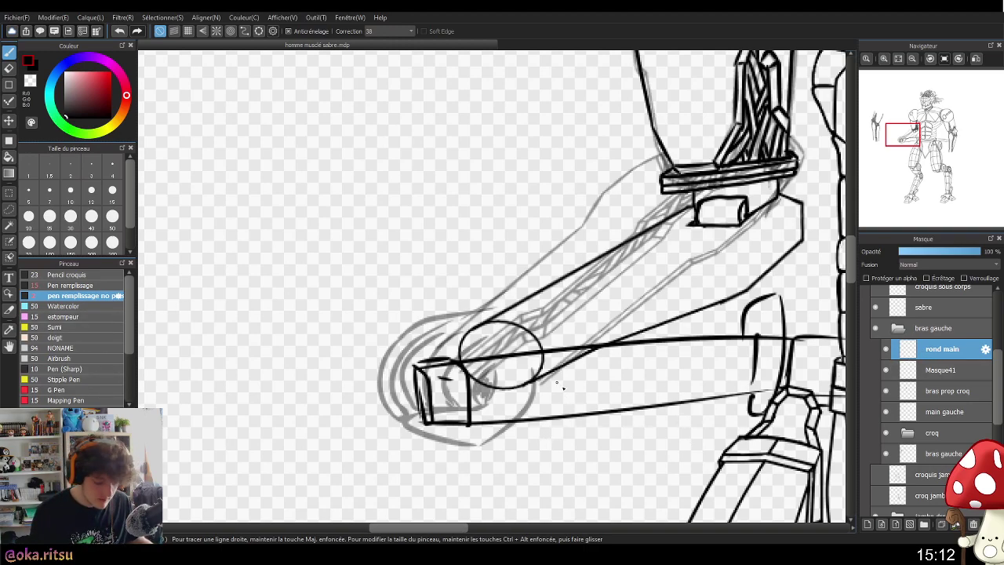
- Duplicate the rond main circle and shift the copy slightly towards the elbow
key(ctrl+shift+n)
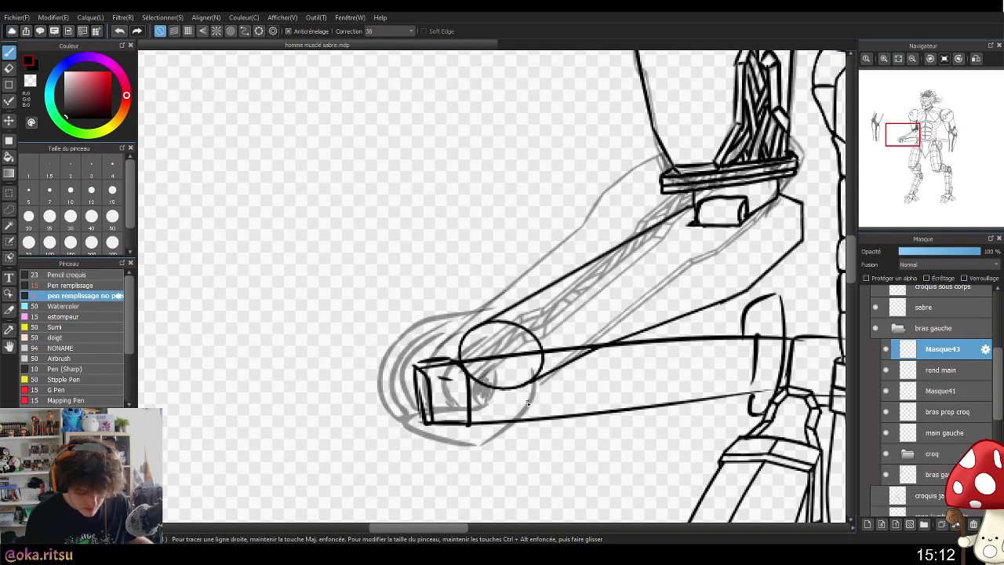
key(ctrl+t)
mouse_move(533, 349)
mouse_down()
mouse_move(548, 342)
mouse_move(522, 328)
mouse_move(545, 337)
mouse_up()
drag(619, 390, 509, 382)
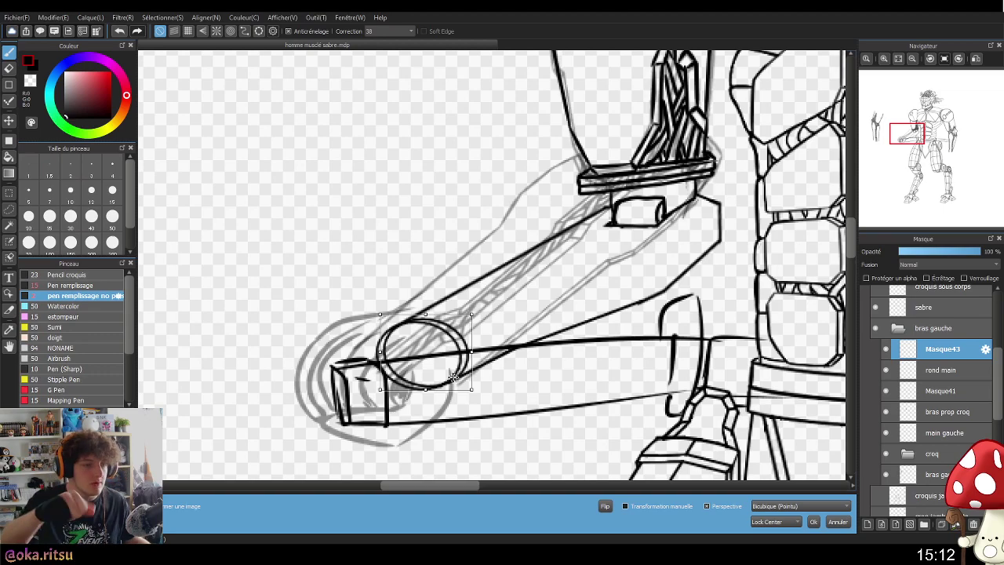
drag(603, 403, 604, 392)
drag(464, 346, 465, 344)
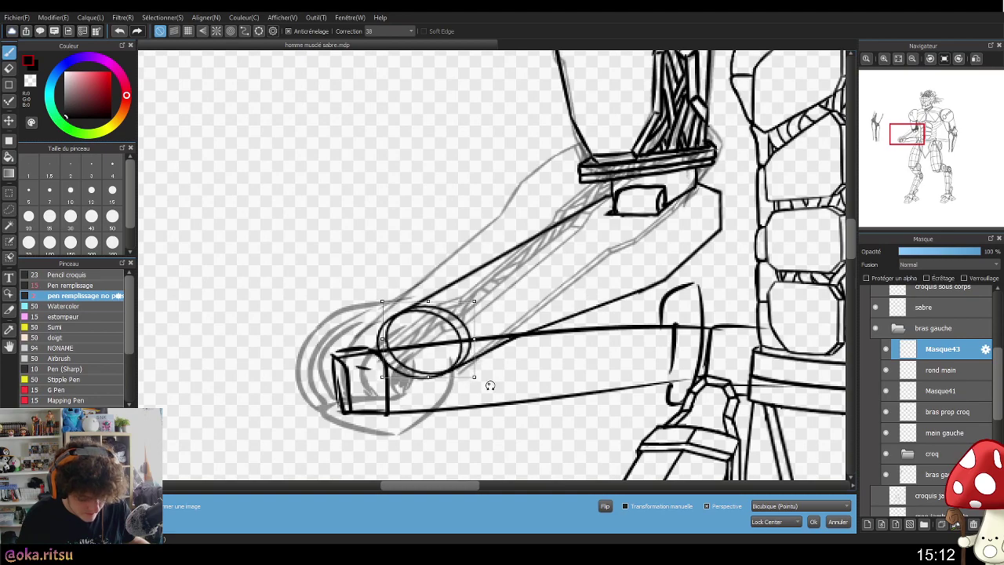
mouse_move(683, 426)
mouse_down()
mouse_move(639, 428)
mouse_move(651, 424)
mouse_up()
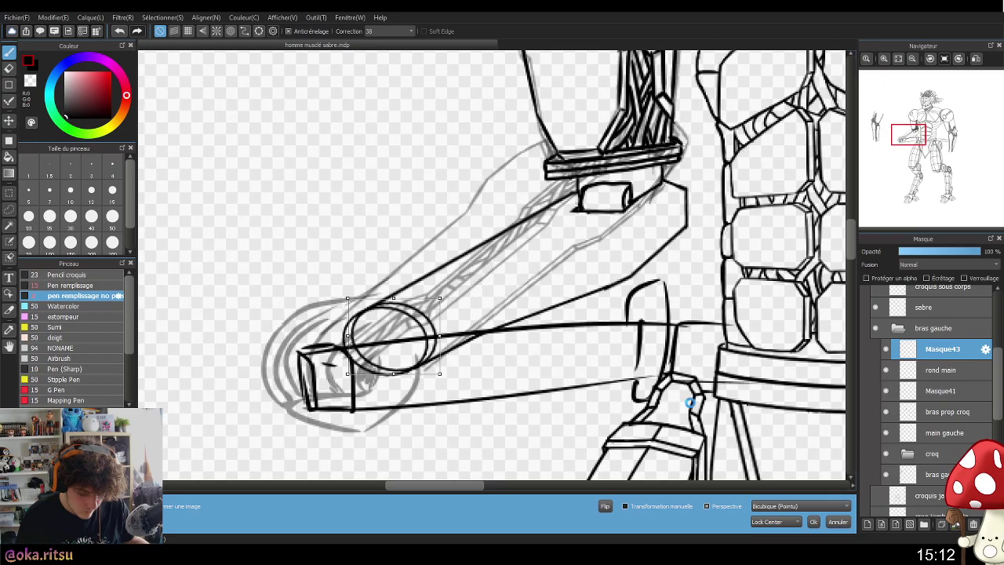
click(814, 522)
mouse_move(531, 461)
mouse_down()
mouse_move(582, 443)
mouse_move(571, 445)
mouse_up()
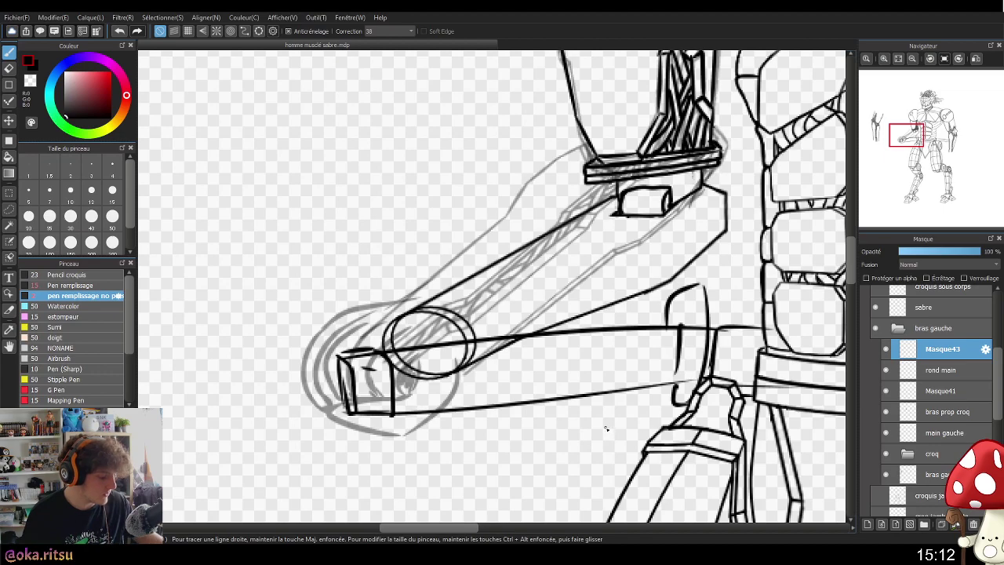
- Duplicate the circle once more and shift this second copy slightly towards the hand
key(ctrl+shift+n)
key(ctrl+t)
drag(464, 331, 446, 352)
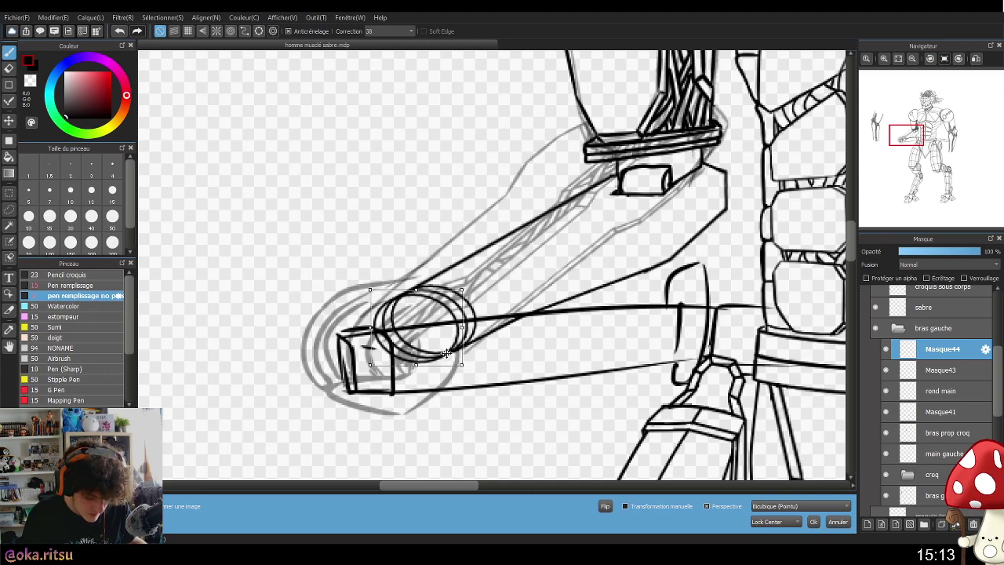
click(814, 522)
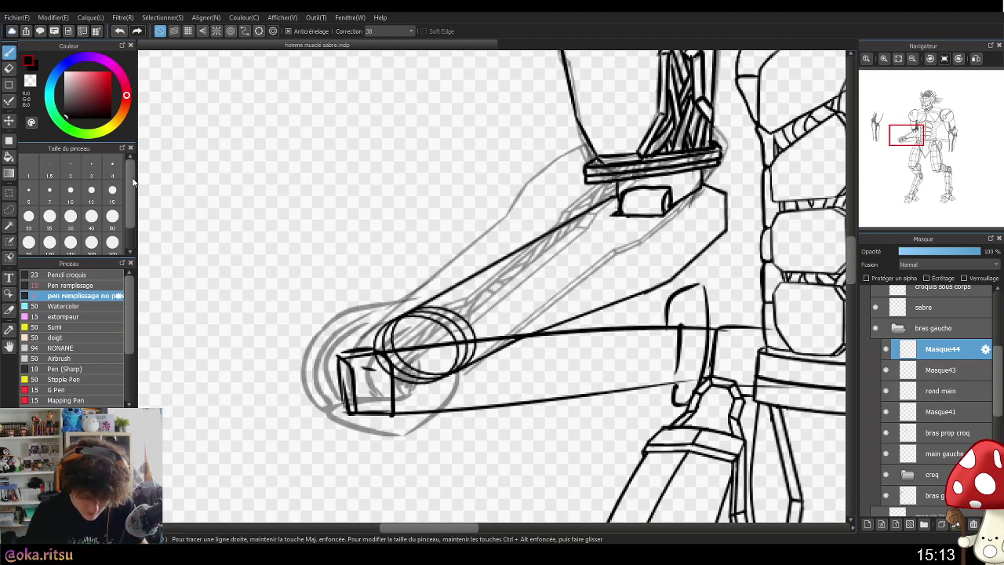
- Merge both circle copies down into rond main and erase their overlapping hand-side arcs to form a banded cylindrical wrist
click(954, 523)
click(955, 523)
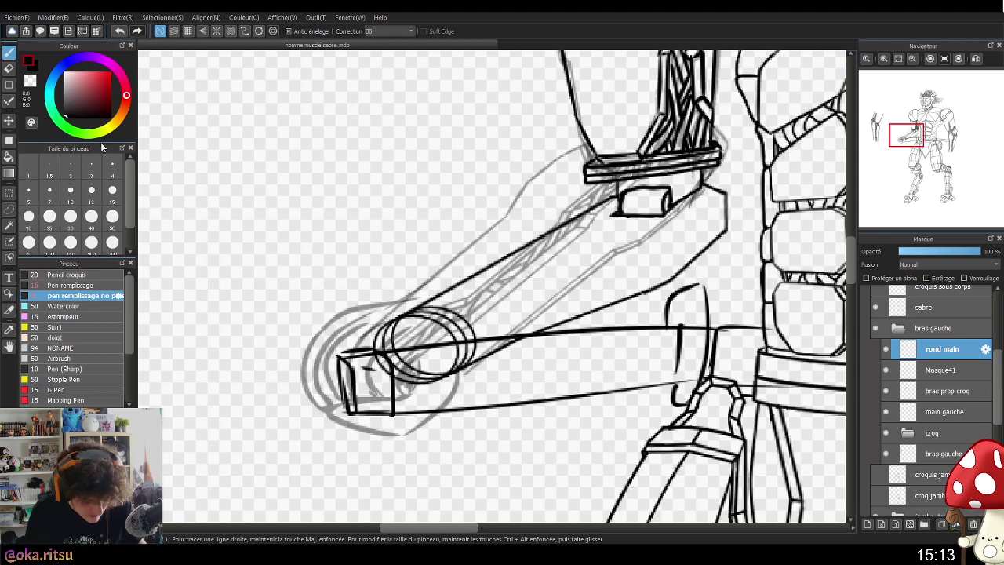
click(8, 68)
scroll(412, 337, up, 1)
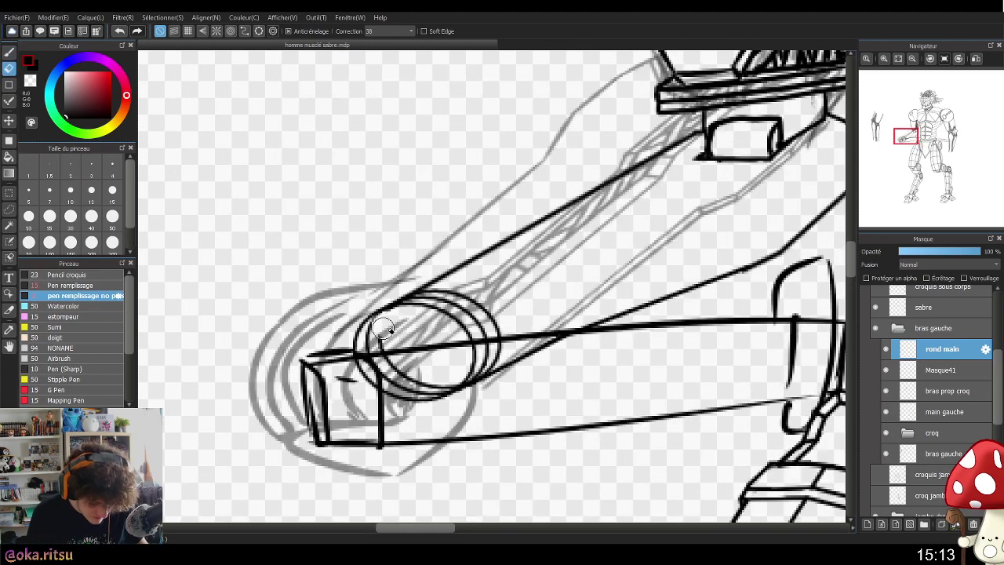
mouse_move(375, 333)
mouse_down()
mouse_move(382, 367)
mouse_move(437, 383)
mouse_up()
scroll(461, 376, down, 2)
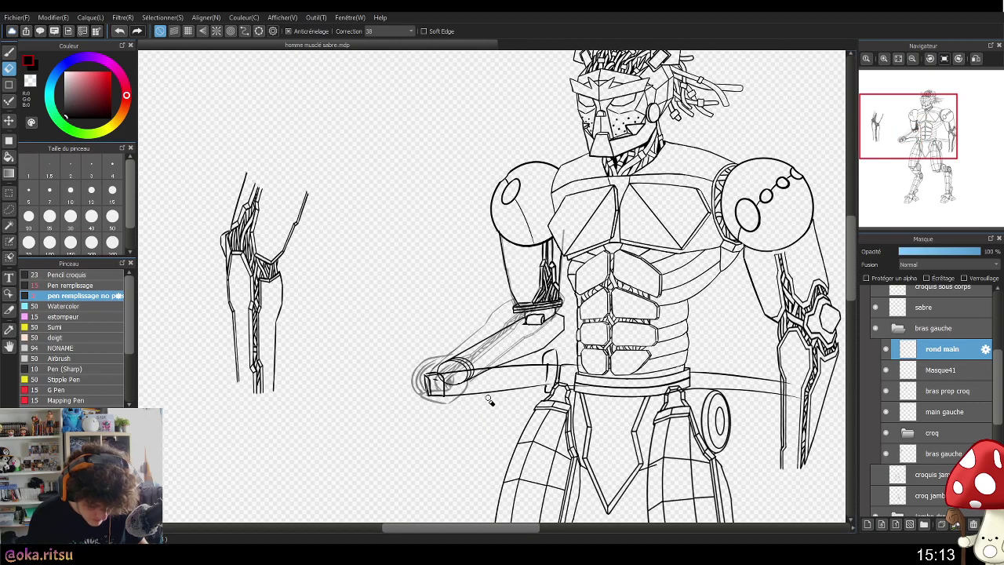
scroll(474, 407, up, 1)
scroll(469, 354, up, 3)
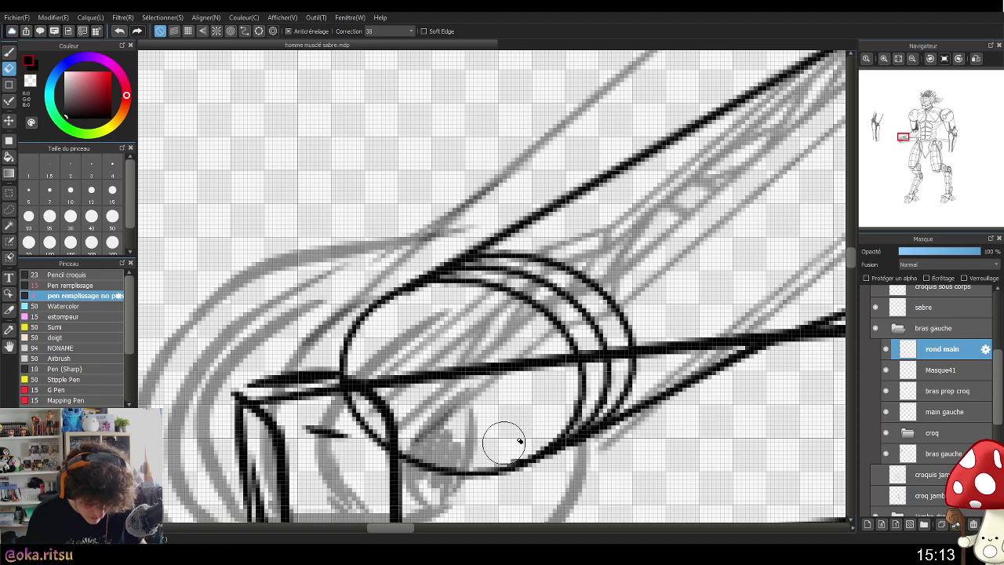
- Make Masque41 the working layer, toggling its visibility off and on to confirm it holds the left forearm outline
scroll(510, 435, down, 4)
drag(683, 430, 580, 299)
drag(571, 368, 490, 474)
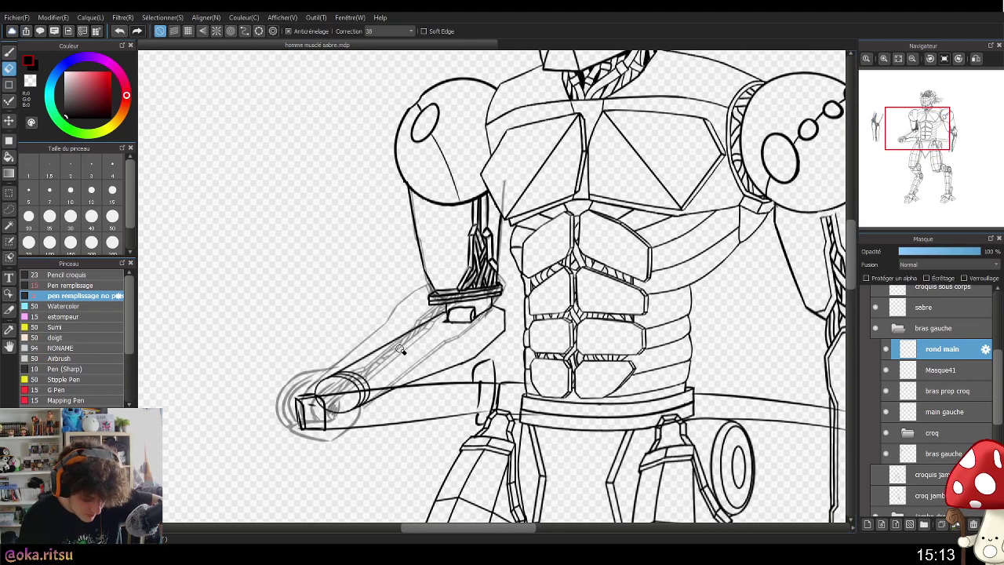
click(950, 391)
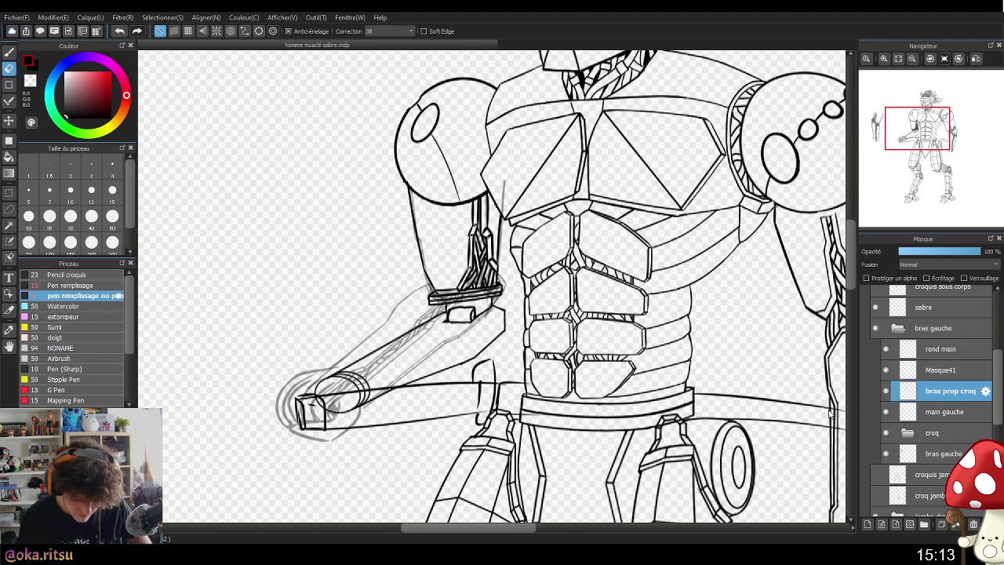
click(919, 372)
click(885, 369)
click(886, 369)
- Erase the straight upper forearm line between the wrist and elbow, keeping a short stub at the wrist joint
scroll(435, 312, up, 3)
mouse_move(465, 318)
mouse_down()
mouse_move(460, 311)
mouse_move(234, 439)
mouse_up()
drag(502, 402, 701, 307)
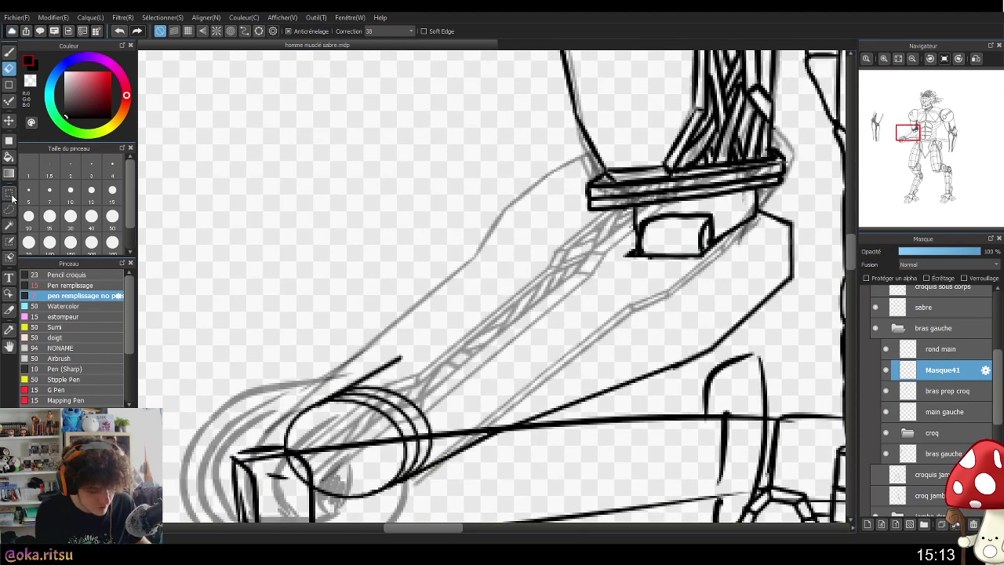
- Extend the stub of the forearm's upper edge from the wrist towards the elbow with angled straight segments
click(9, 84)
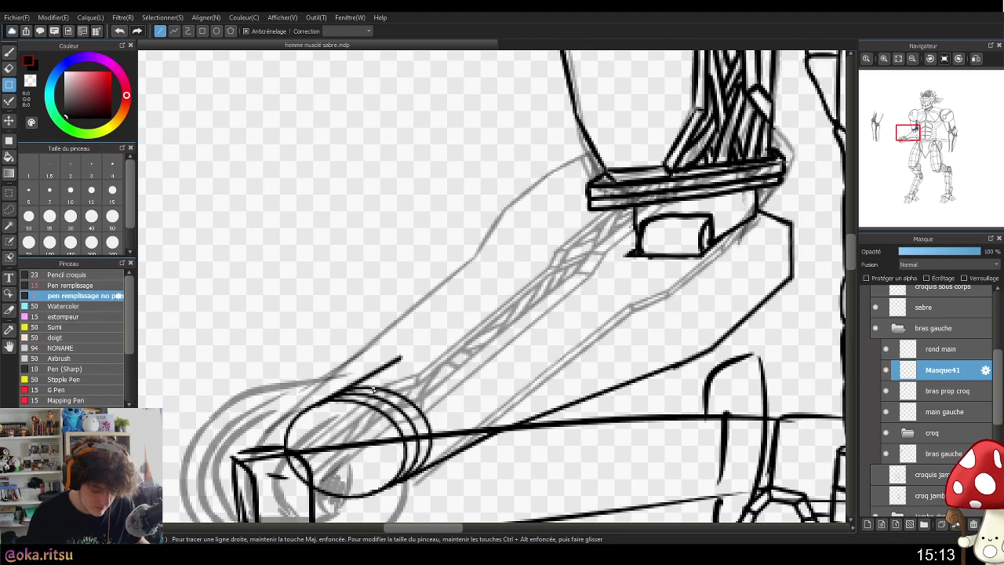
drag(383, 370, 447, 331)
drag(487, 290, 583, 222)
drag(694, 346, 579, 412)
- Try several angles for the upper forearm segments leading to the elbow plate, undoing each attempt
key(ctrl+z)
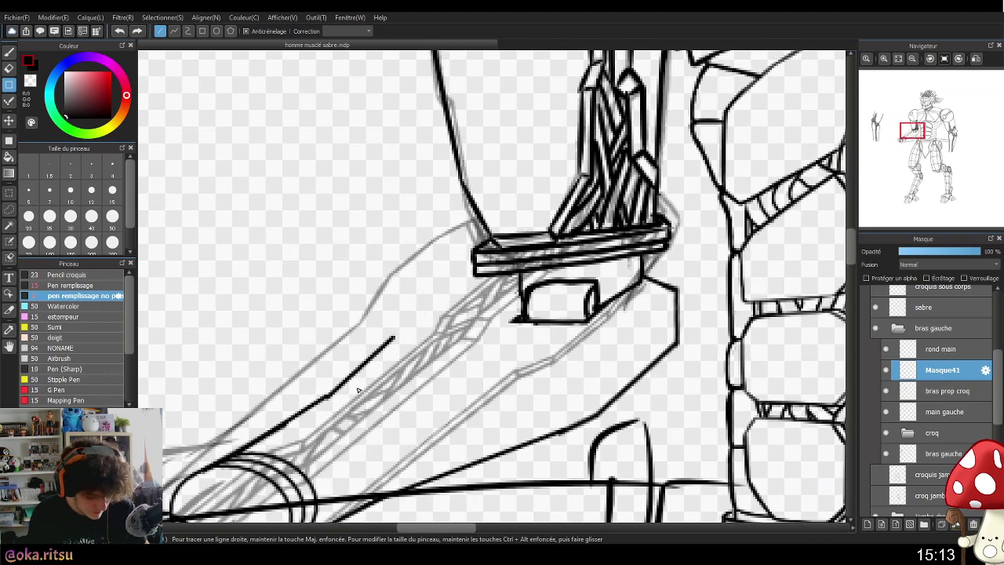
key(ctrl+z)
mouse_move(326, 398)
mouse_down()
mouse_move(421, 311)
mouse_move(401, 322)
mouse_move(385, 336)
mouse_move(457, 288)
mouse_move(519, 288)
mouse_move(491, 279)
mouse_move(519, 277)
mouse_up()
key(ctrl+z)
key(ctrl+z)
key(ctrl+z)
drag(425, 311, 519, 289)
scroll(616, 339, down, 5)
scroll(585, 414, up, 5)
key(ctrl+z)
key(ctrl+z)
key(ctrl+z)
- Redraw the forearm's upper edge as bent straight segments rising to the underside of the elbow plate
mouse_move(396, 349)
mouse_down()
mouse_move(478, 283)
mouse_move(549, 243)
mouse_move(594, 232)
mouse_up()
scroll(721, 327, down, 3)
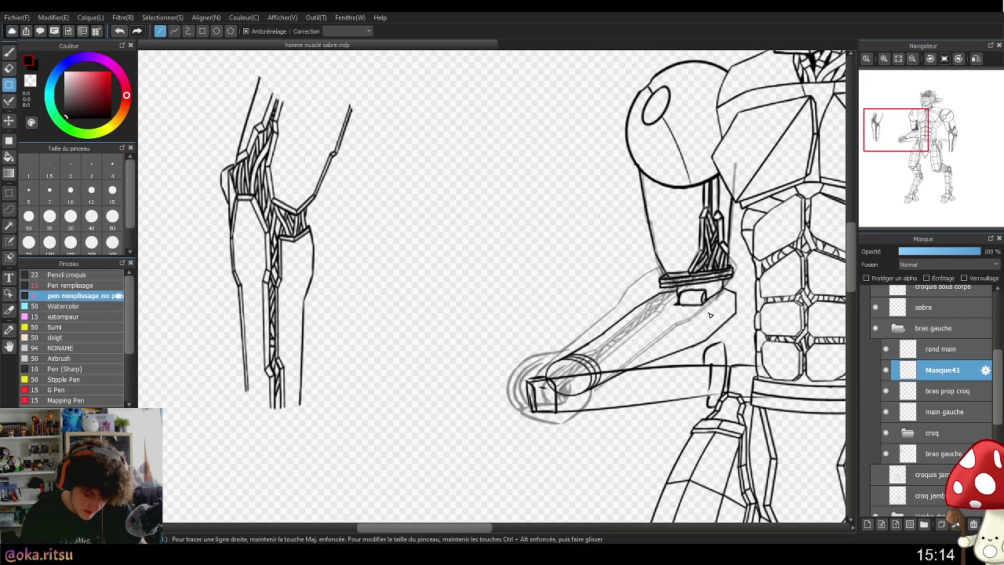
scroll(709, 314, up, 4)
key(ctrl+z)
key(ctrl+z)
drag(410, 301, 563, 239)
shift+click(563, 239)
scroll(655, 267, down, 3)
scroll(702, 284, down, 1)
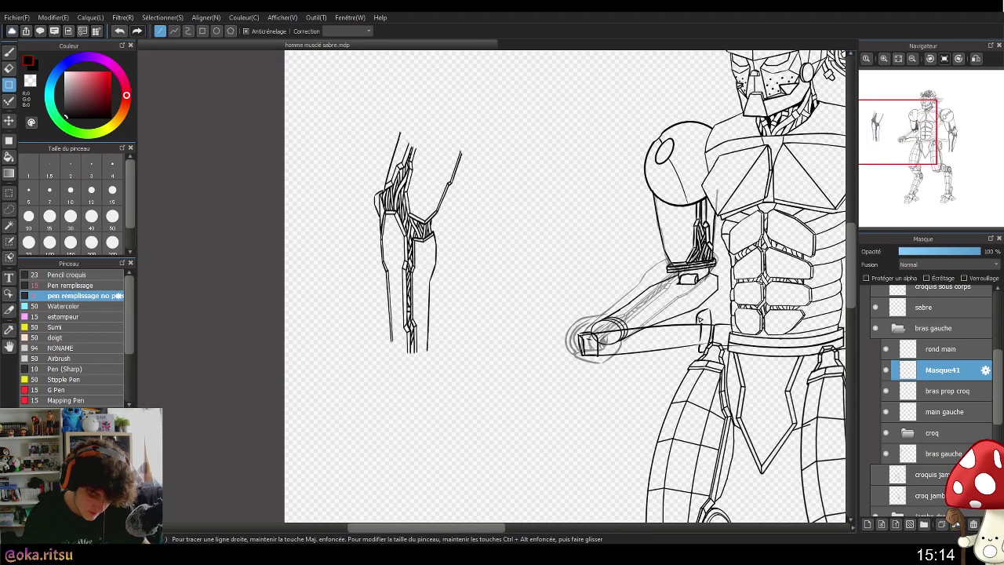
- Draw a straight inner ridge from below the elbow block to the wrist bands and retrace the forearm's lower edge
scroll(694, 321, up, 3)
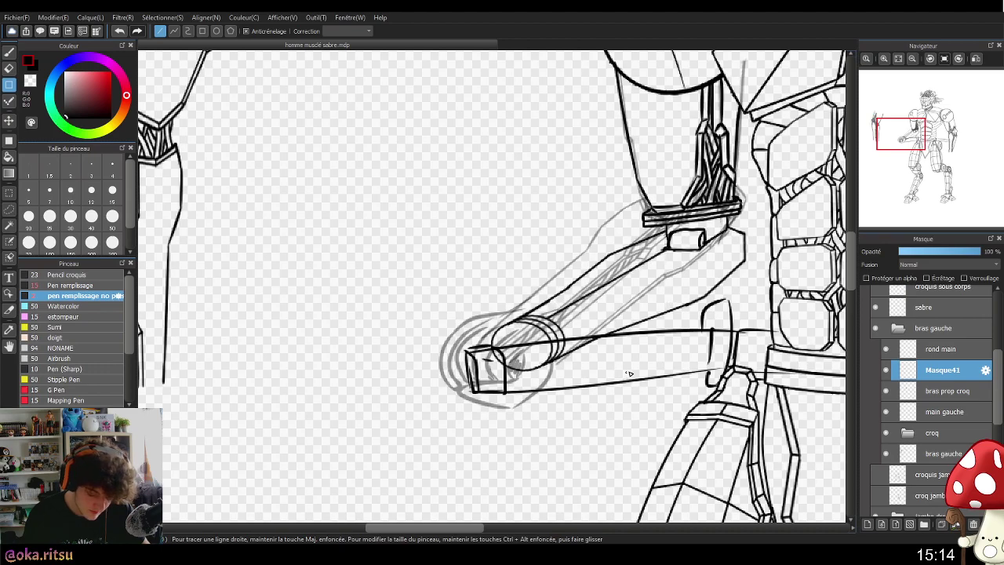
drag(679, 251, 558, 323)
key(ctrl+z)
drag(679, 252, 543, 319)
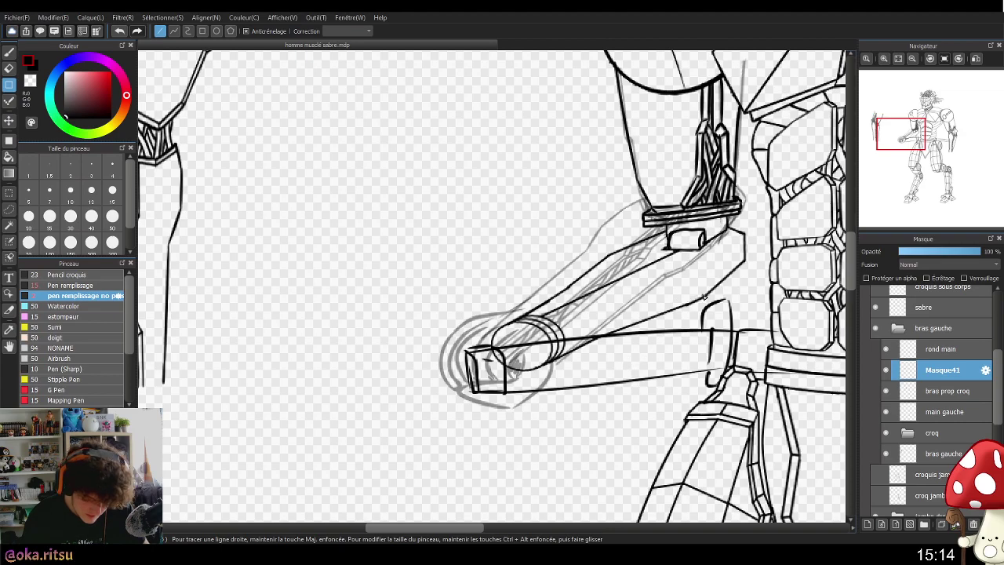
drag(706, 299, 612, 336)
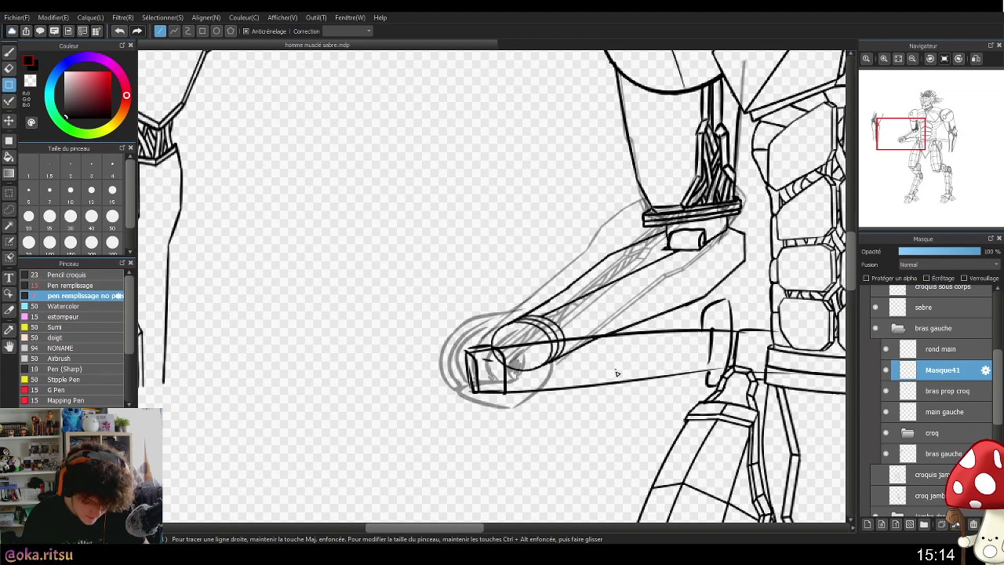
- Examine the left forearm's proportions against the torso, legs and opposite arm
scroll(674, 398, down, 4)
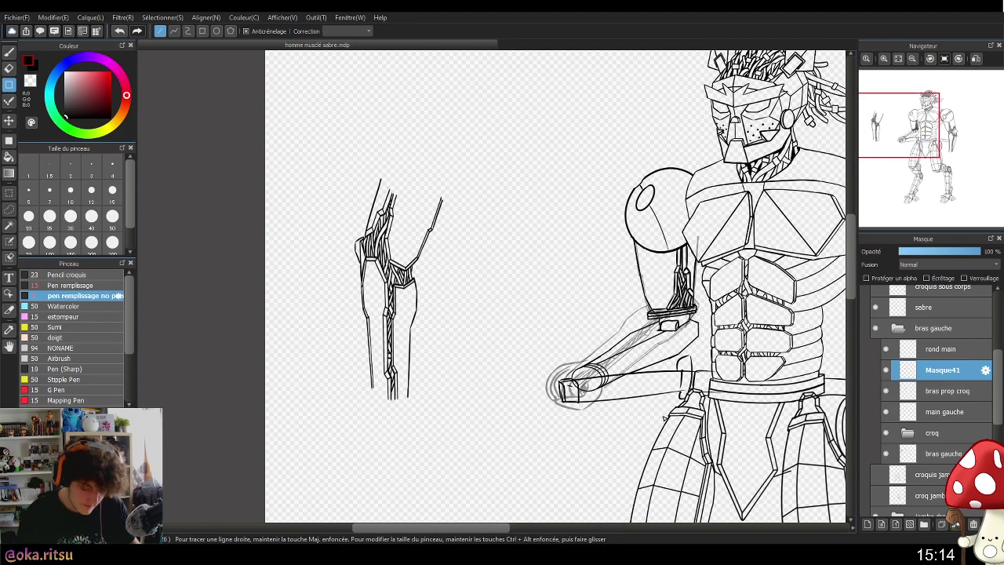
scroll(786, 421, up, 2)
drag(751, 448, 521, 442)
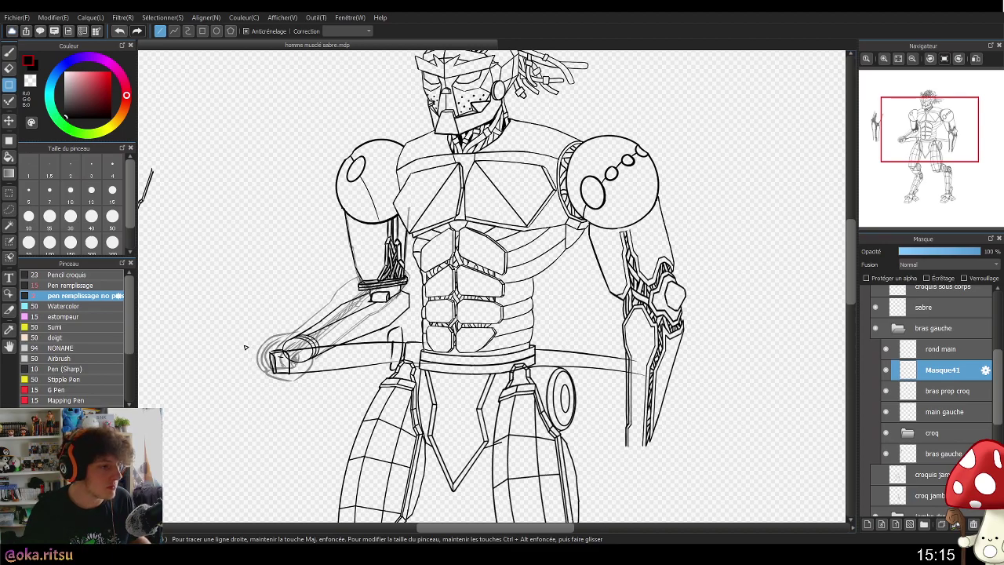
drag(580, 305, 576, 296)
scroll(575, 295, down, 1)
scroll(562, 279, down, 1)
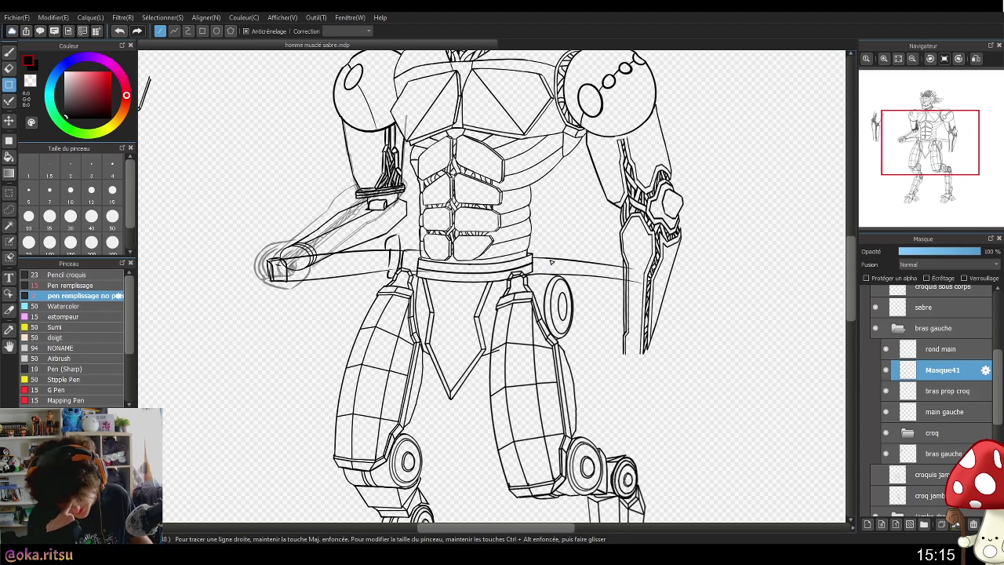
scroll(380, 237, up, 3)
drag(478, 306, 511, 366)
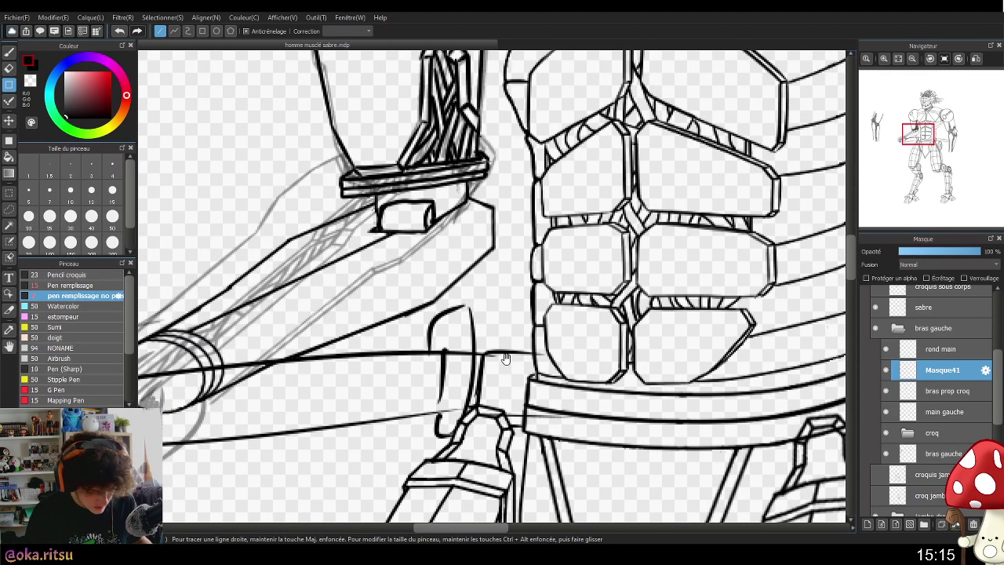
- Draw the faceted elbow end of the forearm, with a top ridge, a slanted corner edge and a short vertical edge
mouse_move(432, 302)
mouse_down()
mouse_move(439, 263)
mouse_move(495, 209)
mouse_up()
drag(435, 261, 376, 254)
drag(385, 340, 471, 353)
drag(456, 257, 371, 252)
mouse_move(554, 339)
mouse_down()
mouse_move(668, 252)
mouse_move(597, 345)
mouse_up()
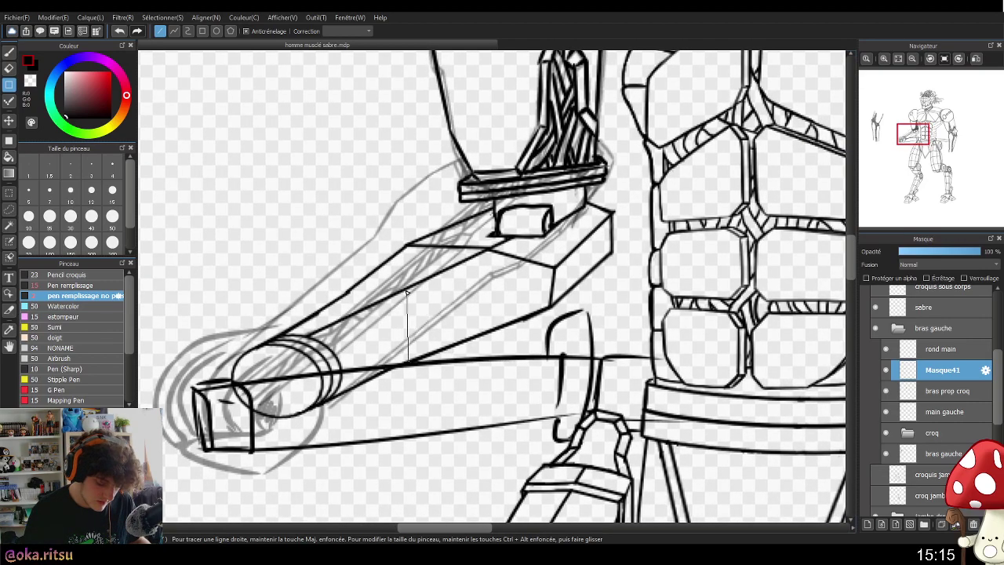
- Draw the forearm's lower side facet with a vertical divider, a line to the elbow corner and another towards the wrist
drag(378, 307, 405, 358)
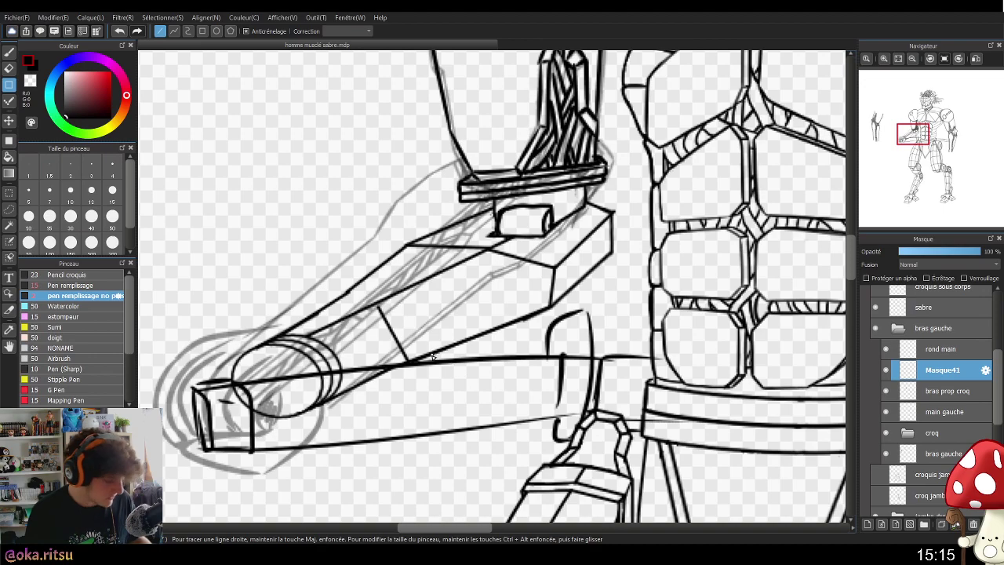
key(ctrl+z)
mouse_move(405, 362)
mouse_down()
mouse_move(405, 325)
mouse_move(554, 268)
mouse_up()
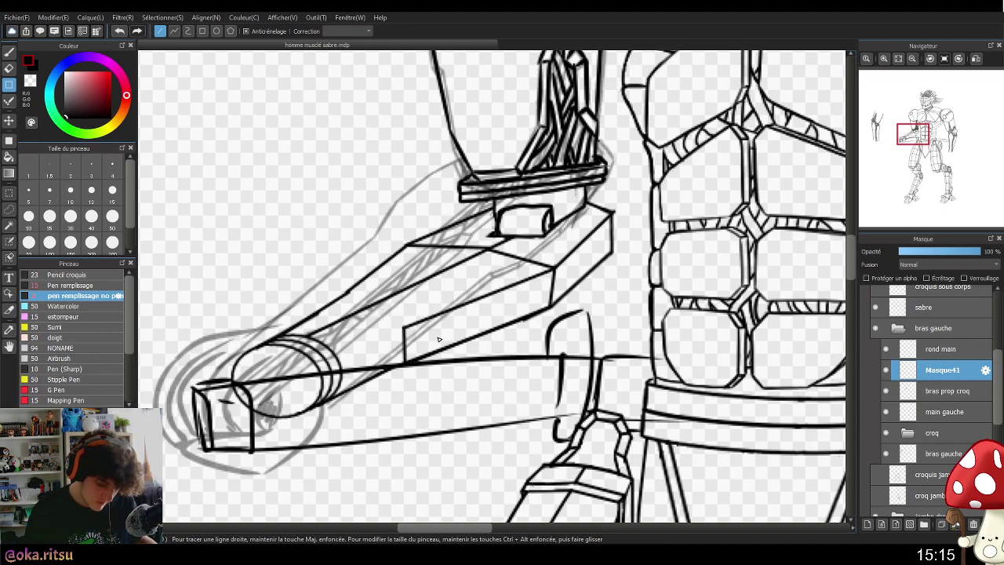
drag(403, 329, 343, 366)
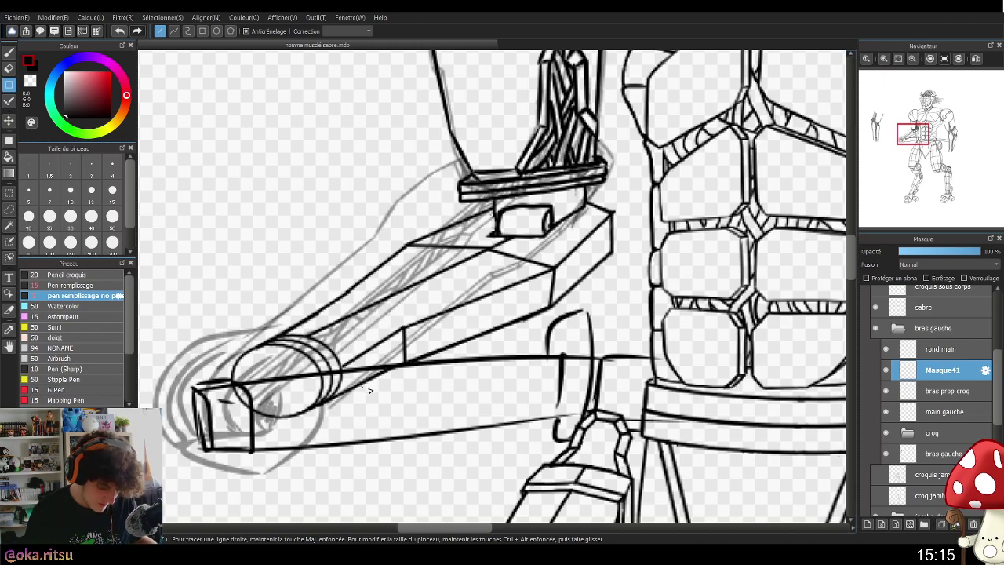
- Add a second thin line beneath the forearm's lower edge, running from the wrist side around to the elbow corner
drag(541, 380, 577, 430)
scroll(578, 432, up, 1)
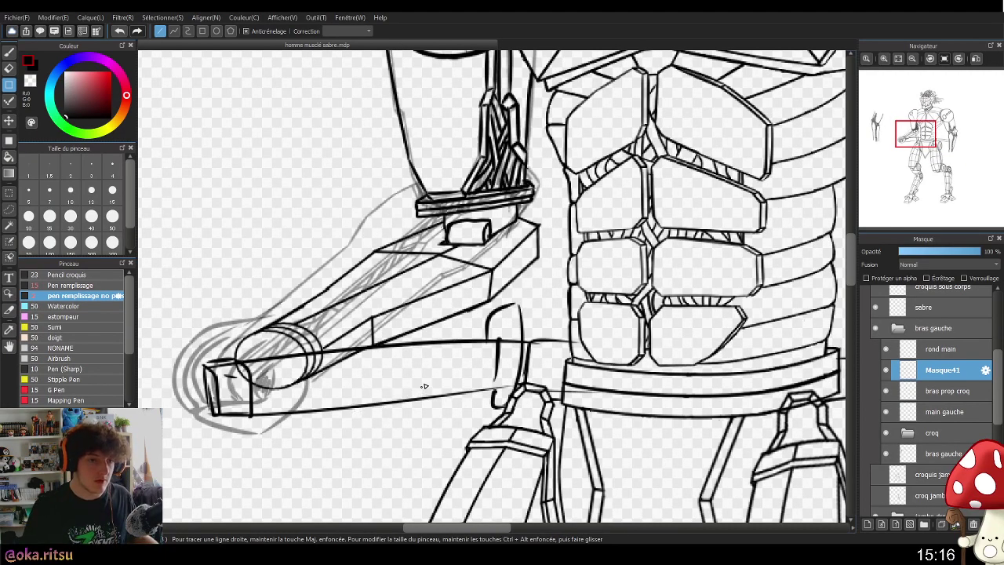
scroll(344, 408, down, 3)
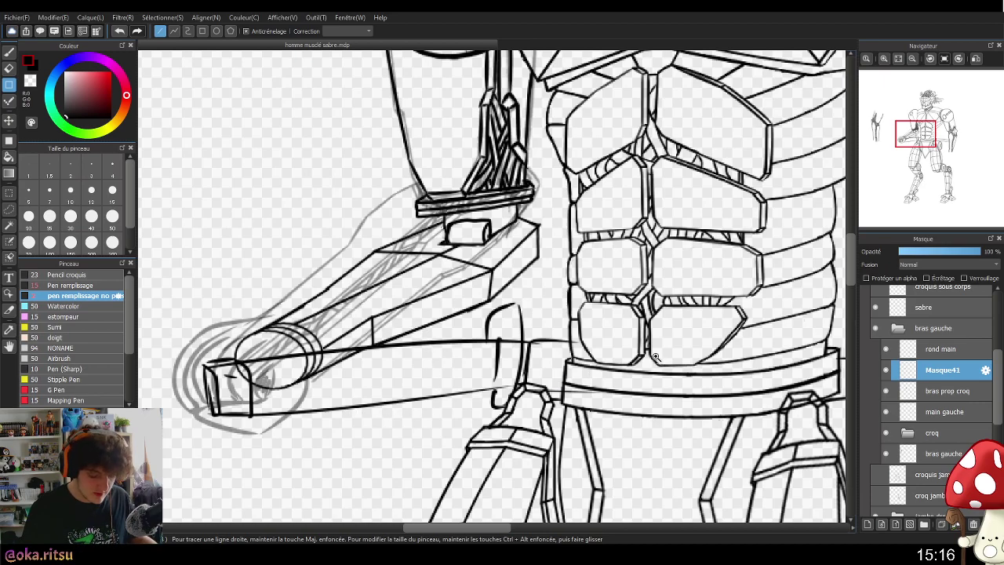
scroll(634, 346, up, 2)
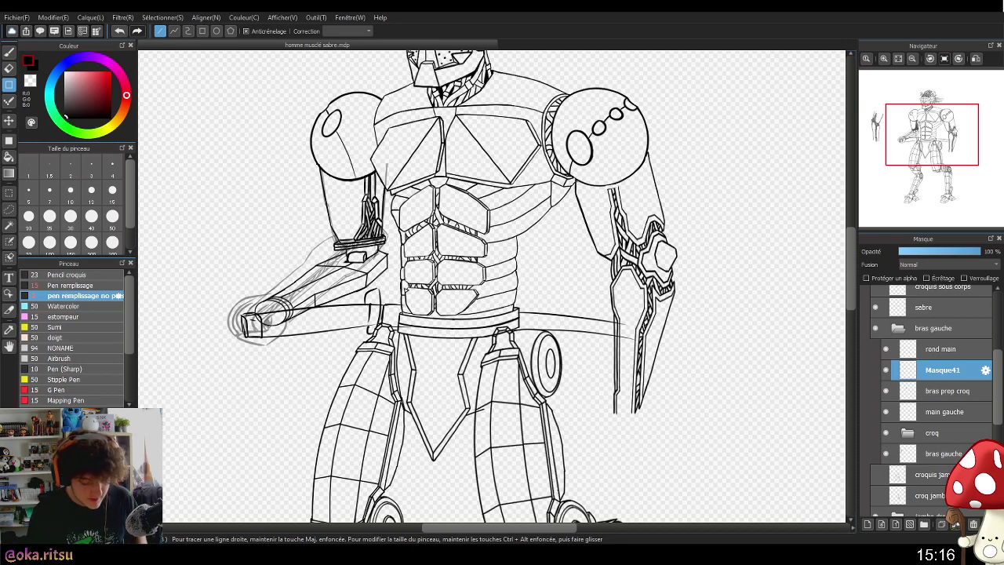
scroll(366, 289, up, 3)
drag(475, 368, 662, 298)
mouse_move(570, 181)
mouse_down()
mouse_move(559, 206)
mouse_move(344, 293)
mouse_up()
drag(658, 301, 590, 395)
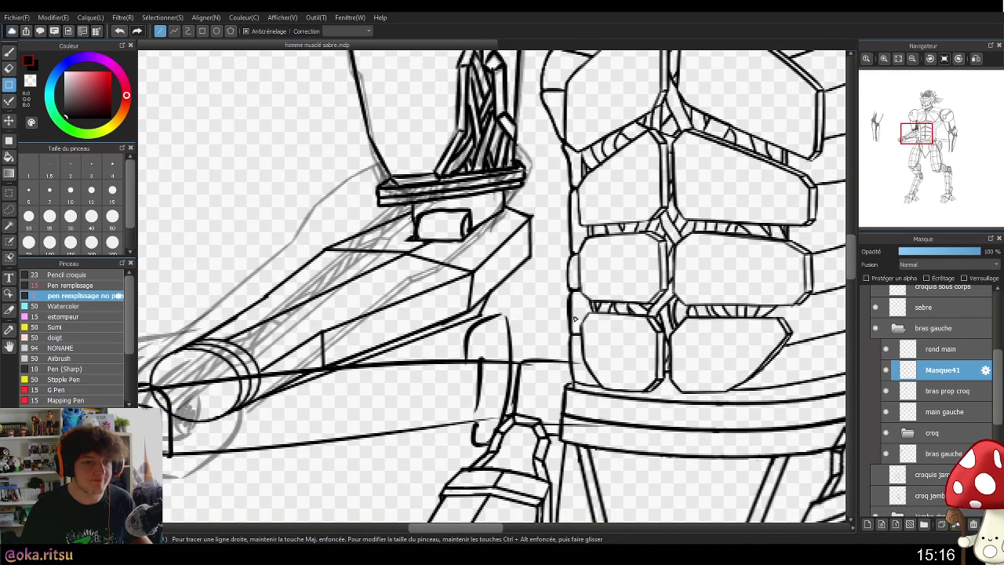
scroll(516, 321, up, 2)
drag(468, 322, 547, 230)
scroll(560, 258, down, 4)
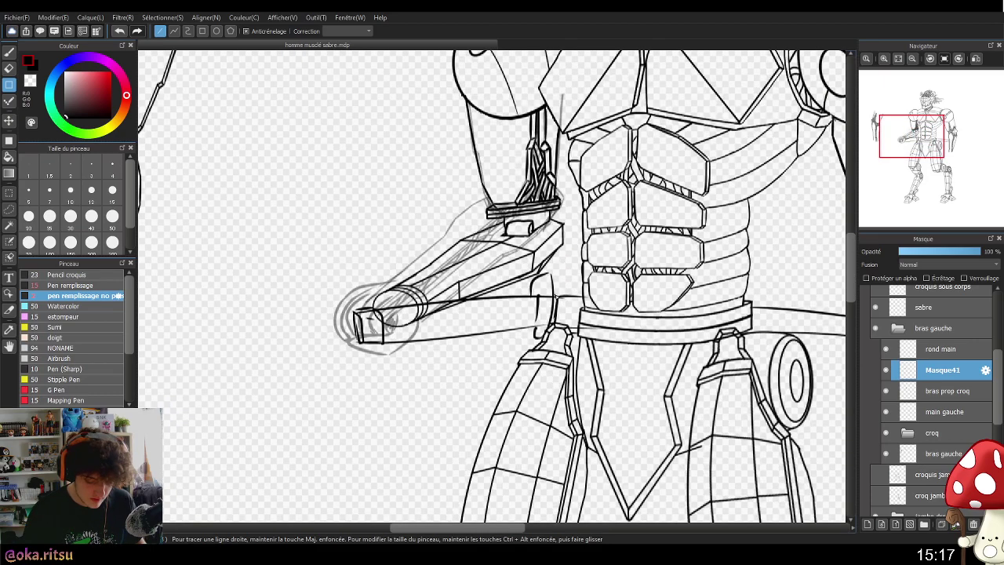
- Erase the overlap at the underside's bend and redraw the straight segment from there up to the elbow corner
scroll(554, 293, up, 4)
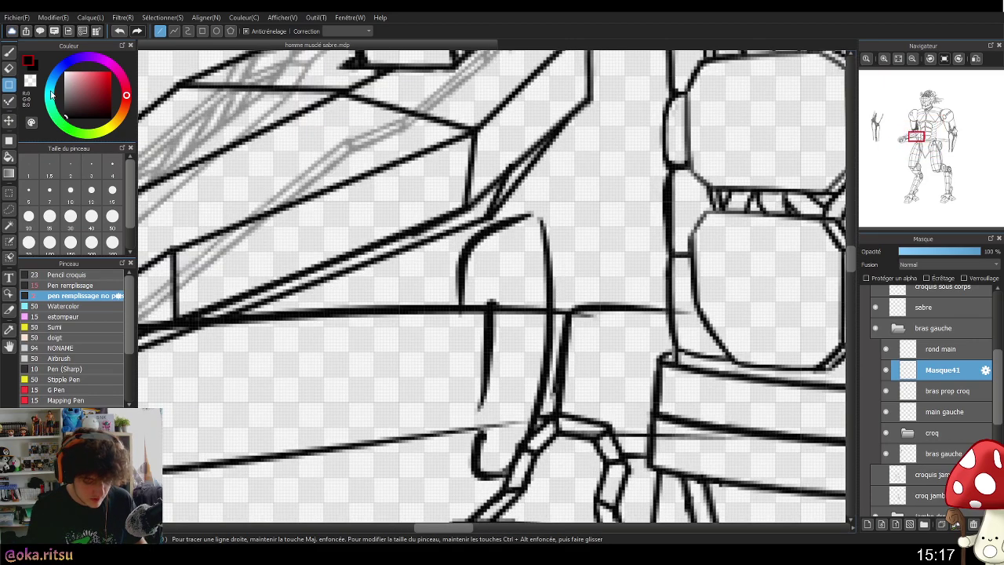
click(9, 69)
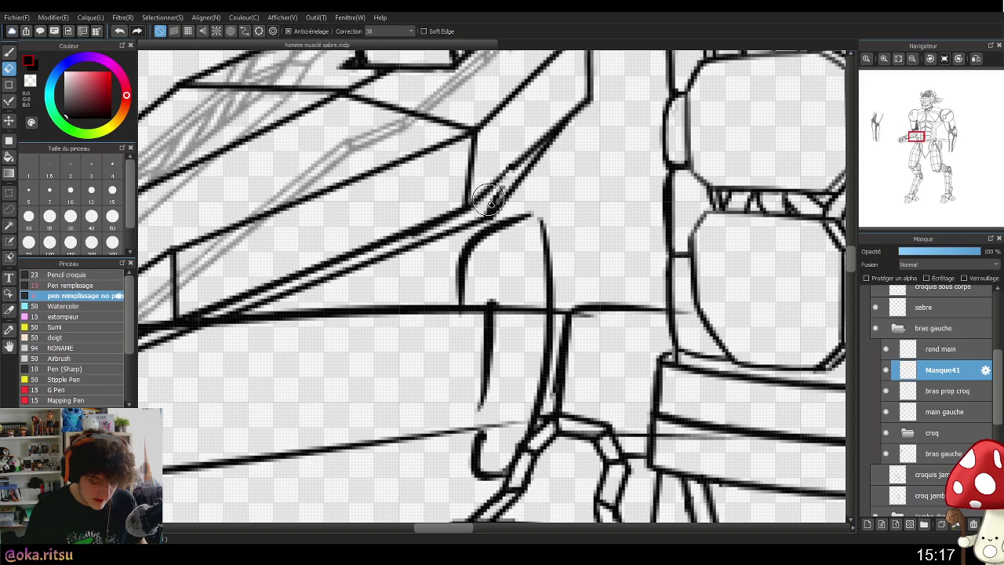
drag(494, 197, 493, 203)
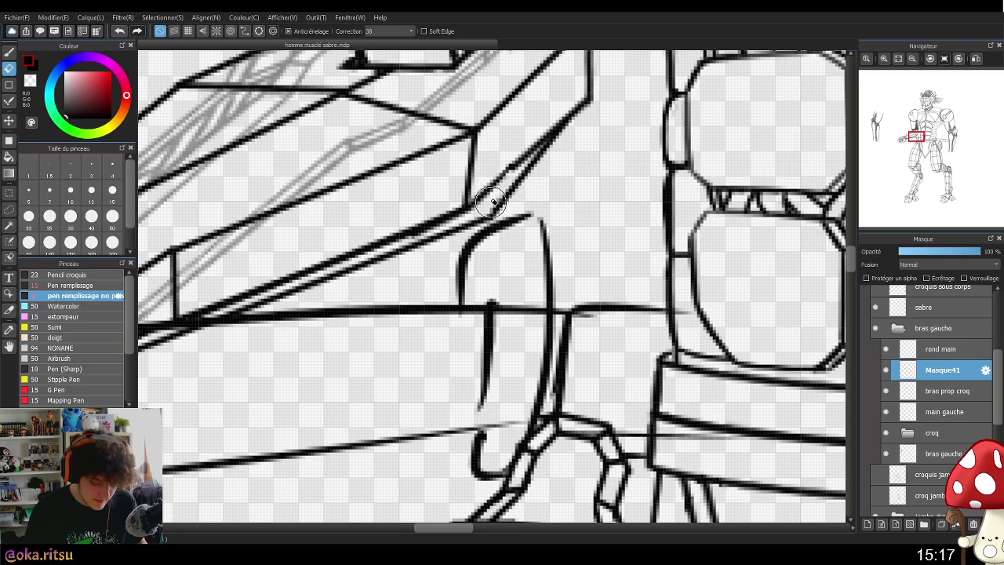
click(10, 85)
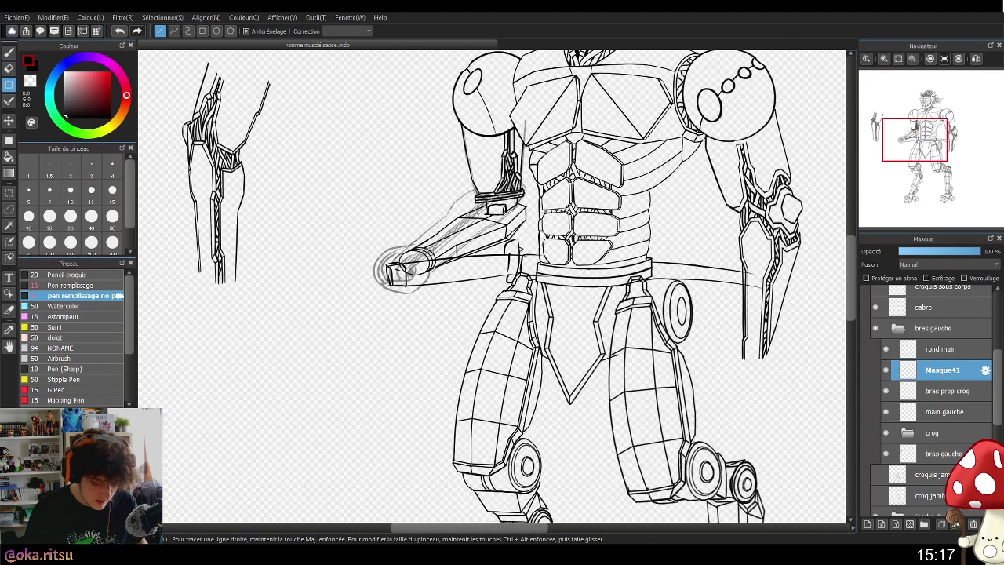
scroll(508, 233, down, 6)
scroll(516, 242, up, 3)
scroll(480, 251, up, 2)
drag(476, 252, 588, 155)
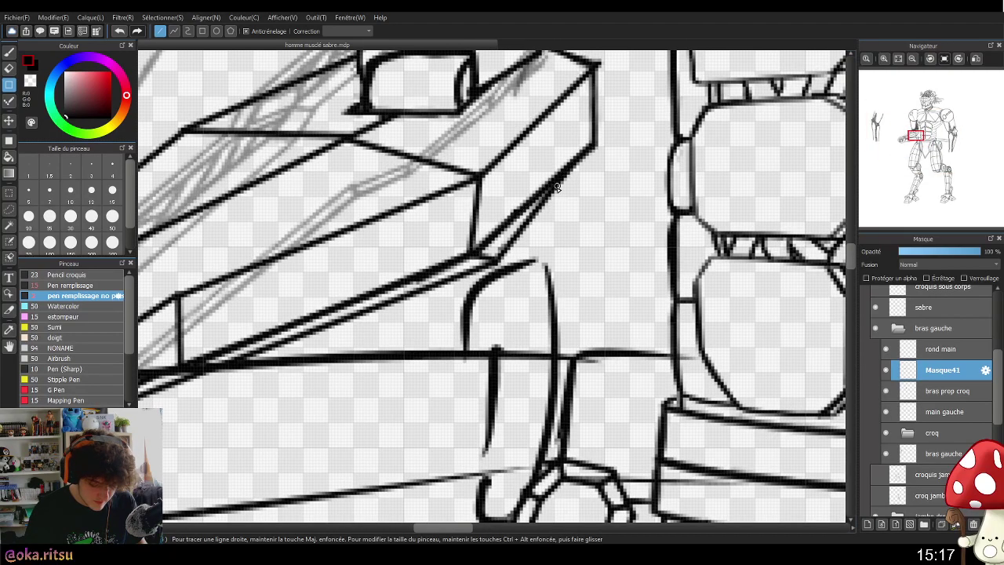
scroll(558, 222, down, 3)
scroll(554, 225, up, 5)
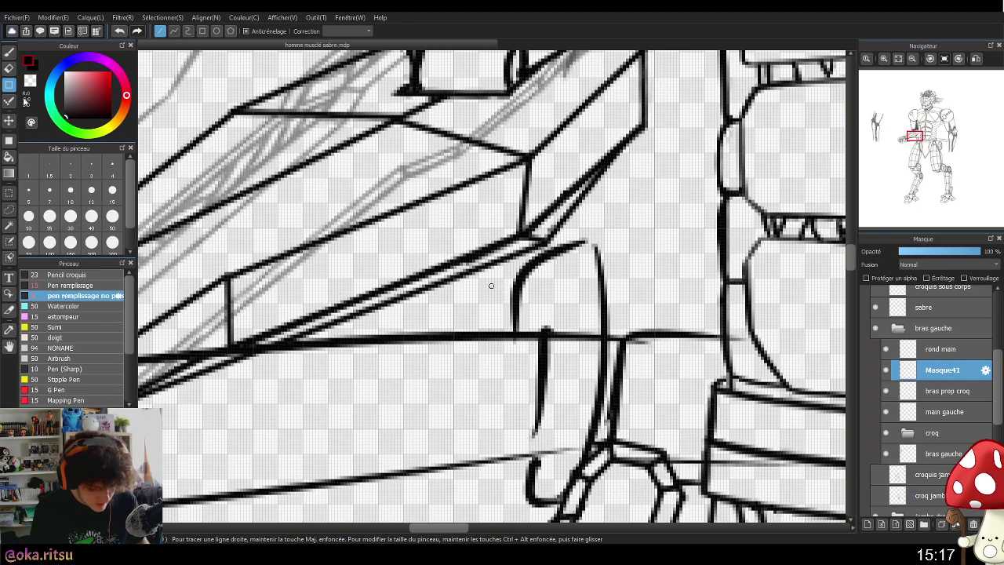
- Clean up the line junctions along the forearm's double lower edge, at the elbow bend and the vertical facet divider
click(9, 68)
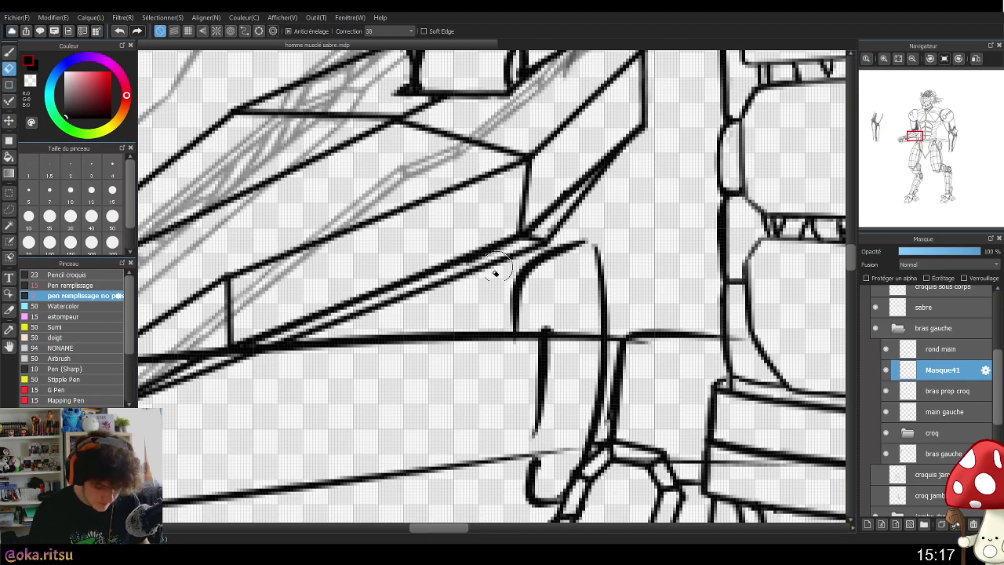
scroll(463, 263, down, 2)
scroll(533, 239, up, 4)
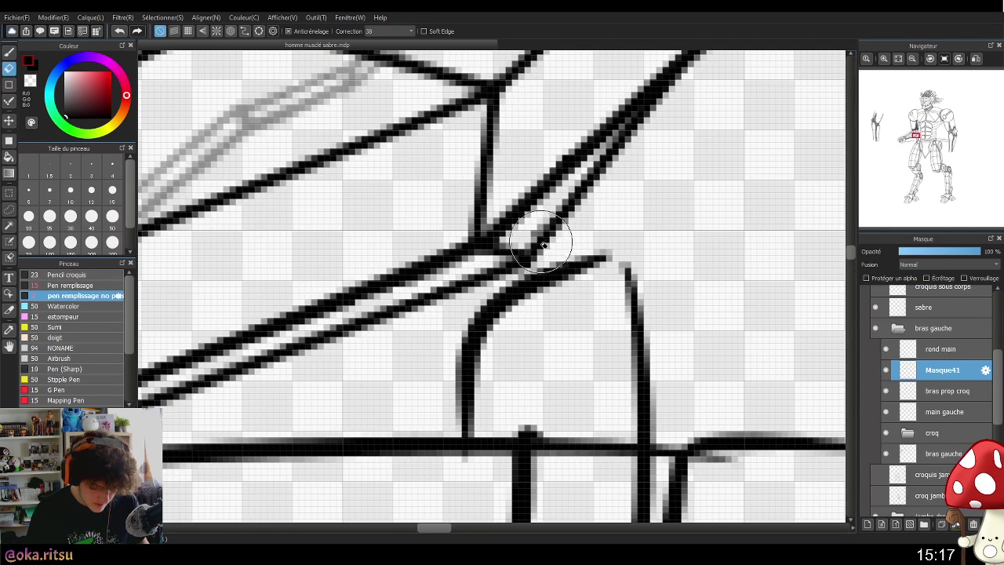
scroll(538, 231, down, 5)
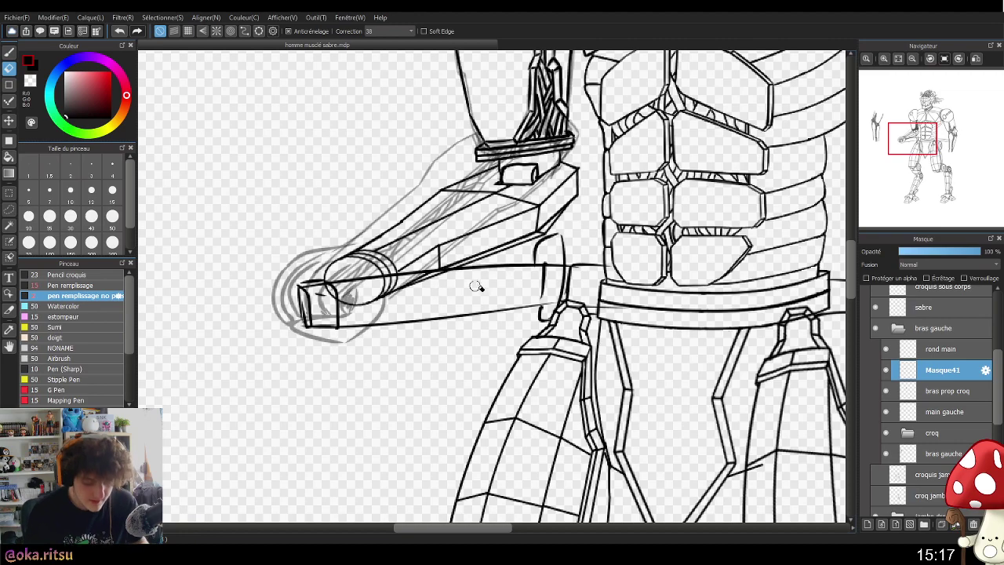
scroll(454, 290, up, 5)
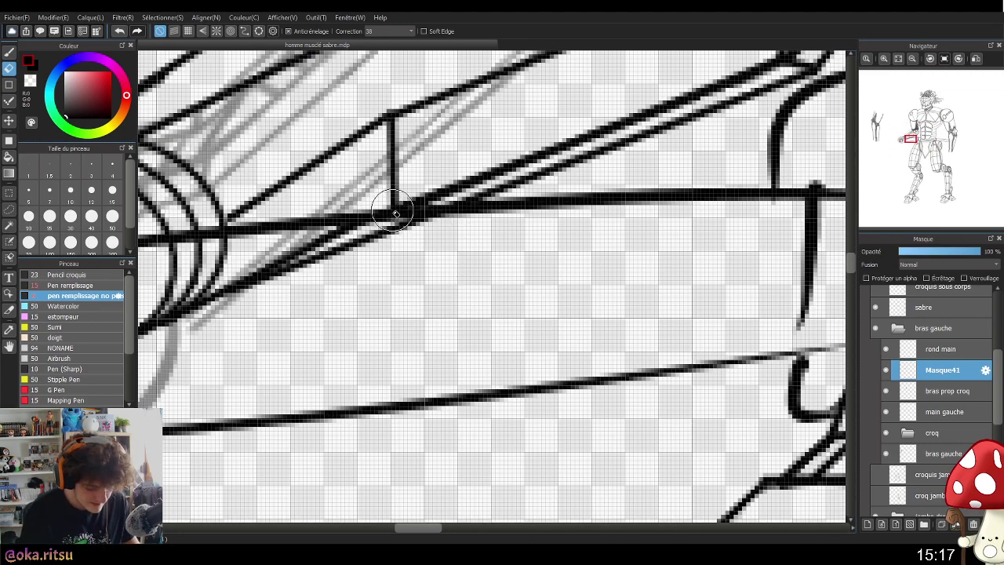
click(9, 84)
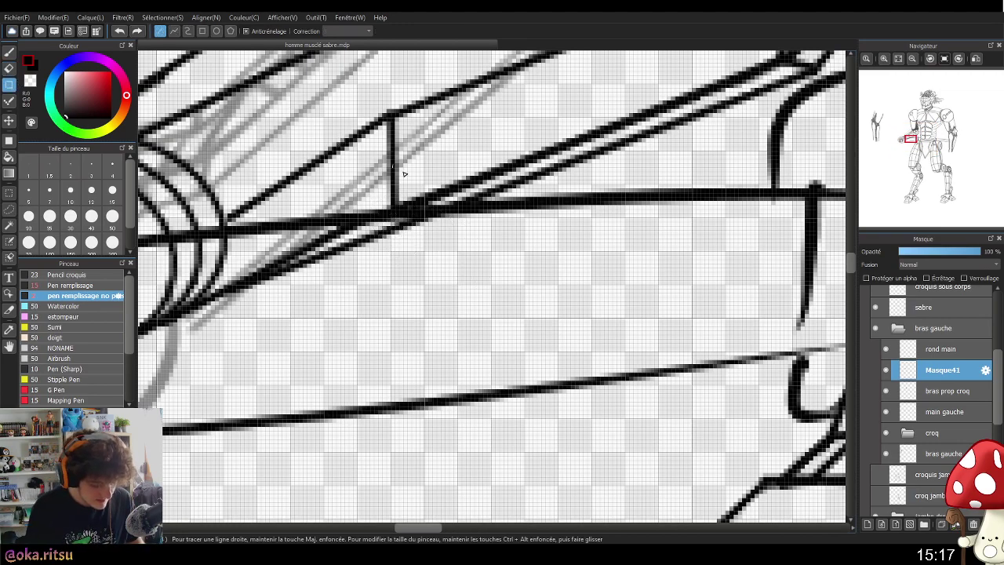
scroll(428, 263, down, 5)
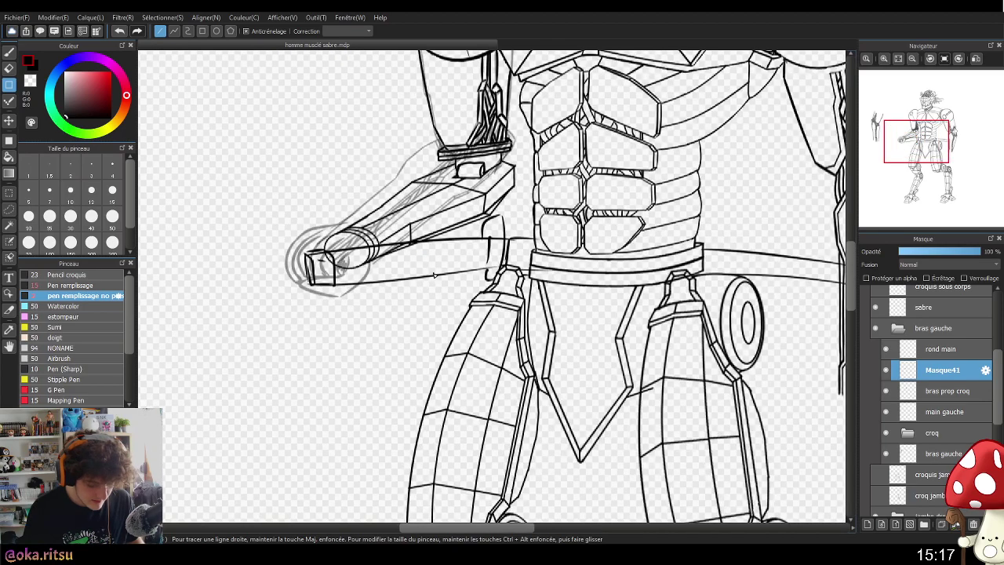
- Redraw the lower side facet's upper edge from the wrist rings to the top of the vertical divider, and trim its thickness with the Eraser
scroll(397, 240, up, 3)
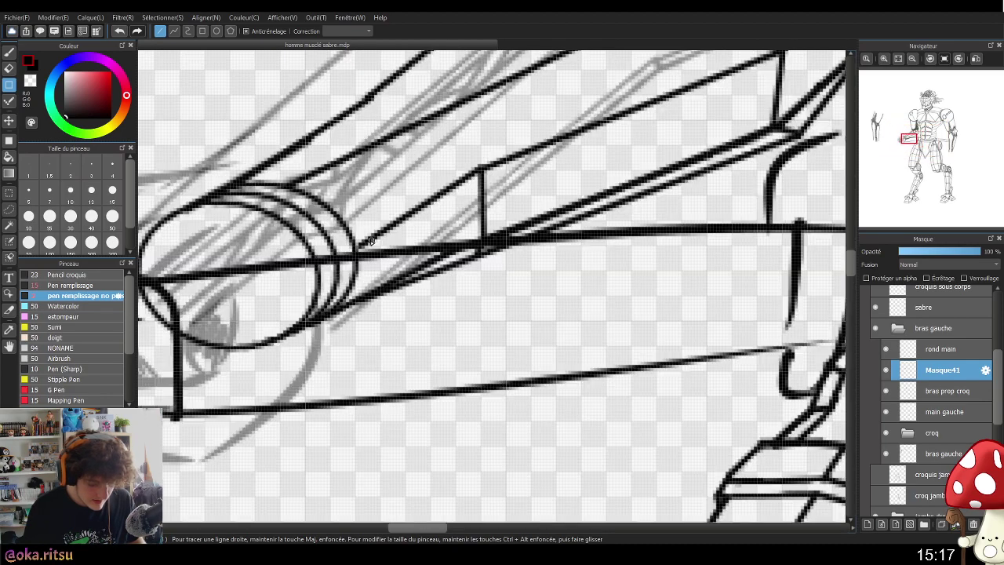
drag(352, 240, 482, 167)
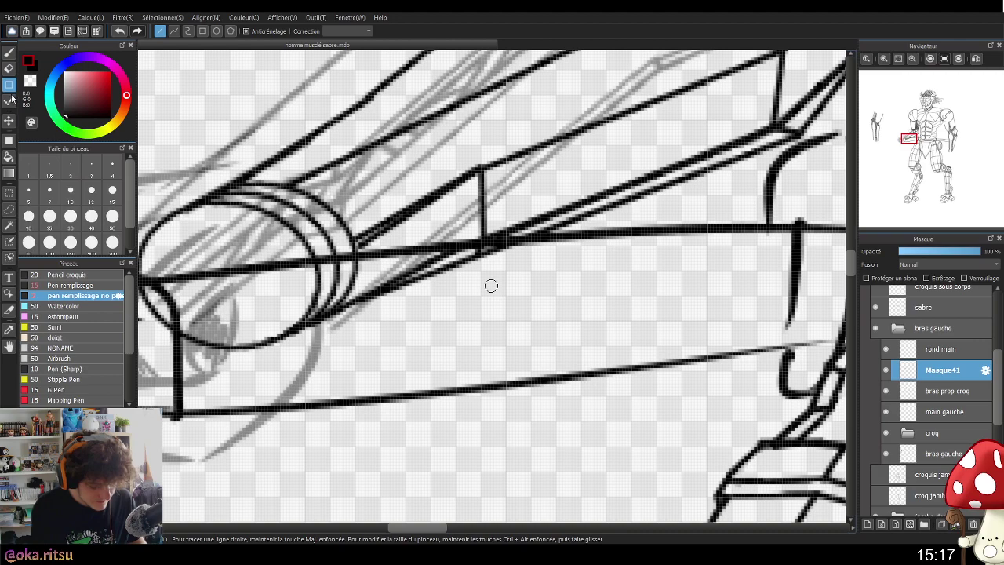
key(e)
drag(360, 243, 407, 218)
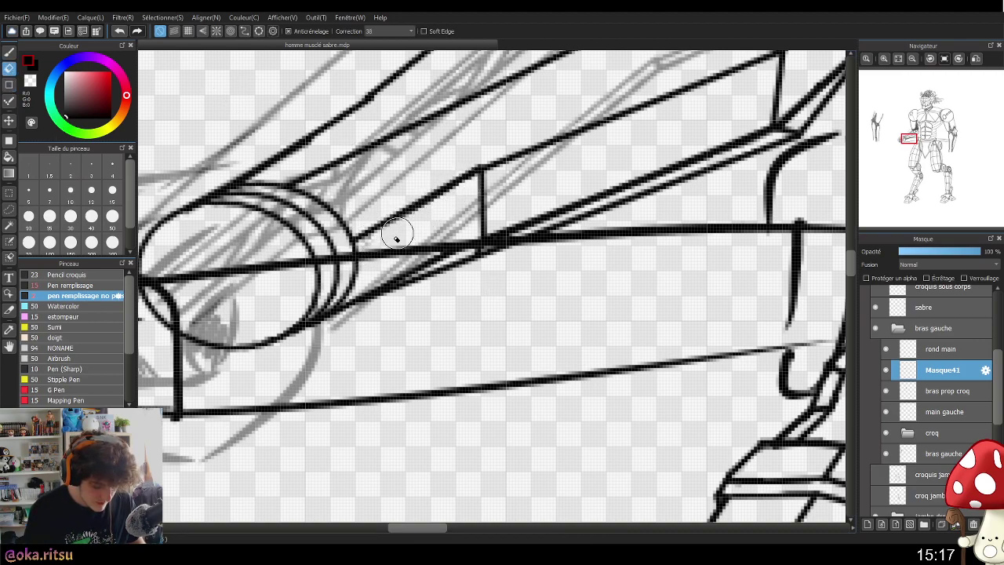
scroll(374, 233, down, 3)
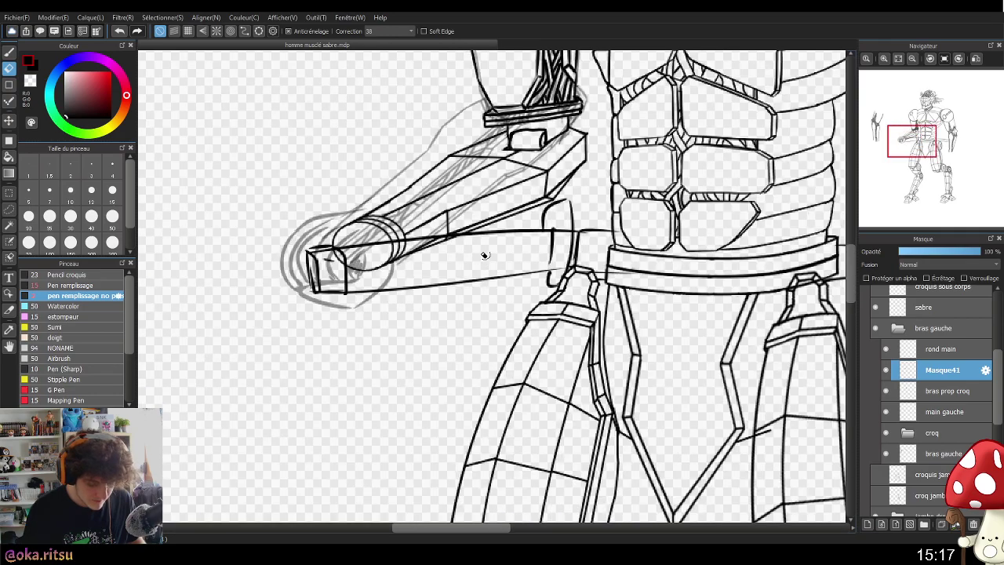
scroll(392, 205, up, 3)
scroll(392, 206, up, 2)
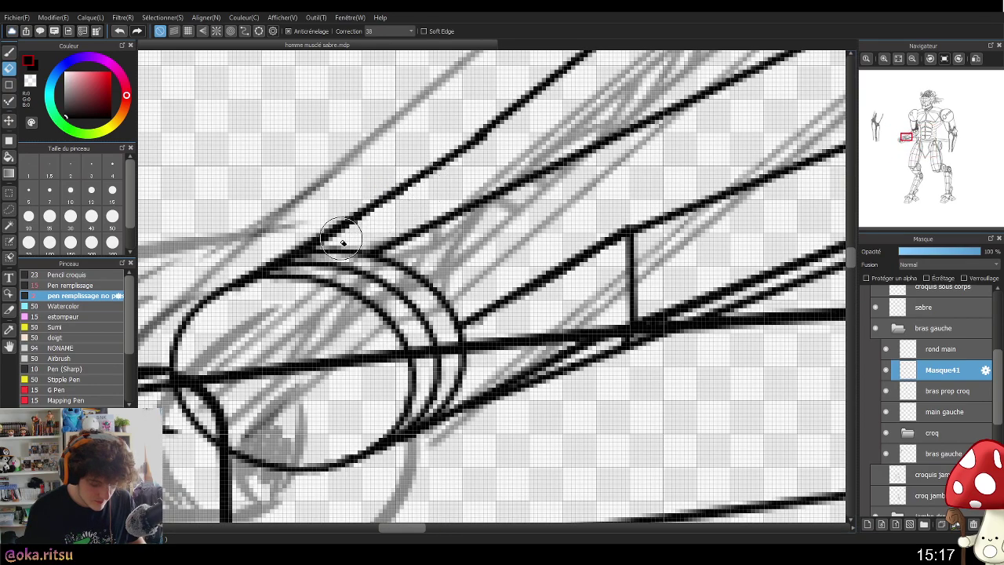
scroll(477, 148, down, 4)
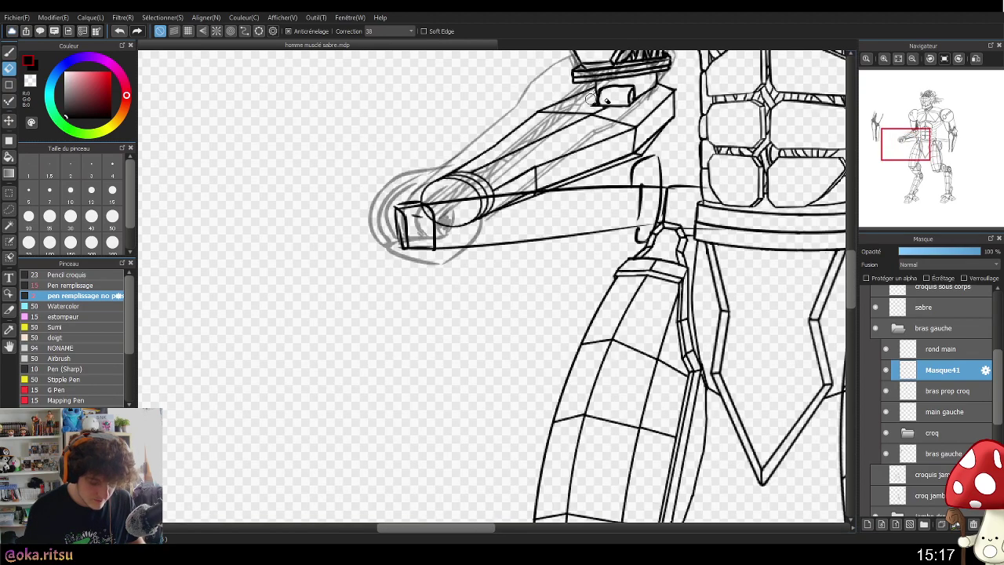
scroll(566, 146, up, 4)
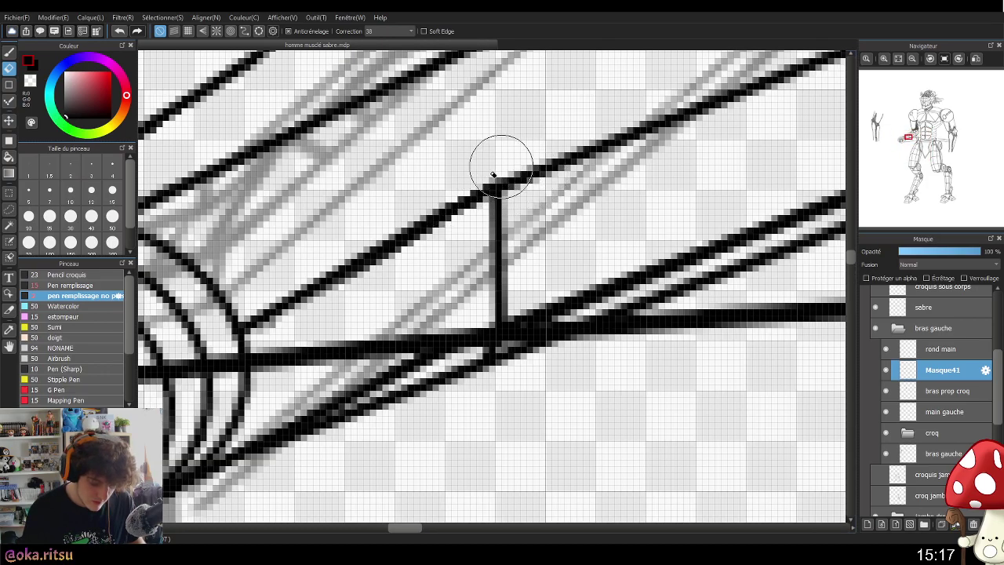
scroll(502, 161, down, 3)
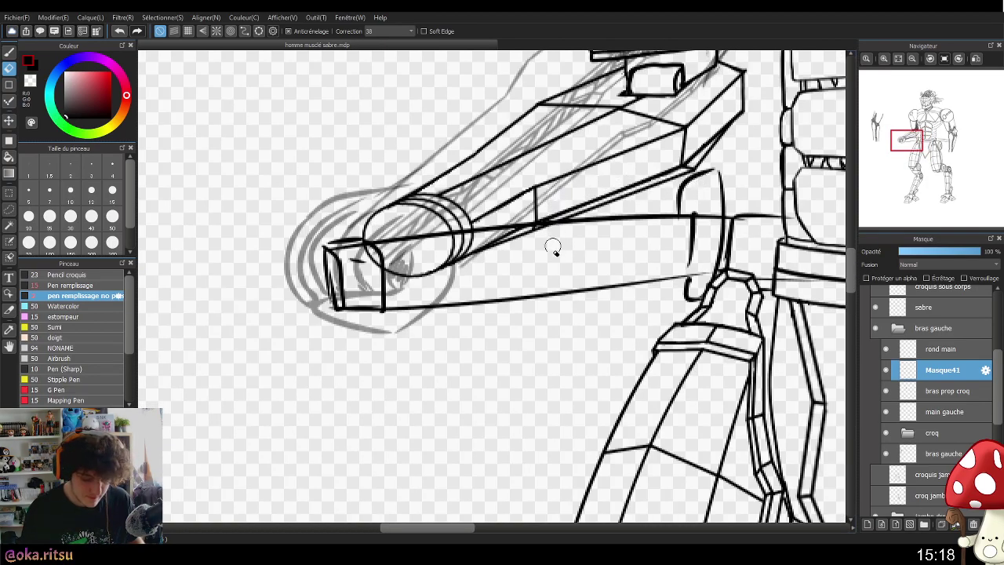
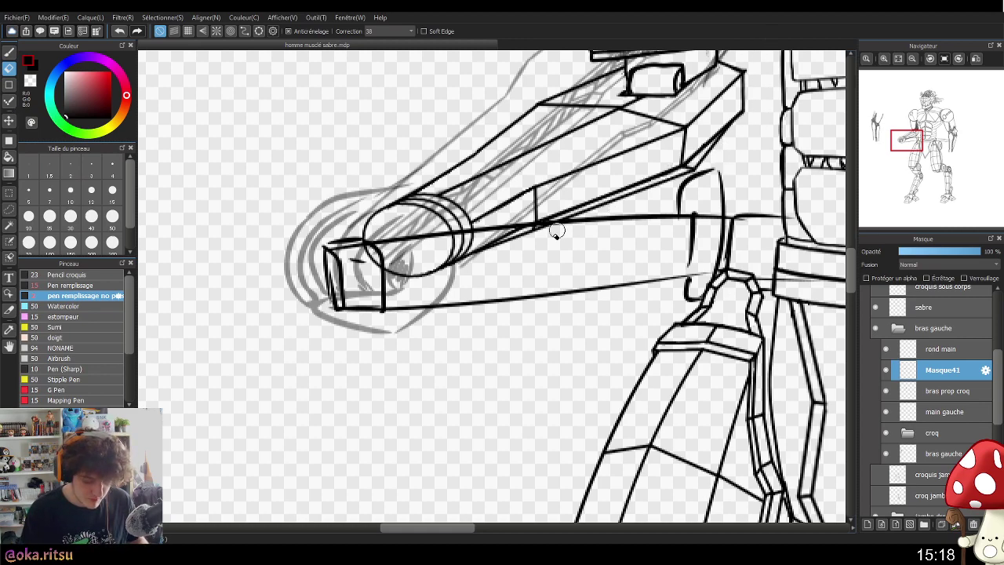
- Draw a straight line from the top of the vertical divider across the forearm's upper facet to its outer edge, replacing the first attempt
scroll(541, 191, up, 1)
click(8, 84)
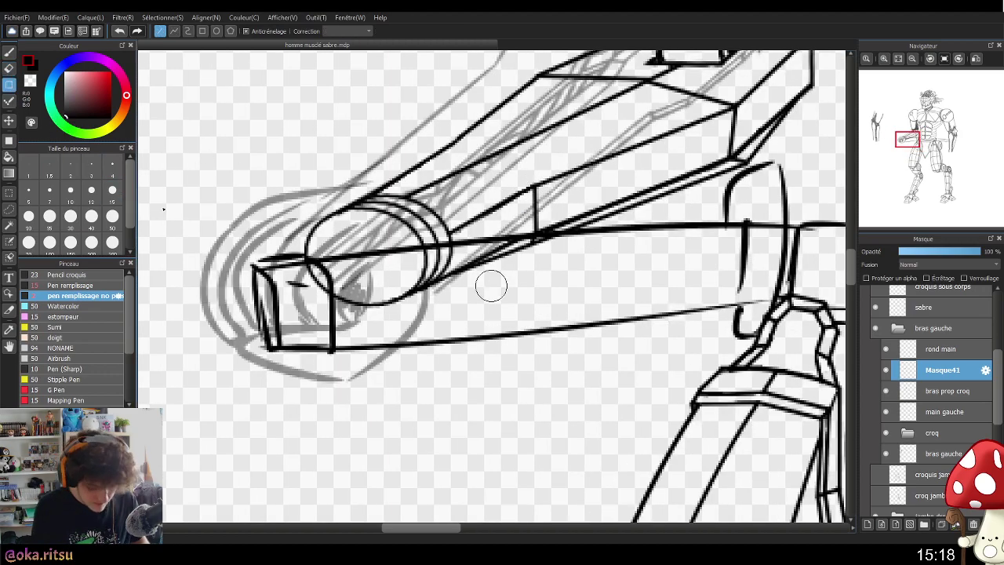
drag(534, 186, 458, 141)
scroll(580, 296, down, 1)
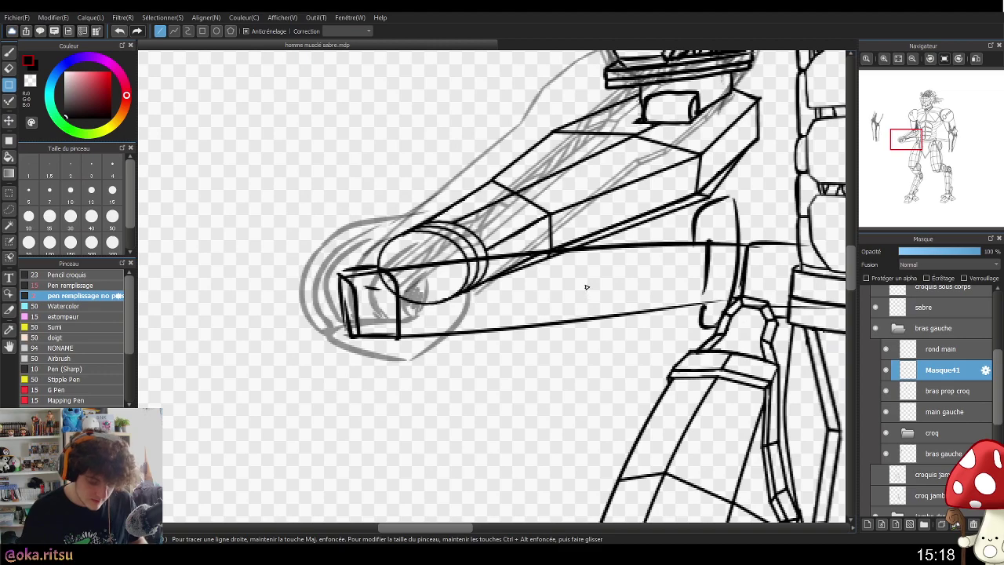
scroll(502, 188, up, 2)
key(ctrl+z)
drag(530, 197, 462, 182)
scroll(588, 276, down, 3)
scroll(625, 276, down, 1)
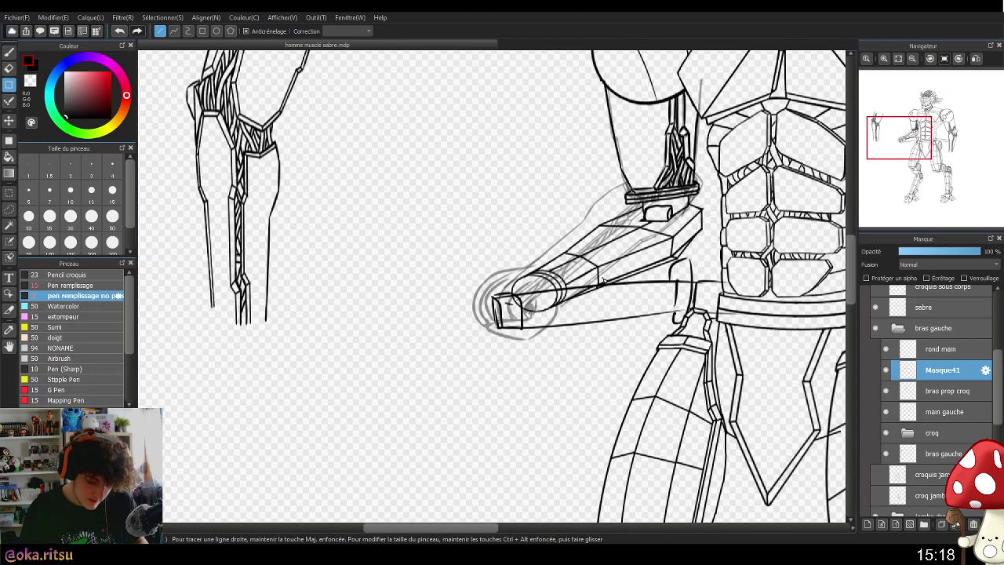
scroll(649, 285, down, 3)
scroll(778, 271, up, 2)
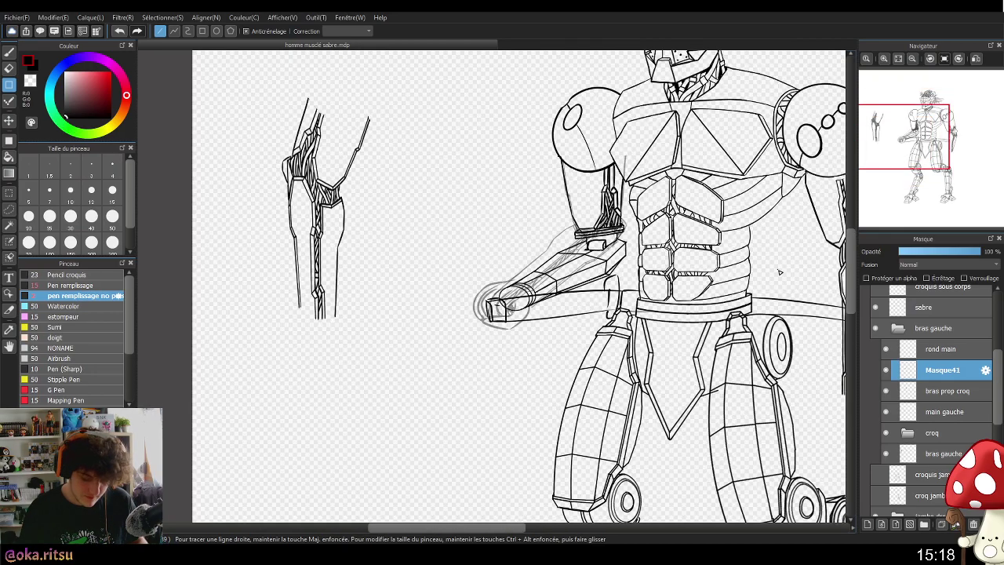
- On the "bras prop croq" layer, draw a lengthwise panel line and two crosswise contour lines on the bent arm's upper section
drag(736, 324, 608, 357)
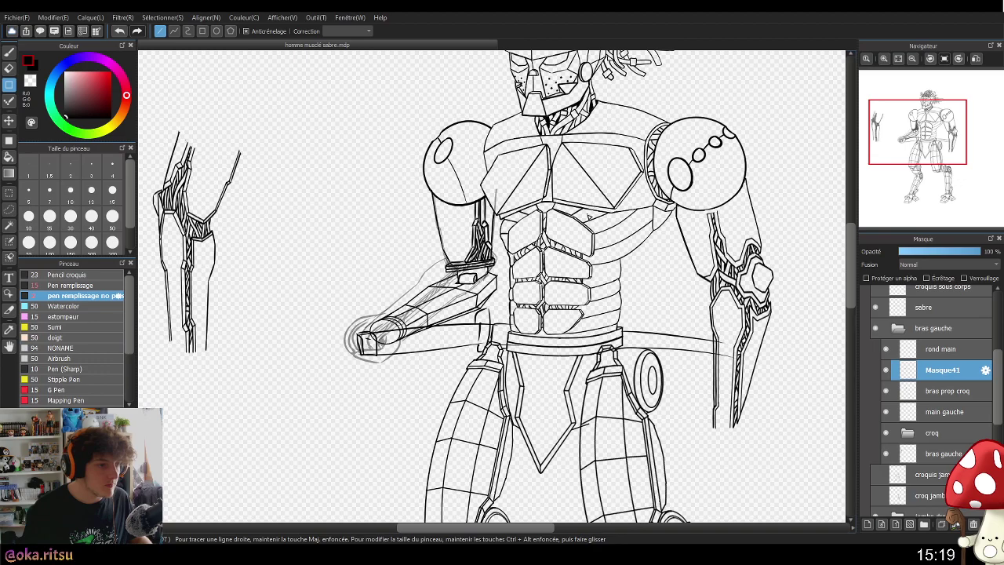
scroll(494, 259, up, 4)
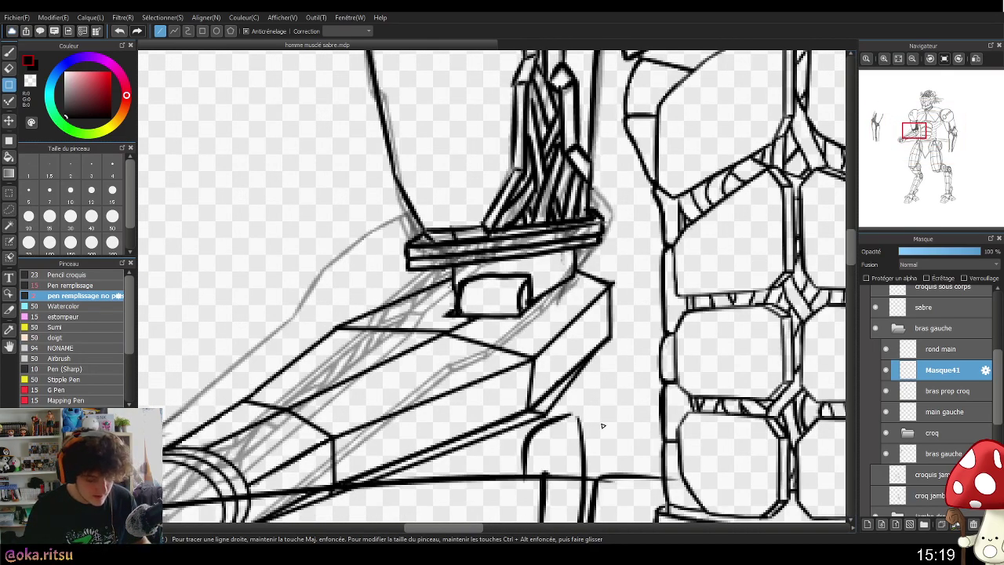
click(941, 390)
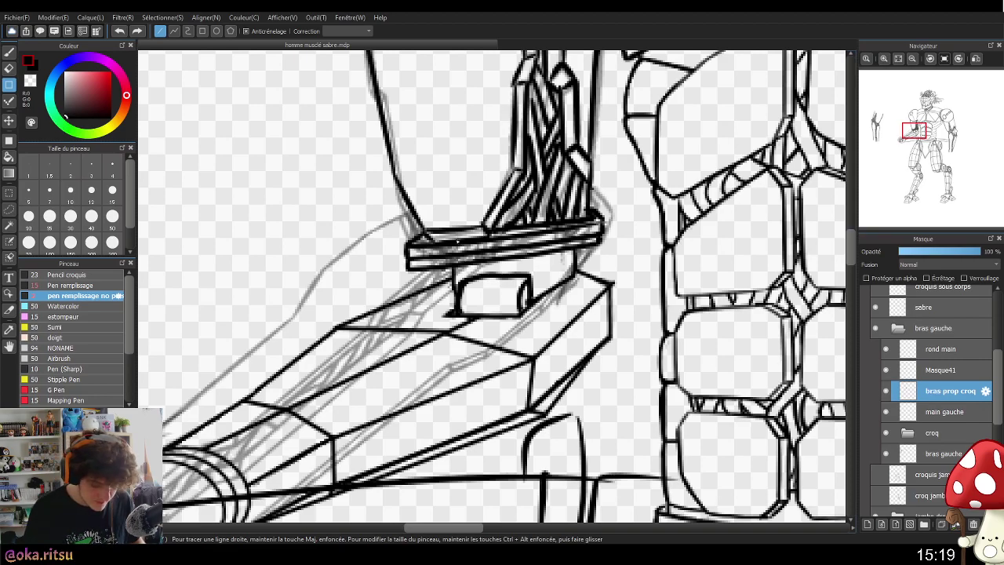
mouse_move(451, 235)
mouse_down()
mouse_move(510, 434)
mouse_move(497, 212)
mouse_move(483, 200)
mouse_up()
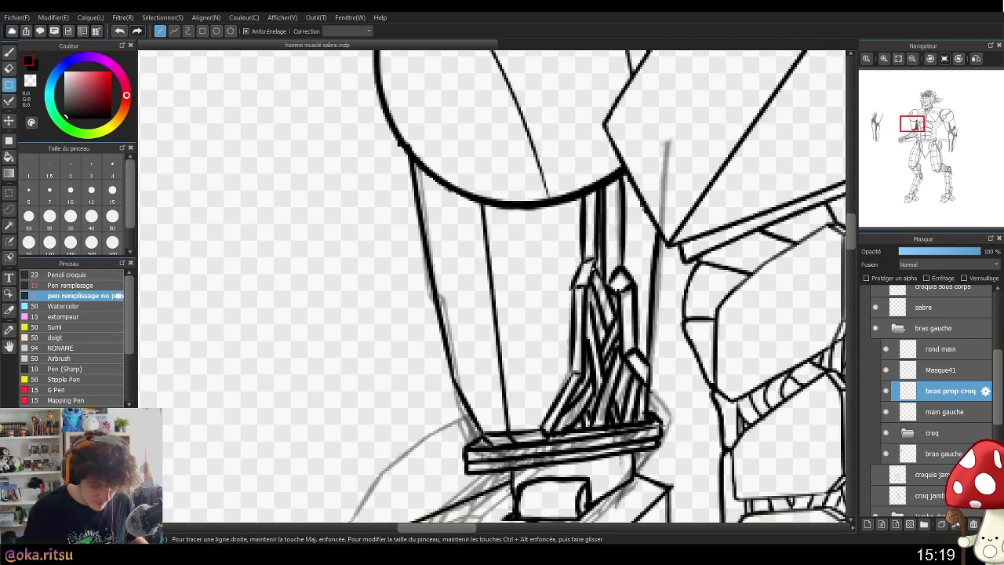
mouse_move(574, 372)
mouse_down()
mouse_move(502, 365)
mouse_move(453, 378)
mouse_up()
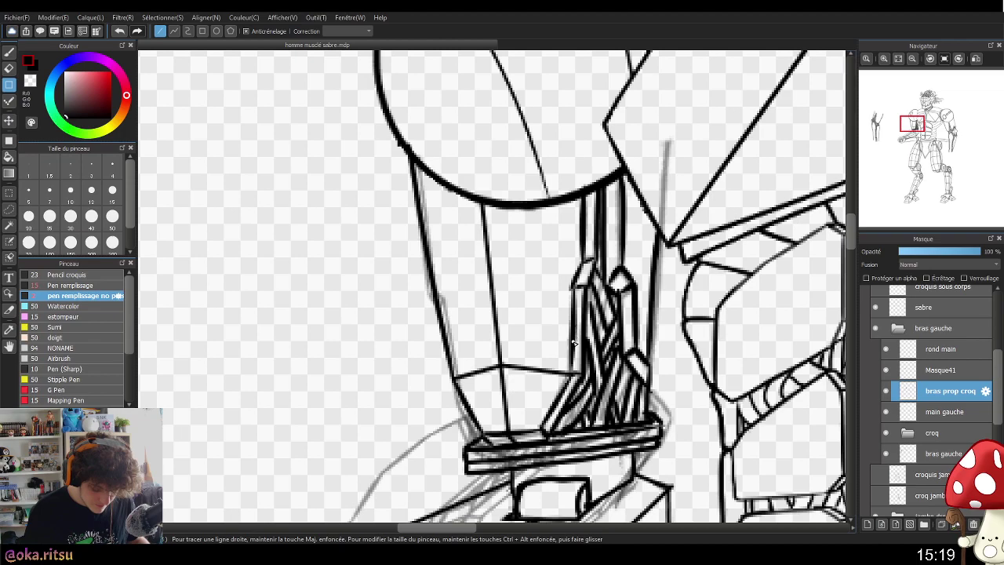
mouse_move(574, 289)
mouse_down()
mouse_move(515, 291)
mouse_move(492, 277)
mouse_move(441, 305)
mouse_up()
- Try to add a third angled contour line on the bent arm's upper section, just below the round shoulder
scroll(653, 339, down, 5)
scroll(612, 321, up, 5)
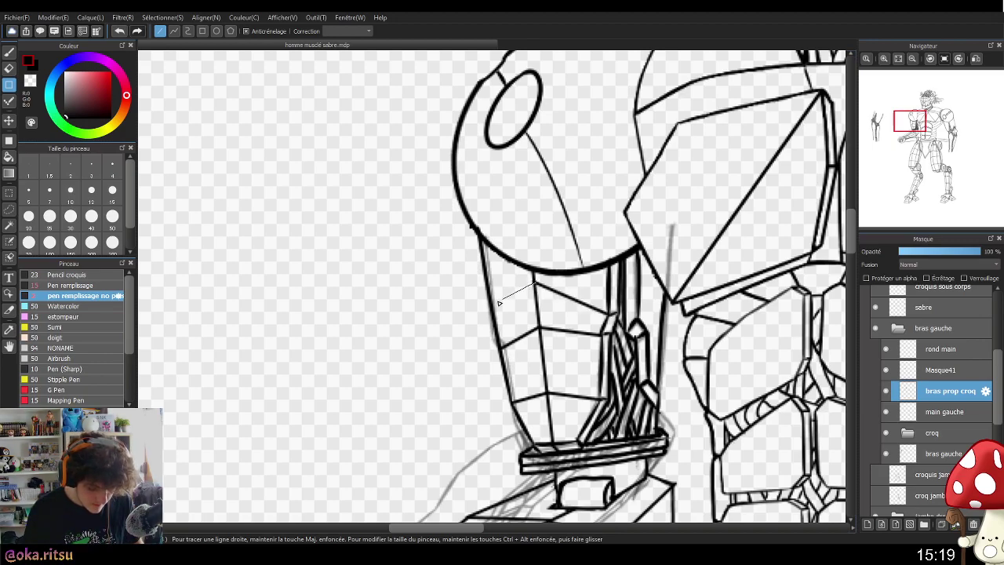
scroll(510, 313, down, 5)
scroll(621, 348, up, 3)
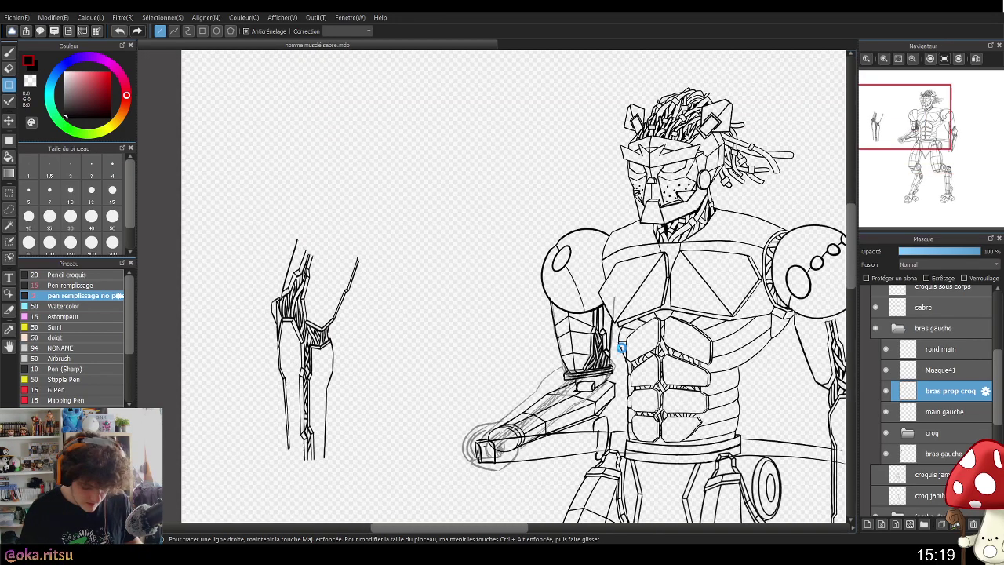
scroll(620, 347, up, 2)
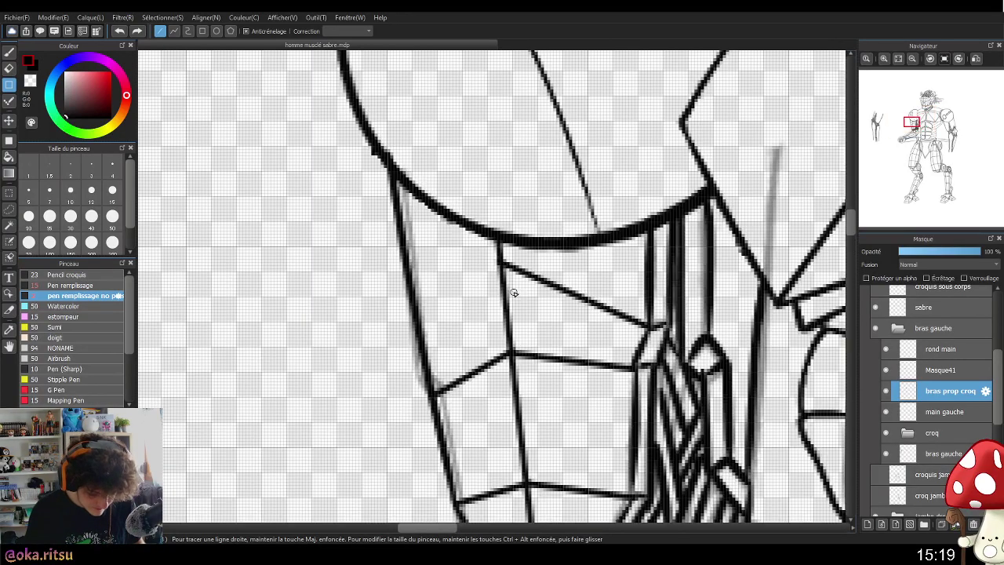
scroll(502, 291, up, 3)
drag(475, 298, 429, 359)
scroll(494, 385, down, 5)
drag(591, 409, 622, 315)
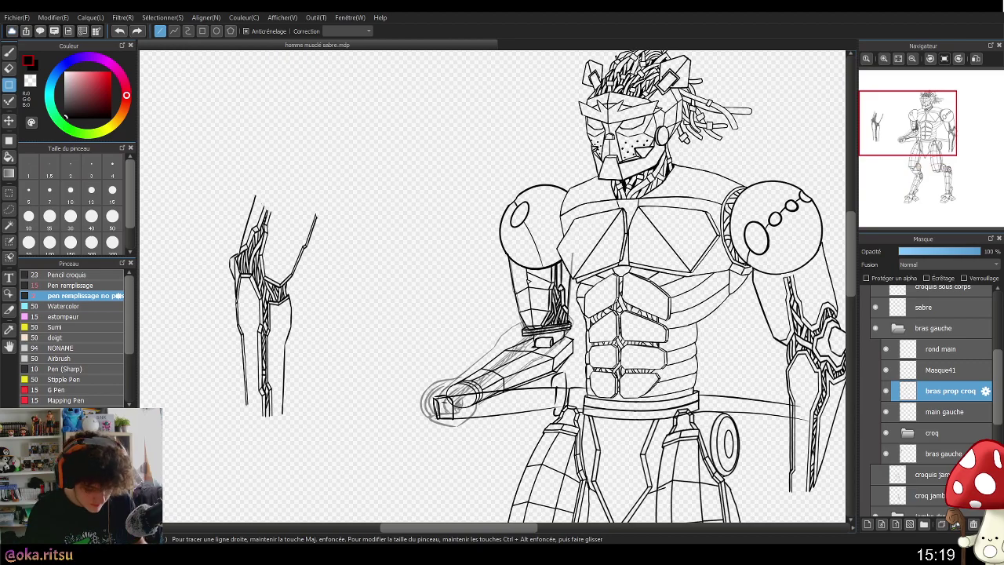
scroll(530, 279, up, 4)
drag(528, 254, 475, 302)
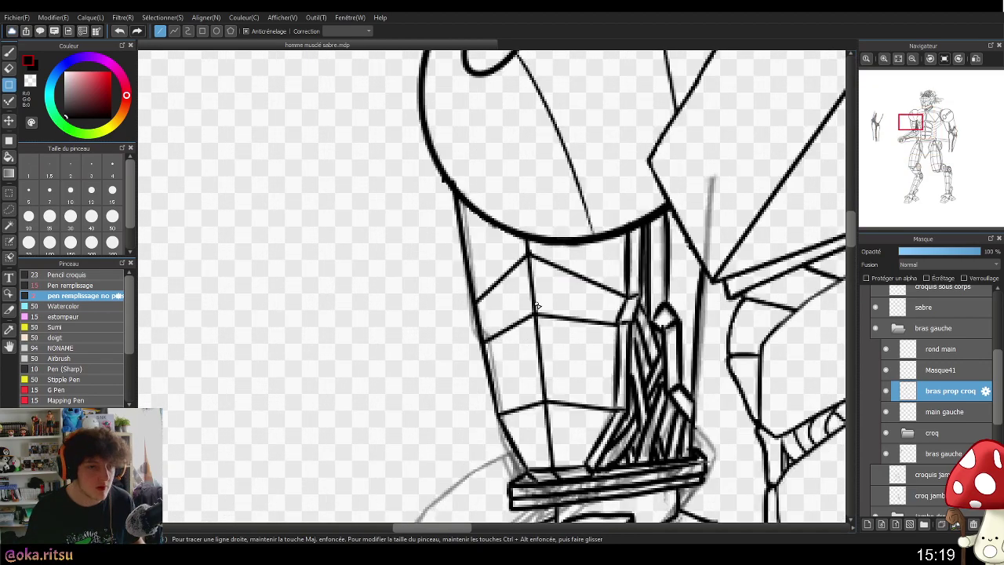
scroll(689, 282, down, 3)
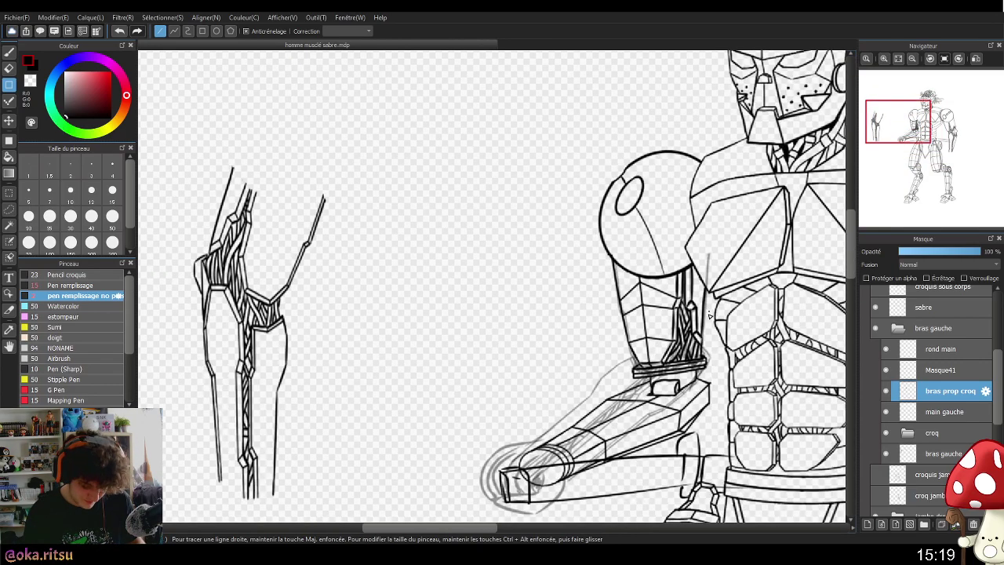
scroll(709, 327, down, 3)
scroll(737, 345, up, 2)
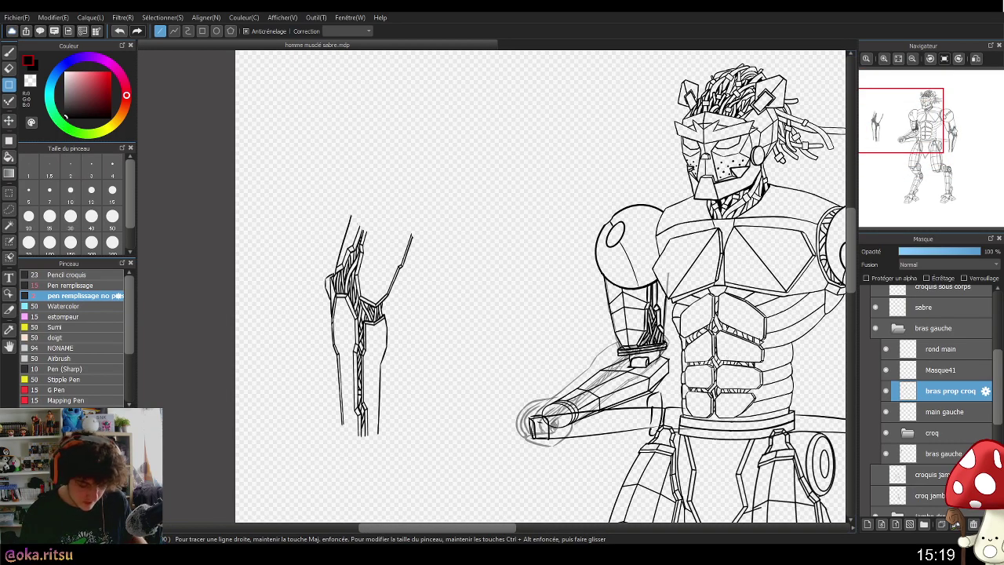
drag(793, 433, 620, 359)
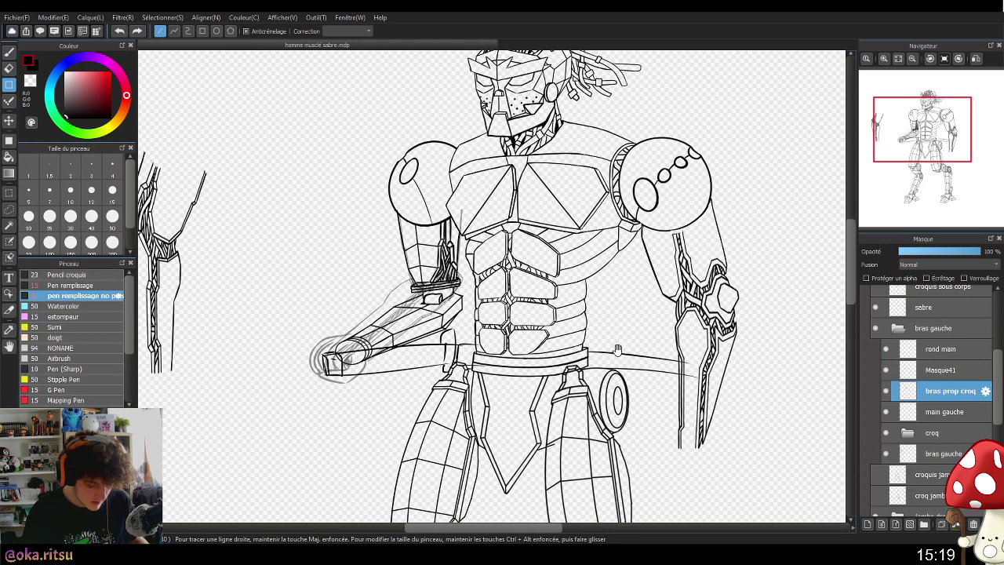
drag(545, 374, 545, 375)
scroll(456, 265, up, 4)
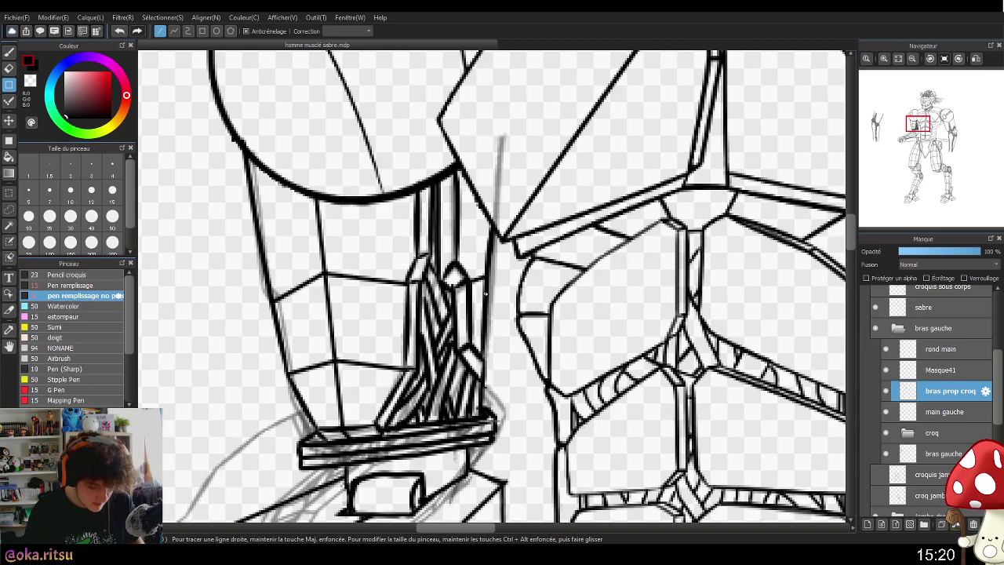
- Examine the robot's legs, torso and both arms to compare the panel detailing across the figure
scroll(494, 310, down, 4)
drag(627, 358, 656, 187)
mouse_move(690, 272)
mouse_down()
mouse_move(667, 260)
mouse_move(642, 385)
mouse_move(686, 378)
mouse_move(667, 471)
mouse_move(726, 259)
mouse_up()
drag(704, 341, 669, 219)
drag(696, 302, 681, 263)
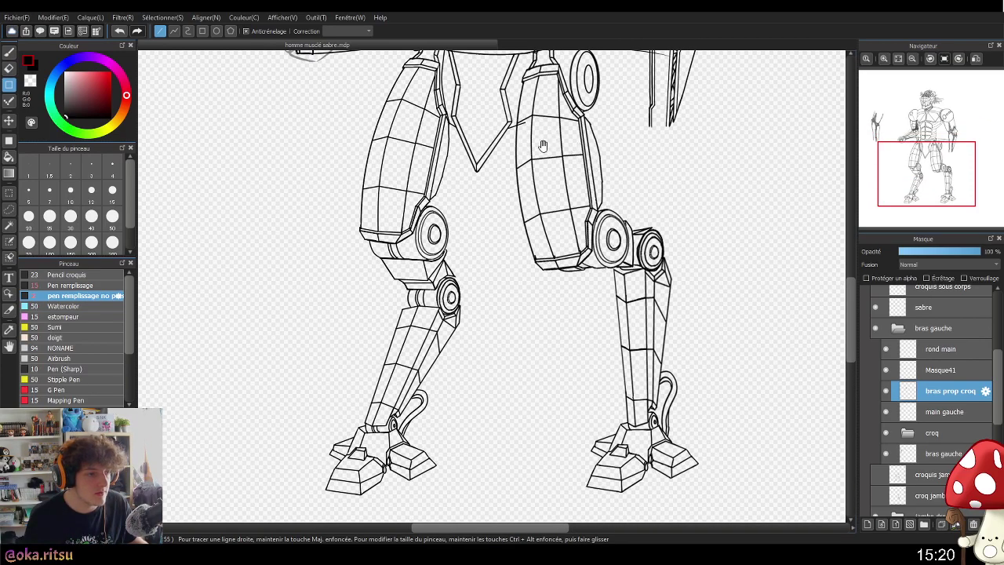
drag(616, 237, 610, 405)
drag(597, 329, 597, 450)
drag(581, 328, 731, 293)
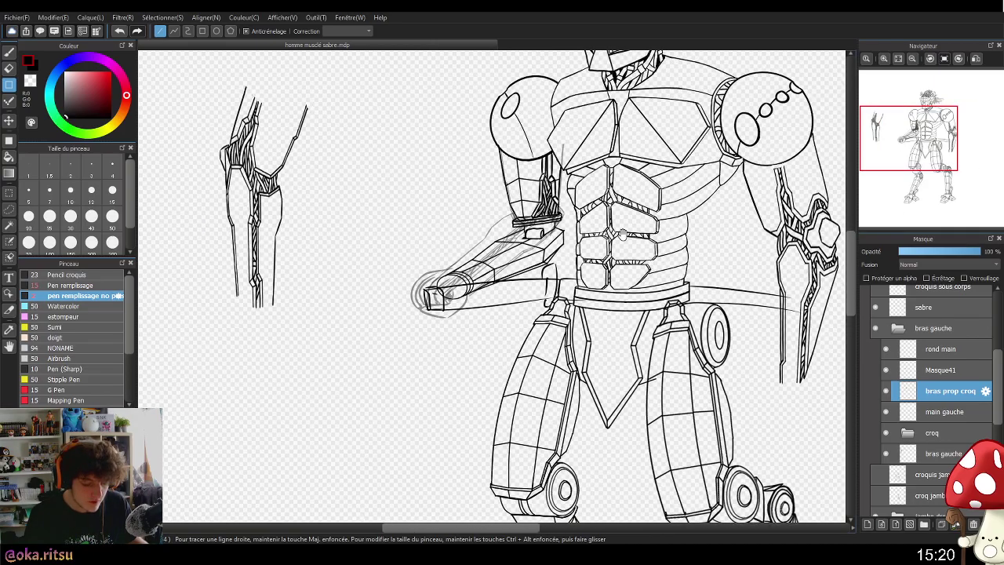
drag(545, 316, 485, 400)
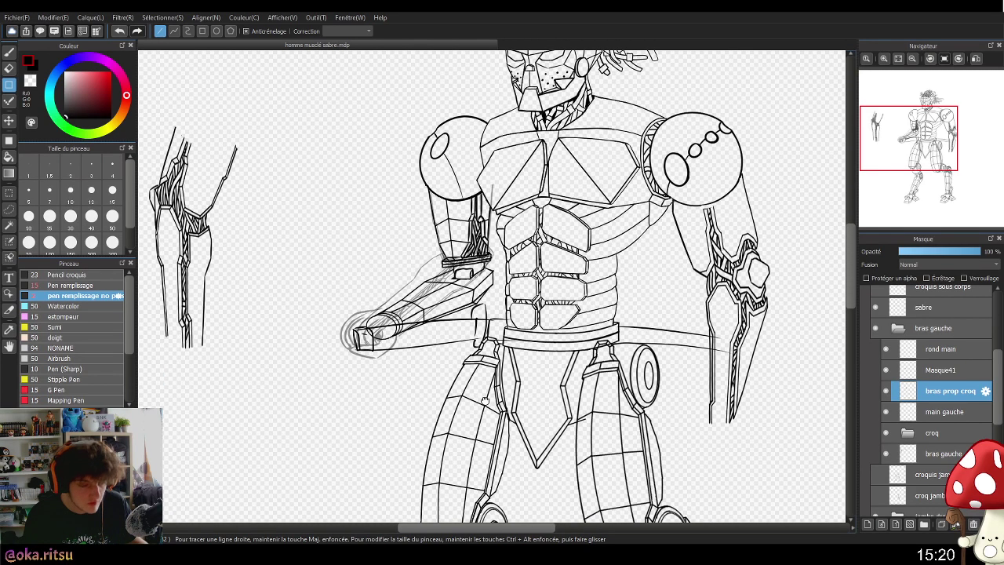
drag(634, 376, 556, 347)
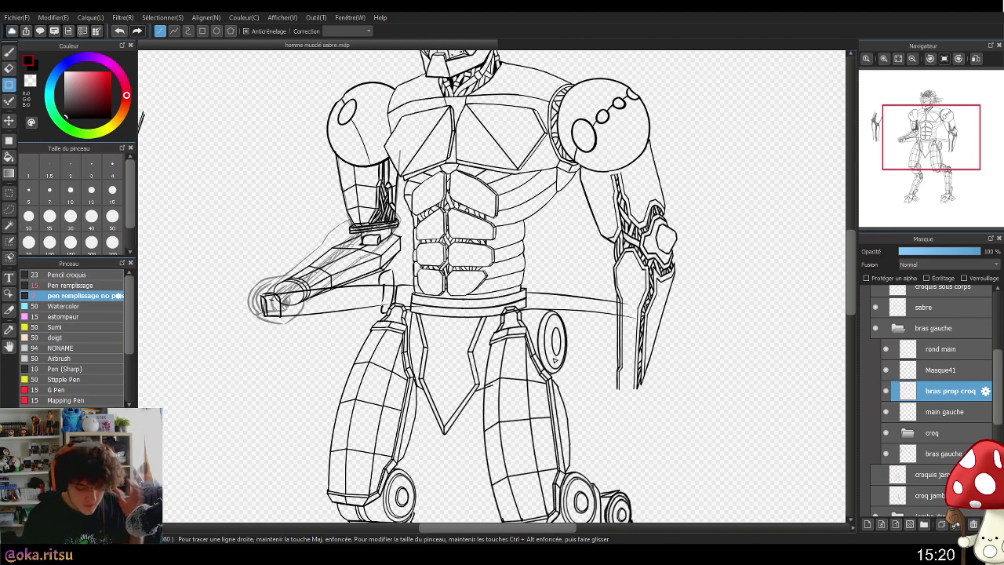
drag(558, 345, 587, 335)
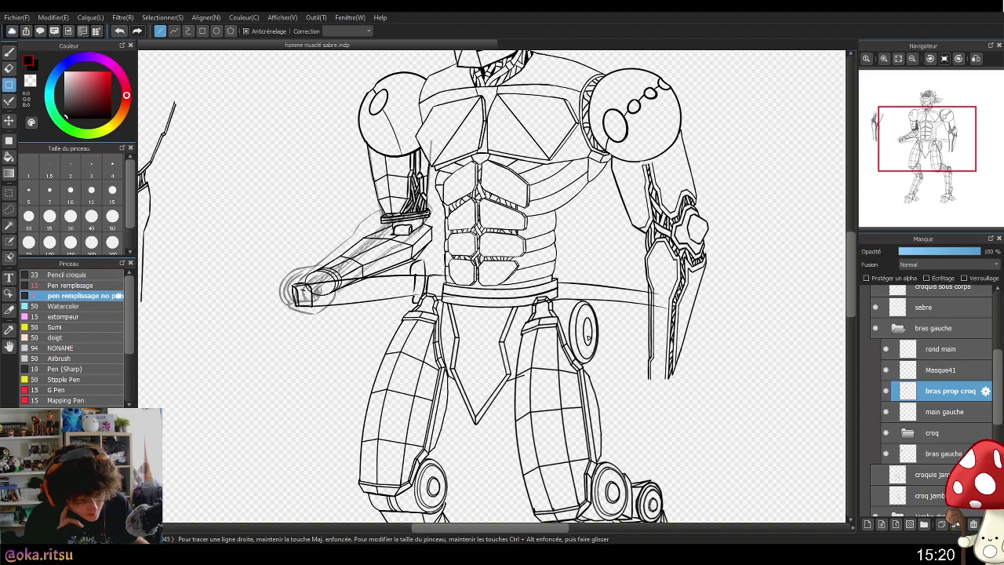
drag(545, 305, 587, 319)
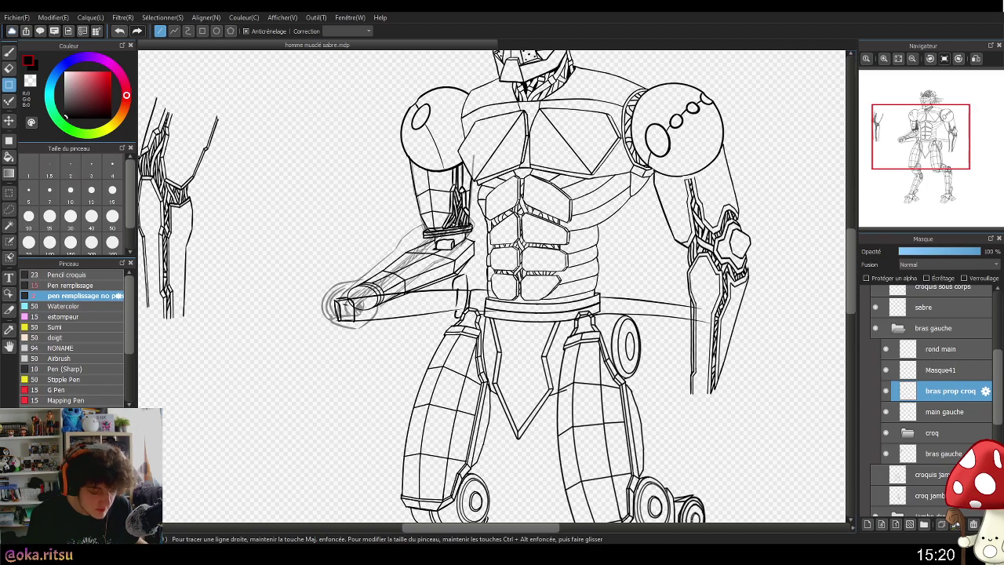
drag(458, 223, 472, 269)
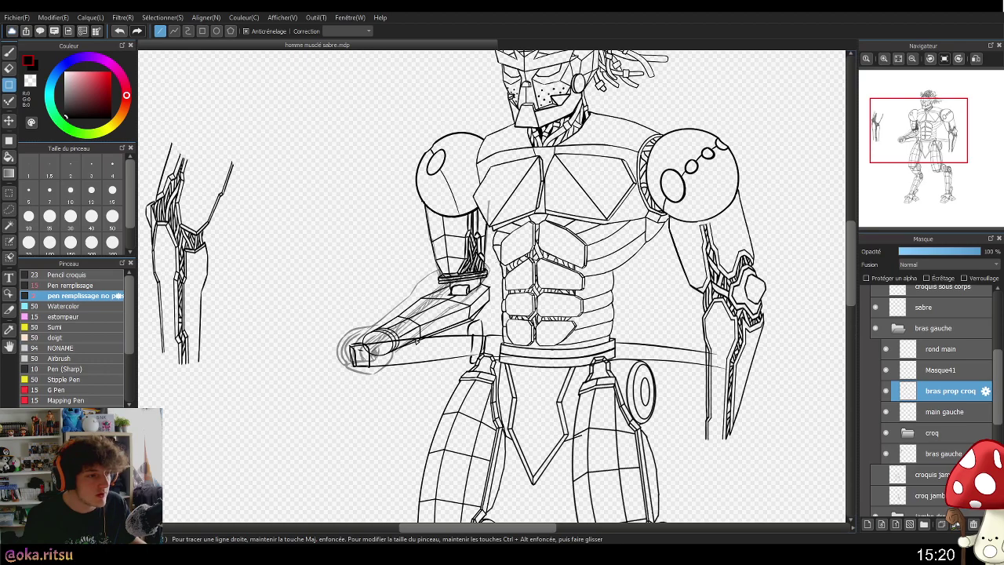
drag(521, 342, 506, 357)
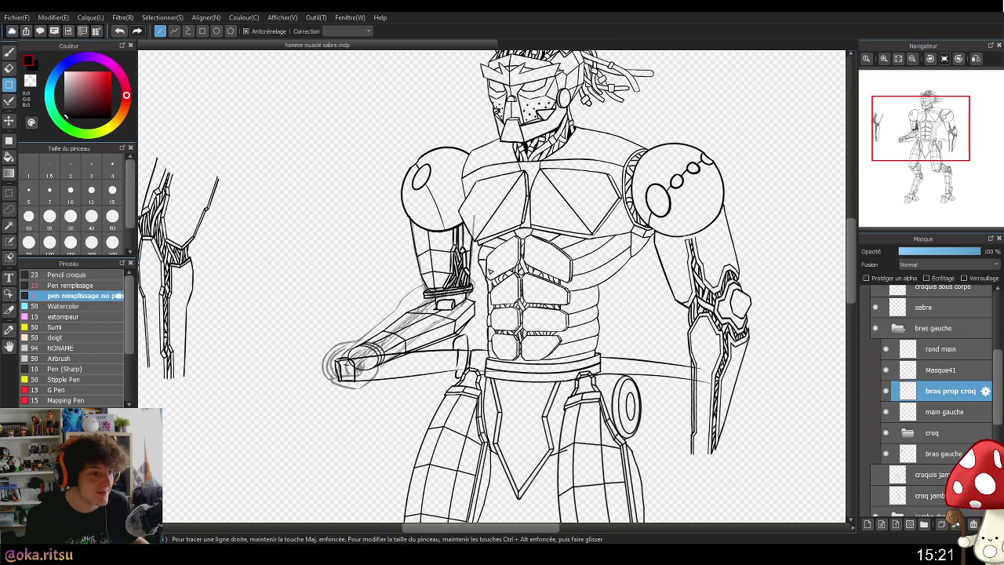
scroll(665, 313, down, 1)
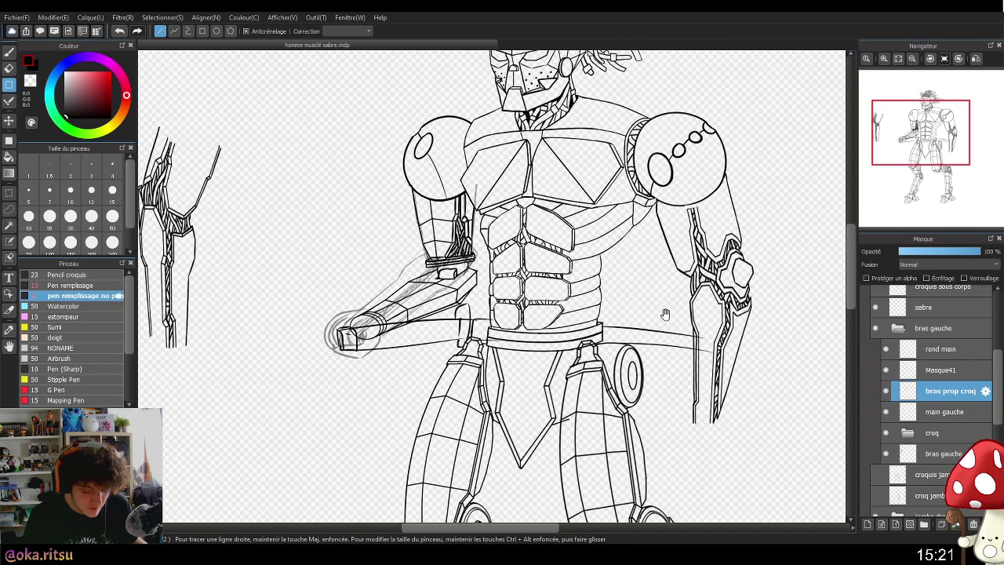
- Ink a short curved cable with the brush beside the small cylinder under the bent arm's elbow plate, redoing unsatisfactory strokes
scroll(461, 295, up, 5)
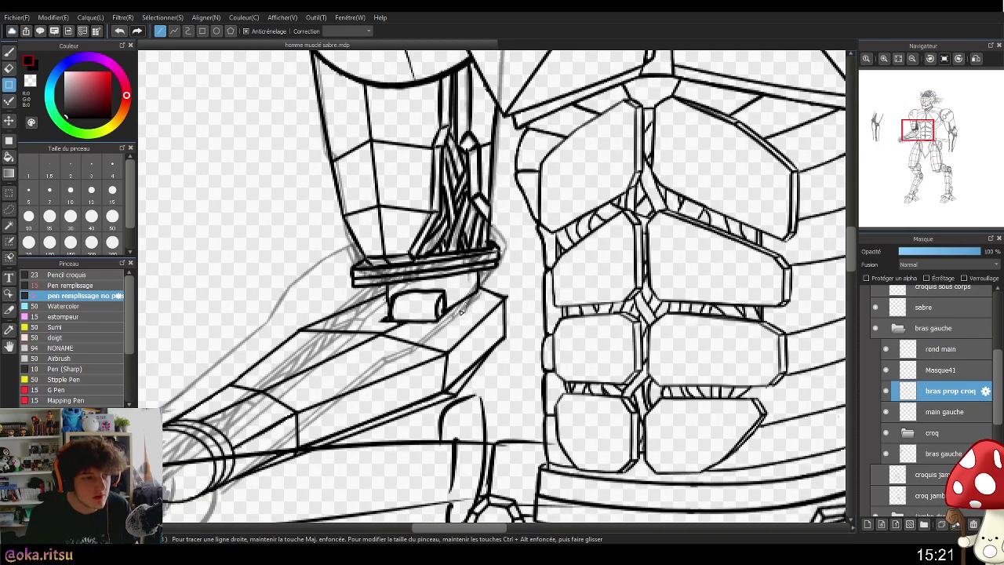
click(10, 51)
scroll(460, 295, up, 1)
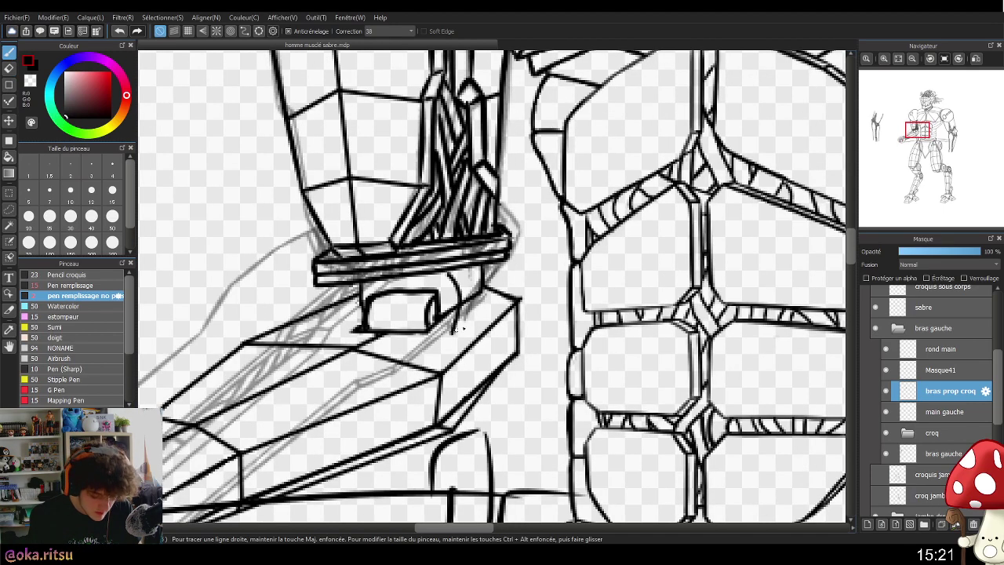
key(ctrl+z)
drag(458, 280, 458, 296)
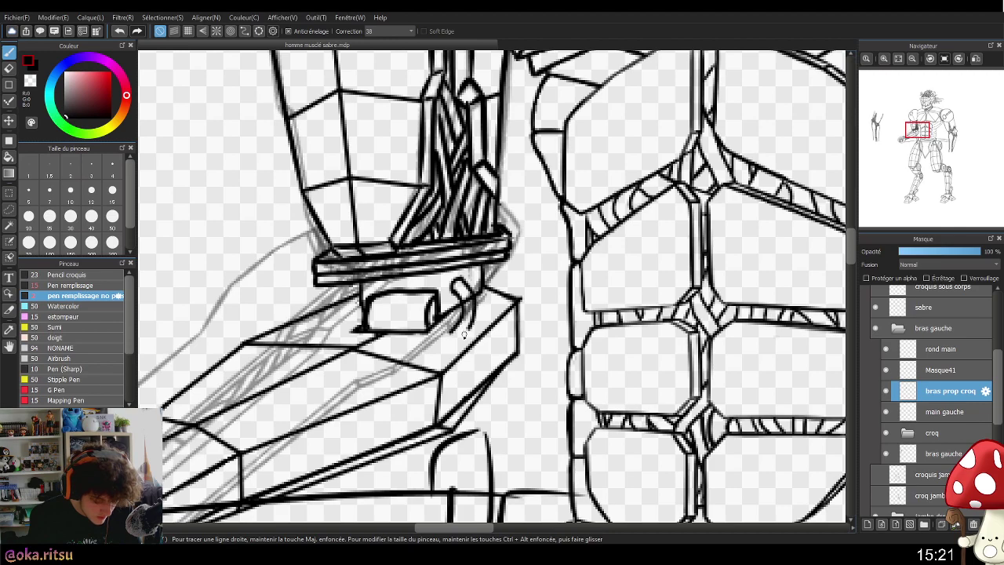
key(ctrl+z)
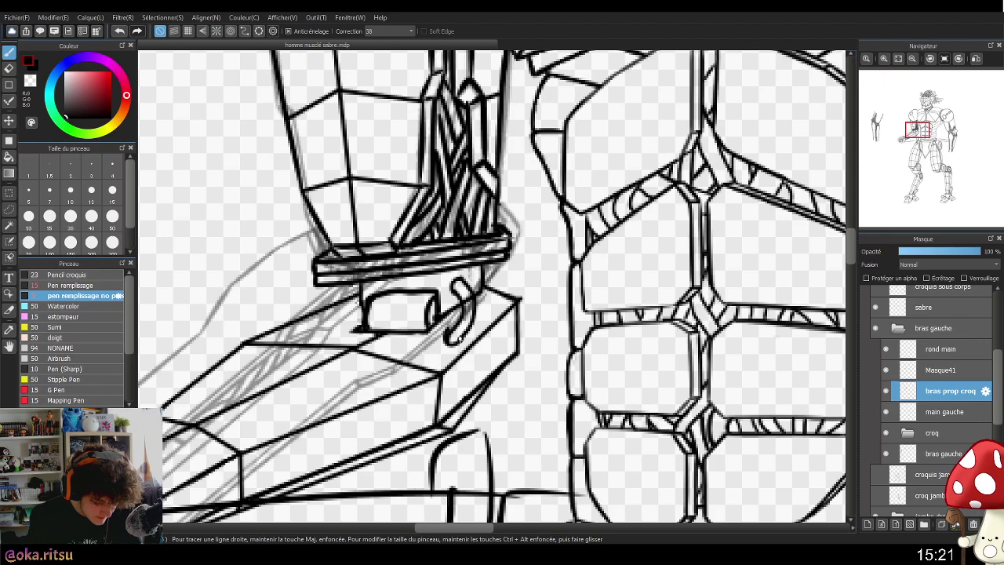
- Draw a second curved cable alongside the first one at the bent arm's elbow joint
scroll(486, 337, down, 5)
scroll(493, 361, up, 3)
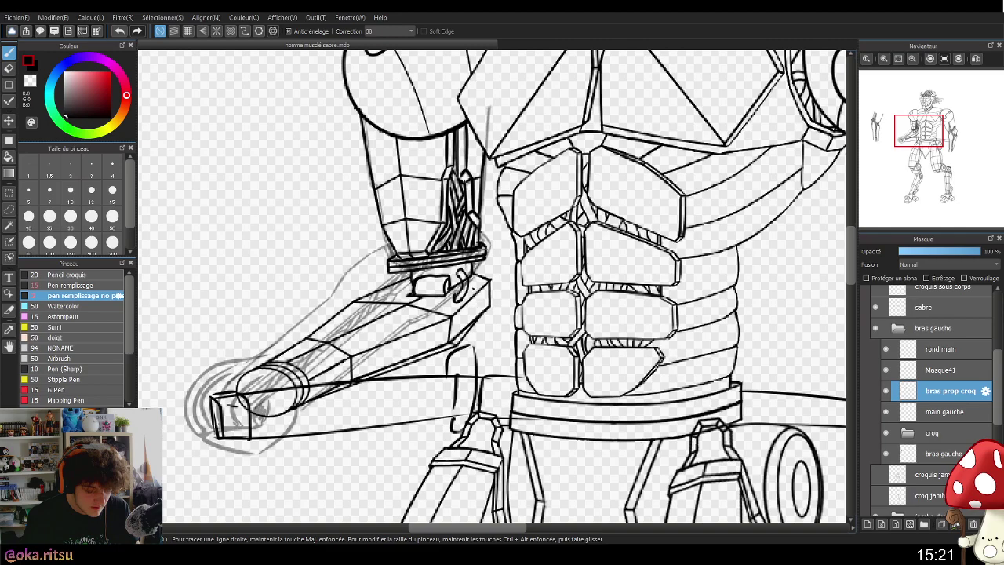
scroll(475, 290, up, 4)
scroll(475, 290, down, 3)
scroll(483, 357, down, 4)
scroll(478, 291, up, 7)
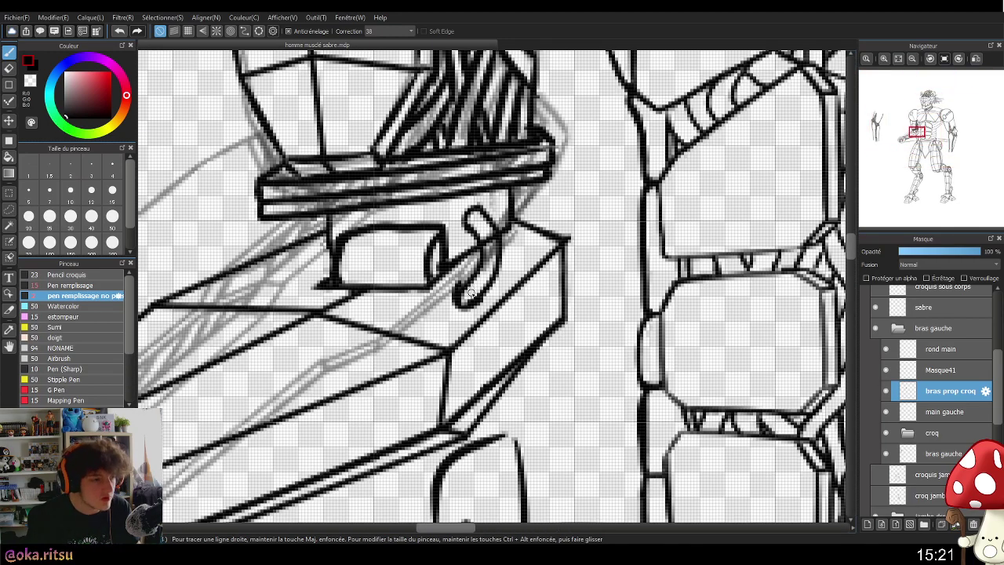
scroll(541, 312, down, 1)
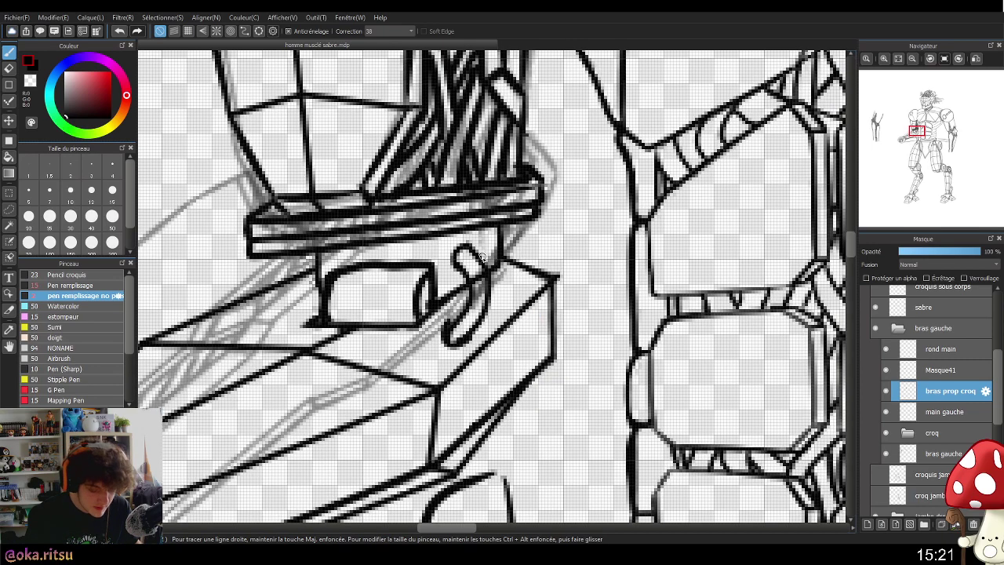
scroll(477, 249, up, 2)
mouse_move(481, 232)
mouse_down()
mouse_move(505, 262)
mouse_move(521, 326)
mouse_move(473, 392)
mouse_up()
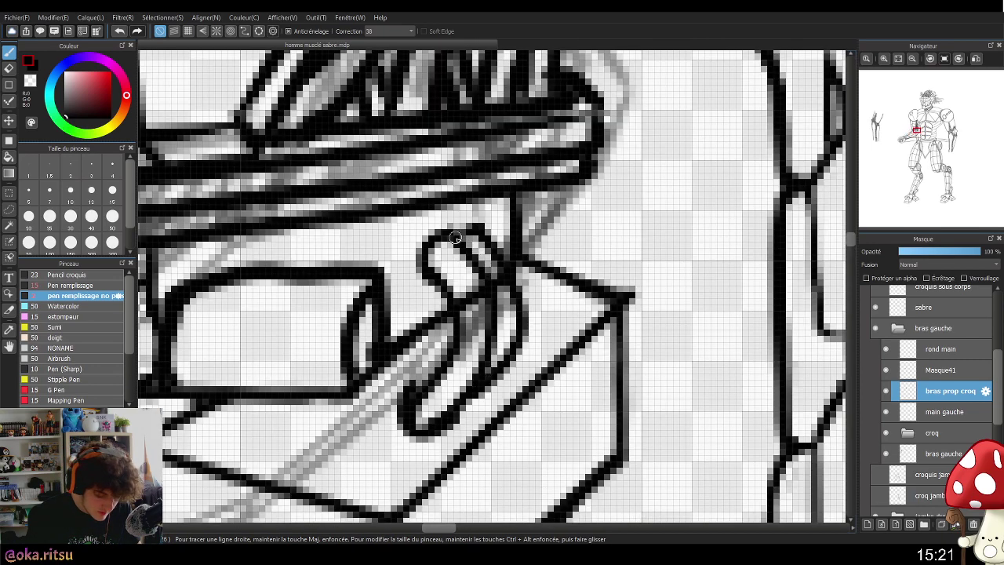
scroll(533, 345, down, 2)
scroll(547, 349, down, 3)
scroll(557, 397, up, 2)
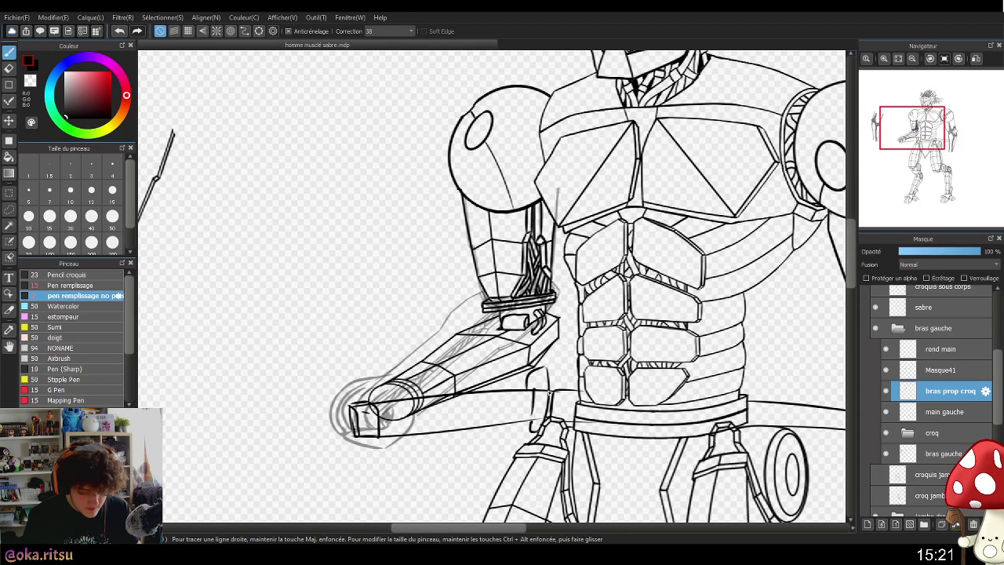
- Erase the inked cable bundle inside the bent arm's upper section, above the elbow plate
scroll(516, 355, up, 2)
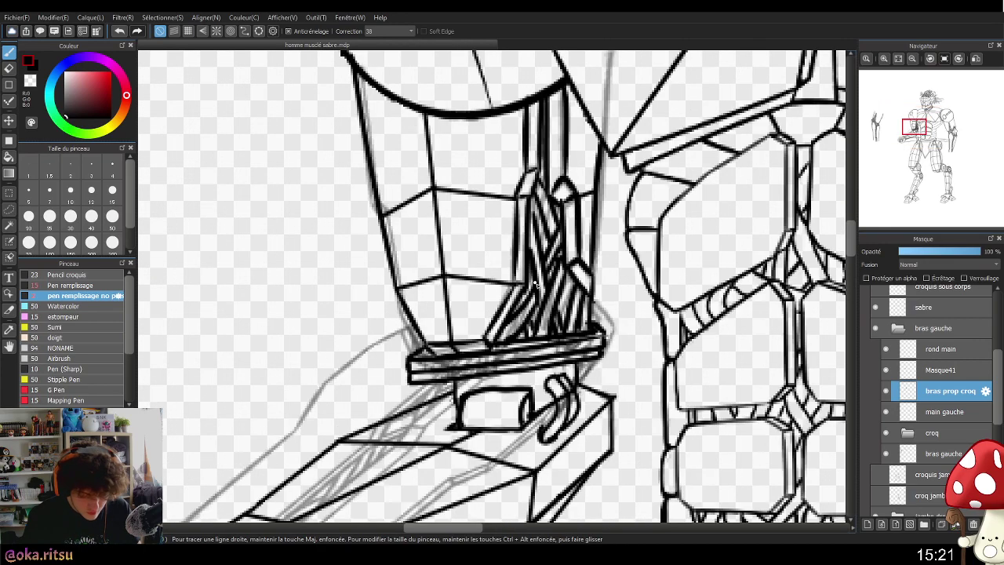
click(9, 68)
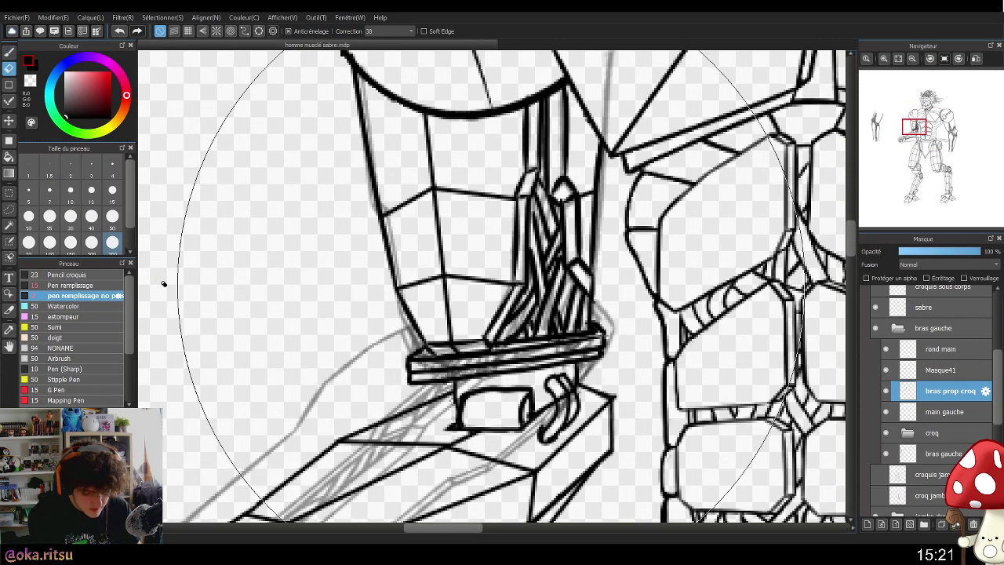
mouse_move(545, 219)
mouse_down()
mouse_move(535, 309)
mouse_move(537, 296)
mouse_move(560, 290)
mouse_move(521, 318)
mouse_move(527, 294)
mouse_move(497, 332)
mouse_move(521, 305)
mouse_move(515, 315)
mouse_move(533, 324)
mouse_move(500, 346)
mouse_move(575, 337)
mouse_move(511, 341)
mouse_move(565, 327)
mouse_move(500, 342)
mouse_move(548, 323)
mouse_move(518, 327)
mouse_move(530, 316)
mouse_move(553, 334)
mouse_move(578, 319)
mouse_move(555, 335)
mouse_move(502, 342)
mouse_move(615, 325)
mouse_move(597, 327)
mouse_move(599, 335)
mouse_move(613, 287)
mouse_move(599, 295)
mouse_move(611, 300)
mouse_move(583, 251)
mouse_move(570, 152)
mouse_move(565, 295)
mouse_move(566, 251)
mouse_move(571, 315)
mouse_move(580, 272)
mouse_move(574, 312)
mouse_move(598, 298)
mouse_move(575, 322)
mouse_move(599, 318)
mouse_move(571, 324)
mouse_move(603, 320)
mouse_move(578, 329)
mouse_move(603, 323)
mouse_move(569, 273)
mouse_move(552, 110)
mouse_move(547, 143)
mouse_move(548, 118)
mouse_move(578, 153)
mouse_up()
scroll(521, 318, up, 1)
scroll(596, 169, down, 5)
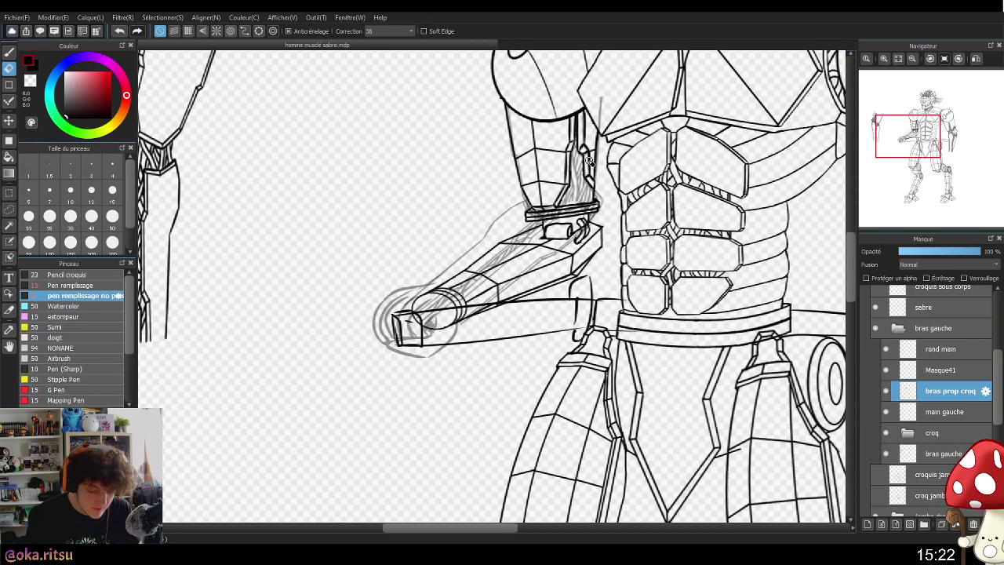
- Erase the stray ink line joining the narrow inner side panel of the bent upper arm to the elbow plate
scroll(589, 161, up, 4)
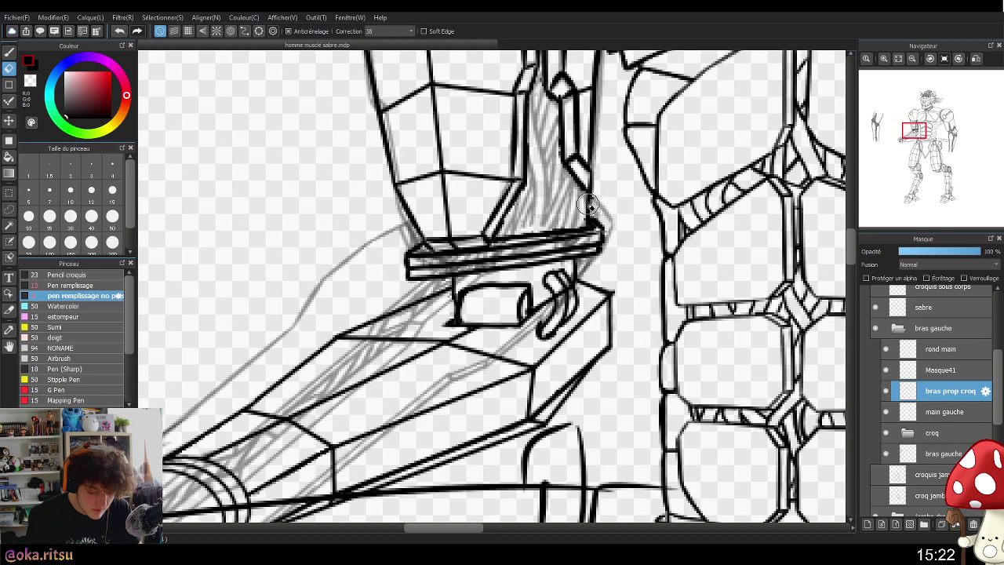
mouse_move(585, 204)
mouse_down()
mouse_move(597, 190)
mouse_move(587, 215)
mouse_up()
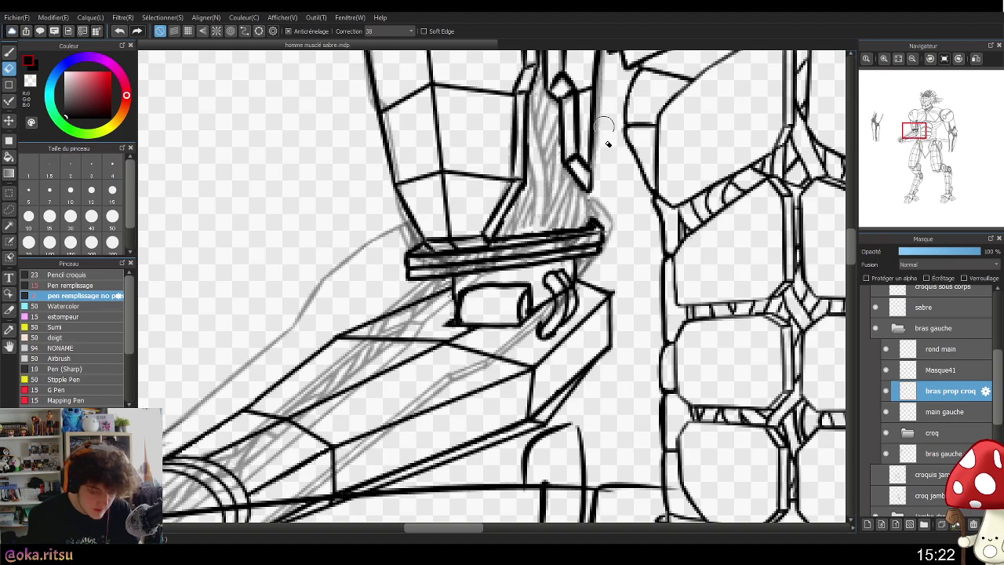
drag(588, 287, 564, 387)
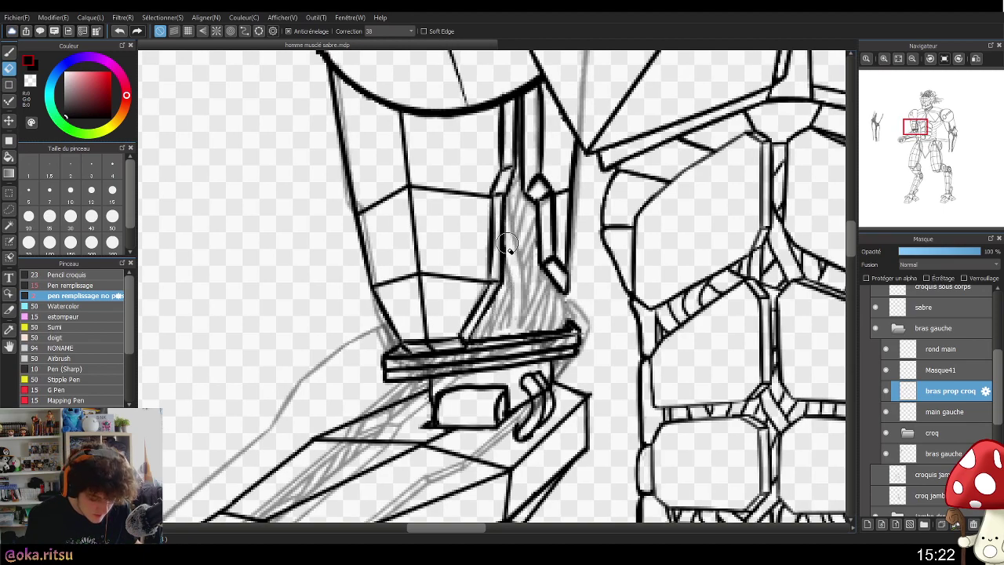
drag(508, 276, 531, 329)
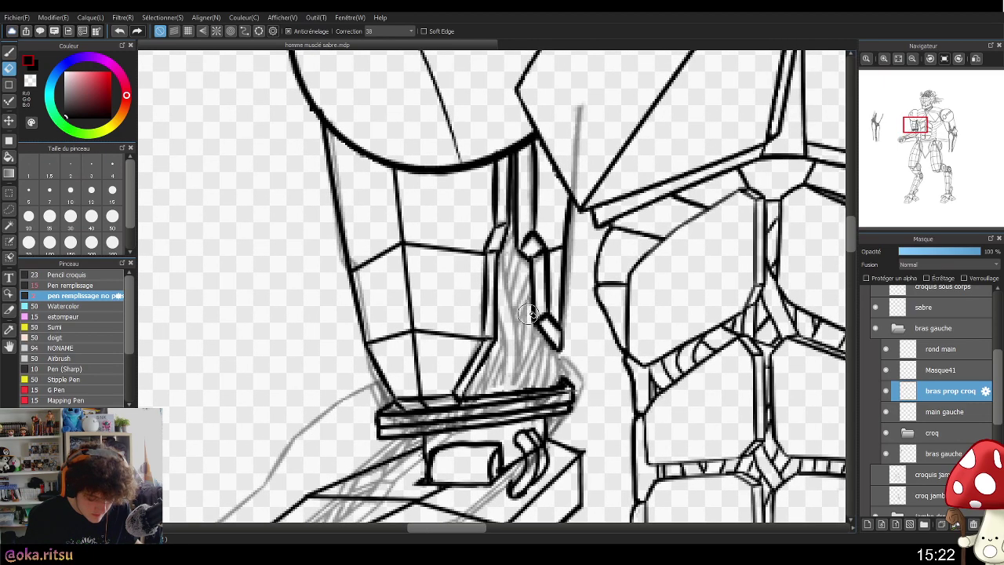
mouse_move(565, 361)
mouse_down()
mouse_move(563, 330)
mouse_move(534, 366)
mouse_up()
click(10, 54)
drag(539, 415, 556, 348)
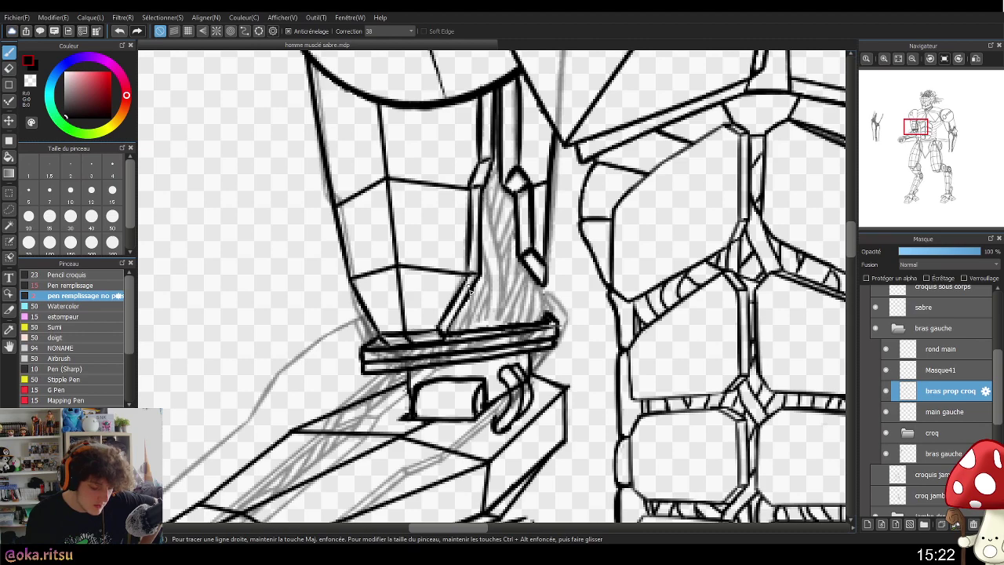
- Erase the bevel lines along the inner edge of the upper arm's main panel, leaving a single outline beside the cable gap
click(9, 68)
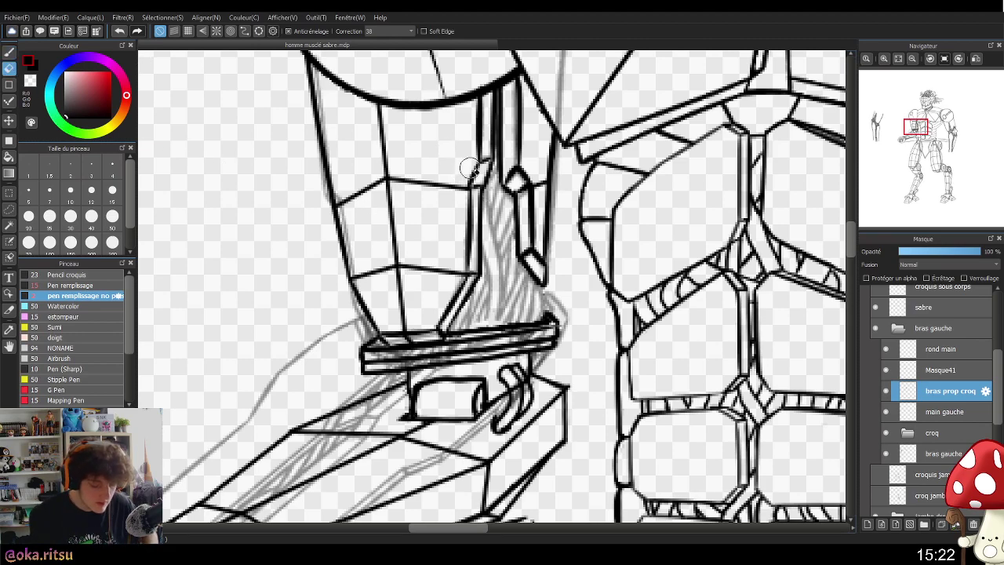
scroll(483, 116, up, 3)
mouse_move(482, 116)
mouse_down()
mouse_move(471, 92)
mouse_move(484, 83)
mouse_move(470, 95)
mouse_move(478, 101)
mouse_move(473, 193)
mouse_move(454, 238)
mouse_move(500, 219)
mouse_move(496, 204)
mouse_move(466, 288)
mouse_move(458, 276)
mouse_move(468, 276)
mouse_move(452, 311)
mouse_move(452, 433)
mouse_up()
drag(487, 401, 562, 230)
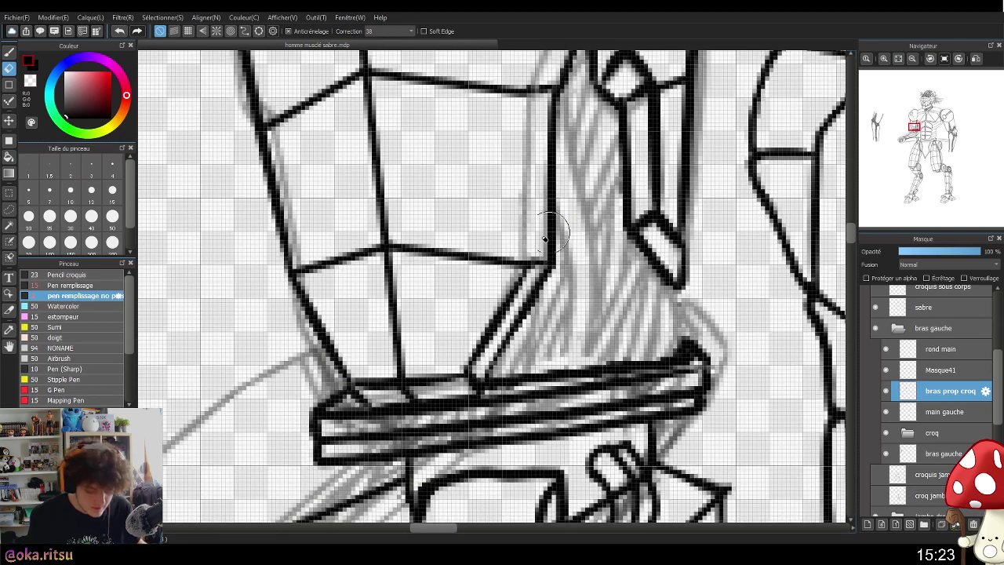
mouse_move(533, 265)
mouse_down()
mouse_move(509, 279)
mouse_move(525, 277)
mouse_move(481, 333)
mouse_move(520, 285)
mouse_move(470, 368)
mouse_move(467, 359)
mouse_move(493, 334)
mouse_move(470, 386)
mouse_move(459, 372)
mouse_move(395, 389)
mouse_move(358, 381)
mouse_move(405, 392)
mouse_up()
scroll(472, 396, down, 5)
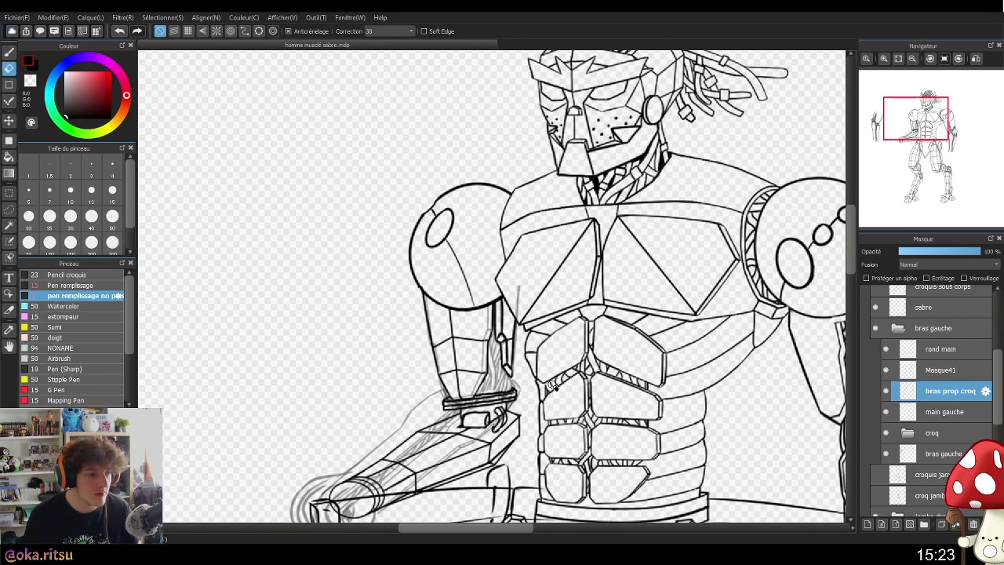
- Erase the bevel lines of the upper arm's narrow side panel and redraw its cross lines up to the remaining outline
drag(553, 383, 561, 307)
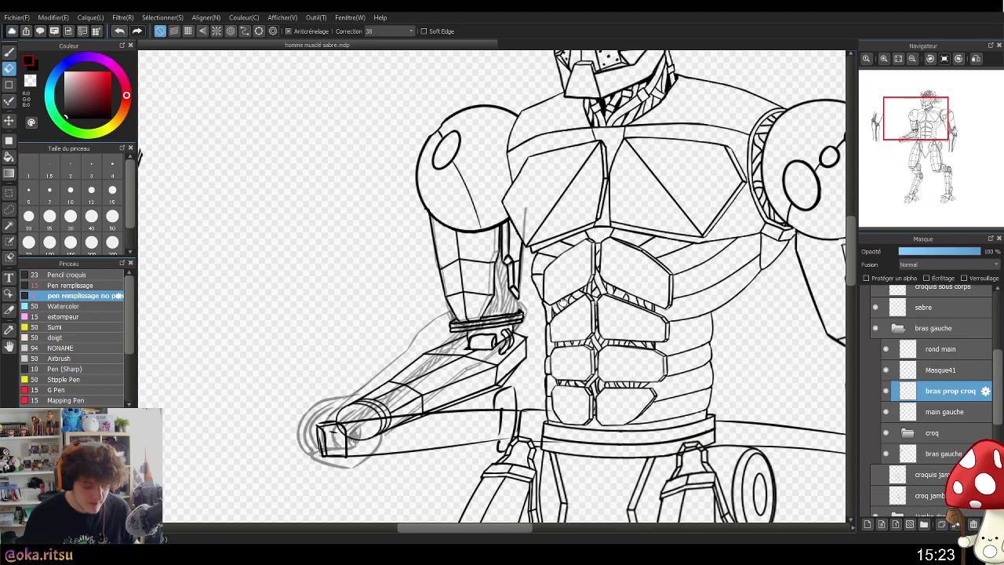
scroll(506, 226, up, 3)
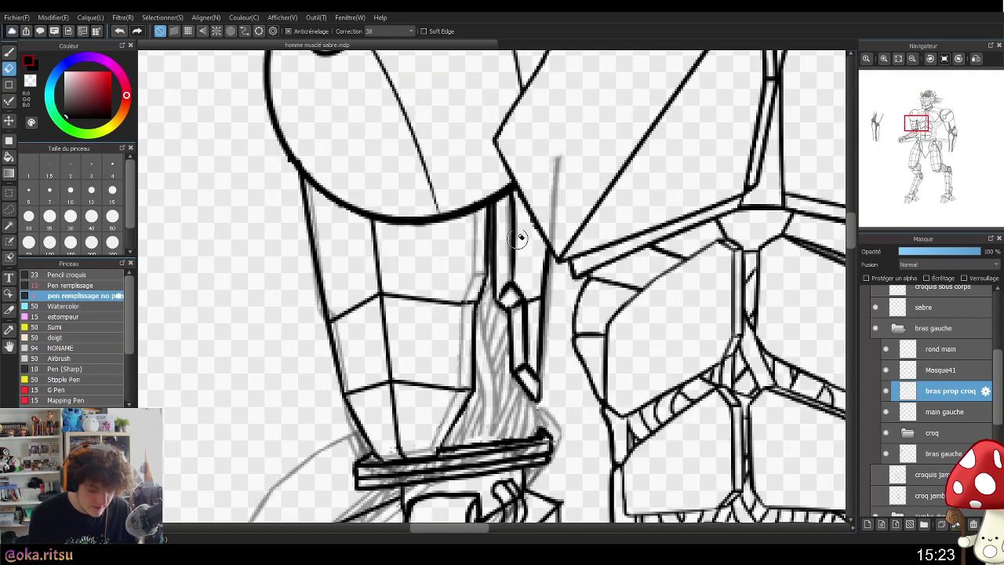
mouse_move(513, 198)
mouse_down()
mouse_move(510, 289)
mouse_move(523, 301)
mouse_move(537, 288)
mouse_move(536, 324)
mouse_move(539, 281)
mouse_move(536, 324)
mouse_move(536, 283)
mouse_move(530, 317)
mouse_move(524, 303)
mouse_move(528, 378)
mouse_move(535, 357)
mouse_move(528, 375)
mouse_move(519, 368)
mouse_move(508, 298)
mouse_up()
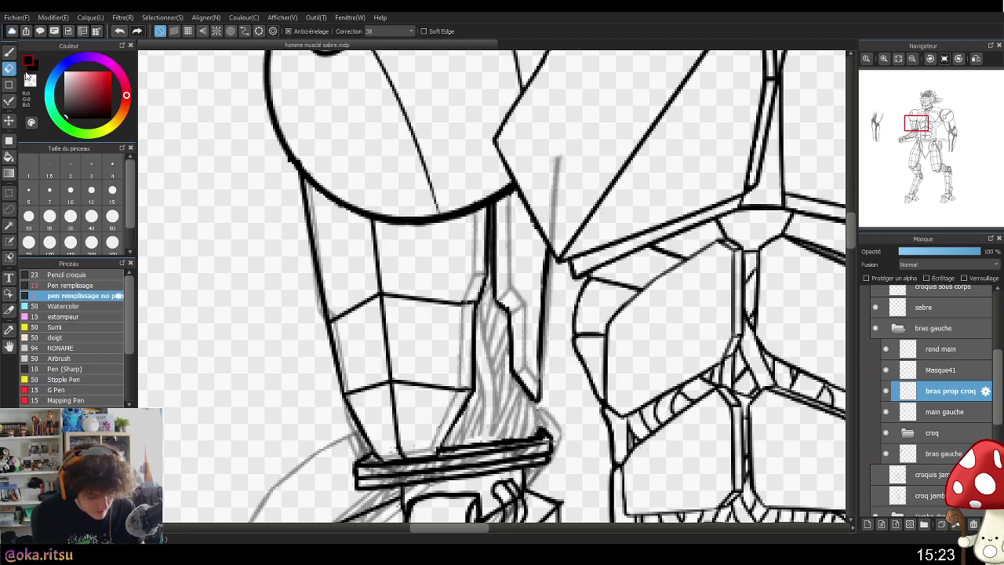
key(b)
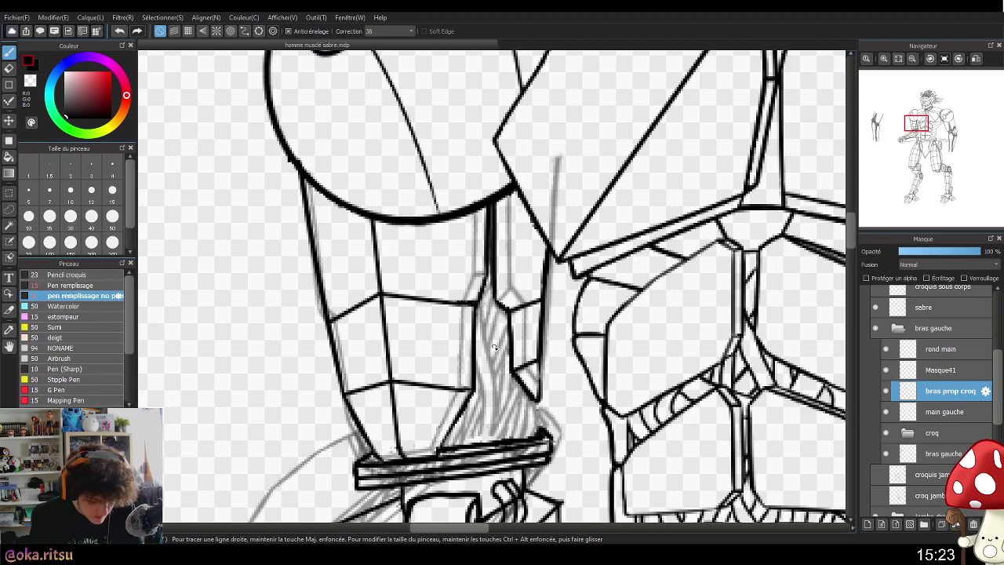
- Erase the two rows of horizontal cross lines on the upper arm's main panel
key(e)
drag(599, 345, 631, 303)
mouse_move(496, 272)
mouse_down()
mouse_move(445, 289)
mouse_move(469, 299)
mouse_move(445, 238)
mouse_move(432, 256)
mouse_move(425, 233)
mouse_move(430, 266)
mouse_up()
mouse_move(453, 341)
mouse_down()
mouse_move(442, 353)
mouse_move(439, 321)
mouse_move(462, 352)
mouse_move(487, 350)
mouse_move(492, 338)
mouse_up()
drag(512, 267, 501, 269)
mouse_move(449, 337)
mouse_down()
mouse_move(413, 350)
mouse_move(409, 240)
mouse_move(406, 289)
mouse_move(395, 234)
mouse_move(393, 270)
mouse_move(391, 256)
mouse_move(375, 262)
mouse_move(376, 284)
mouse_move(380, 275)
mouse_move(388, 343)
mouse_up()
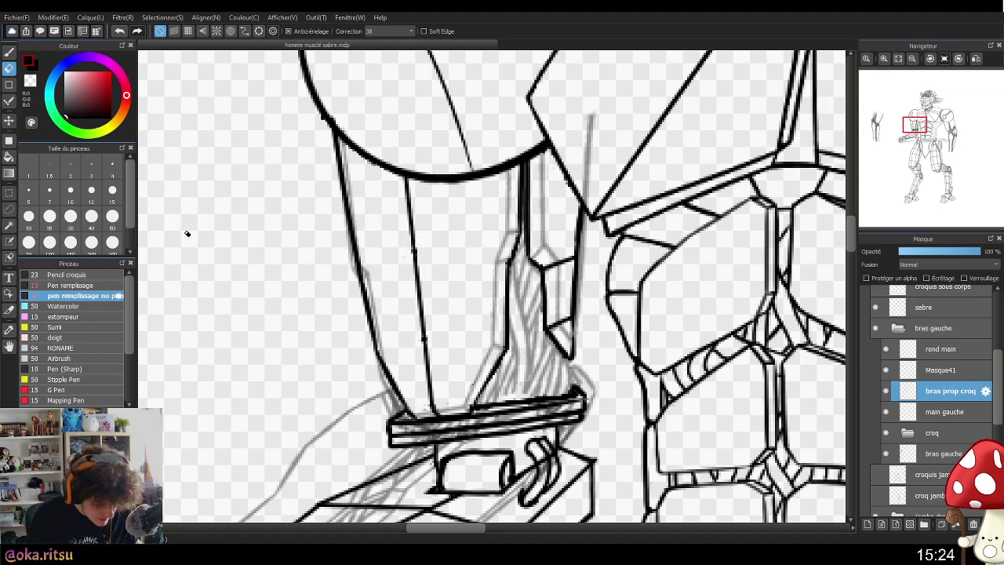
- Redraw the main panel's two rows of angled cross lines with straight lines running from edge to edge
click(9, 83)
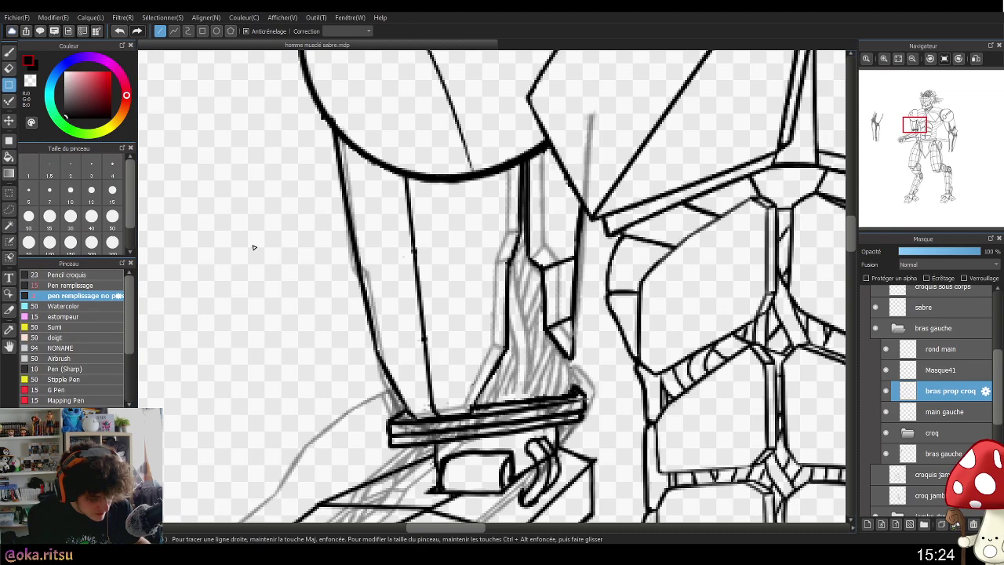
drag(507, 347, 505, 346)
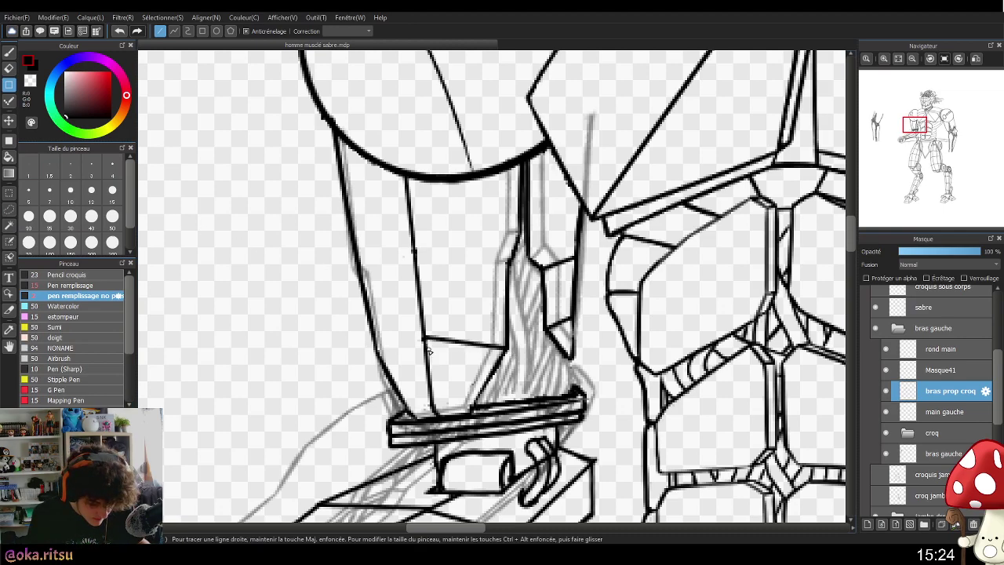
drag(379, 353, 378, 354)
mouse_move(510, 263)
mouse_down()
mouse_move(416, 251)
mouse_move(423, 256)
mouse_up()
drag(361, 271, 361, 270)
- Reduce the doubled vertical line under the shoulder to a single line and reconnect the main panel's slanted edge to it
scroll(635, 387, down, 3)
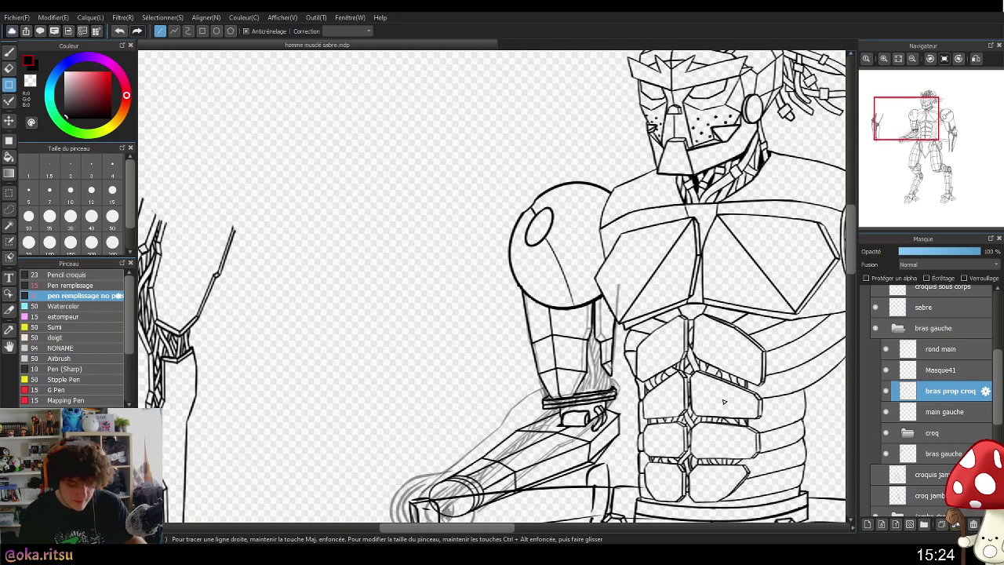
drag(716, 439, 580, 435)
scroll(428, 296, up, 3)
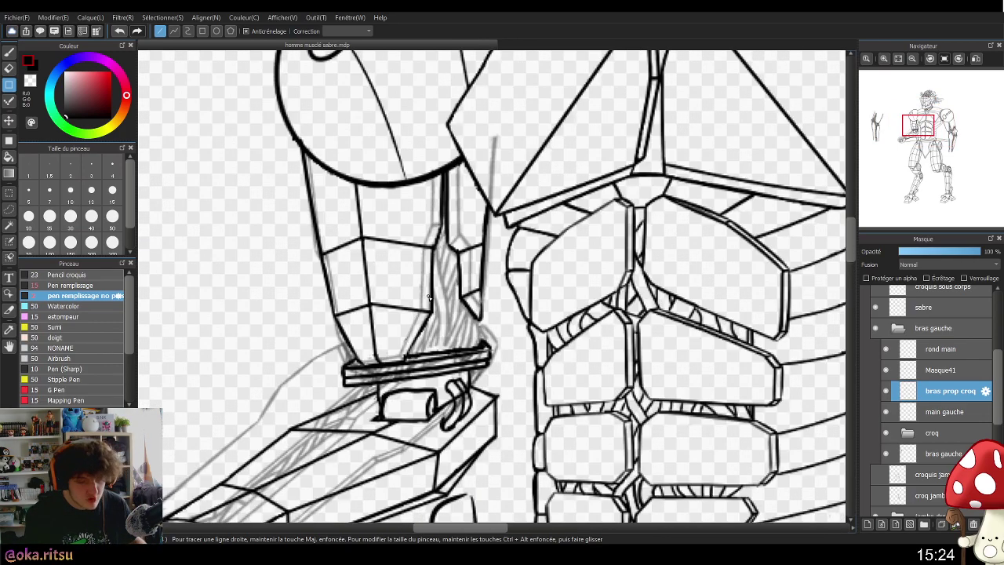
drag(548, 321, 530, 346)
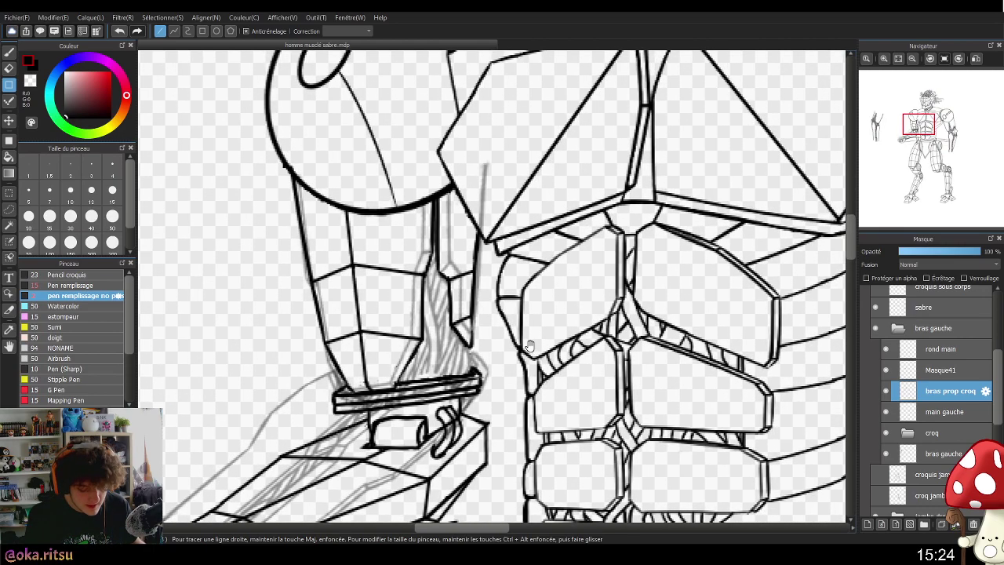
scroll(448, 253, up, 2)
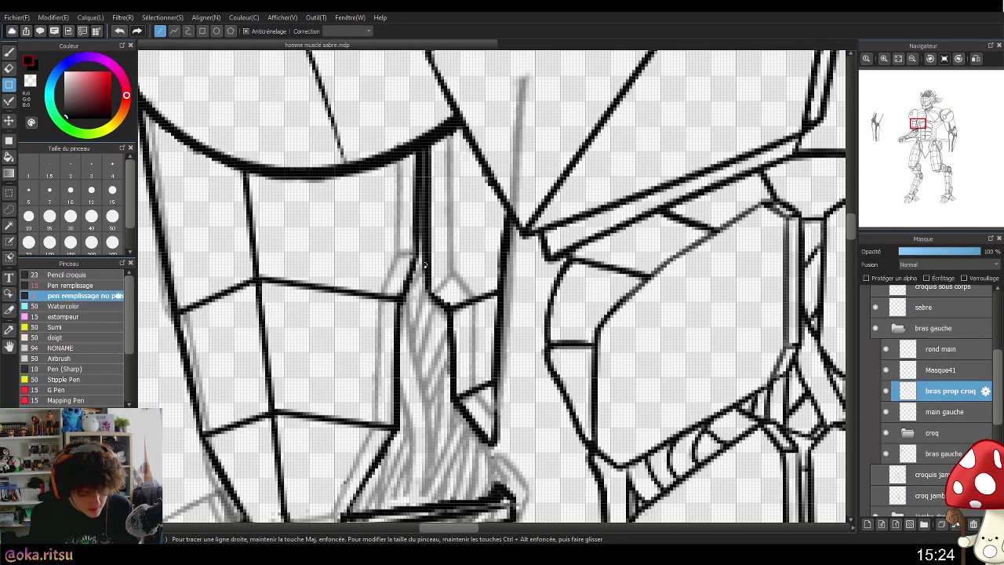
shift+click(427, 245)
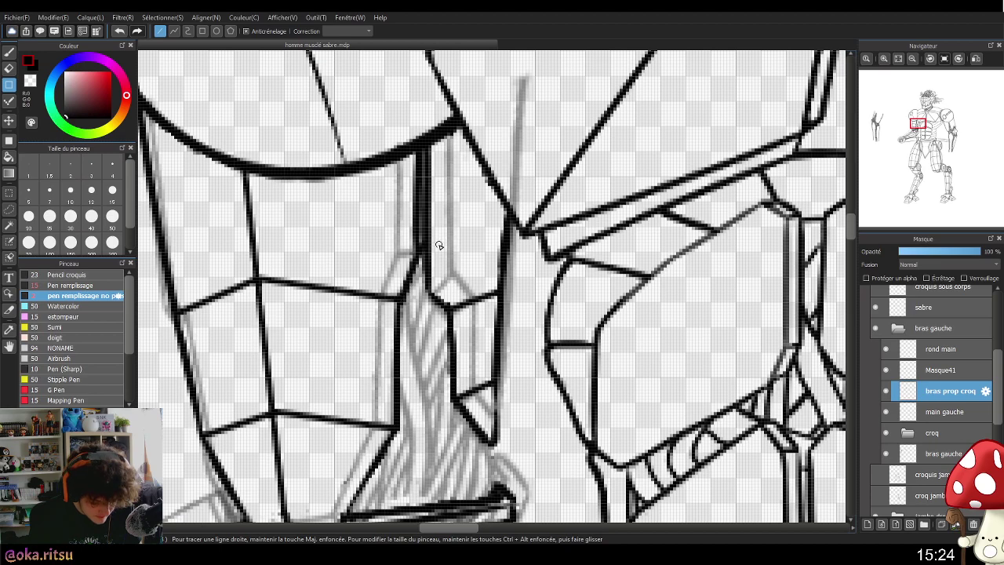
shift+click(422, 248)
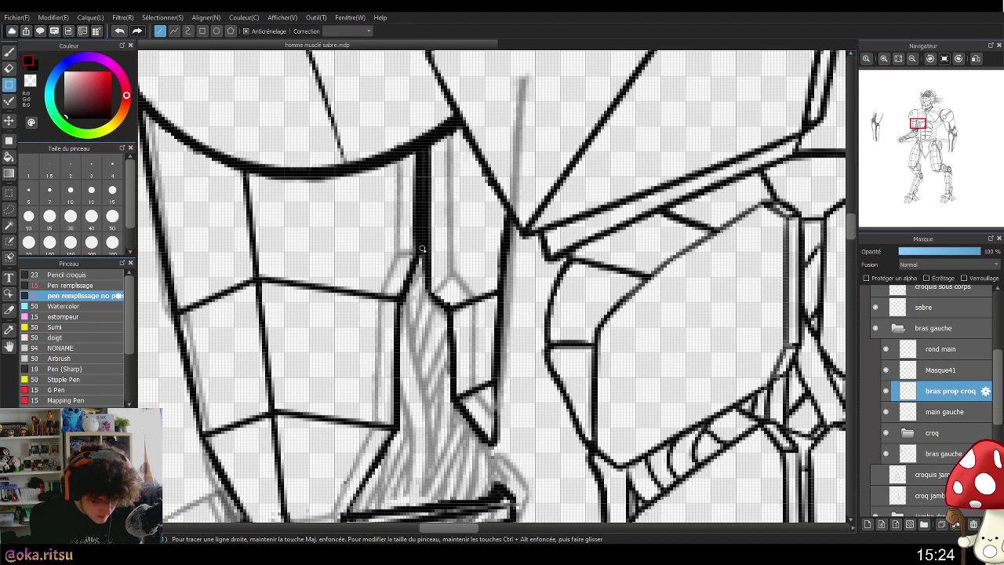
key(e)
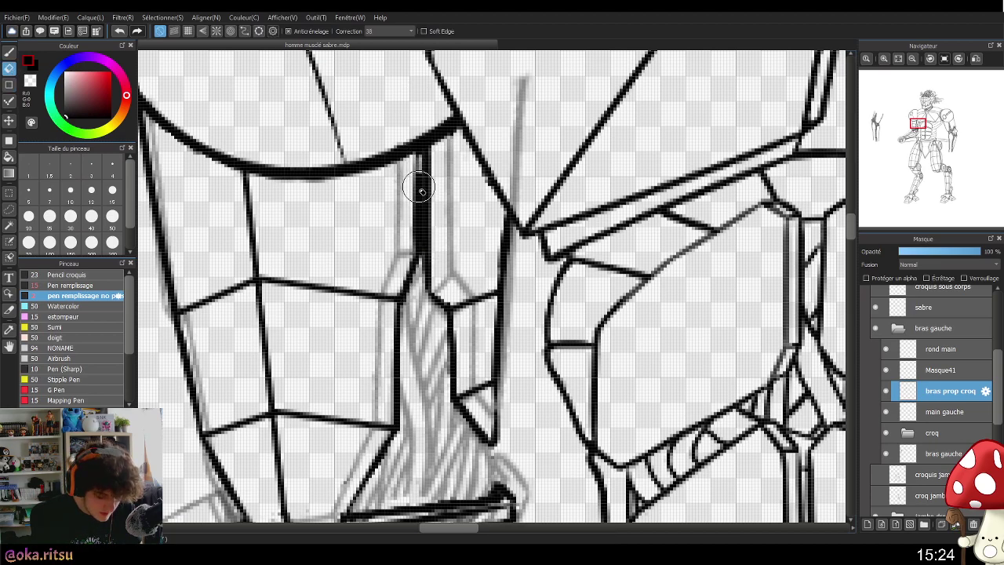
mouse_move(421, 157)
mouse_down()
mouse_move(410, 255)
mouse_move(418, 161)
mouse_move(419, 246)
mouse_up()
scroll(422, 235, down, 4)
scroll(441, 203, up, 3)
scroll(441, 249, up, 2)
click(9, 85)
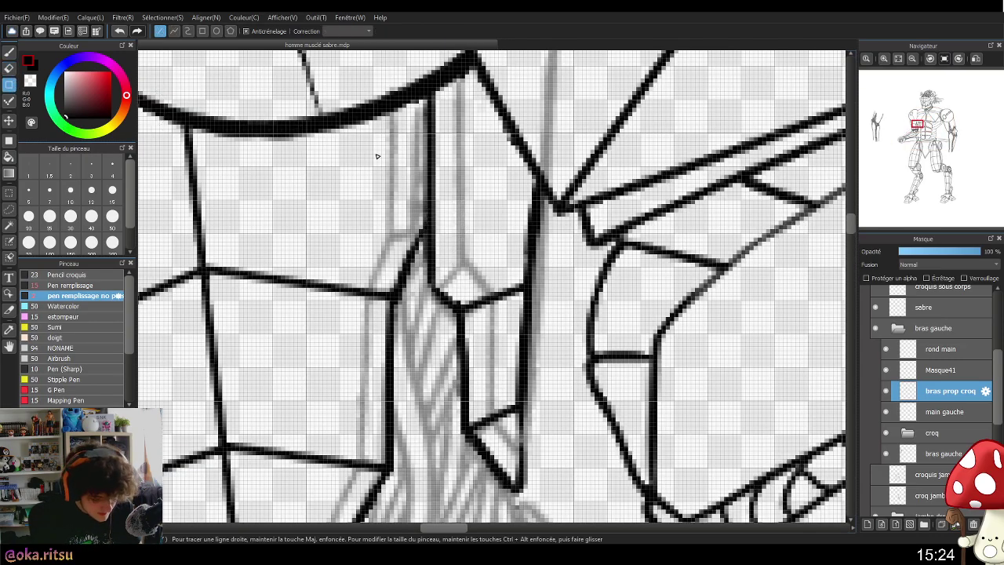
drag(396, 289, 393, 294)
scroll(445, 368, down, 5)
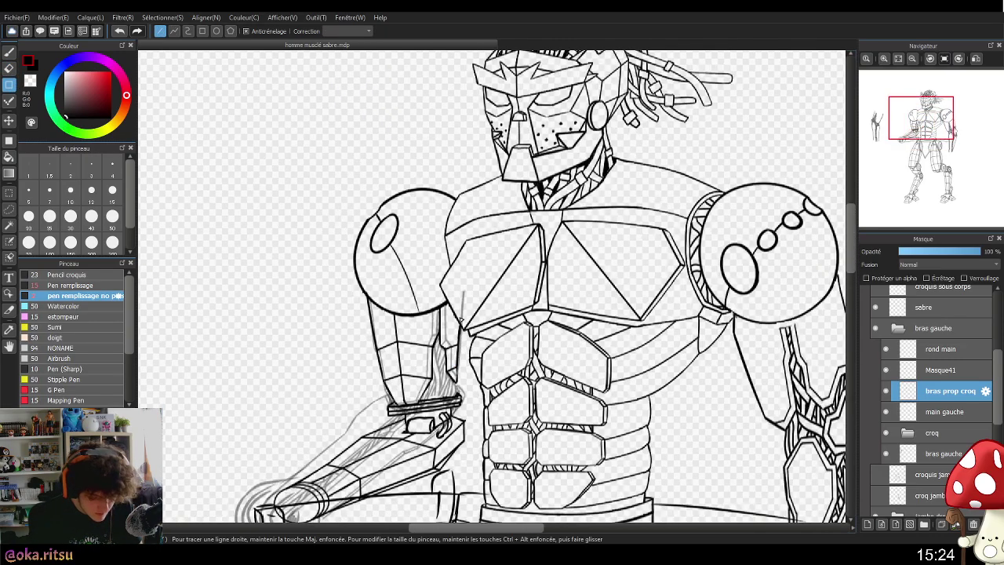
- With the "Pen remplissage" brush, draw a short vertical line from the narrow side panel's lower tip to the elbow plate
scroll(451, 343, up, 4)
click(8, 50)
drag(405, 369, 408, 337)
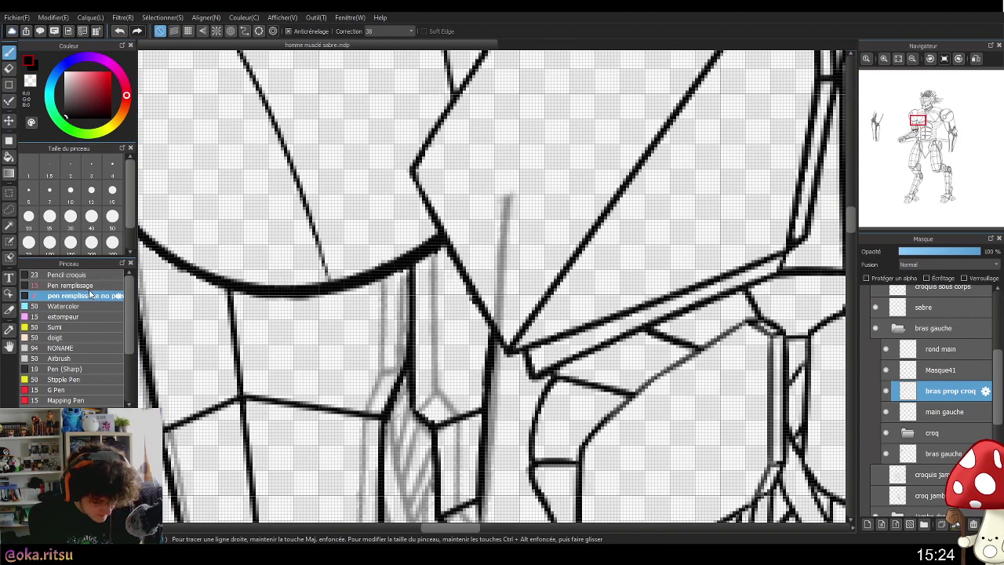
click(75, 285)
scroll(292, 305, down, 5)
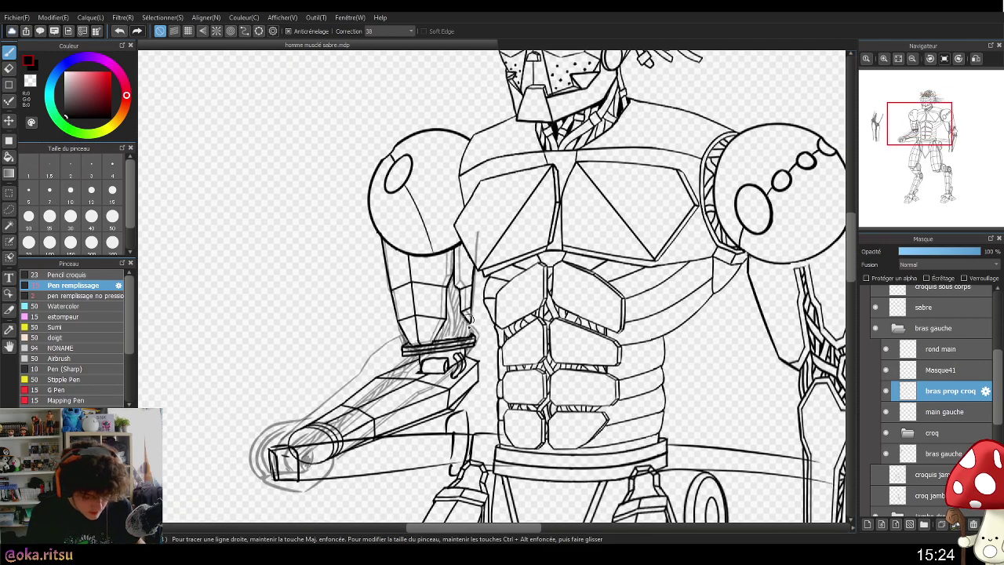
scroll(280, 459, up, 5)
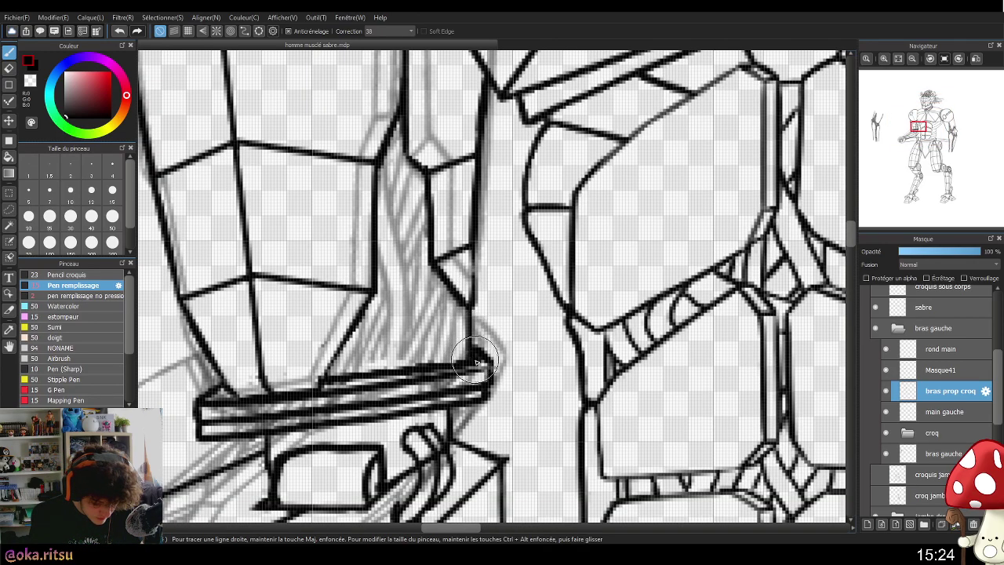
drag(470, 302, 469, 358)
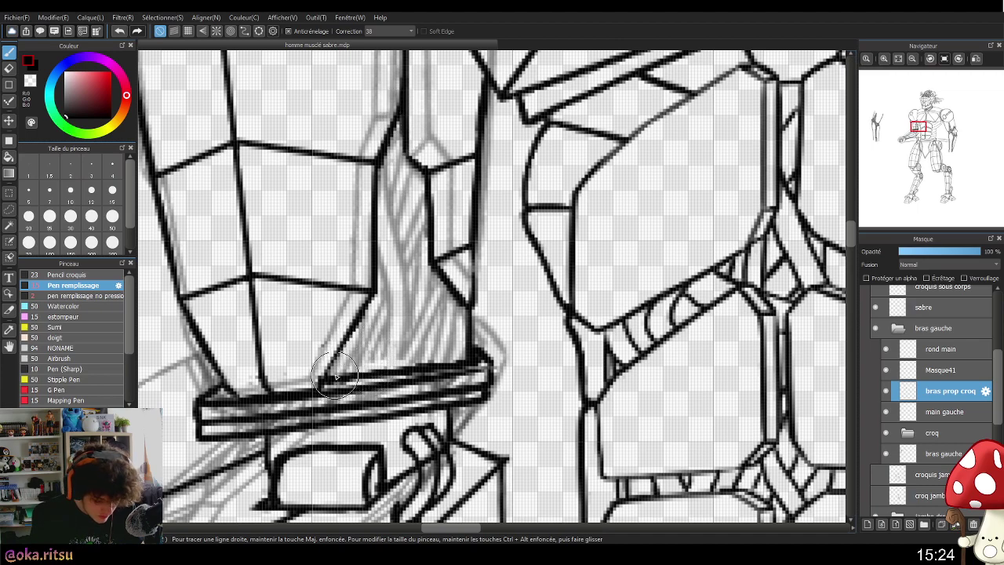
- Ink a vertical center line and angled cross lines in the gap between the two upper-arm panels, undoing unsatisfactory strokes
scroll(443, 415, down, 5)
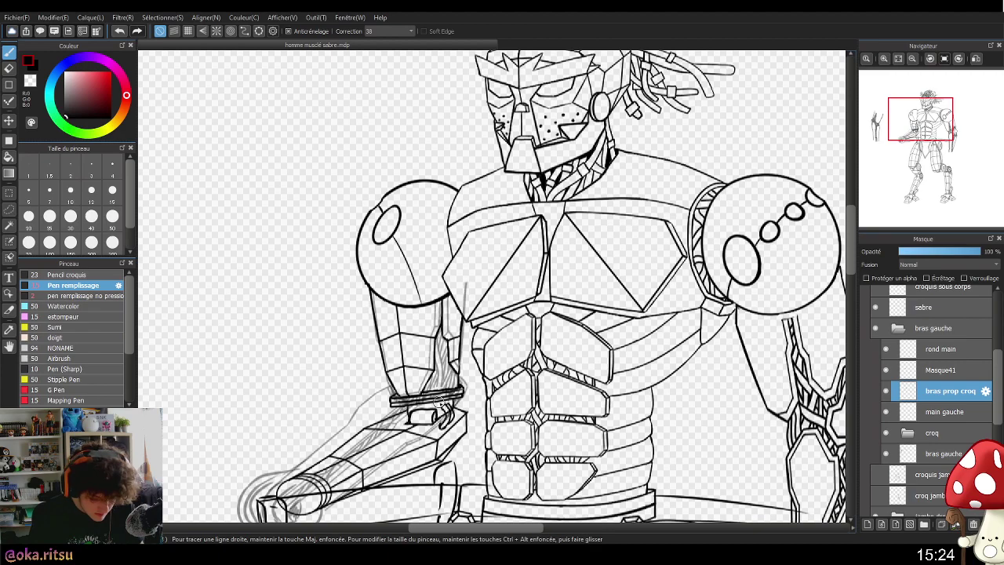
scroll(443, 401, up, 5)
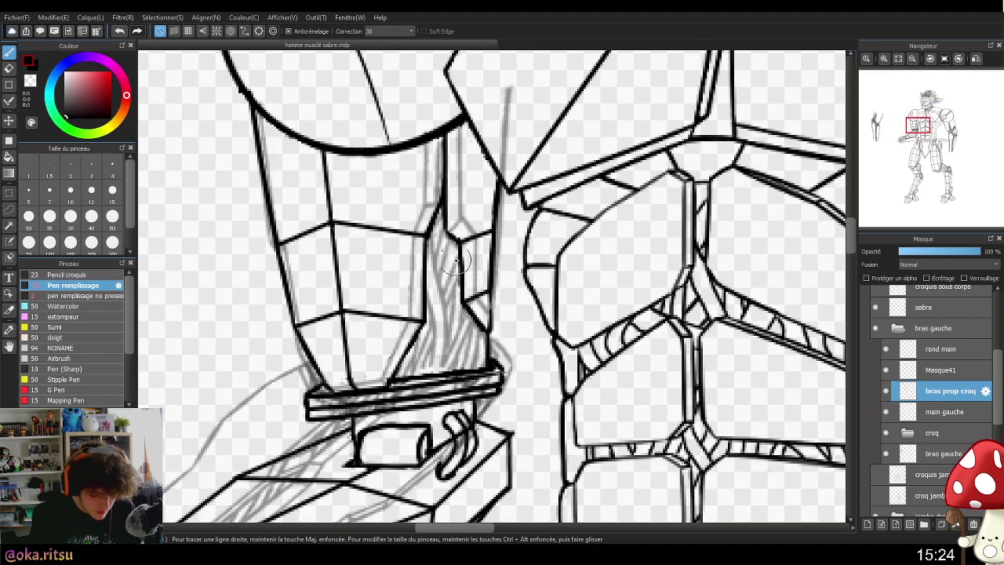
mouse_move(437, 205)
mouse_down()
mouse_move(452, 382)
mouse_move(445, 355)
mouse_move(445, 374)
mouse_move(457, 356)
mouse_move(400, 378)
mouse_move(403, 361)
mouse_move(439, 348)
mouse_move(488, 349)
mouse_up()
key(ctrl+z)
mouse_move(405, 360)
mouse_down()
mouse_move(516, 325)
mouse_move(445, 339)
mouse_move(486, 347)
mouse_move(444, 339)
mouse_move(494, 354)
mouse_move(440, 339)
mouse_move(495, 355)
mouse_move(496, 316)
mouse_move(492, 357)
mouse_move(440, 344)
mouse_move(494, 353)
mouse_move(443, 337)
mouse_move(501, 366)
mouse_move(446, 295)
mouse_move(472, 305)
mouse_move(443, 291)
mouse_move(421, 305)
mouse_move(480, 302)
mouse_move(513, 328)
mouse_move(496, 327)
mouse_move(441, 250)
mouse_move(445, 264)
mouse_move(469, 262)
mouse_move(444, 249)
mouse_up()
key(ctrl+z)
key(ctrl+z)
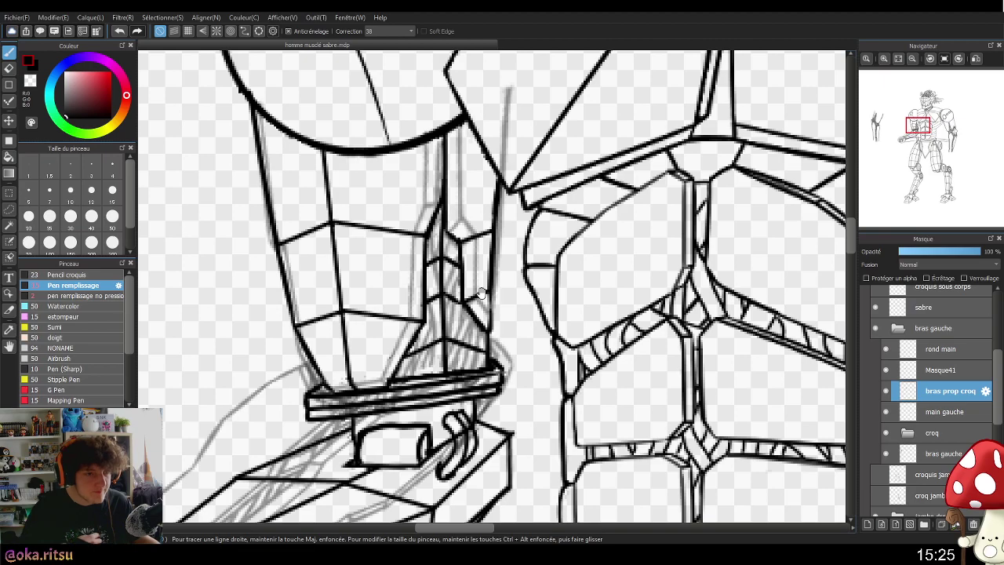
- Toggle the visibility of the "bras gauche" layer repeatedly to check which arm lines it contains
scroll(482, 293, down, 5)
scroll(566, 311, down, 3)
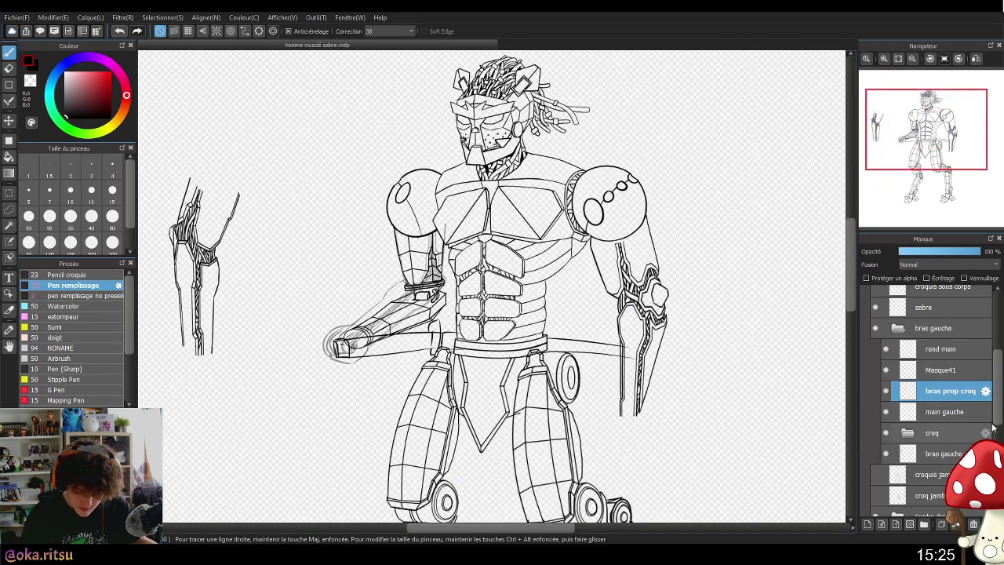
click(887, 457)
click(887, 457)
click(887, 457)
click(886, 457)
click(886, 457)
click(886, 457)
click(887, 457)
click(887, 459)
click(887, 459)
click(887, 458)
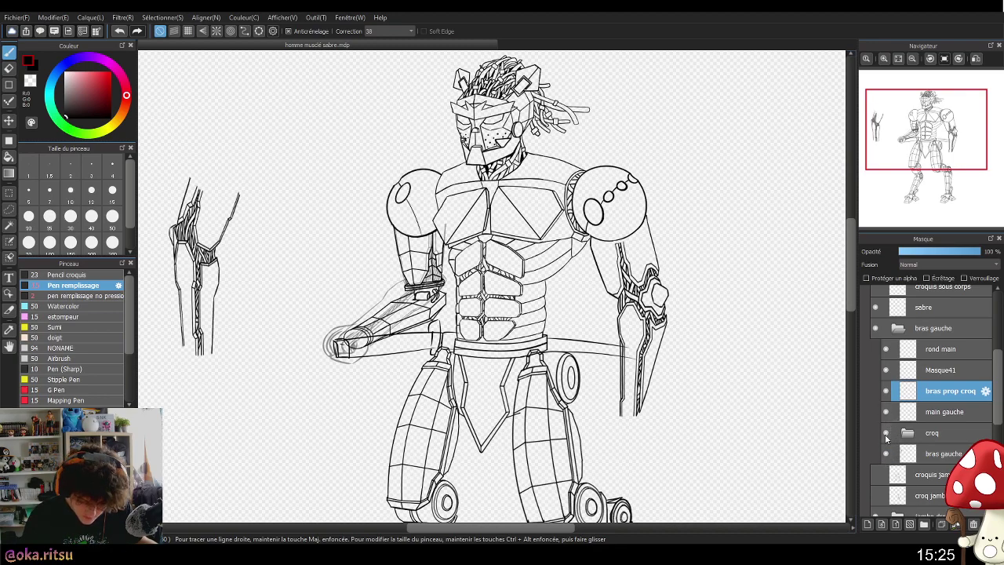
- Hide the "croq" sketch folder and toggle the "bras gauche" layer to compare the clean arm lines with and without it
click(886, 436)
click(882, 453)
click(882, 453)
click(882, 453)
click(883, 454)
click(883, 454)
click(882, 455)
click(882, 454)
click(882, 455)
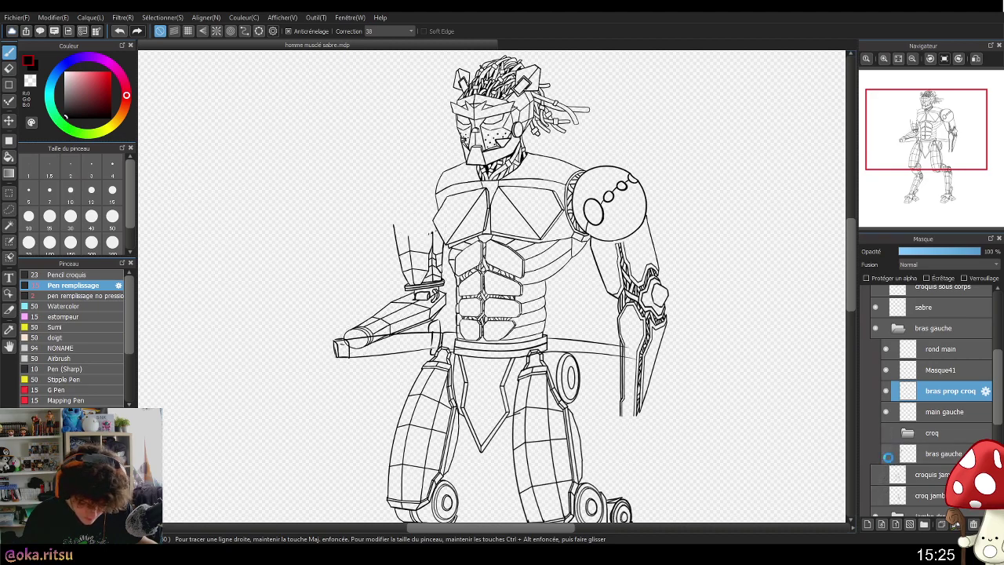
- Lasso the shoulder sphere on the "bras gauche" layer, copy it to a new layer and move it to the top of the arm folder
click(942, 443)
key(m)
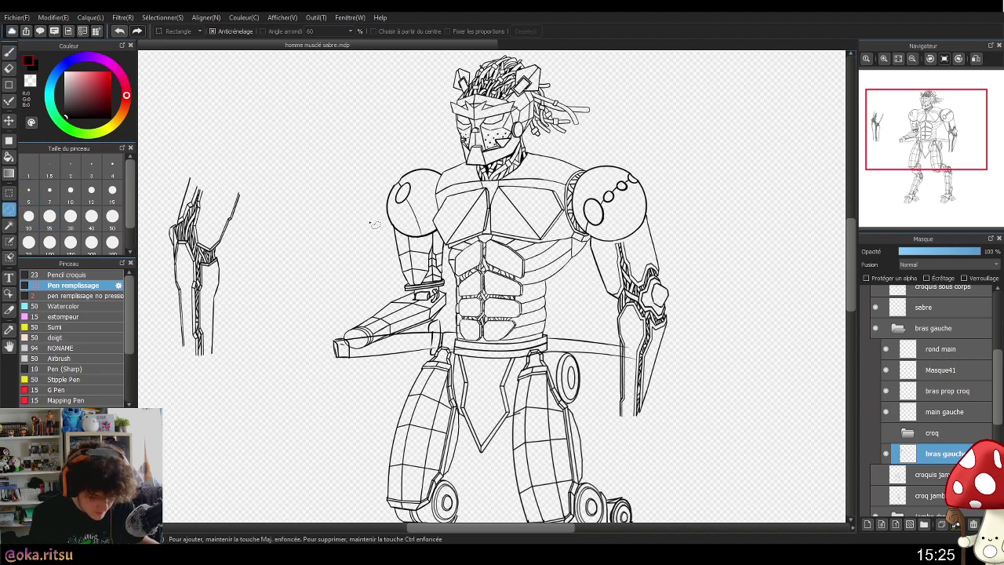
drag(371, 244, 412, 239)
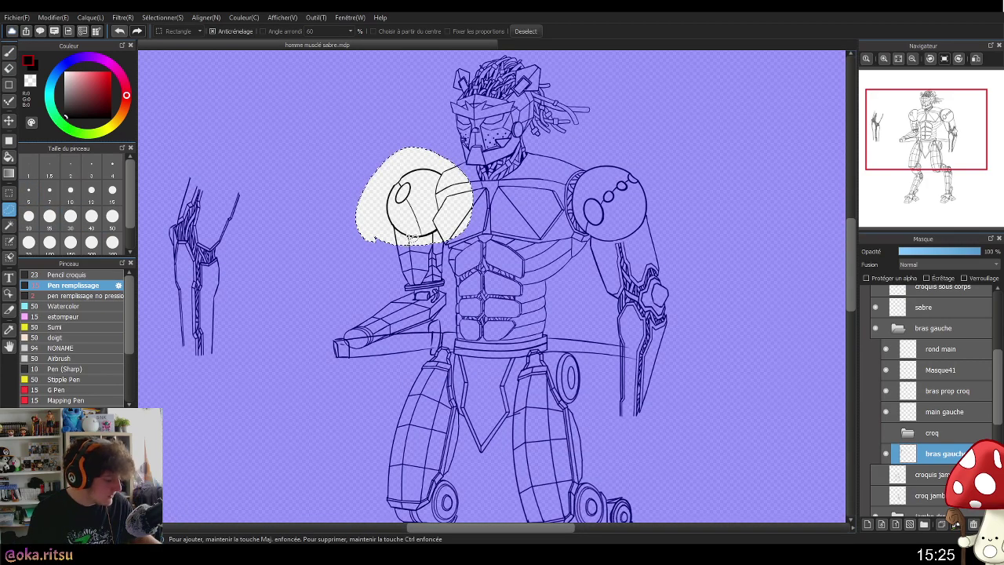
key(ctrl+v)
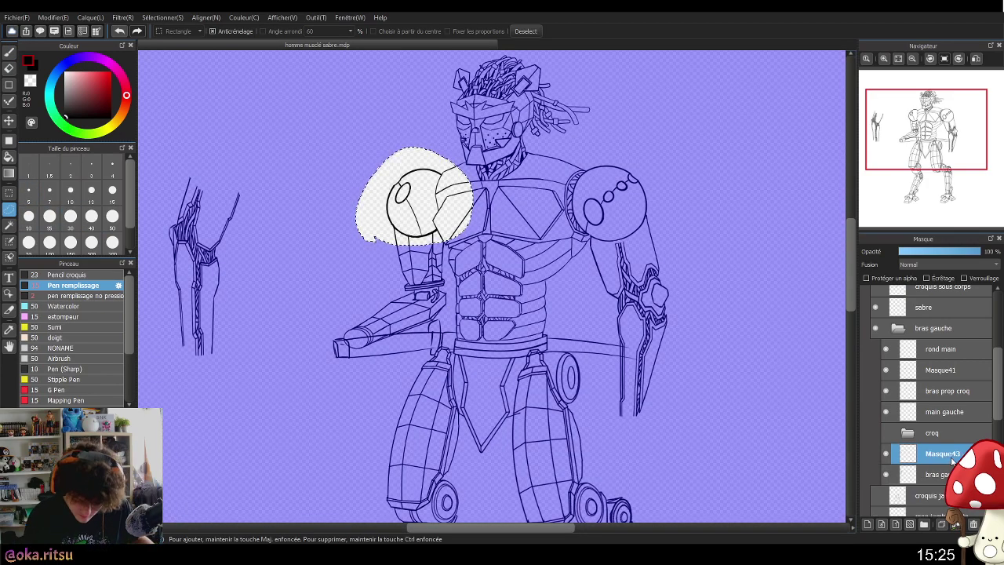
drag(952, 462, 950, 343)
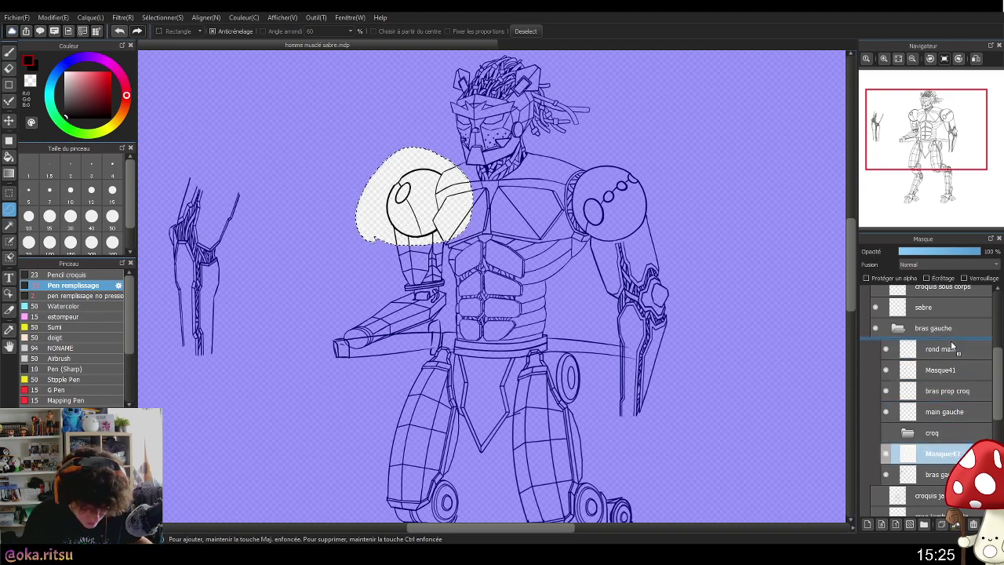
drag(950, 342, 950, 342)
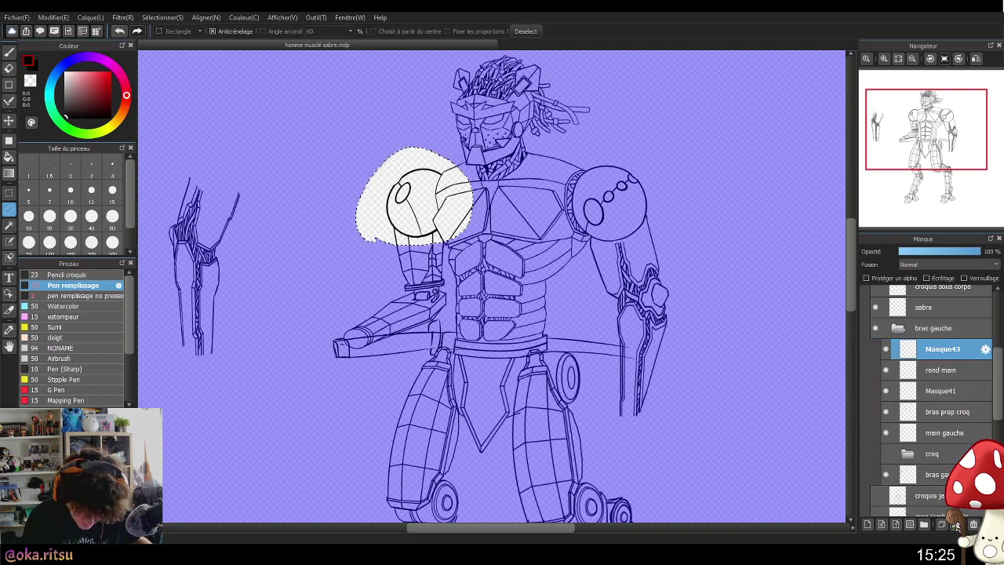
- Merge the shoulder copy and the layers beneath it down into "bras prop croq", toggling the merged layer's visibility to check it
click(956, 525)
click(956, 526)
click(956, 528)
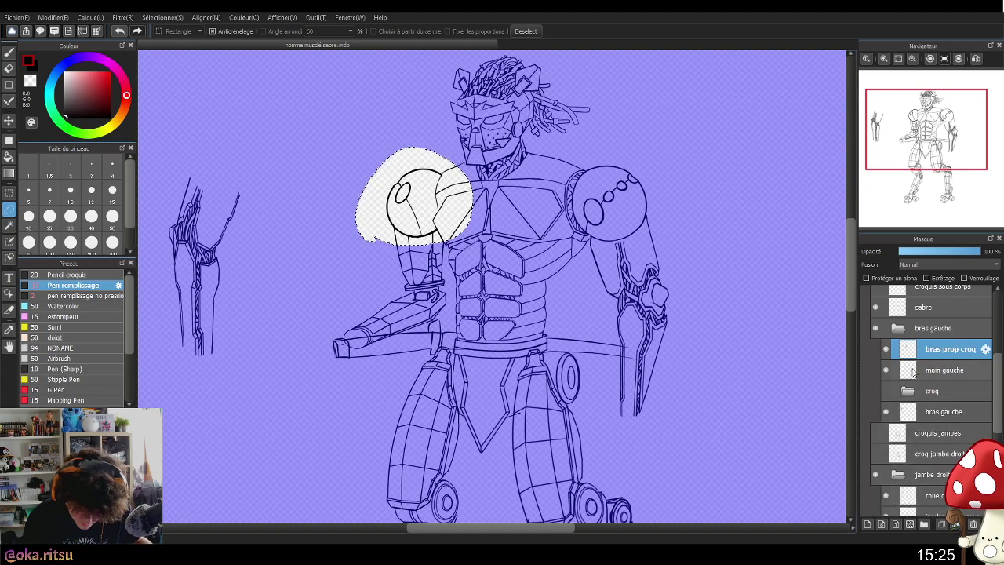
click(886, 350)
click(886, 350)
click(886, 351)
click(886, 351)
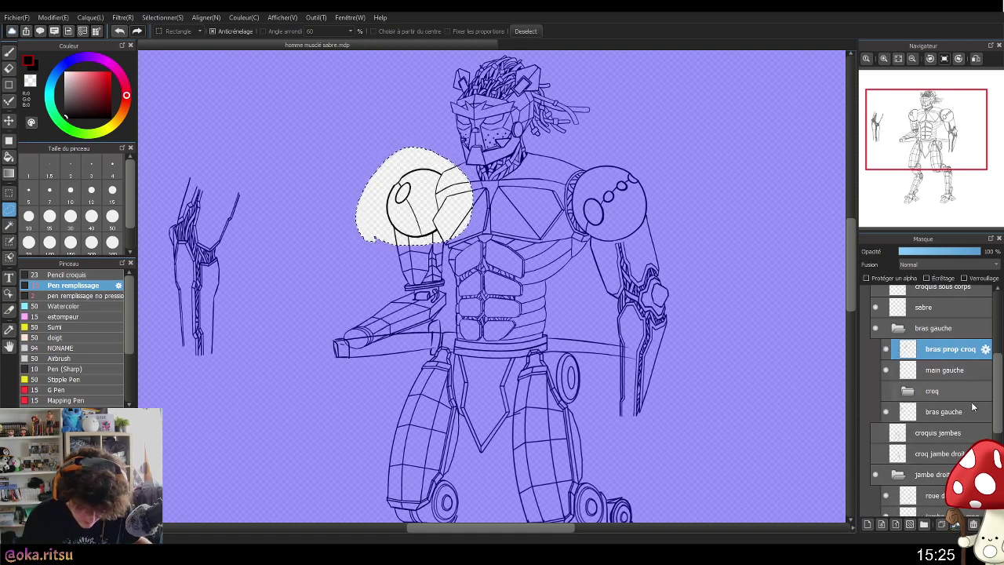
- Compare the drawing with and without the old "bras gauche" layer, clear the shoulder selection and hide that layer
click(934, 415)
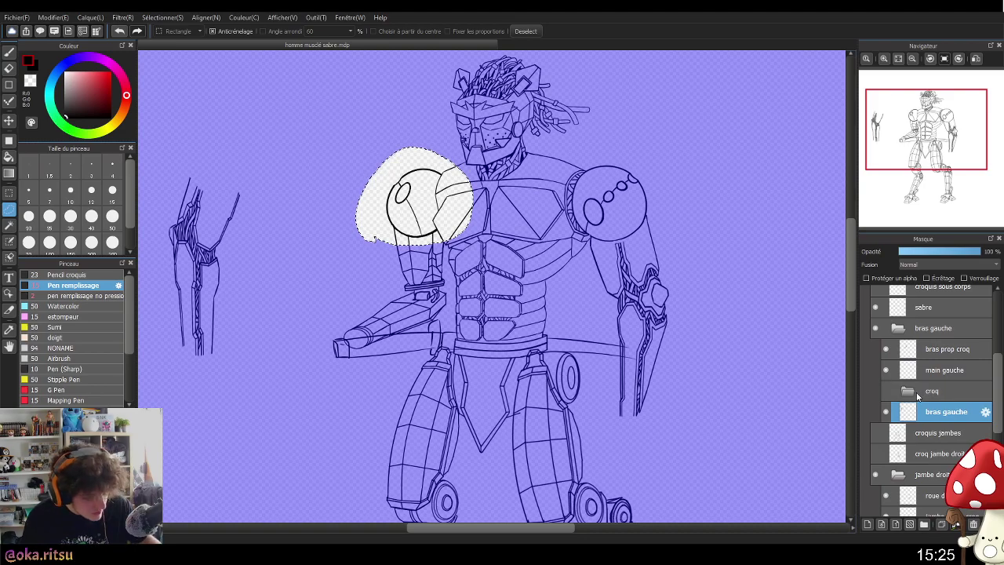
click(885, 413)
click(885, 413)
click(885, 413)
click(885, 413)
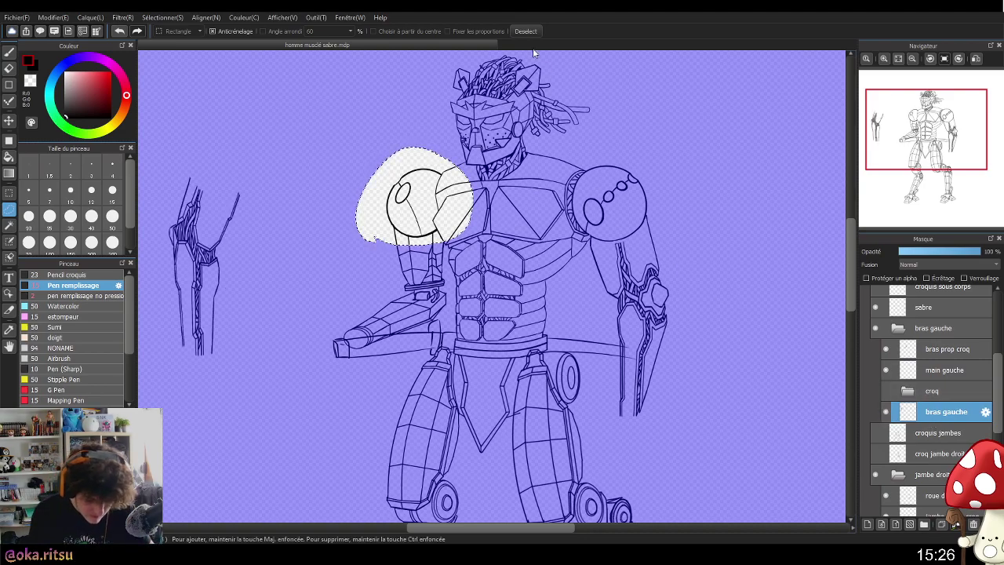
click(607, 83)
click(886, 413)
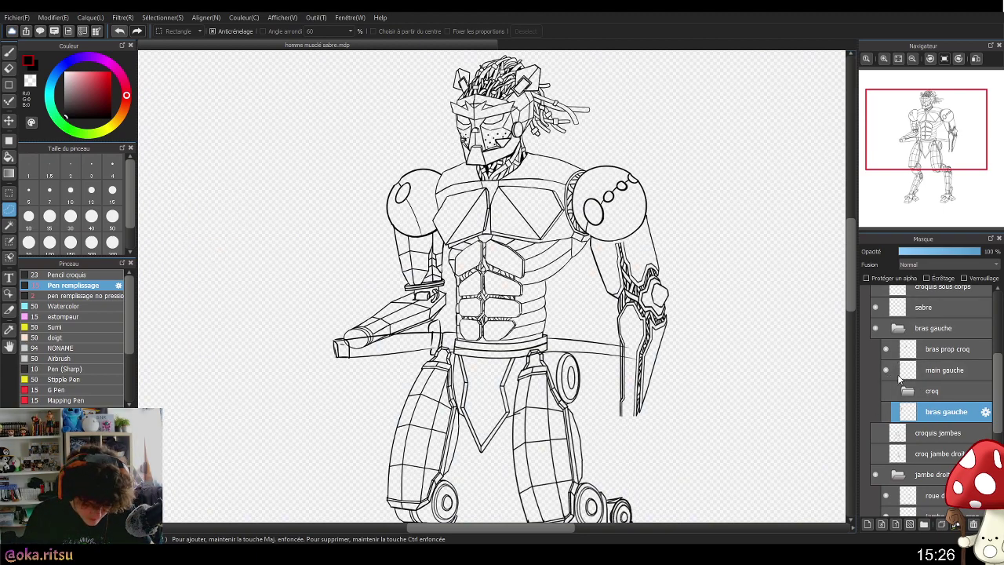
- Toggle the visibility of the merged "bras prop croq" layer to check which arm lines it contains
click(886, 350)
click(886, 351)
click(886, 351)
click(886, 350)
click(886, 350)
click(886, 350)
click(885, 352)
click(885, 351)
- Rename the "bras prop croq" layer as "bras gauche 2.0"
click(945, 349)
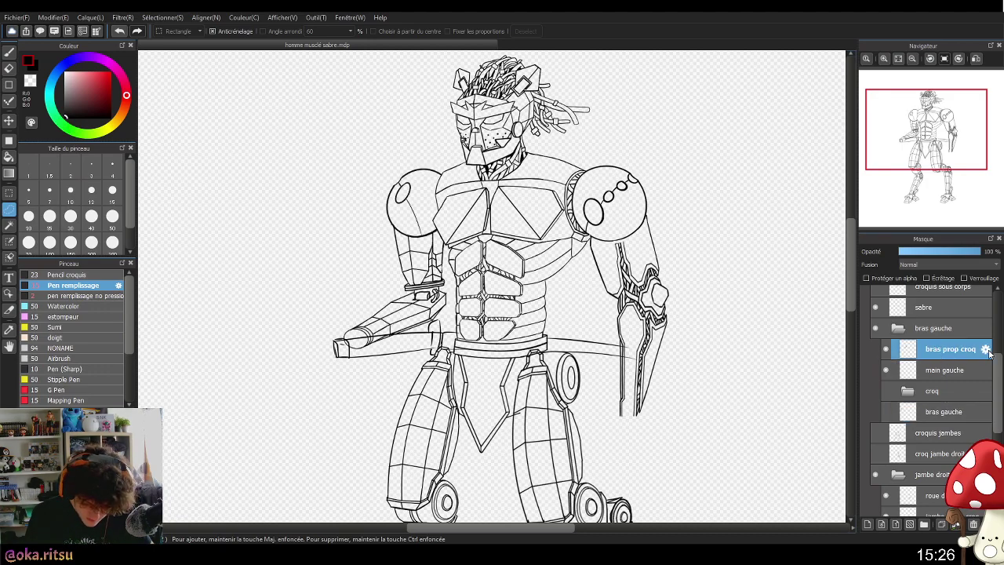
double_click(944, 349)
text(bras gauche 2.0)
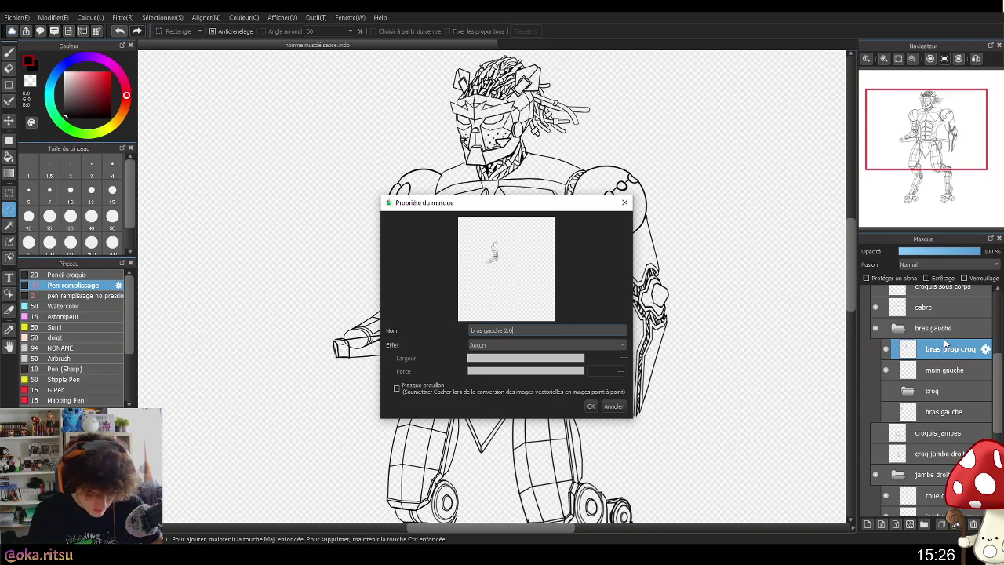
click(590, 407)
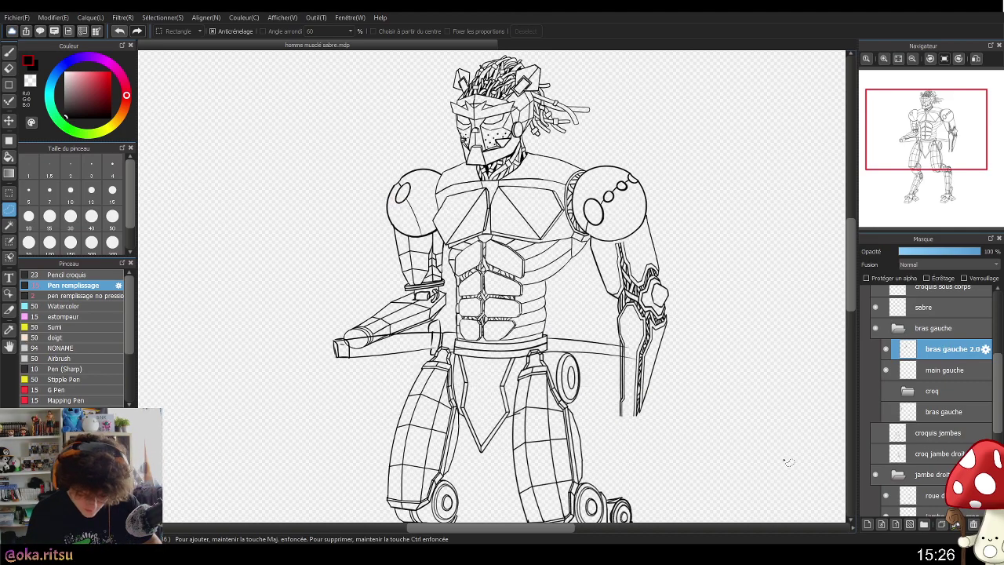
- Move the old hidden "bras gauche" layer into the "croq" sketch folder
click(880, 373)
drag(886, 408, 938, 399)
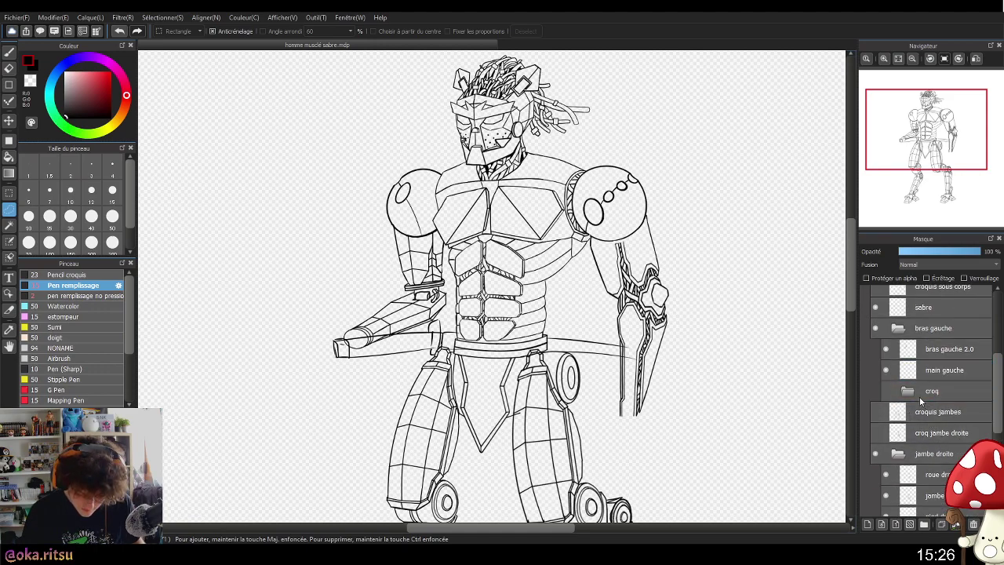
click(914, 391)
click(911, 391)
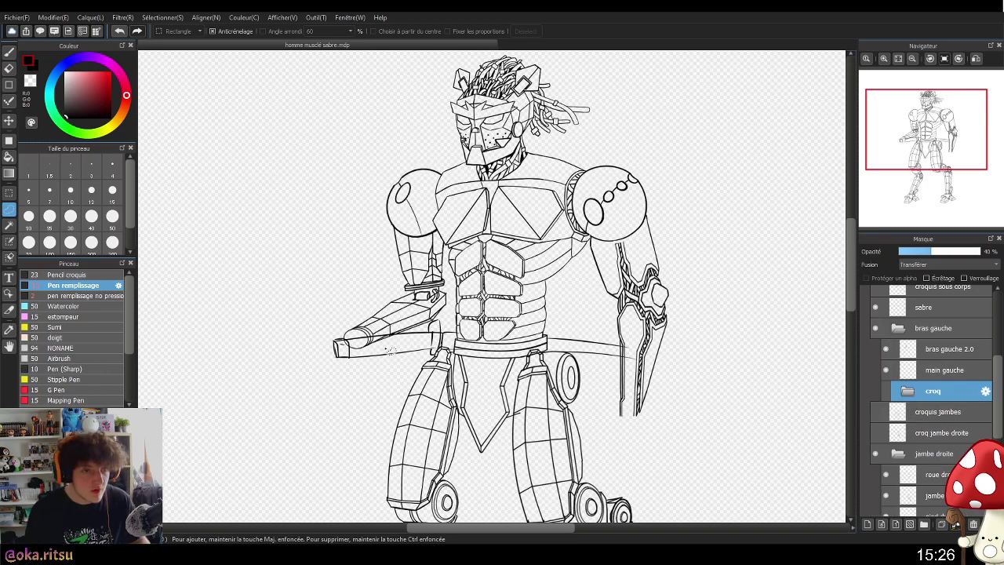
- On the "bras gauche 2.0" layer, erase rough edges along the upper arm's inner outline just above the elbow plate
scroll(414, 345, up, 2)
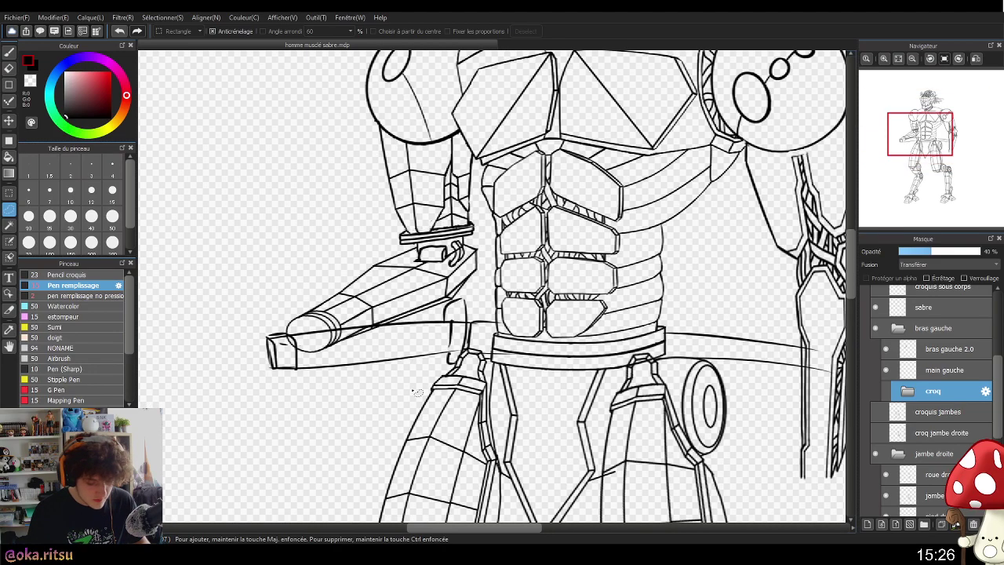
click(8, 71)
click(926, 353)
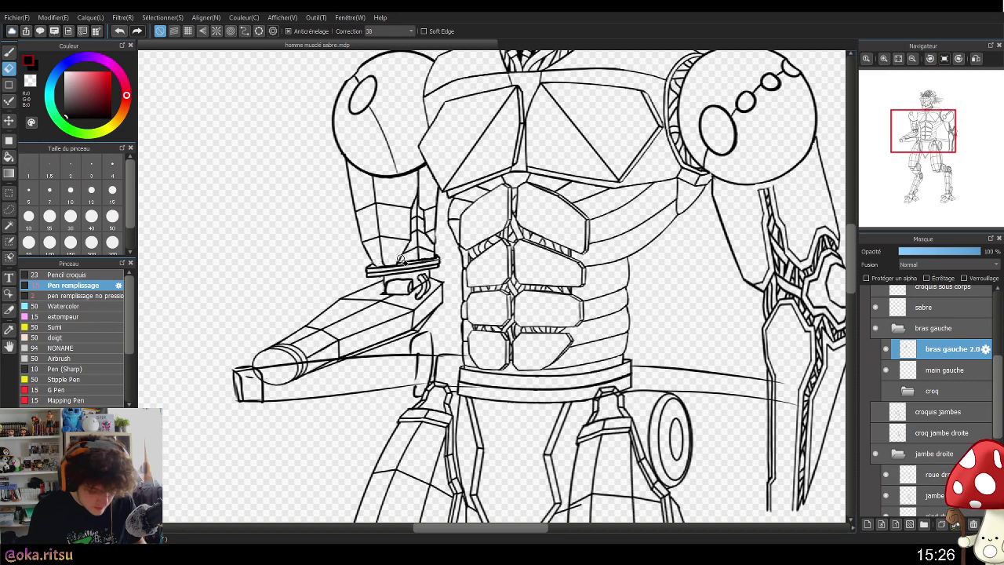
scroll(400, 259, up, 4)
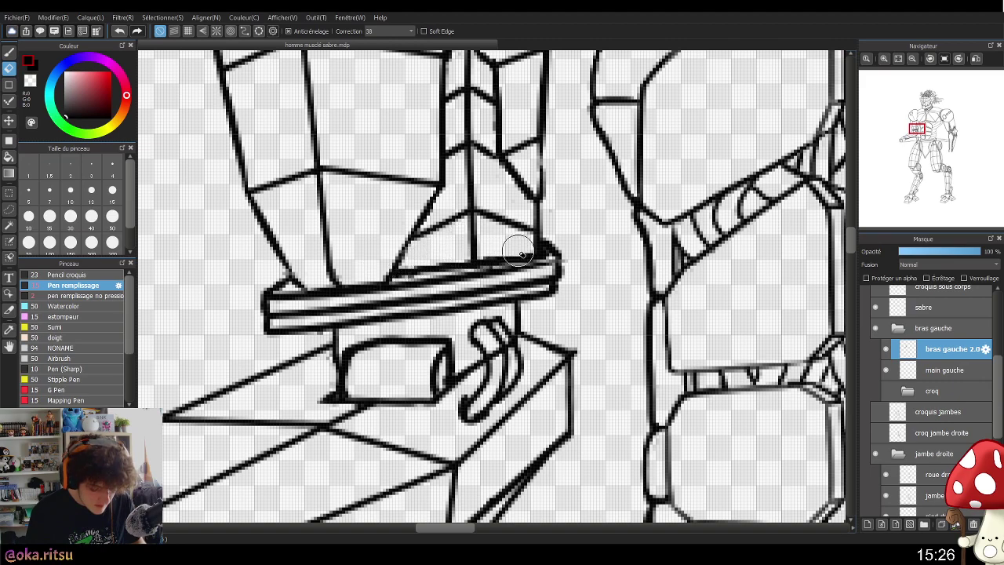
scroll(569, 209, down, 4)
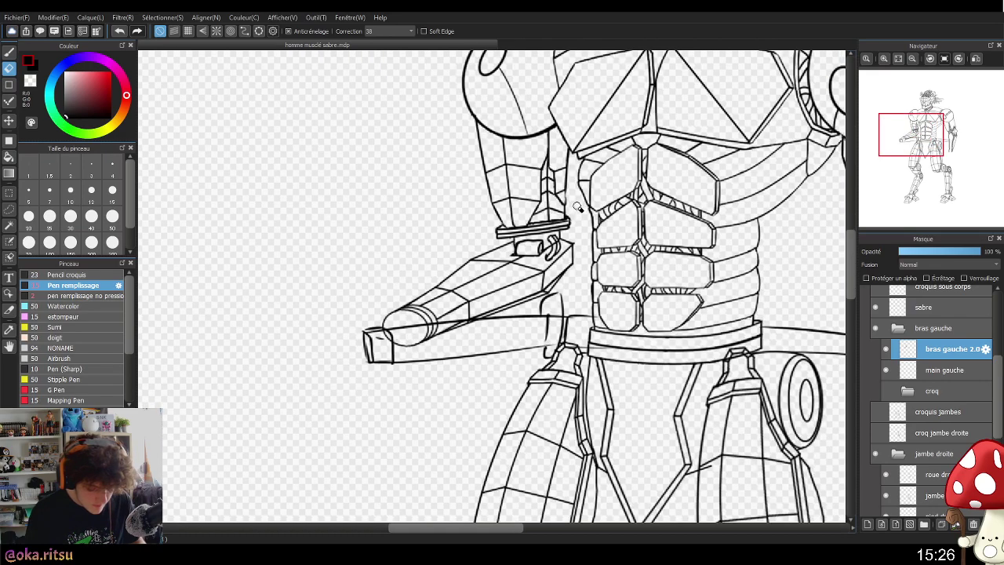
- Redraw the upper arm's inner outline solidly down to the elbow plate with the "Pen remplissage" brush and touch it up
scroll(568, 199, up, 4)
key(b)
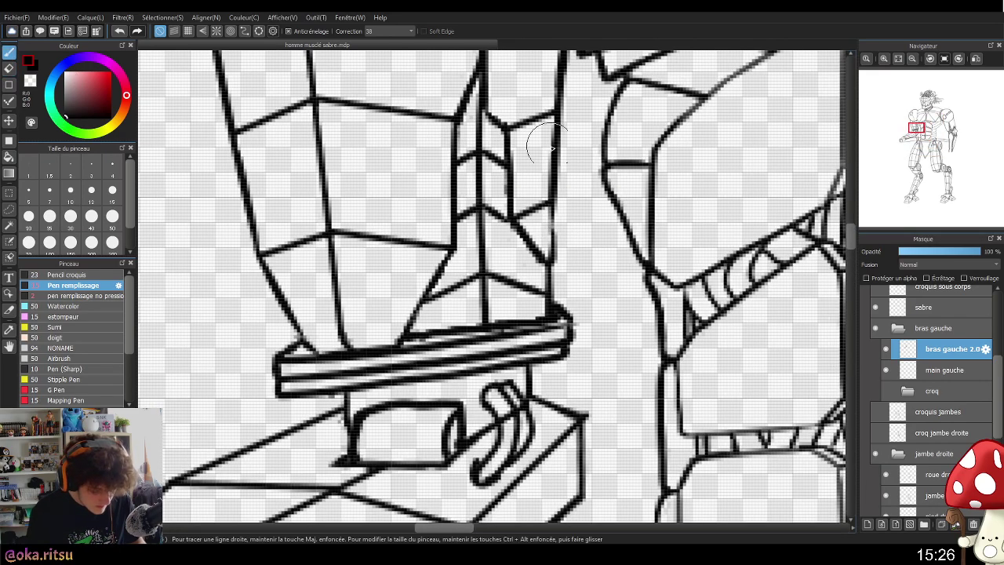
scroll(604, 265, down, 2)
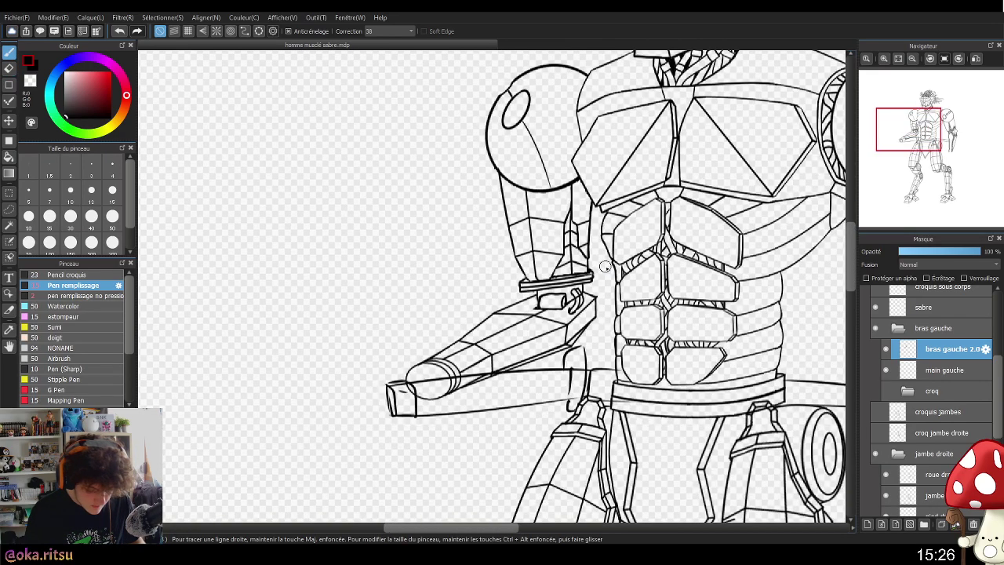
scroll(584, 243, up, 3)
click(8, 68)
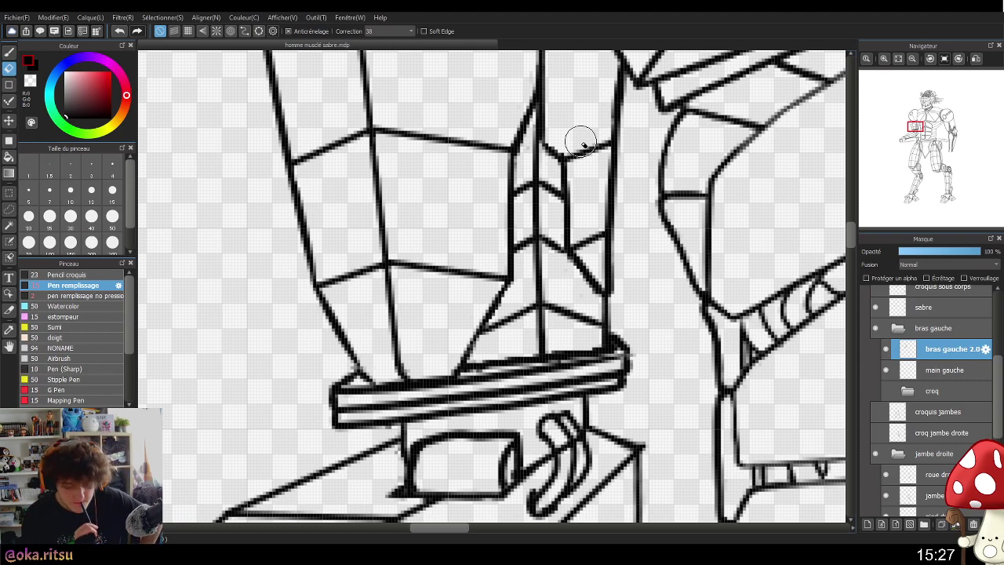
key(b)
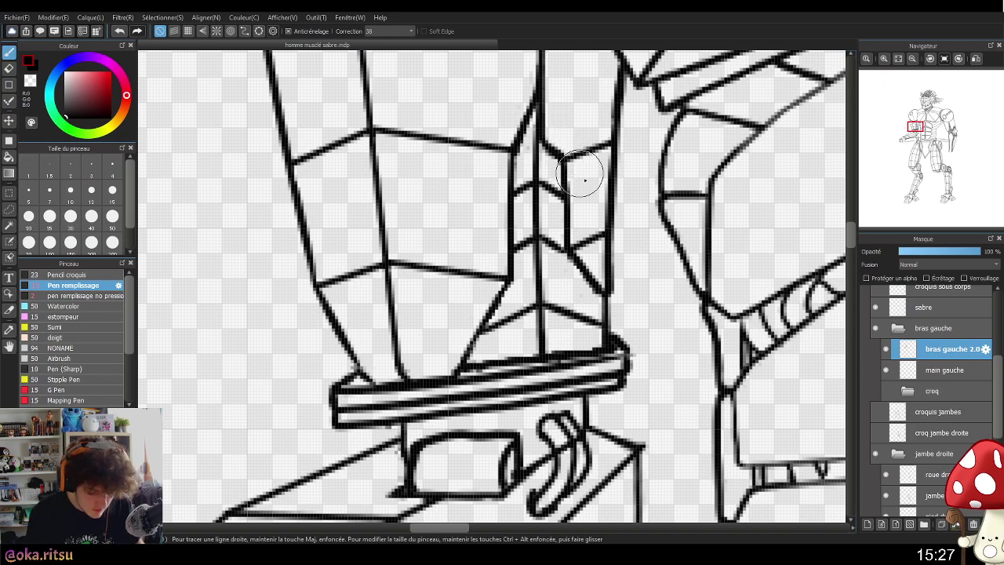
- Clean up the shoulder sphere's lower outline, trimming the overshoot at the chest plate and the stray bump at the outer arm line
scroll(623, 330, down, 2)
scroll(634, 263, up, 2)
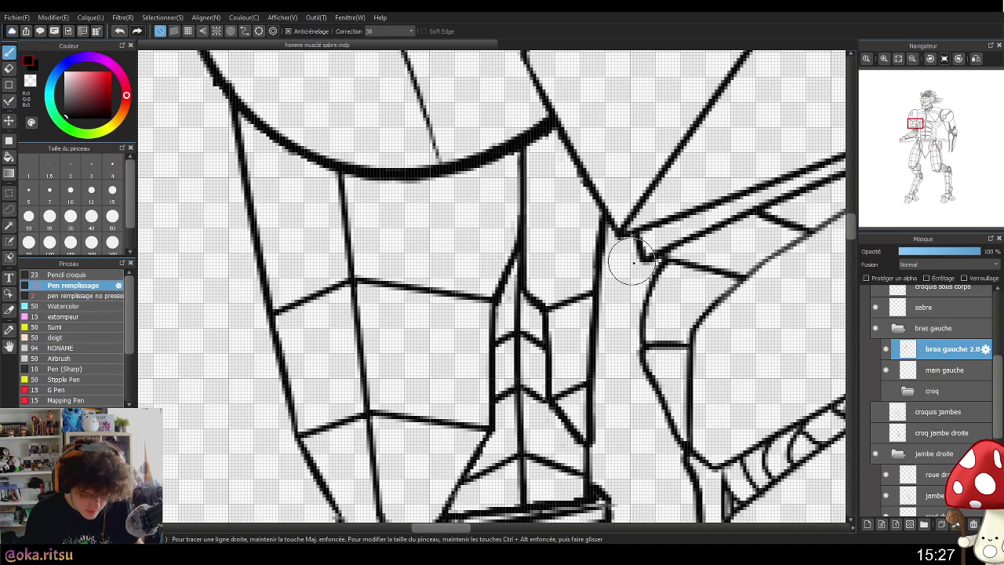
scroll(598, 276, down, 4)
scroll(591, 245, up, 3)
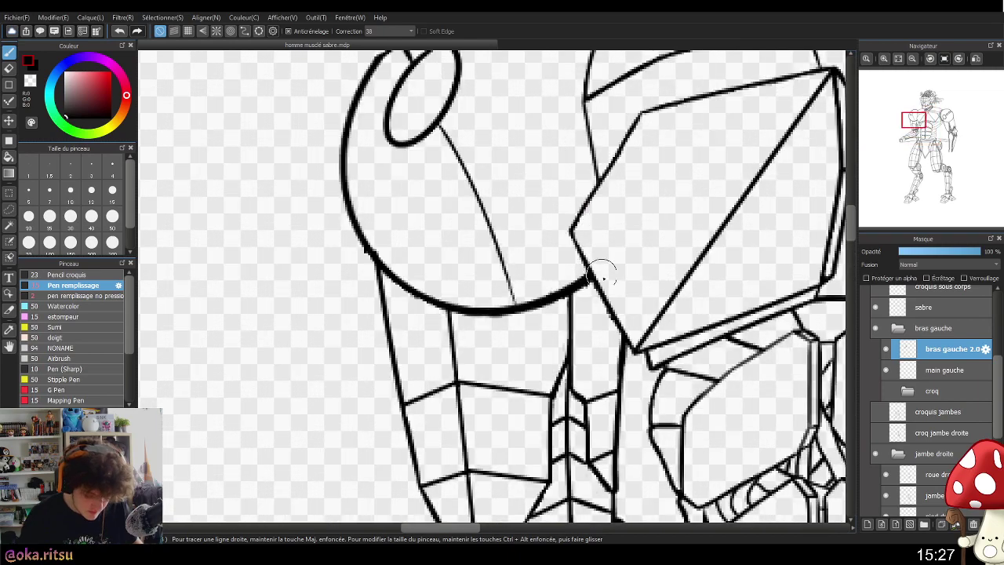
click(10, 68)
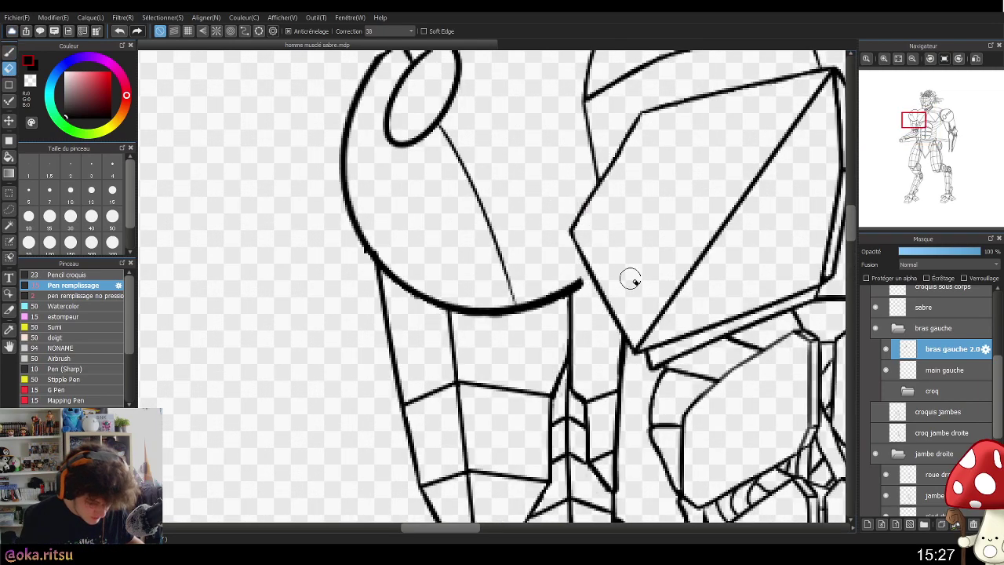
drag(621, 299, 609, 310)
key(ctrl+space)
mouse_move(703, 358)
mouse_down()
mouse_move(701, 294)
mouse_move(690, 340)
mouse_move(679, 286)
mouse_up()
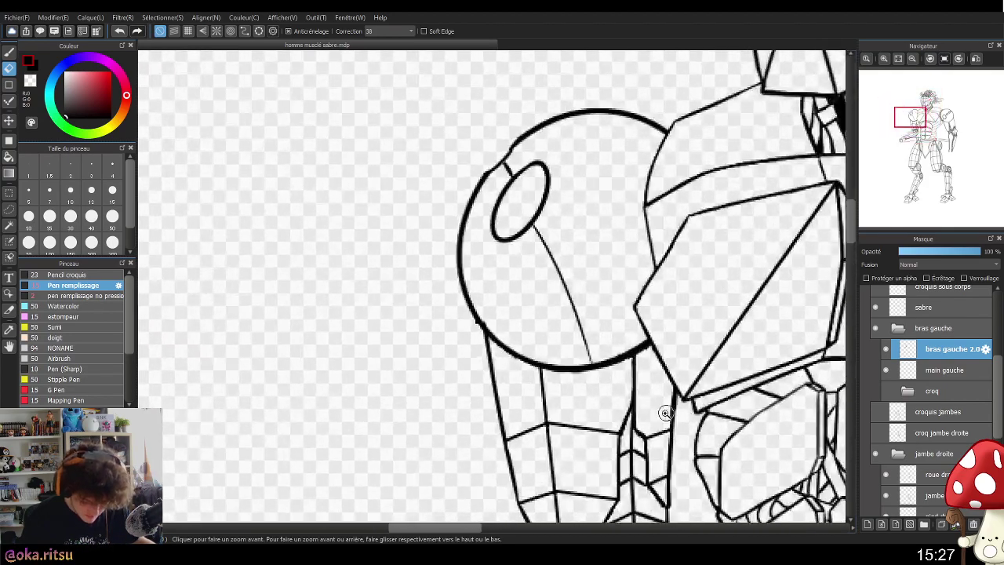
drag(624, 411, 580, 377)
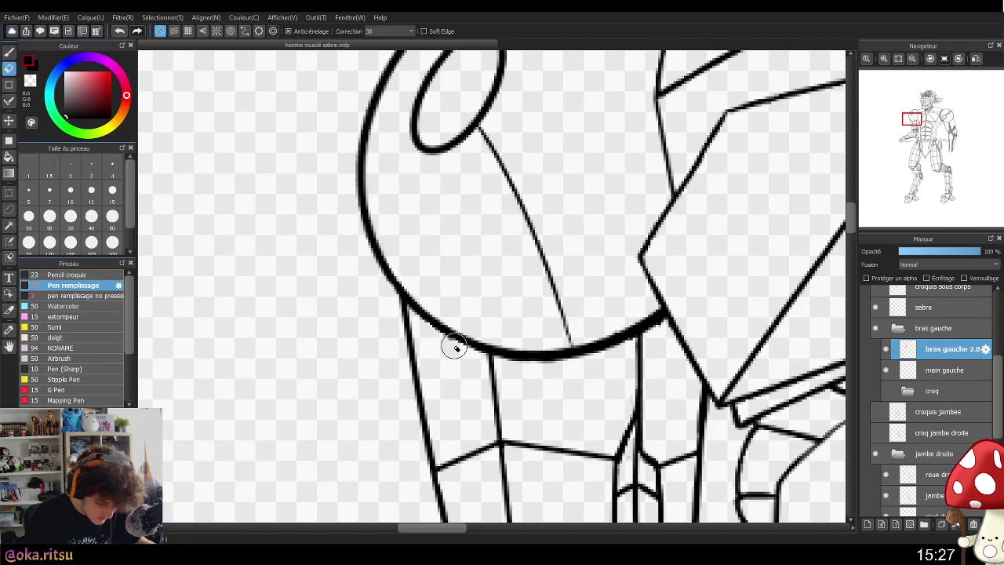
drag(550, 375, 643, 340)
drag(601, 398, 573, 381)
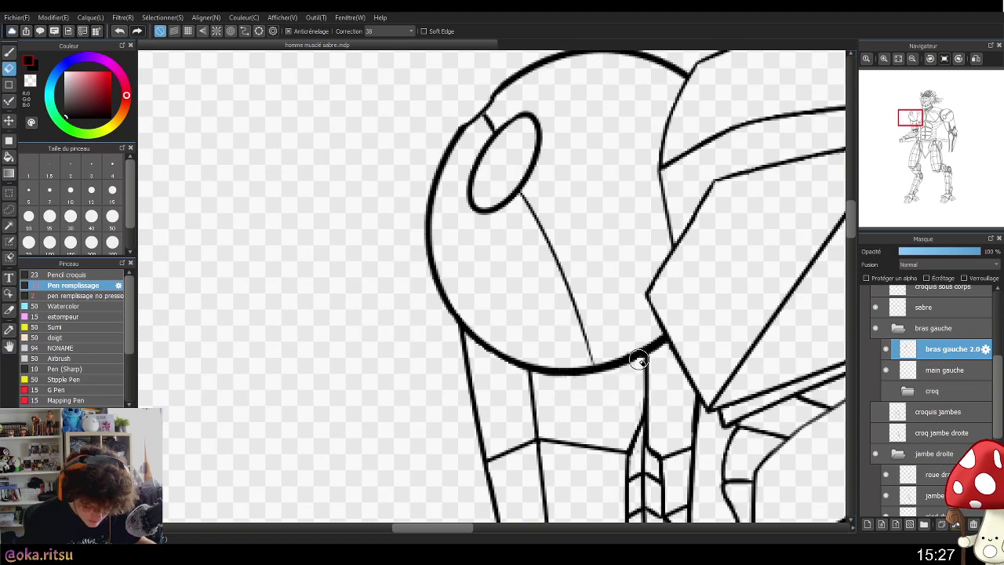
- Erase the excess ink at both ends of the elbow plate where the upper-arm lines meet it
scroll(705, 398, down, 3)
drag(737, 437, 593, 323)
drag(544, 359, 542, 452)
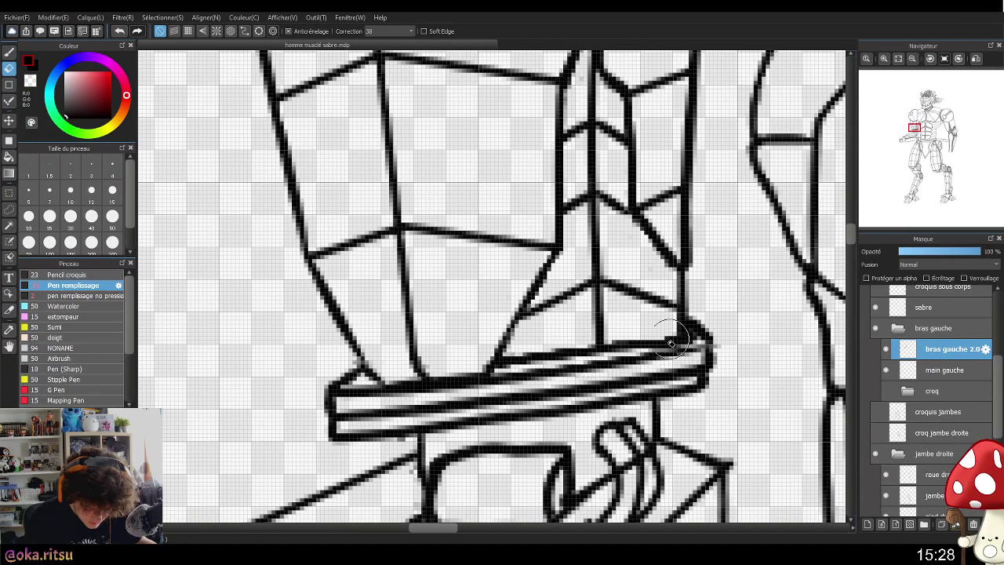
drag(701, 342, 712, 362)
click(10, 51)
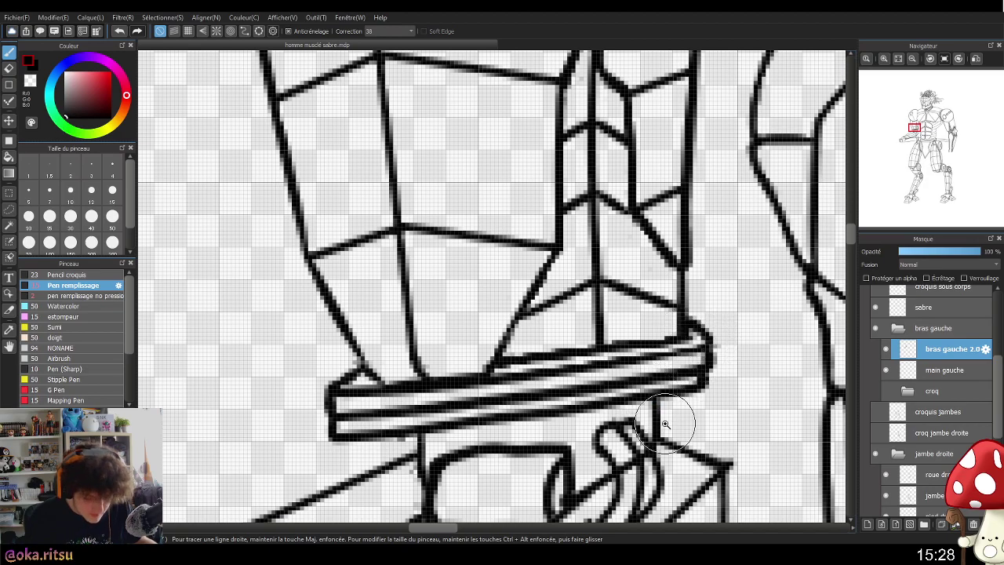
scroll(666, 421, down, 2)
scroll(659, 409, up, 1)
drag(601, 424, 637, 382)
key(e)
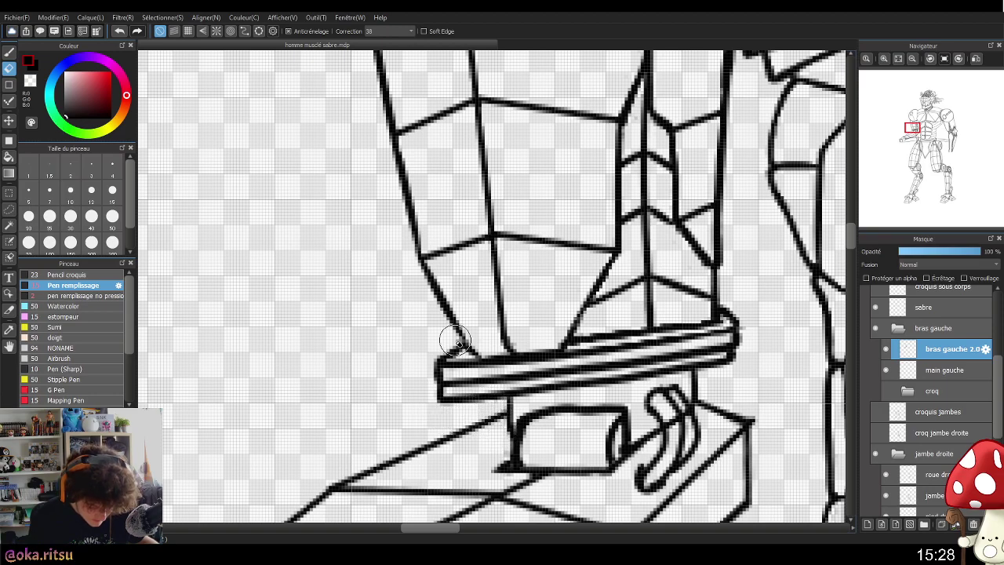
scroll(719, 345, down, 2)
scroll(718, 345, down, 3)
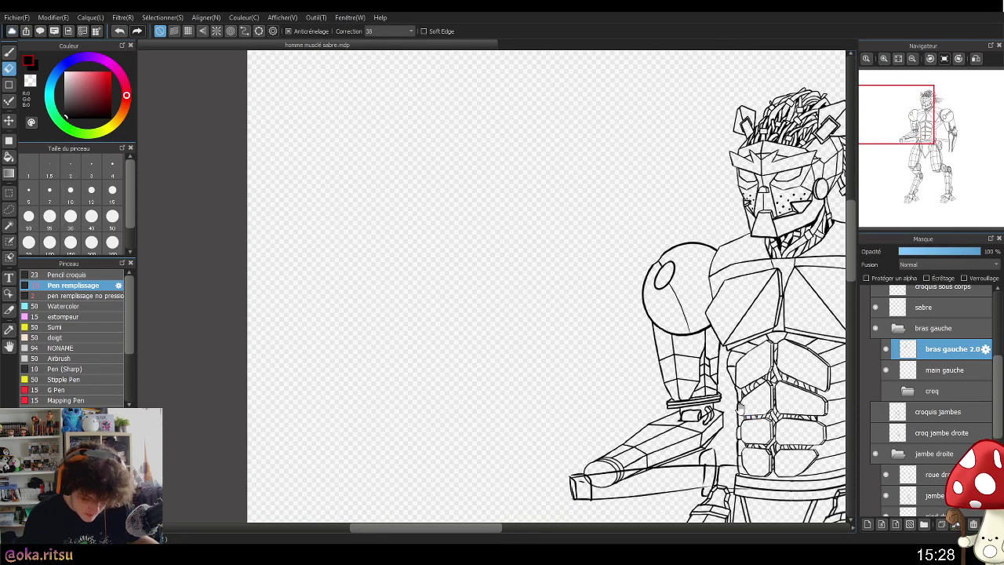
scroll(650, 385, up, 2)
drag(647, 430, 596, 343)
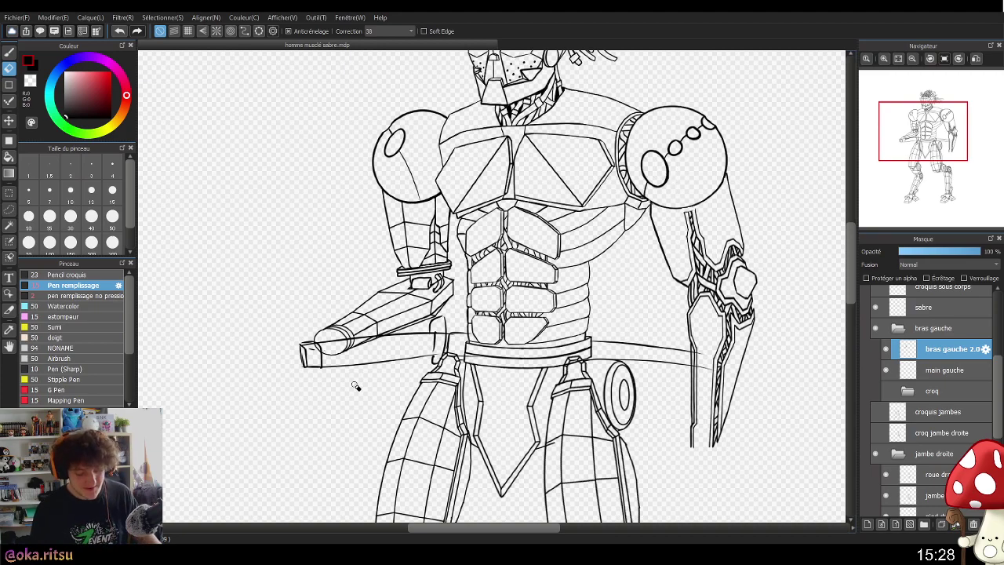
drag(359, 383, 381, 369)
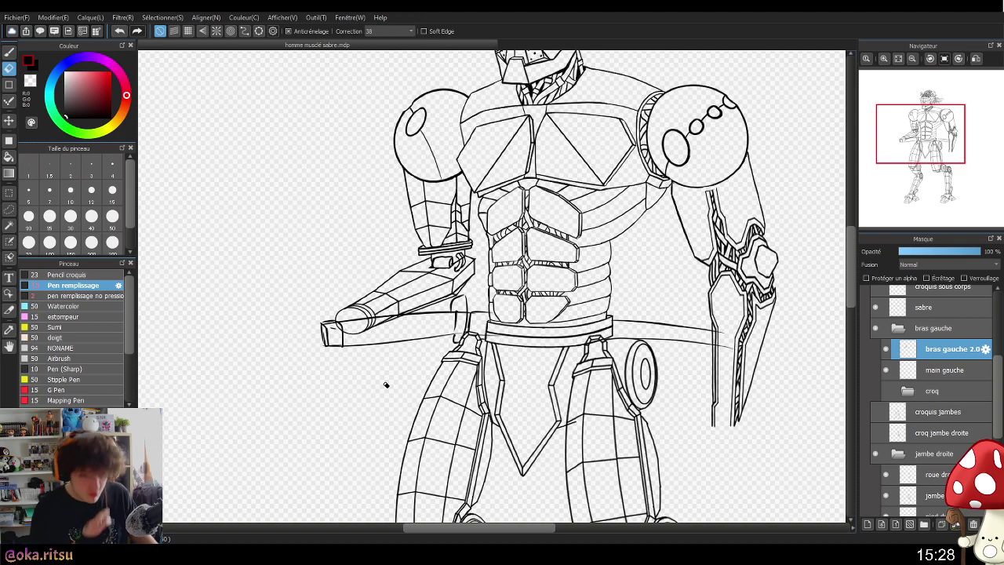
- Select the "main gauche" layer and examine the robotic hand reference image in the browser
click(934, 372)
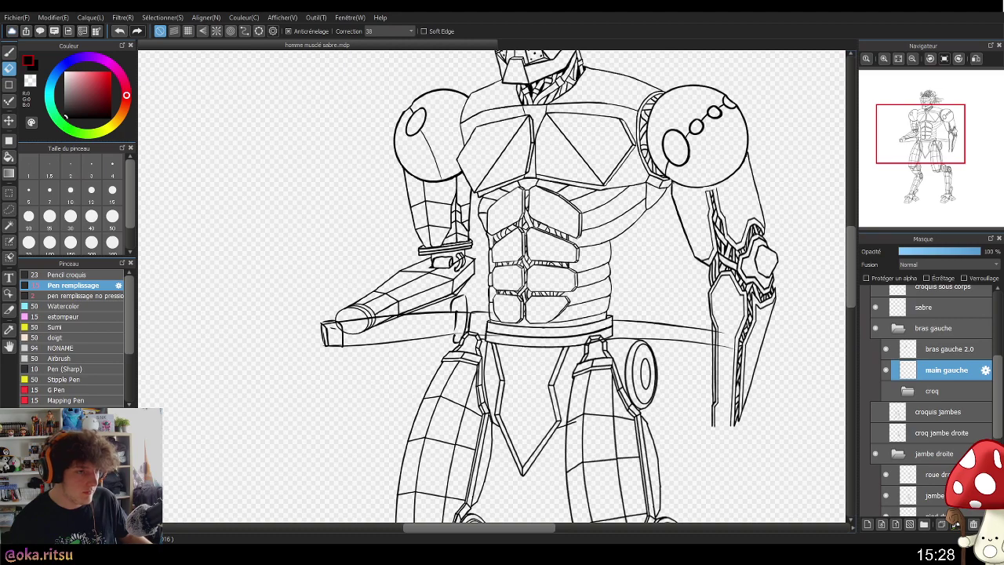
drag(1003, 26, 682, 16)
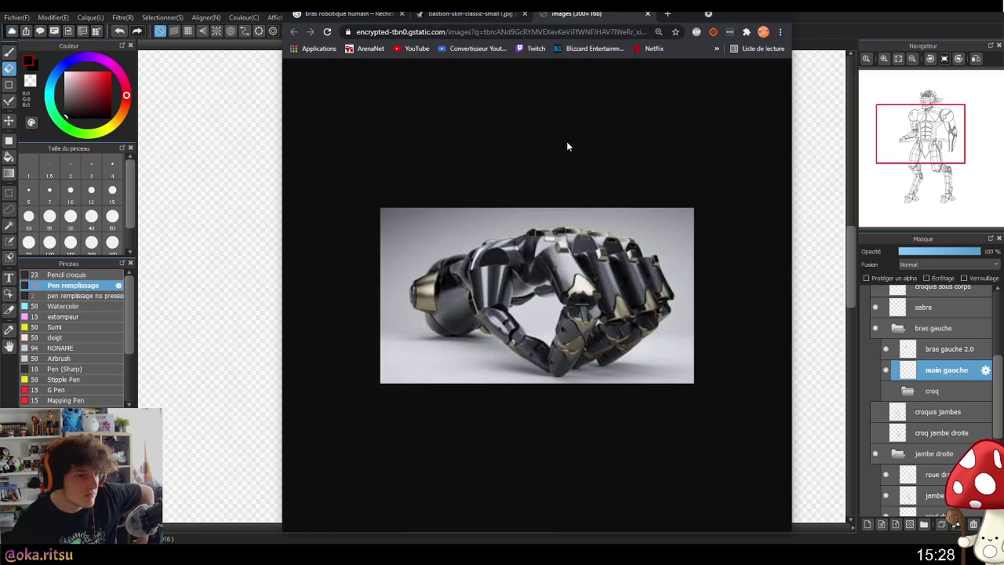
mouse_move(679, 12)
mouse_down()
mouse_move(321, 4)
mouse_move(2, 36)
mouse_move(1003, 77)
mouse_move(1003, 15)
mouse_up()
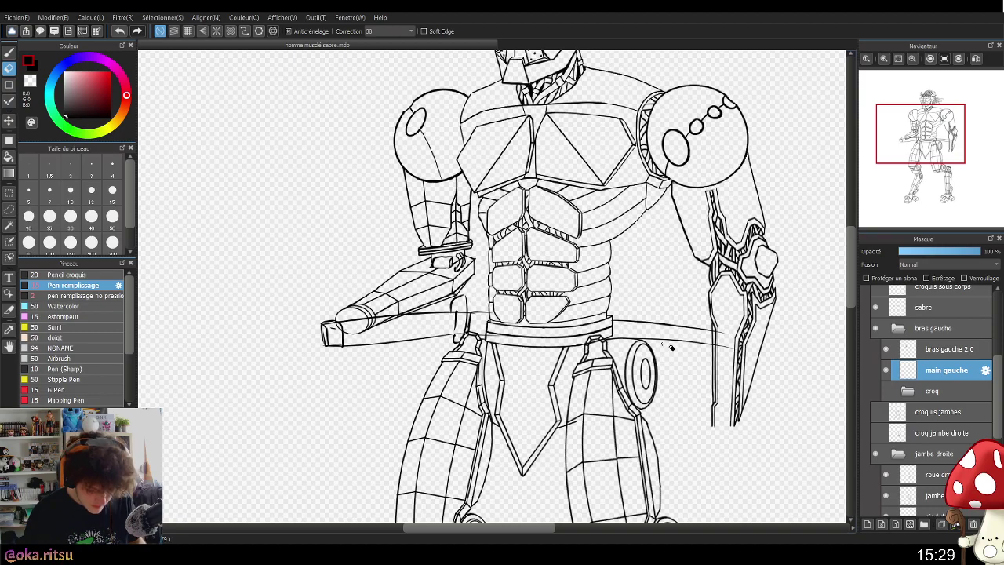
- Examine the robot's legs, feet, torso and arms for the state of the line art
scroll(679, 378, down, 5)
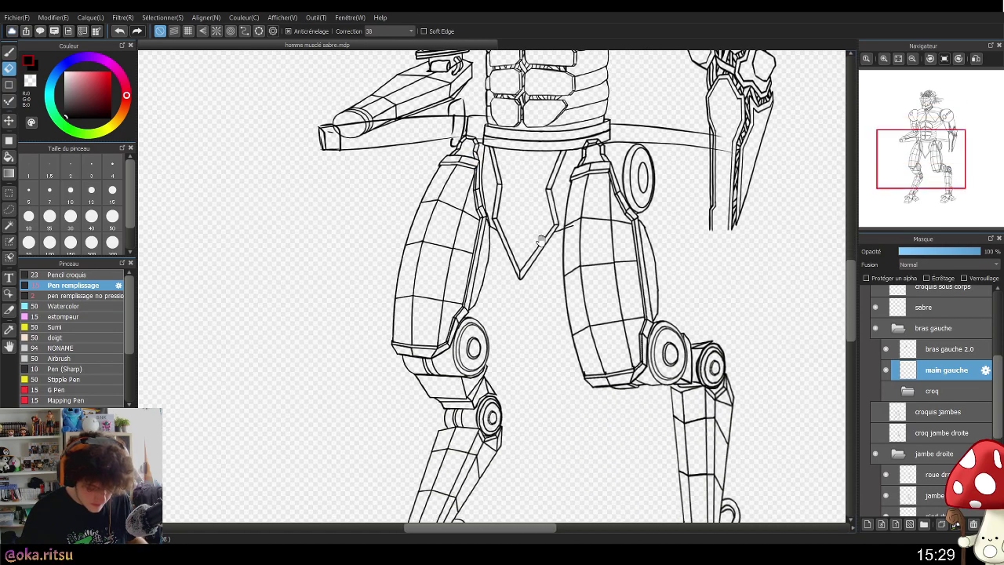
scroll(668, 375, down, 4)
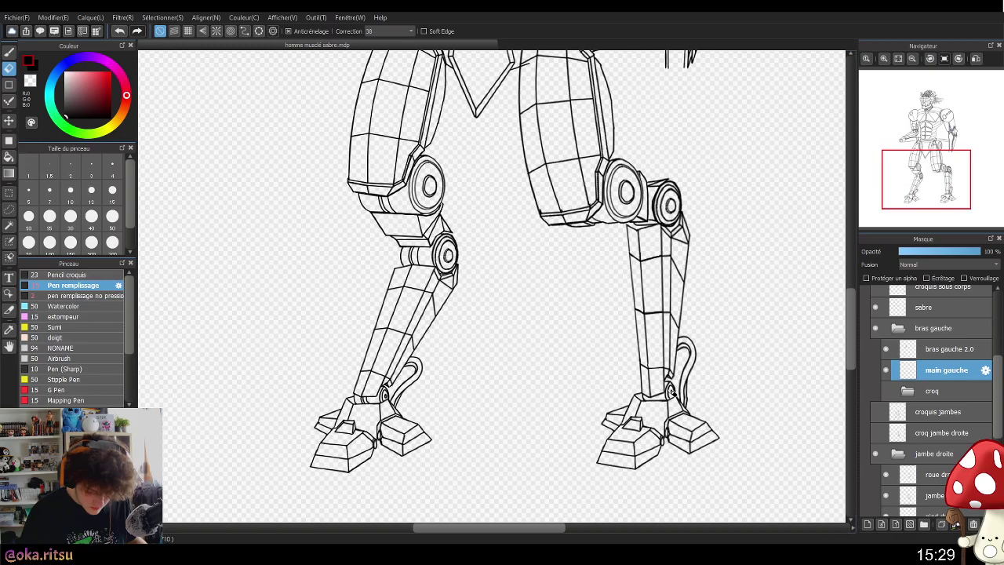
scroll(656, 377, up, 3)
scroll(622, 457, down, 3)
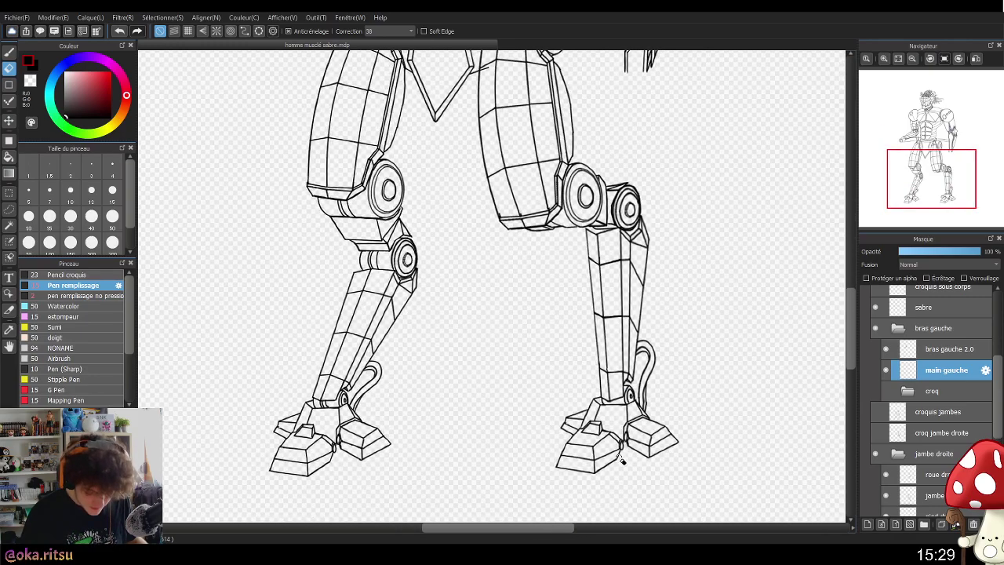
scroll(600, 219, up, 5)
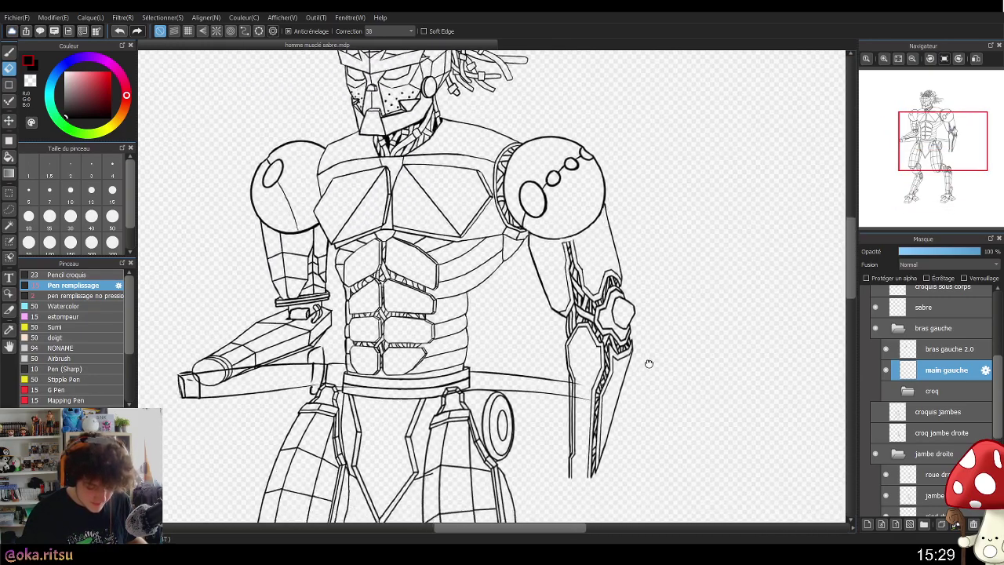
drag(663, 334, 638, 285)
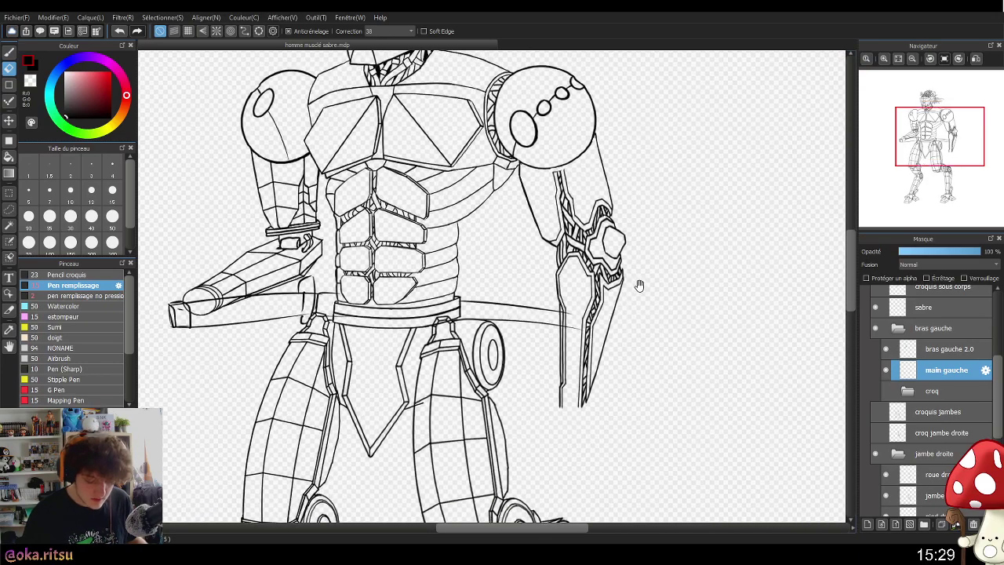
drag(675, 399, 692, 412)
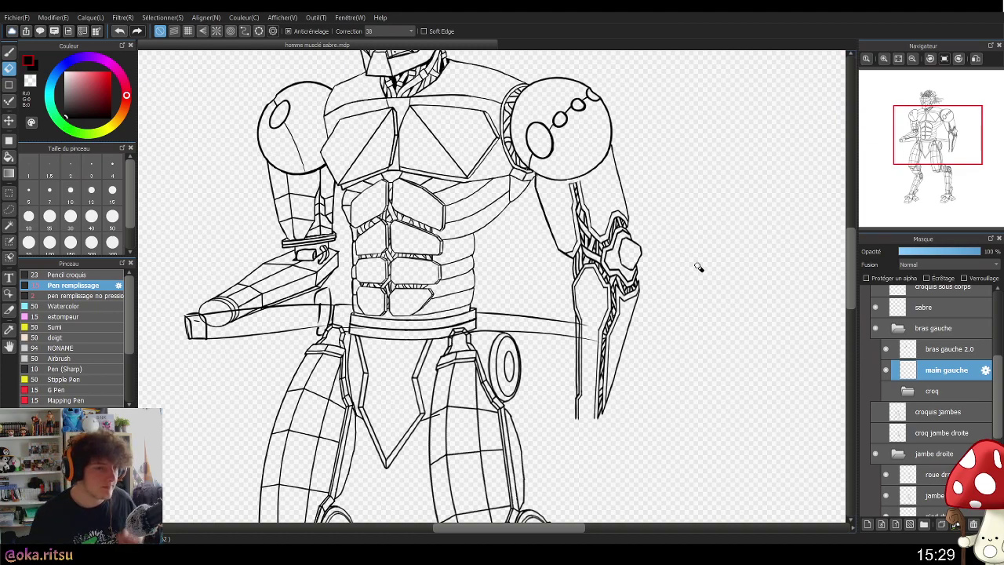
- Show the "vise" layer, select it and erase the misplaced old screws around the bent forearm
scroll(988, 337, up, 4)
click(875, 317)
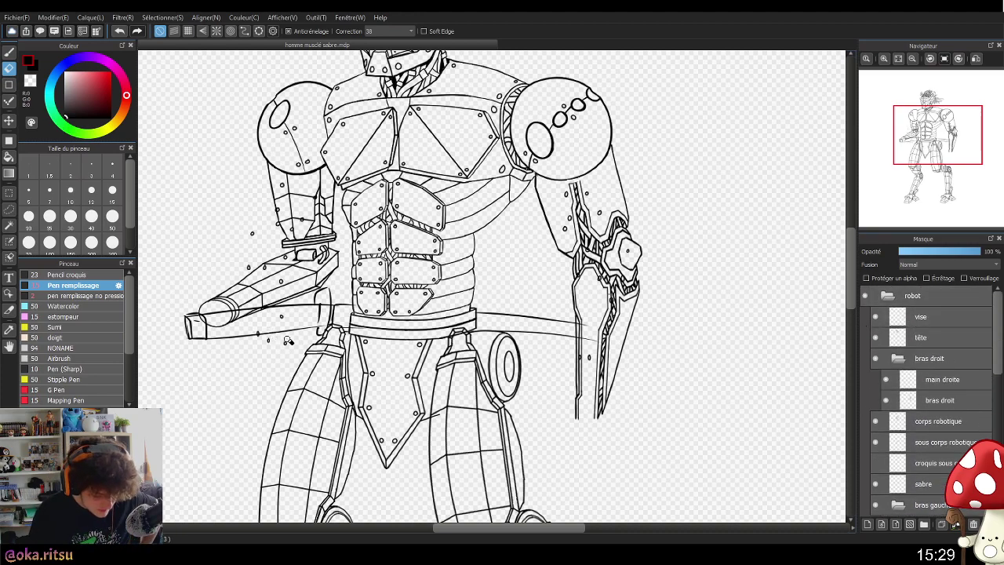
click(934, 318)
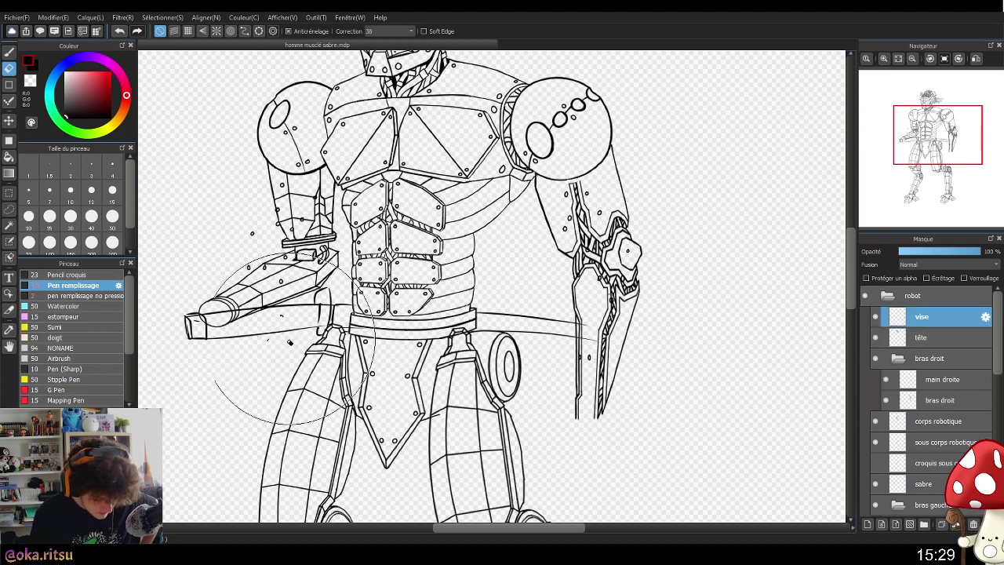
click(28, 242)
drag(288, 332, 273, 307)
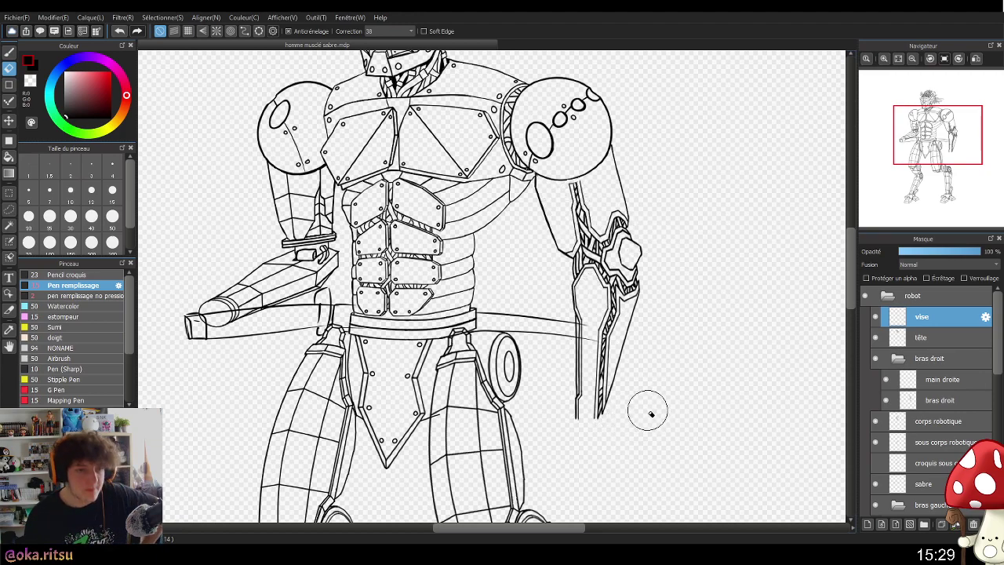
- With the "Pen remplissage" brush, draw a small screw at each end of the forearm's middle panel, just below the upper ridge
key(b)
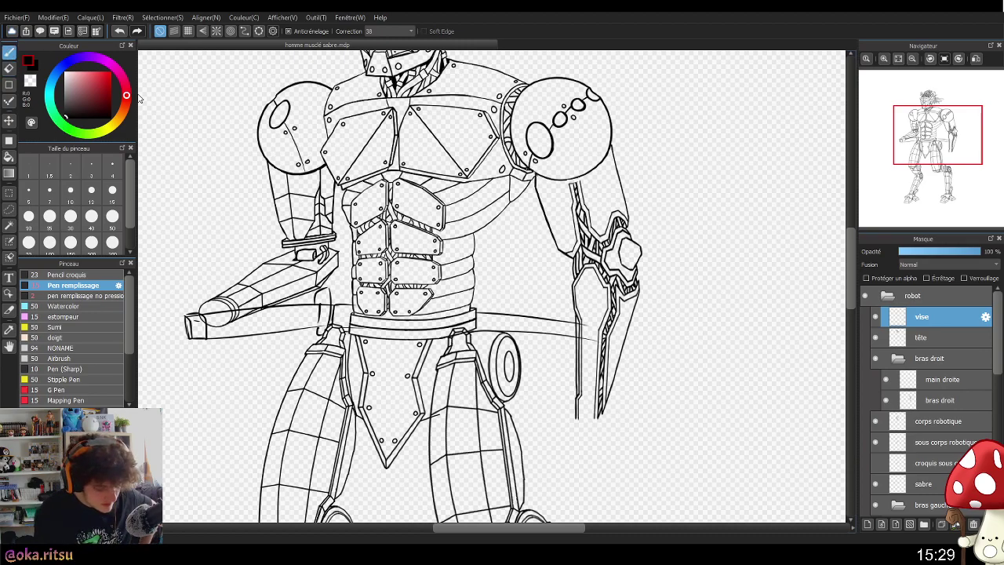
scroll(280, 283, up, 4)
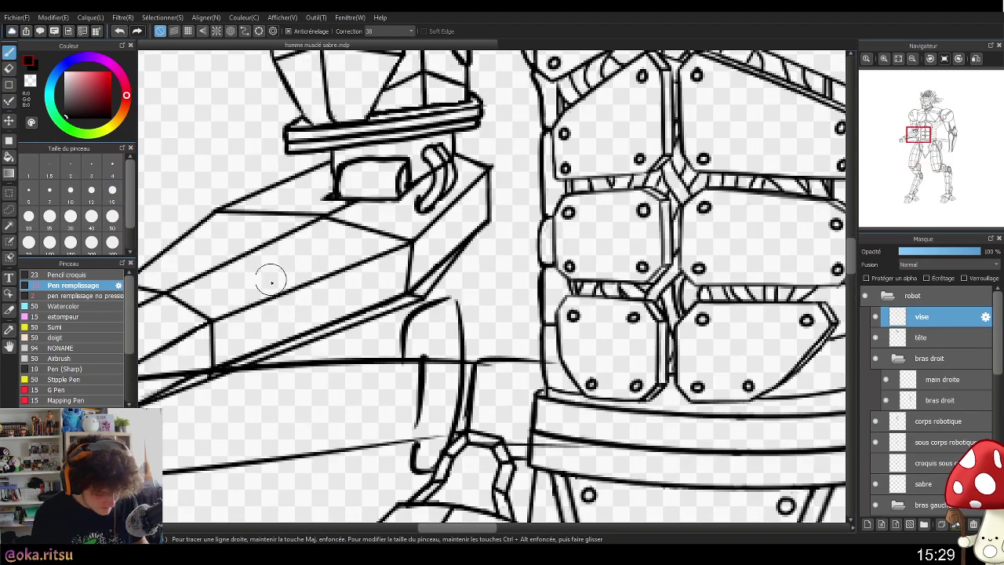
mouse_move(385, 317)
mouse_down()
mouse_move(414, 326)
mouse_move(615, 326)
mouse_up()
drag(426, 298, 427, 297)
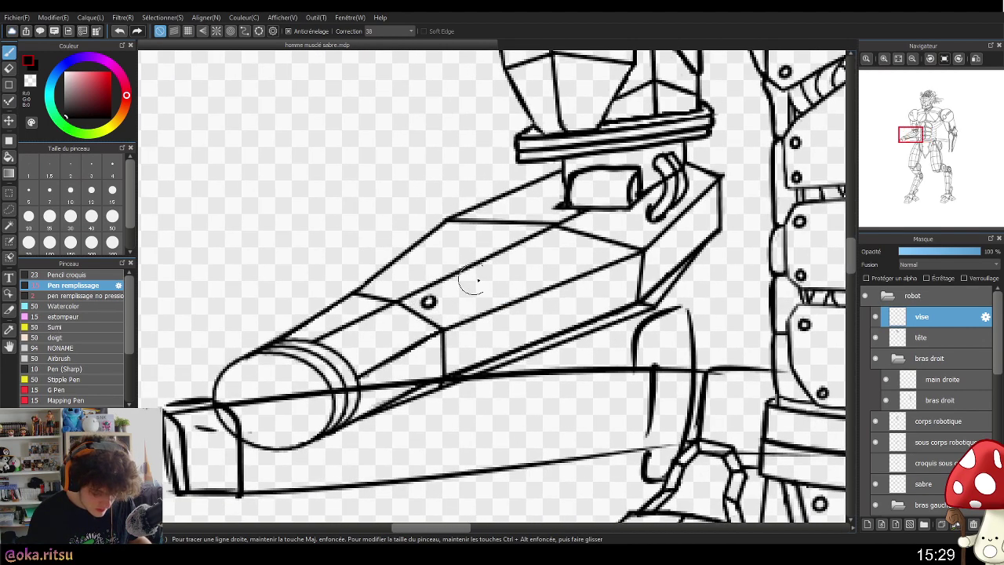
mouse_move(552, 239)
mouse_down()
mouse_move(563, 243)
mouse_move(519, 236)
mouse_up()
- Draw matching screws just above the ridge on the forearm's upper panel, one near the elbow and one near the wrist, redrawing unsatisfactory strokes
key(ctrl+z)
key(ctrl+z)
key(ctrl+z)
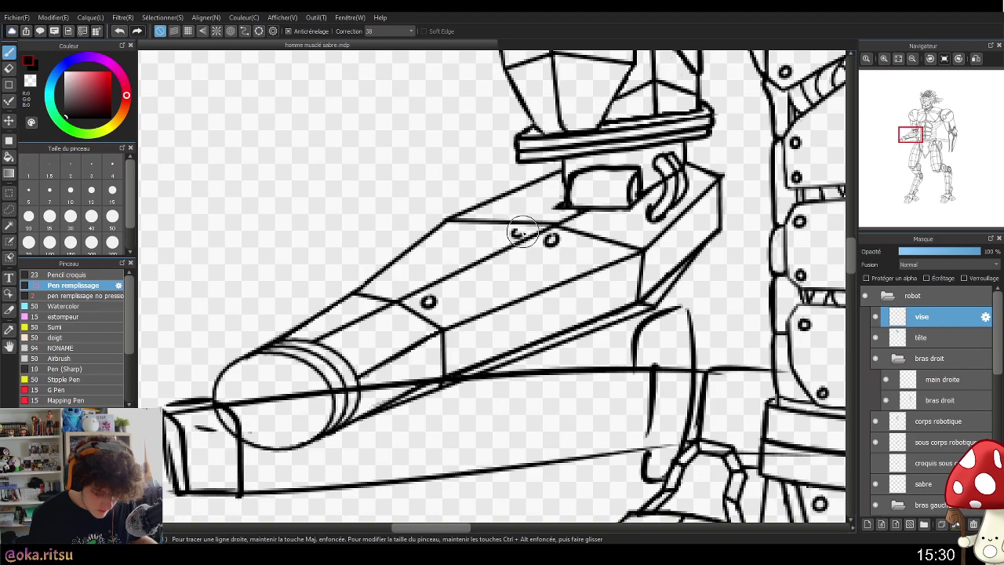
key(ctrl+z)
drag(513, 230, 515, 238)
mouse_move(398, 289)
mouse_down()
mouse_move(403, 295)
mouse_move(403, 287)
mouse_up()
key(ctrl+z)
key(ctrl+z)
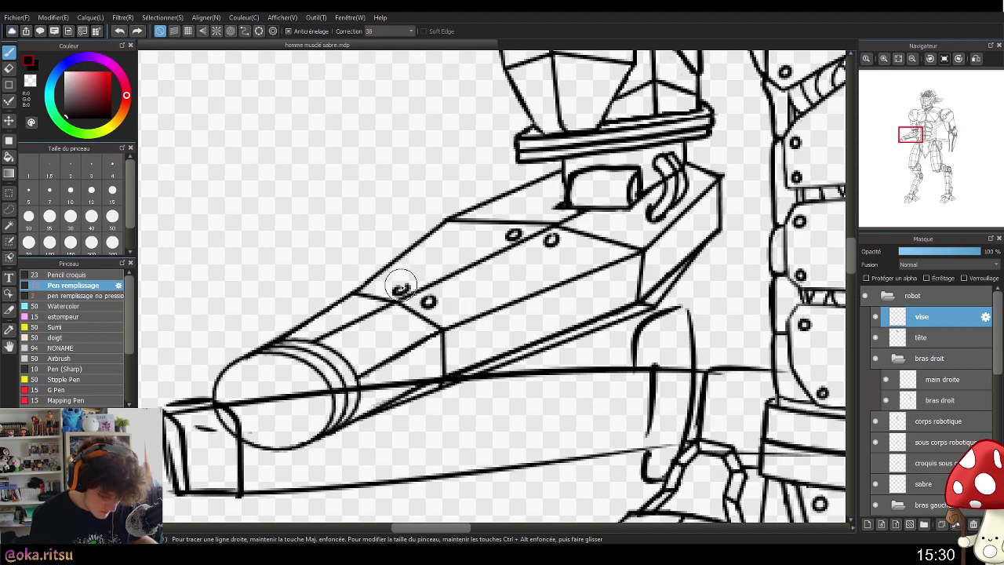
- Draw screws at both ends of the forearm's lower side panel and in the corners of the adjoining elbow-end and wrist-end panels
mouse_move(455, 332)
mouse_down()
mouse_move(464, 342)
mouse_move(460, 334)
mouse_up()
drag(628, 270, 657, 246)
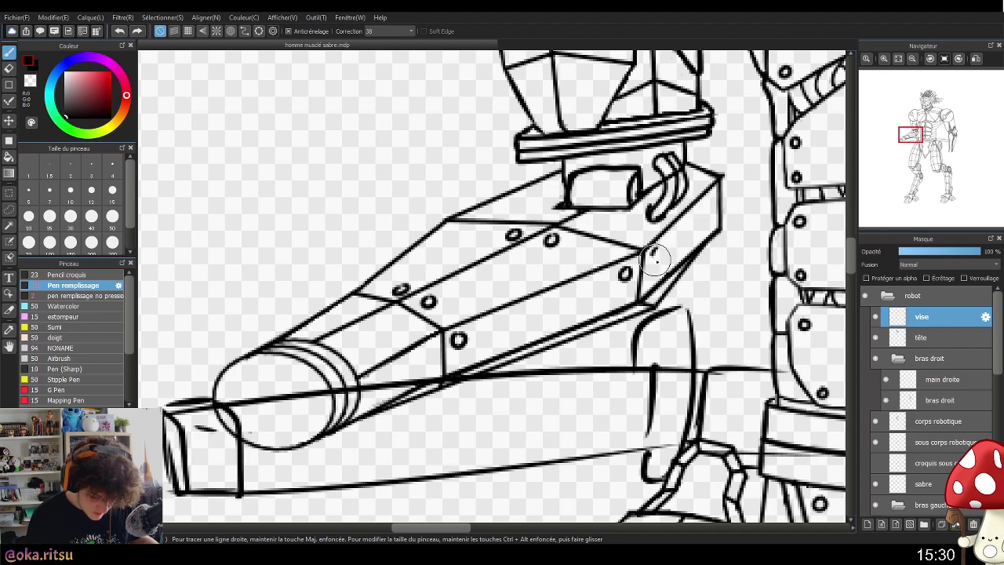
drag(708, 198, 710, 200)
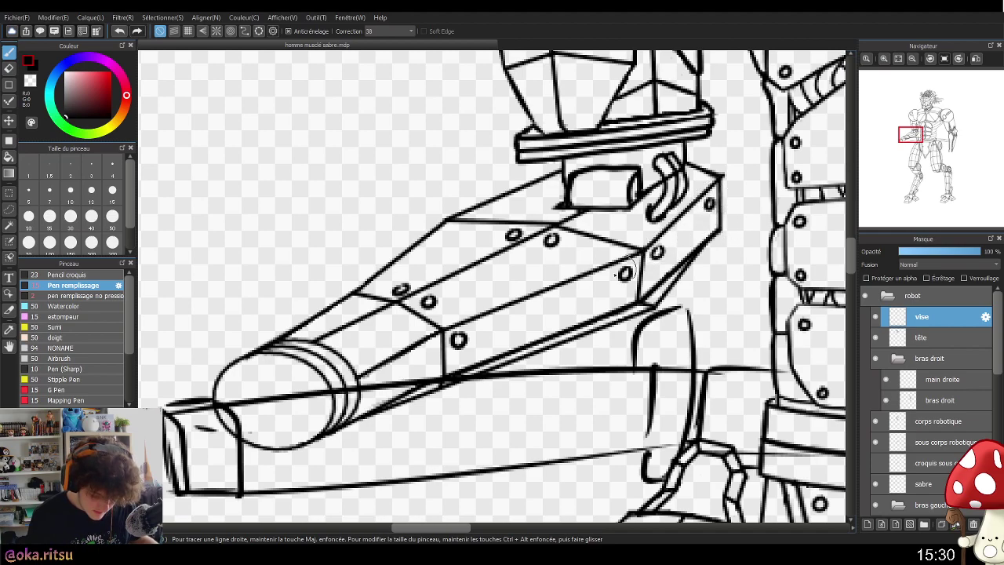
drag(427, 349, 430, 353)
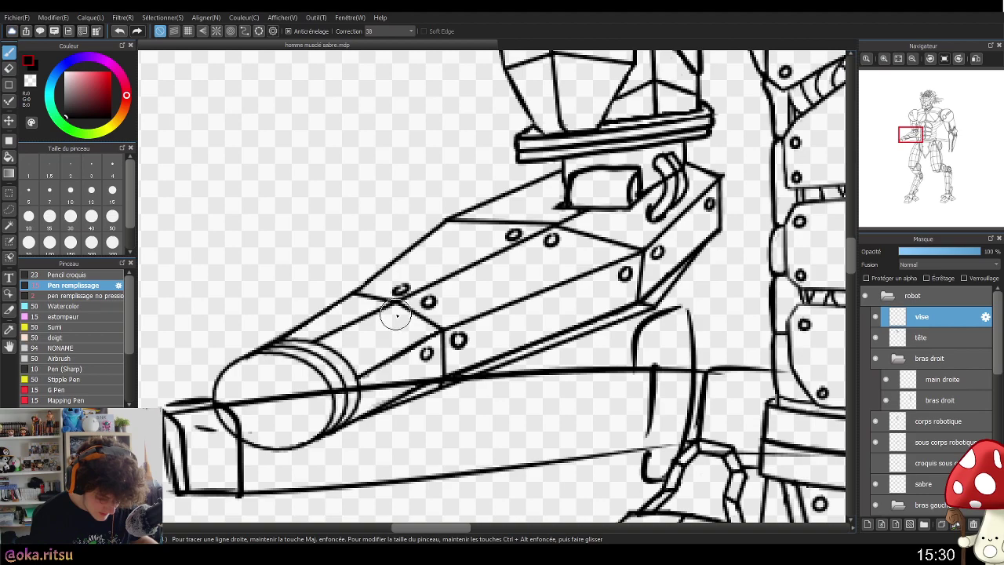
drag(394, 314, 370, 307)
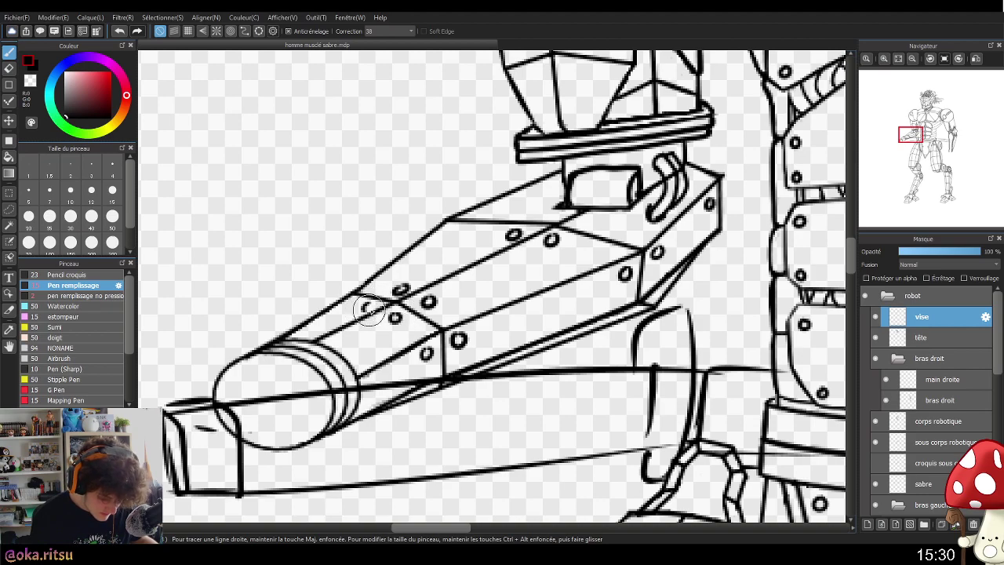
- Draw screws in the corners of the forearm's top plate around the elbow box and cable
drag(554, 212, 559, 217)
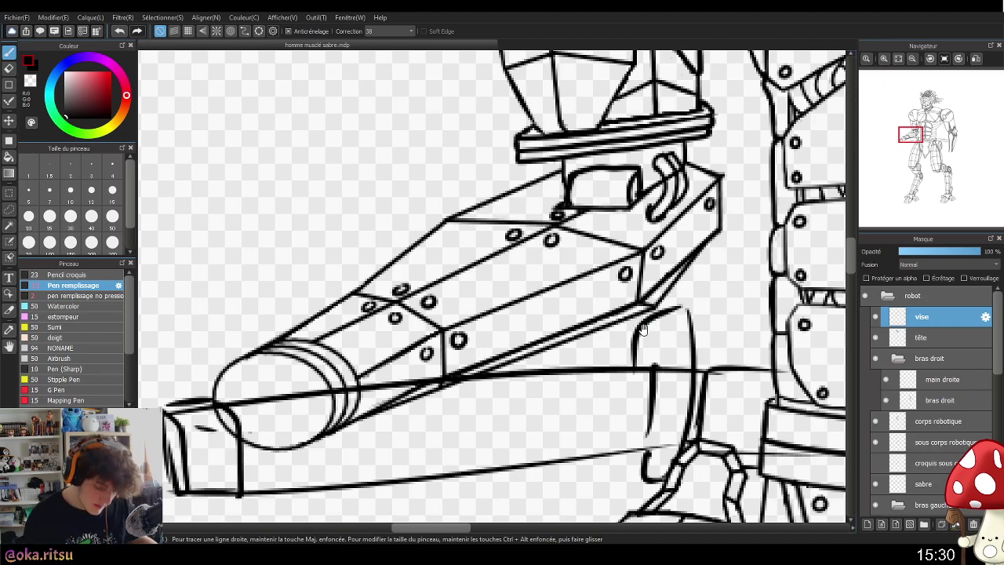
drag(643, 327, 632, 296)
scroll(667, 322, down, 2)
scroll(650, 251, up, 3)
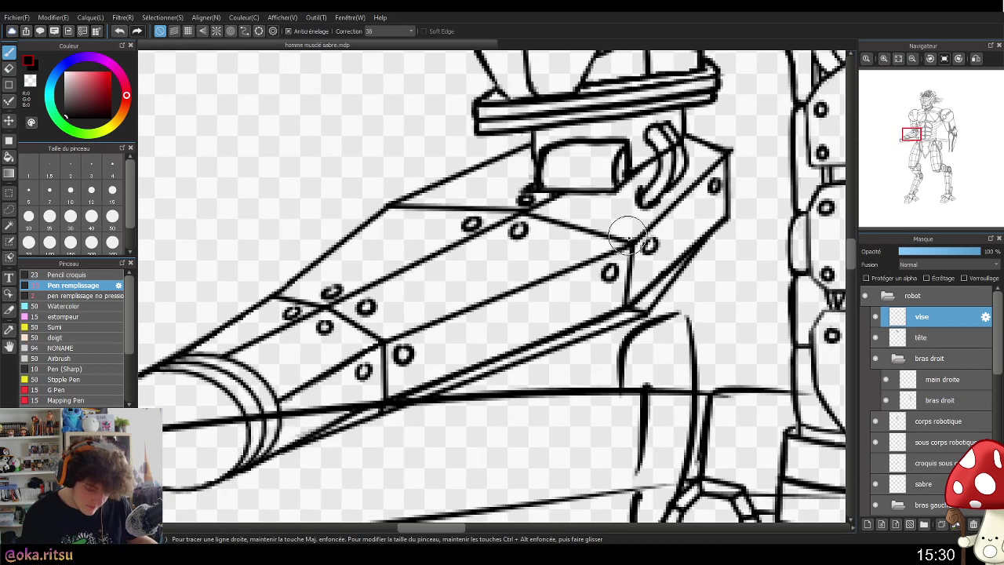
drag(573, 209, 566, 201)
mouse_move(694, 153)
mouse_down()
mouse_move(703, 161)
mouse_move(694, 164)
mouse_up()
scroll(722, 243, down, 4)
scroll(553, 414, up, 1)
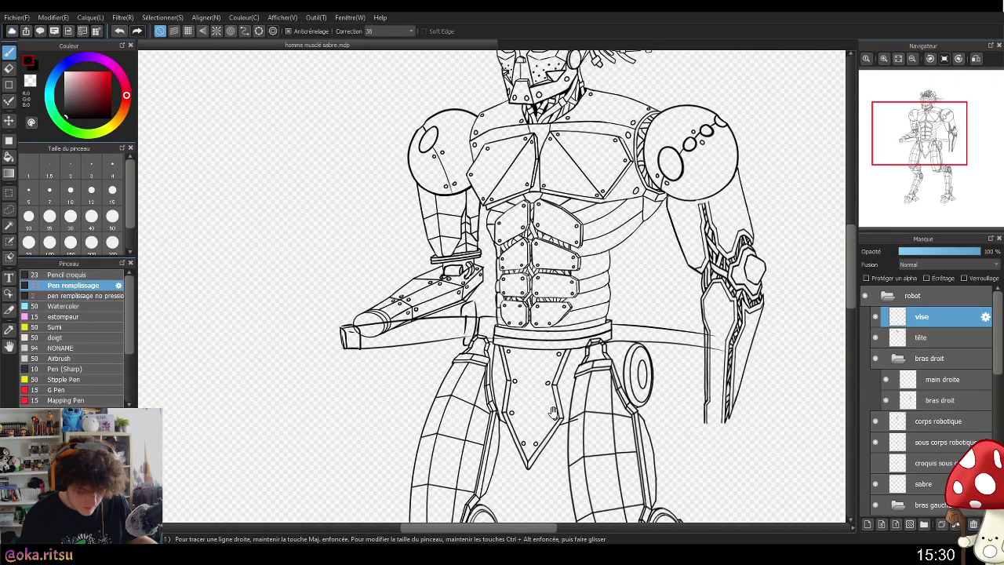
- Erase the upper panel's elbow-side screw with a size 30 eraser and redraw it smaller and flatter, closer to the panel's top edge
scroll(425, 292, up, 8)
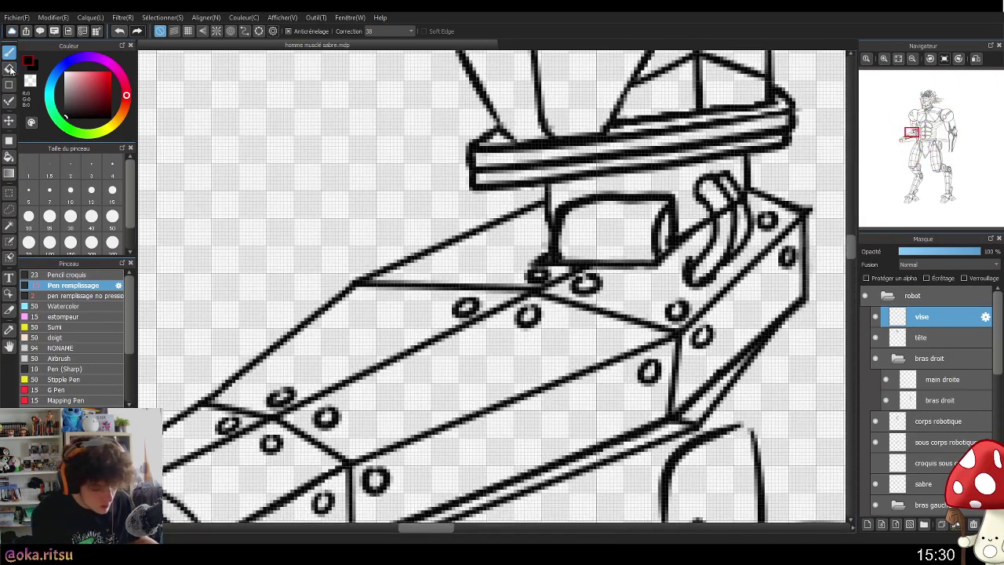
click(10, 69)
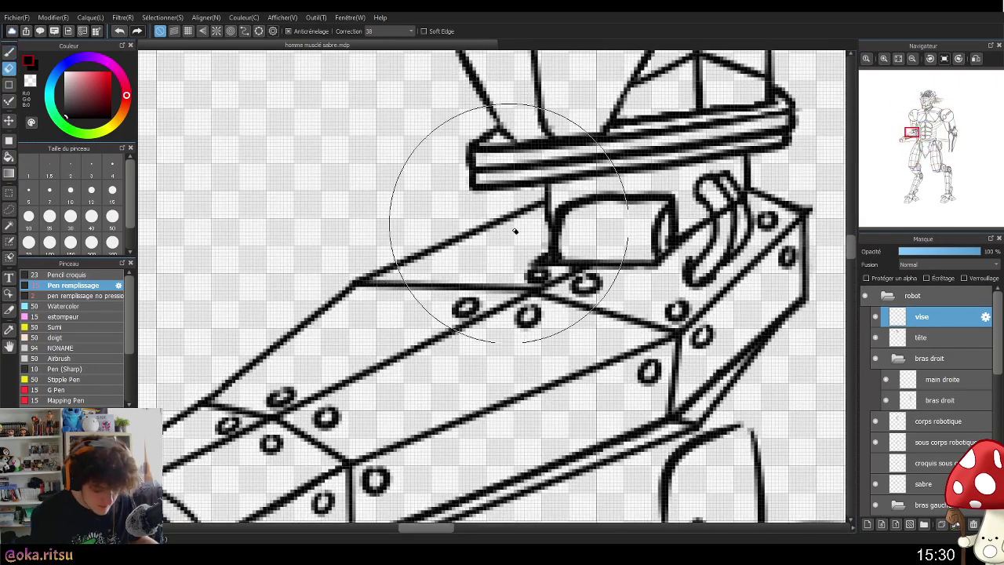
click(70, 219)
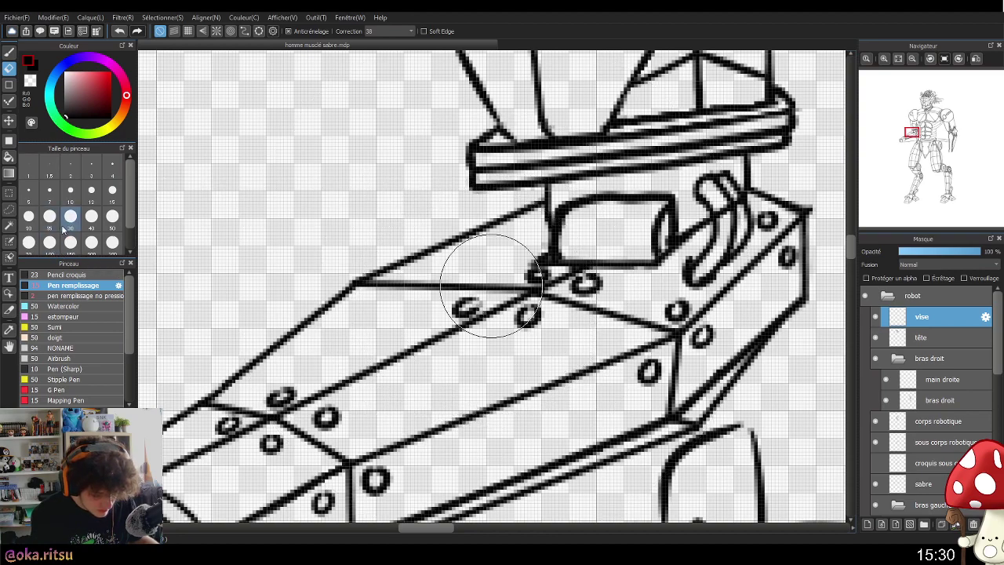
drag(475, 304, 469, 301)
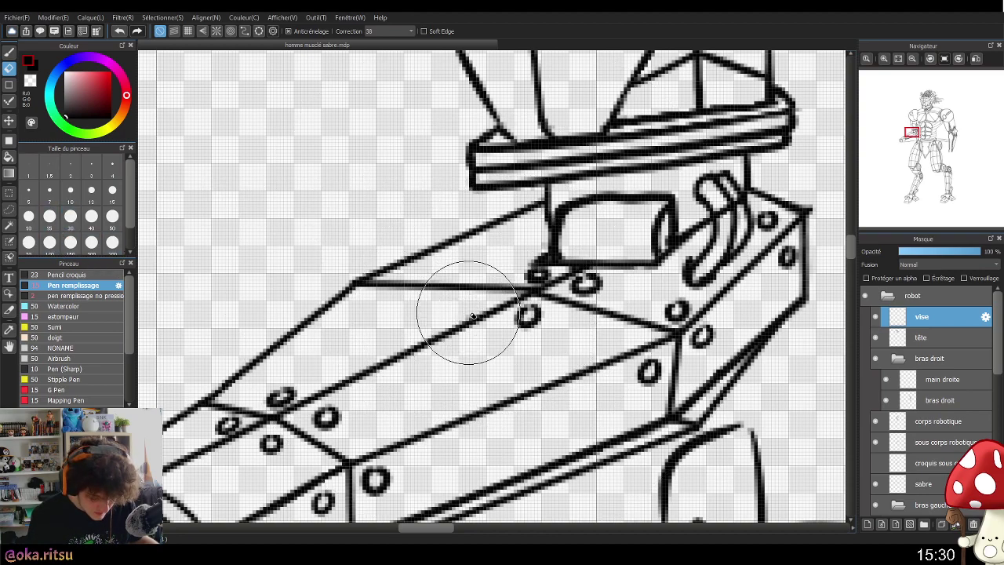
click(9, 51)
drag(452, 299, 453, 299)
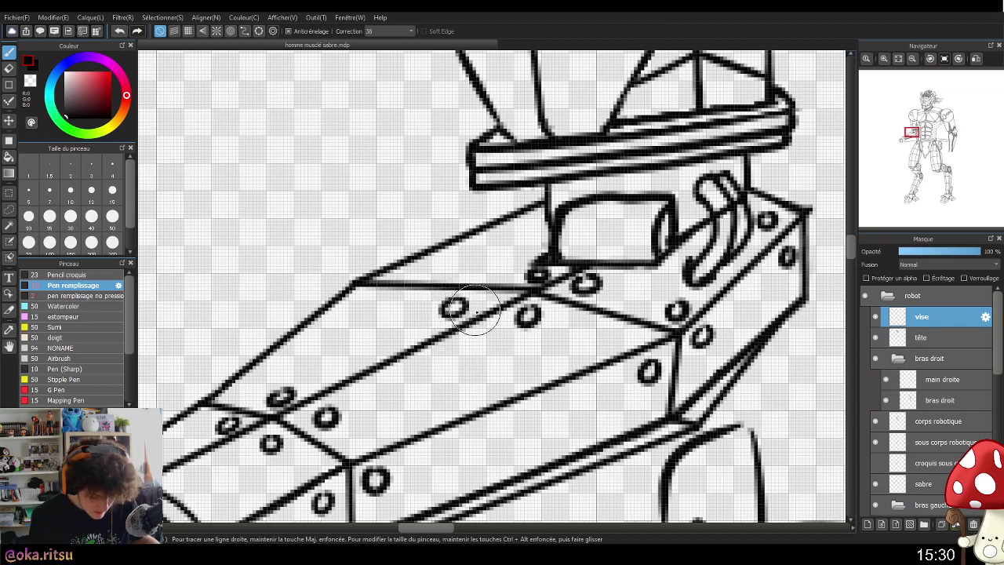
key(ctrl+z)
mouse_move(470, 296)
mouse_down()
mouse_move(470, 309)
mouse_move(476, 301)
mouse_up()
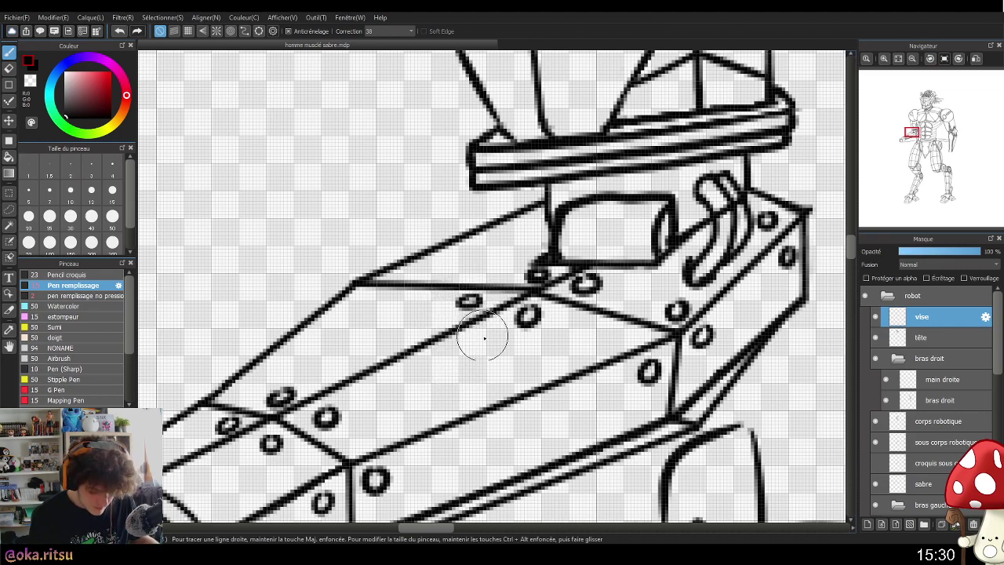
- Draw screws in the two outer corners of the forearm's upper panel, at the elbow and wrist ends
mouse_move(363, 291)
mouse_down()
mouse_move(374, 303)
mouse_move(362, 295)
mouse_move(360, 309)
mouse_move(368, 297)
mouse_up()
key(ctrl+z)
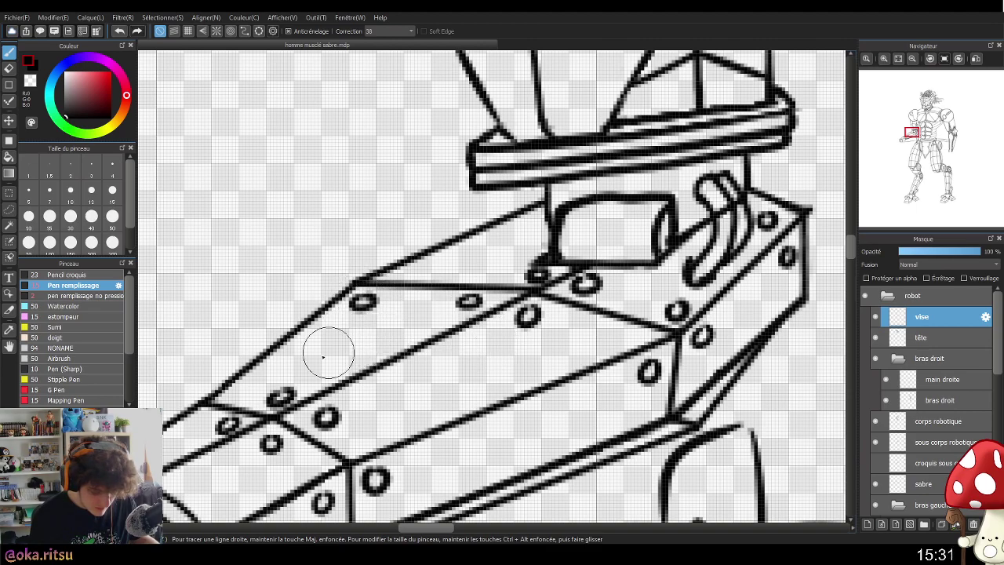
mouse_move(239, 388)
mouse_down()
mouse_move(226, 395)
mouse_move(244, 392)
mouse_up()
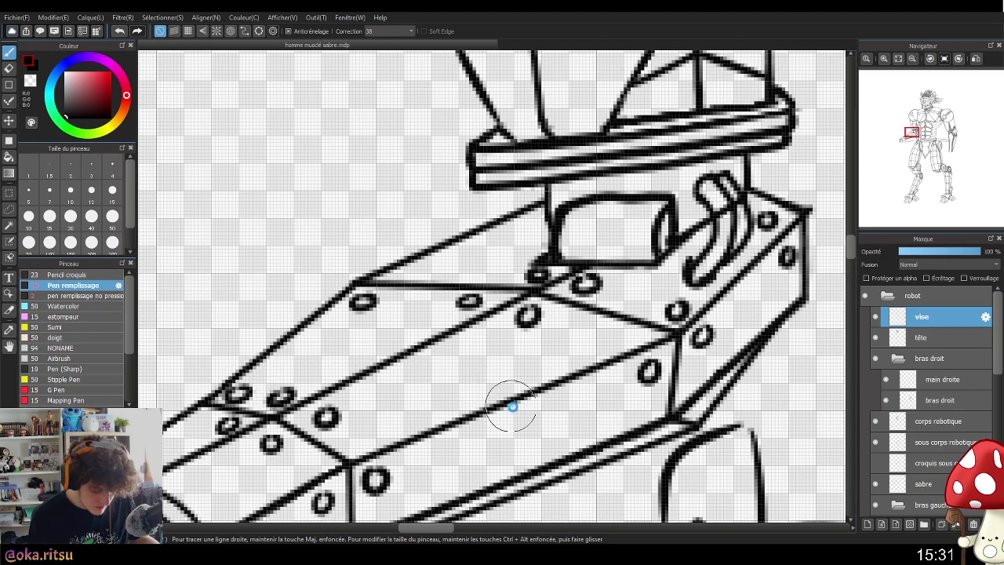
scroll(546, 416, down, 2)
scroll(547, 415, up, 2)
- Draw screws in the two remaining corners of the forearm's middle panel, just above the lower ridge
mouse_move(343, 437)
mouse_down()
mouse_move(335, 442)
mouse_move(347, 443)
mouse_up()
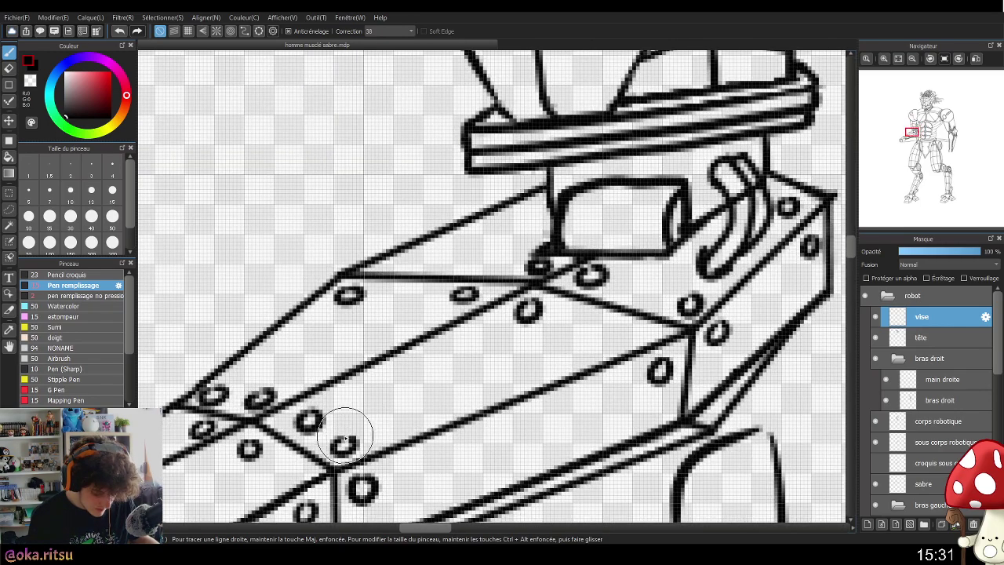
mouse_move(618, 323)
mouse_down()
mouse_move(600, 332)
mouse_move(621, 330)
mouse_up()
scroll(623, 332, down, 6)
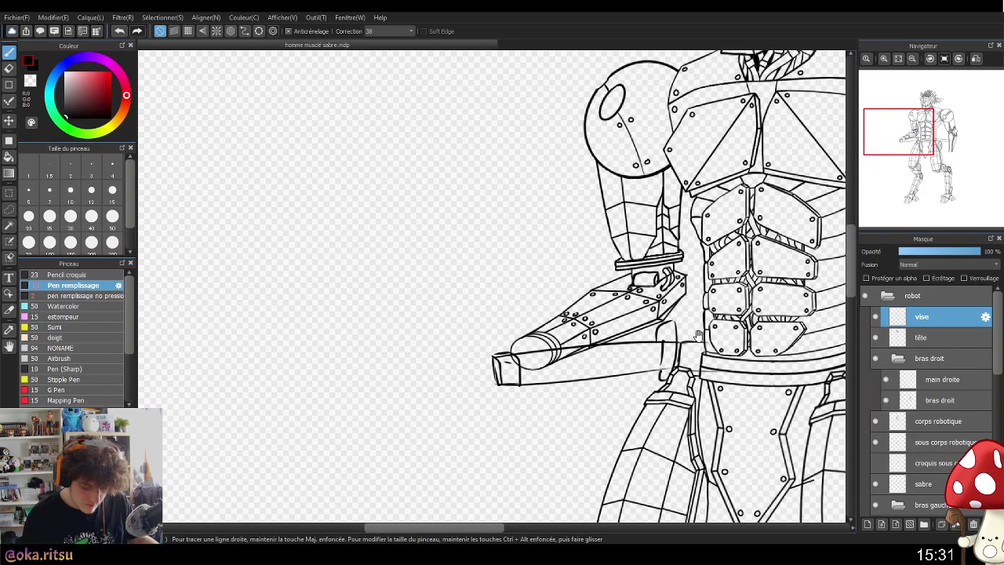
scroll(698, 335, up, 6)
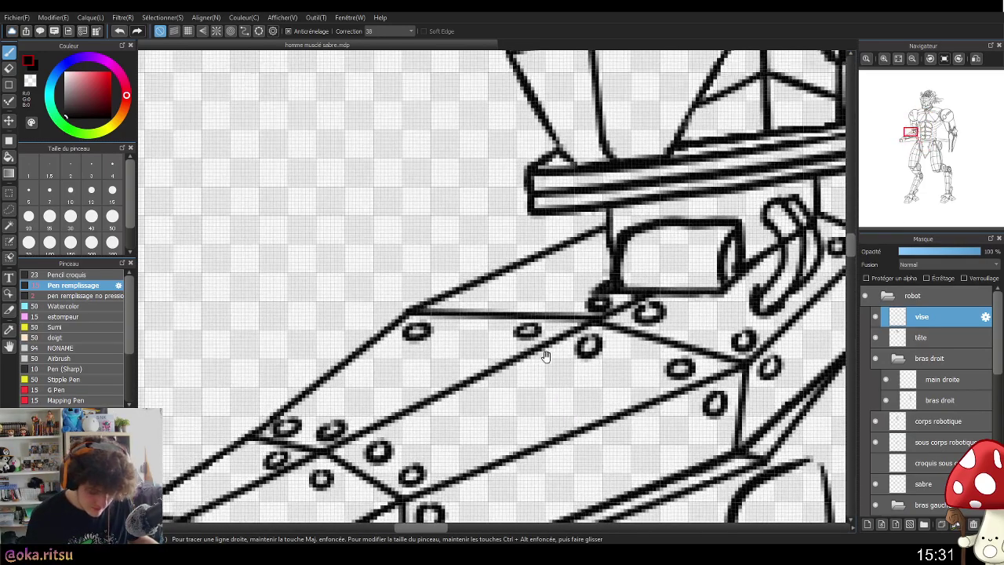
- Draw the remaining screws along the outer edge of the forearm's top plate, in its pointed corner and beside the elbow box
drag(461, 297, 477, 295)
drag(594, 241, 609, 243)
key(ctrl+z)
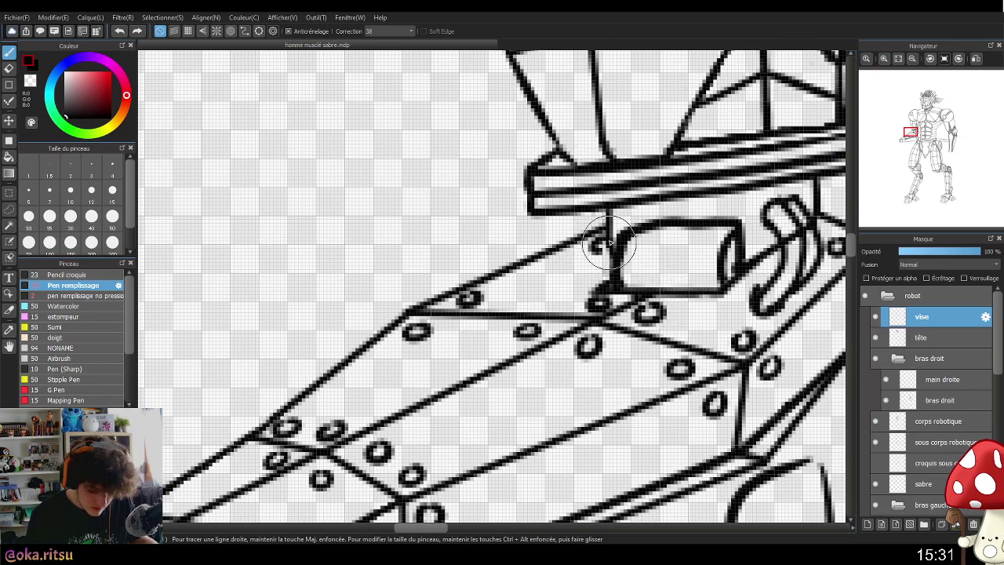
scroll(608, 244, down, 7)
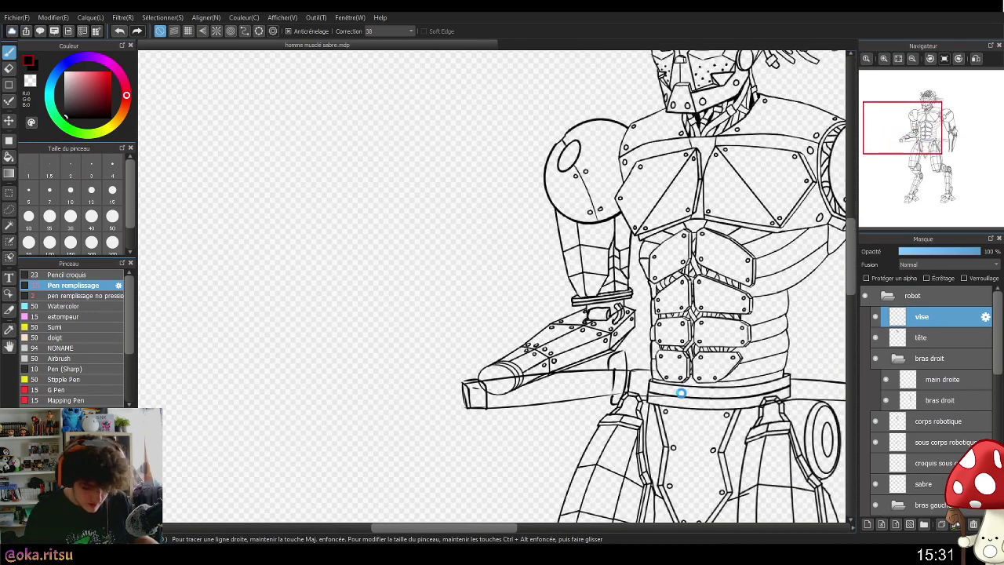
scroll(682, 394, down, 5)
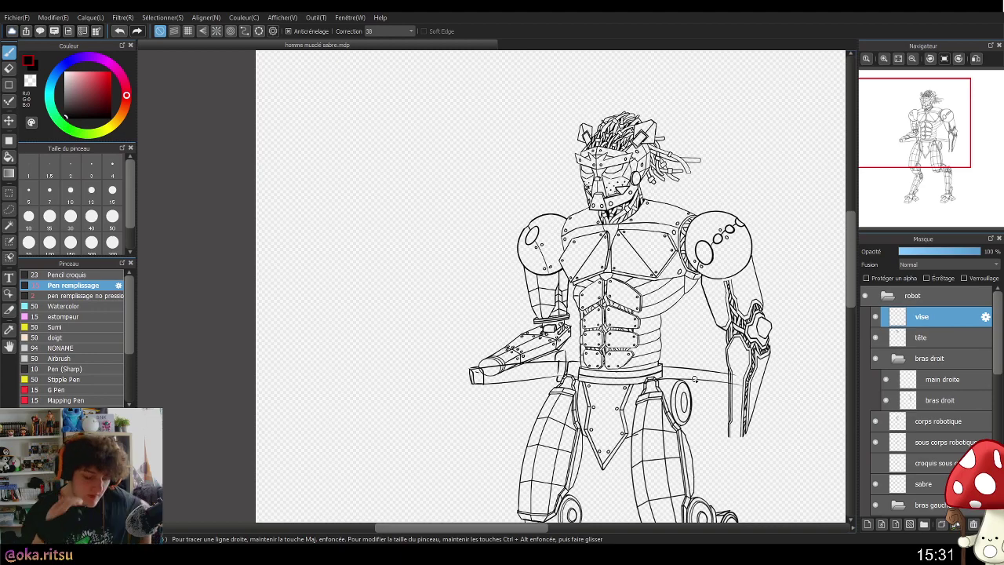
- Lasso-select the bent arm below the shoulder ball, from the upper arm down to the wrist end
click(941, 379)
click(941, 400)
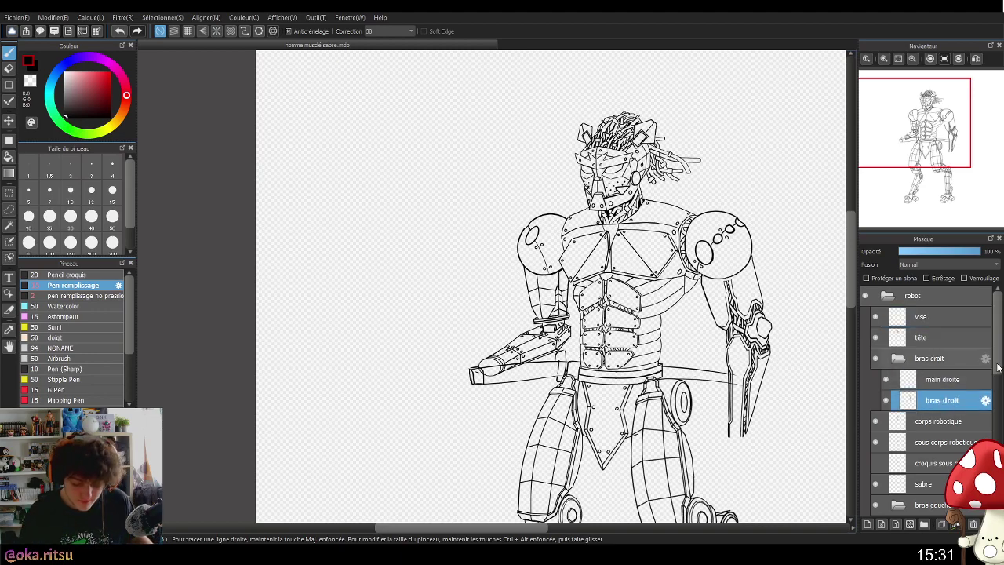
drag(696, 381, 704, 354)
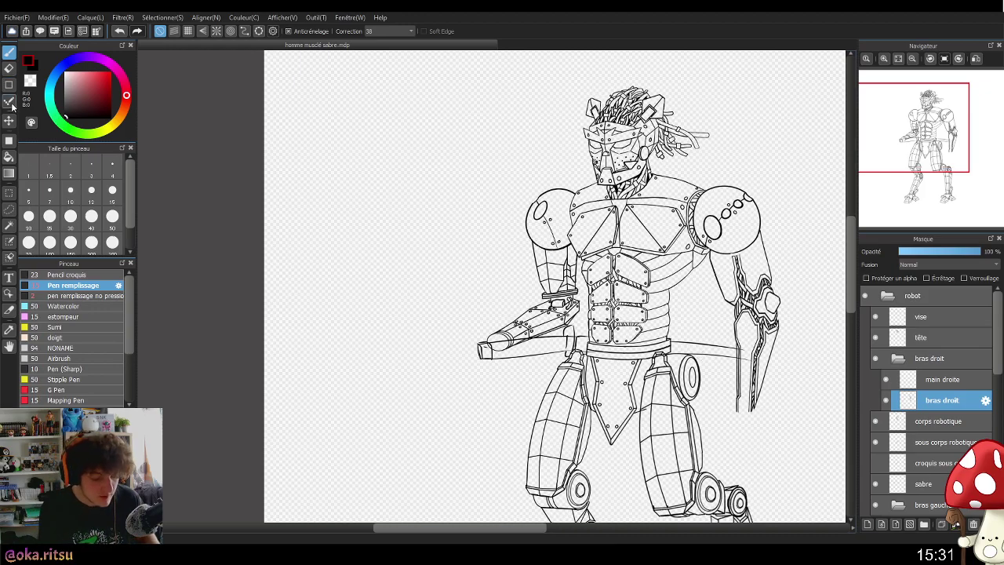
click(9, 210)
scroll(554, 351, up, 2)
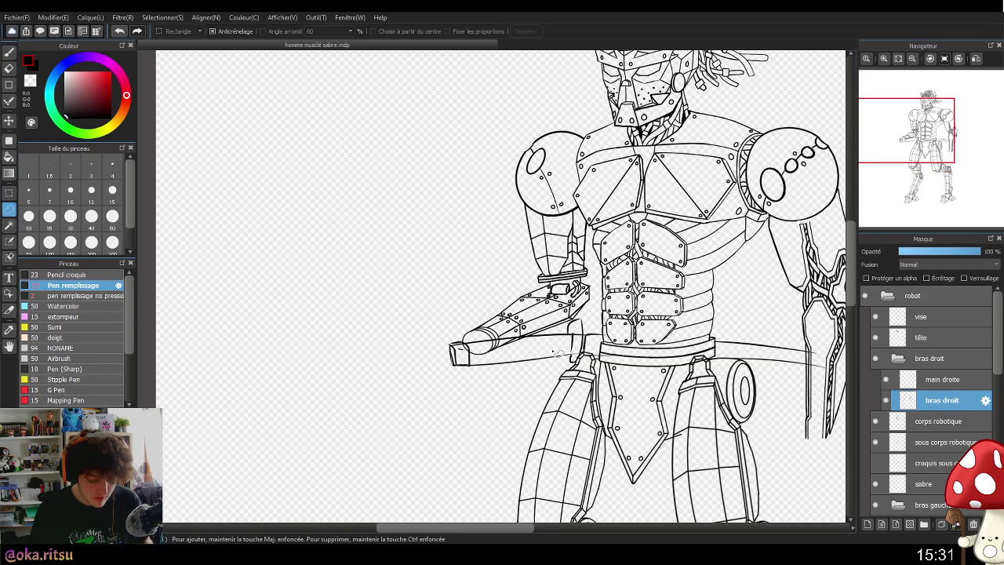
scroll(595, 355, up, 2)
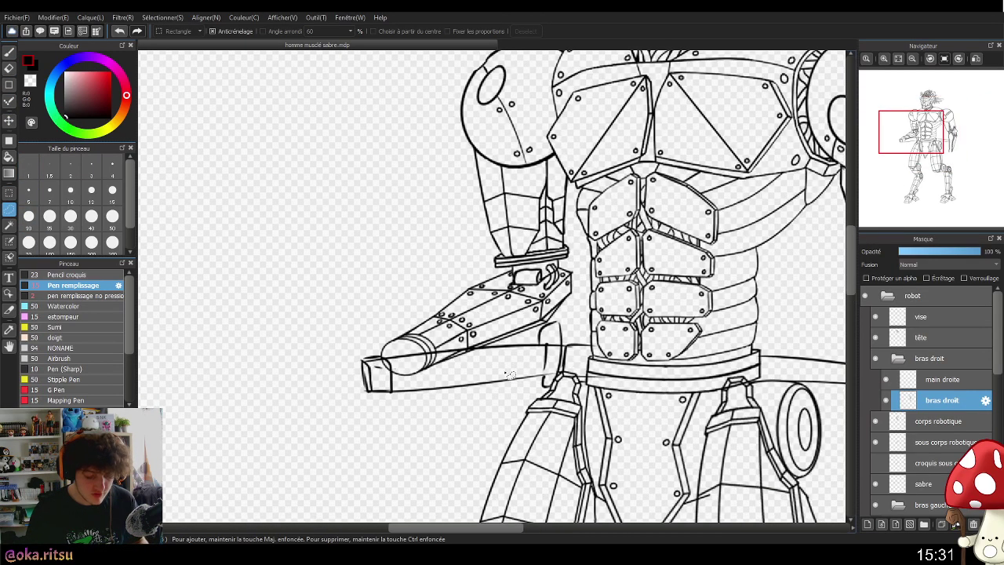
drag(433, 407, 550, 335)
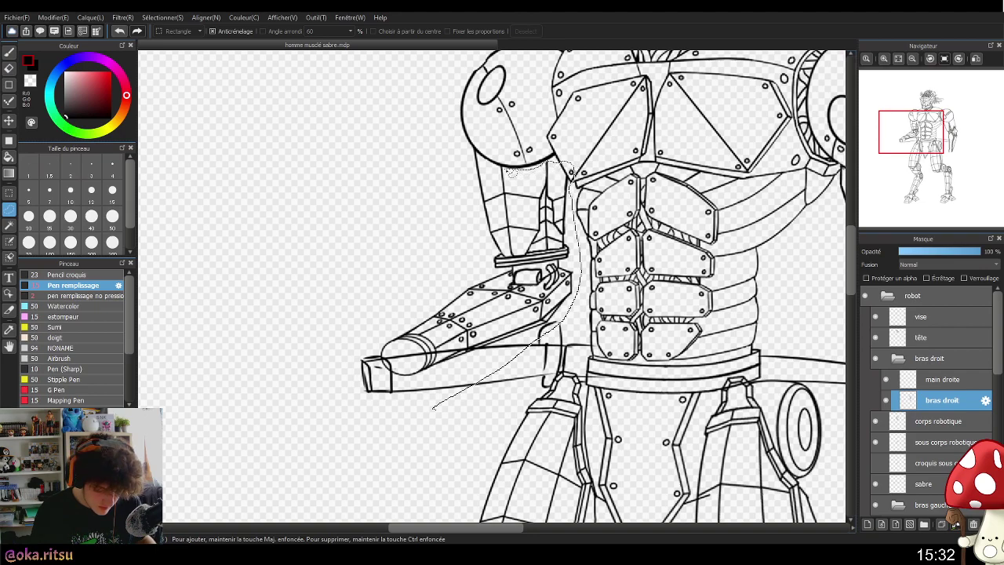
mouse_move(480, 156)
mouse_down()
mouse_move(425, 189)
mouse_move(387, 266)
mouse_move(301, 367)
mouse_move(404, 428)
mouse_move(524, 366)
mouse_up()
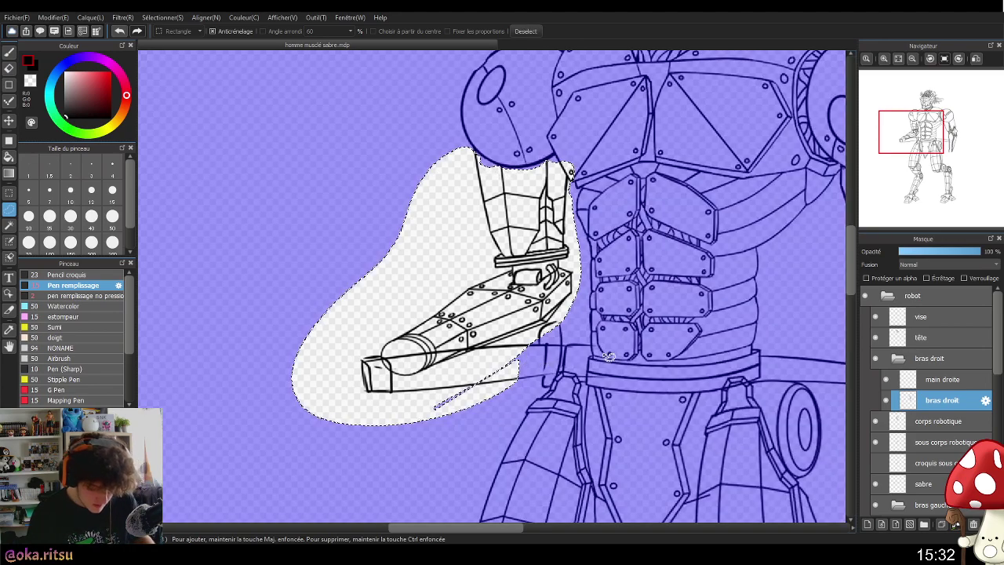
key(ctrl+t)
scroll(729, 306, down, 2)
scroll(731, 307, down, 1)
mouse_move(478, 375)
mouse_down()
mouse_move(470, 386)
mouse_move(478, 373)
mouse_up()
click(929, 382)
click(472, 287)
click(946, 381)
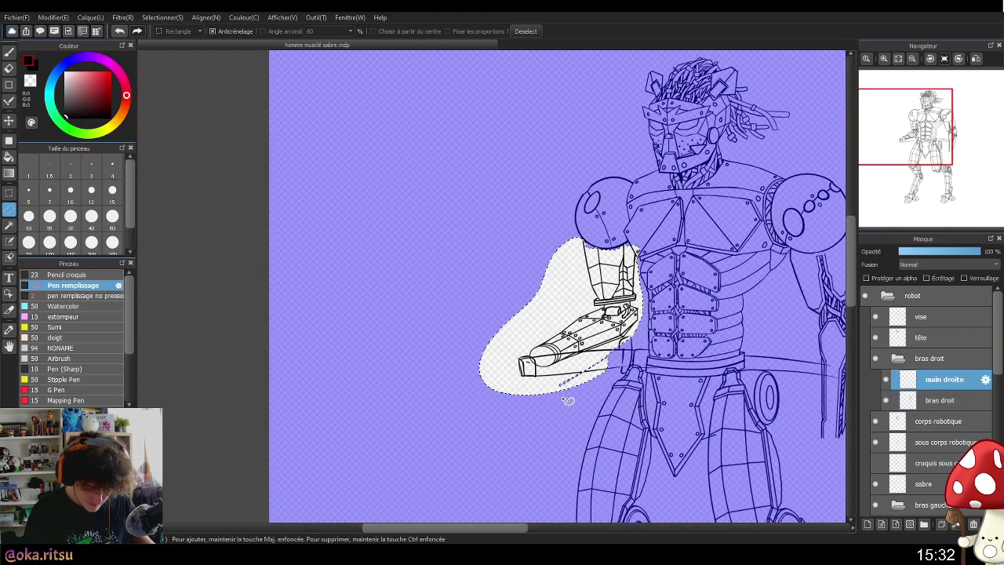
click(936, 401)
key(ctrl+t)
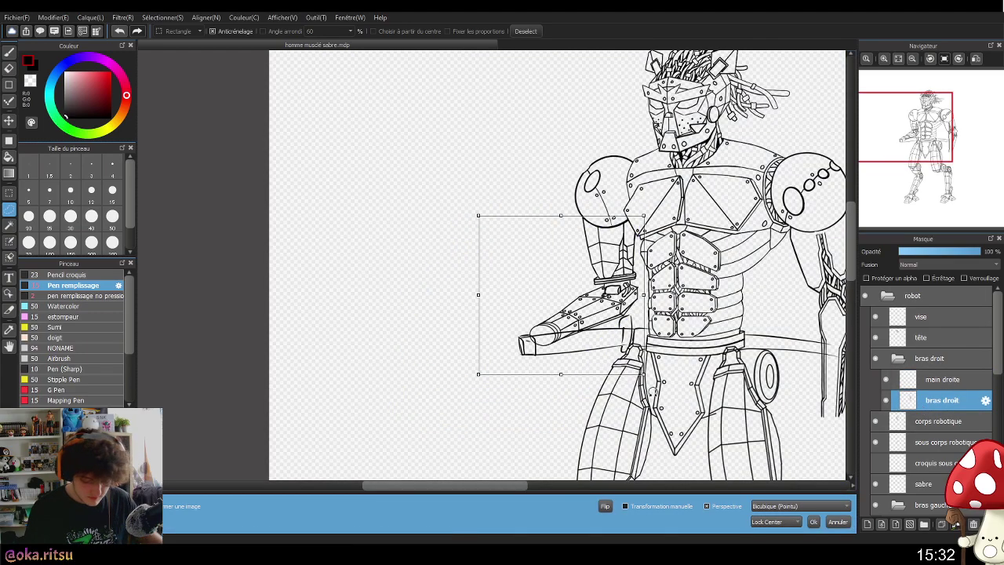
drag(478, 374, 473, 379)
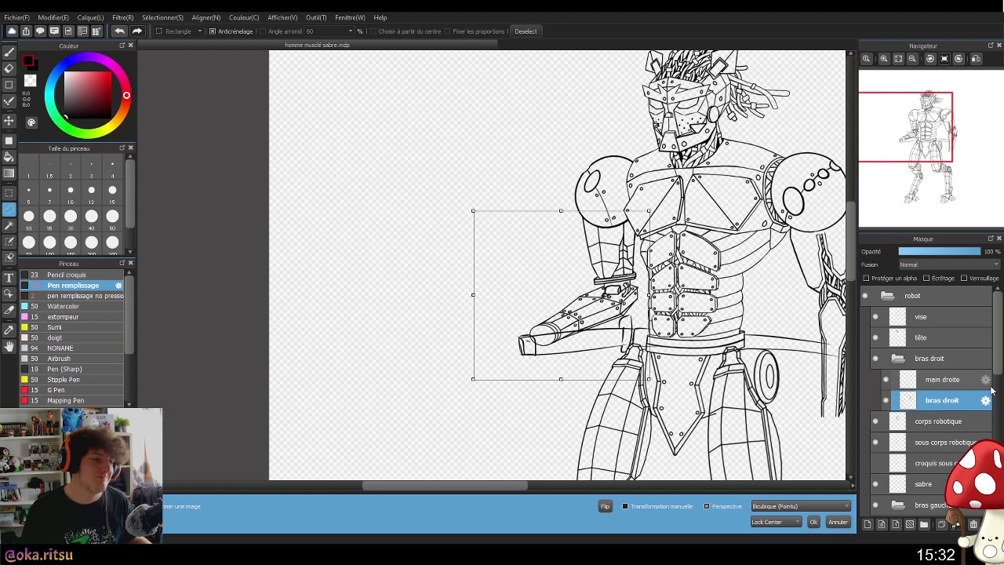
click(837, 522)
- On the "bras gauche 2.0" layer, enlarge the selected bent arm and rotate it slightly clockwise, apply the transform and deselect
scroll(959, 381, down, 5)
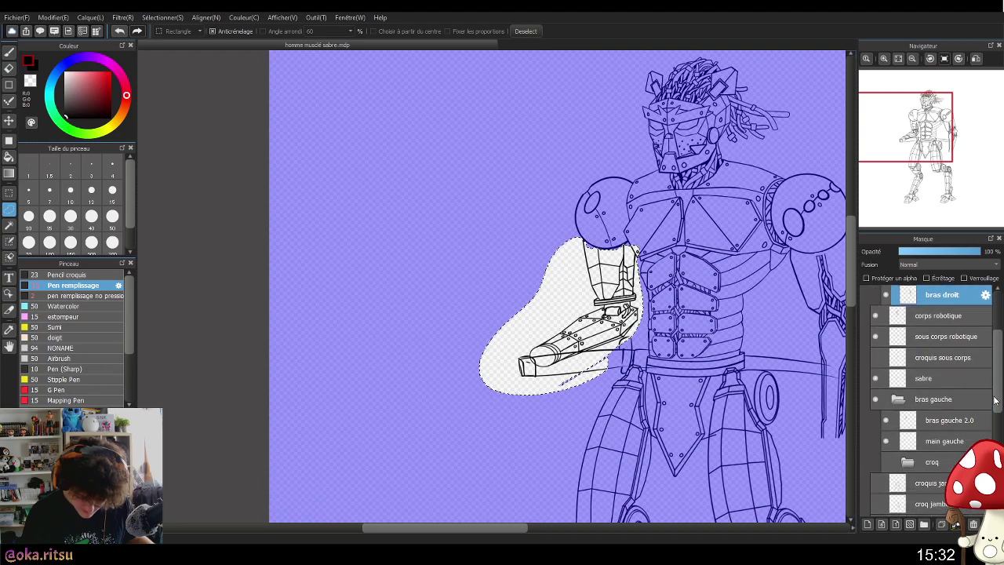
click(958, 376)
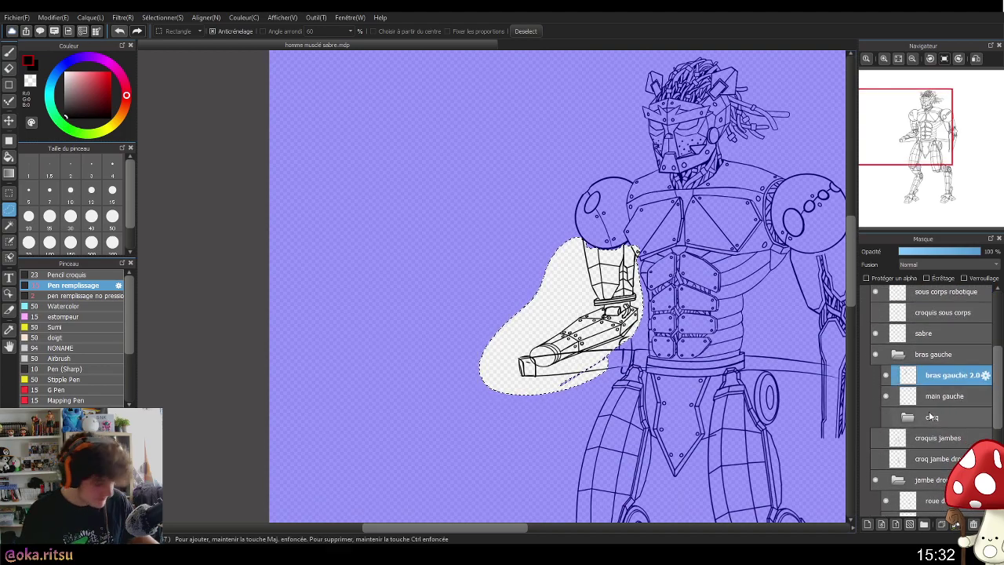
key(ctrl+t)
drag(476, 376, 468, 391)
drag(632, 316, 626, 325)
drag(790, 384, 648, 383)
drag(546, 279, 544, 285)
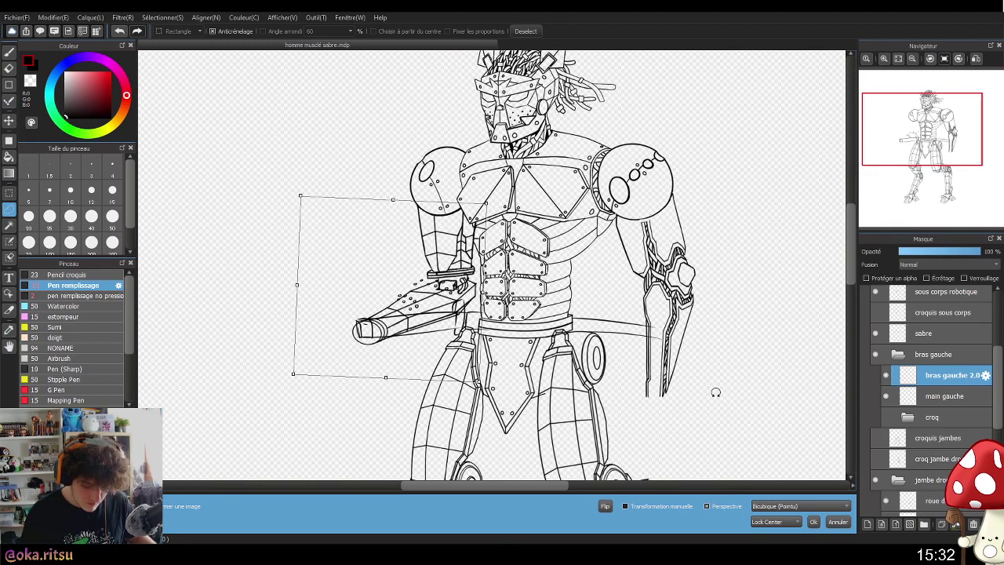
click(813, 522)
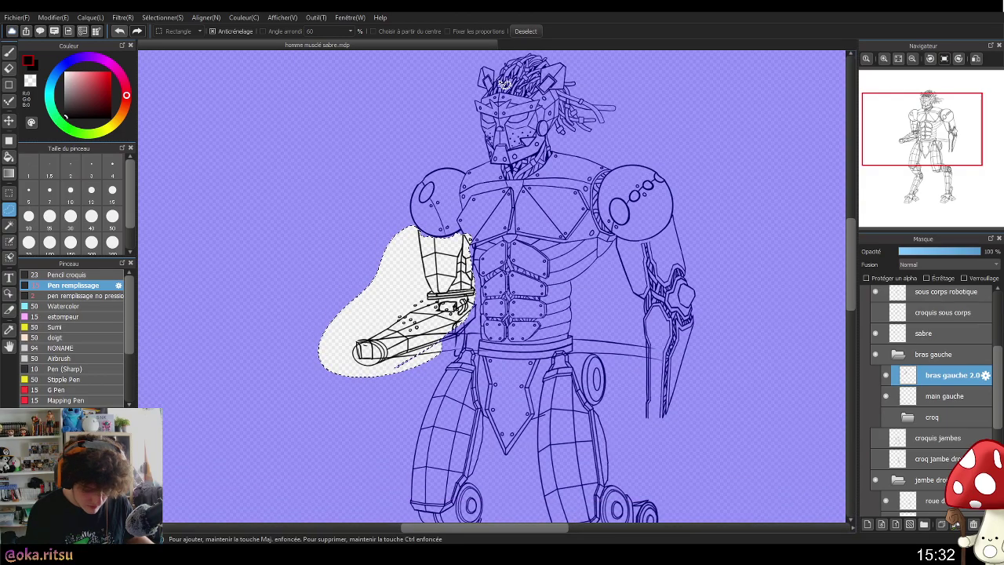
click(535, 34)
- Erase the enlarged arm's stray line overlapping the side of the torso, just below the chest plate's corner
click(11, 70)
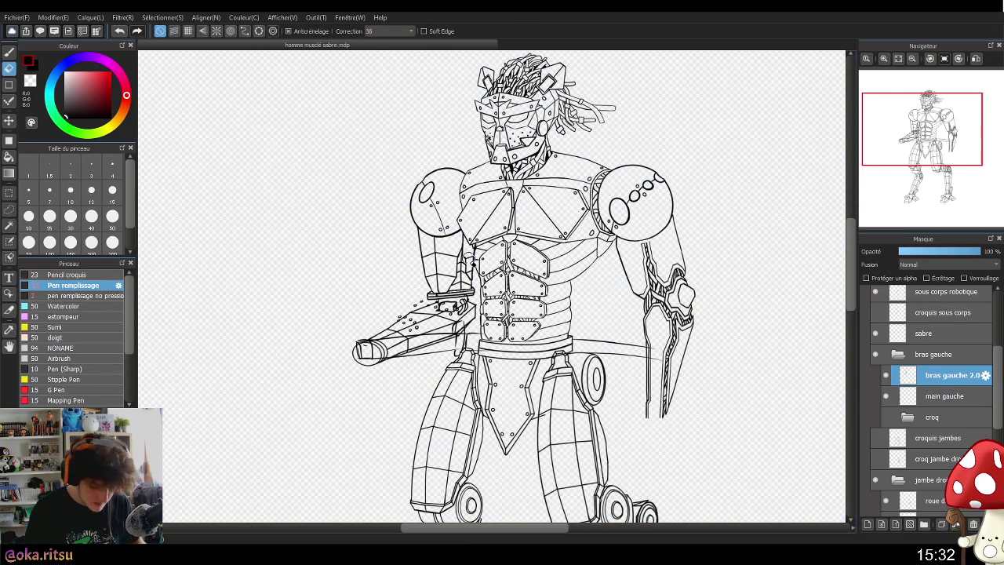
scroll(464, 264, up, 6)
drag(483, 254, 478, 298)
key(ctrl+z)
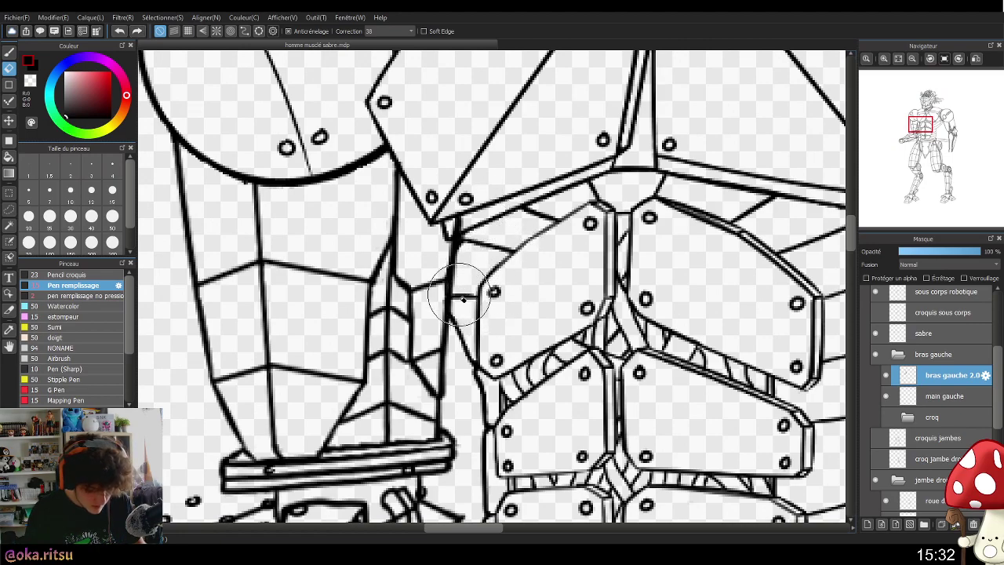
mouse_move(459, 233)
mouse_down()
mouse_move(465, 228)
mouse_move(452, 274)
mouse_up()
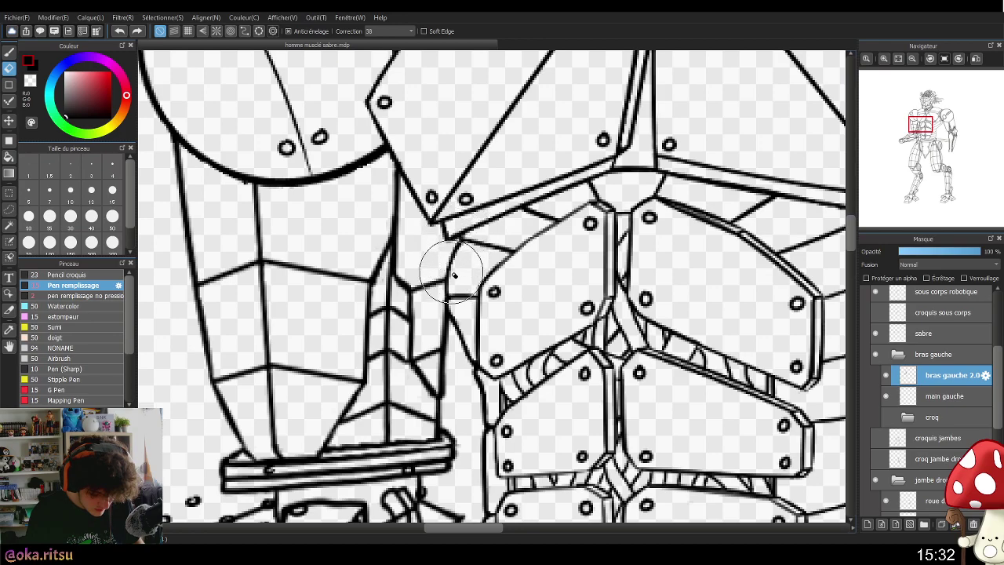
- Lasso-select the forearm's screws on the "vise" layer
scroll(453, 274, down, 5)
scroll(527, 365, up, 5)
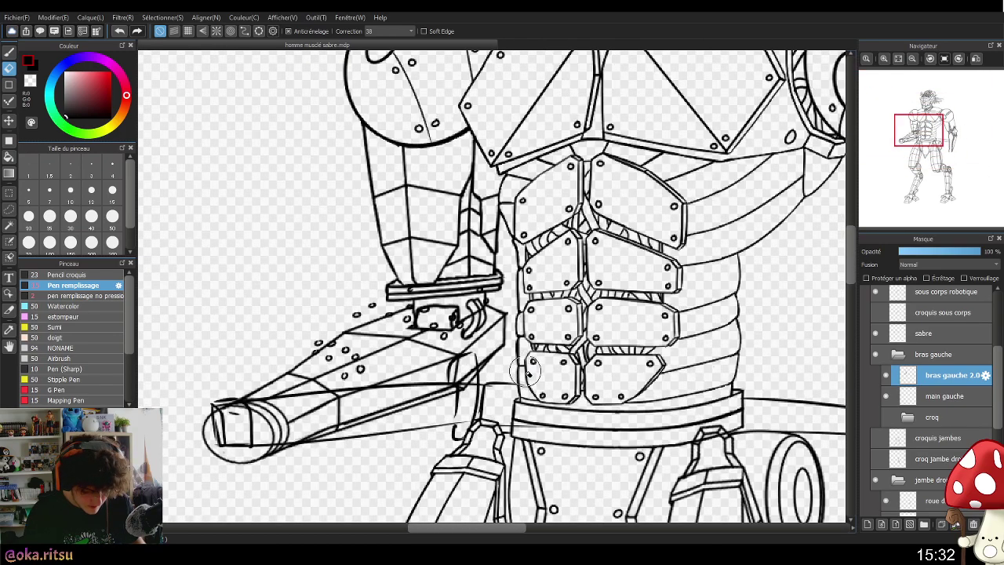
scroll(999, 353, up, 1)
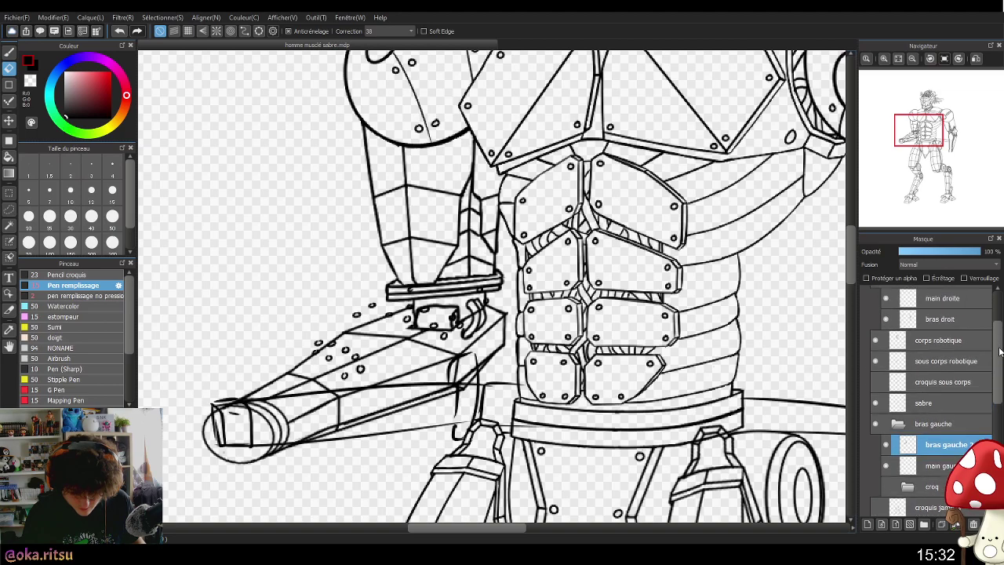
scroll(999, 352, up, 1)
click(972, 316)
click(70, 242)
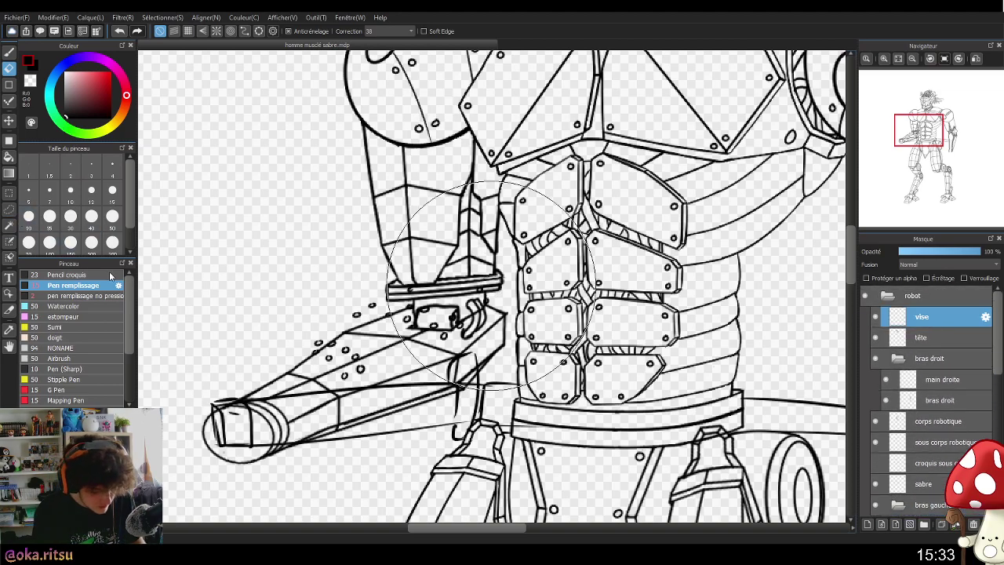
click(8, 209)
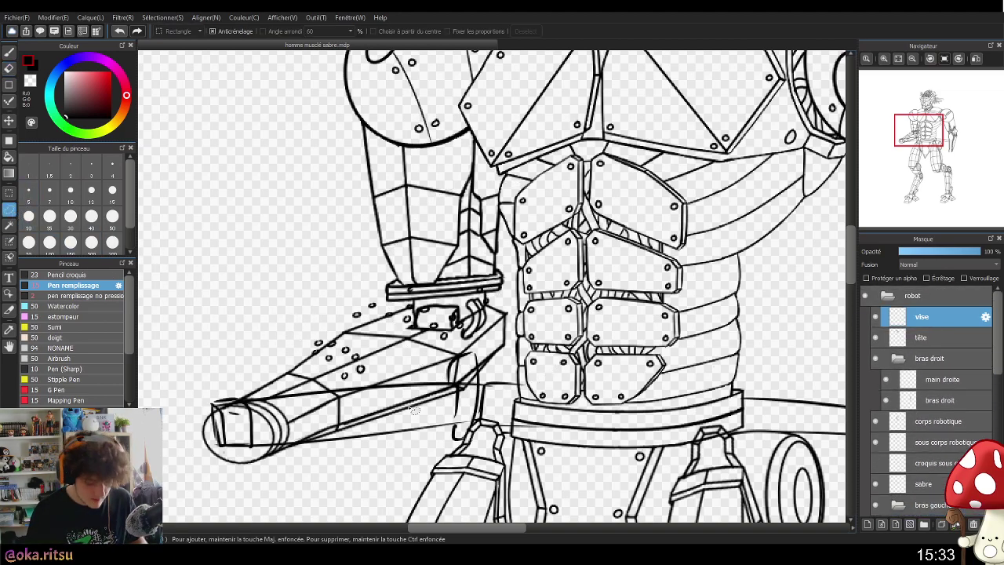
mouse_move(329, 466)
mouse_down()
mouse_move(482, 390)
mouse_move(530, 309)
mouse_move(500, 262)
mouse_move(414, 250)
mouse_move(293, 336)
mouse_move(252, 418)
mouse_move(315, 447)
mouse_move(377, 436)
mouse_up()
scroll(384, 433, down, 3)
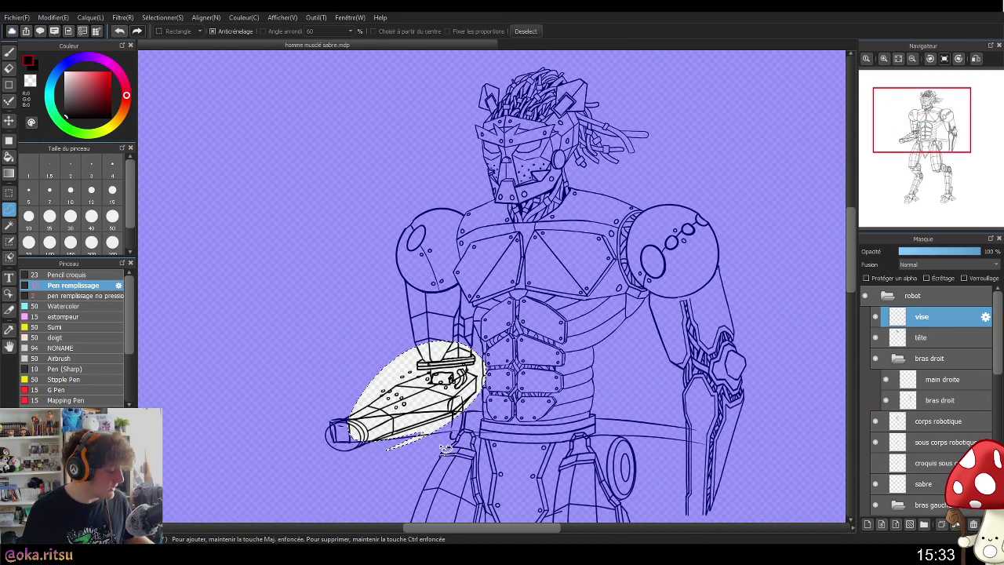
- Enlarge the selected screws slightly and shift them onto the enlarged forearm
key(ctrl+t)
drag(345, 429, 337, 440)
mouse_move(444, 379)
mouse_down()
mouse_move(431, 397)
mouse_move(427, 383)
mouse_up()
scroll(524, 407, up, 1)
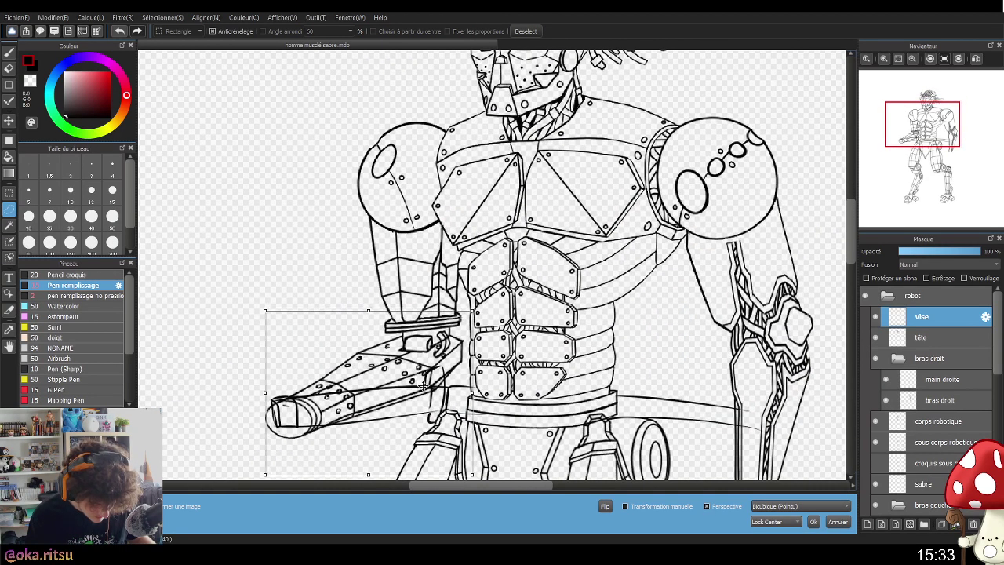
- Fine-tune the screws' size, rotate them slightly clockwise to line up with the forearm plates, apply the transform and deselect
drag(361, 409, 362, 408)
scroll(526, 403, up, 1)
drag(508, 417, 546, 392)
scroll(547, 392, up, 1)
drag(410, 360, 446, 338)
drag(516, 225, 523, 221)
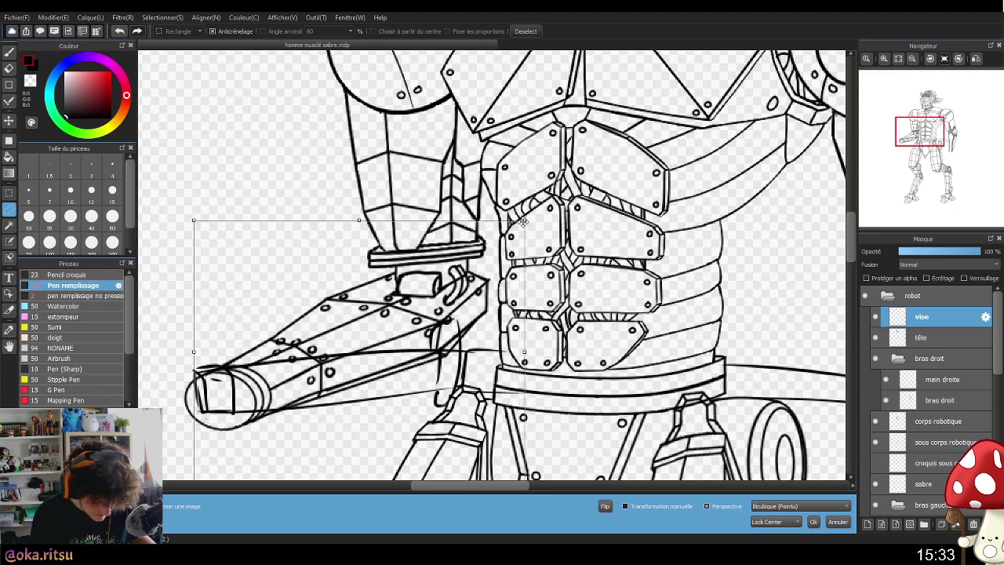
drag(461, 307, 470, 342)
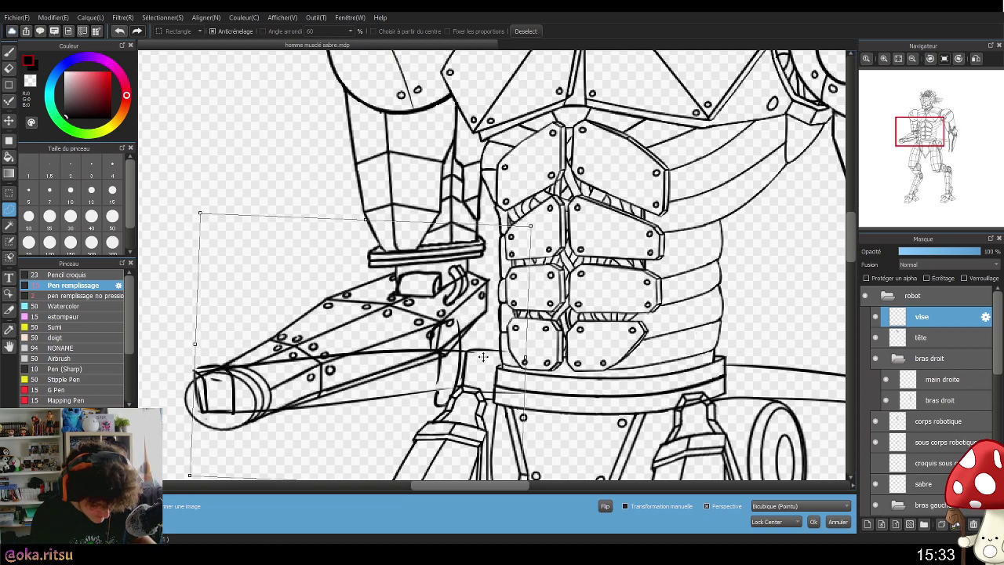
click(814, 521)
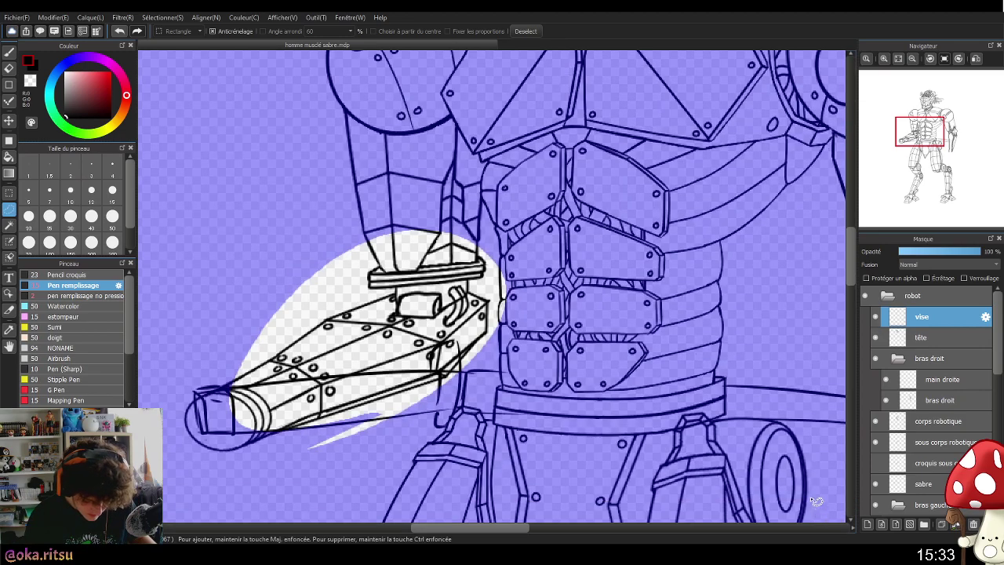
click(526, 32)
- Examine the whole robot from head to feet, checking the enlarged bent arm against the rest of the figure
scroll(628, 345, down, 4)
drag(659, 439, 588, 298)
scroll(588, 309, up, 2)
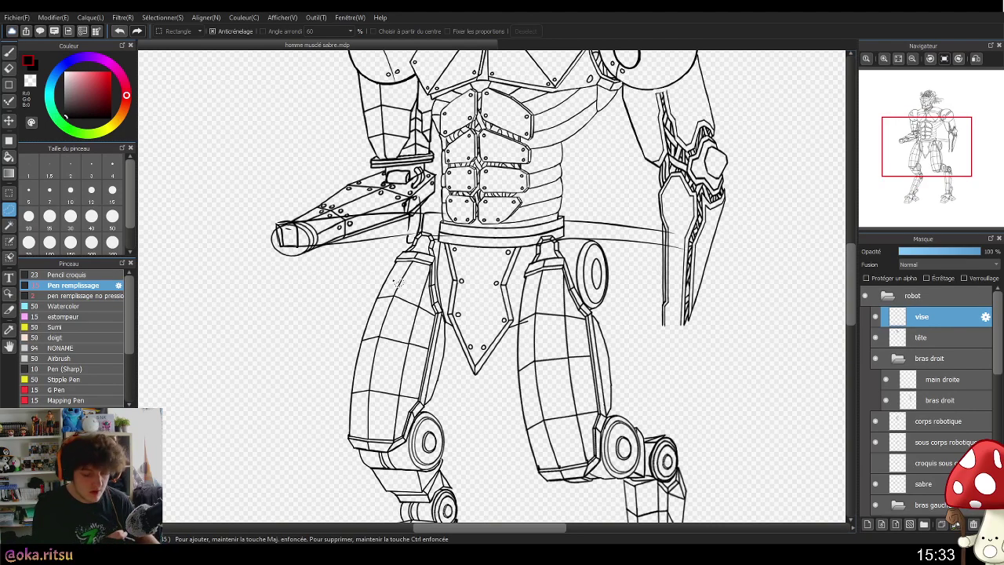
scroll(741, 282, down, 4)
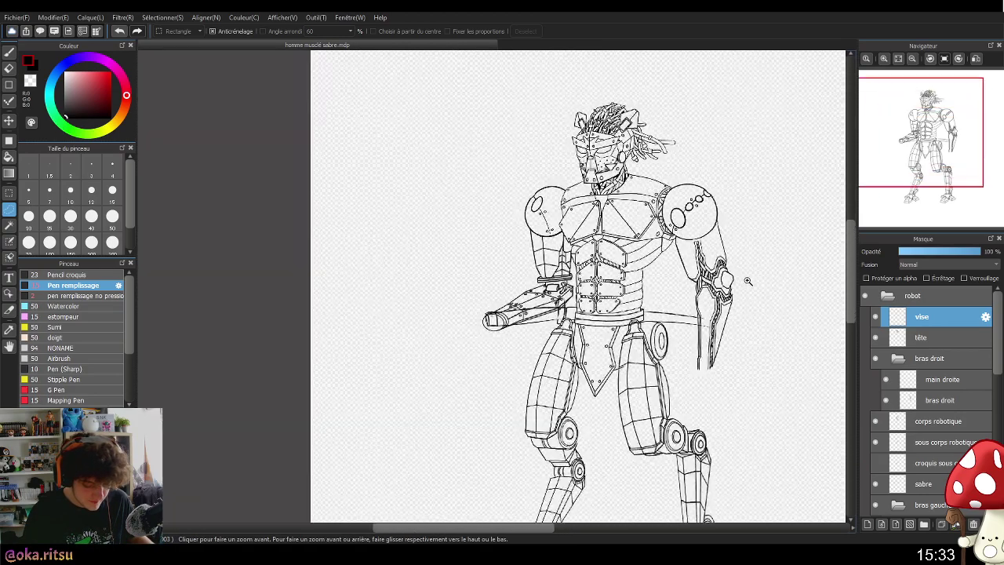
scroll(753, 341, up, 1)
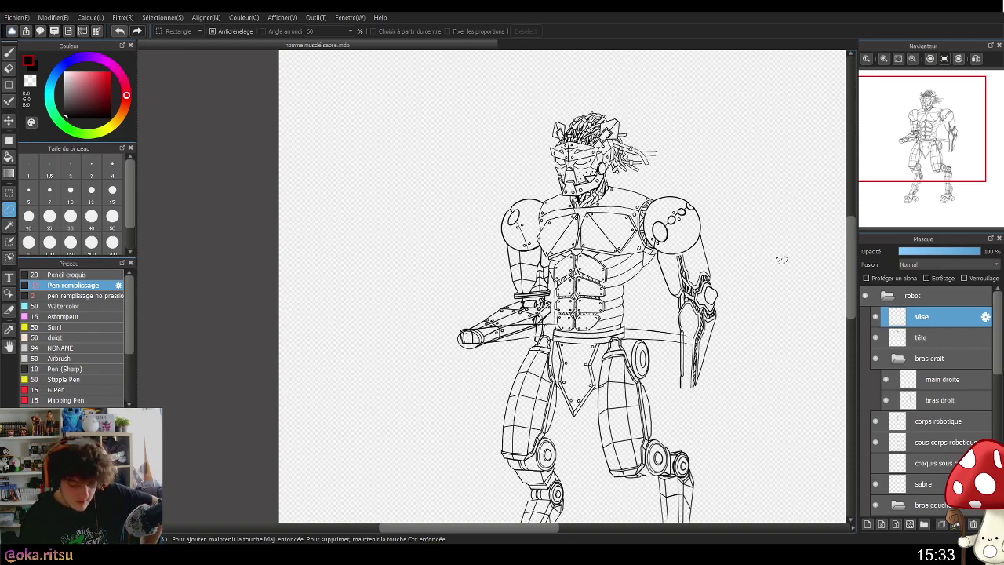
drag(754, 233, 737, 257)
drag(781, 379, 766, 207)
scroll(766, 206, down, 4)
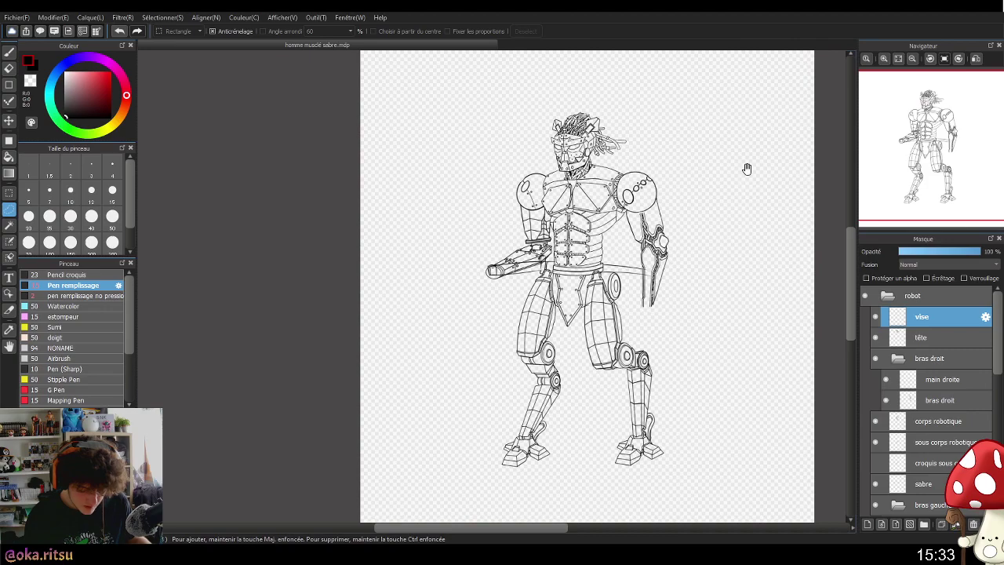
drag(755, 186, 728, 337)
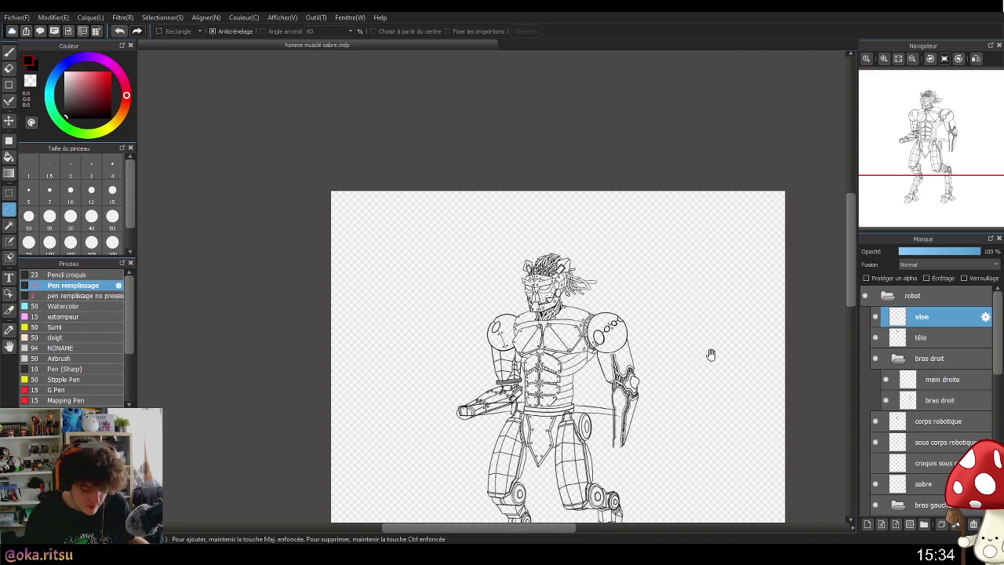
drag(711, 450, 700, 313)
drag(643, 340, 651, 389)
scroll(646, 375, up, 3)
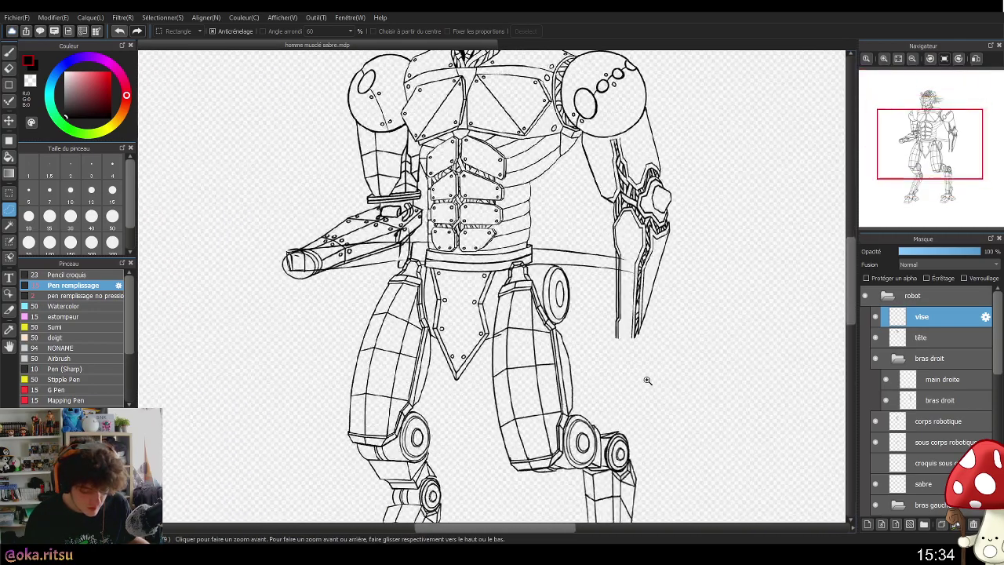
scroll(672, 439, down, 4)
scroll(680, 419, down, 1)
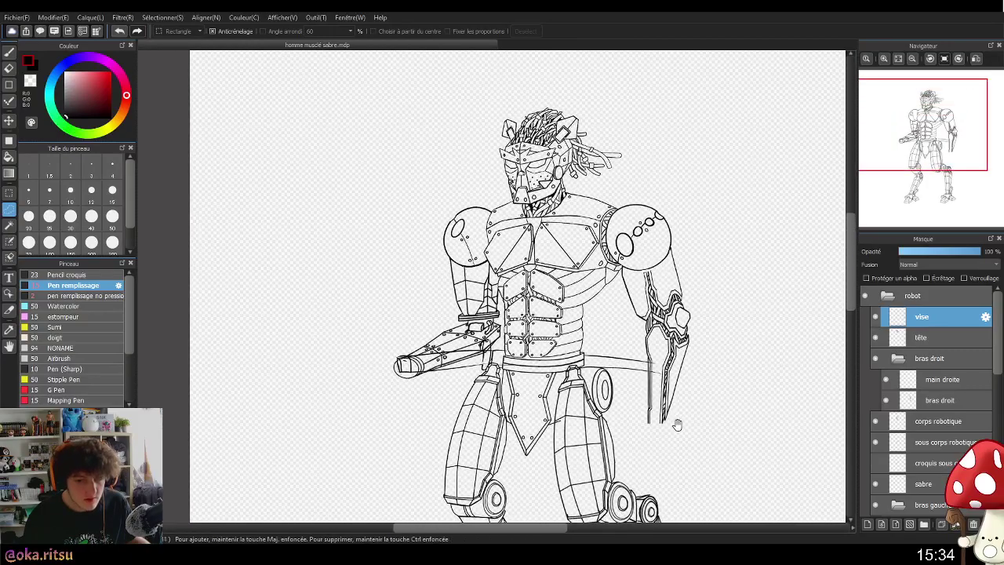
- Examine the robot's torso, arms, head and legs up close
scroll(690, 443, up, 2)
scroll(692, 448, up, 1)
drag(685, 432, 744, 408)
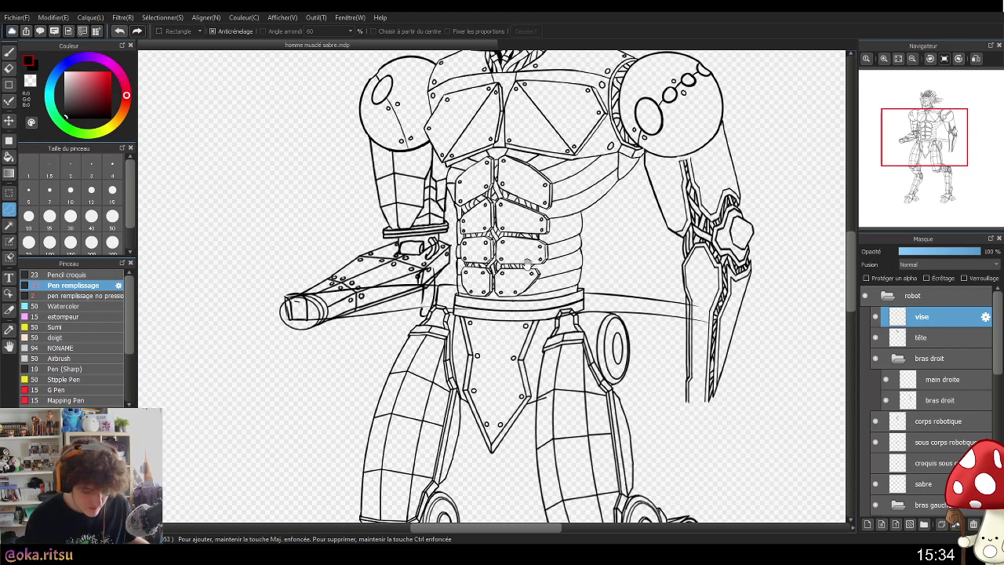
scroll(415, 156, up, 3)
scroll(486, 309, up, 1)
scroll(486, 310, down, 3)
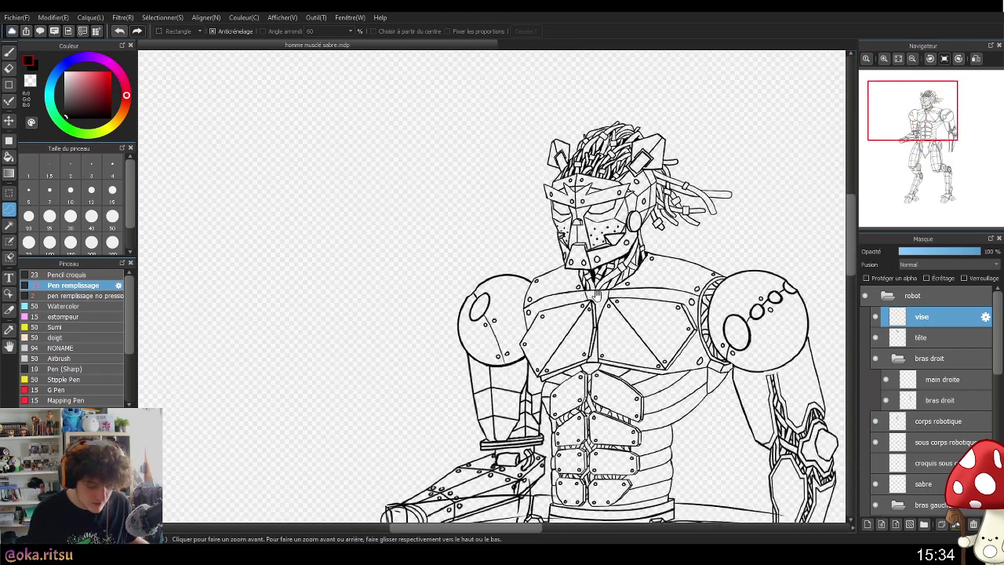
drag(697, 343, 659, 250)
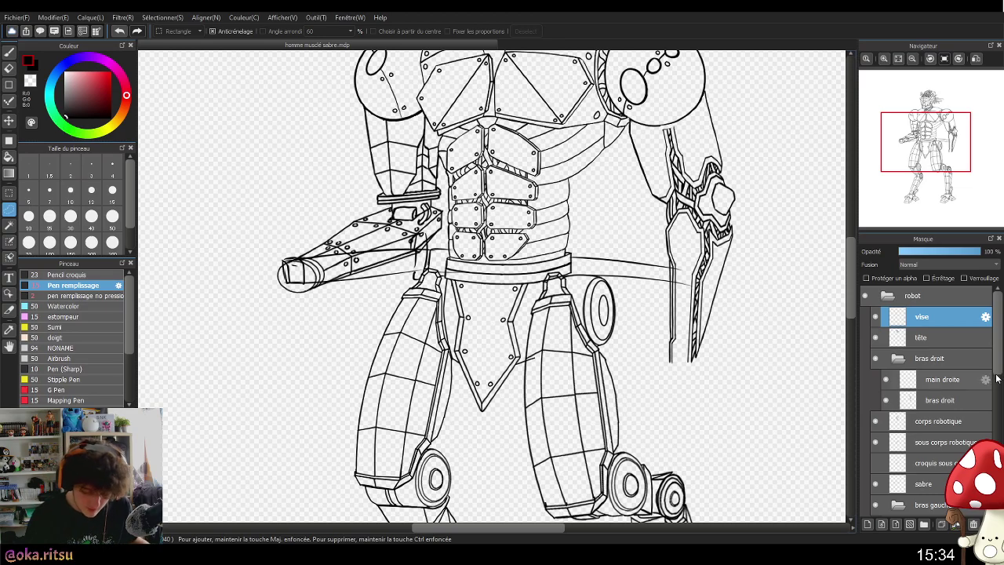
- On the "sabre" layer, transform the sabre: shift it slightly down below the bent forearm and rotate it counterclockwise to follow the forearm's angle
scroll(998, 384, down, 3)
click(956, 414)
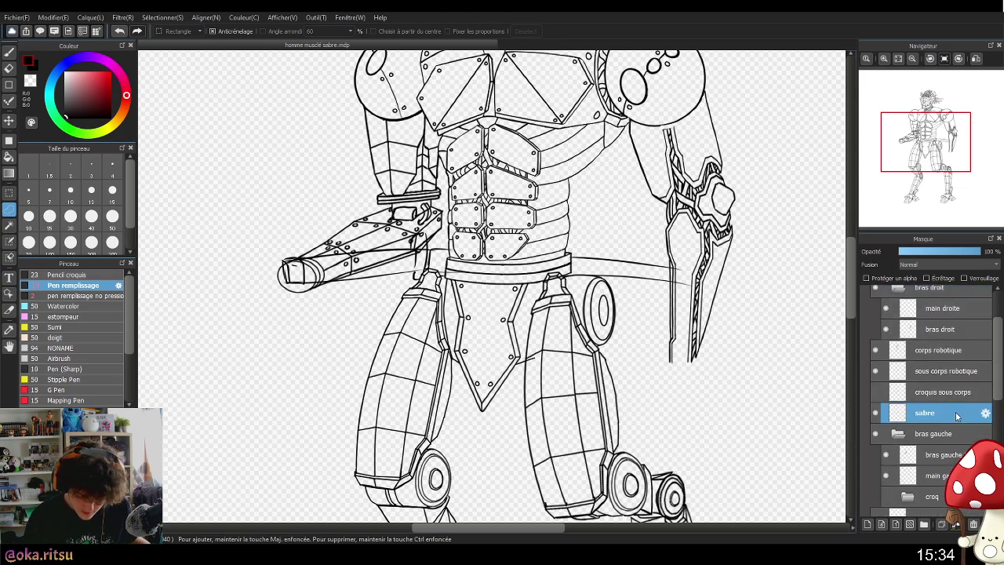
scroll(627, 422, down, 1)
drag(379, 377, 359, 273)
key(ctrl+t)
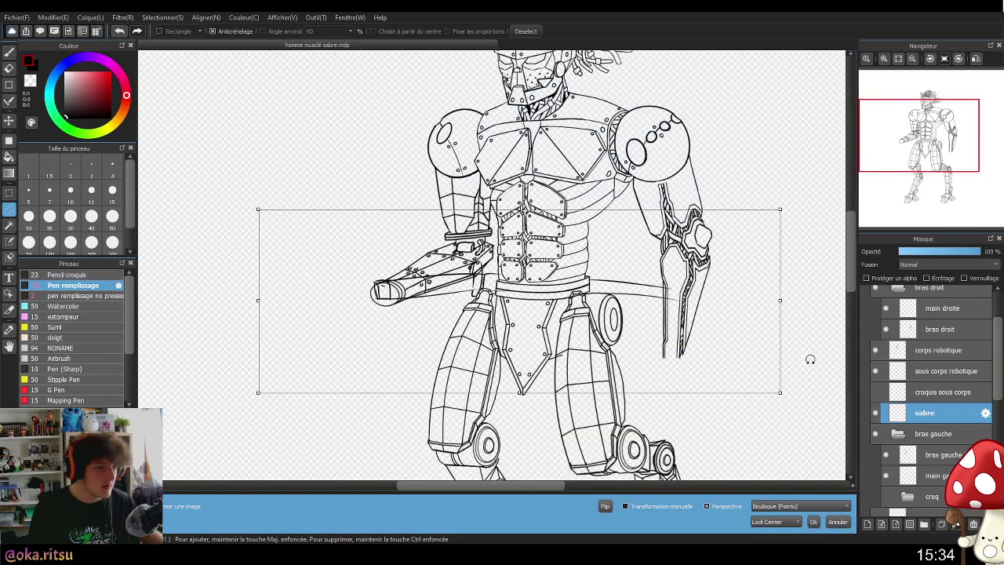
drag(604, 295, 602, 313)
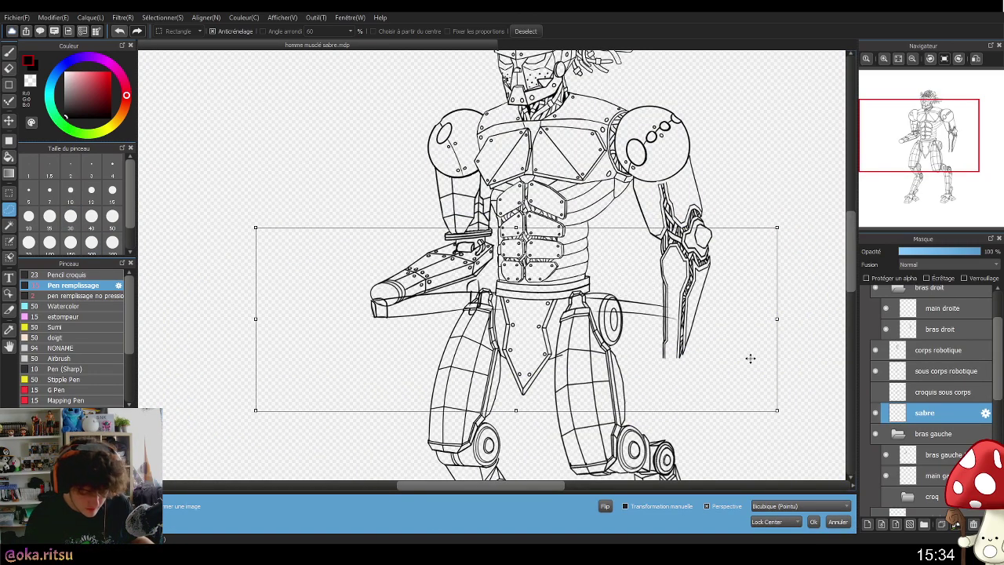
drag(816, 295, 798, 218)
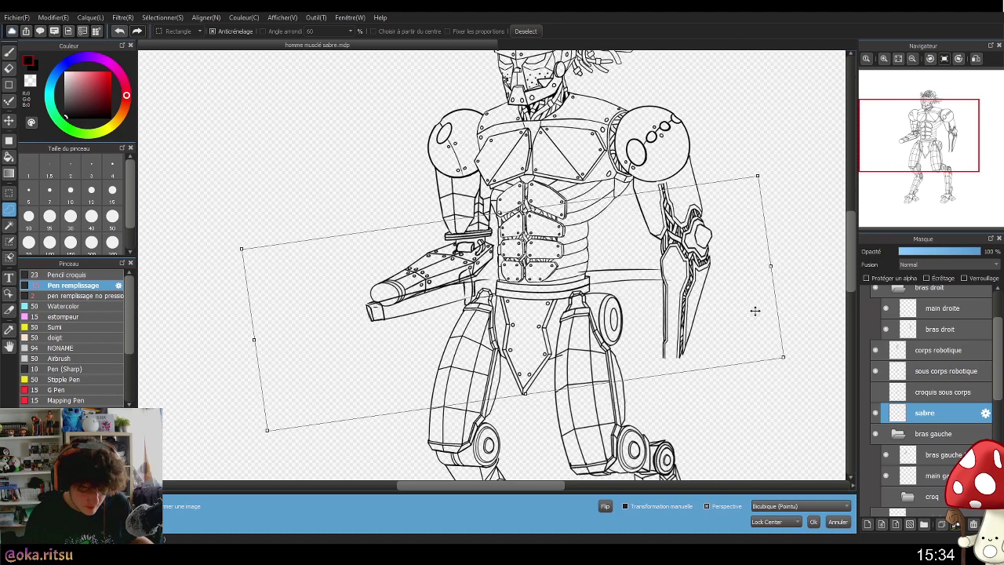
drag(727, 321, 712, 315)
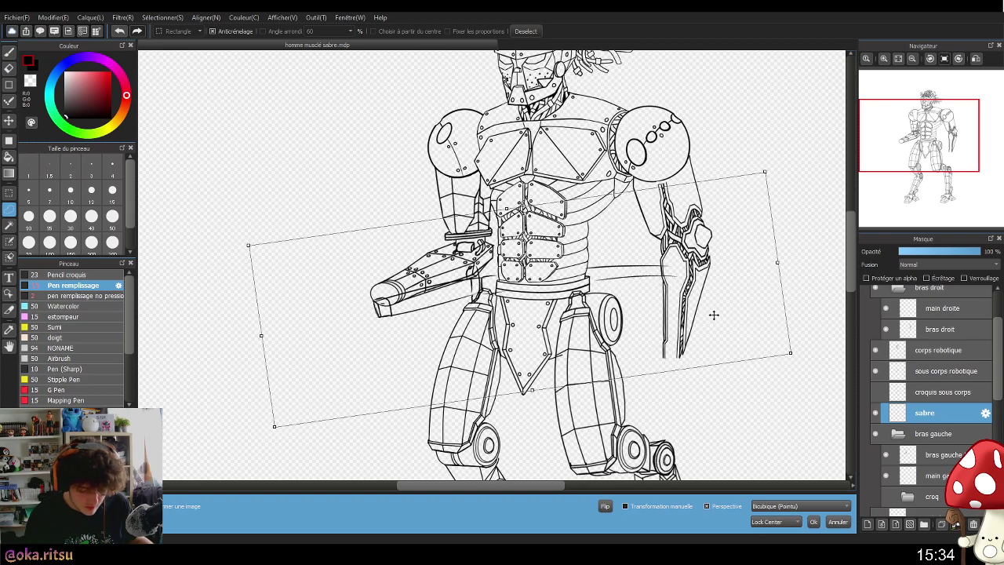
drag(823, 273, 823, 268)
drag(700, 299, 699, 302)
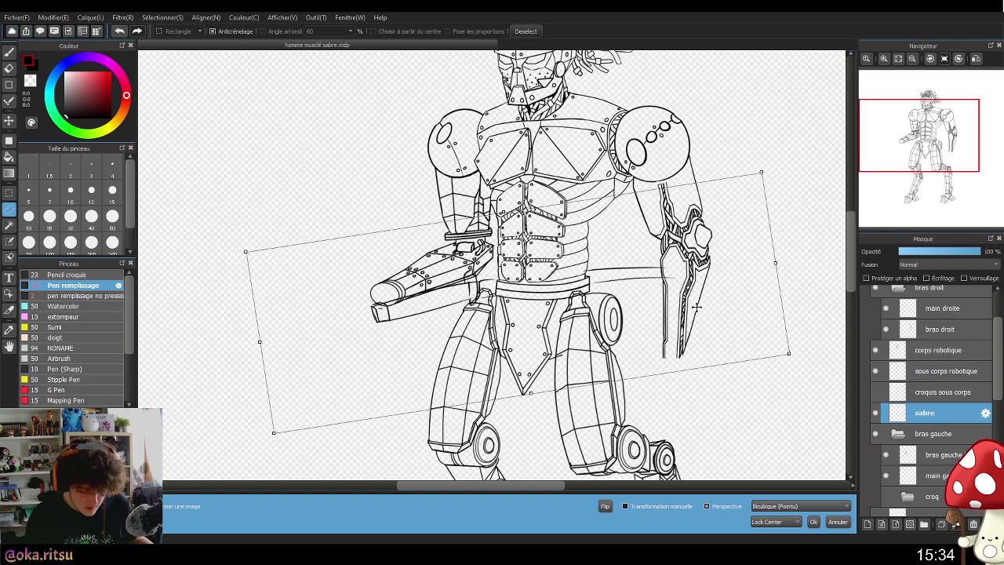
- Stretch the sabre in length and height, readjust its placement below the bent forearm and apply the transform
drag(266, 344, 233, 347)
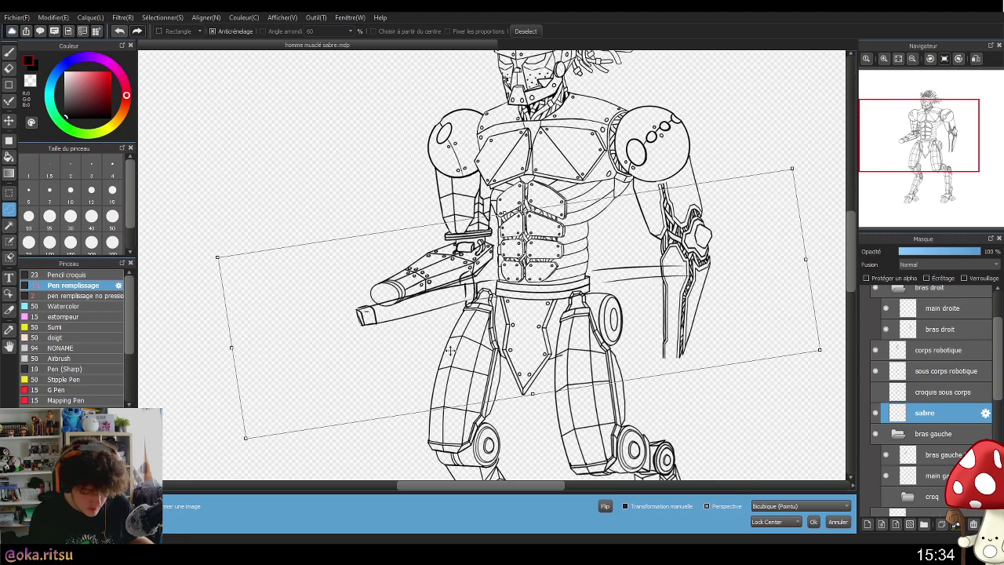
drag(537, 394, 535, 423)
drag(796, 351, 794, 321)
drag(786, 426, 743, 420)
scroll(743, 421, up, 1)
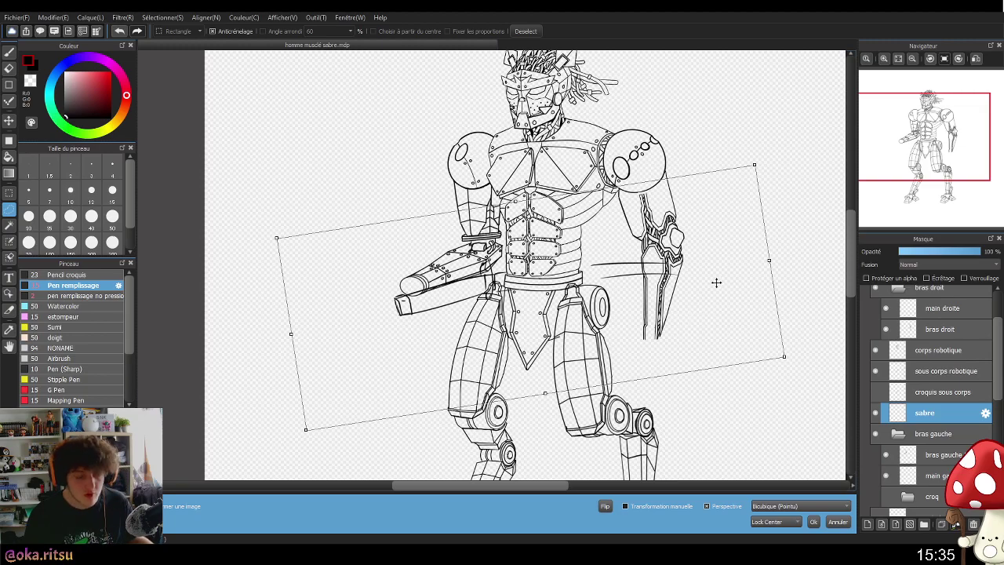
click(813, 521)
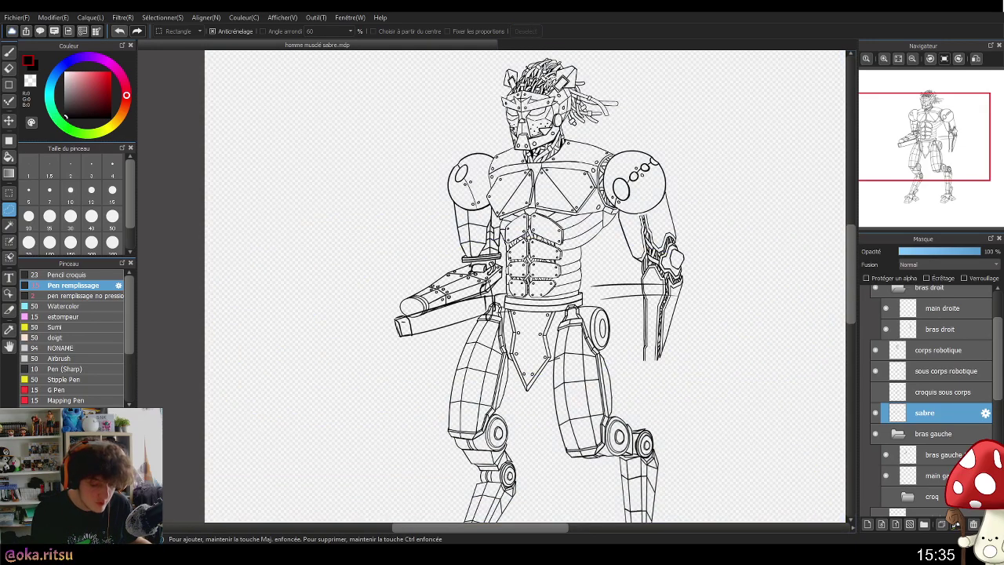
- Make the "main gauche" layer active and try a pen stroke for the hand from the bent forearm's round end
scroll(549, 411, up, 3)
scroll(599, 398, down, 1)
scroll(570, 378, up, 2)
drag(542, 390, 535, 424)
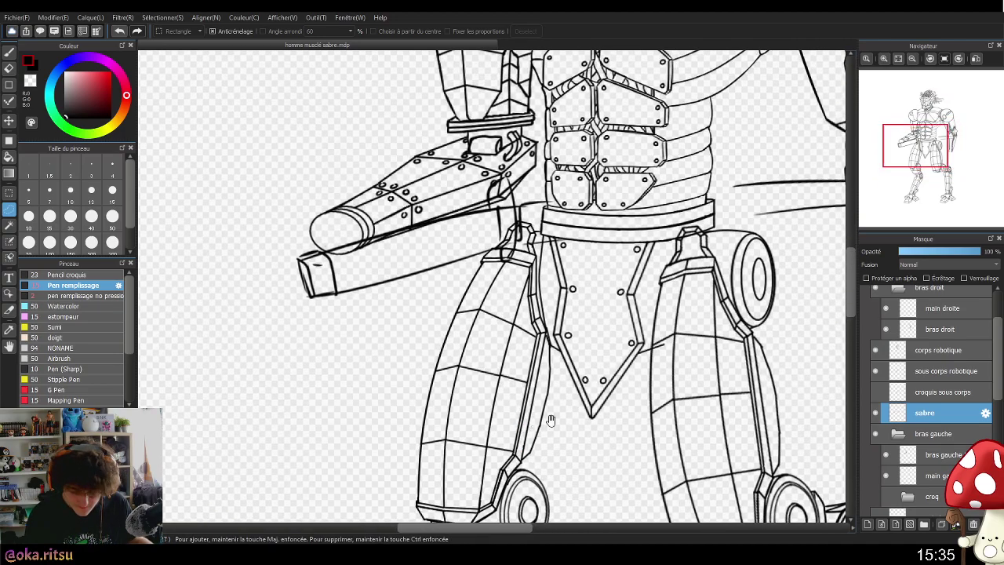
scroll(994, 396, down, 3)
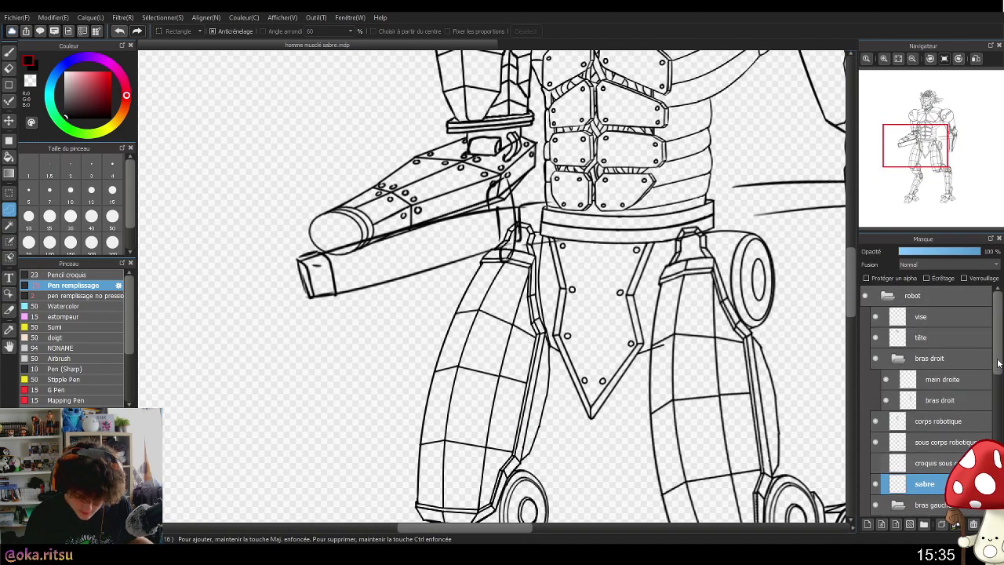
click(955, 421)
drag(476, 327, 613, 395)
click(9, 52)
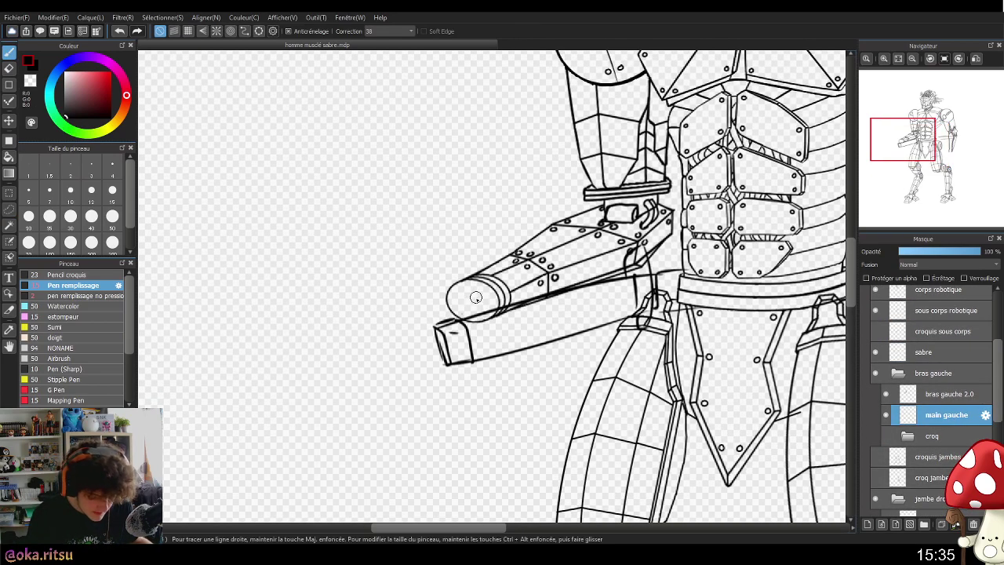
drag(453, 282, 421, 300)
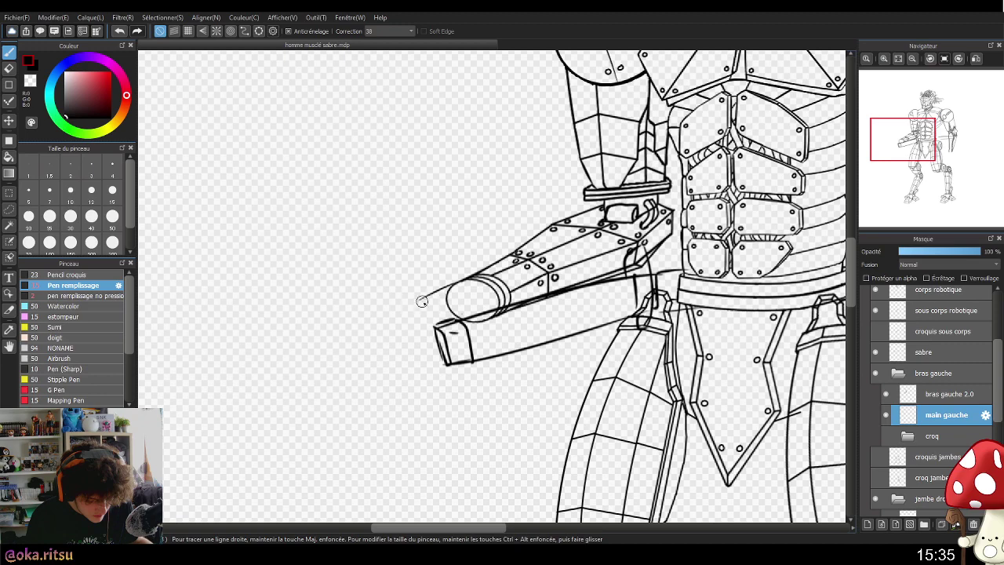
key(ctrl+z)
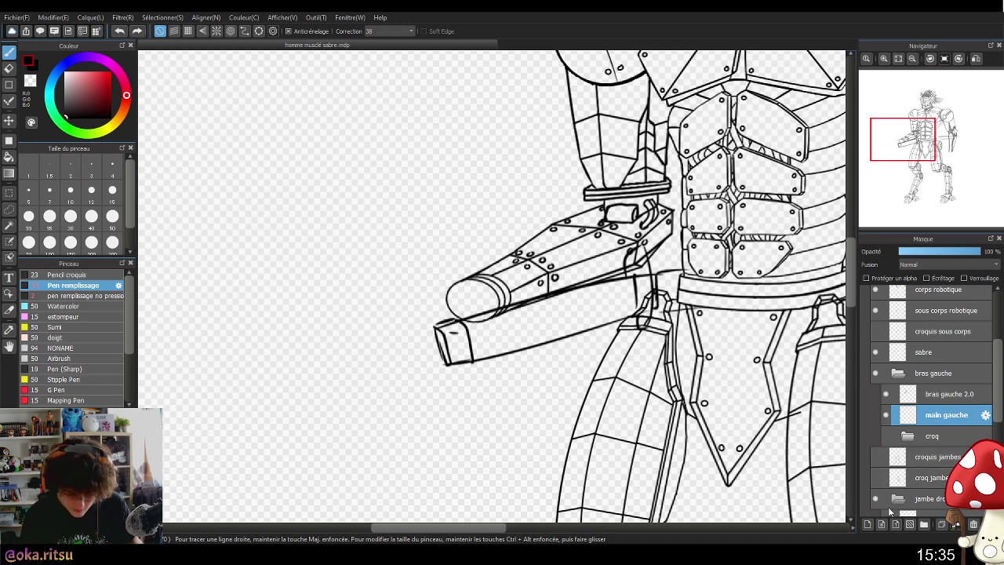
- Create a new layer named "croq main" directly below "main gauche" and choose a bright sky-blue drawing colour
click(868, 524)
drag(930, 424, 932, 445)
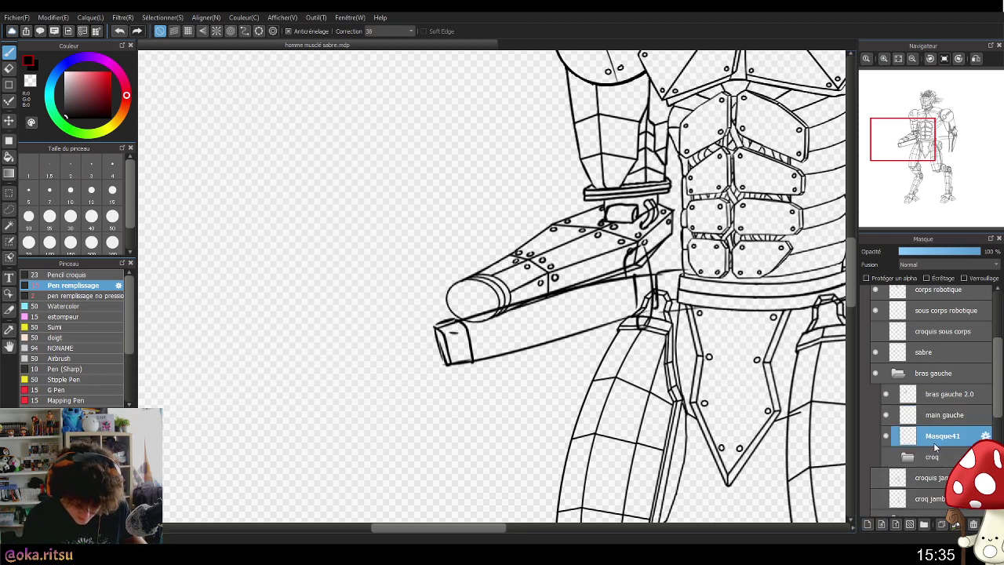
double_click(931, 437)
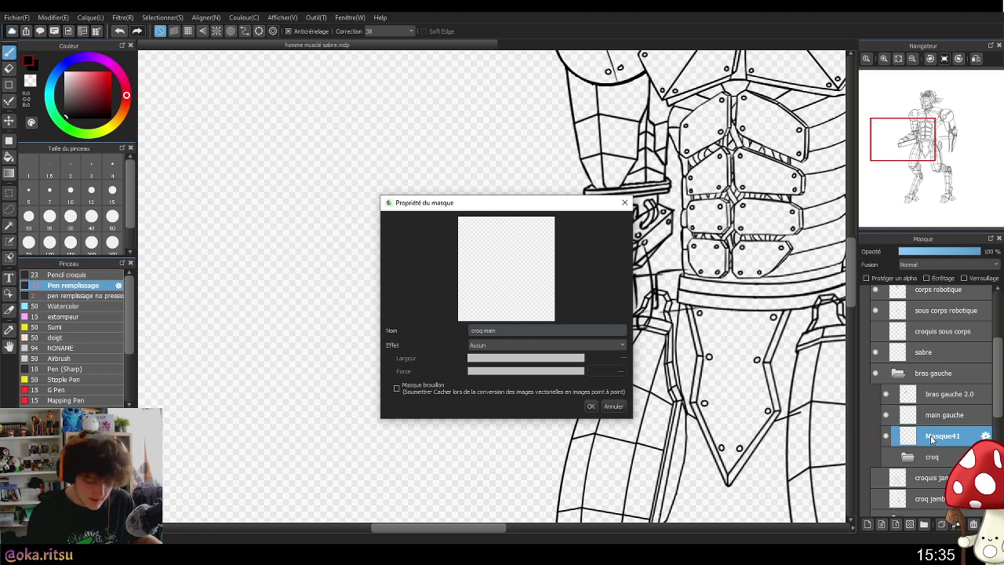
click(589, 407)
drag(601, 448, 554, 431)
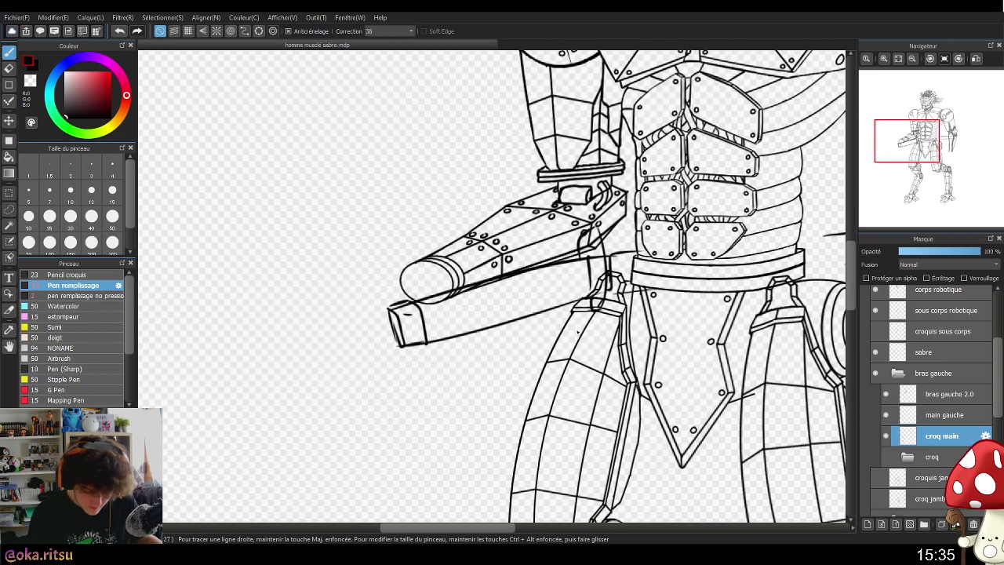
mouse_move(56, 83)
mouse_down()
mouse_move(84, 57)
mouse_move(49, 87)
mouse_up()
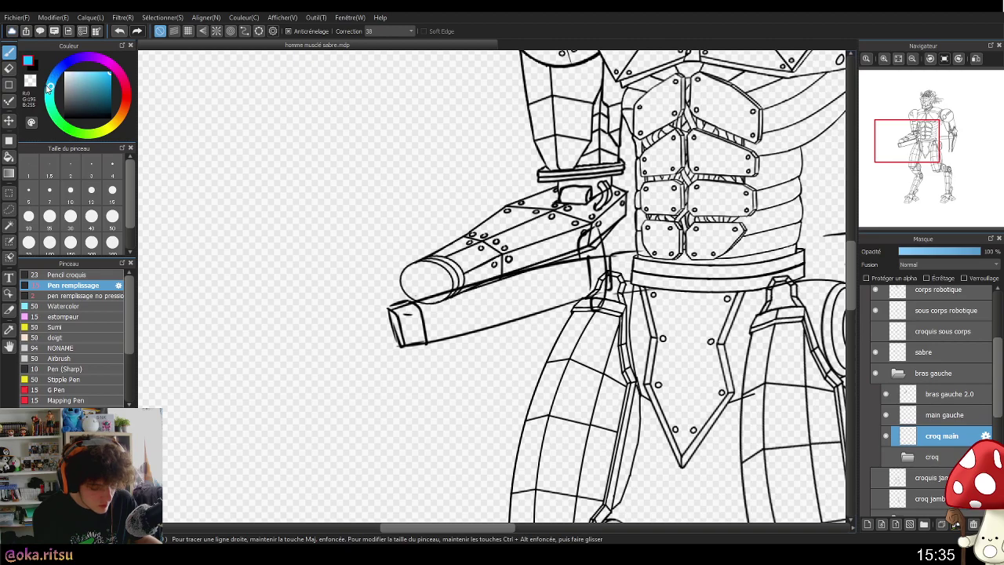
mouse_move(405, 247)
mouse_down()
mouse_move(380, 341)
mouse_move(391, 245)
mouse_move(415, 250)
mouse_up()
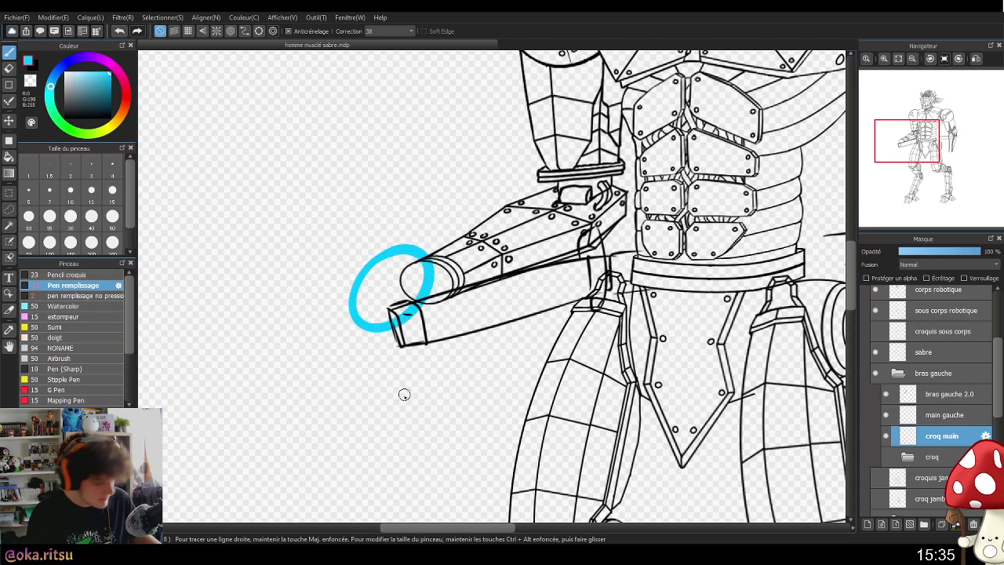
key(ctrl+z)
ctrl+click(460, 373)
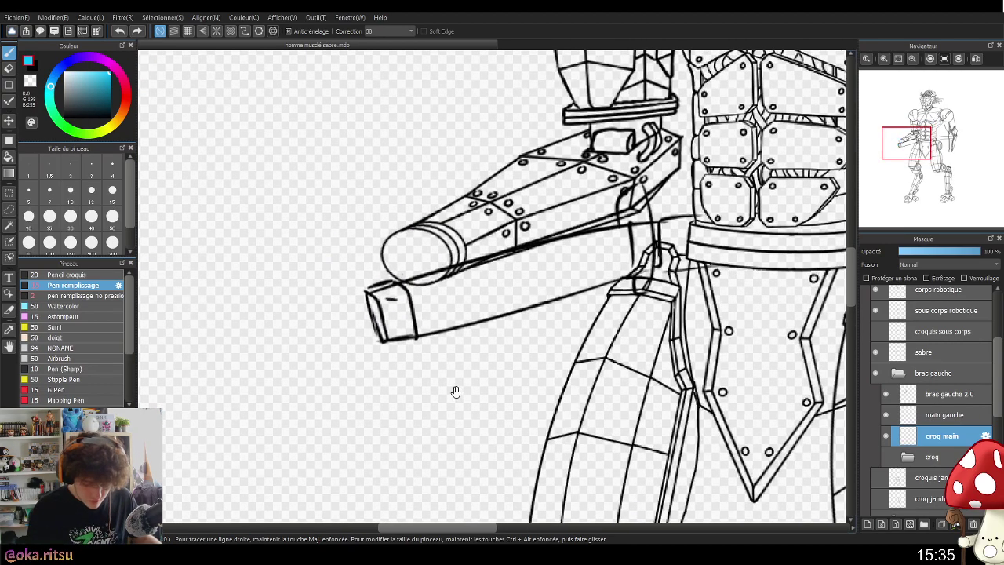
drag(461, 368, 489, 408)
drag(424, 268, 428, 284)
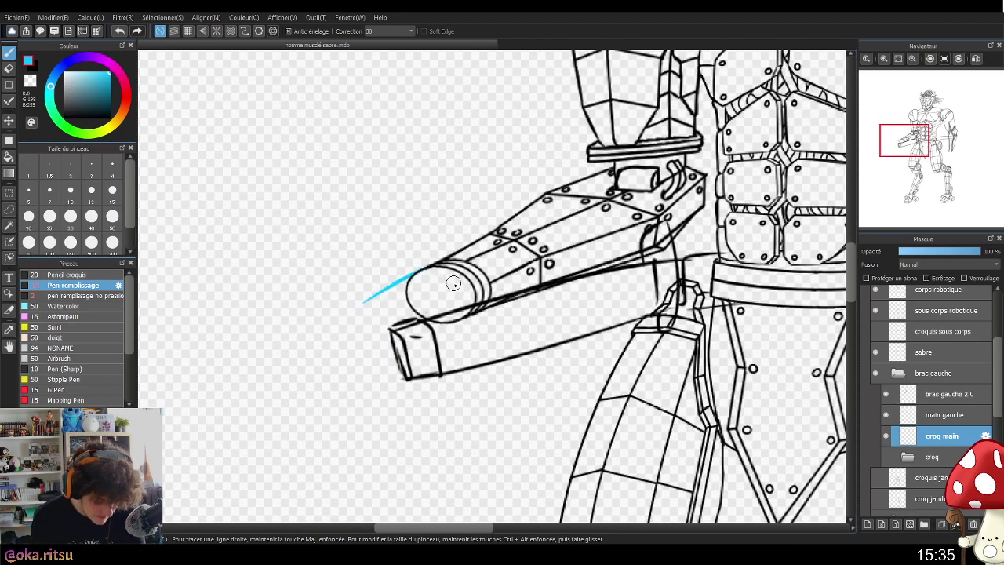
key(ctrl+z)
- Sketch the outline of the first bent finger in blue, from the forearm's round end around the sabre's handle
scroll(519, 287, down, 3)
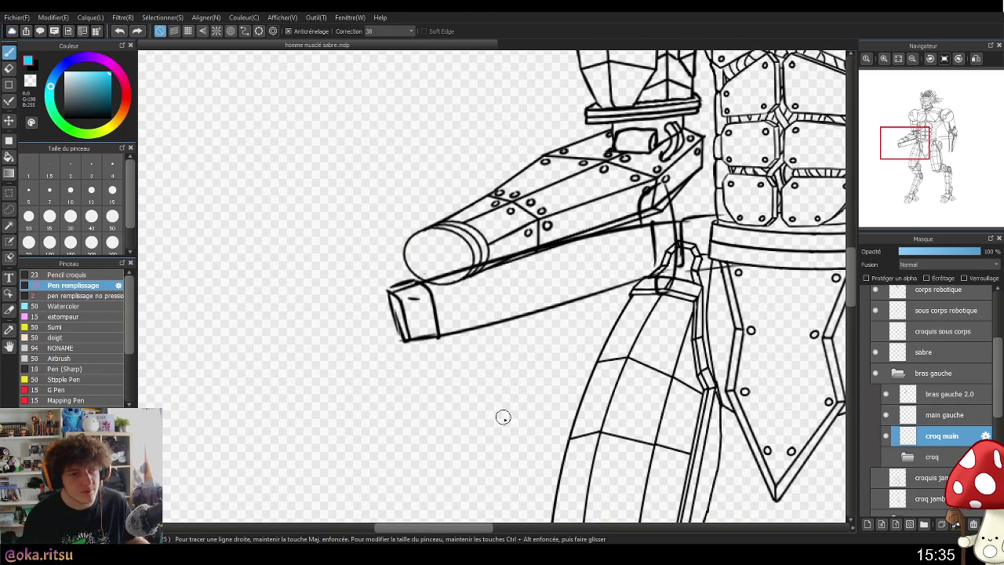
scroll(503, 416, up, 1)
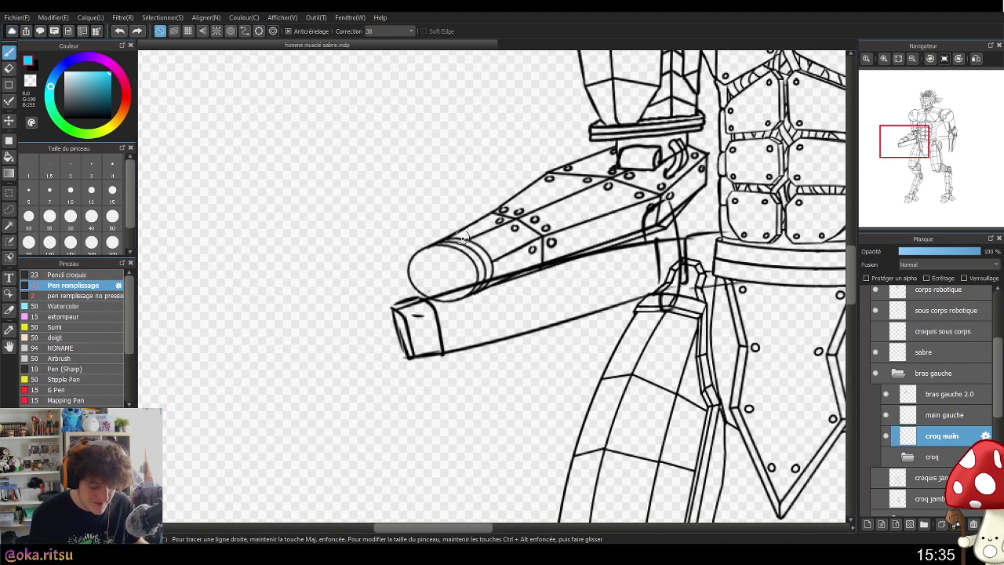
mouse_move(410, 259)
mouse_down()
mouse_move(364, 304)
mouse_move(386, 360)
mouse_move(378, 346)
mouse_move(401, 359)
mouse_up()
mouse_move(428, 266)
mouse_down()
mouse_move(394, 320)
mouse_move(407, 355)
mouse_move(428, 360)
mouse_up()
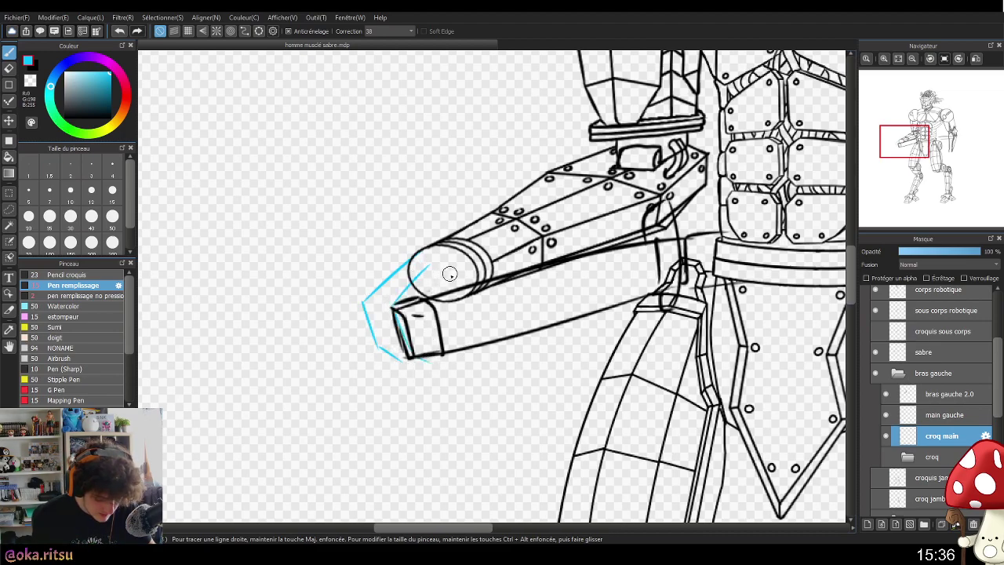
drag(428, 303, 444, 352)
mouse_move(470, 275)
mouse_down()
mouse_move(448, 324)
mouse_move(452, 310)
mouse_move(494, 346)
mouse_up()
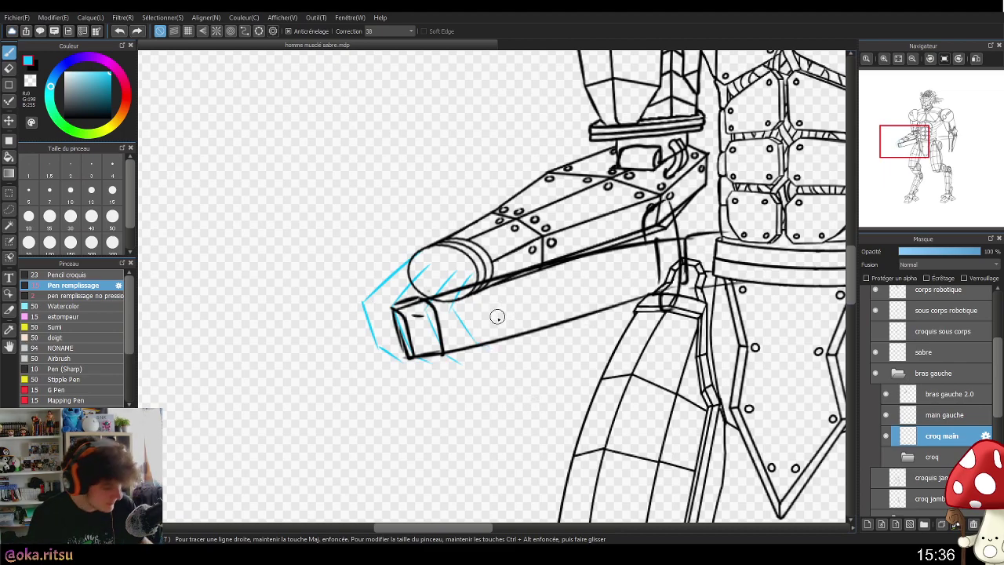
key(ctrl+z)
key(ctrl+z)
key(ctrl+z)
key(ctrl+z)
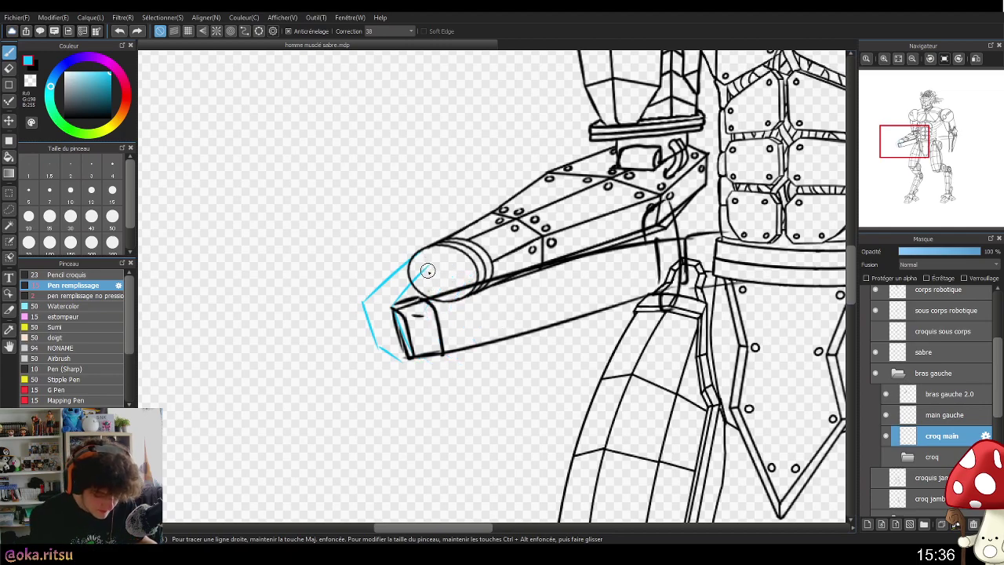
key(ctrl+z)
- Sketch the other bent fingers as closely spaced, parallel blue outlines beside the first, wrapping around the sabre's handle
mouse_move(421, 262)
mouse_down()
mouse_move(372, 303)
mouse_move(385, 298)
mouse_move(374, 337)
mouse_move(406, 363)
mouse_up()
drag(441, 267, 402, 305)
mouse_move(437, 272)
mouse_down()
mouse_move(395, 298)
mouse_move(392, 335)
mouse_move(409, 359)
mouse_up()
mouse_move(453, 276)
mouse_down()
mouse_move(404, 317)
mouse_move(418, 311)
mouse_move(422, 351)
mouse_move(418, 342)
mouse_move(456, 368)
mouse_move(418, 341)
mouse_move(445, 351)
mouse_up()
key(ctrl+z)
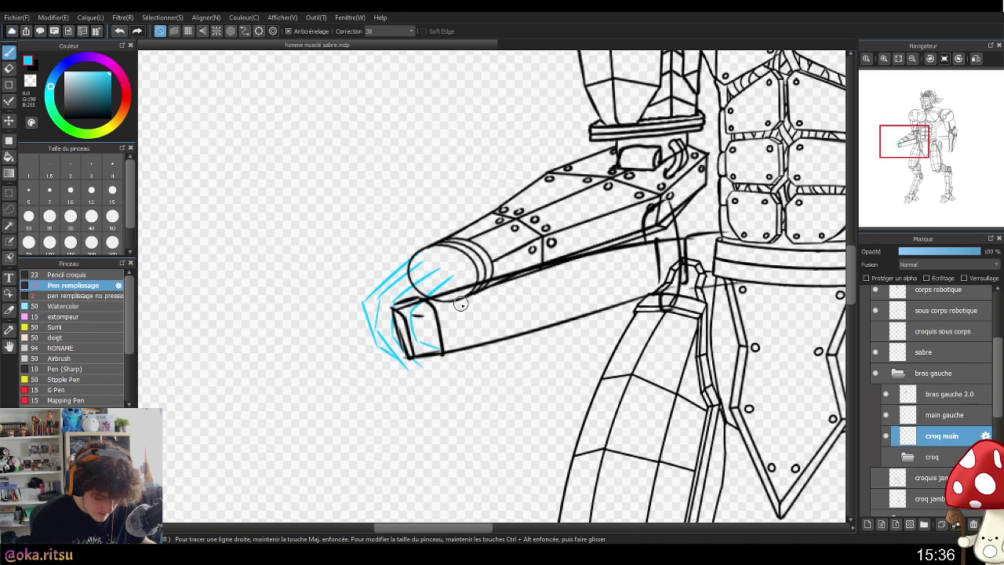
- Lasso-select the finger sketch, move it slightly outward and down from the forearm's end, apply the transform and deselect
click(10, 209)
drag(488, 229, 451, 212)
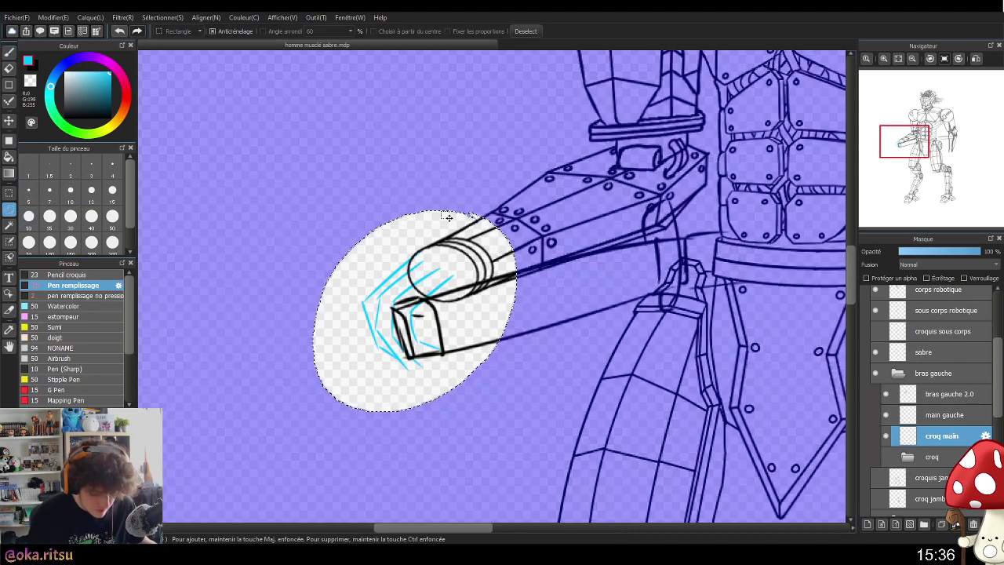
key(ctrl+t)
mouse_move(443, 321)
mouse_down()
mouse_move(412, 334)
mouse_move(430, 341)
mouse_up()
click(813, 522)
click(527, 33)
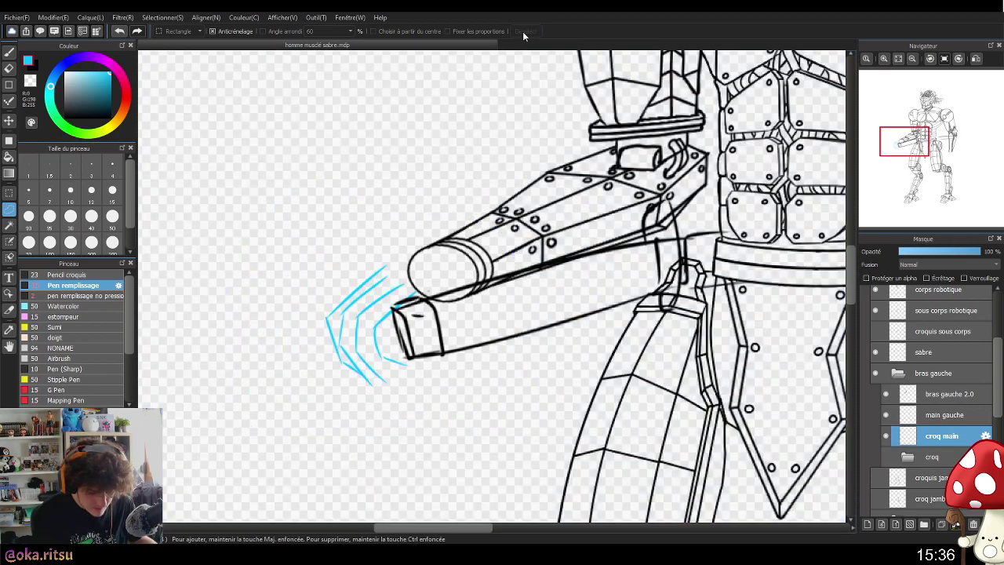
- Sketch the thumb in blue as a diagonal line across the sabre's handle, with a small circle at its lower joint
click(9, 51)
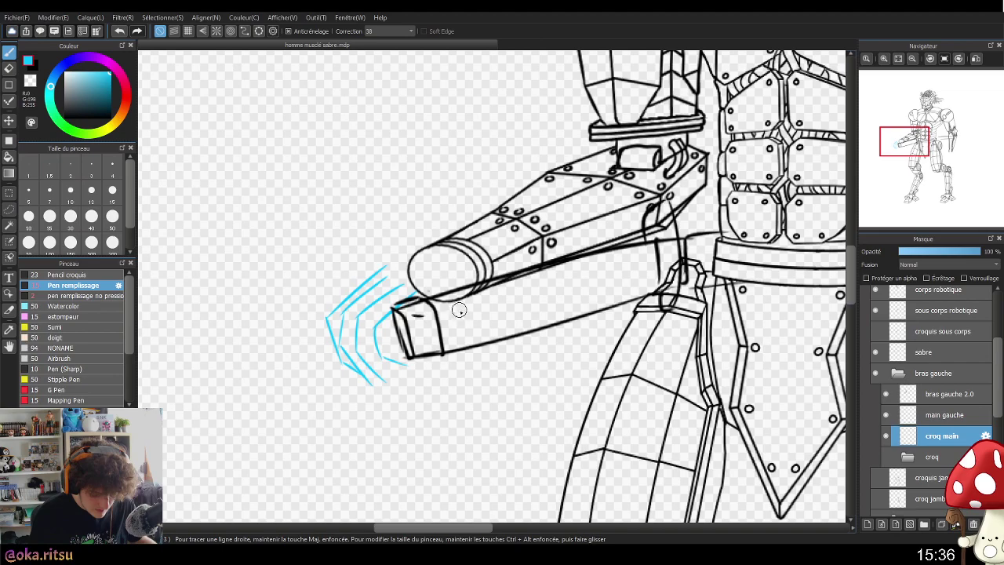
mouse_move(376, 370)
mouse_down()
mouse_move(406, 367)
mouse_move(481, 308)
mouse_up()
drag(405, 370, 415, 365)
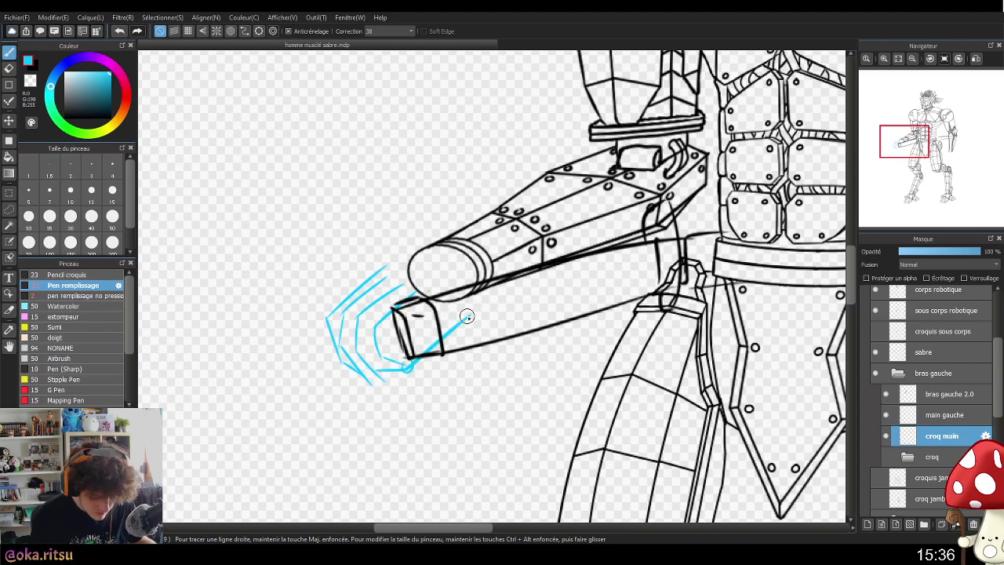
- Mark the finger joints of the blue sketch with small circles at each bend and fingertip
drag(371, 325, 384, 353)
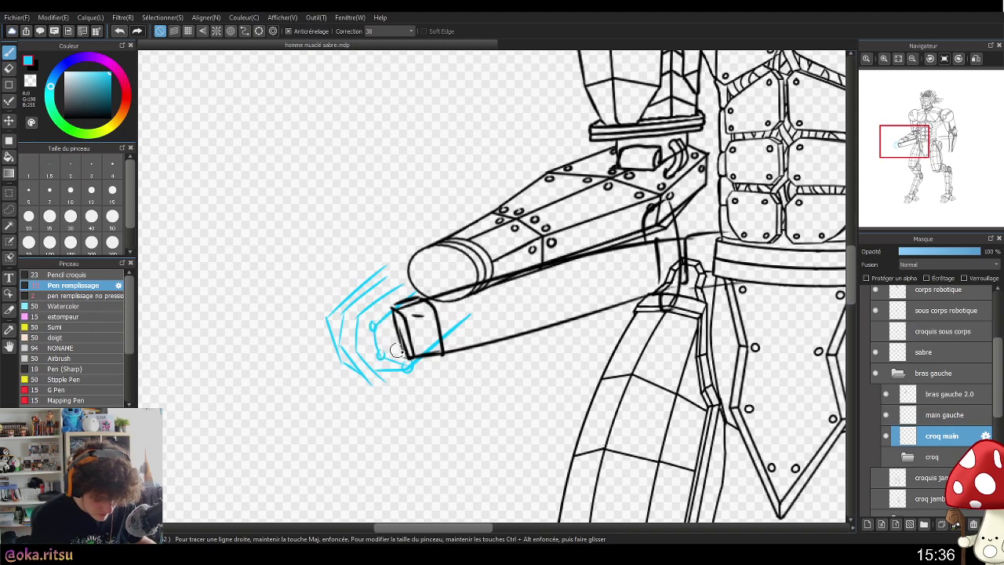
scroll(407, 330, up, 3)
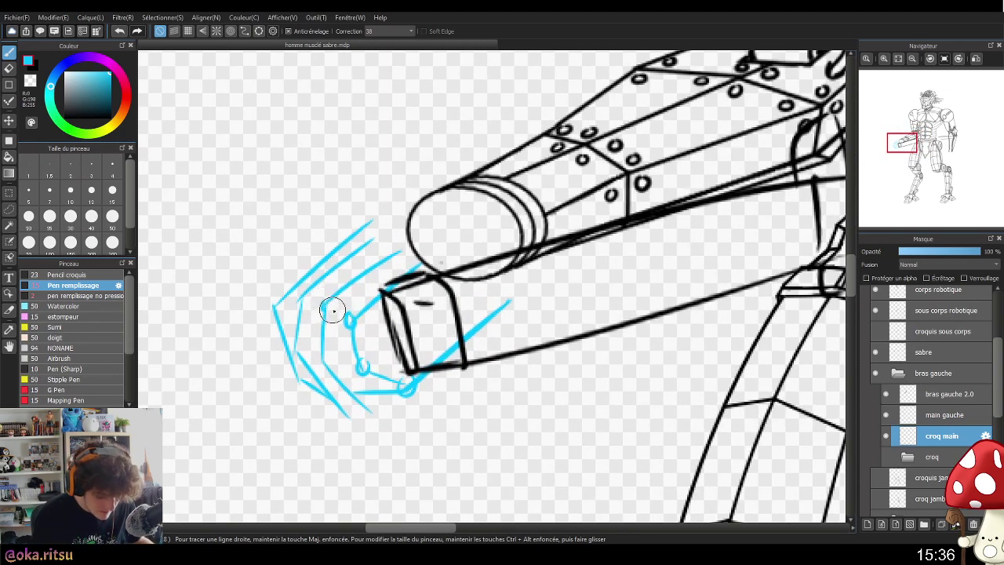
drag(323, 303, 326, 307)
drag(299, 296, 276, 303)
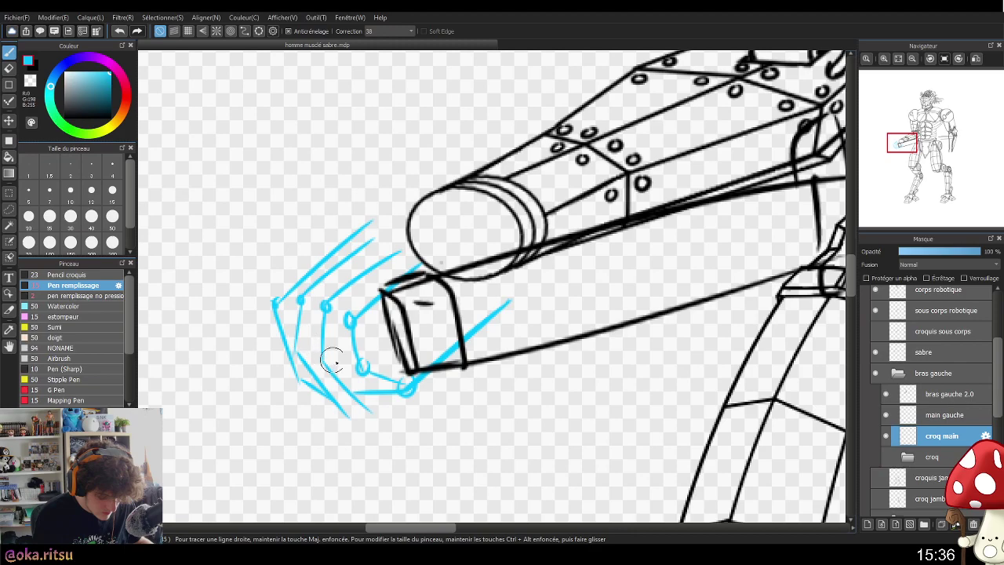
mouse_move(295, 345)
mouse_down()
mouse_move(386, 392)
mouse_move(340, 397)
mouse_move(301, 379)
mouse_move(356, 402)
mouse_up()
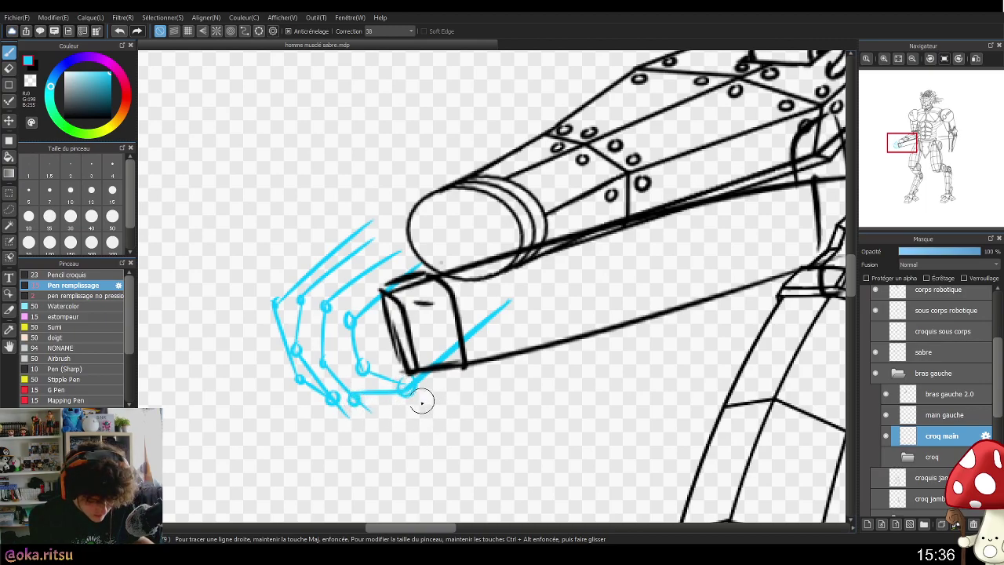
- Sketch the back of the hand from the forearm's round end, clean up the overlapping finger ends and add rounded knuckles in blue
scroll(482, 377, down, 4)
scroll(414, 358, up, 2)
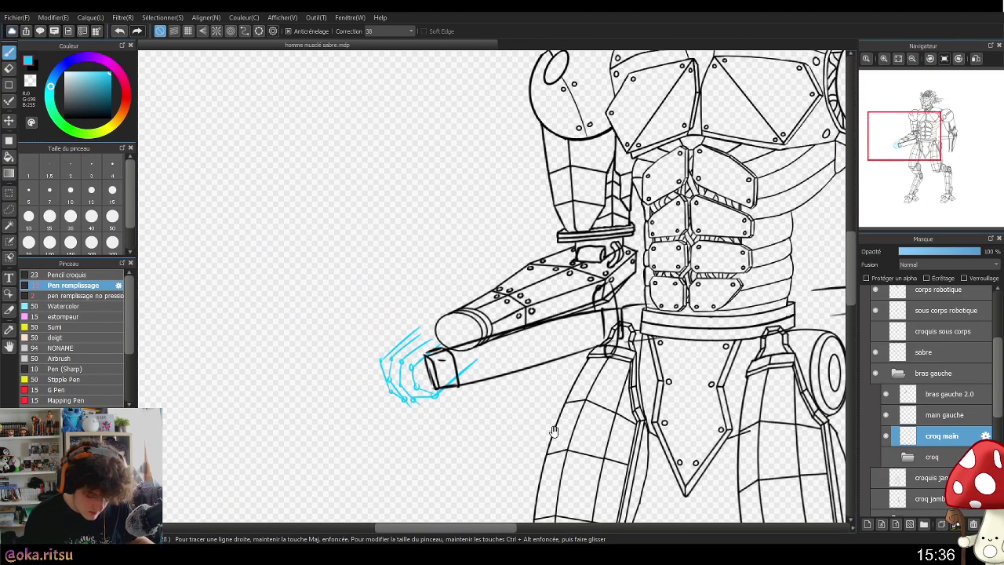
scroll(560, 430, up, 1)
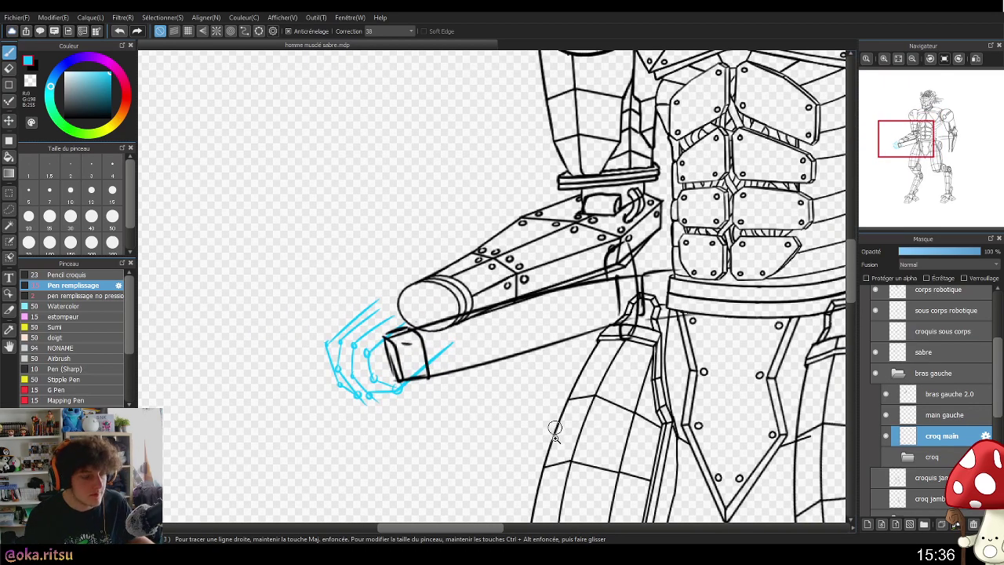
scroll(554, 429, up, 1)
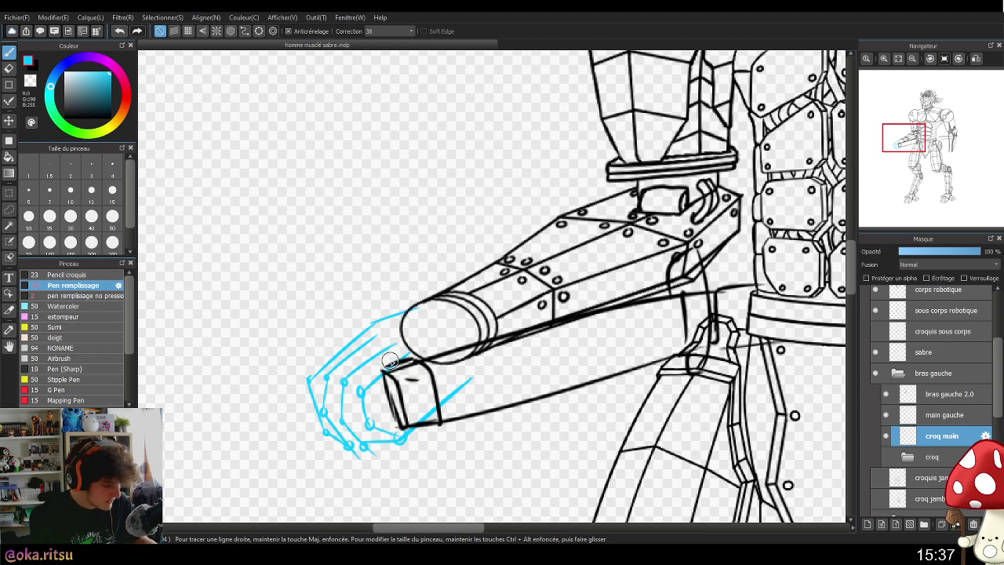
key(e)
mouse_move(393, 342)
mouse_down()
mouse_move(413, 351)
mouse_move(366, 324)
mouse_move(358, 346)
mouse_move(403, 363)
mouse_up()
key(p)
drag(366, 336, 404, 317)
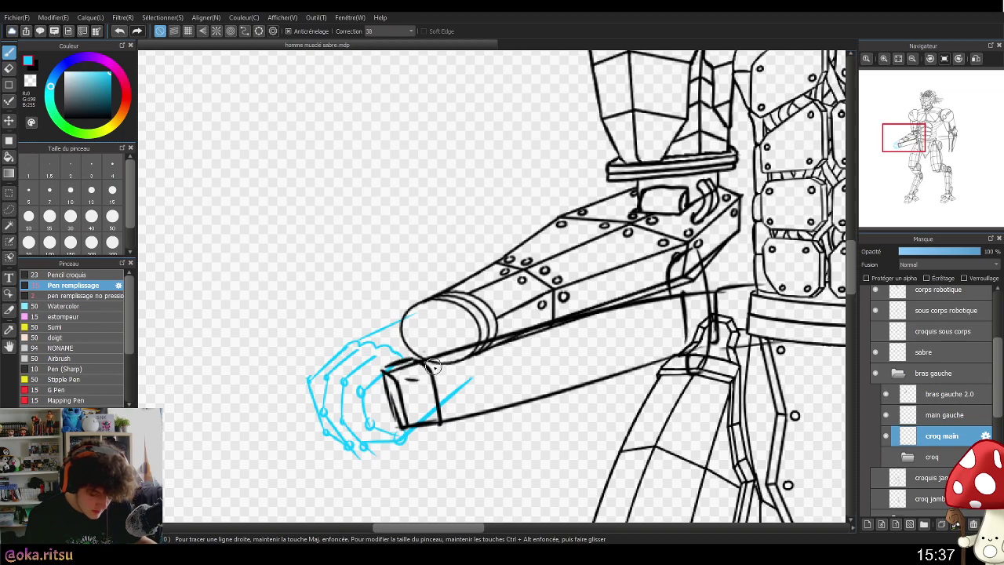
- Lower the opacity of the "croq main" layer to a faint guide and make "main gauche" the active layer
click(958, 414)
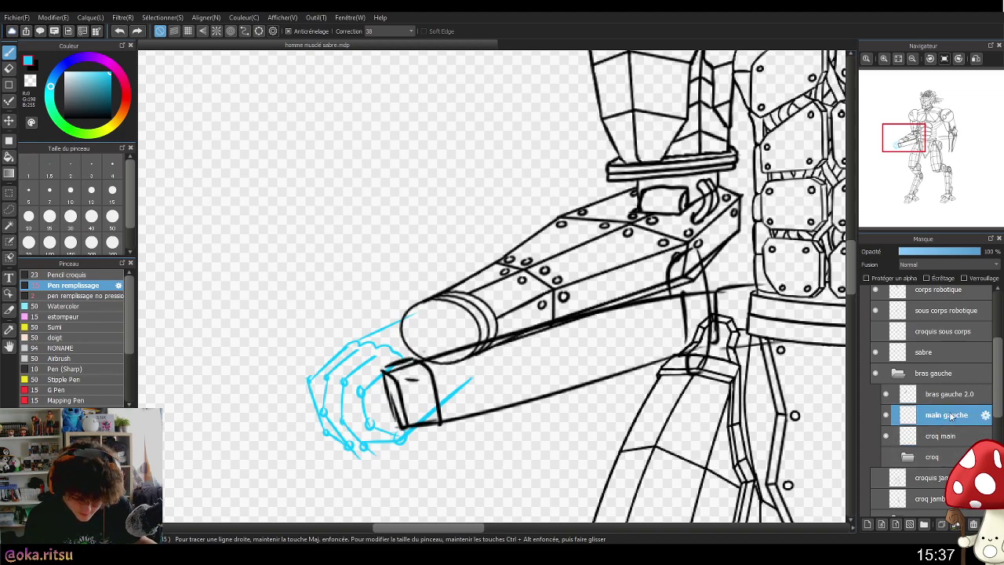
click(933, 439)
click(915, 252)
click(951, 419)
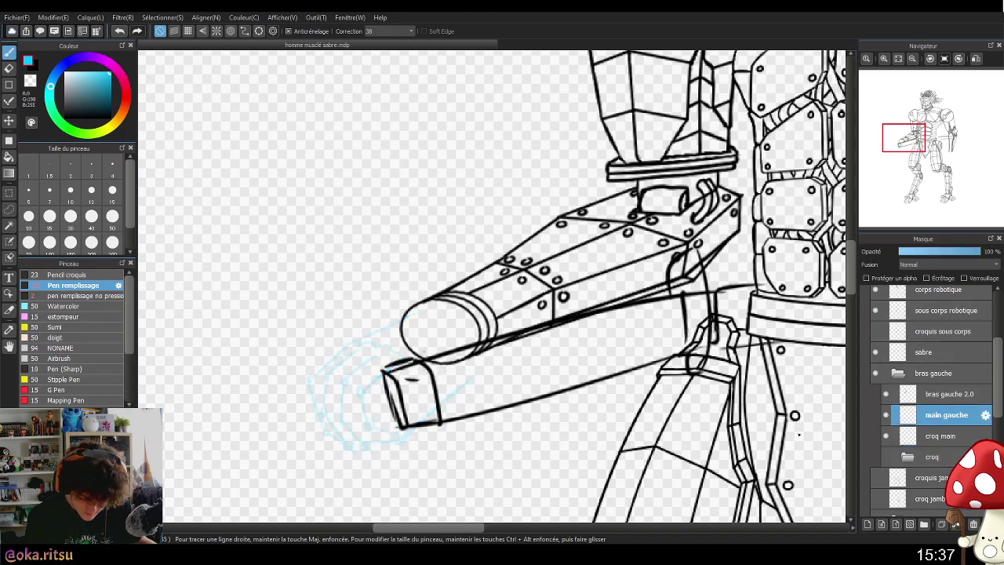
- Choose black and ink the hand's upper edge as a straight line from the forearm's outline to the outermost knuckle
scroll(519, 429, up, 1)
drag(518, 429, 624, 411)
drag(95, 90, 66, 117)
drag(503, 232, 419, 274)
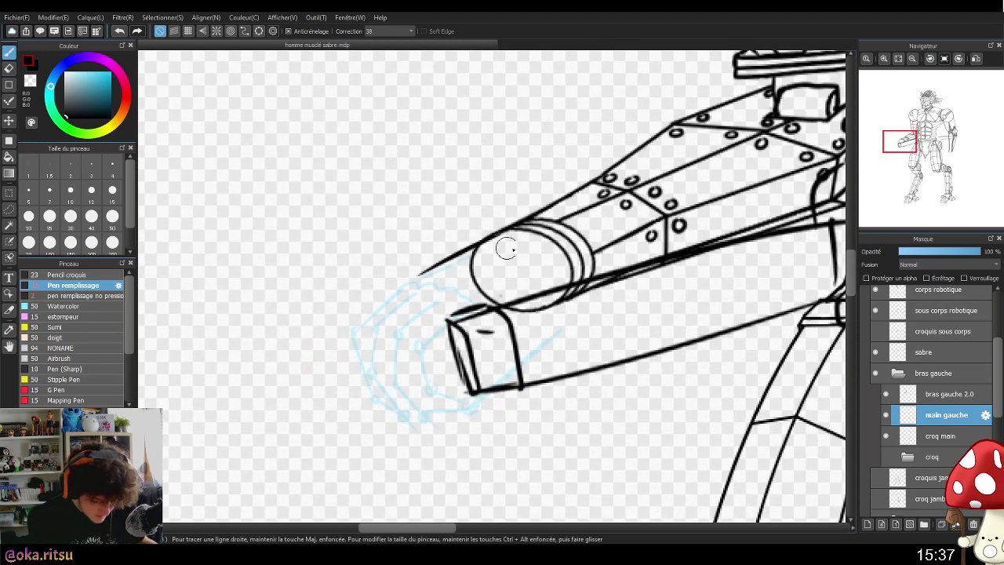
key(ctrl+z)
drag(494, 232, 445, 262)
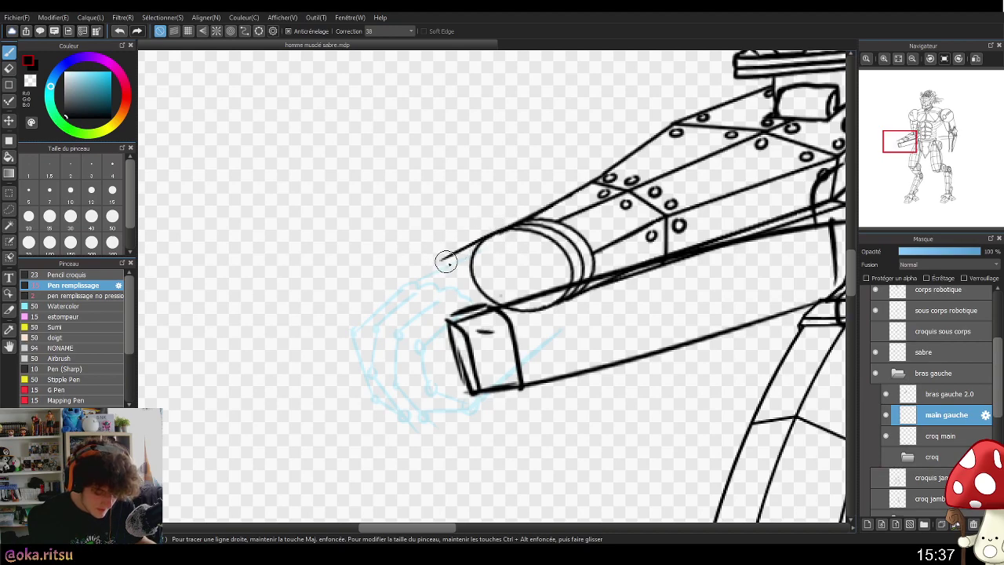
key(ctrl+z)
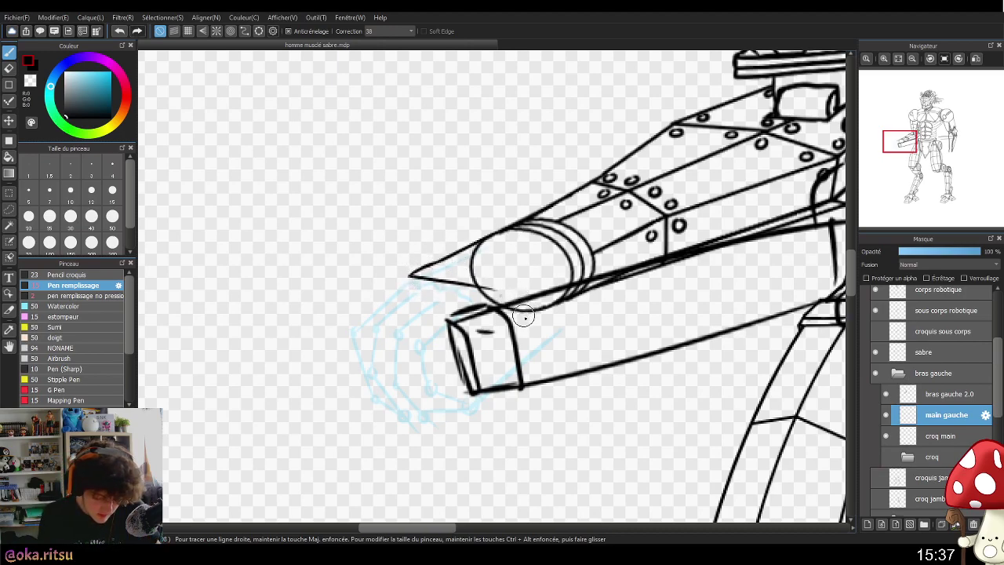
- Ink the palm's side edge downward from the end of the knuckle line and a diagonal crease across the forearm's round end
key(ctrl+z)
mouse_move(408, 275)
mouse_down()
mouse_move(510, 293)
mouse_move(546, 324)
mouse_move(509, 312)
mouse_move(521, 312)
mouse_move(506, 293)
mouse_move(510, 357)
mouse_up()
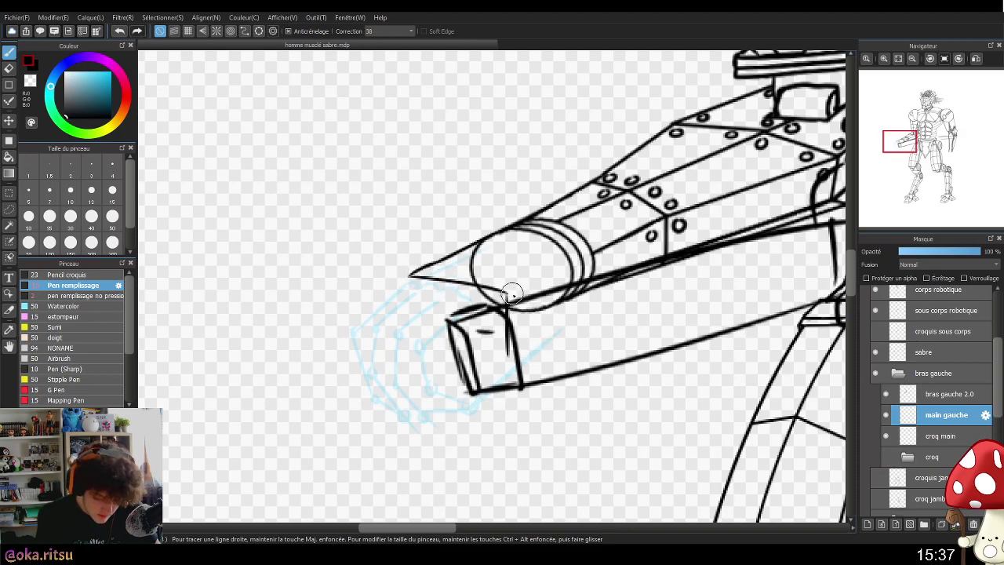
key(ctrl+z)
drag(508, 292, 559, 254)
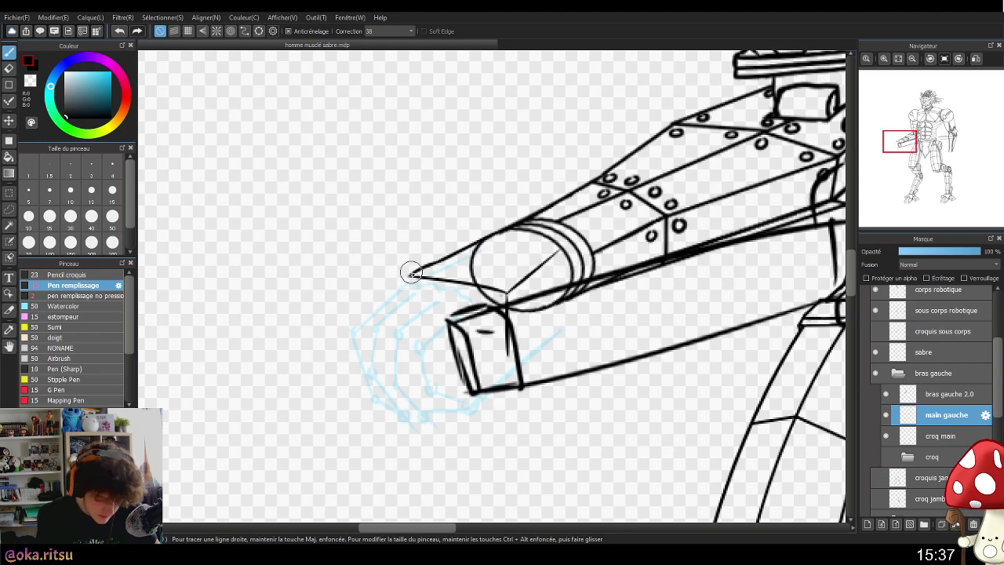
- Ink four rounded knuckle arcs along the hand's front edge and a short tab beneath the forearm's round end
key(ctrl+z)
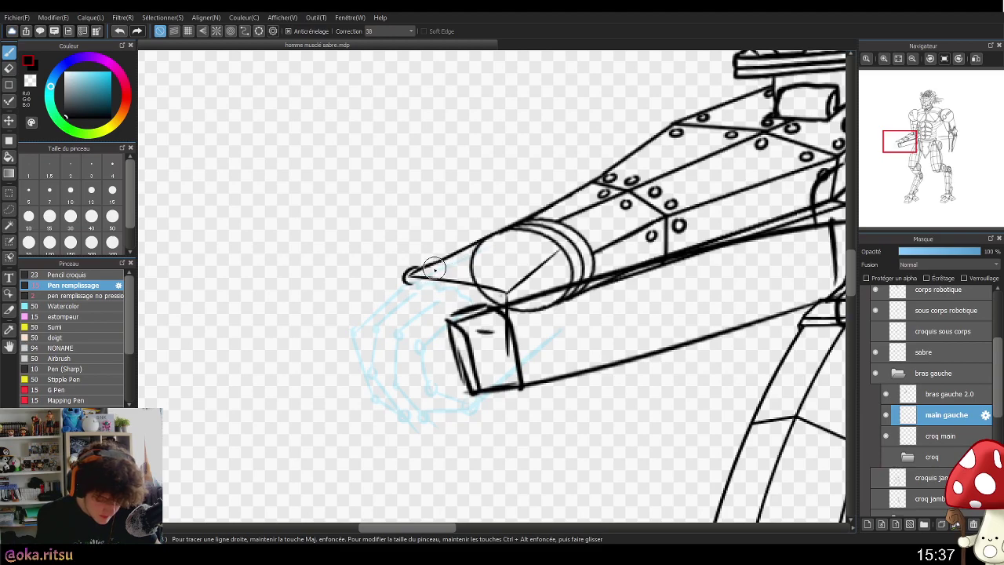
key(ctrl+z)
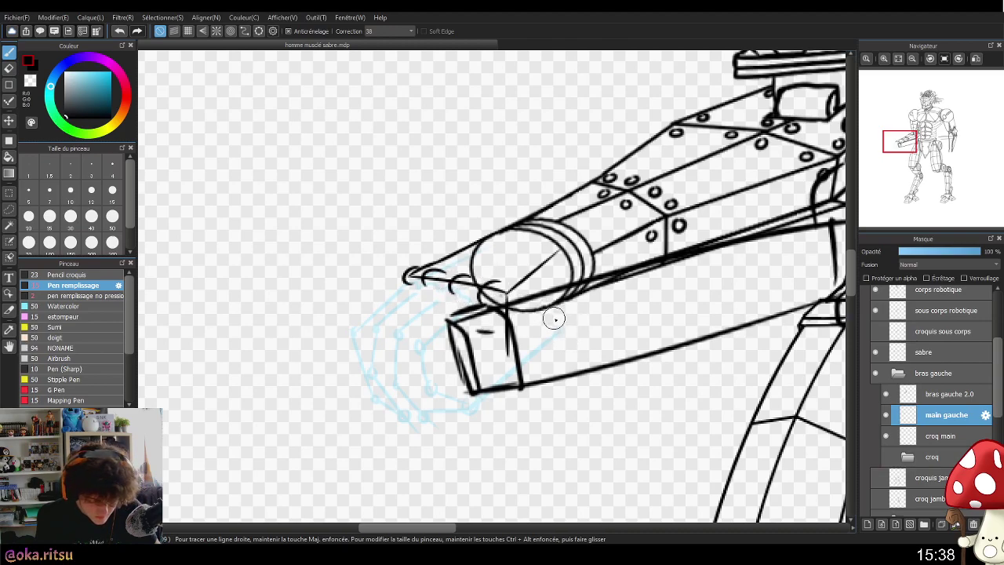
drag(537, 330, 552, 315)
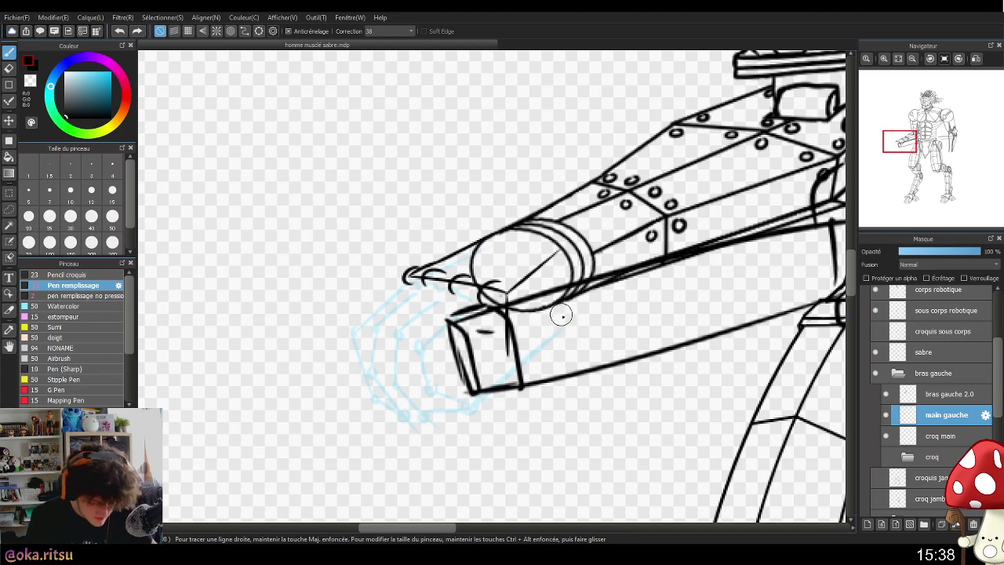
drag(582, 345, 606, 299)
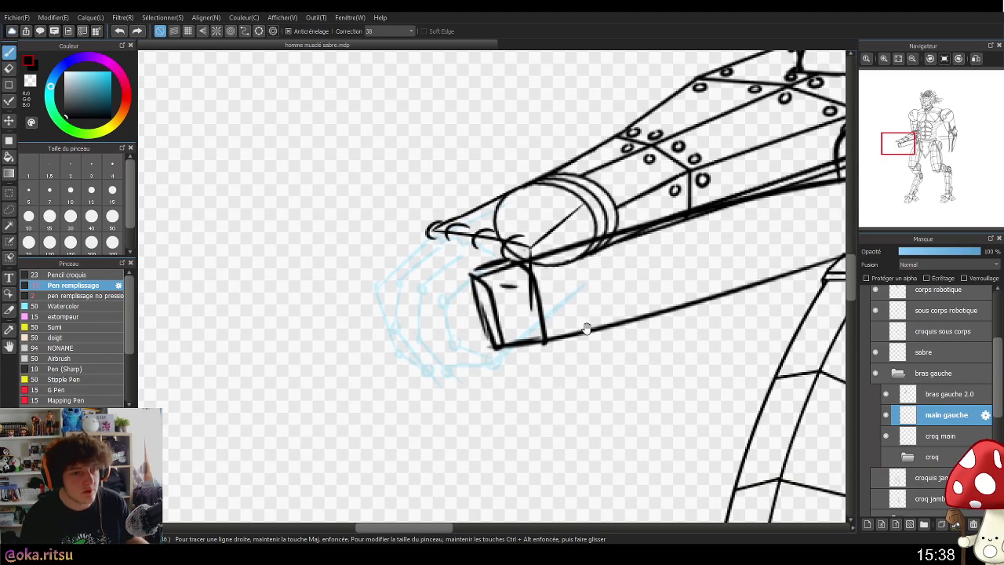
mouse_move(584, 336)
mouse_down()
mouse_move(622, 321)
mouse_move(623, 348)
mouse_up()
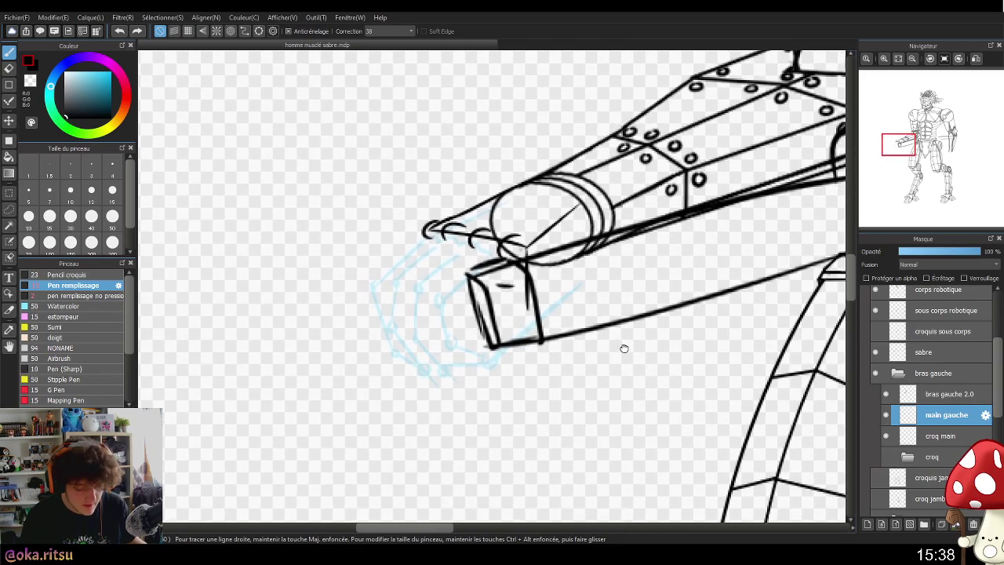
drag(573, 273, 573, 252)
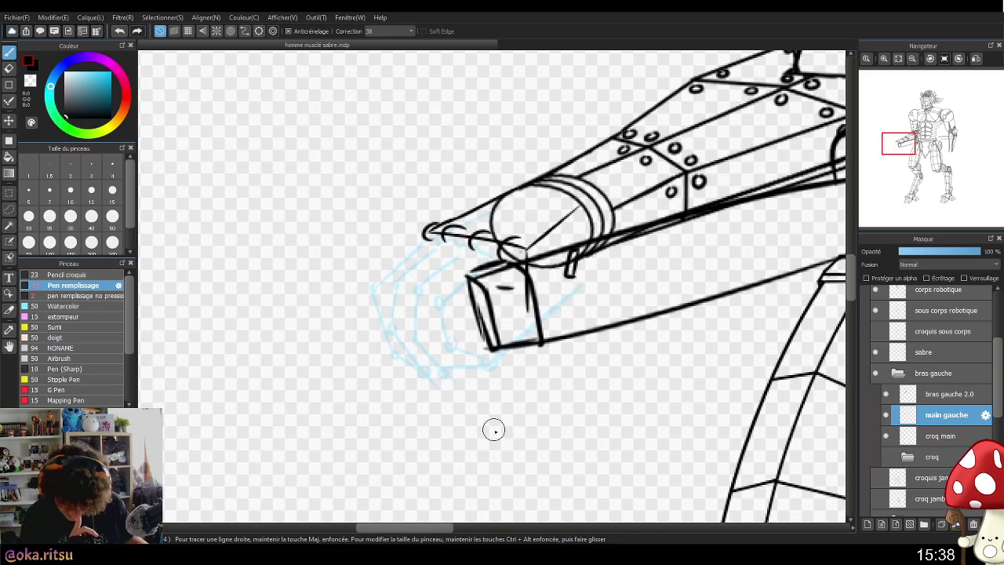
- Ink the outermost finger's first segment from its knuckle over the blue guide and cap it with a curved joint
drag(493, 429, 554, 437)
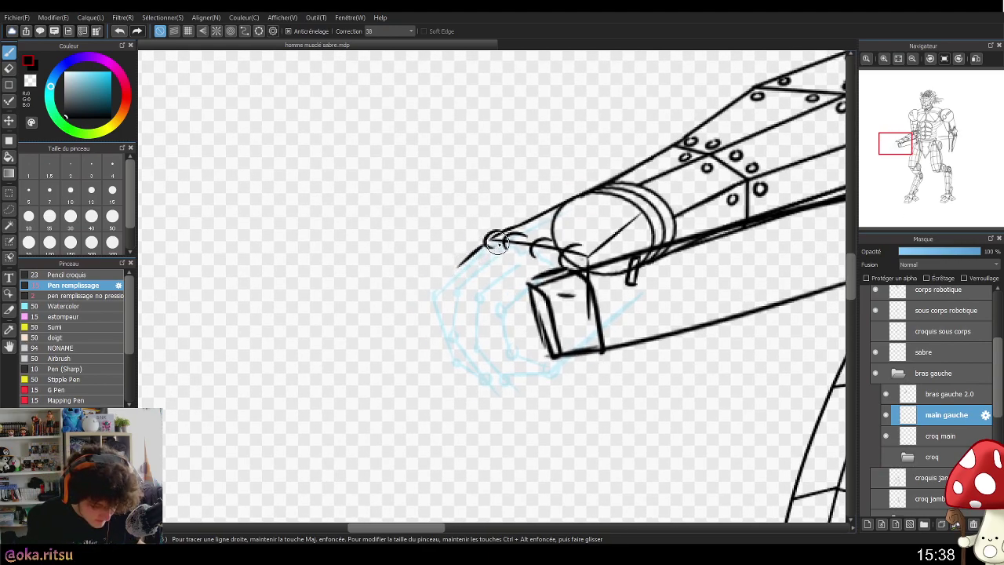
scroll(495, 266, up, 1)
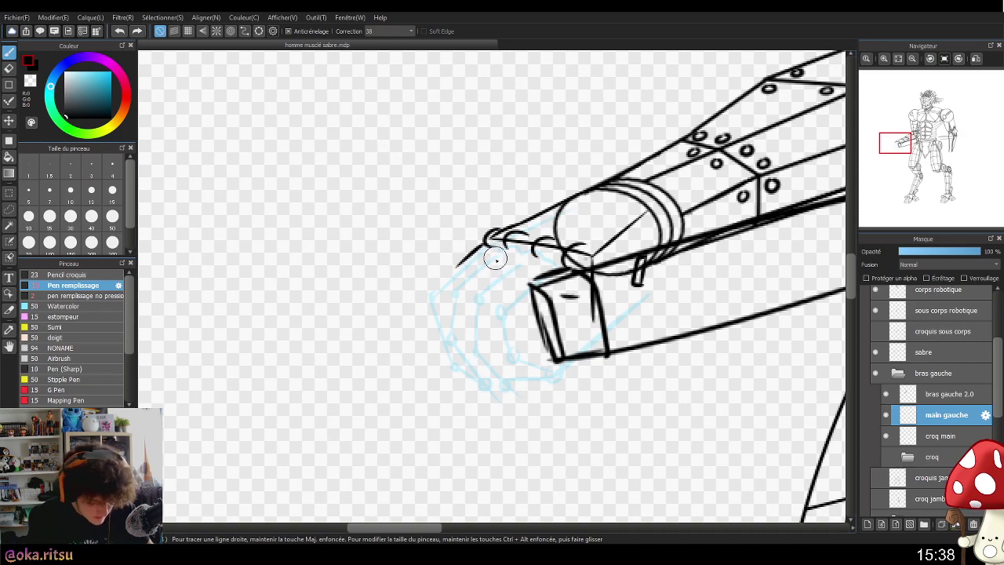
key(ctrl+z)
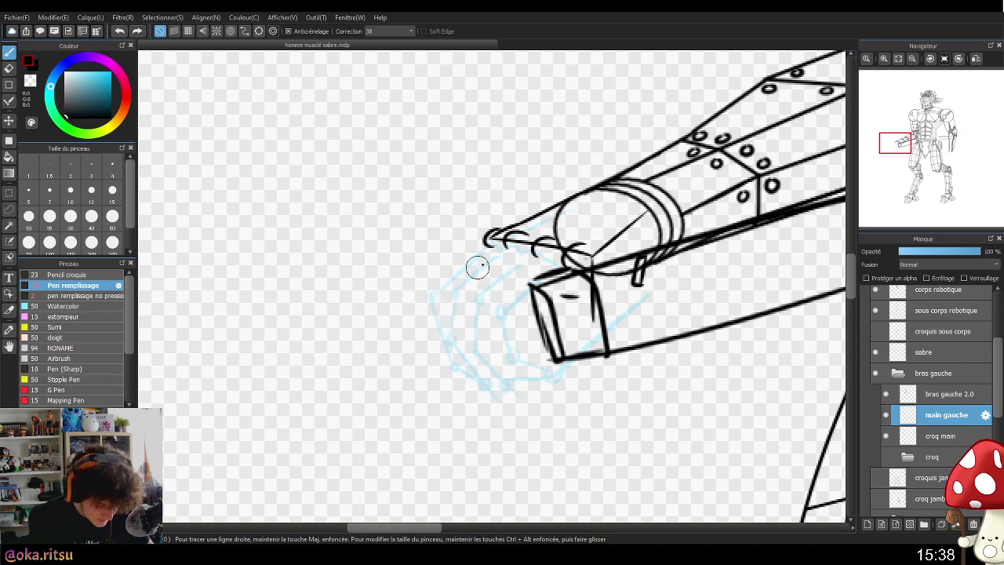
key(ctrl+z)
drag(487, 245, 432, 297)
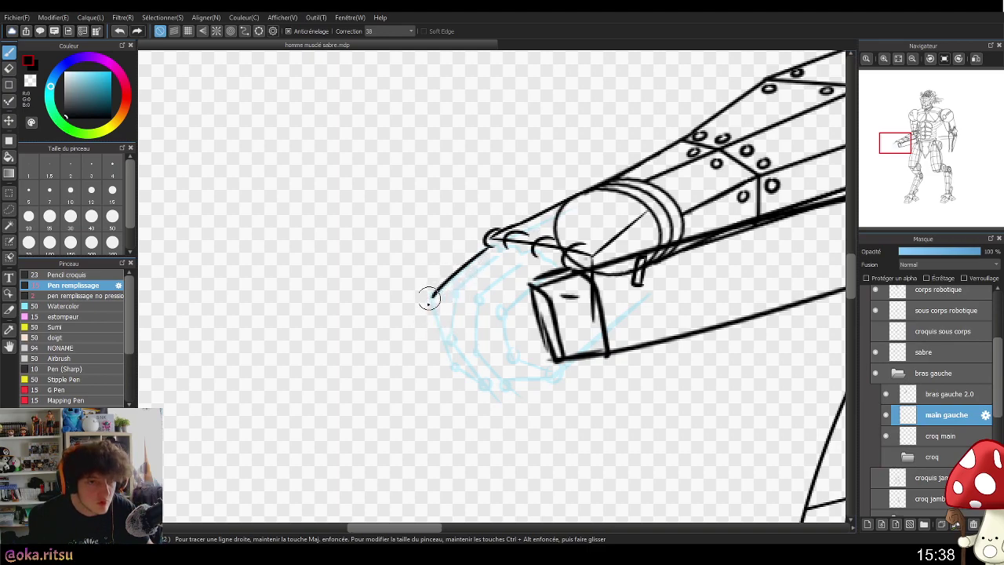
scroll(423, 312, up, 2)
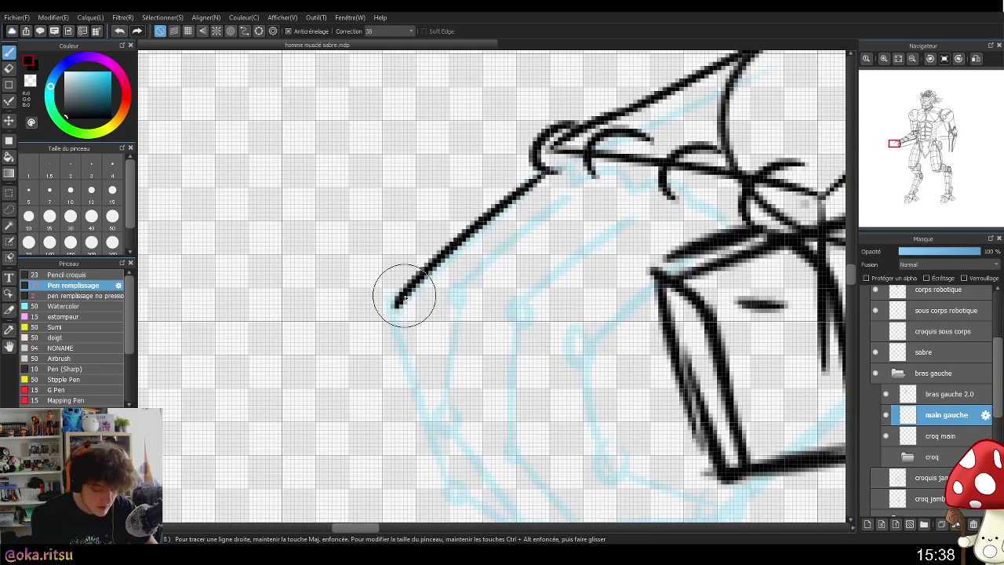
mouse_move(402, 288)
mouse_down()
mouse_move(361, 317)
mouse_move(404, 340)
mouse_up()
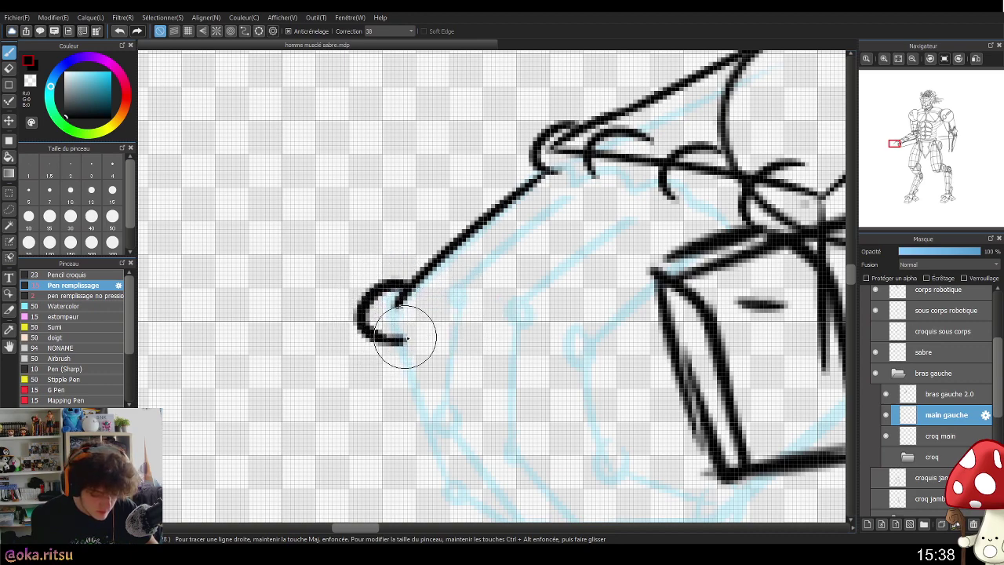
drag(398, 304, 436, 329)
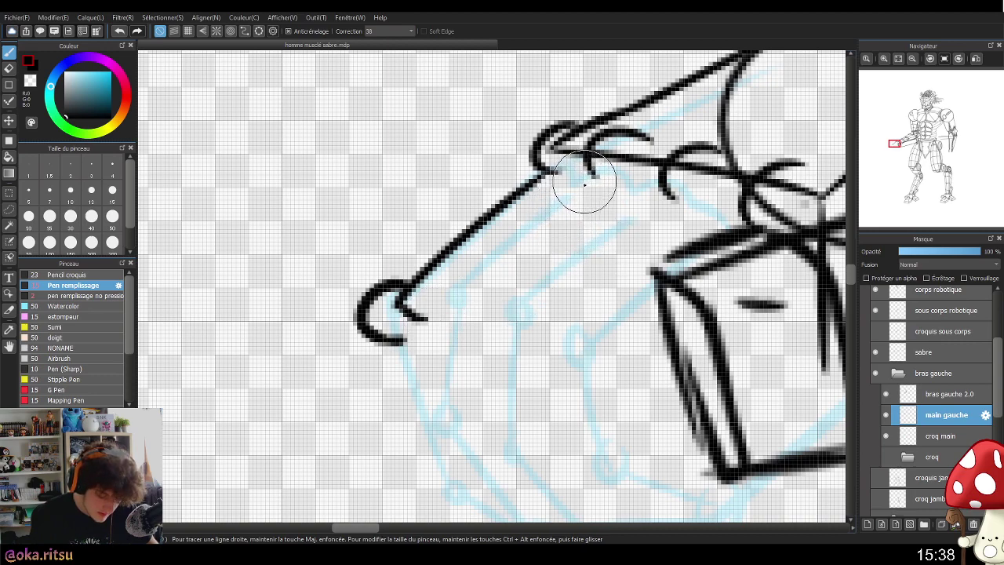
- Ink the second finger's first segment parallel to the outermost one and finish it with a curved joint and inner hook
drag(585, 184, 437, 297)
key(ctrl+z)
drag(585, 182, 459, 284)
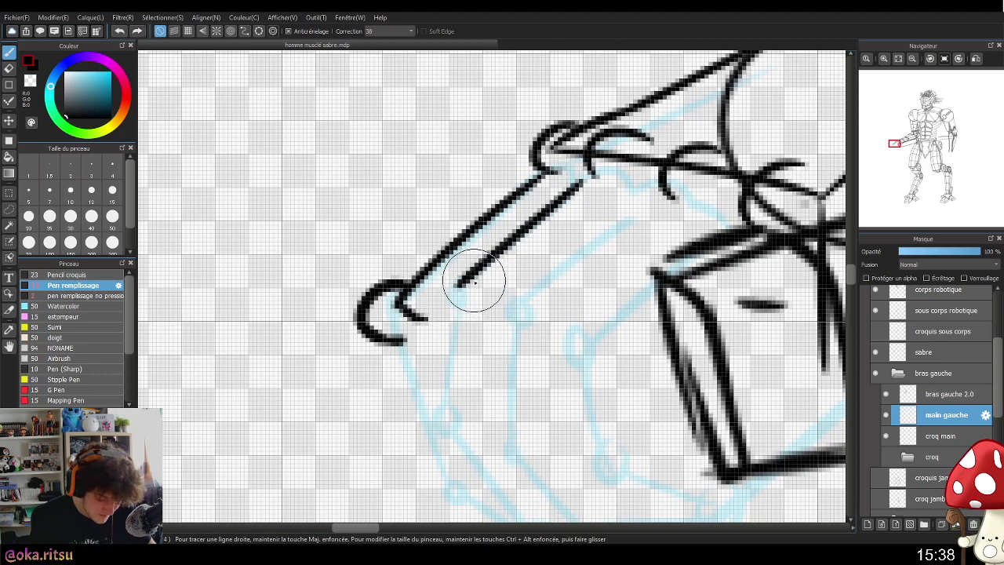
scroll(620, 290, down, 1)
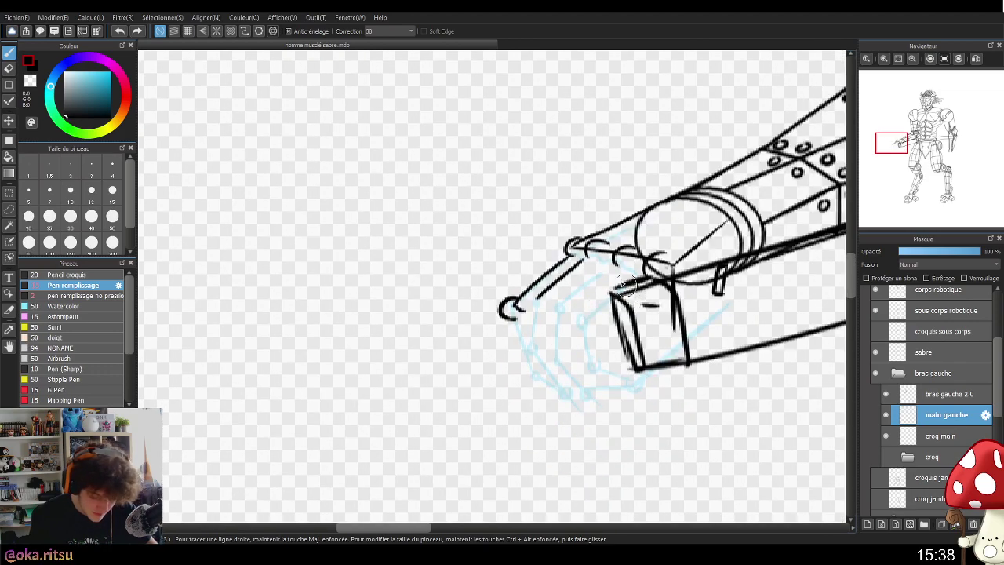
scroll(538, 298, up, 1)
mouse_move(541, 293)
mouse_down()
mouse_move(514, 305)
mouse_move(541, 328)
mouse_up()
key(ctrl+z)
mouse_move(540, 291)
mouse_down()
mouse_move(512, 343)
mouse_move(537, 345)
mouse_up()
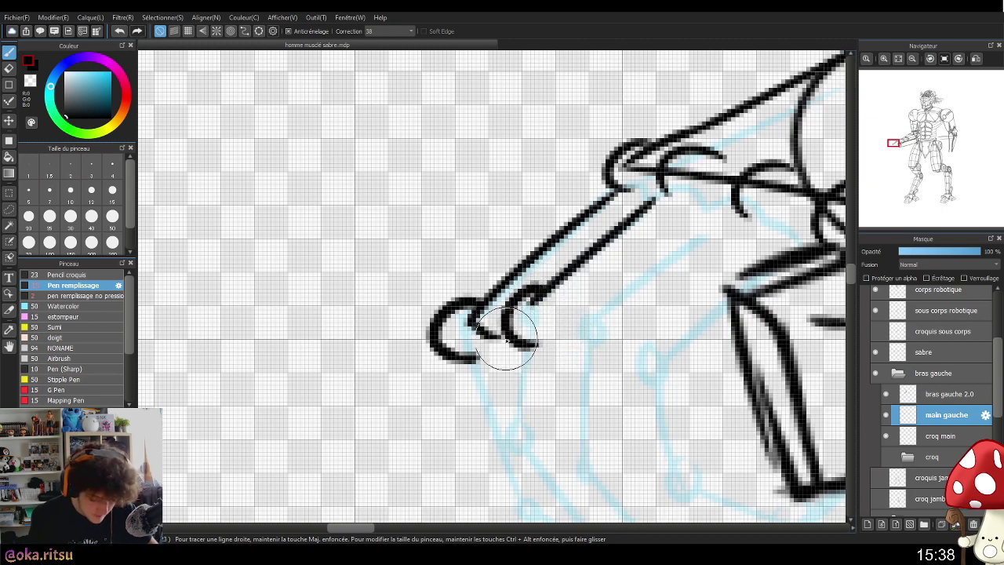
drag(540, 297, 546, 338)
key(ctrl+z)
drag(536, 298, 552, 318)
- Ink the third finger's first segment from its knuckle along the blue guide and add its rounded joint with an inner hook
drag(668, 345, 606, 376)
drag(490, 351, 495, 346)
drag(643, 349, 628, 308)
drag(474, 306, 479, 312)
mouse_move(661, 199)
mouse_down()
mouse_move(571, 264)
mouse_move(592, 178)
mouse_move(601, 185)
mouse_move(578, 194)
mouse_move(599, 197)
mouse_move(575, 262)
mouse_move(534, 300)
mouse_move(521, 295)
mouse_move(539, 285)
mouse_move(501, 290)
mouse_move(514, 328)
mouse_up()
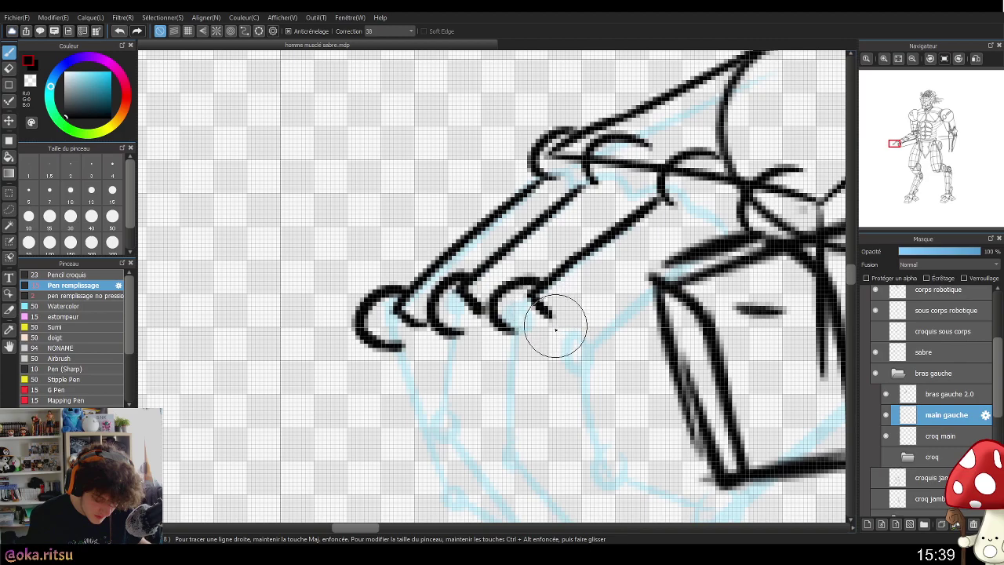
drag(624, 331, 519, 352)
drag(442, 332, 453, 341)
drag(485, 326, 453, 337)
drag(585, 377, 621, 355)
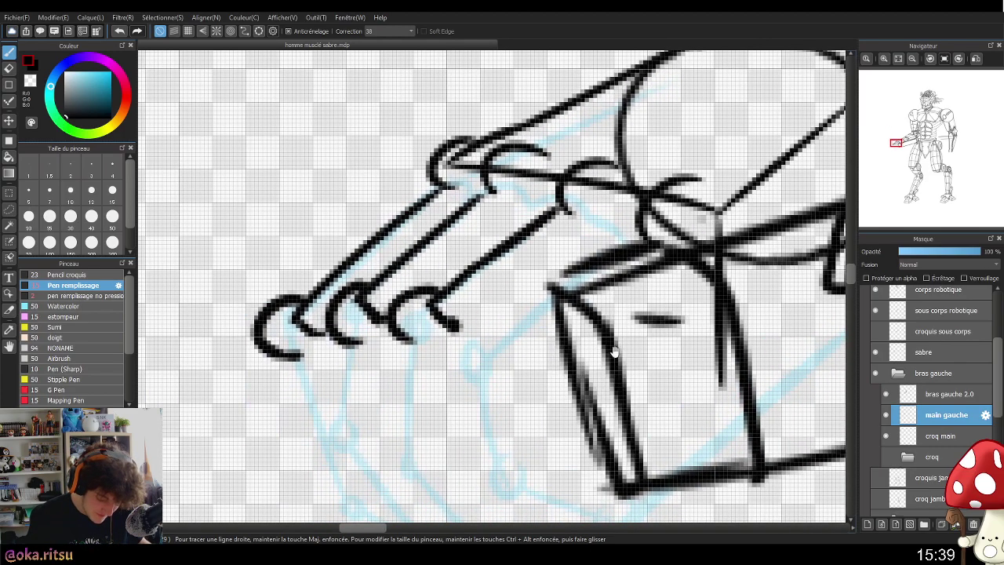
- Hide the sabre layer and undo the trial line drawn for the fourth finger's first segment
mouse_move(642, 230)
mouse_down()
mouse_move(582, 255)
mouse_move(511, 312)
mouse_up()
scroll(941, 408, down, 6)
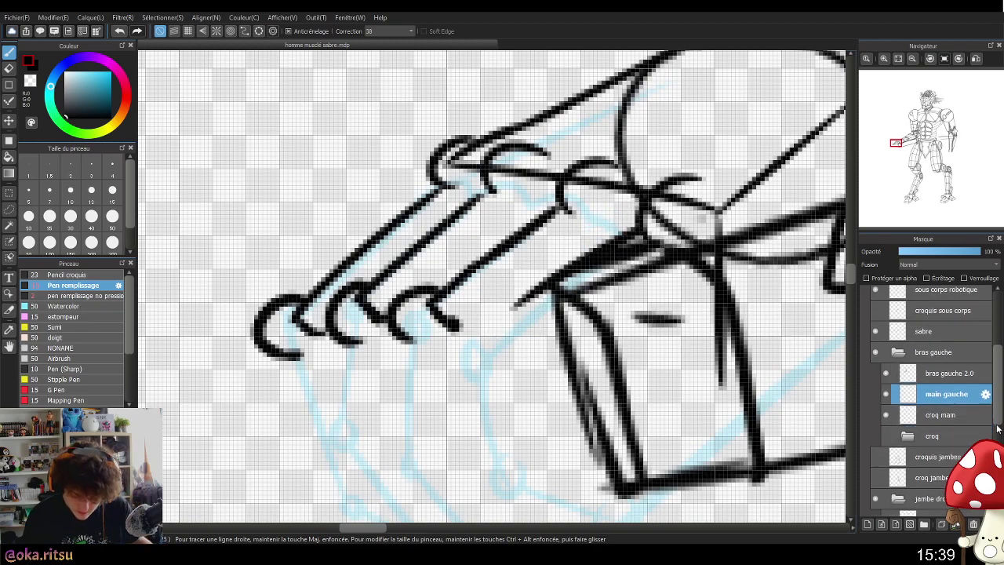
scroll(941, 392, up, 5)
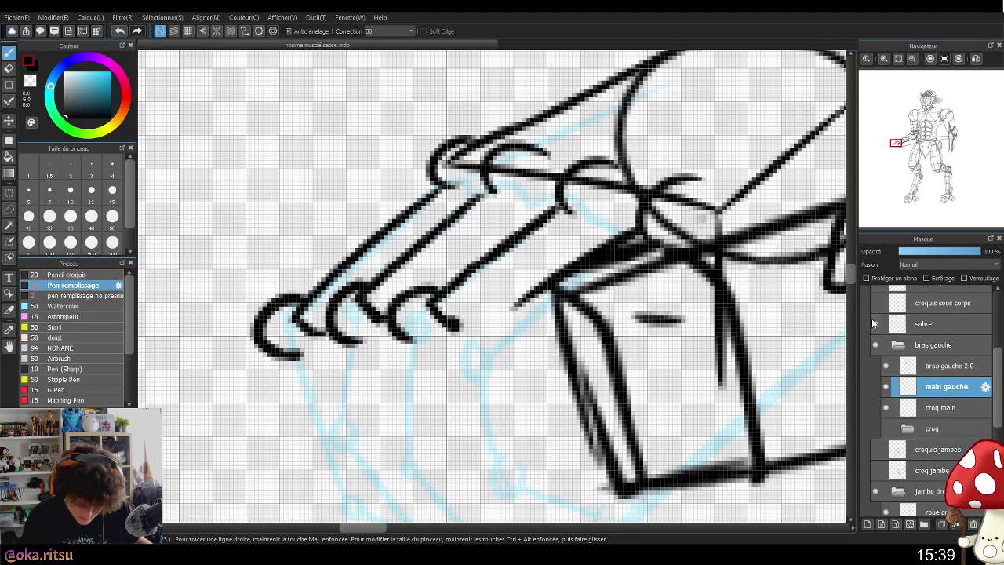
click(875, 323)
scroll(941, 376, down, 2)
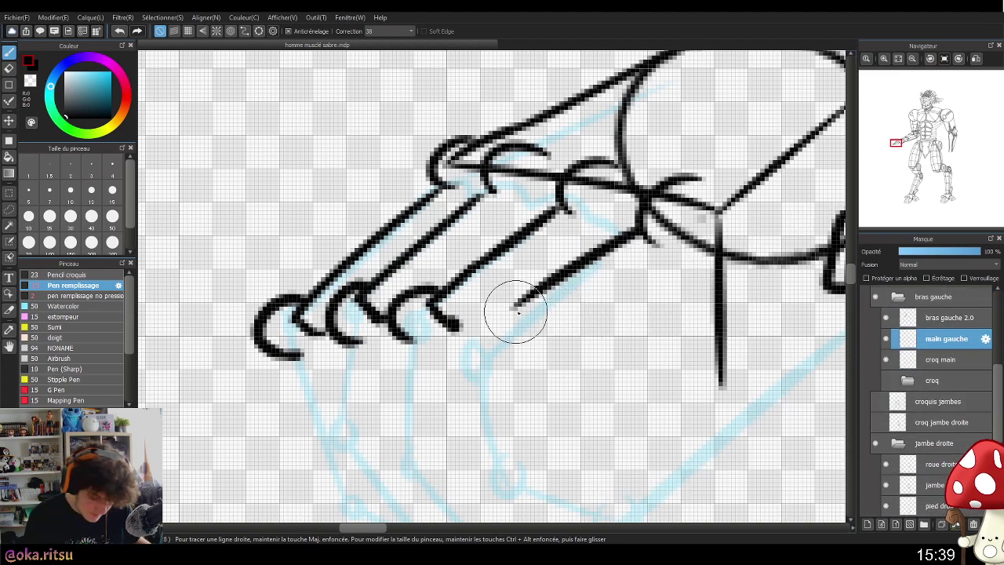
key(ctrl+z)
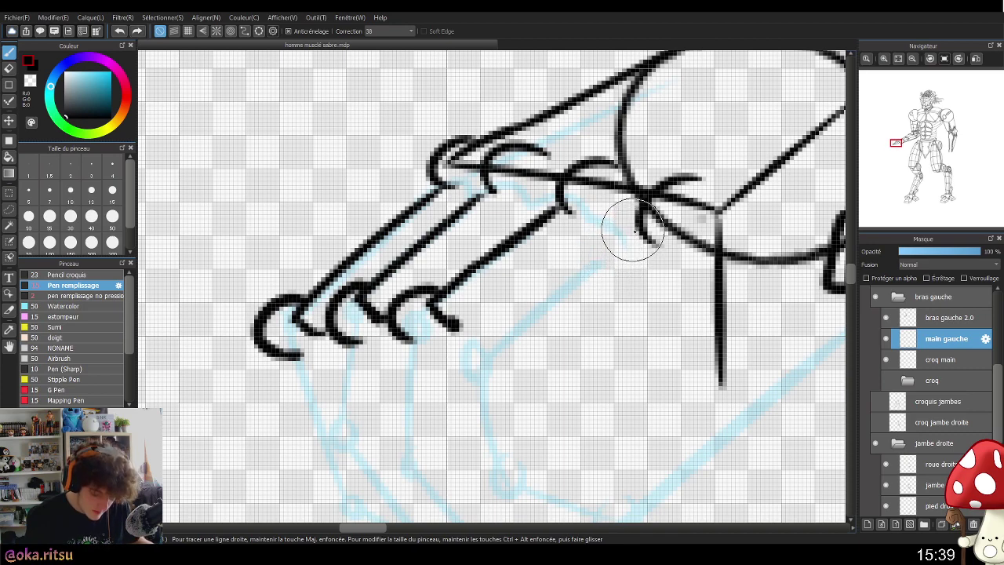
- Ink the fourth finger's first segment from its knuckle, with a curved joint, a slanted end edge and a lower edge back to the palm
mouse_move(633, 225)
mouse_down()
mouse_move(493, 336)
mouse_move(505, 325)
mouse_move(458, 336)
mouse_move(475, 390)
mouse_up()
key(ctrl+z)
mouse_move(502, 323)
mouse_down()
mouse_move(453, 355)
mouse_move(486, 385)
mouse_up()
key(ctrl+z)
mouse_move(504, 332)
mouse_down()
mouse_move(468, 393)
mouse_move(543, 364)
mouse_move(506, 344)
mouse_move(528, 369)
mouse_move(579, 375)
mouse_move(542, 371)
mouse_move(557, 400)
mouse_move(723, 265)
mouse_move(718, 295)
mouse_move(692, 301)
mouse_move(743, 255)
mouse_up()
key(ctrl+z)
scroll(628, 386, down, 2)
scroll(571, 374, up, 2)
scroll(695, 374, down, 2)
scroll(567, 302, up, 3)
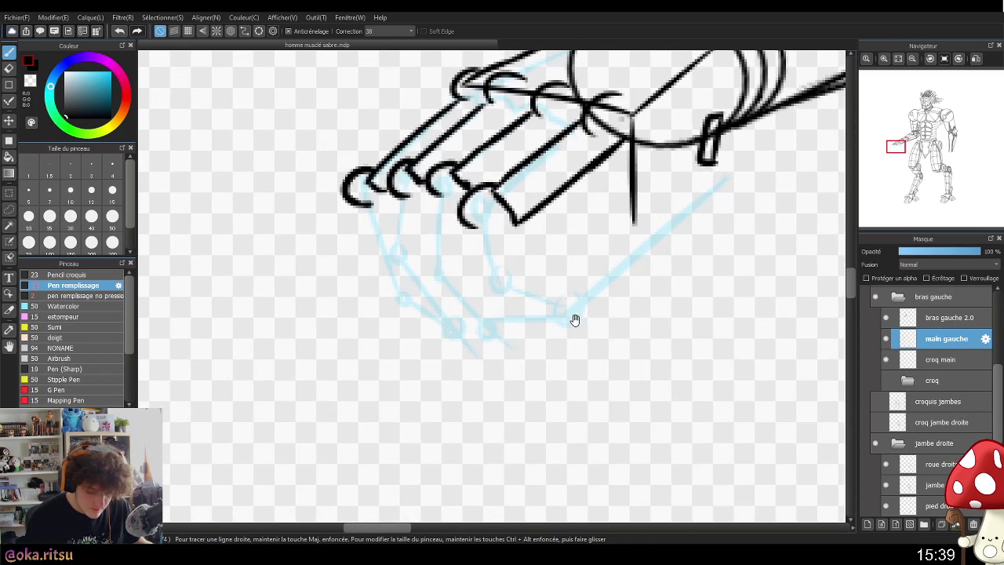
- Add short inner strokes that close off the outermost and second knuckle arcs on the hand's front edge
scroll(575, 322, up, 4)
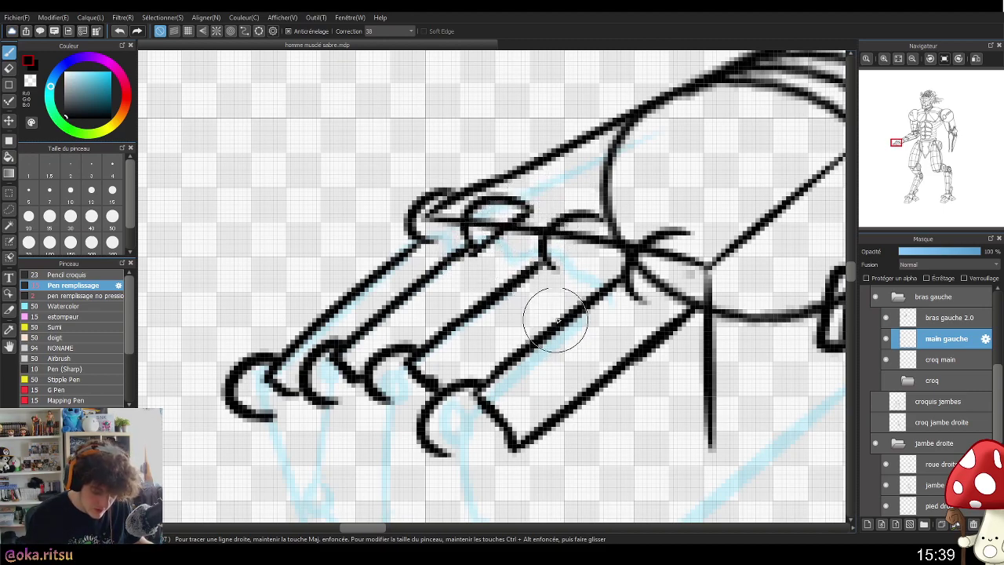
drag(577, 336, 609, 346)
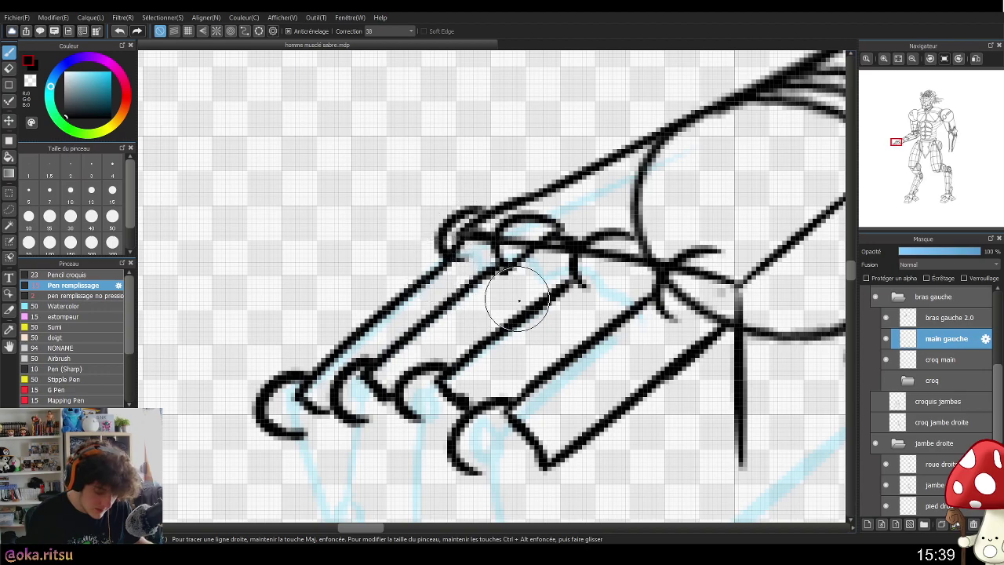
- Ink the second finger's middle segment as a narrow bar below its joint, ending in a small round joint
mouse_move(662, 378)
mouse_down()
mouse_move(682, 264)
mouse_move(676, 176)
mouse_up()
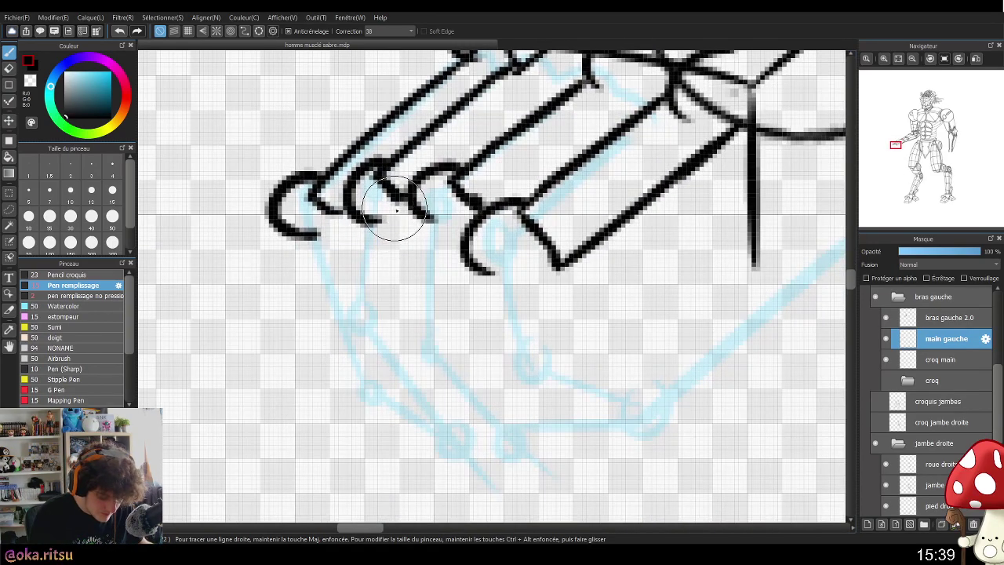
mouse_move(368, 209)
mouse_down()
mouse_move(362, 305)
mouse_move(399, 262)
mouse_move(396, 307)
mouse_move(348, 309)
mouse_move(370, 334)
mouse_up()
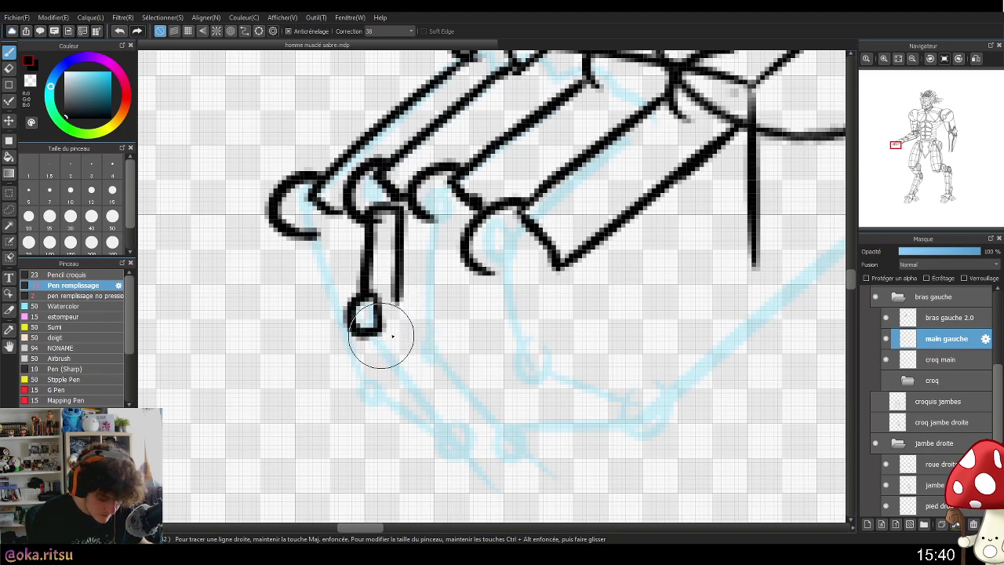
scroll(390, 337, down, 3)
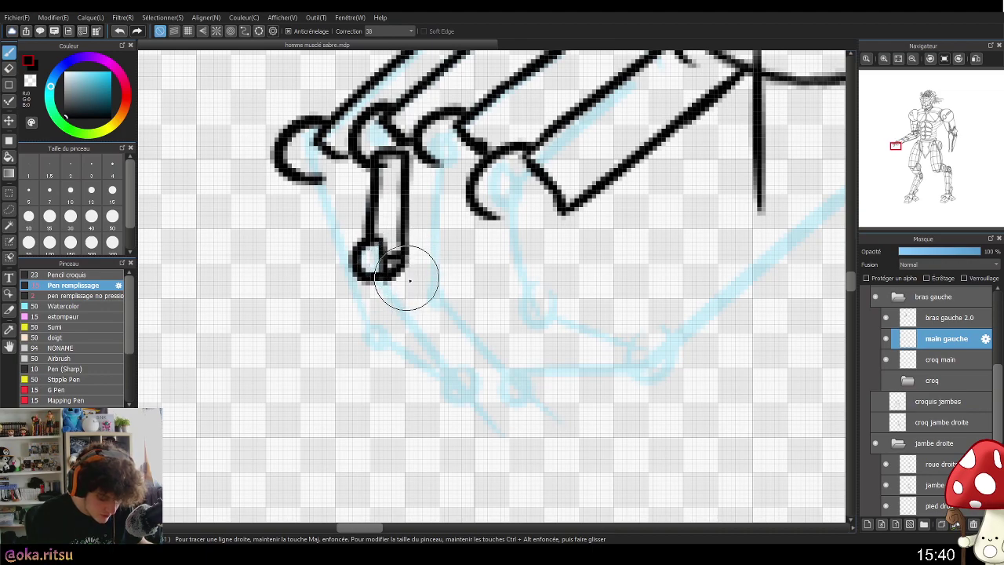
- Ink the second fingertip as a diagonal line below its round joint, ending in a short upturned hook
scroll(402, 314, down, 2)
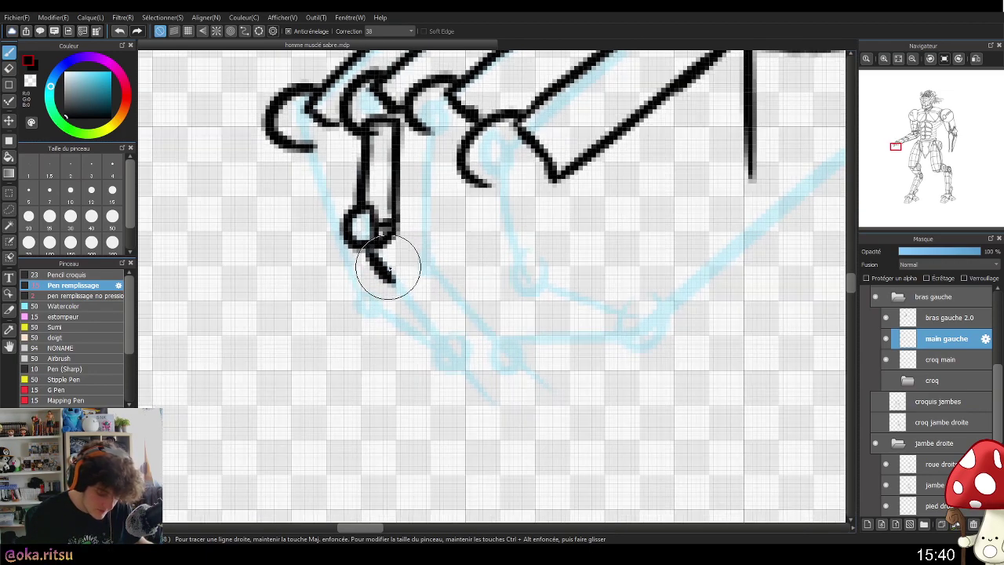
drag(376, 259, 416, 314)
scroll(570, 321, down, 3)
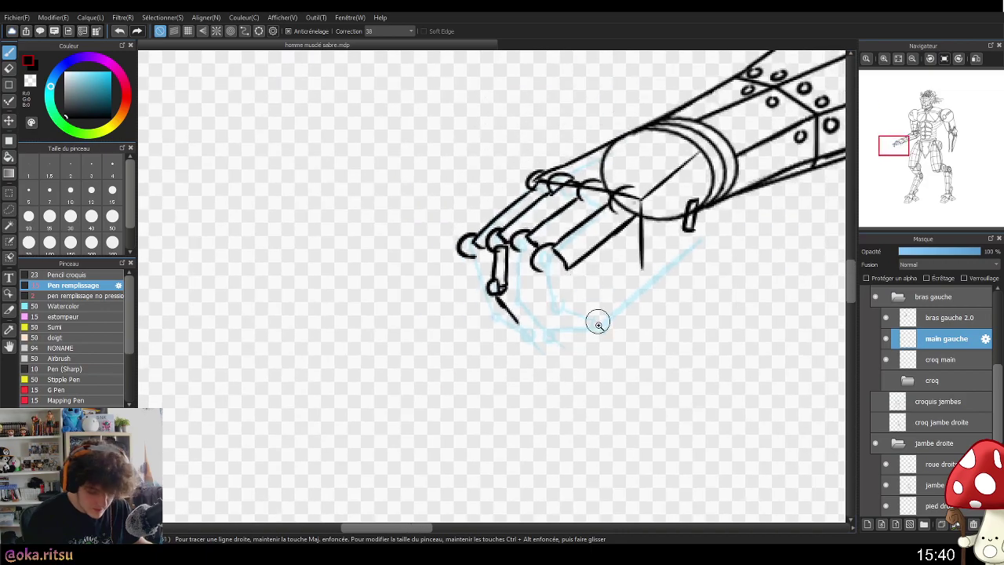
scroll(603, 349, up, 4)
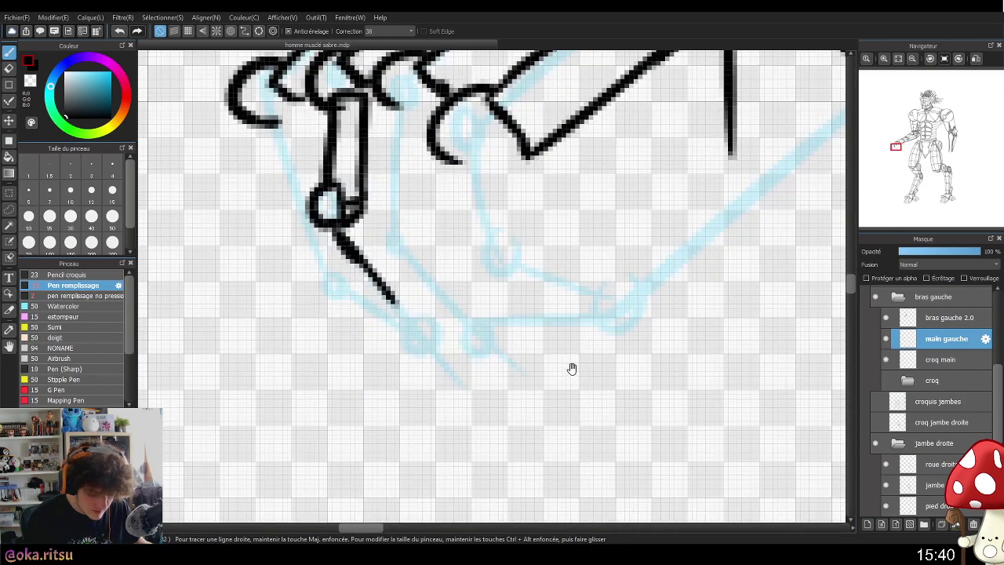
scroll(574, 316, down, 4)
scroll(585, 321, up, 5)
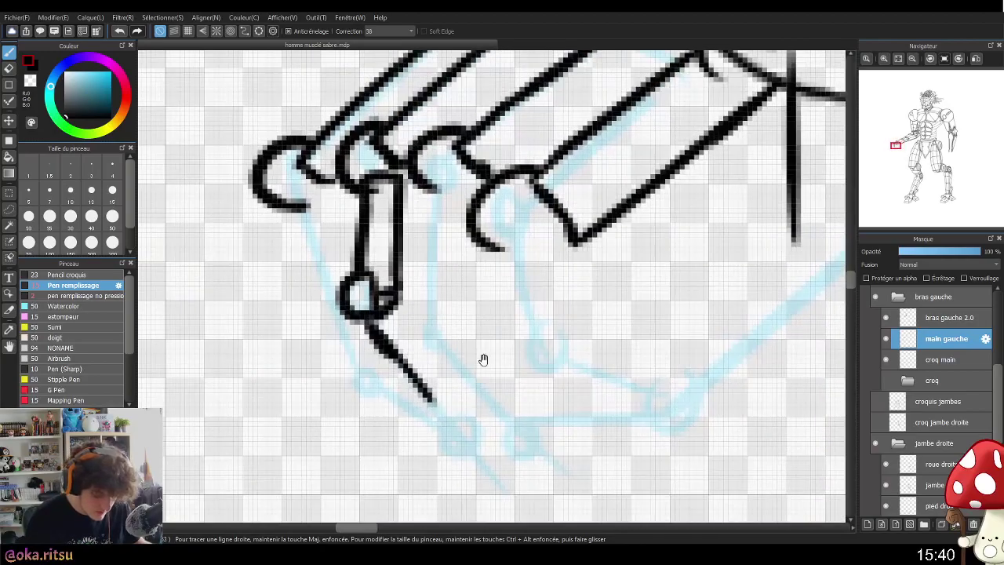
drag(431, 401, 452, 390)
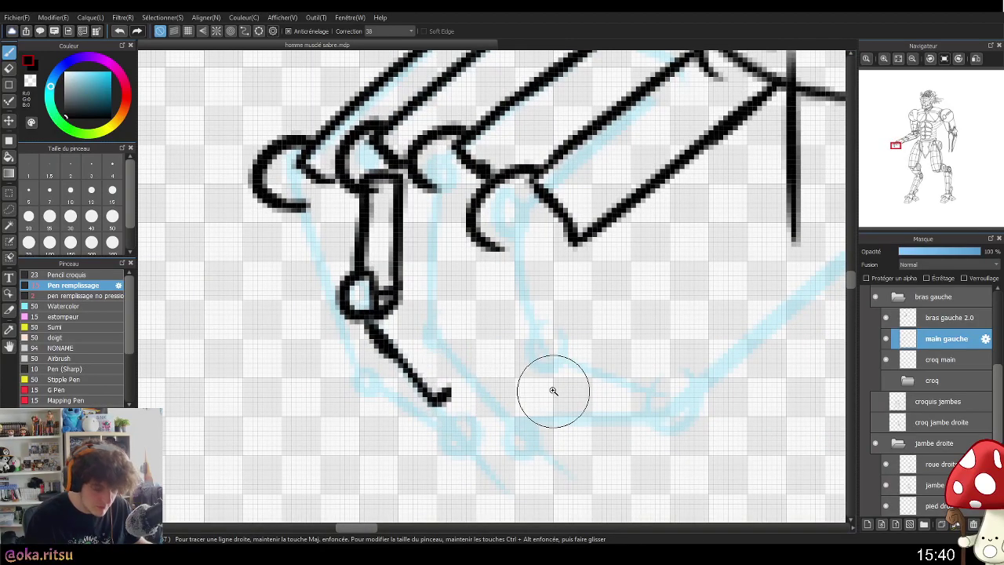
- Ink the third finger's middle segment as a narrow bar beside the second finger's, with a rounded joint at its lower end
scroll(554, 391, down, 3)
scroll(547, 388, up, 4)
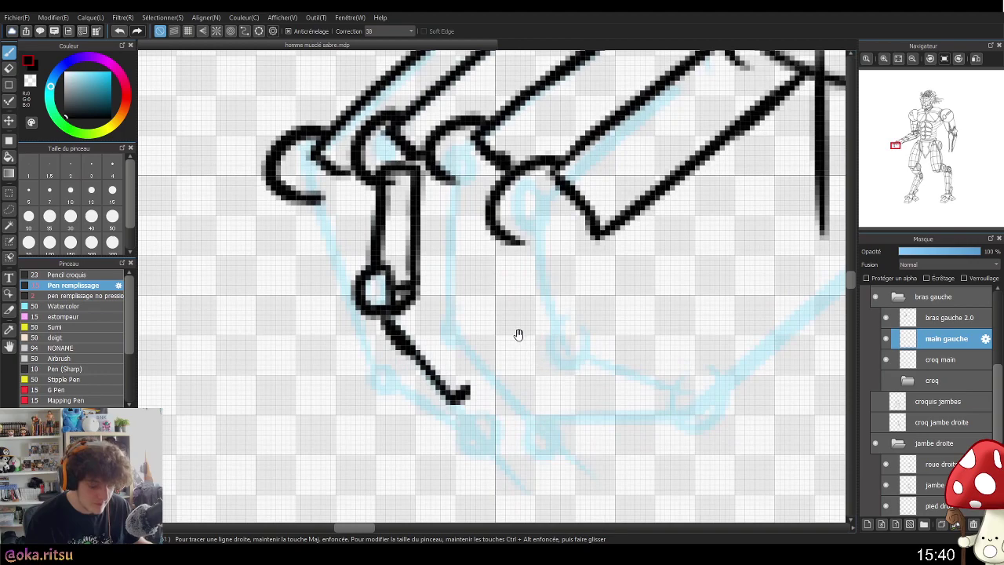
drag(439, 177, 437, 288)
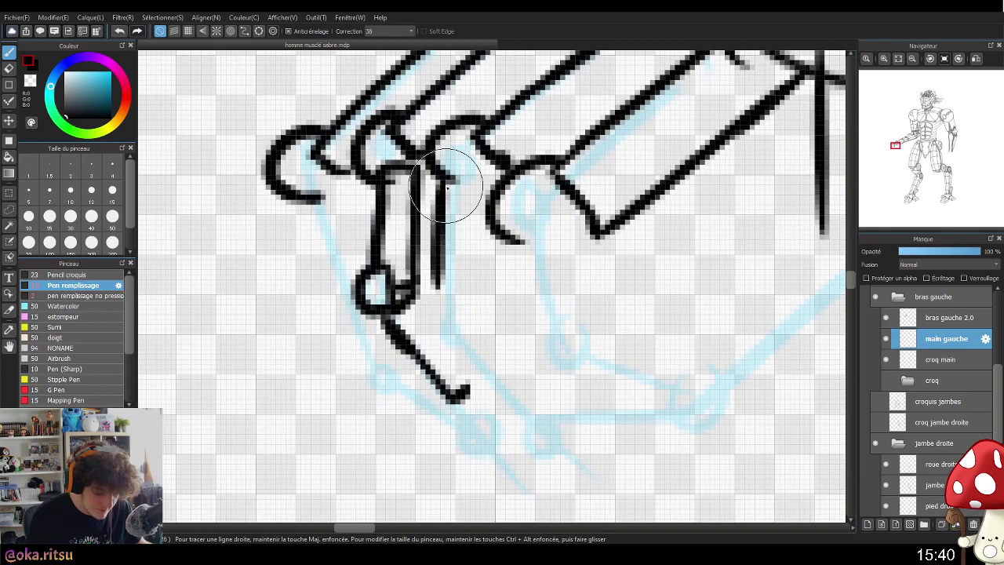
mouse_move(472, 140)
mouse_down()
mouse_move(472, 183)
mouse_move(452, 179)
mouse_move(496, 196)
mouse_move(488, 185)
mouse_move(484, 316)
mouse_move(479, 267)
mouse_move(474, 303)
mouse_move(434, 342)
mouse_move(455, 349)
mouse_move(455, 323)
mouse_move(469, 341)
mouse_move(440, 307)
mouse_up()
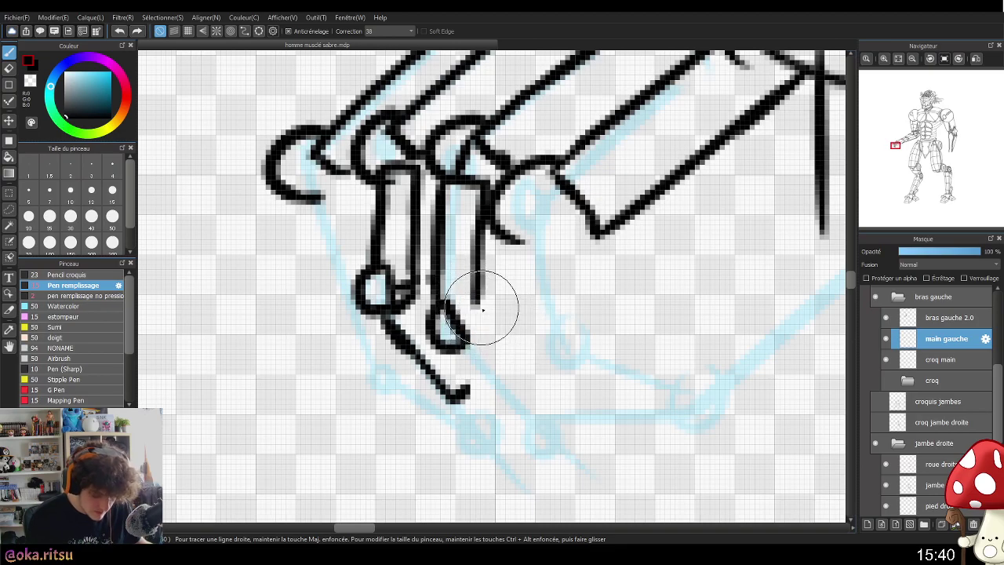
drag(478, 303, 461, 320)
- Ink the third fingertip as a slanted rounded capsule attached to its lower joint
drag(552, 352, 450, 331)
mouse_move(368, 324)
mouse_down()
mouse_move(424, 373)
mouse_move(428, 349)
mouse_up()
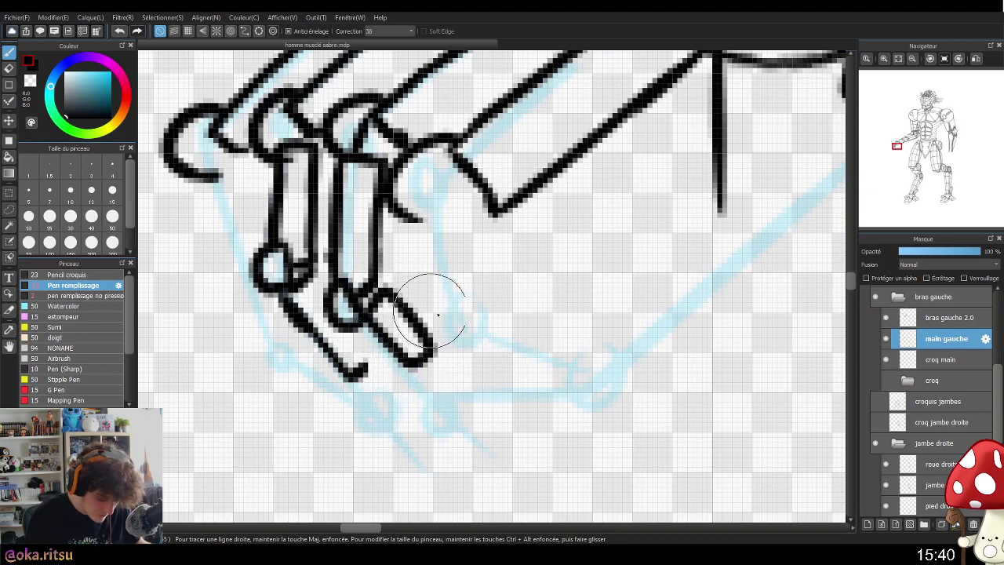
scroll(540, 352, down, 2)
scroll(470, 337, up, 2)
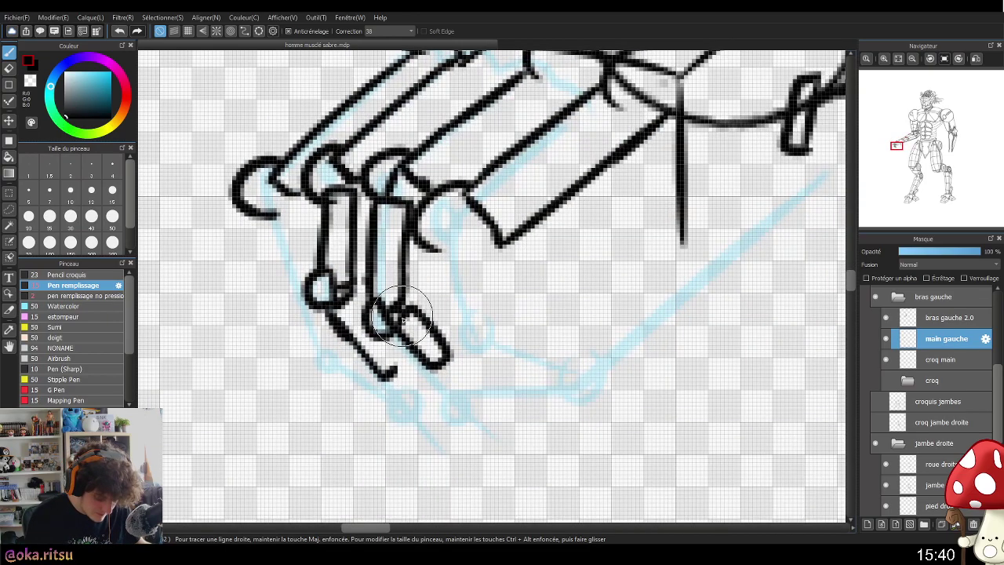
scroll(581, 362, down, 2)
scroll(580, 363, up, 2)
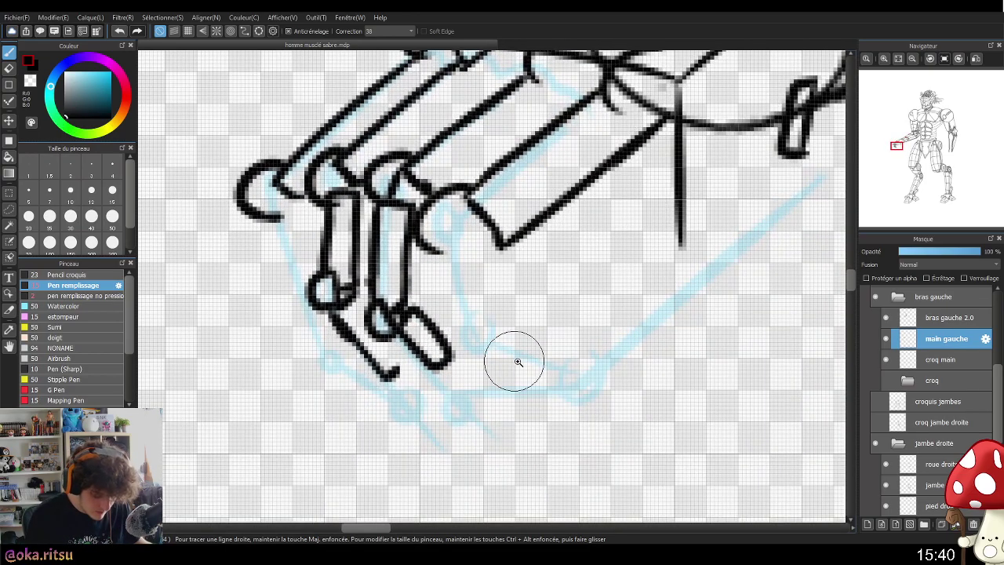
- Examine the partly inked hand's proportions against the forearm and the rest of the body
scroll(513, 362, down, 3)
scroll(568, 403, down, 2)
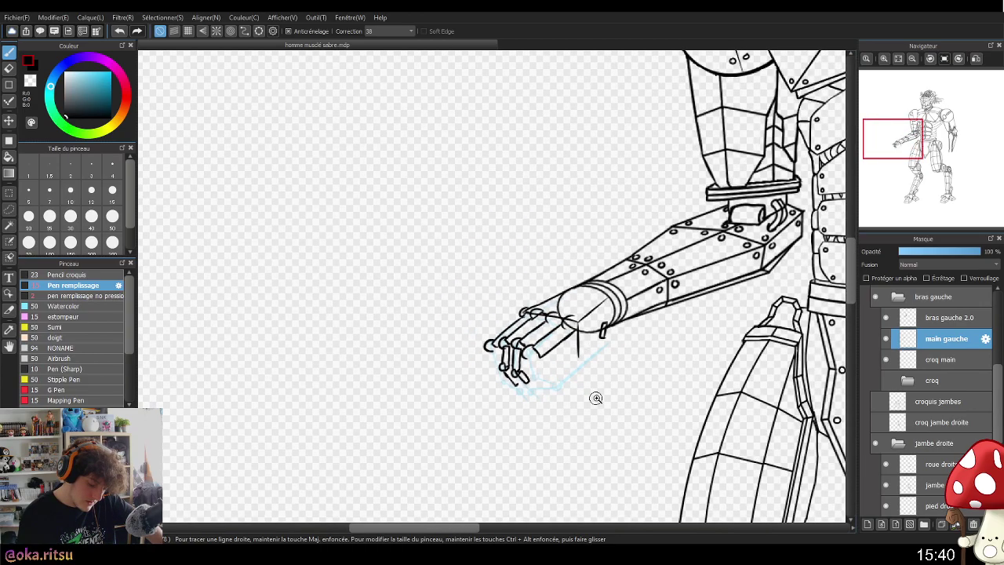
scroll(585, 398, down, 2)
scroll(675, 390, down, 2)
drag(657, 392, 502, 421)
scroll(501, 433, up, 3)
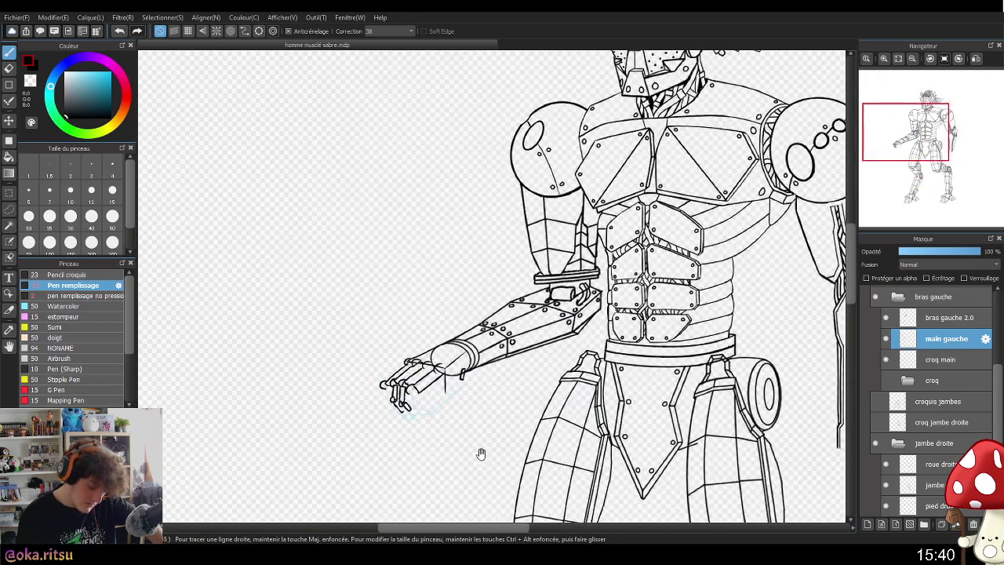
scroll(483, 454, up, 5)
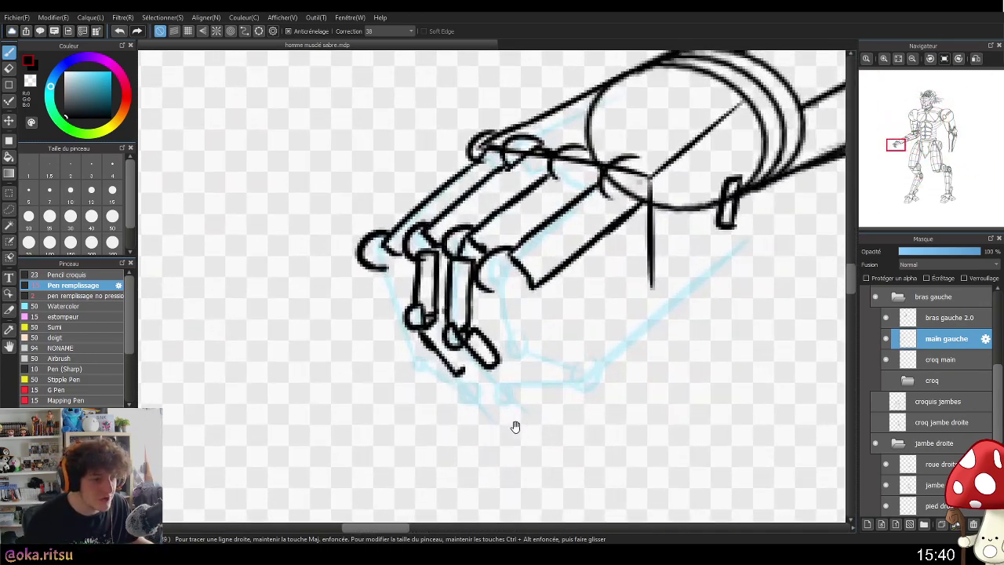
- Ink the outermost finger's middle segment from its joint down the blue guide, ending in a small round joint
scroll(594, 403, up, 2)
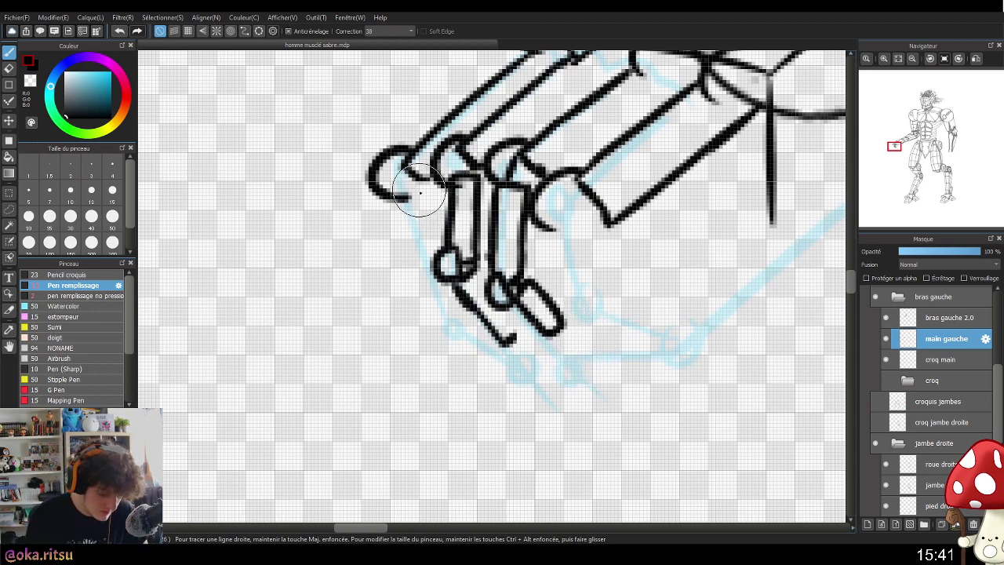
drag(405, 163, 409, 212)
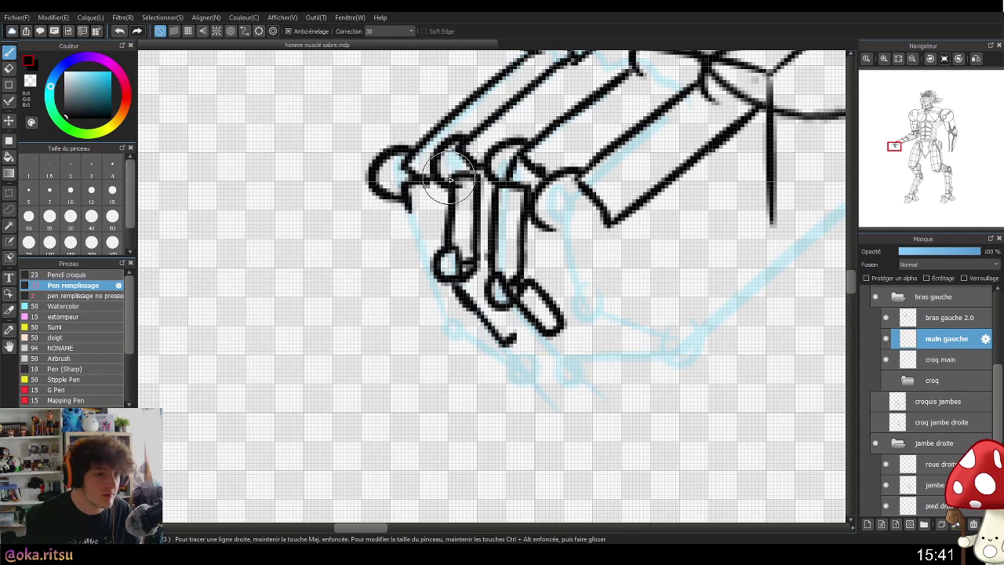
drag(404, 197, 425, 268)
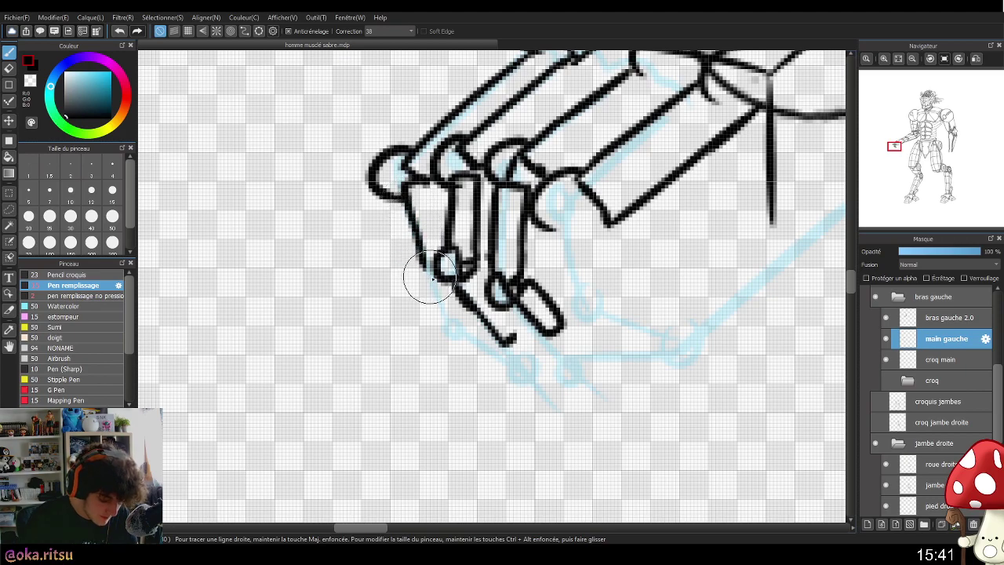
mouse_move(440, 209)
mouse_down()
mouse_move(446, 241)
mouse_move(505, 218)
mouse_move(568, 262)
mouse_move(516, 303)
mouse_move(465, 322)
mouse_move(424, 261)
mouse_move(446, 313)
mouse_move(464, 322)
mouse_move(474, 306)
mouse_move(448, 275)
mouse_up()
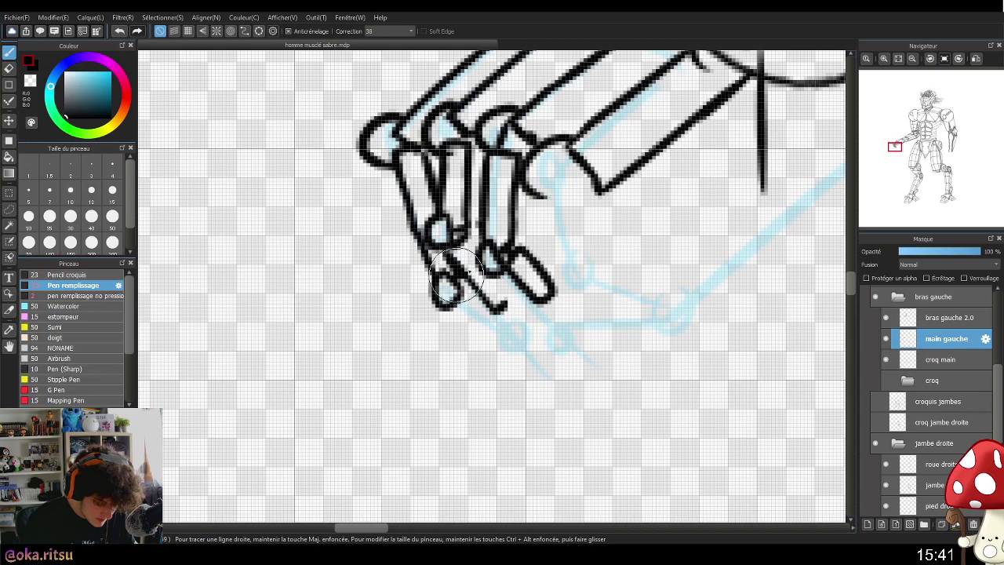
- Ink the outermost finger's short tip from its round joint to the end of the second fingertip
drag(463, 303, 489, 320)
mouse_move(583, 356)
mouse_down()
mouse_move(574, 343)
mouse_move(577, 360)
mouse_up()
mouse_move(477, 336)
mouse_down()
mouse_move(468, 331)
mouse_move(482, 326)
mouse_up()
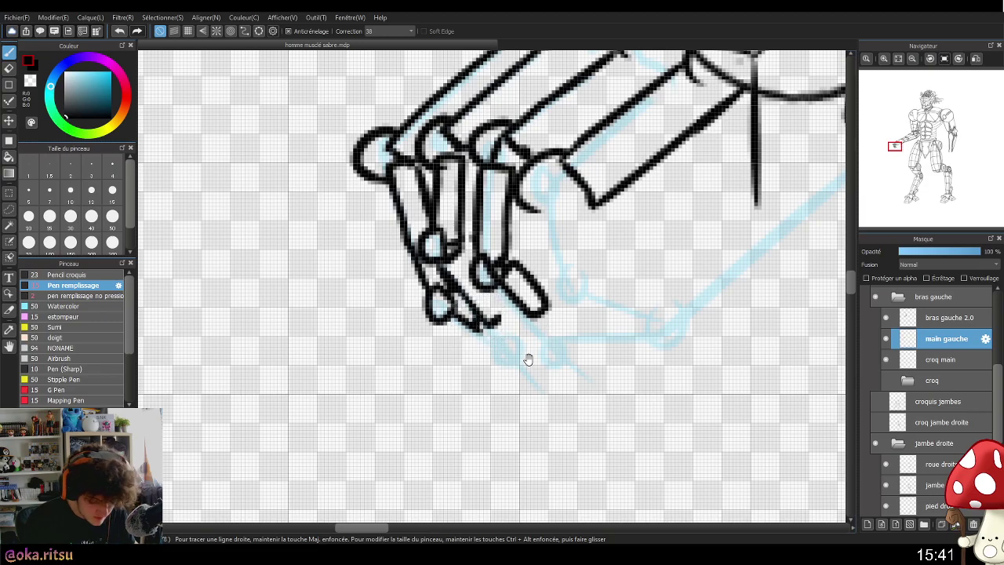
- Thicken and close the fourth finger's curved joint at the end of its first segment
scroll(526, 354, down, 2)
scroll(599, 309, down, 5)
scroll(629, 341, up, 3)
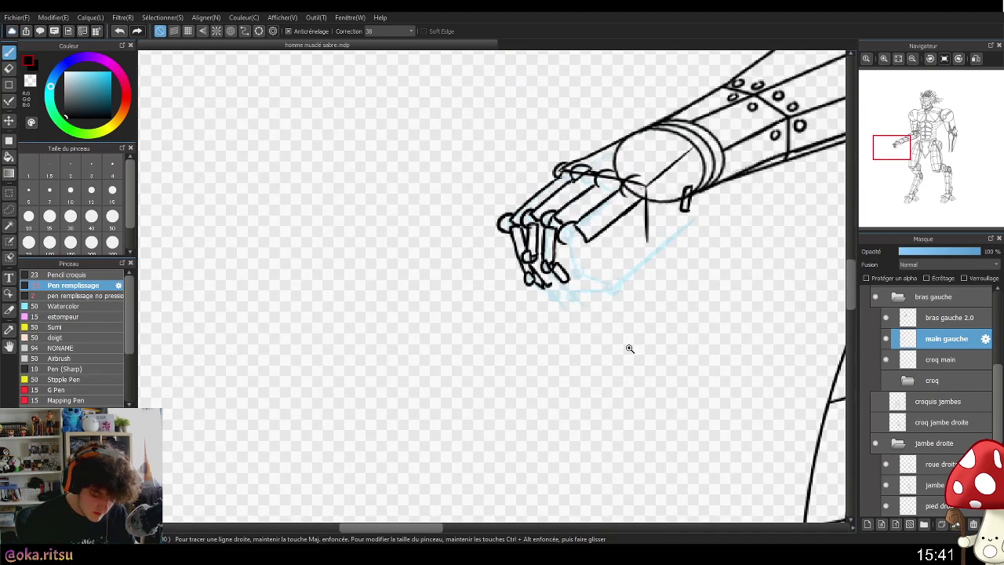
scroll(538, 340, up, 3)
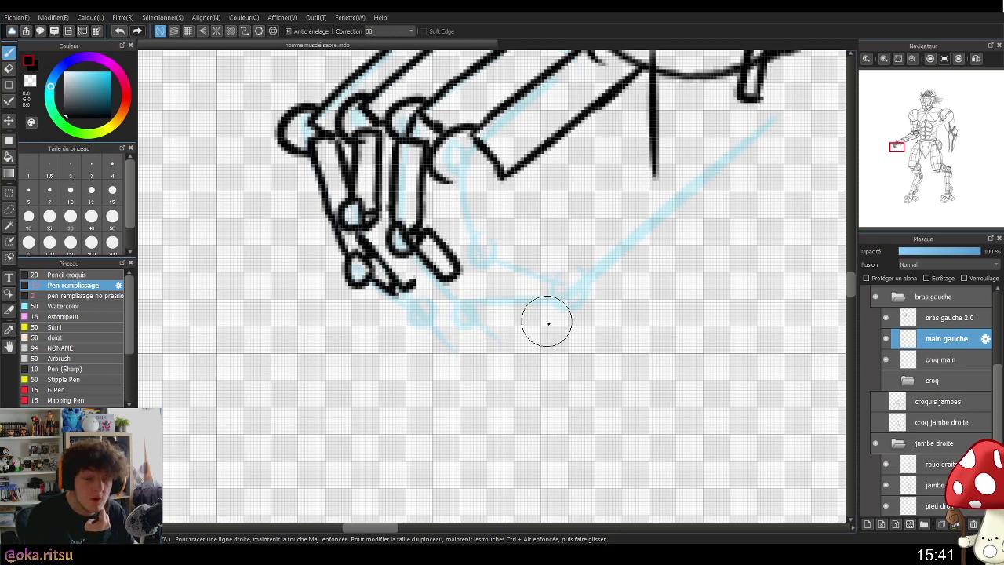
scroll(514, 249, up, 3)
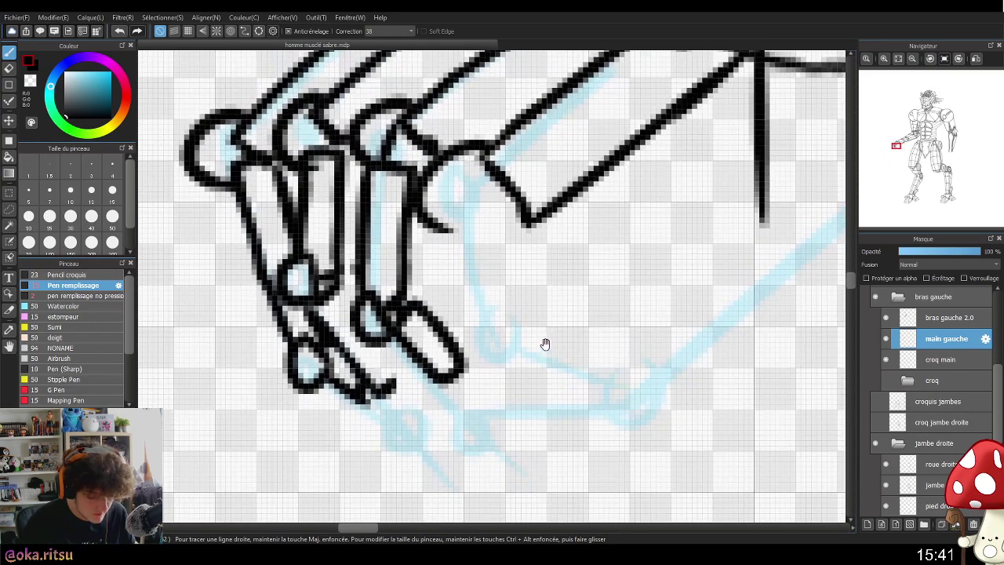
mouse_move(469, 211)
mouse_down()
mouse_move(531, 224)
mouse_move(459, 209)
mouse_move(455, 255)
mouse_move(428, 199)
mouse_move(444, 171)
mouse_up()
mouse_move(513, 193)
mouse_down()
mouse_move(477, 223)
mouse_move(491, 186)
mouse_move(519, 182)
mouse_up()
scroll(557, 240, down, 2)
mouse_move(502, 263)
mouse_down()
mouse_move(504, 228)
mouse_move(504, 260)
mouse_up()
- Ink the fourth finger's middle segment along the blue guide, with a small round joint at its lower end
drag(537, 197, 533, 242)
key(ctrl+z)
mouse_move(536, 203)
mouse_down()
mouse_move(538, 261)
mouse_move(522, 256)
mouse_move(533, 245)
mouse_move(536, 259)
mouse_move(507, 258)
mouse_move(514, 288)
mouse_move(530, 263)
mouse_up()
key(ctrl+z)
- Ink the fourth fingertip as a rounded capsule extending from its lower joint towards the thumb guide
key(space)
drag(593, 260, 524, 280)
key(ctrl+space)
mouse_move(547, 318)
mouse_down()
mouse_move(558, 298)
mouse_move(544, 318)
mouse_up()
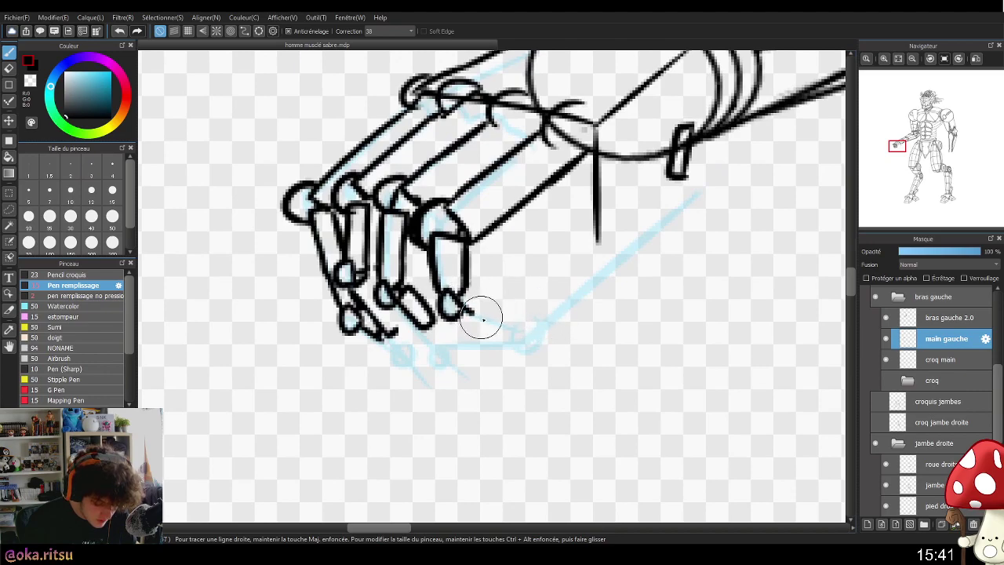
key(ctrl+z)
mouse_move(460, 317)
mouse_down()
mouse_move(483, 314)
mouse_move(464, 299)
mouse_move(475, 295)
mouse_move(498, 314)
mouse_move(477, 319)
mouse_move(516, 326)
mouse_move(508, 330)
mouse_move(516, 320)
mouse_move(494, 302)
mouse_up()
- Examine the four inked fingers against the forearm, torso and legs at a smaller scale
scroll(618, 296, down, 3)
key(space)
drag(653, 329, 593, 318)
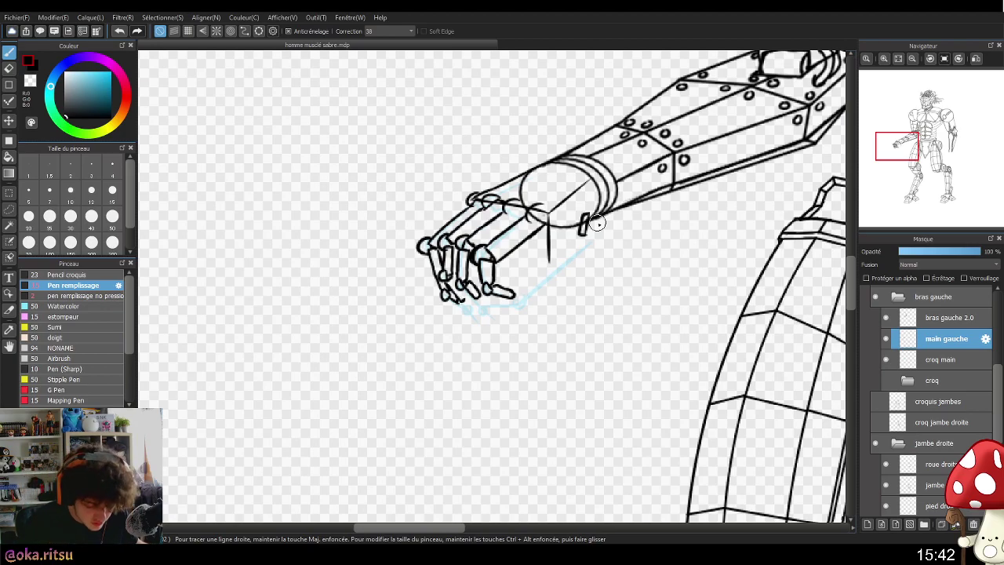
drag(594, 320, 494, 338)
scroll(616, 385, down, 4)
scroll(620, 392, up, 1)
scroll(619, 396, down, 3)
scroll(459, 339, up, 3)
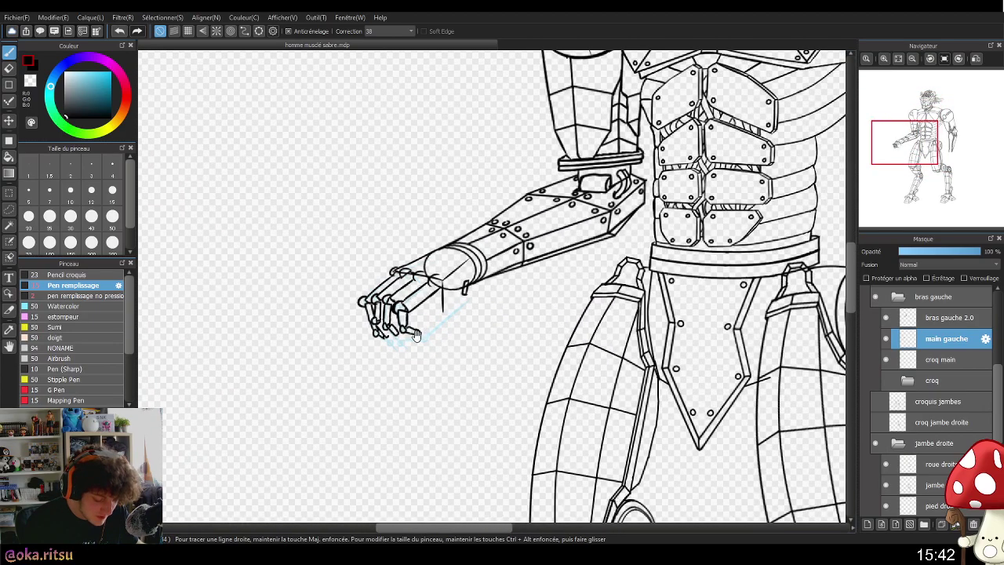
- Undo the last fingertip stroke and re-ink the edge of the outermost finger's tip
scroll(419, 310, up, 2)
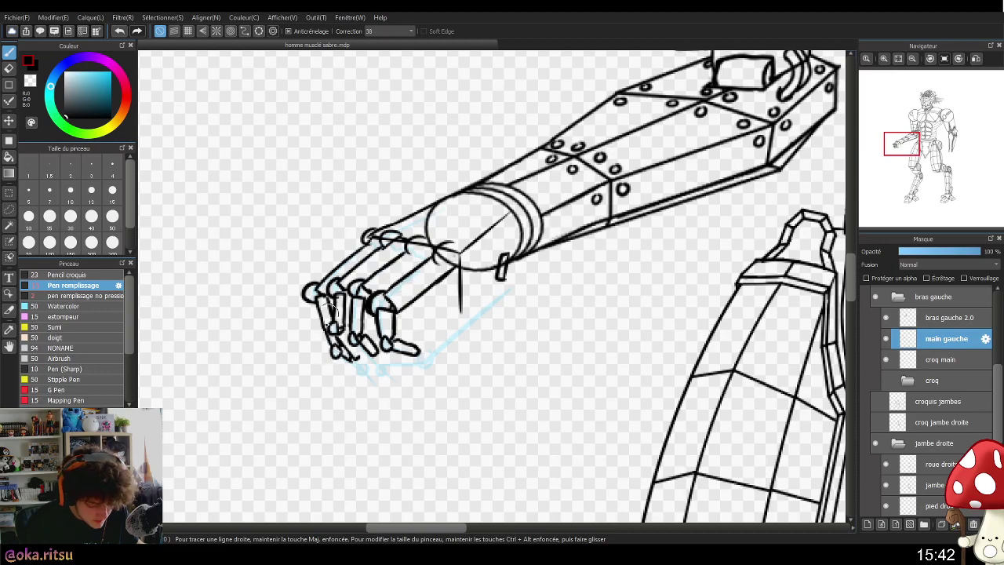
scroll(343, 330, up, 3)
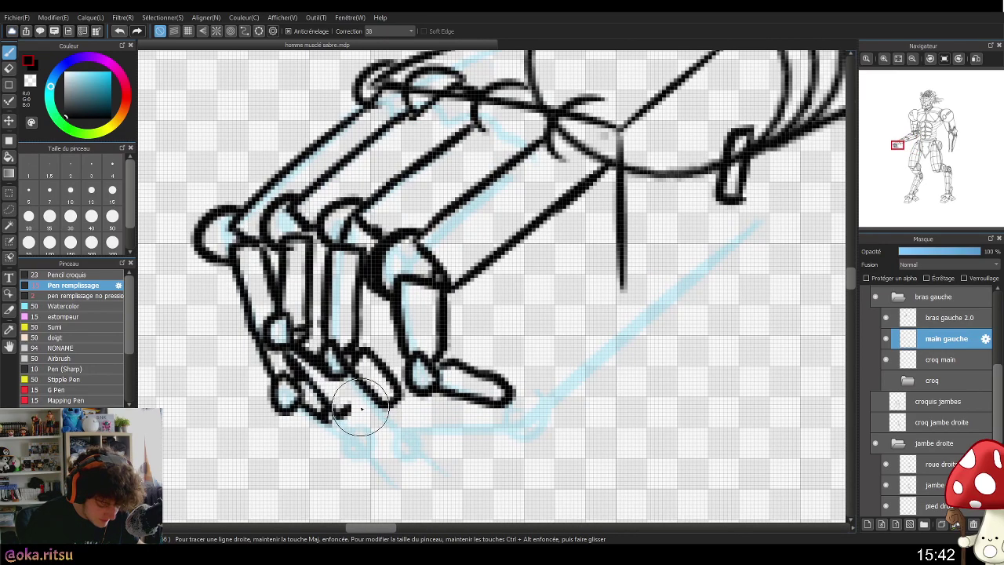
key(ctrl+z)
drag(317, 349, 346, 415)
drag(492, 432, 464, 401)
scroll(463, 400, down, 3)
scroll(562, 448, up, 3)
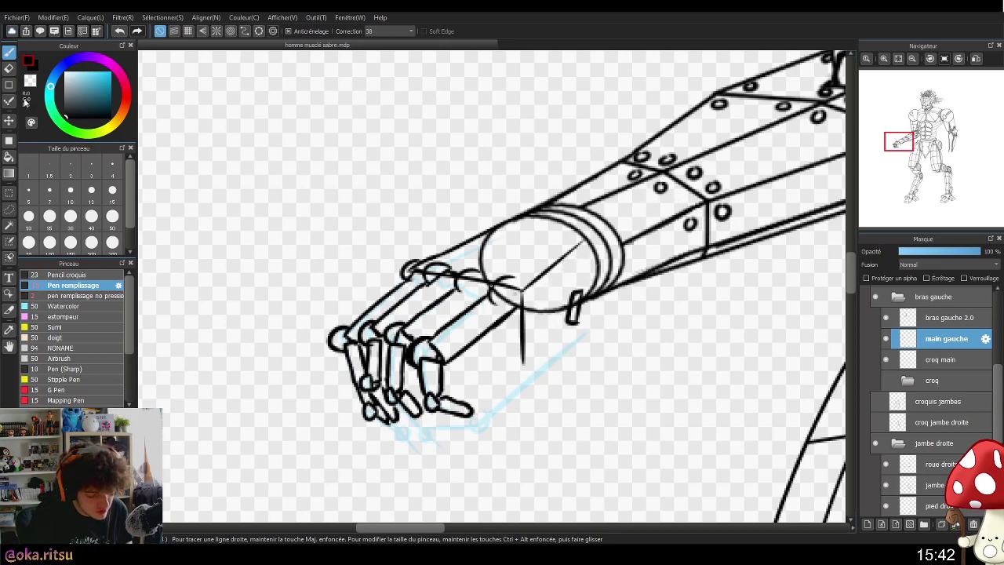
- Erase the four inked fingers from the main gauche layer, keeping the blue hand sketch
click(9, 68)
mouse_move(426, 411)
mouse_down()
mouse_move(470, 294)
mouse_move(378, 468)
mouse_move(404, 267)
mouse_move(356, 417)
mouse_move(359, 309)
mouse_up()
mouse_move(453, 411)
mouse_down()
mouse_move(491, 274)
mouse_move(484, 396)
mouse_move(471, 247)
mouse_move(546, 266)
mouse_up()
key(ctrl+z)
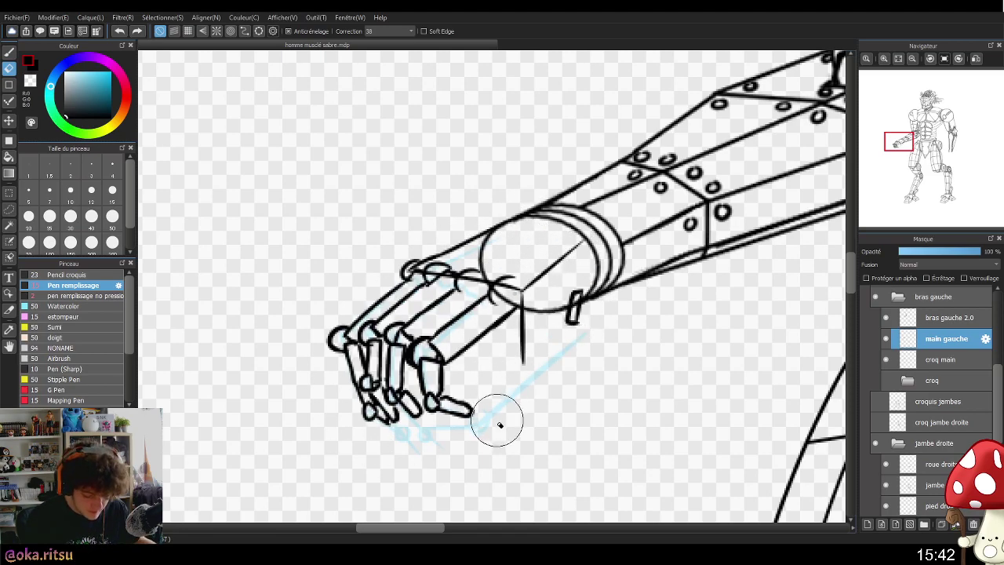
mouse_move(430, 307)
mouse_down()
mouse_move(362, 392)
mouse_move(324, 317)
mouse_move(396, 334)
mouse_move(417, 413)
mouse_move(448, 387)
mouse_up()
- Erase the knuckle arcs along the hand's front edge and the small rectangular tab beneath the wrist
scroll(517, 310, up, 2)
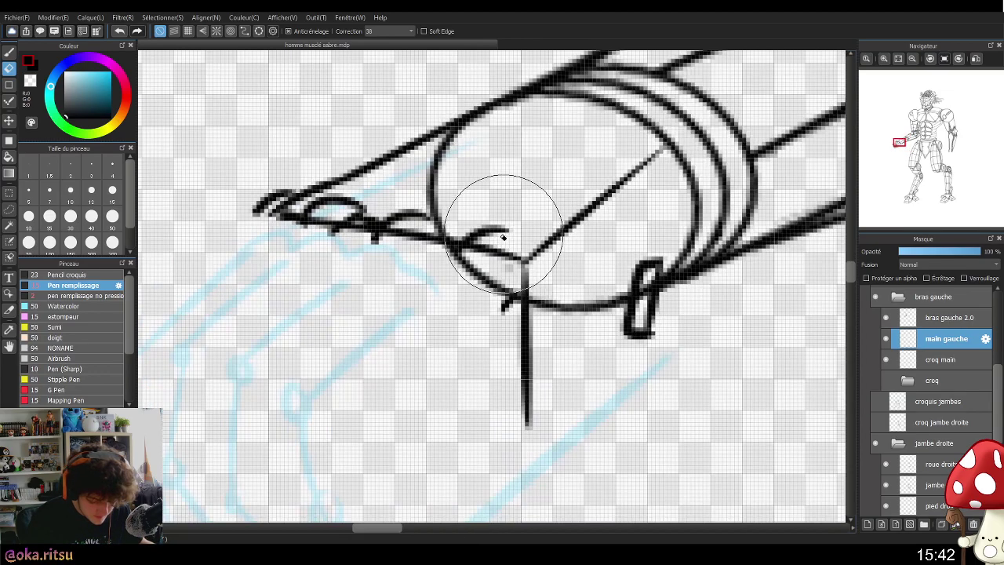
mouse_move(349, 202)
mouse_down()
mouse_move(280, 191)
mouse_move(415, 283)
mouse_up()
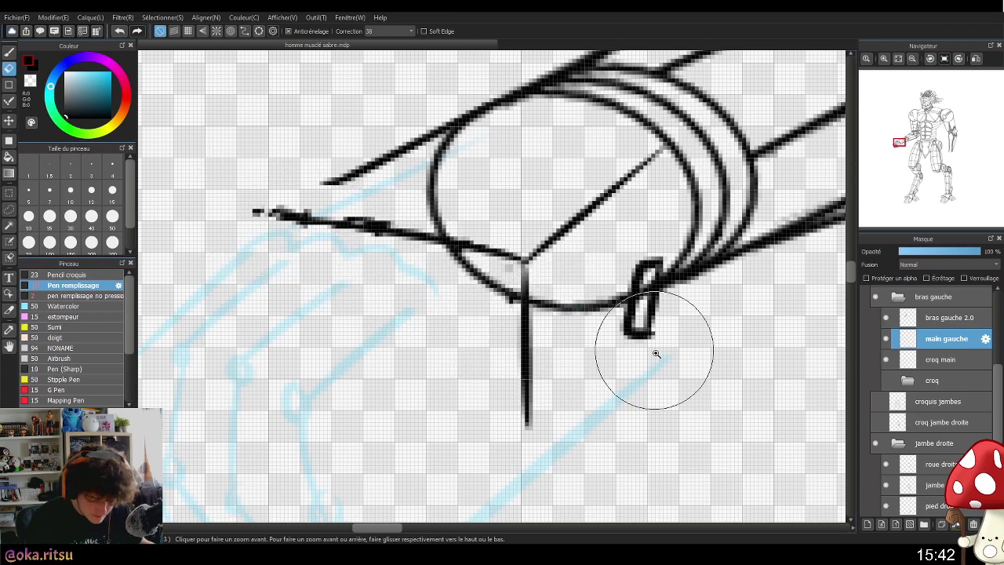
scroll(654, 353, down, 2)
mouse_move(661, 303)
mouse_down()
mouse_move(646, 385)
mouse_move(661, 294)
mouse_move(658, 335)
mouse_up()
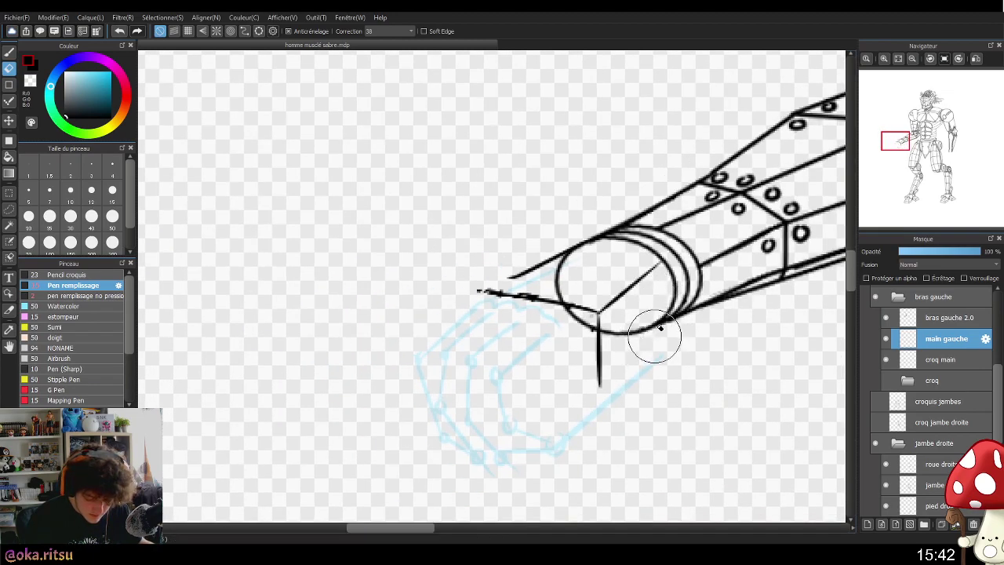
- Examine the cleared left hand and its blue guide against the forearm, torso and hips
key(ctrl+space)
scroll(677, 373, down, 4)
scroll(660, 367, up, 2)
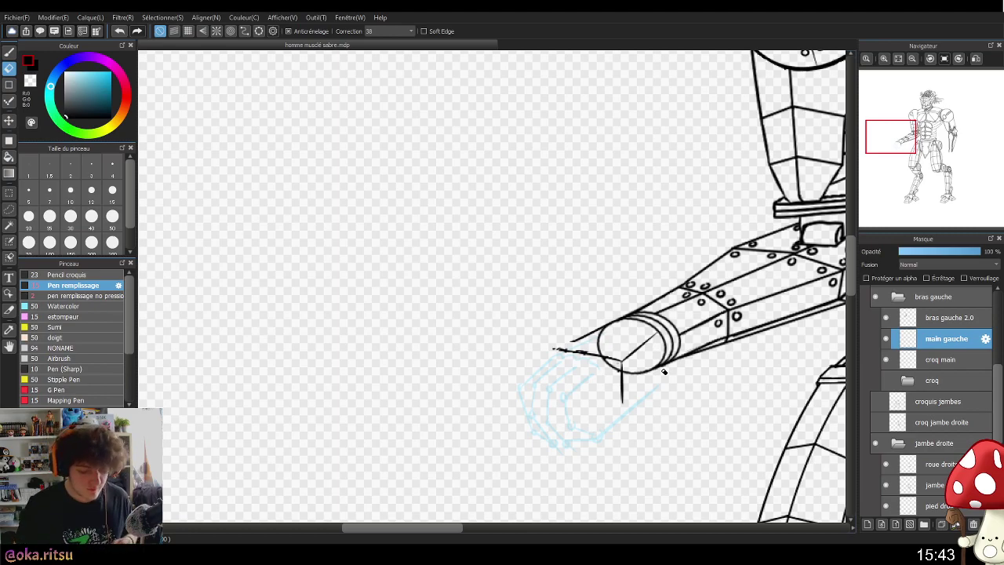
drag(663, 372, 240, 317)
drag(669, 283, 754, 281)
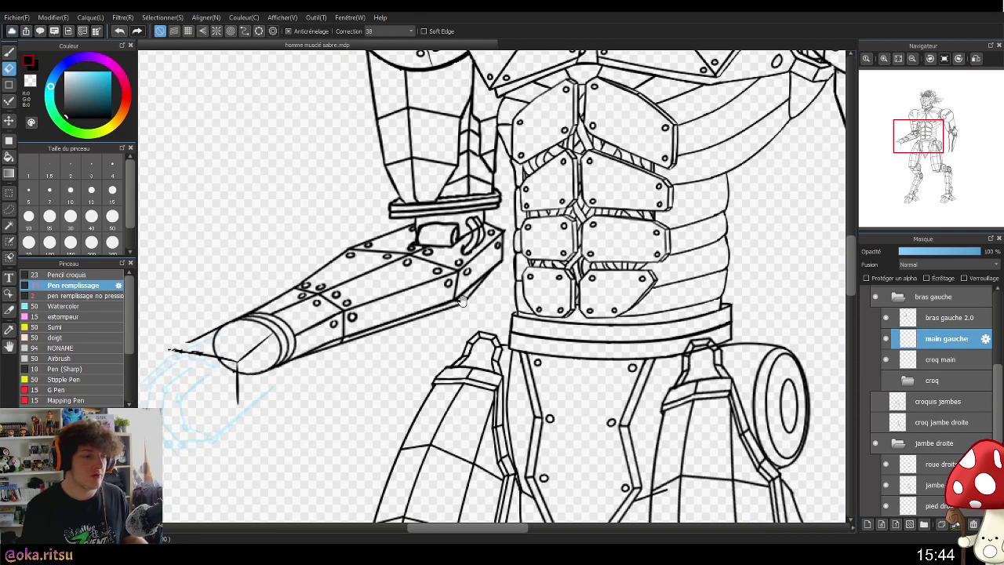
drag(705, 300, 747, 305)
drag(708, 379, 735, 341)
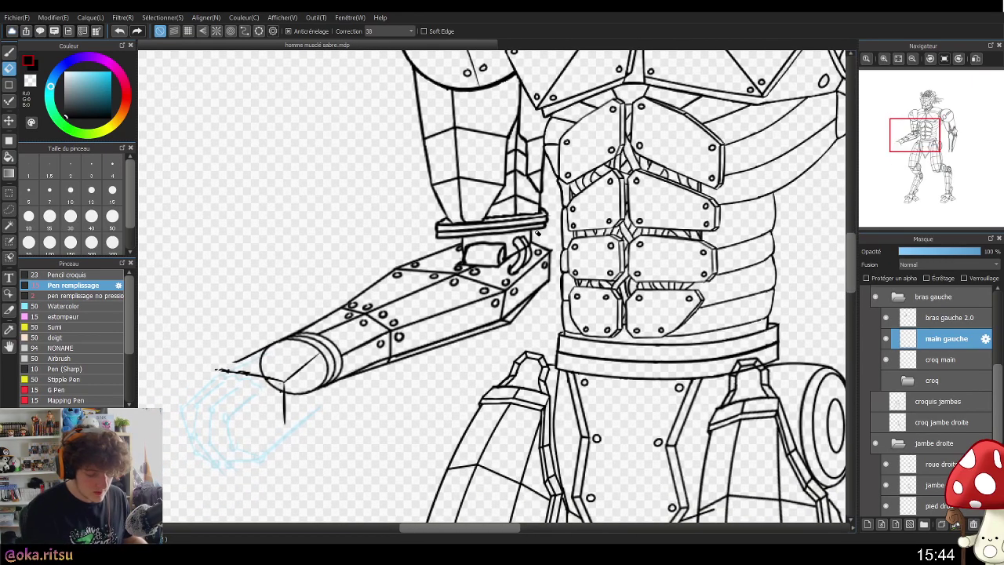
- Save the drawing file
click(18, 17)
click(49, 145)
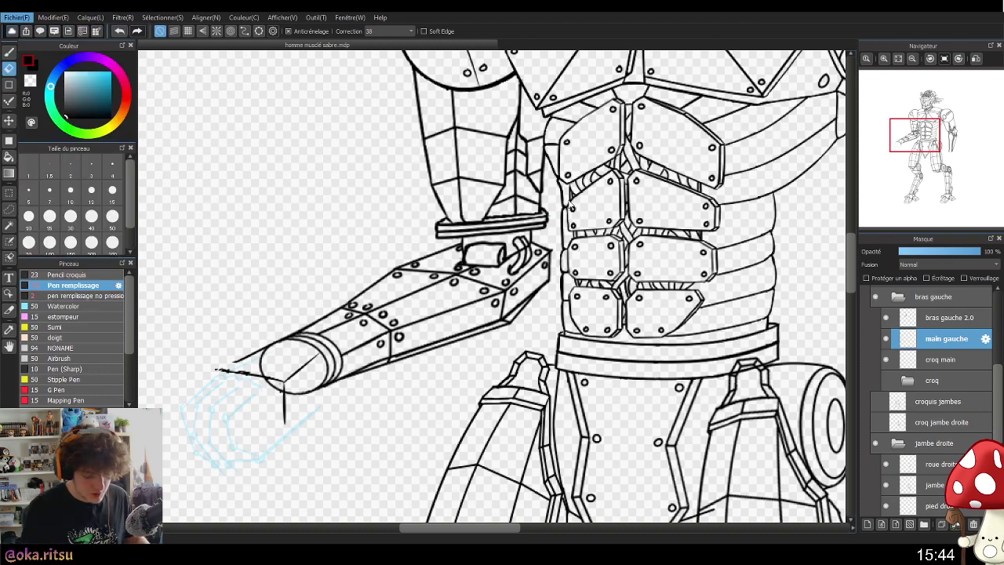
scroll(502, 274, down, 3)
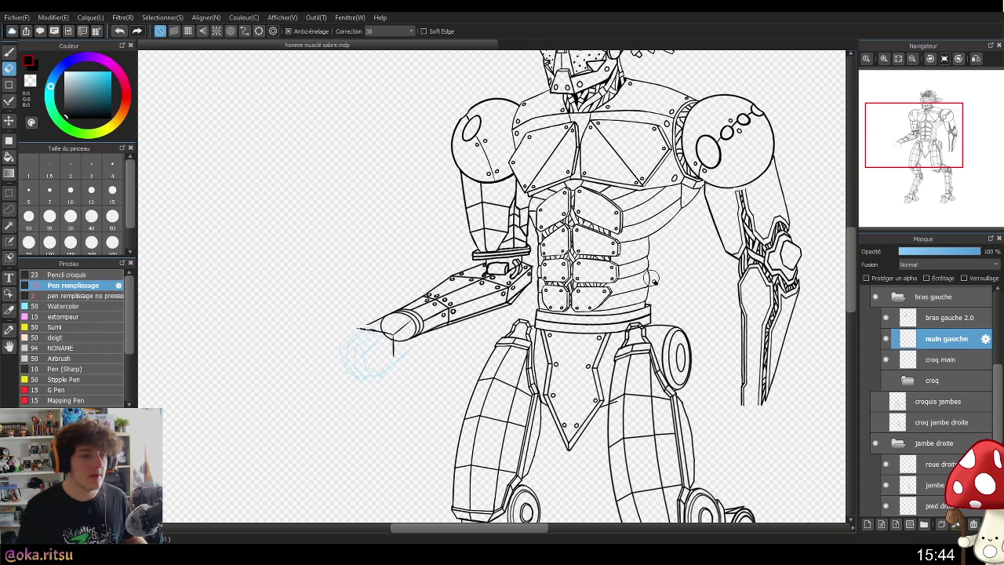
scroll(652, 278, up, 2)
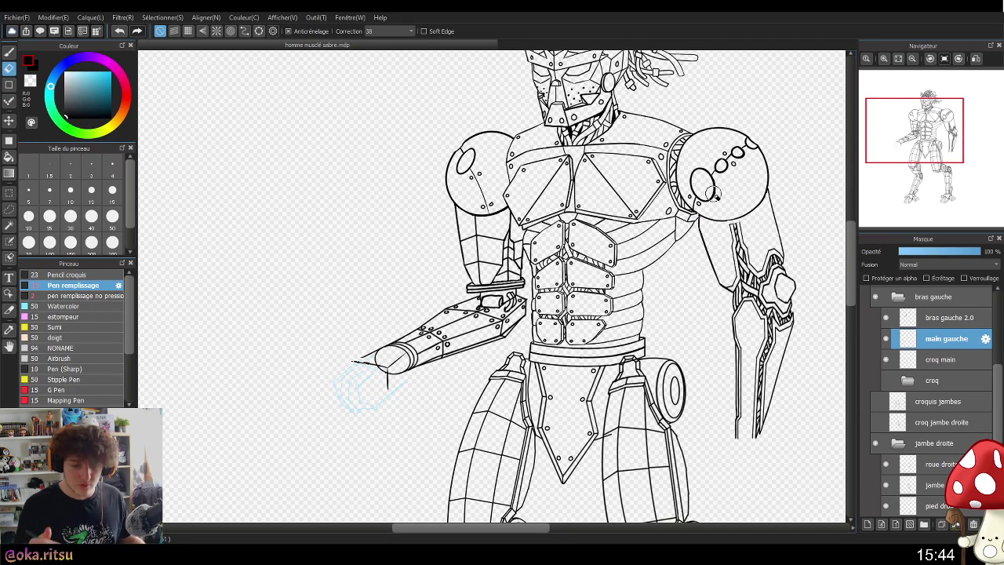
click(111, 18)
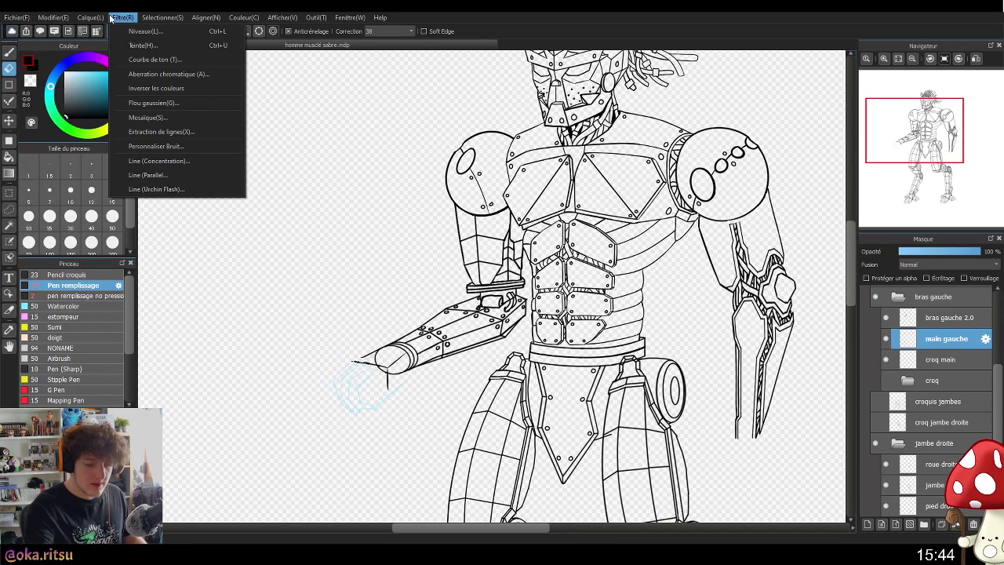